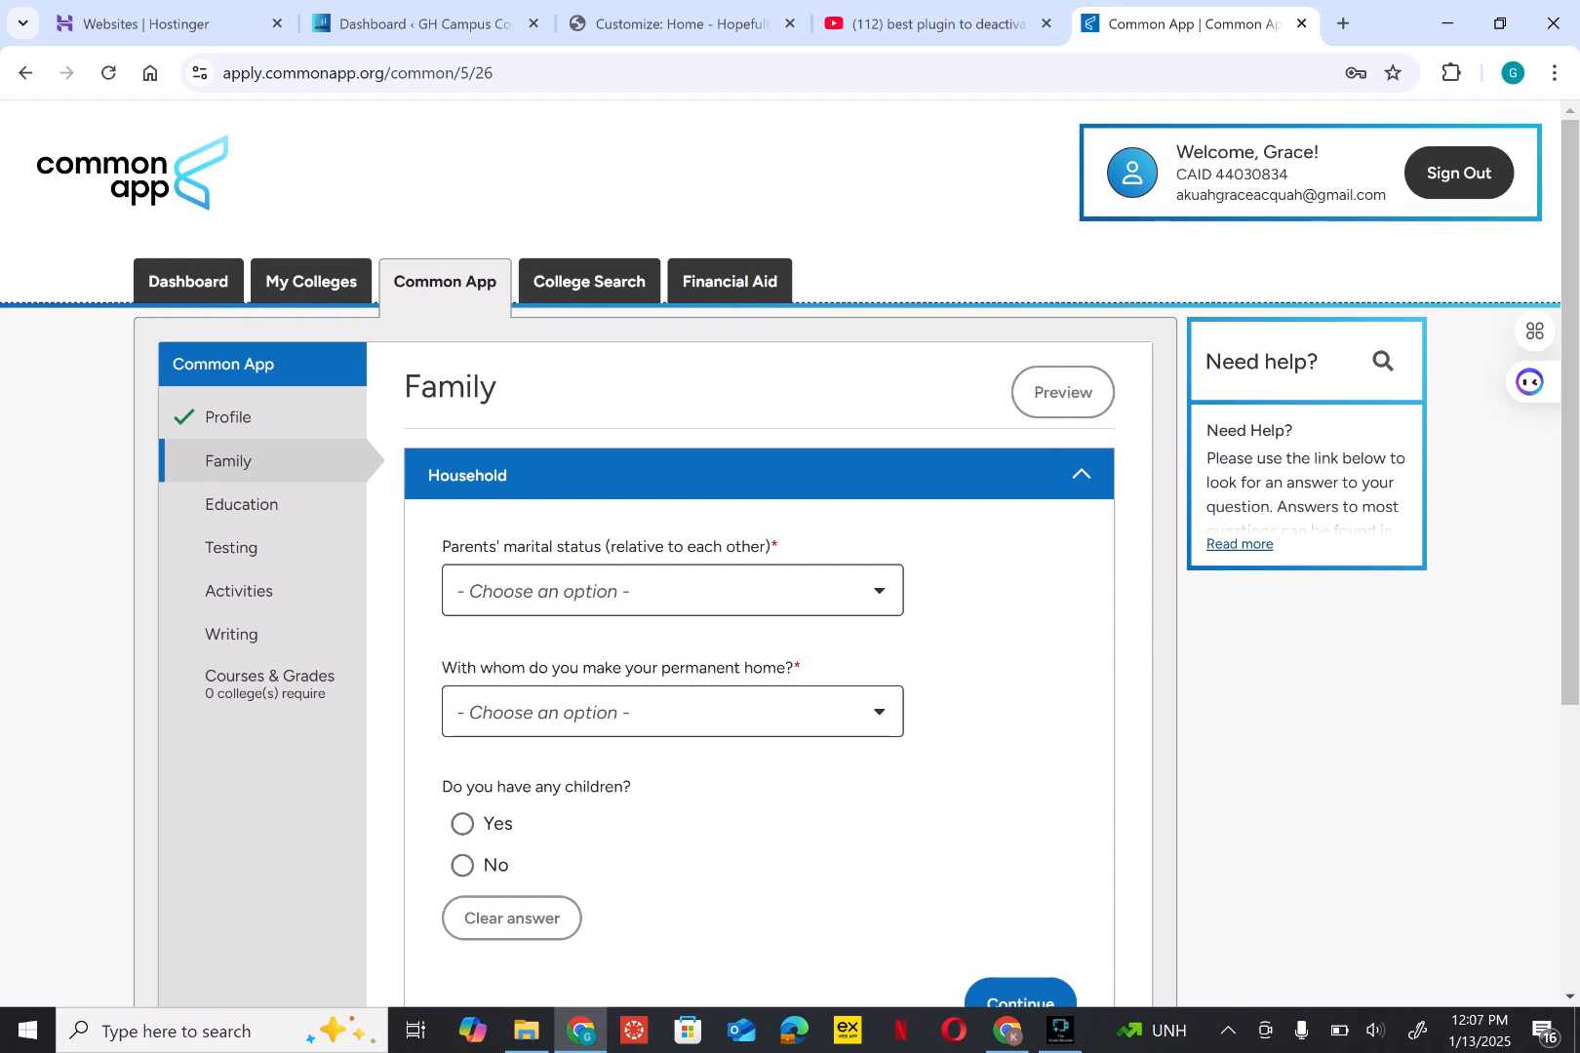
Step: Review the answer choices for the parents' marital status question in the Household section, leaving it unanswered
left_click(672, 591)
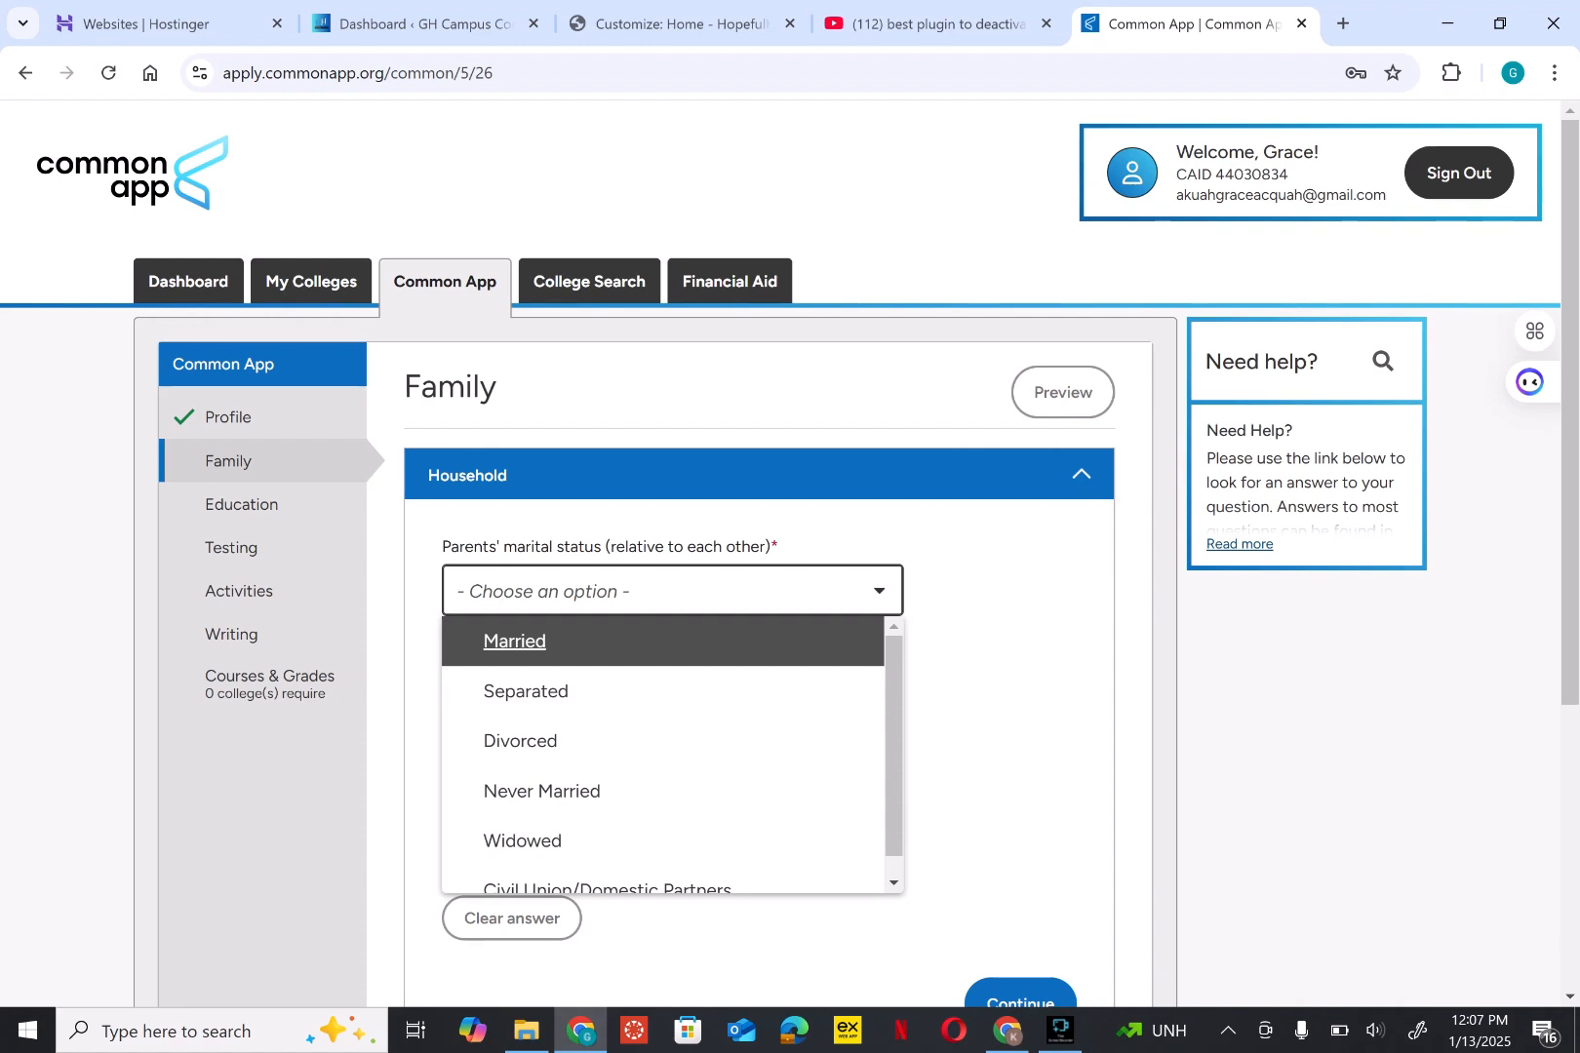
key("Down")
key("Down")
key("Down")
key("Down")
key("Down")
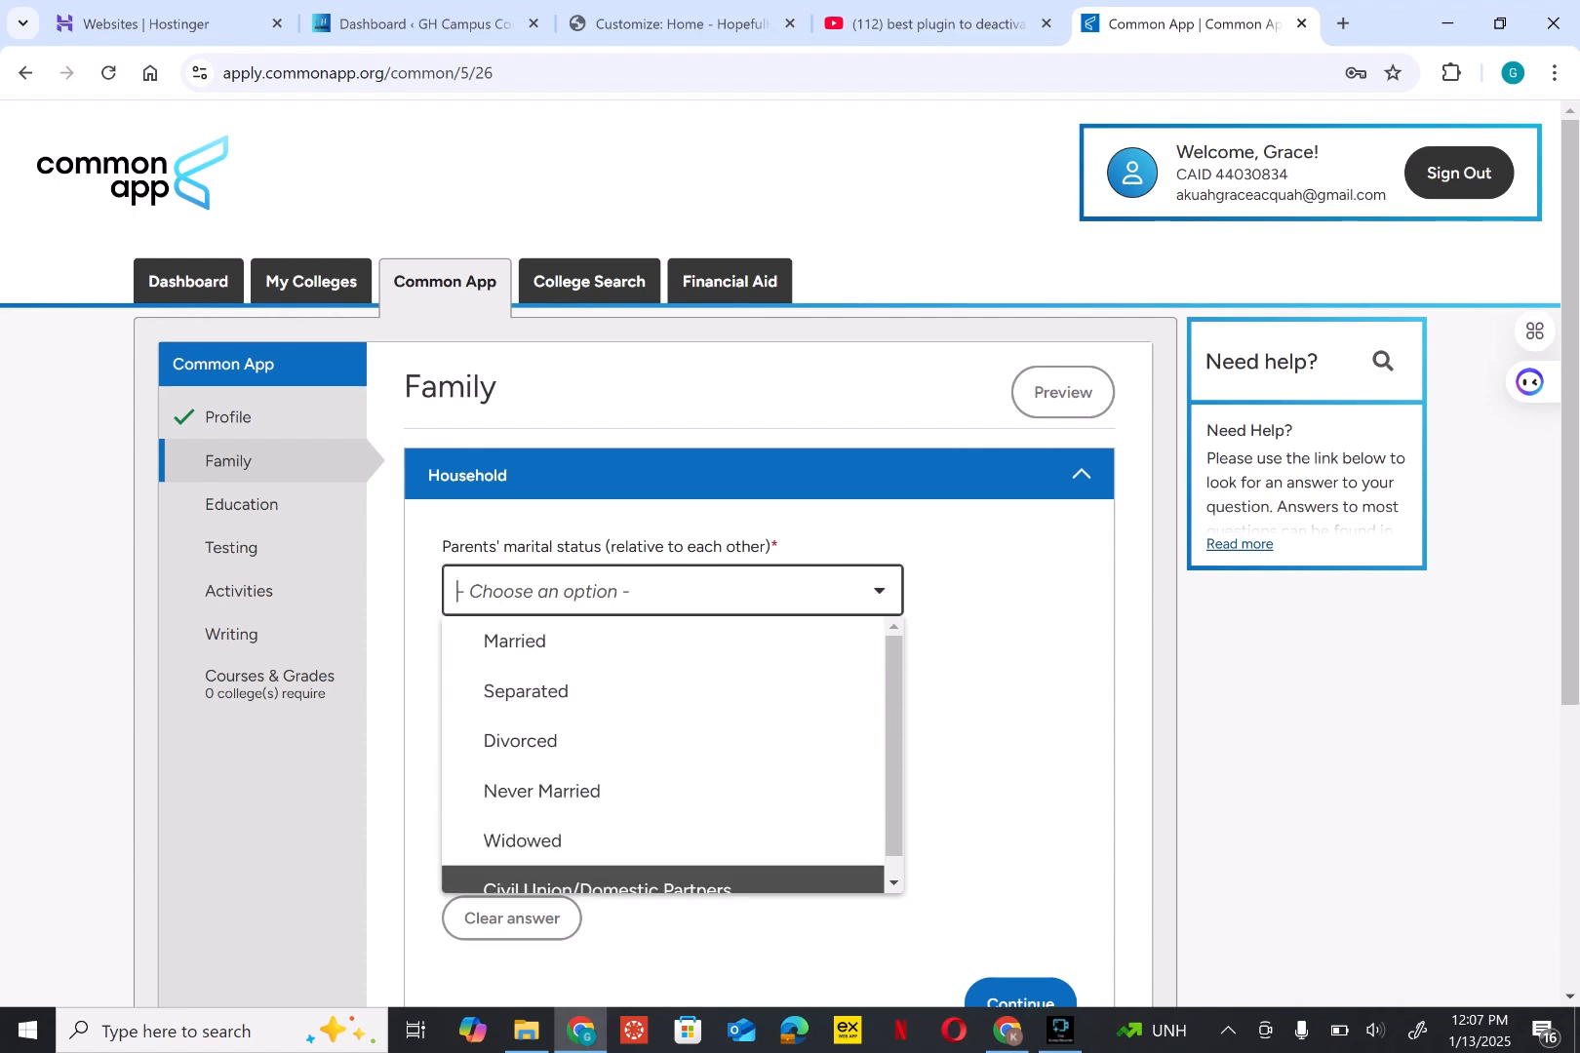
left_click(894, 883)
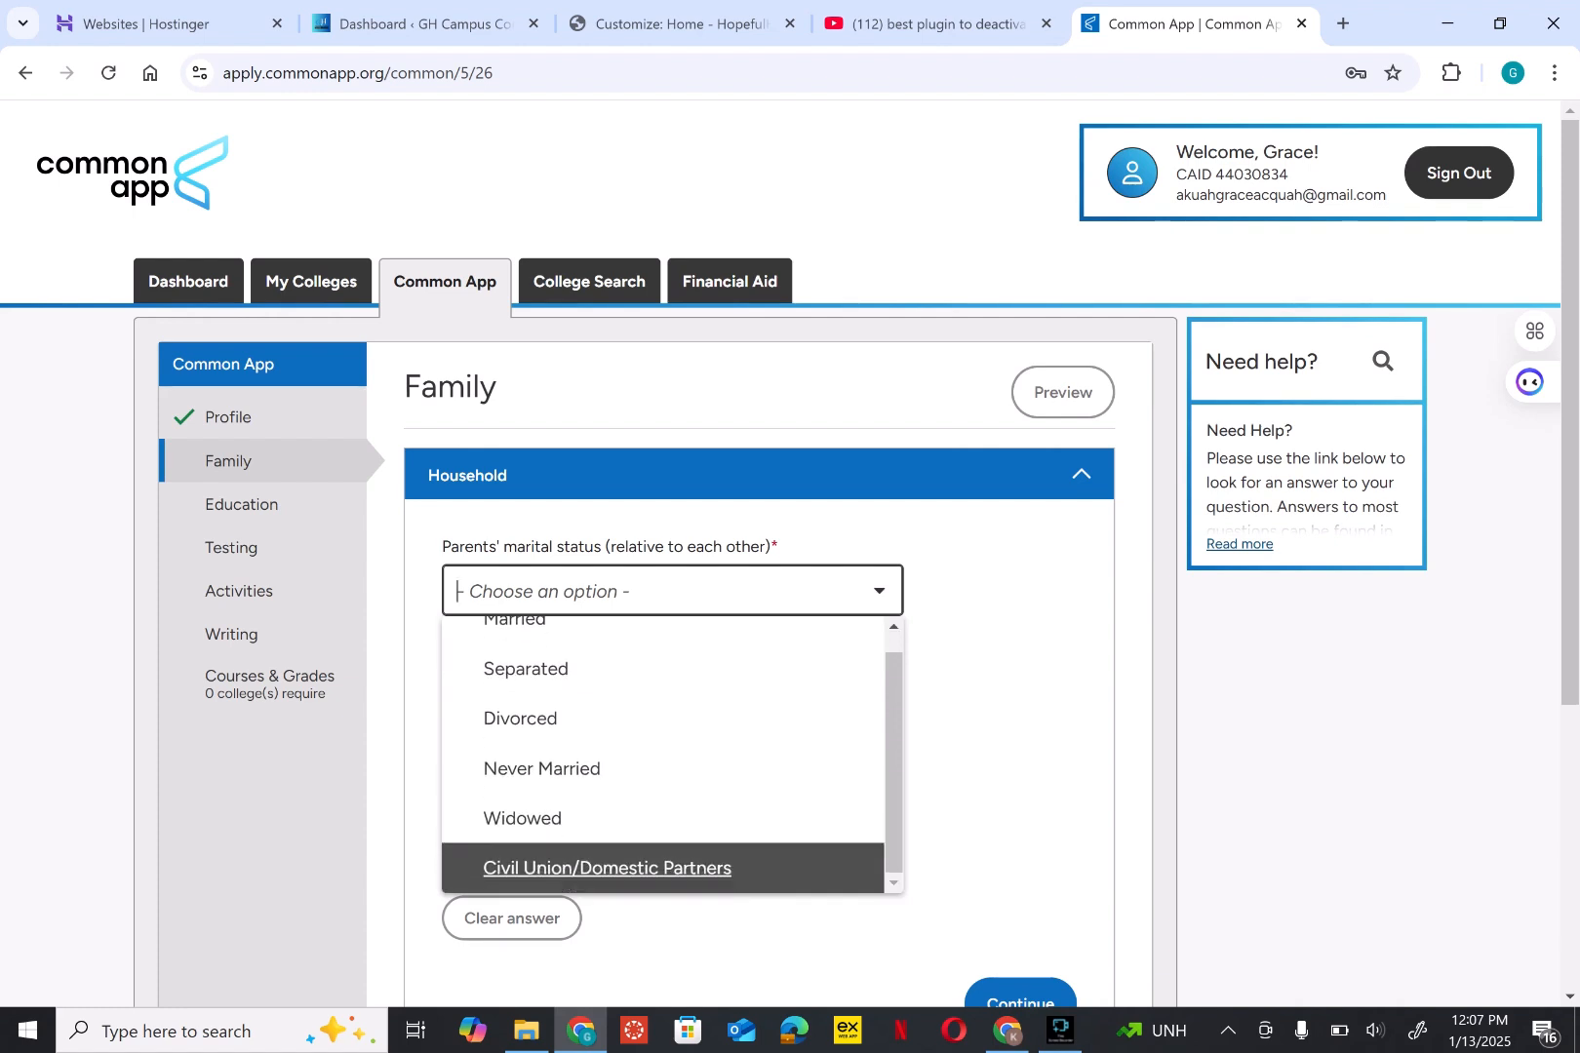
left_click(985, 674)
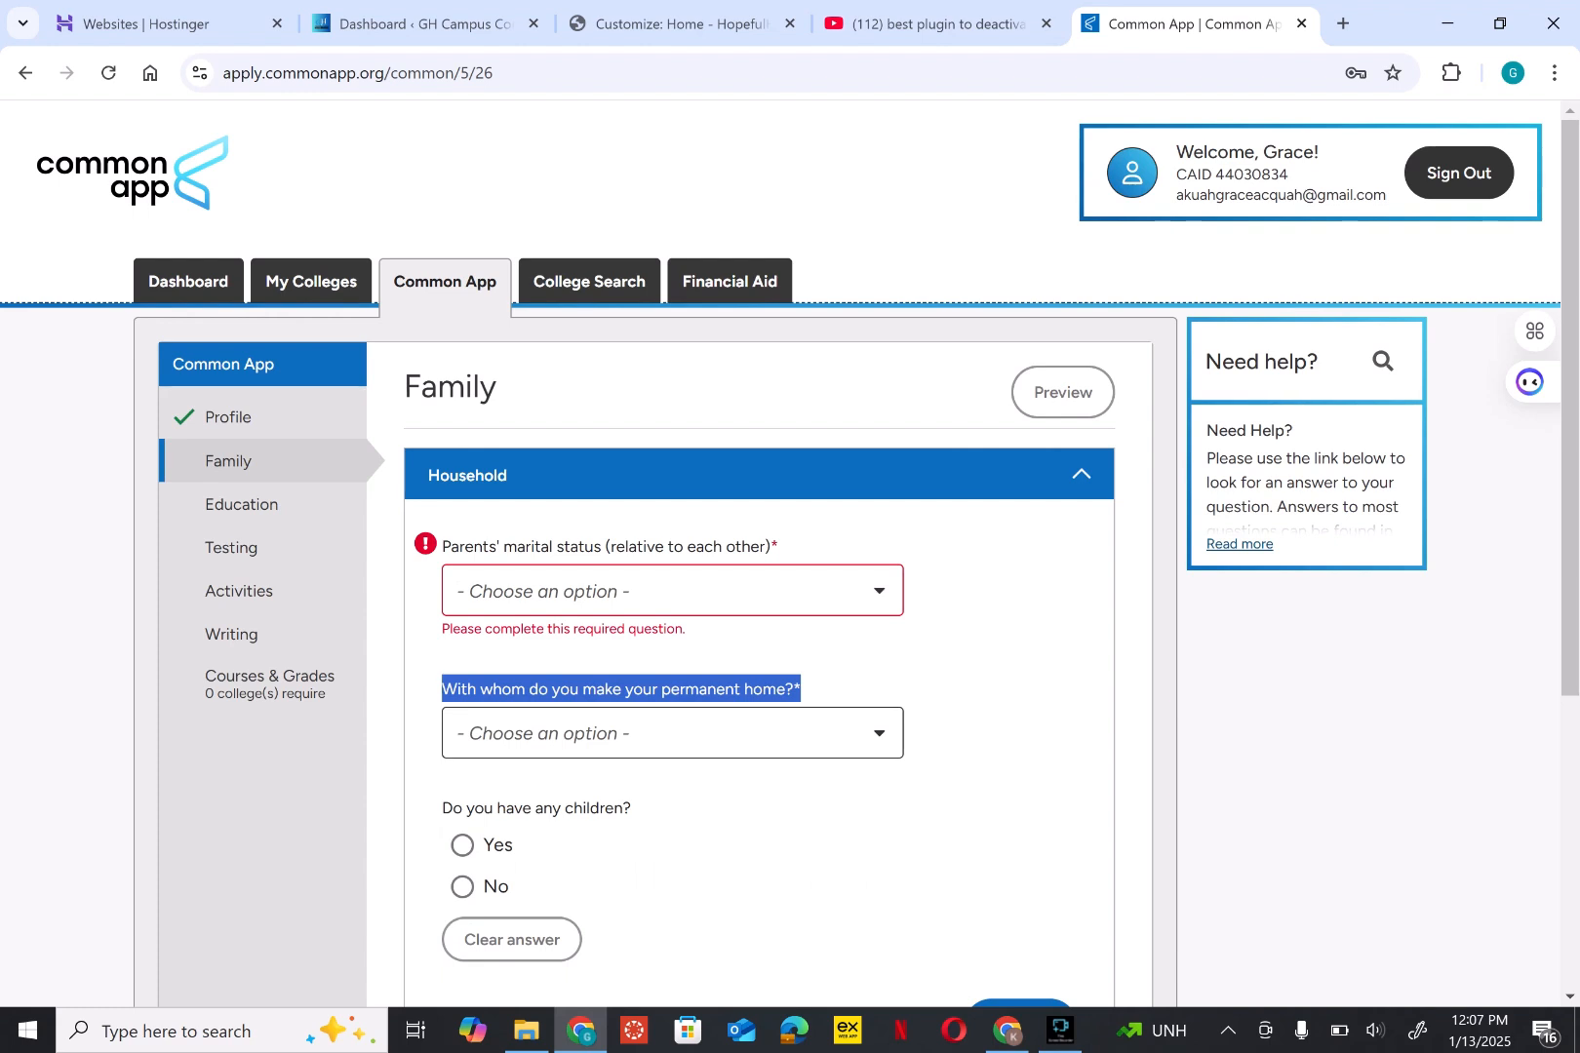
left_click_drag(801, 690, 780, 735)
left_click(985, 675)
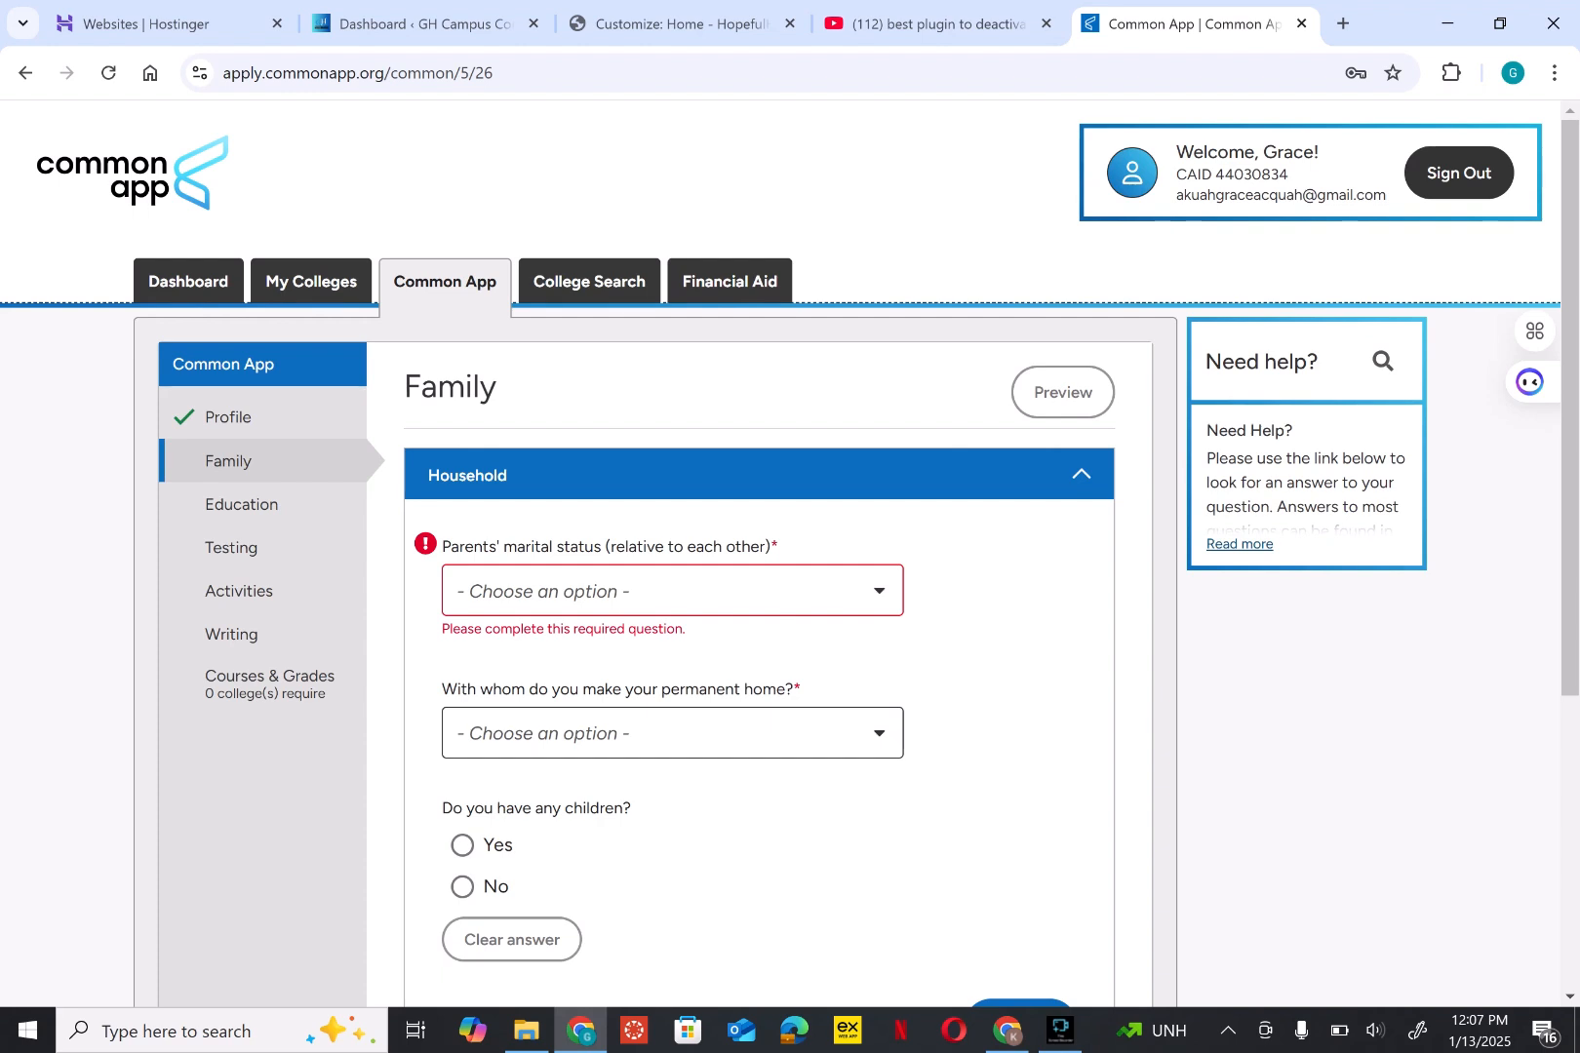
Step: Examine the answer choices for the question about whom you make your permanent home with, without selecting one
left_click(459, 733)
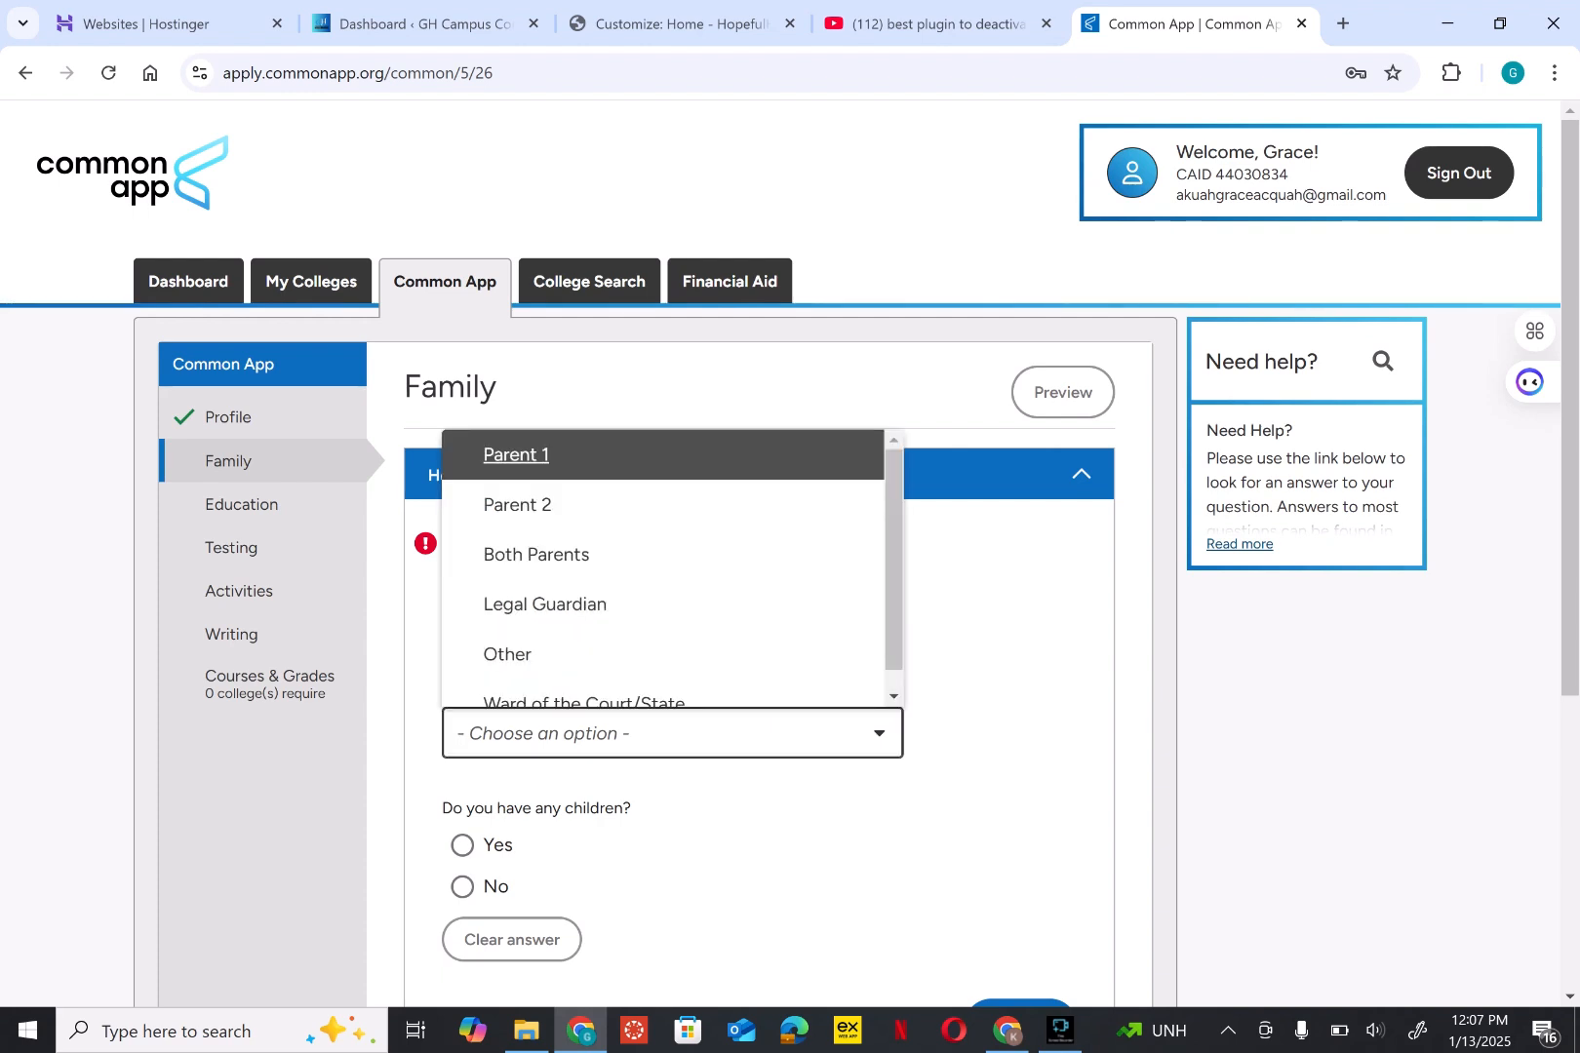
key("Down")
key("Down")
key("Down")
key("Up")
key("Up")
key("Down")
key("Down")
key("Down")
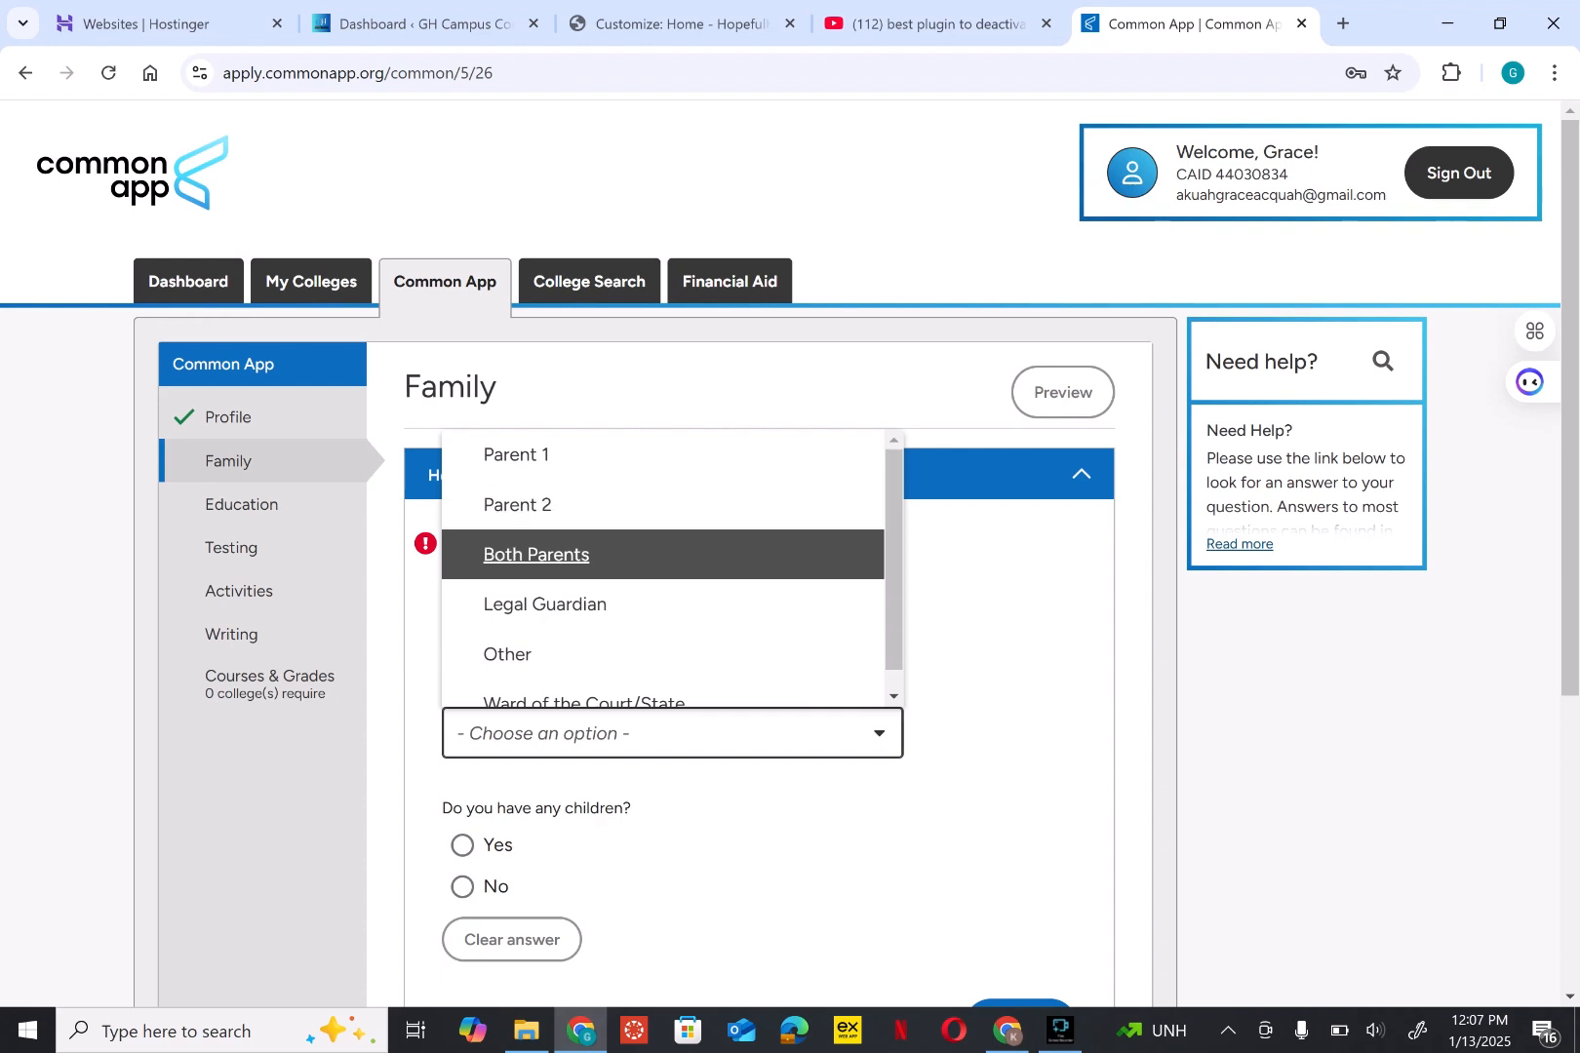
key("Up")
key("Up")
key("Up")
key("Up")
key("Down")
key("Down")
key("Down")
key("Down")
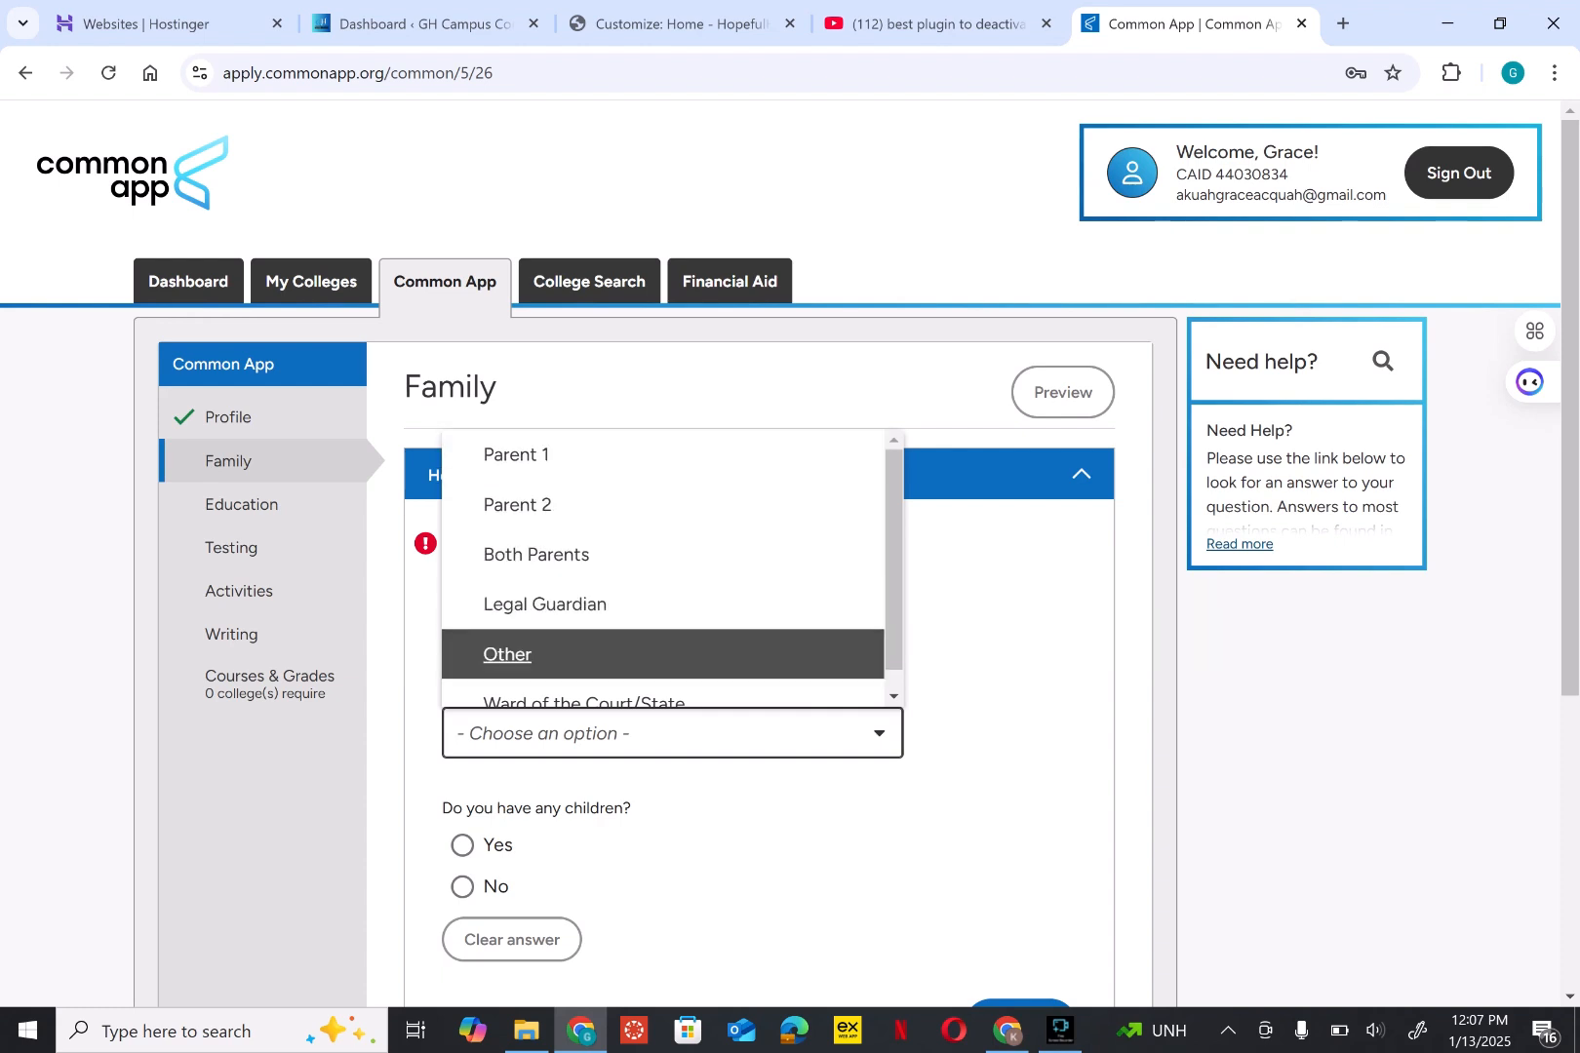
key("Down")
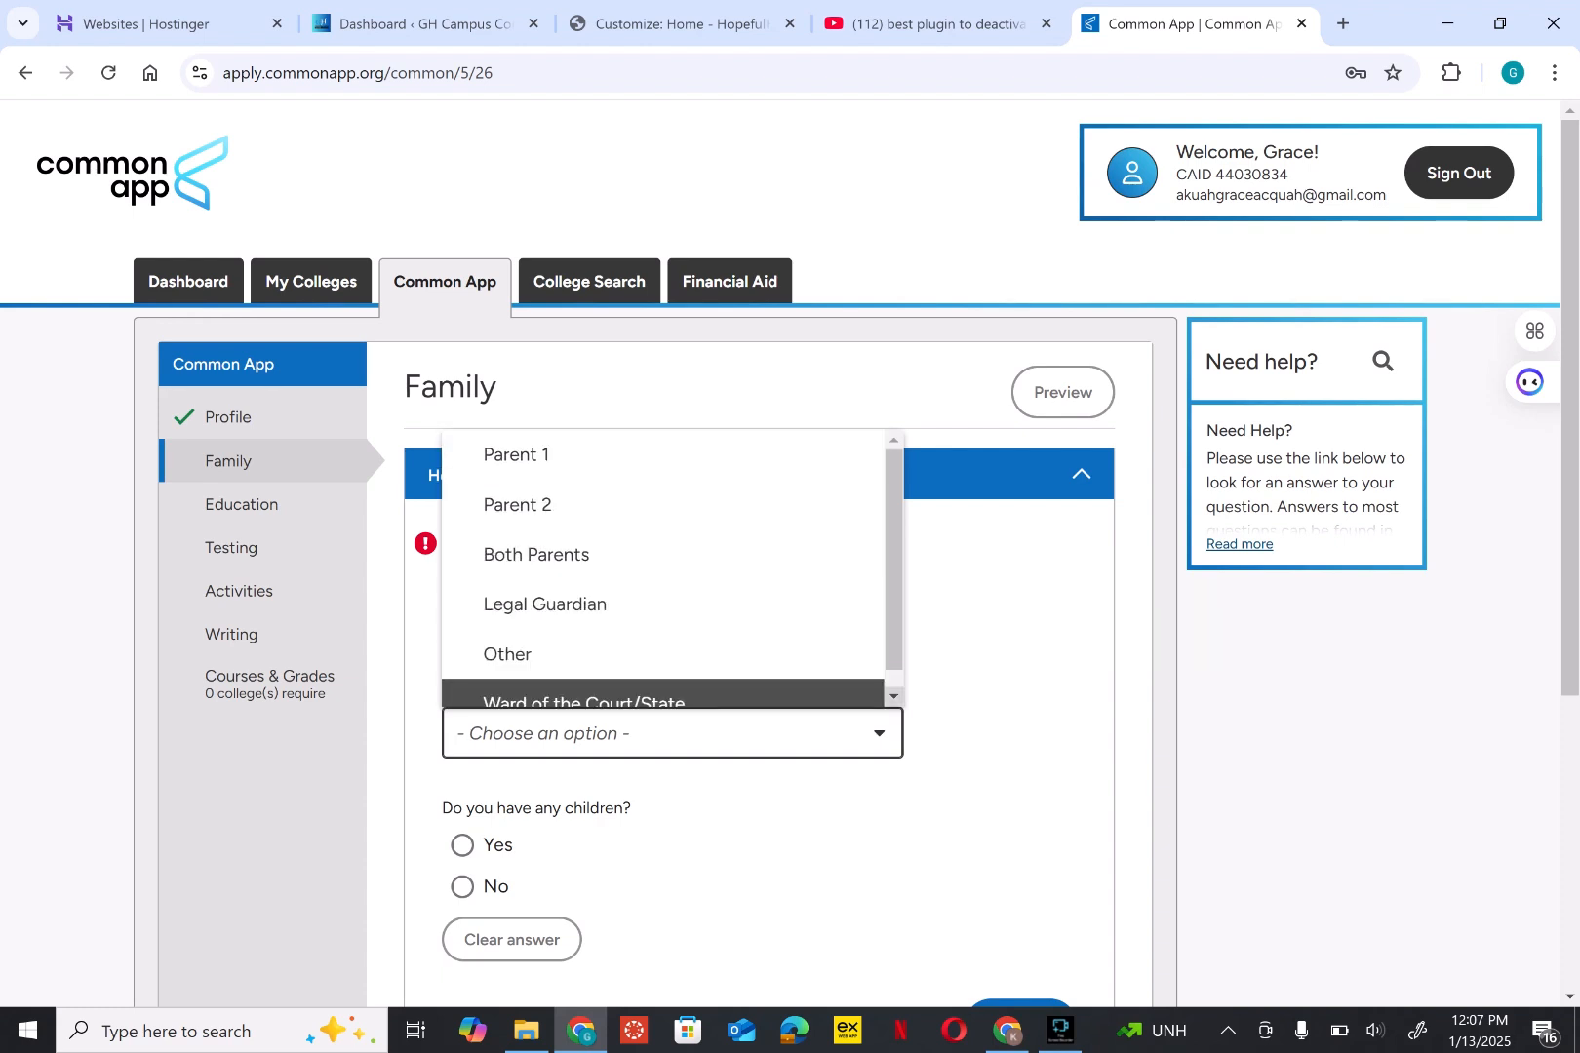
scroll(682, 690, "down", 1)
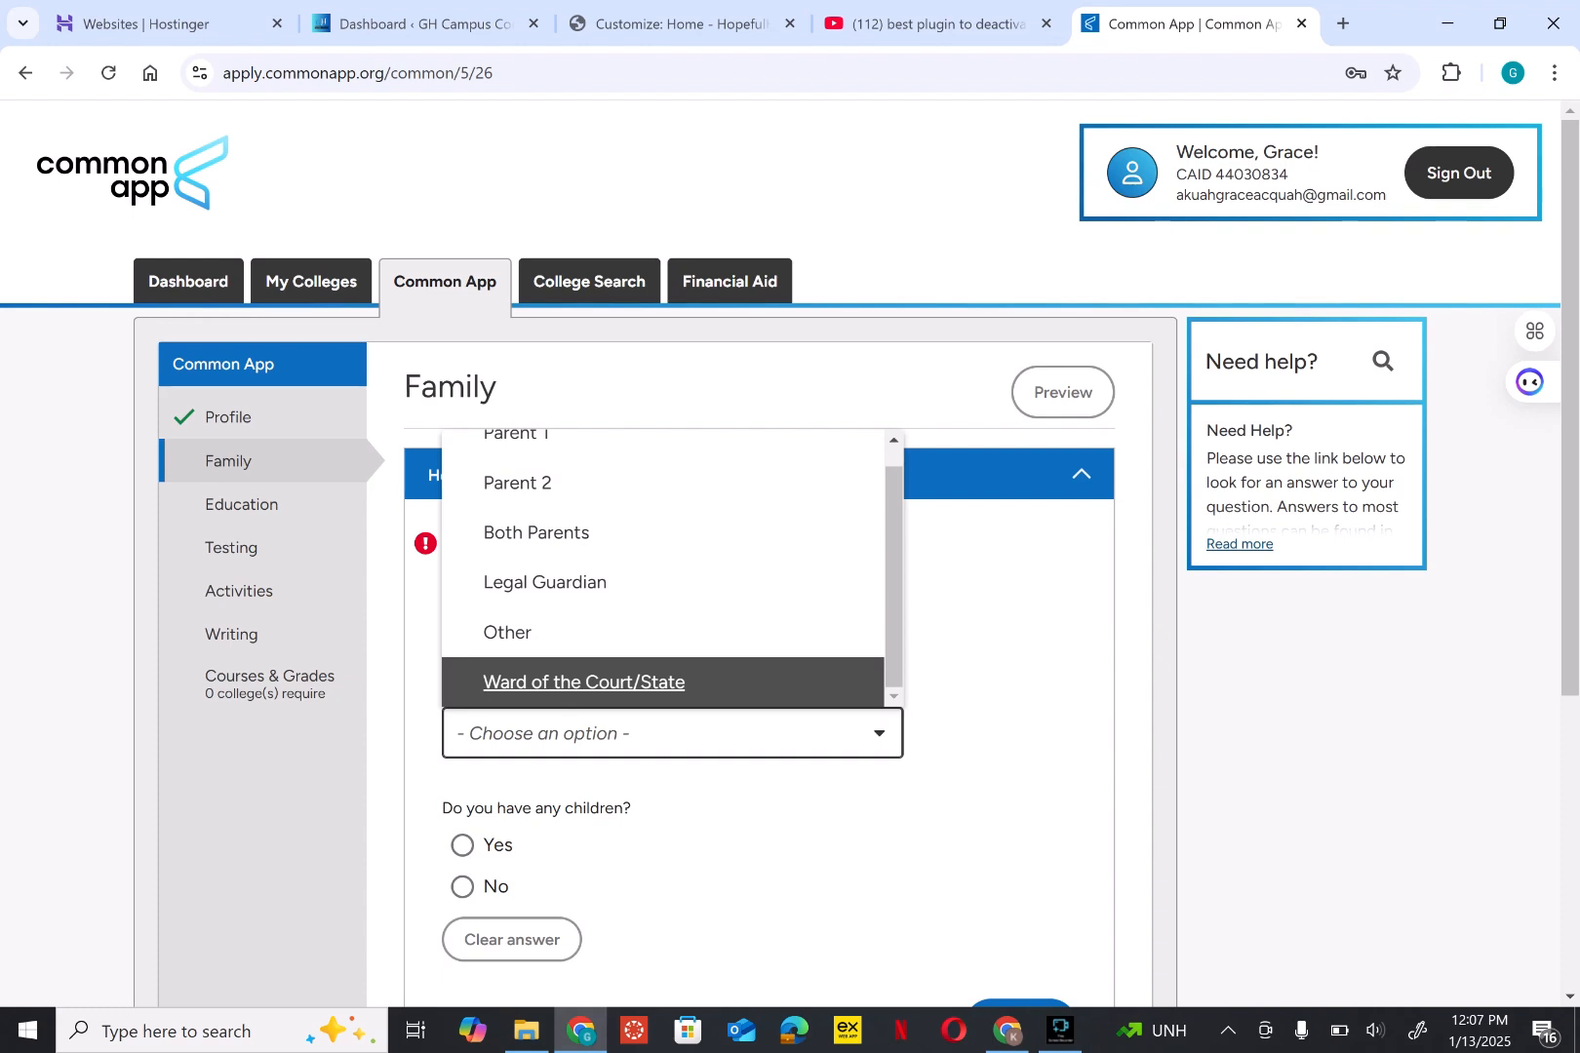
key("Up")
key("Up")
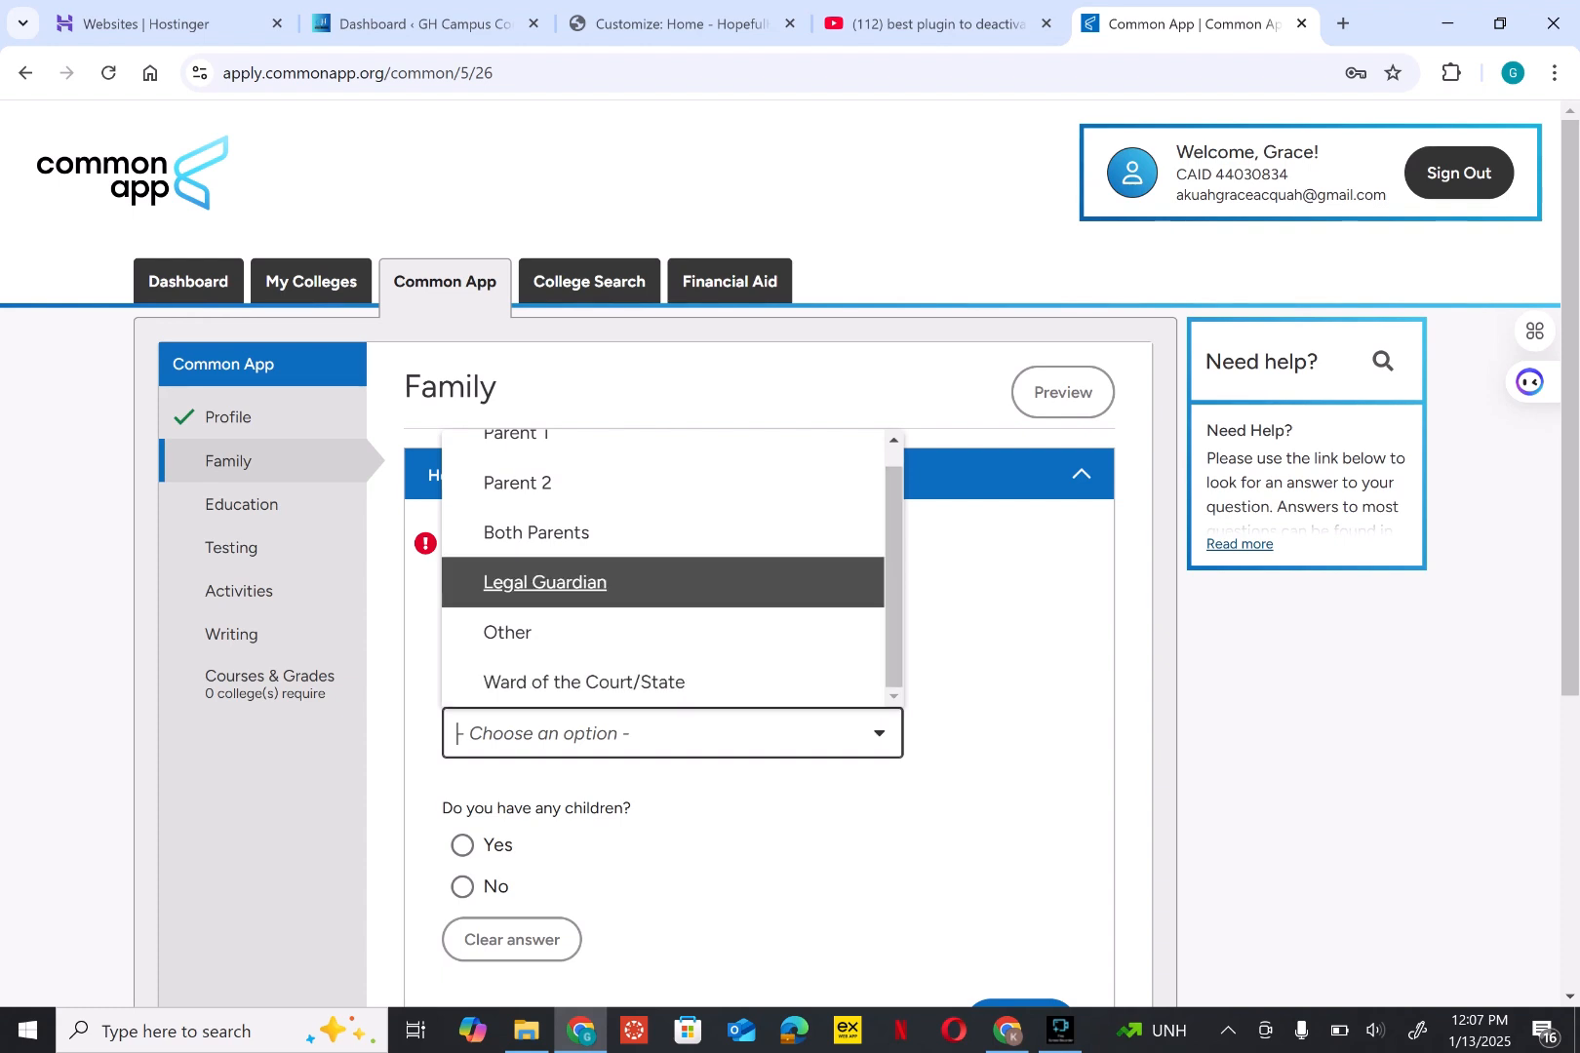
key("Escape")
left_click(673, 734)
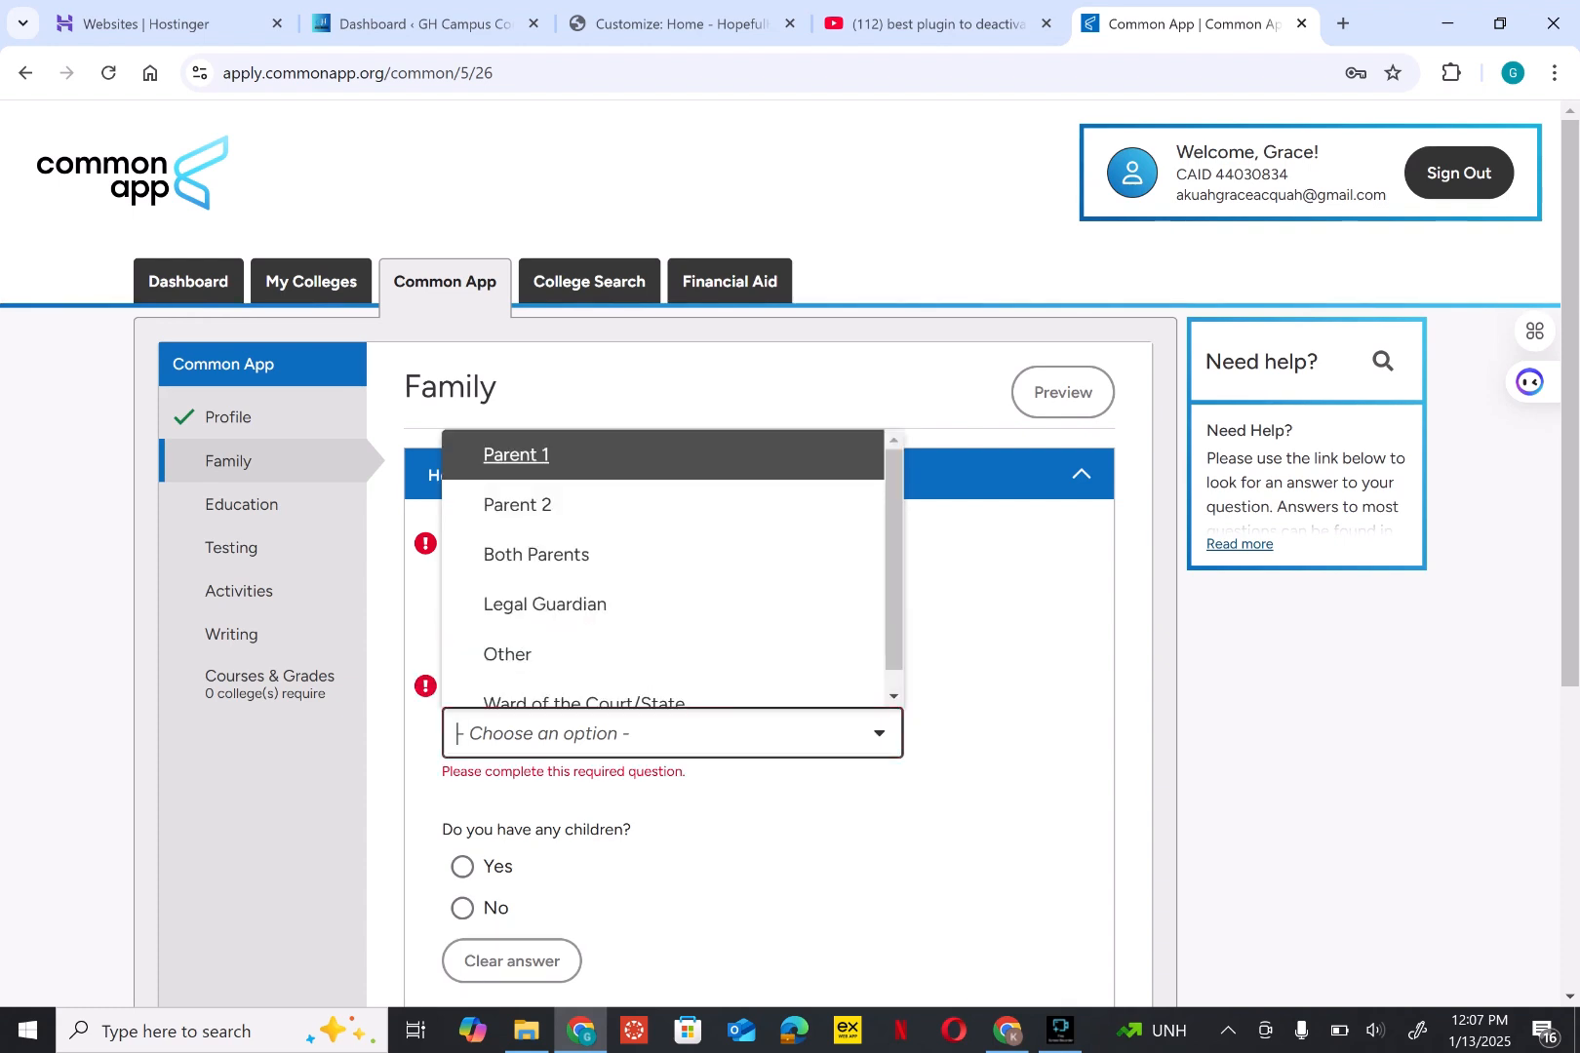
key("Down")
key("Escape")
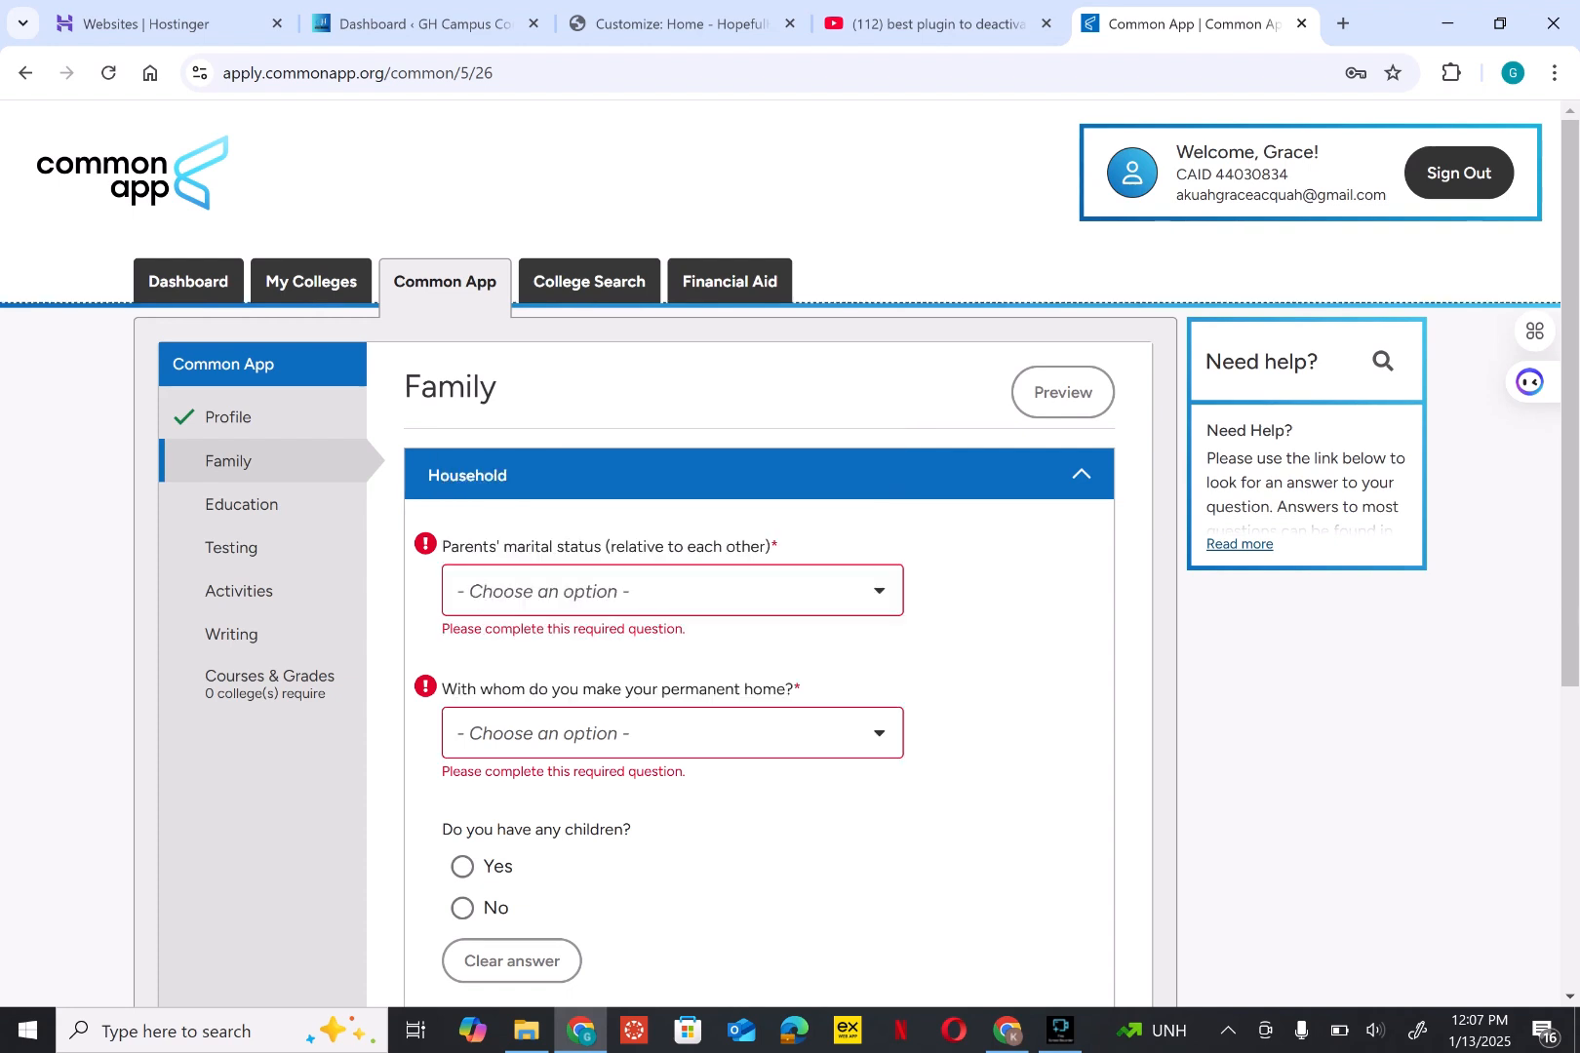
Step: Try Yes for the question about having any children and settle on No
scroll(790, 554, "down", 2)
scroll(790, 553, "down", 2)
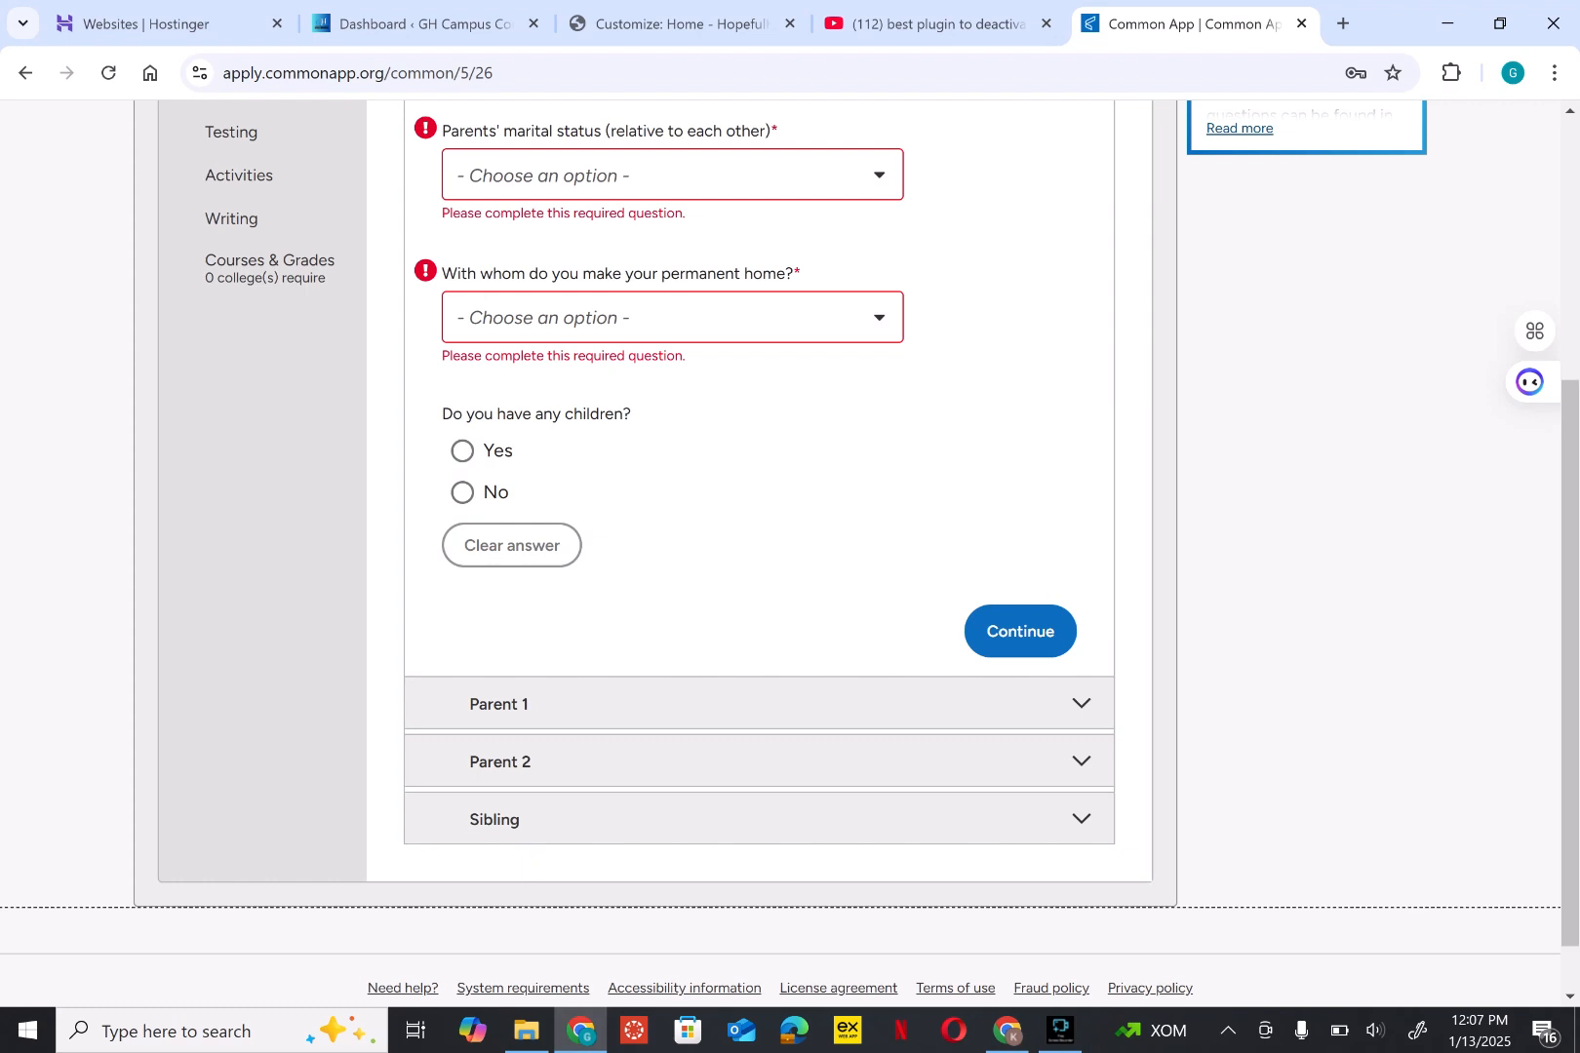
left_click(462, 450)
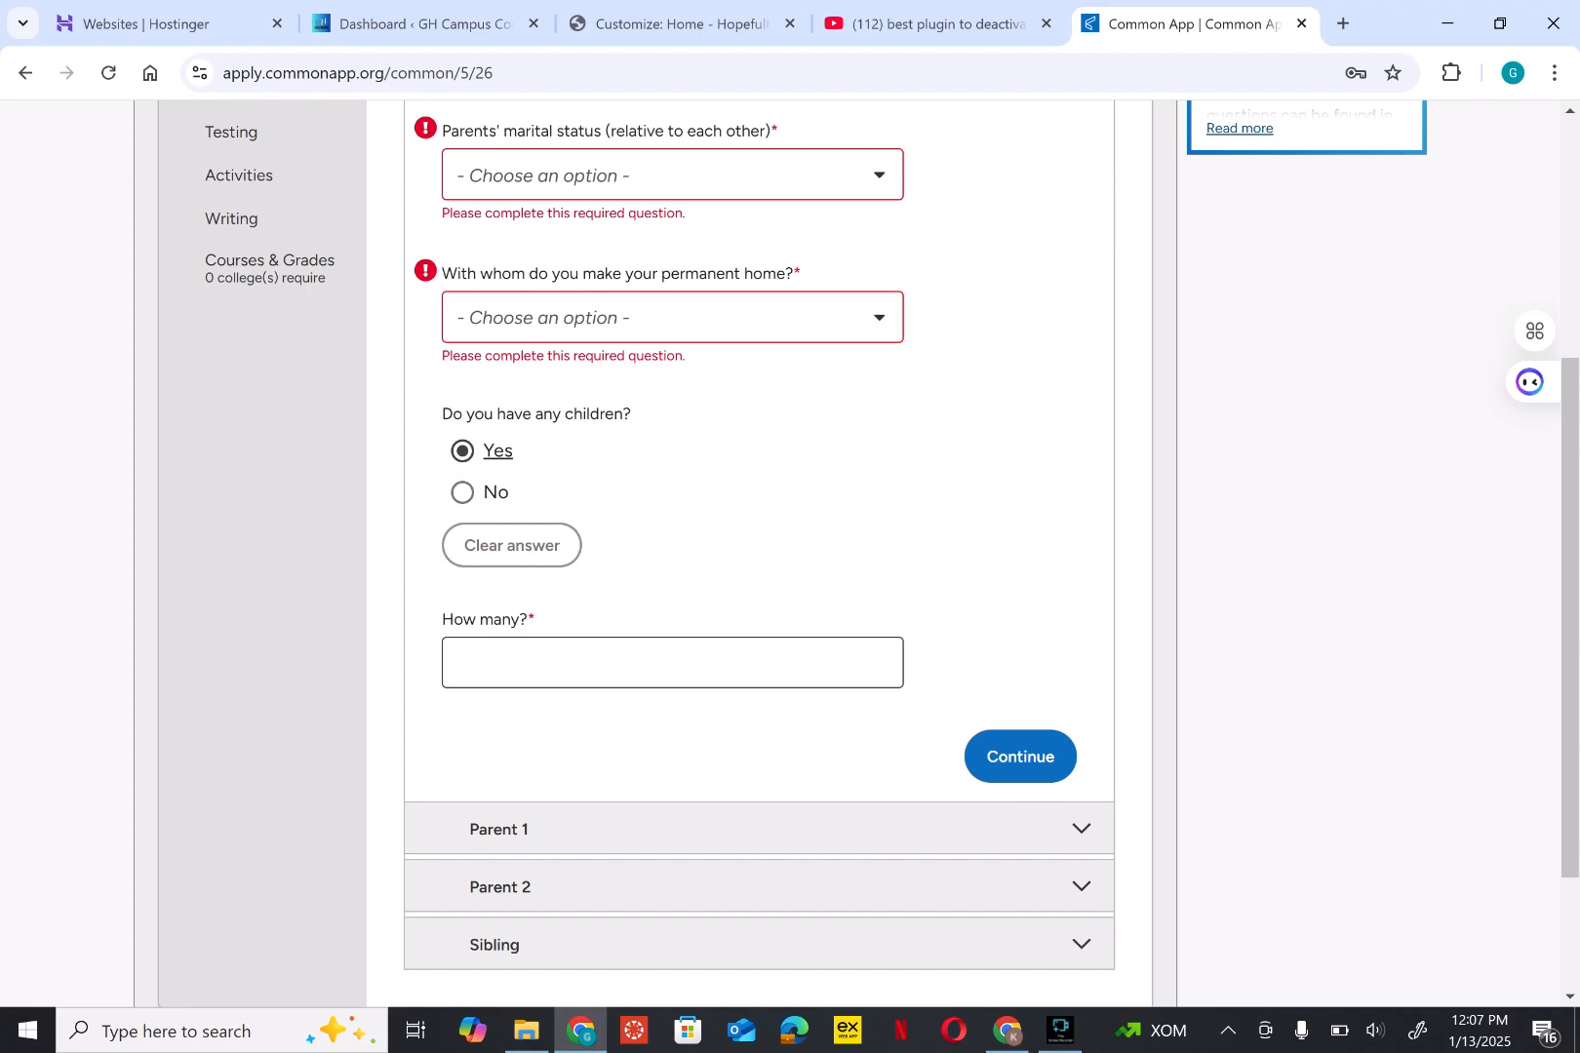
left_click(462, 493)
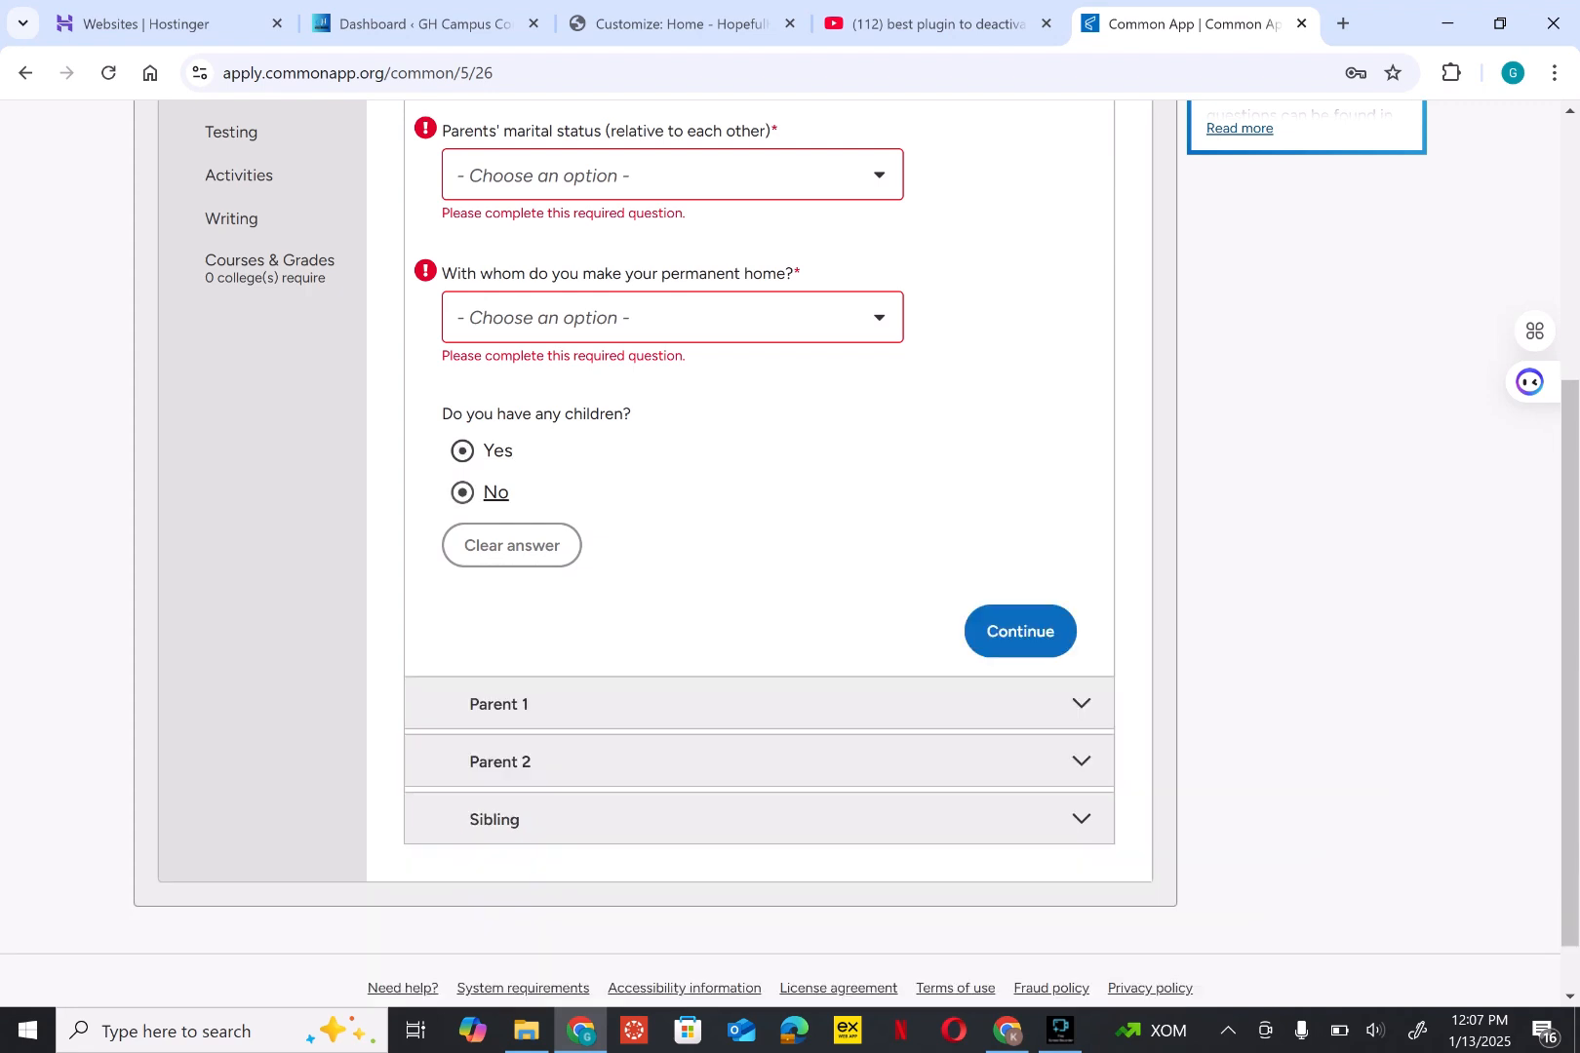
Step: Open the Parent 1 section and set the parent type to Father
left_click(498, 704)
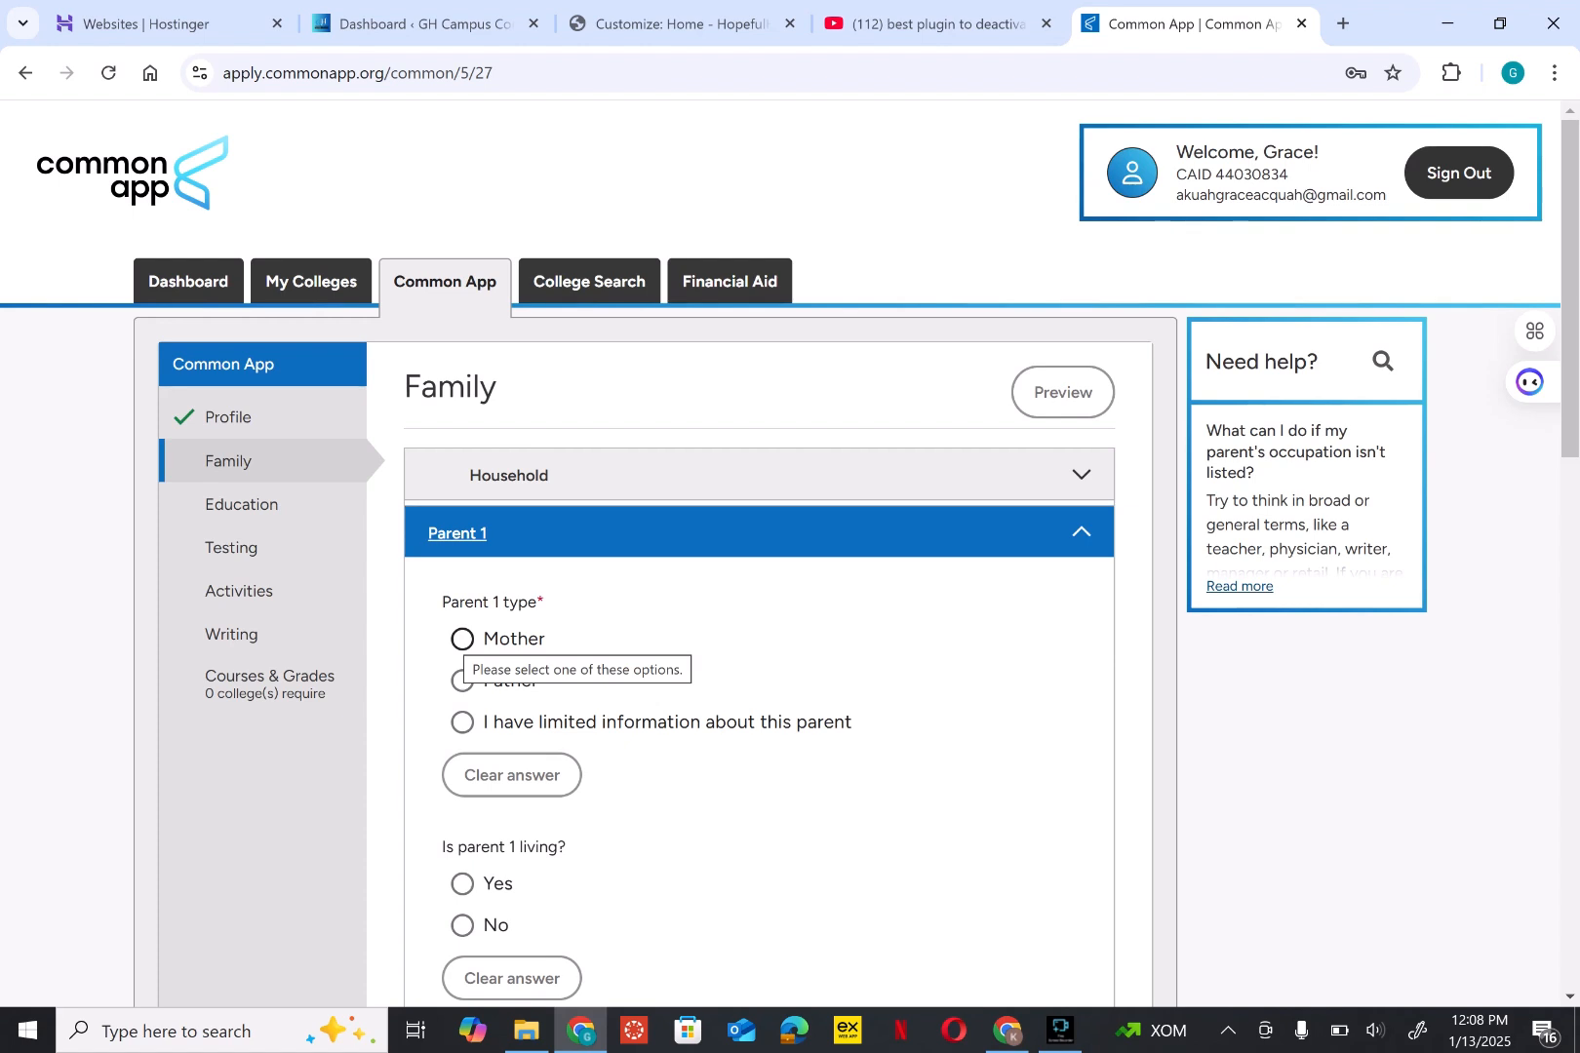
left_click(462, 680)
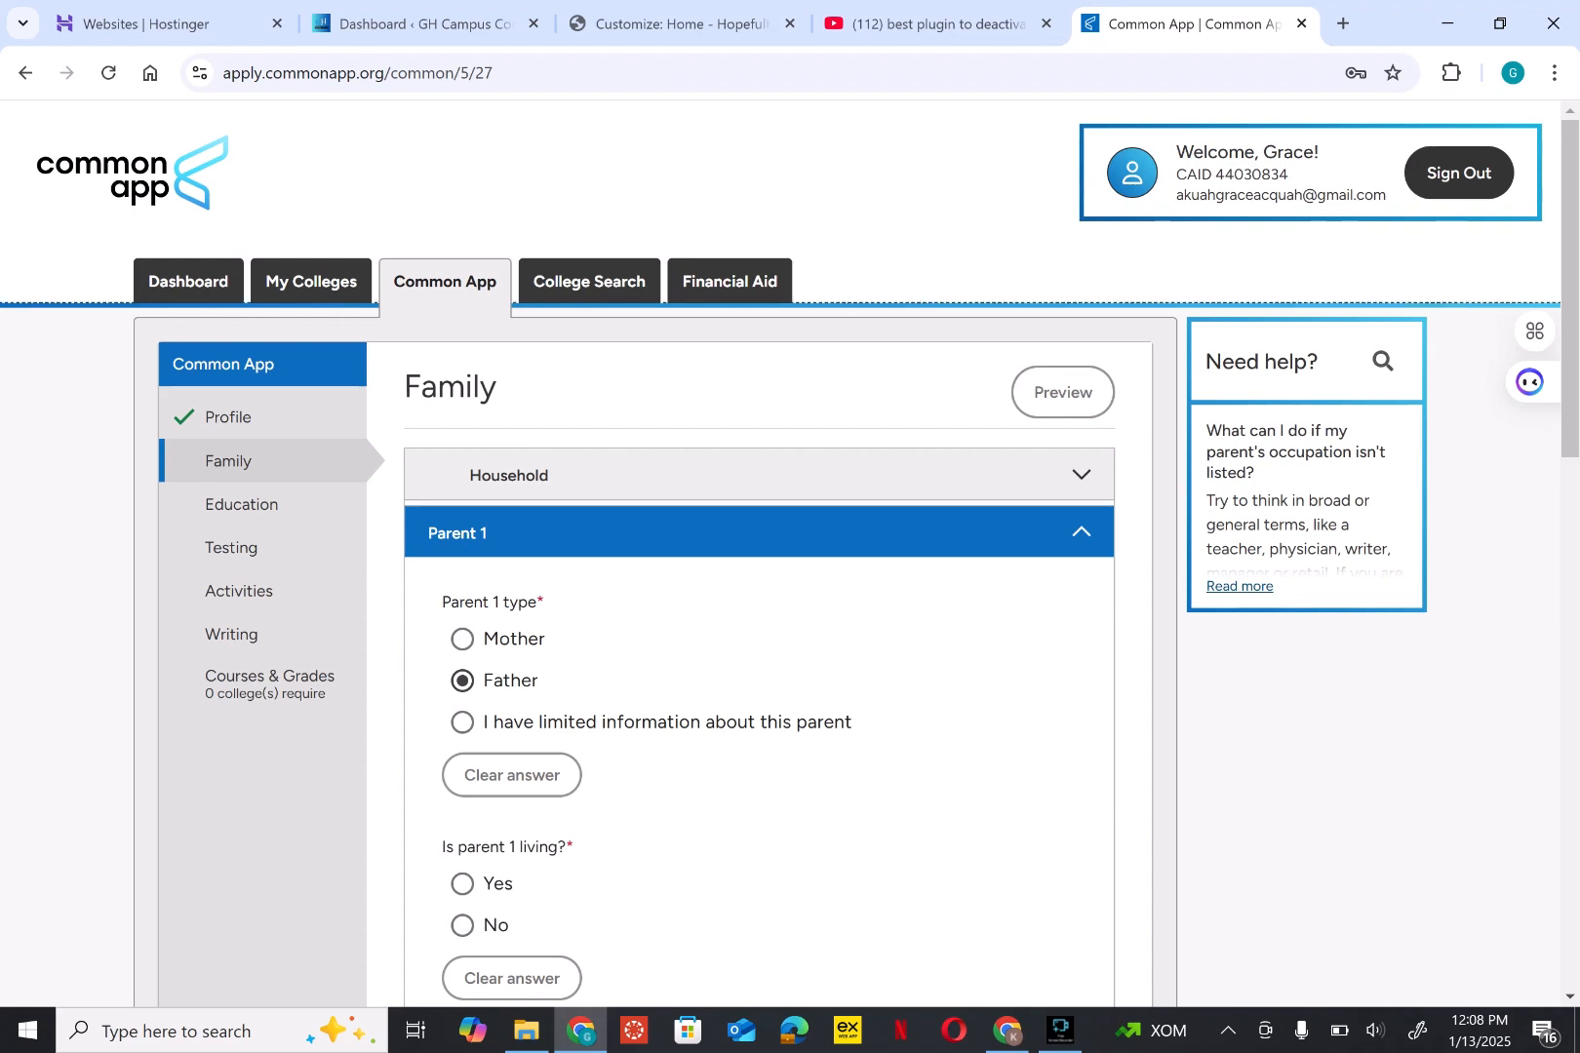
Step: Review the prefix choices and the remaining name, suffix, occupation and education fields for Parent 1
scroll(509, 679, "down", 2)
scroll(510, 680, "down", 1)
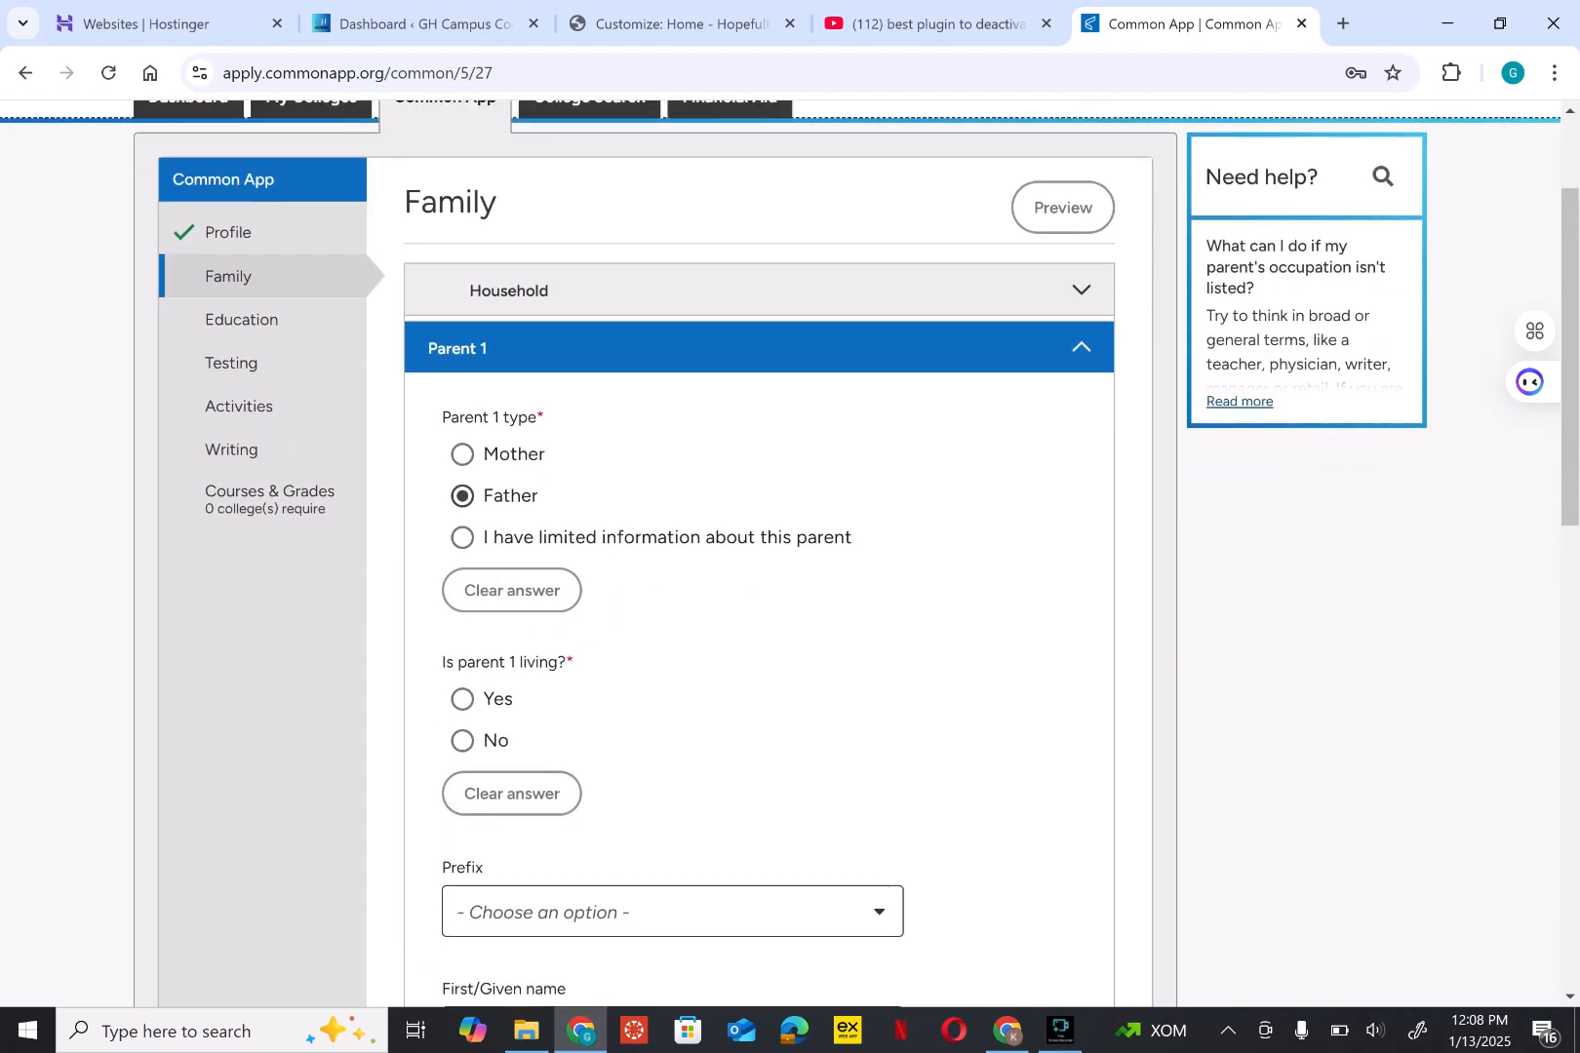
scroll(510, 680, "down", 4)
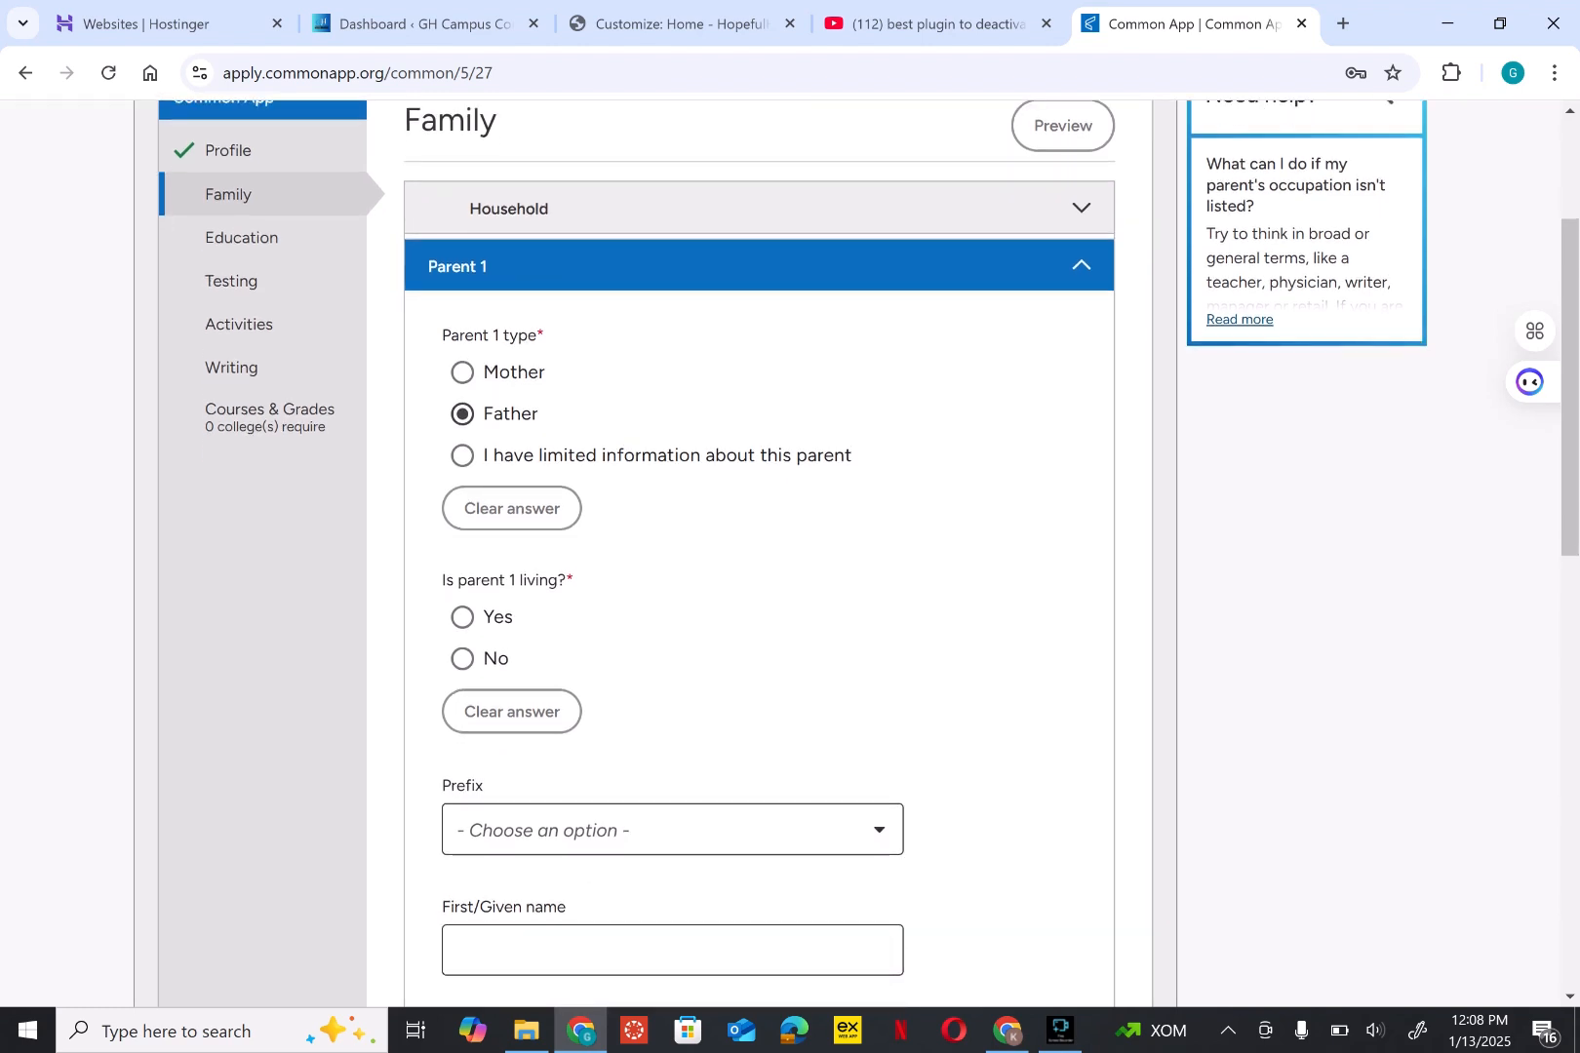
left_click(672, 496)
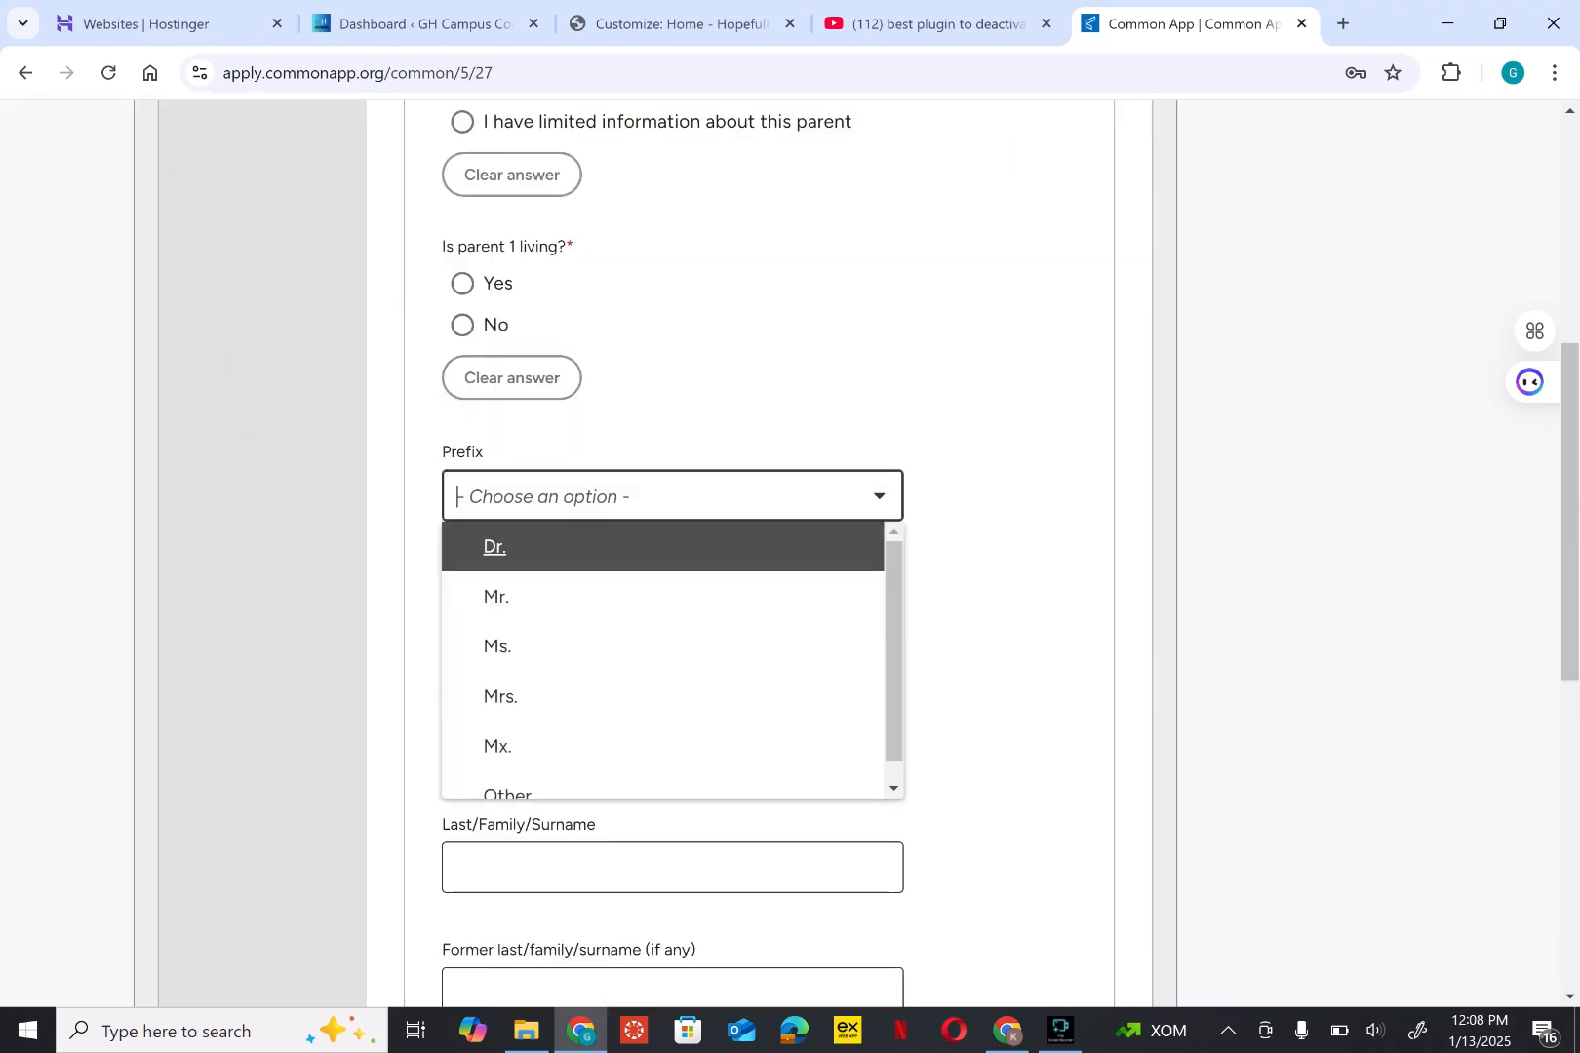
left_click(1004, 727)
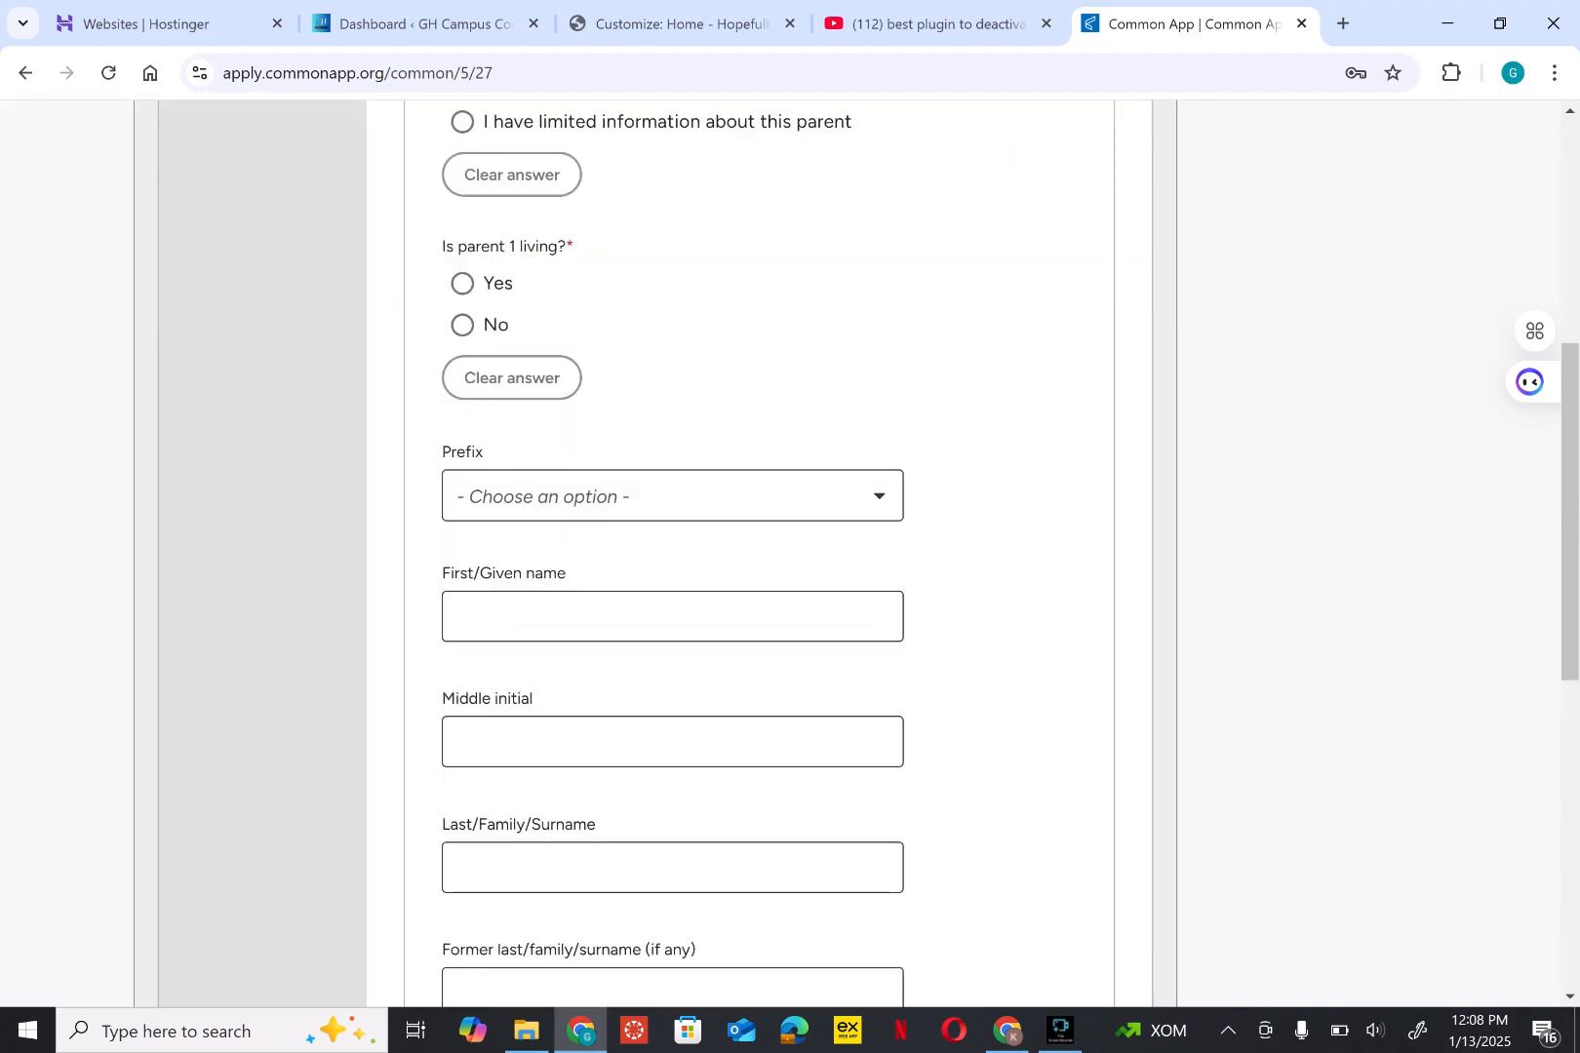
scroll(760, 554, "down", 3)
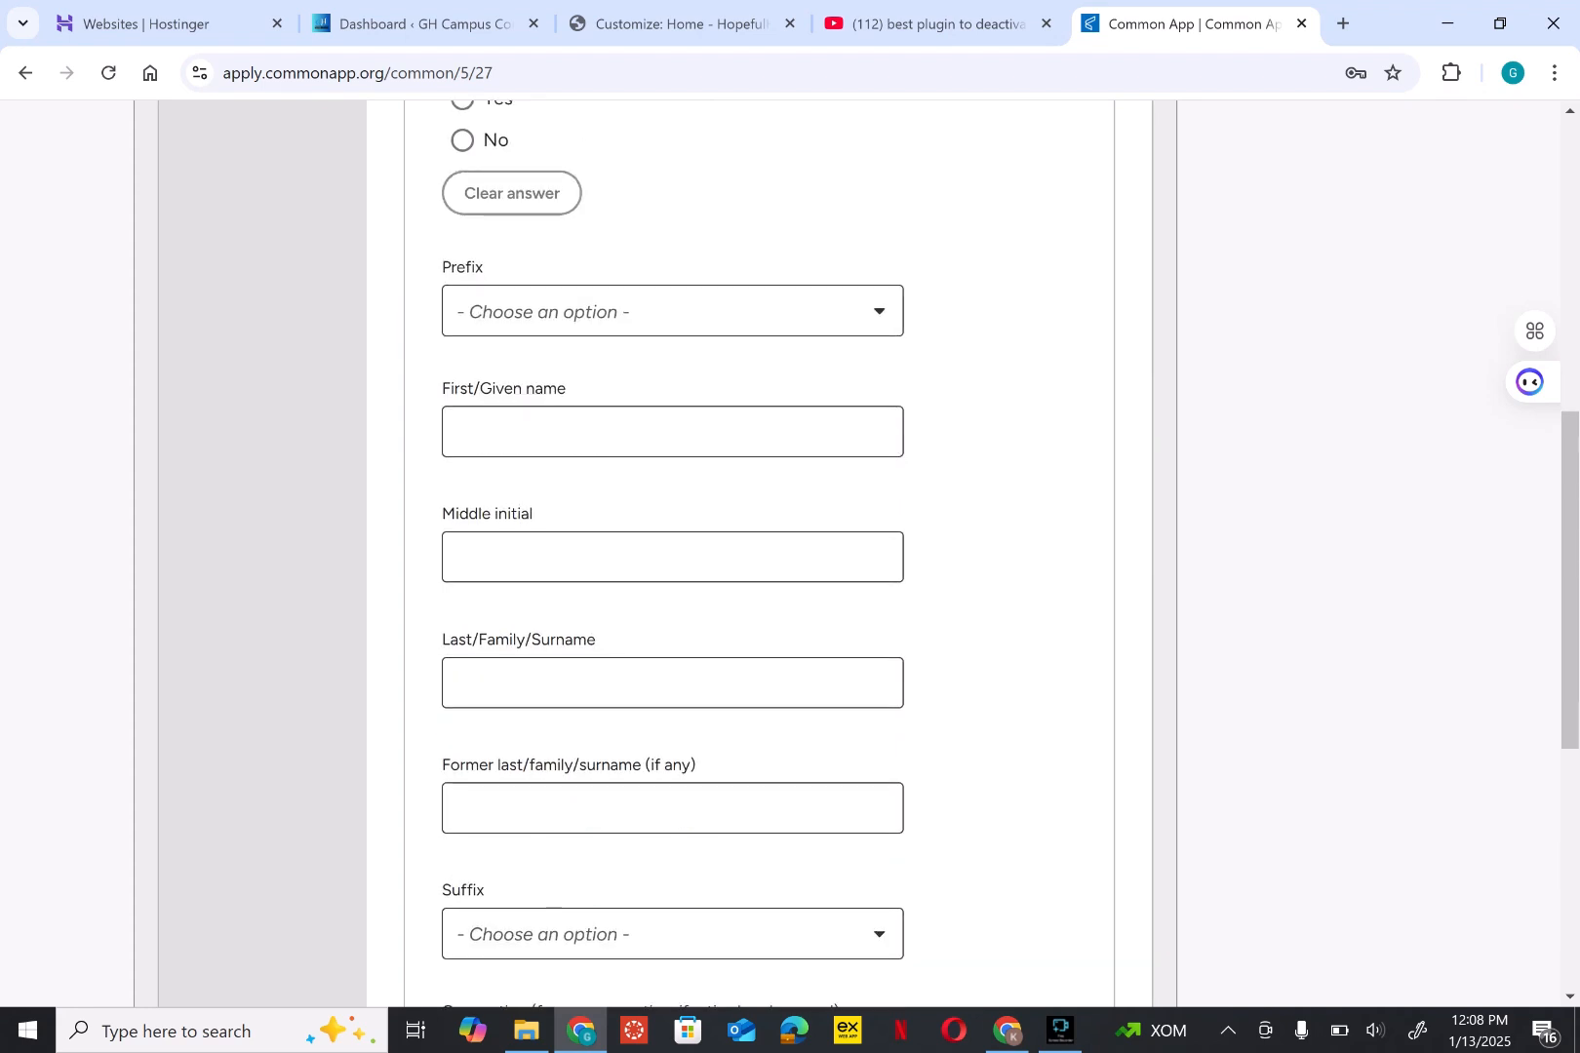
scroll(760, 554, "down", 2)
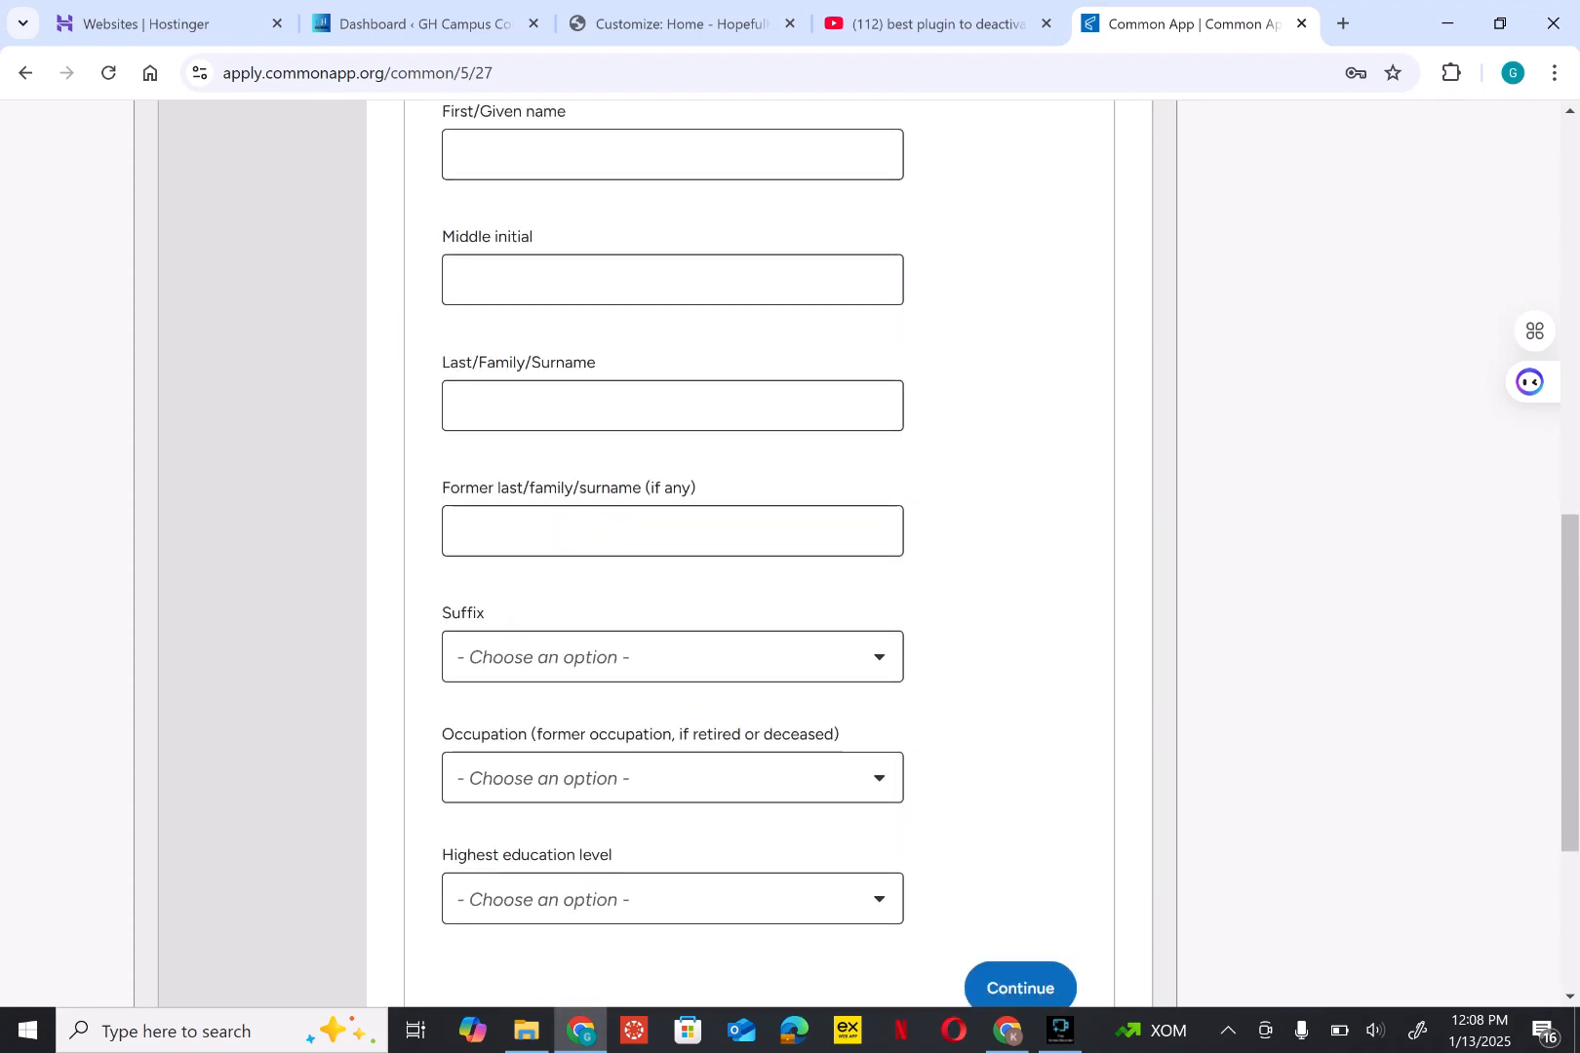
scroll(760, 554, "down", 1)
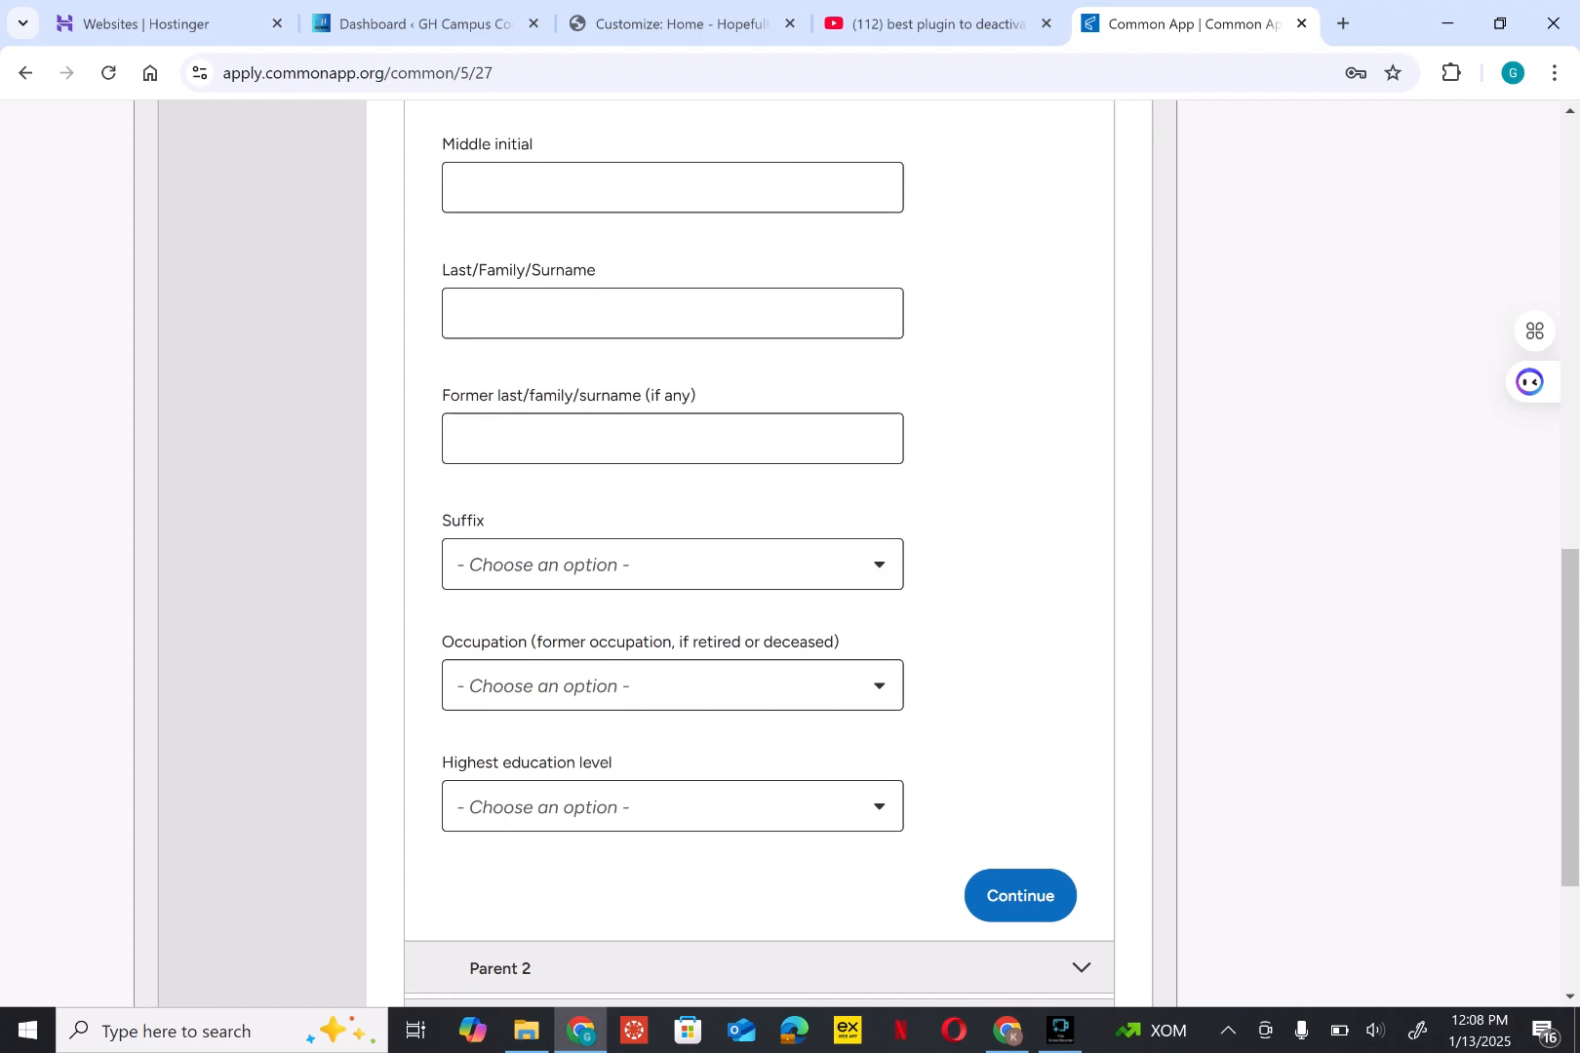
Step: Examine the full range of occupation choices for Parent 1 without selecting one
left_click(672, 685)
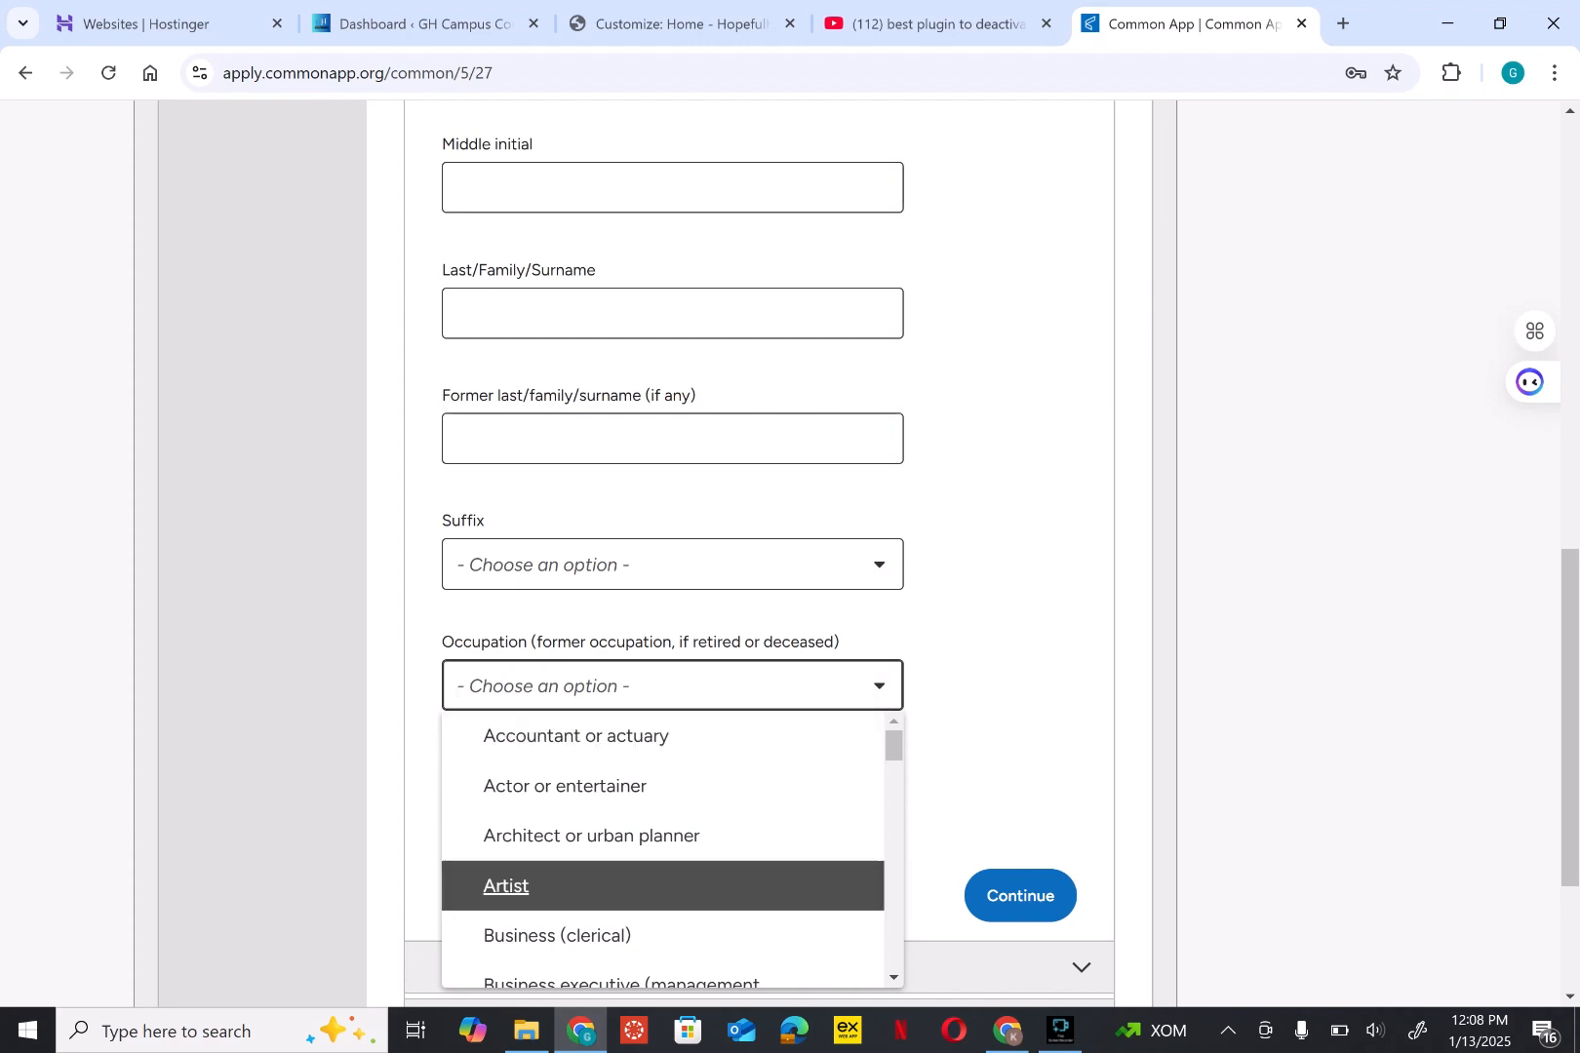
left_click(893, 978)
left_click(893, 978)
left_click(893, 978)
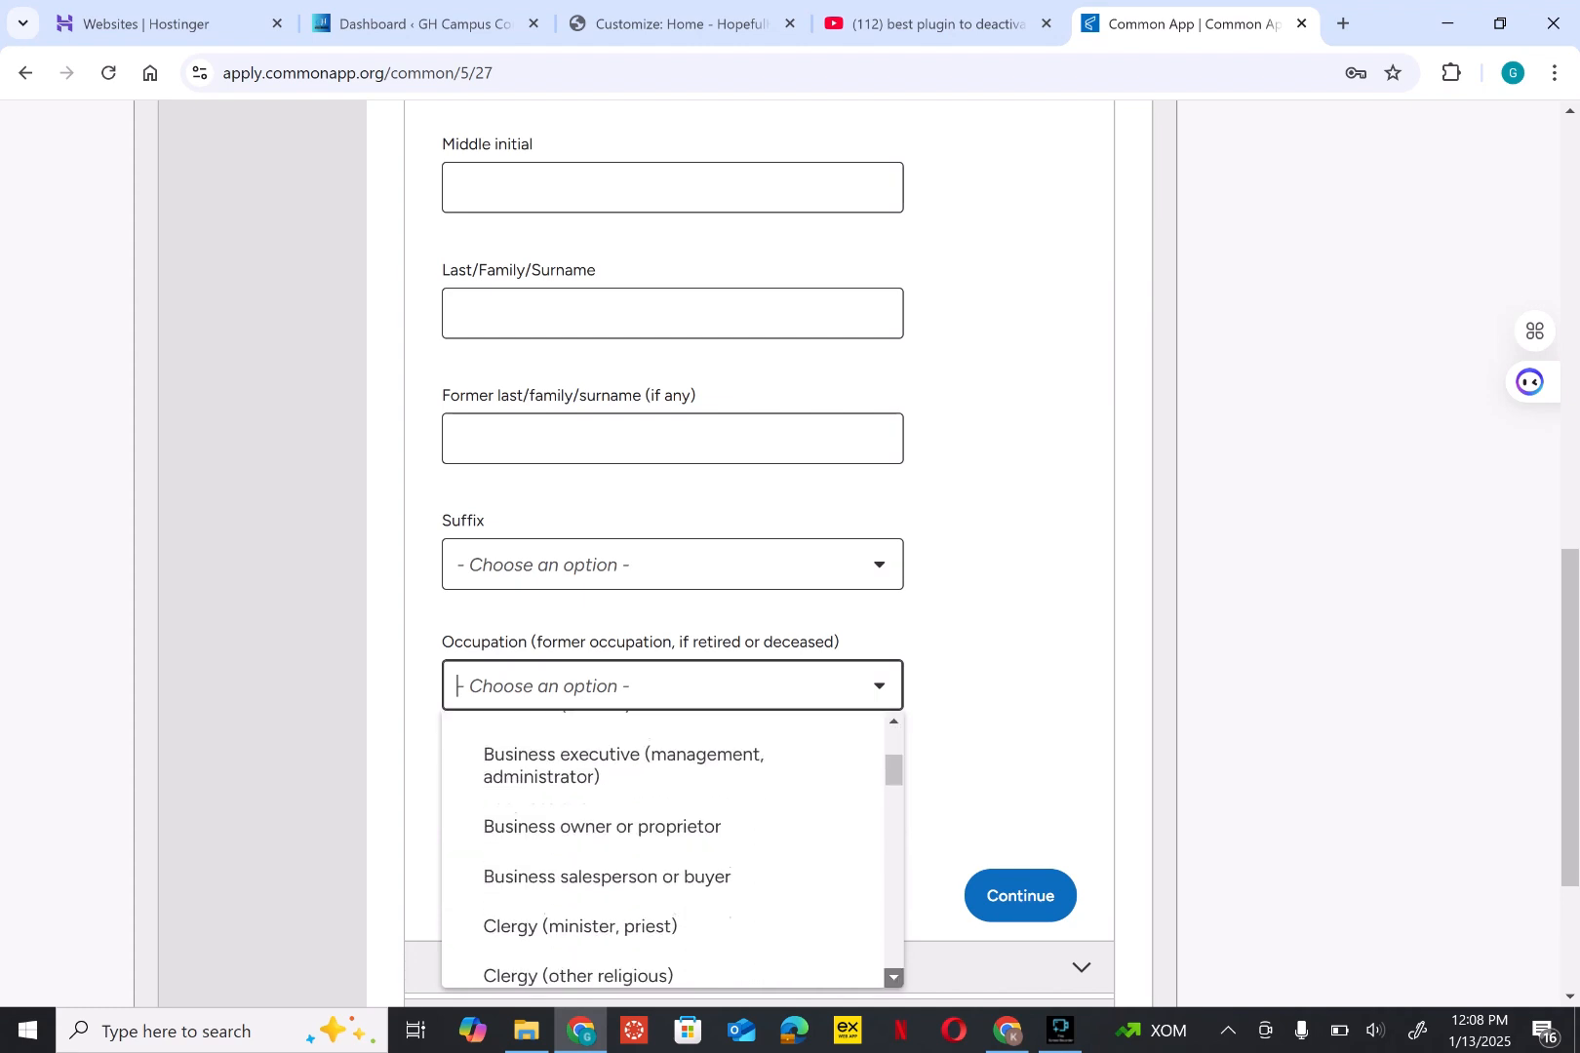
left_click(893, 978)
left_click(893, 978)
left_click(893, 978)
left_click(893, 978)
left_click(893, 978)
left_click(893, 978)
left_click(893, 978)
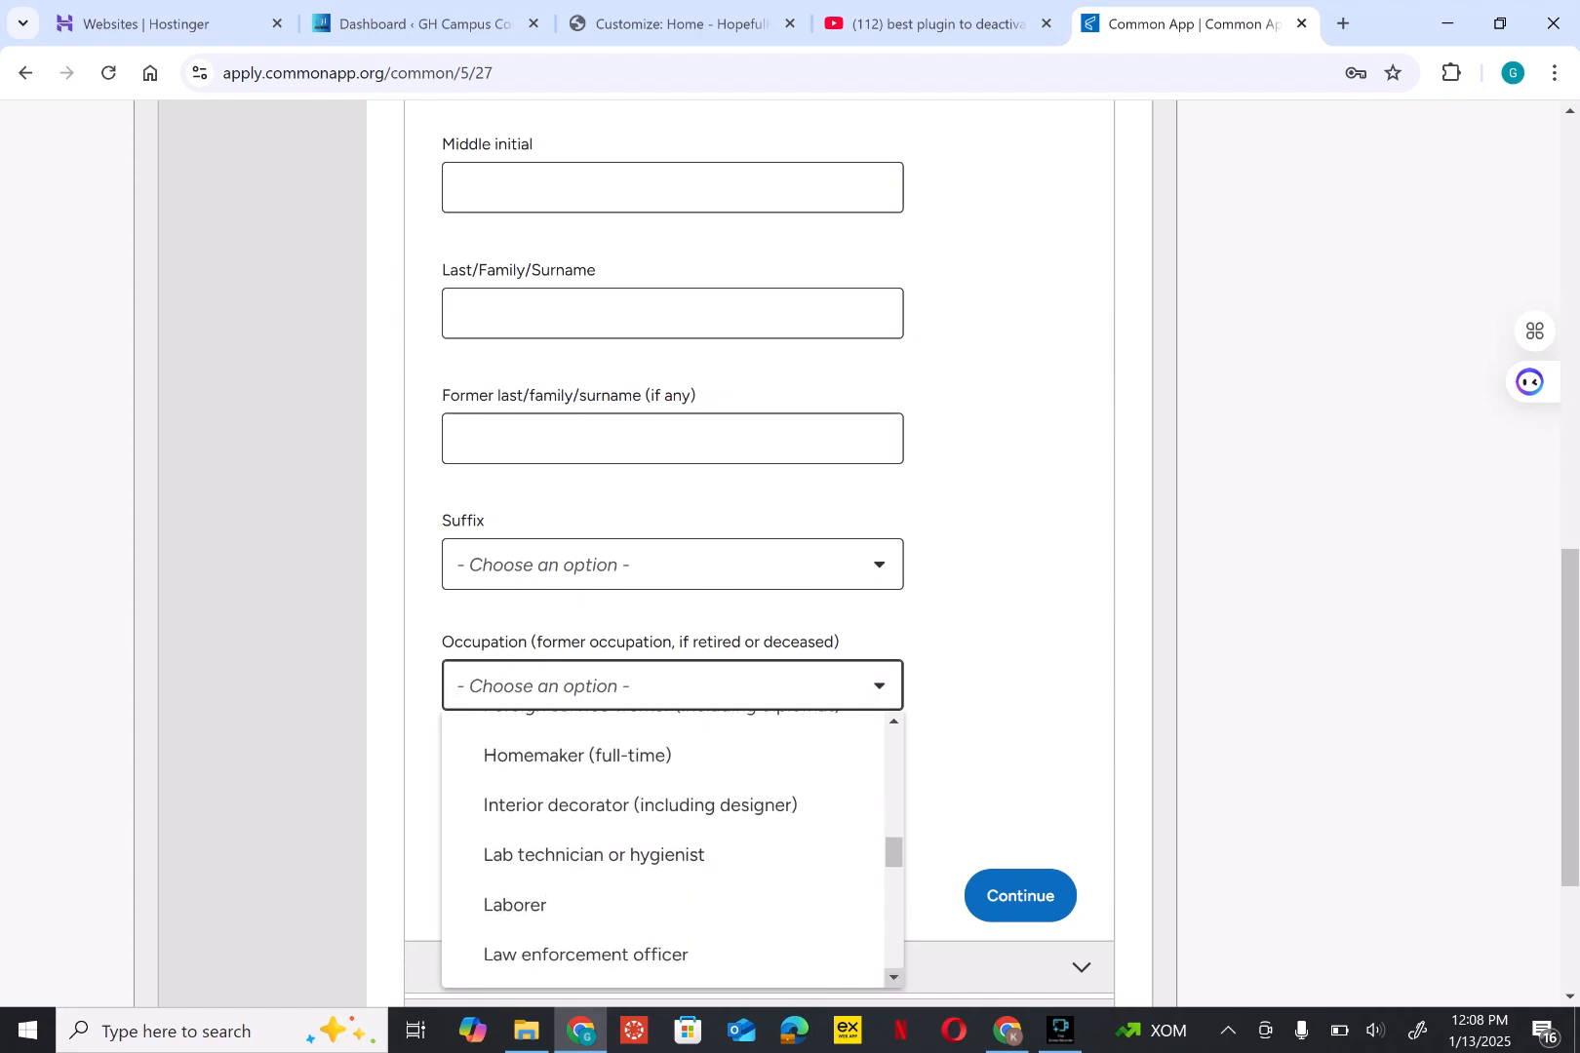
left_click(893, 978)
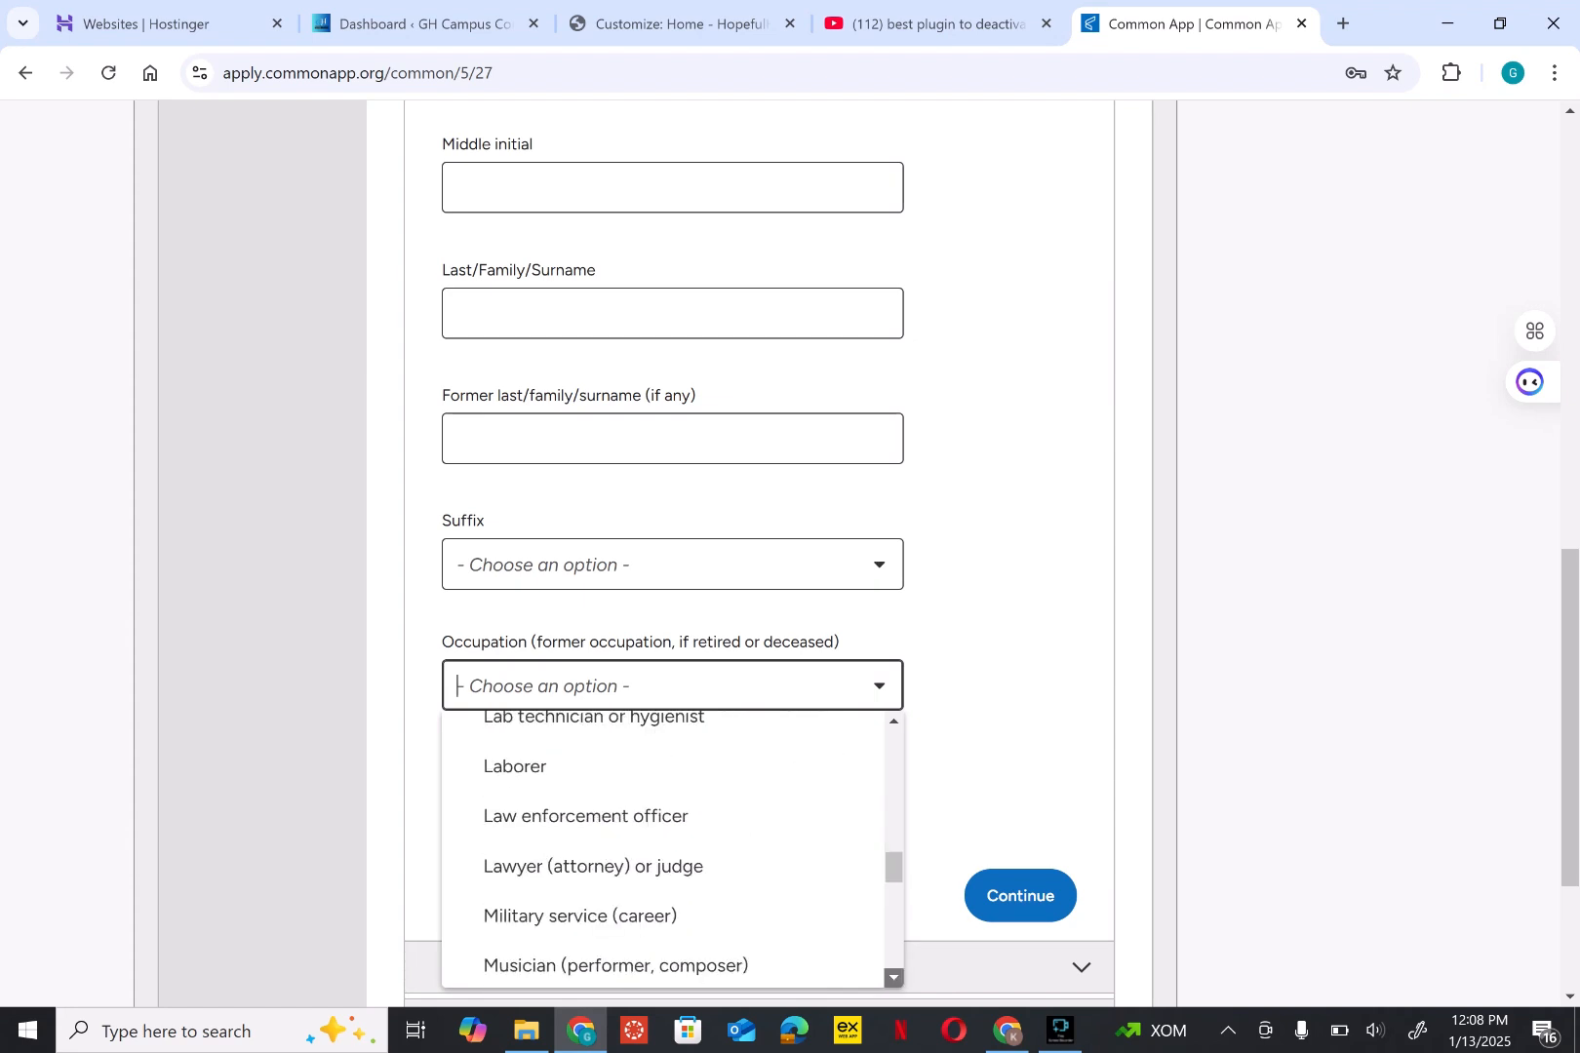
left_click(893, 978)
left_click(893, 978)
left_click(894, 977)
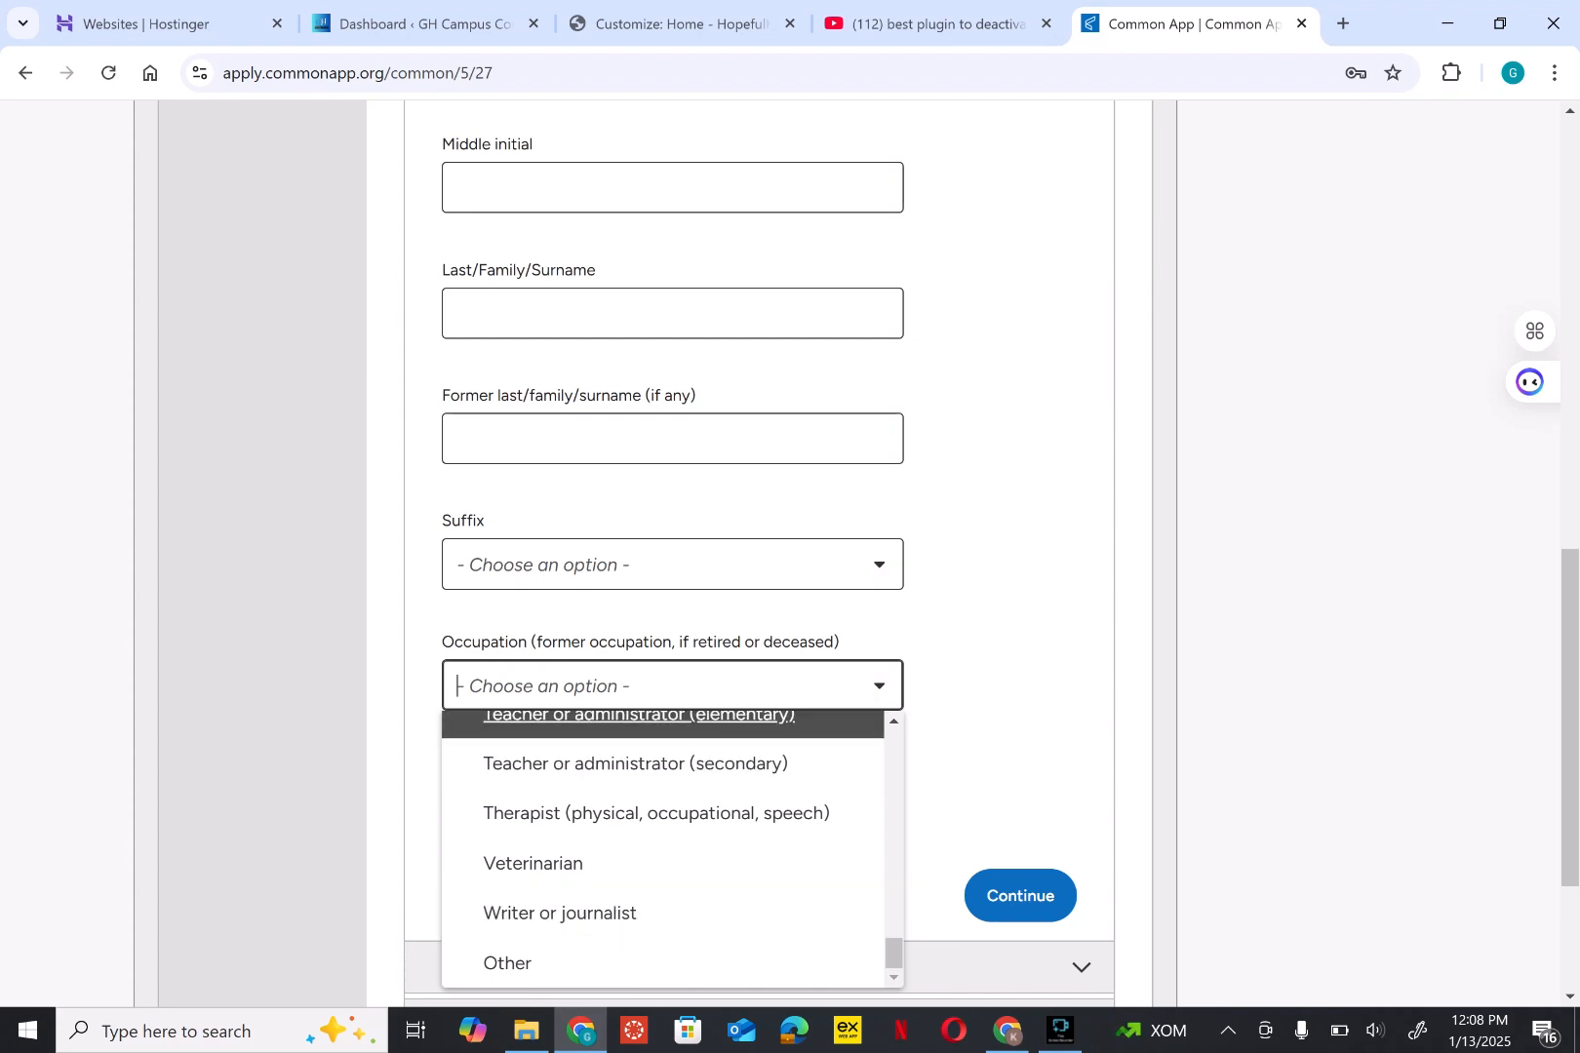
left_click(893, 721)
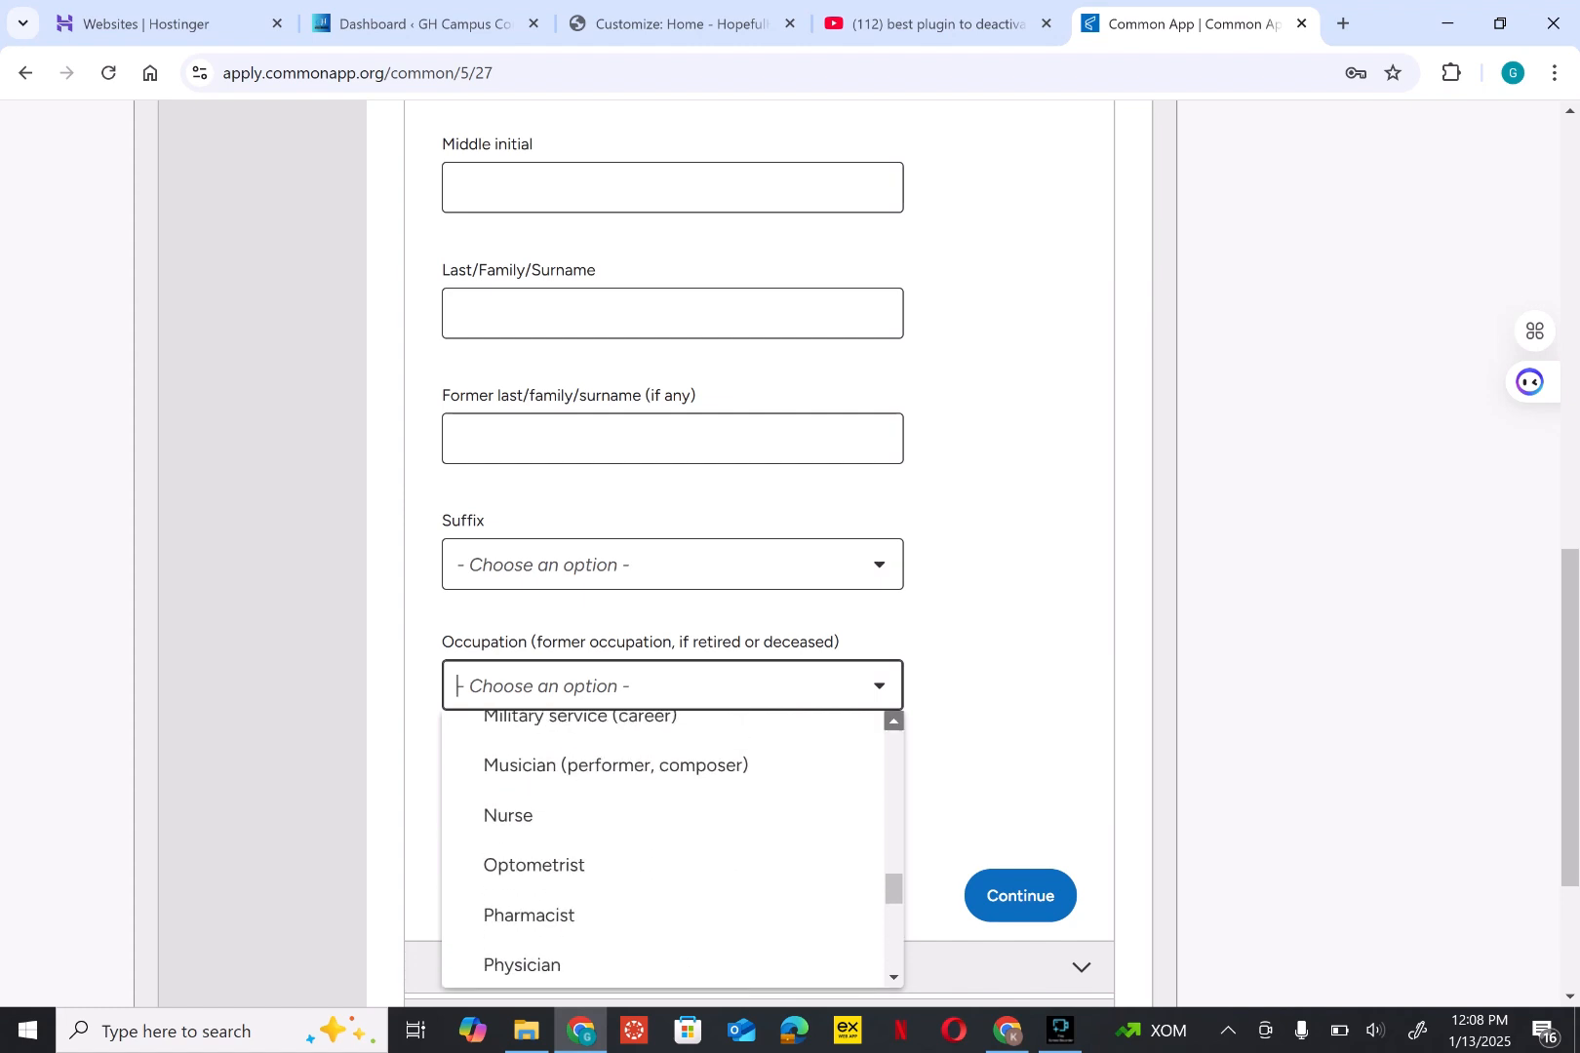
scroll(673, 849, "down", 3)
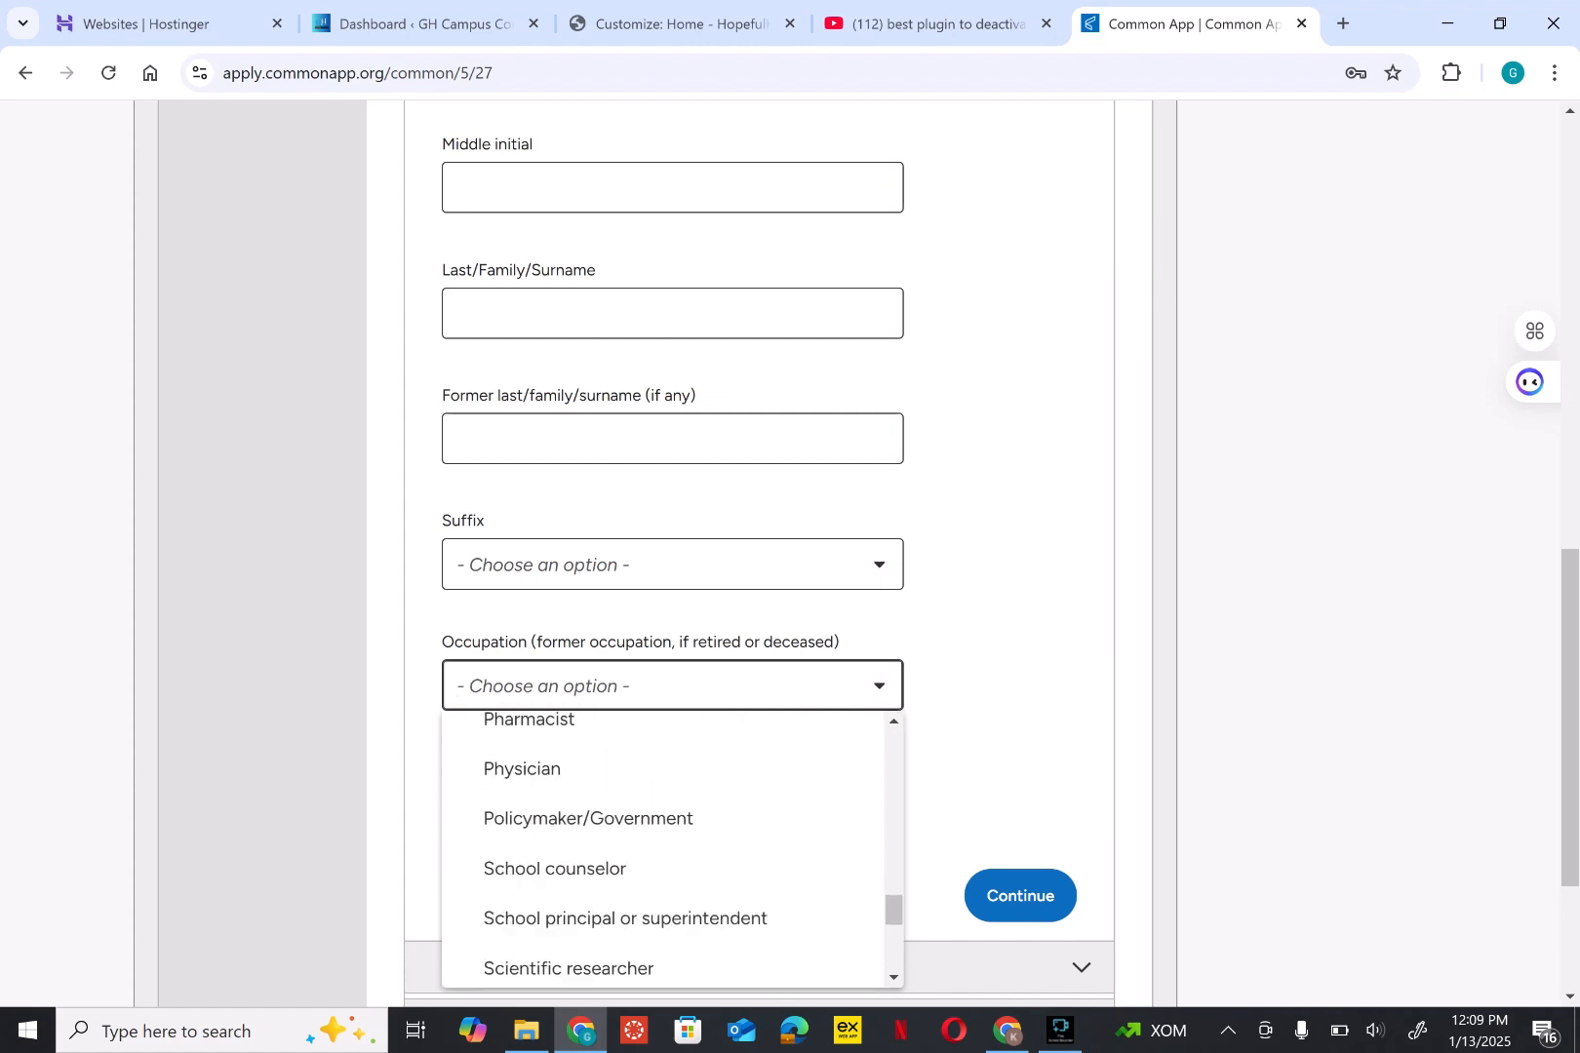
scroll(673, 849, "down", 4)
left_click_drag(893, 953, 893, 788)
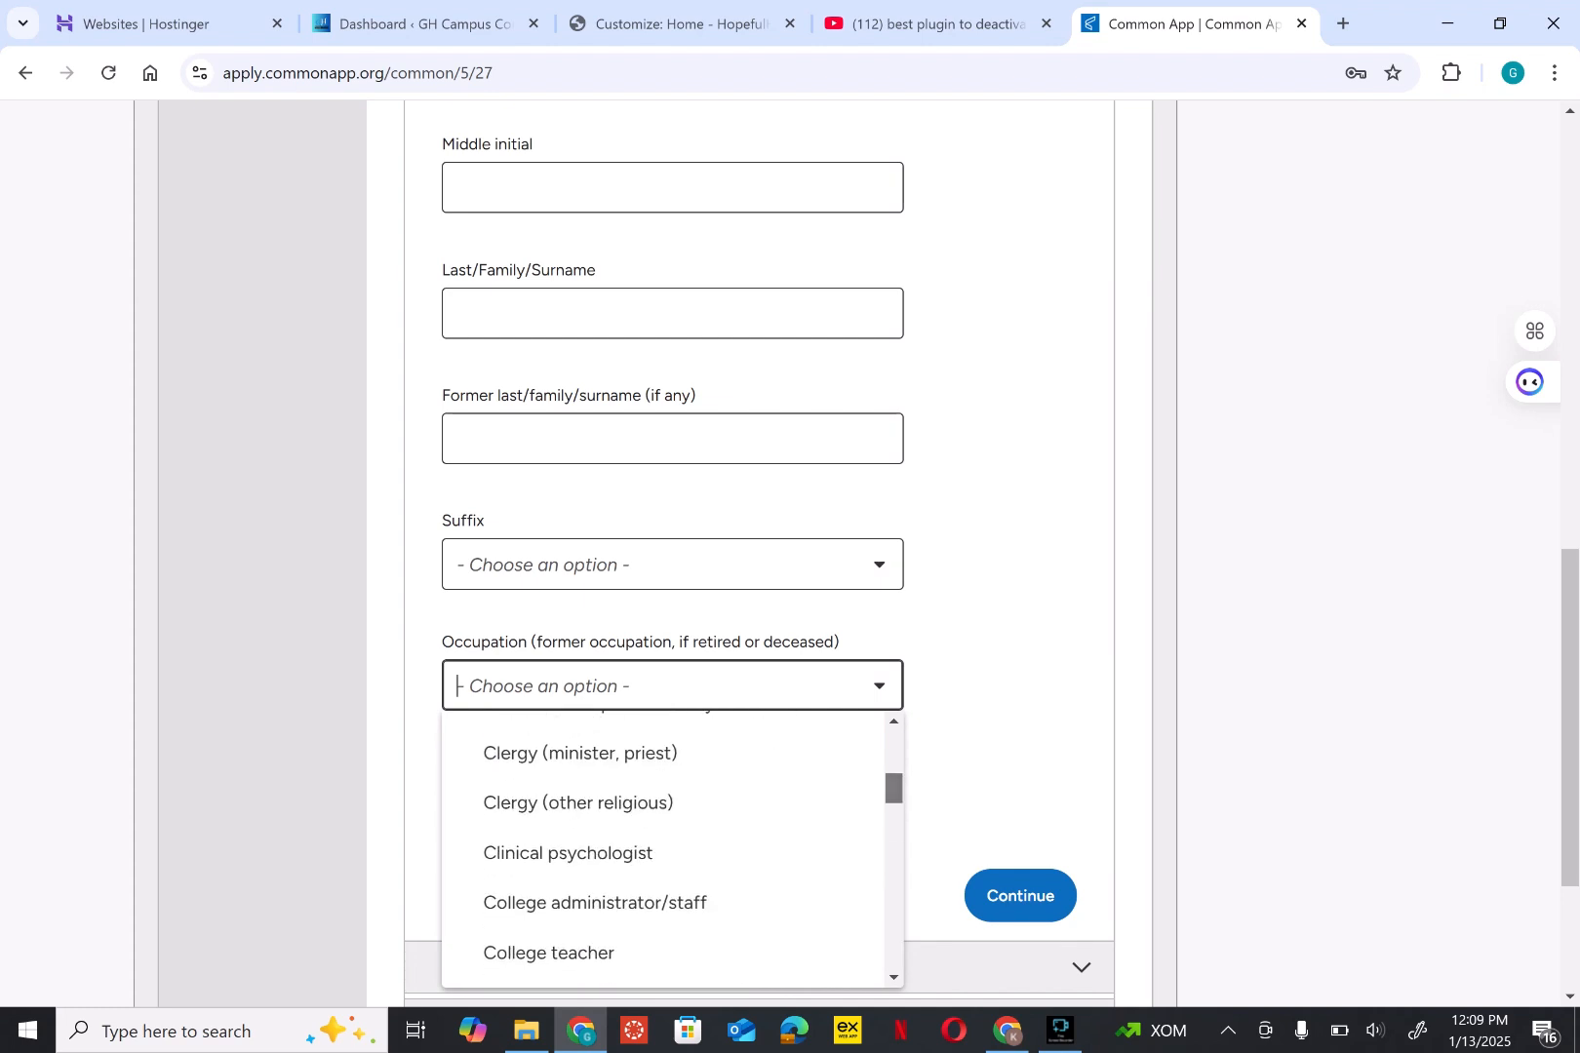
left_click_drag(893, 787, 893, 953)
left_click(1004, 780)
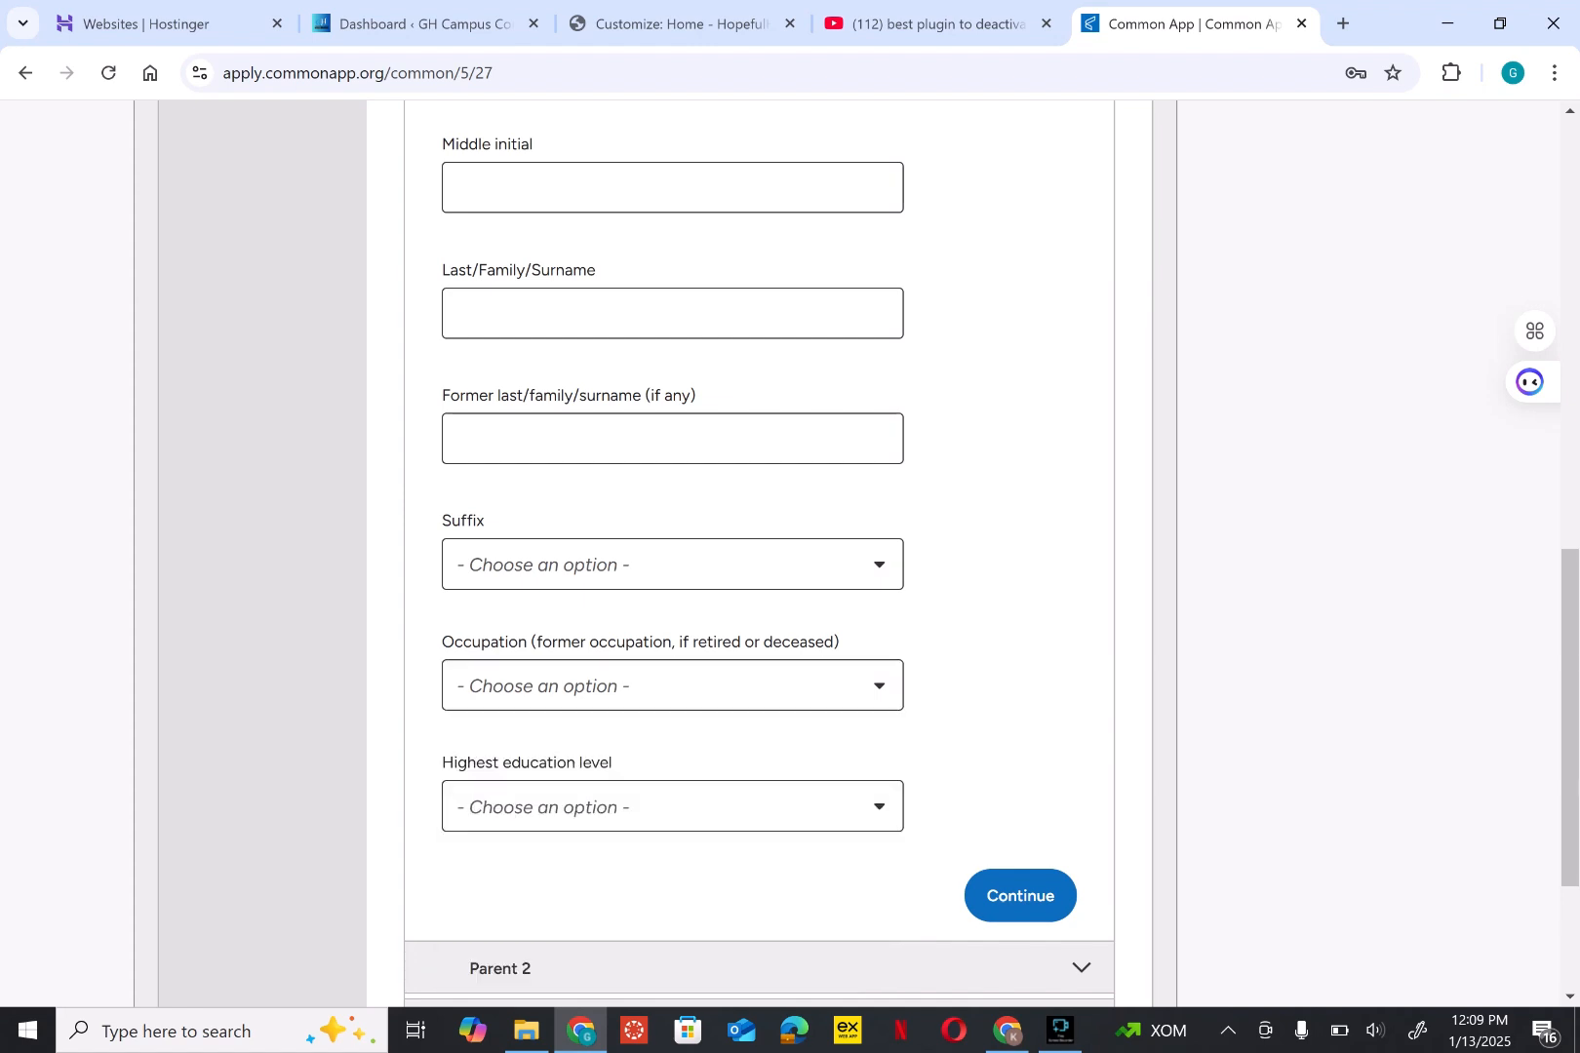
Step: Set Parent 1's occupation to Other
left_click(673, 685)
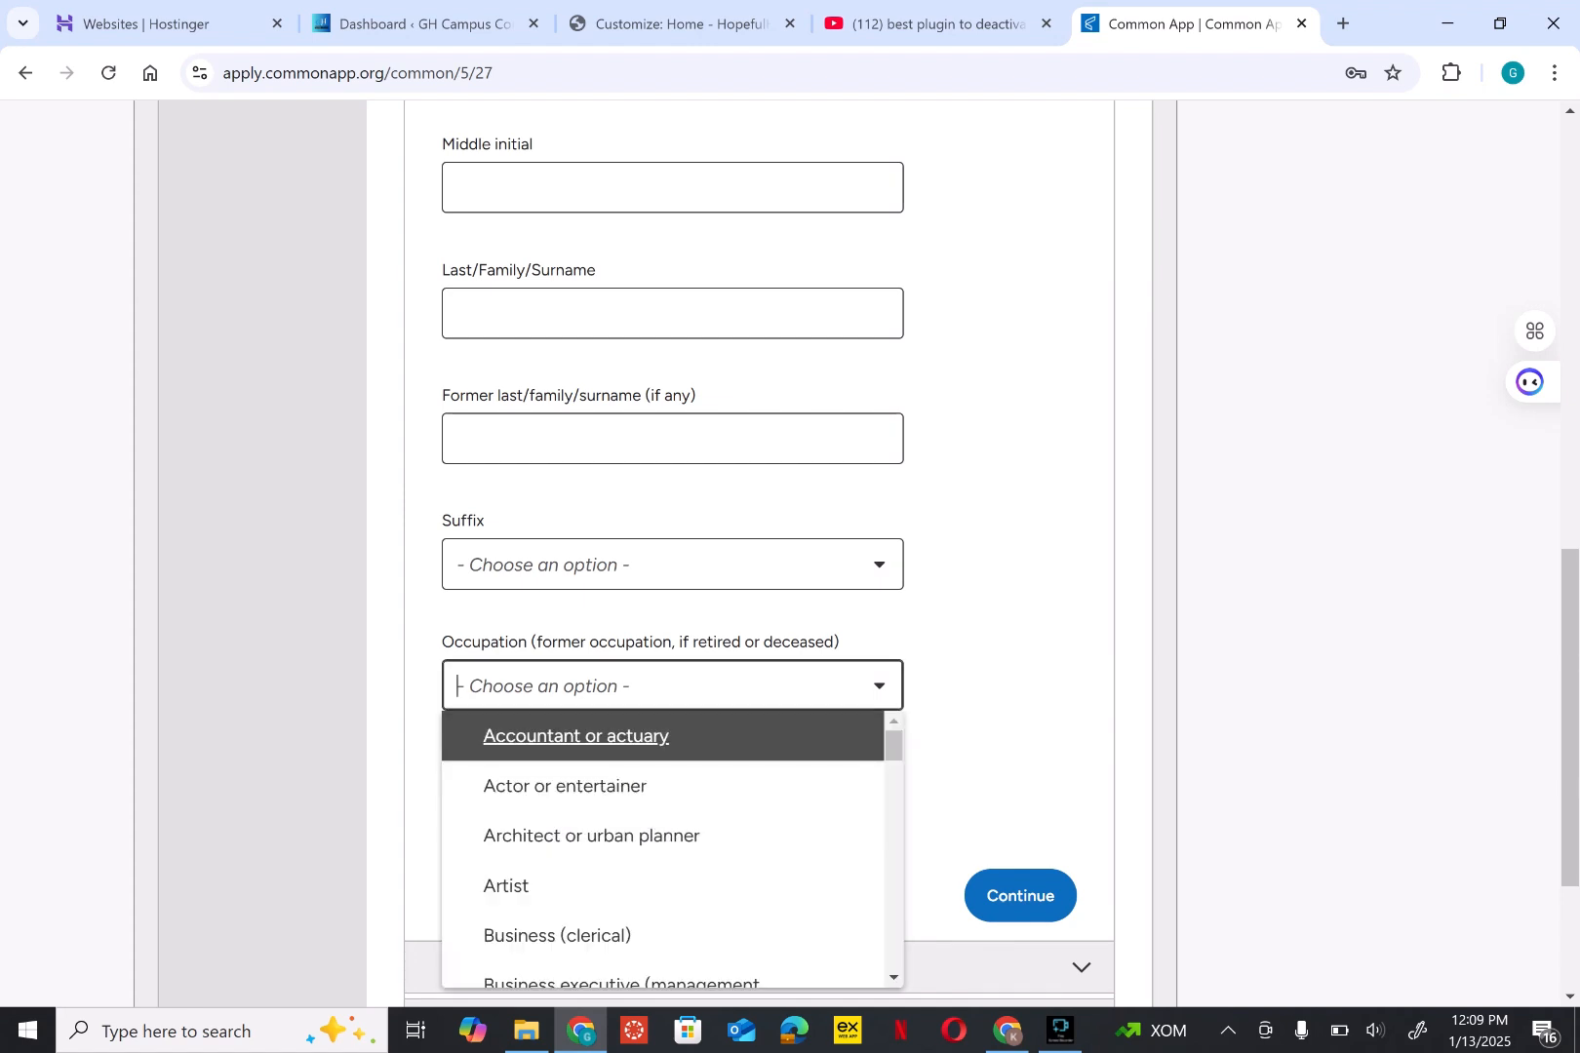
scroll(663, 849, "down", 20)
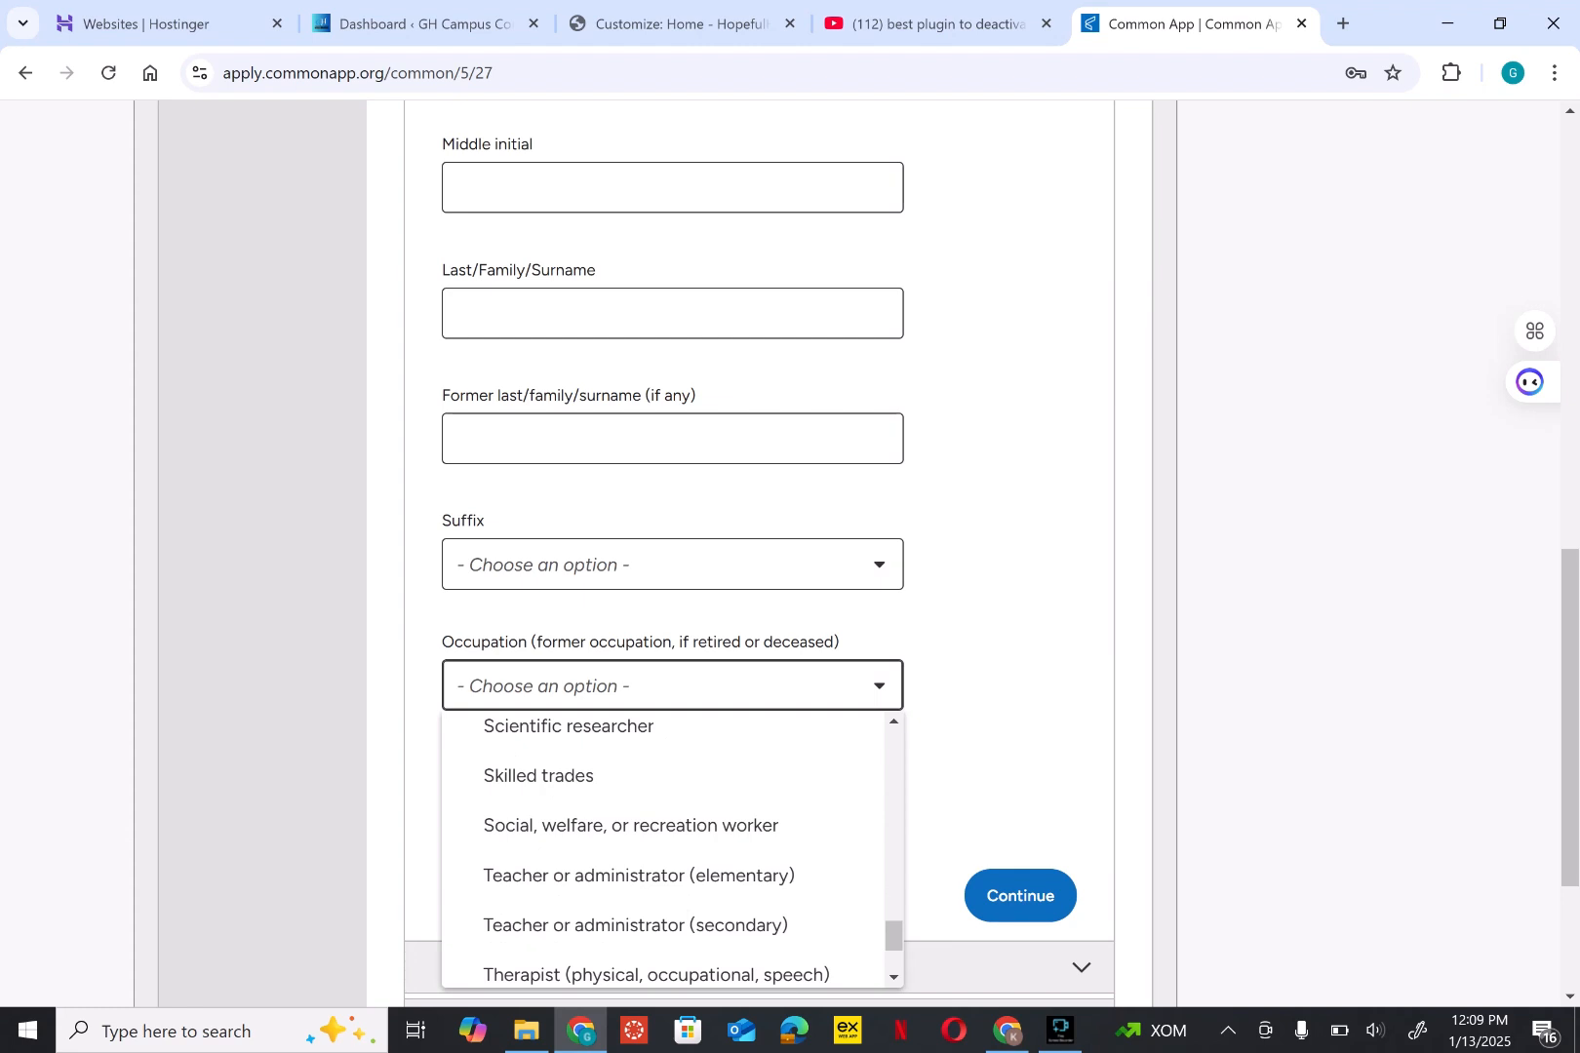
scroll(663, 848, "down", 3)
left_click(663, 962)
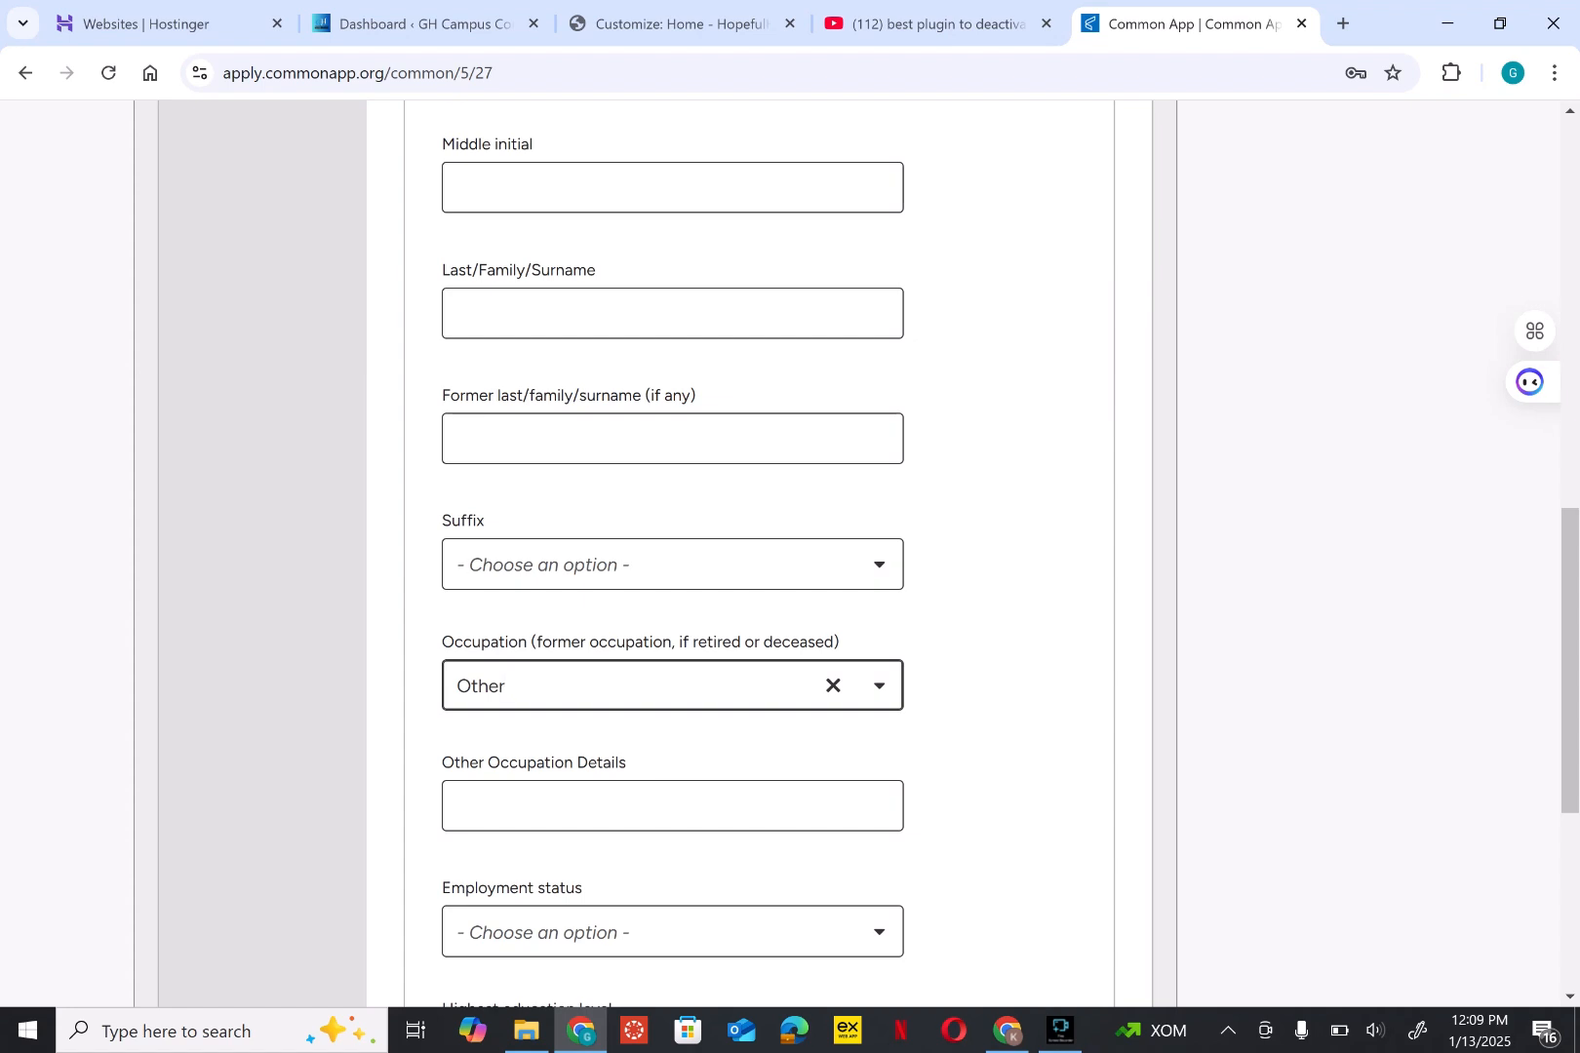
Step: Go through the employment status choices for Parent 1 and set the status to Employed
scroll(761, 555, "down", 4)
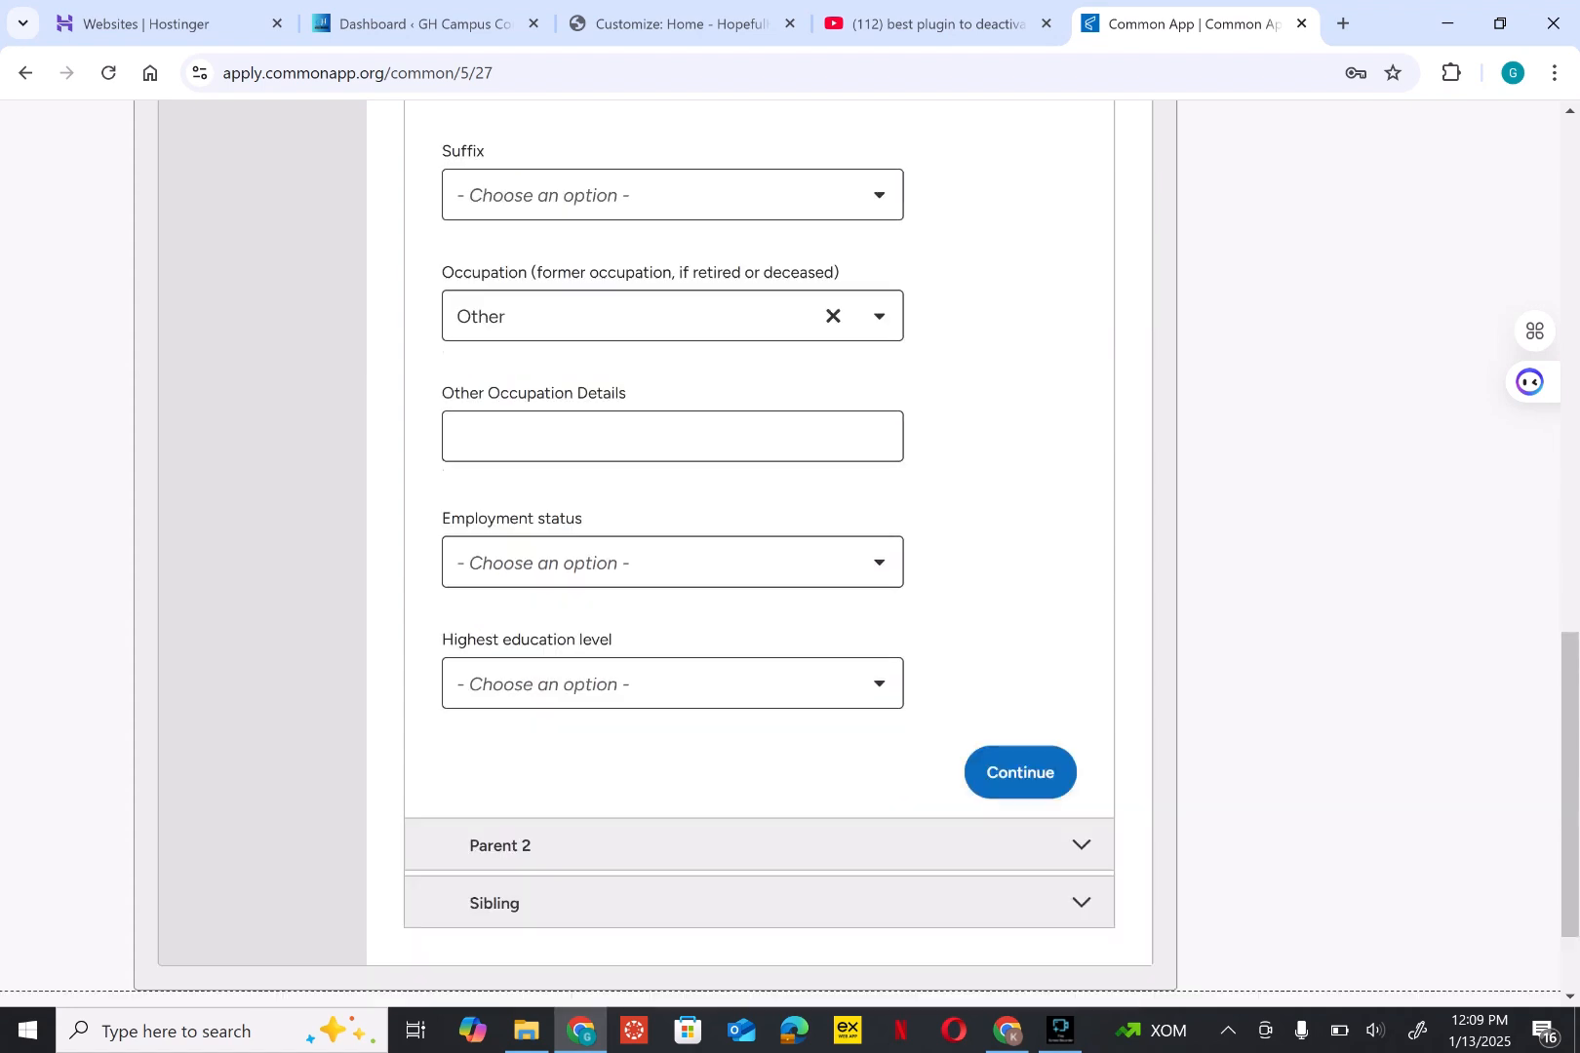
left_click(672, 562)
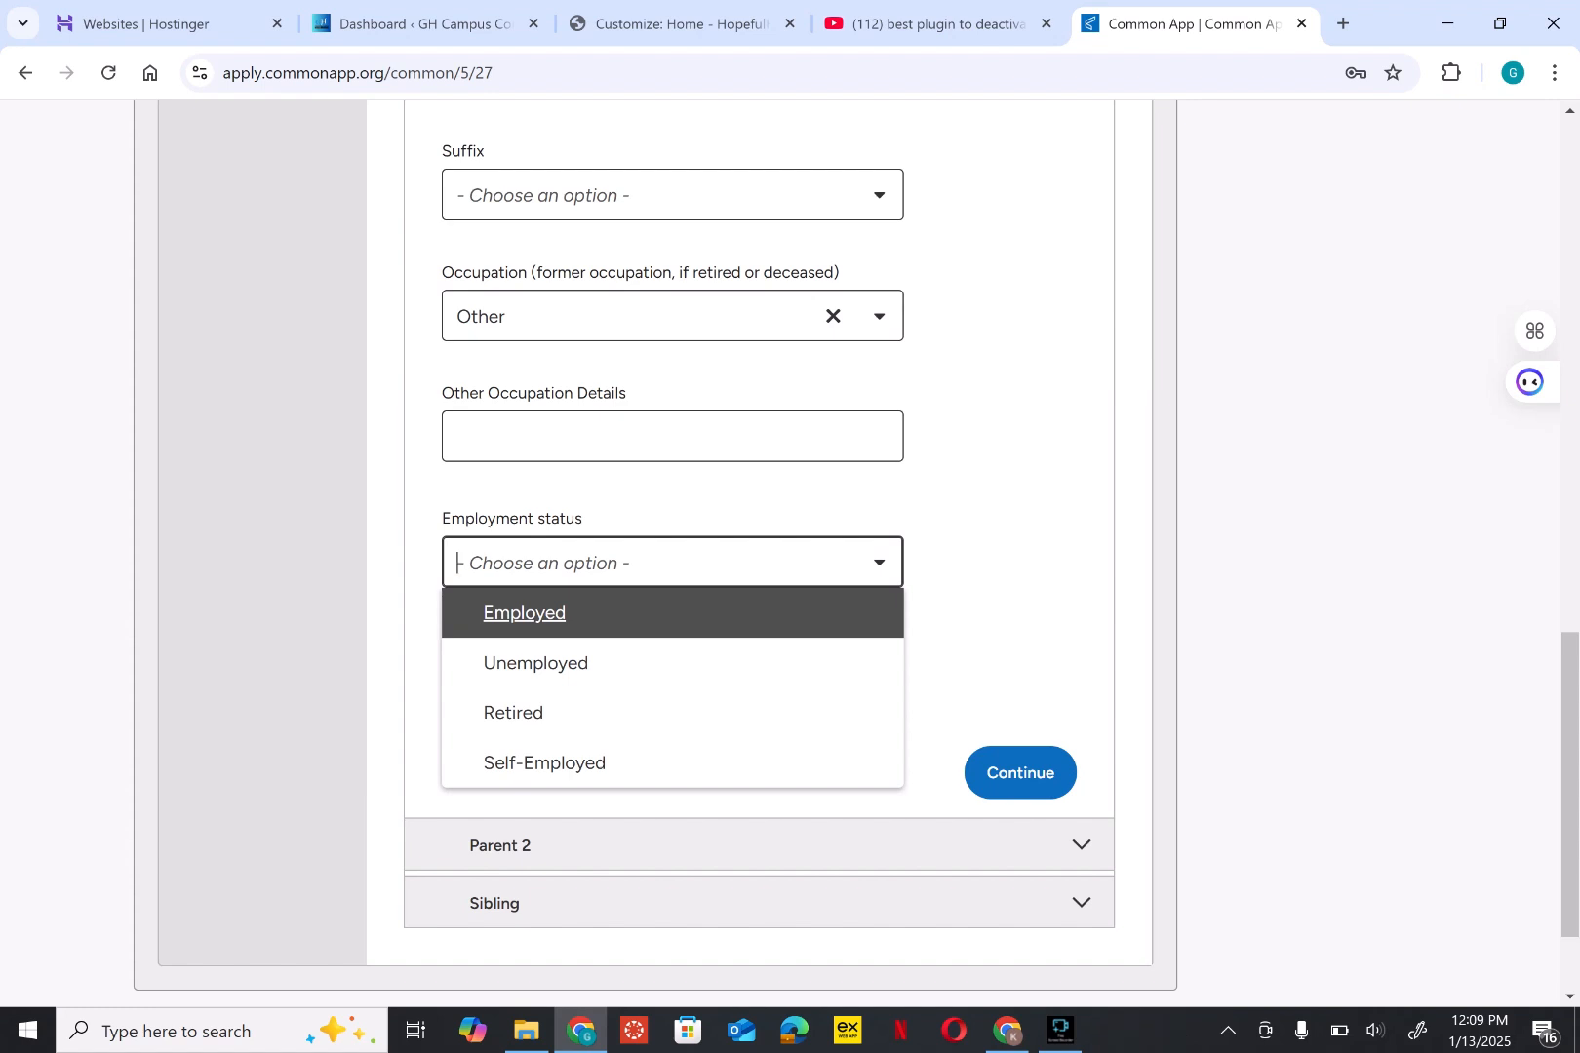
key("Down")
key("Down")
key("Down")
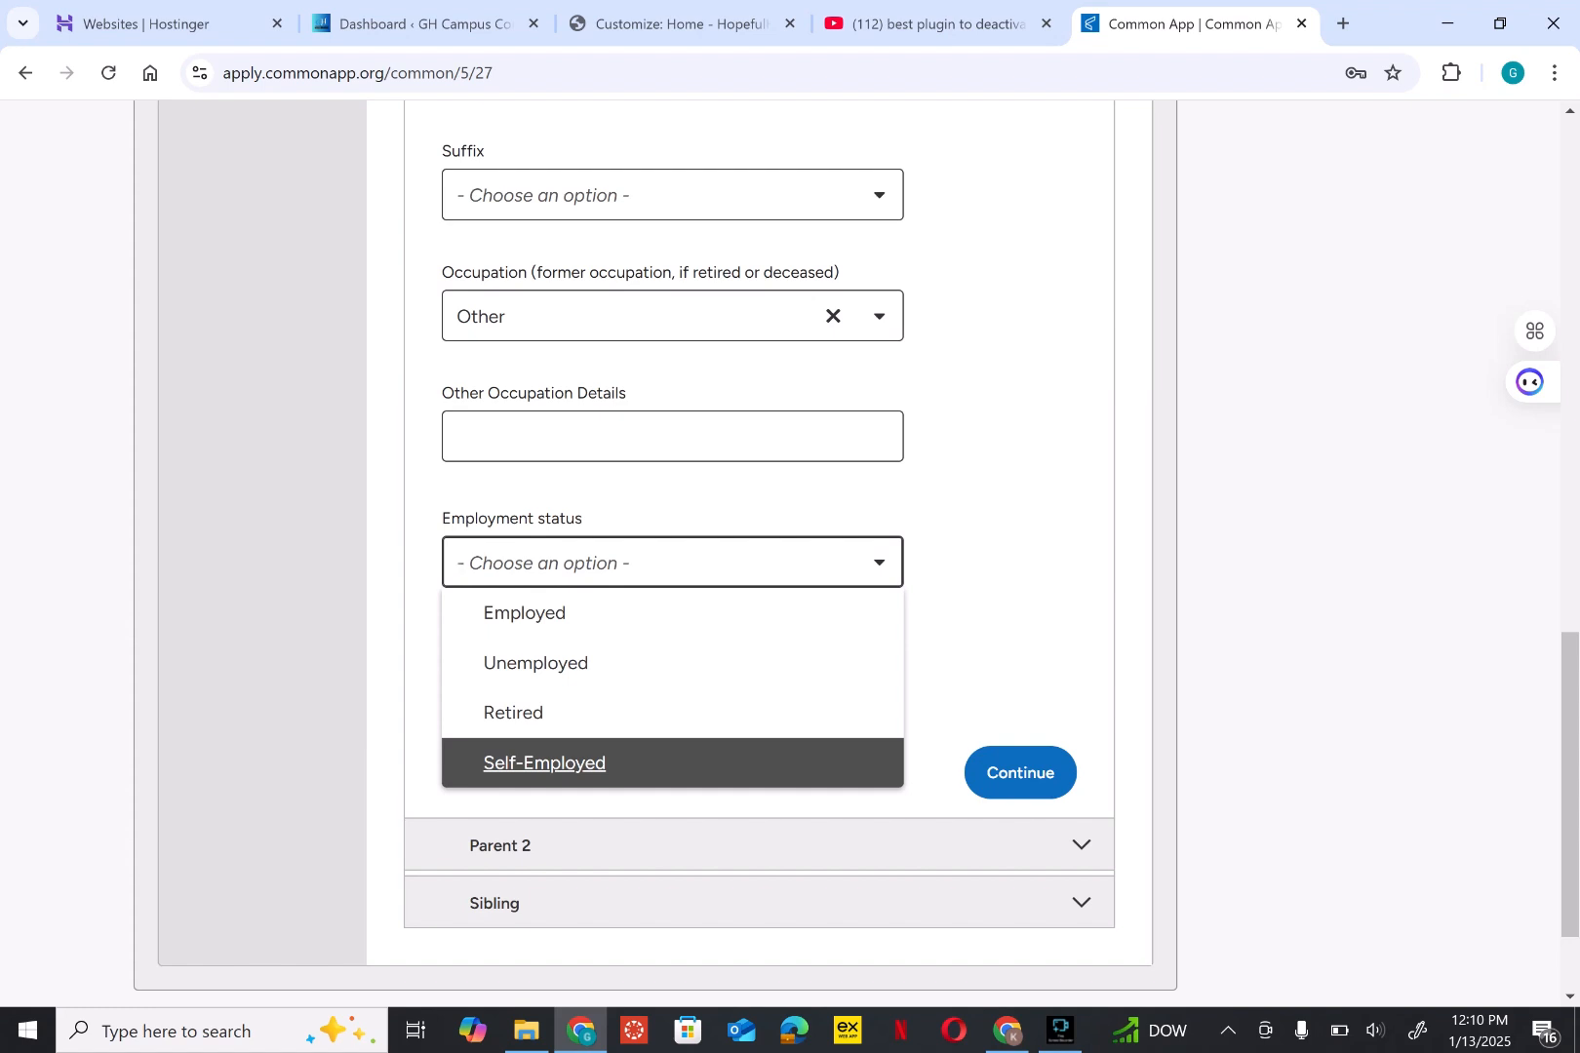
key("Up")
key("Up")
key("Up")
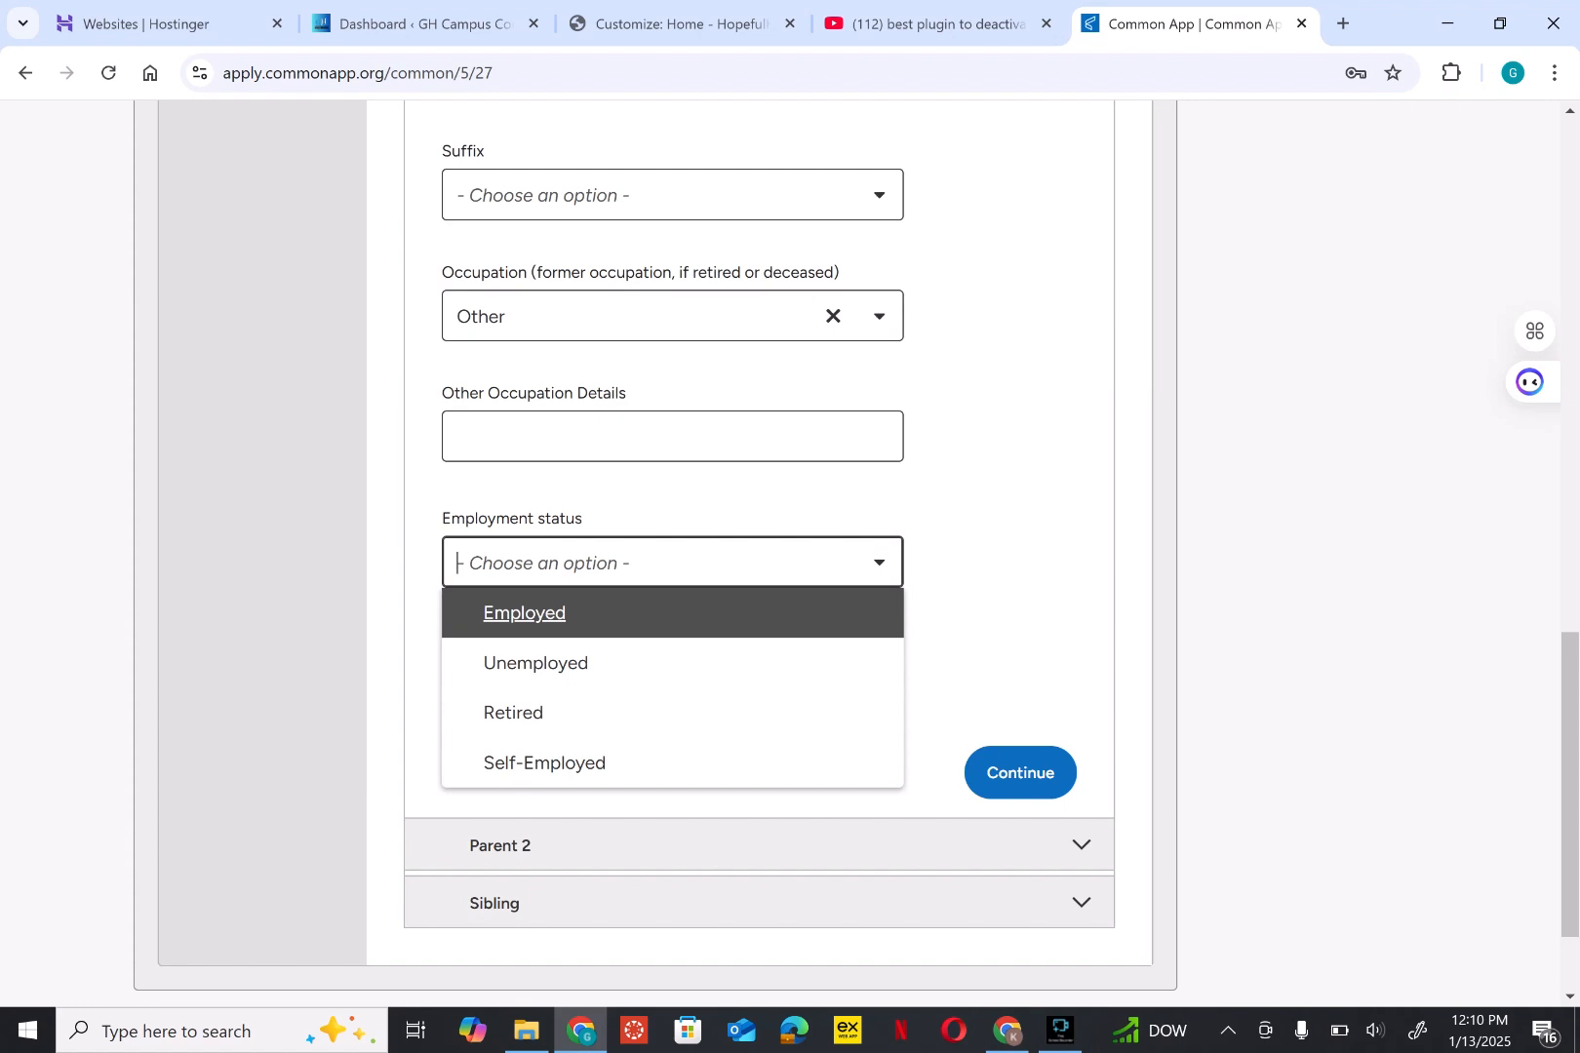
key("Return")
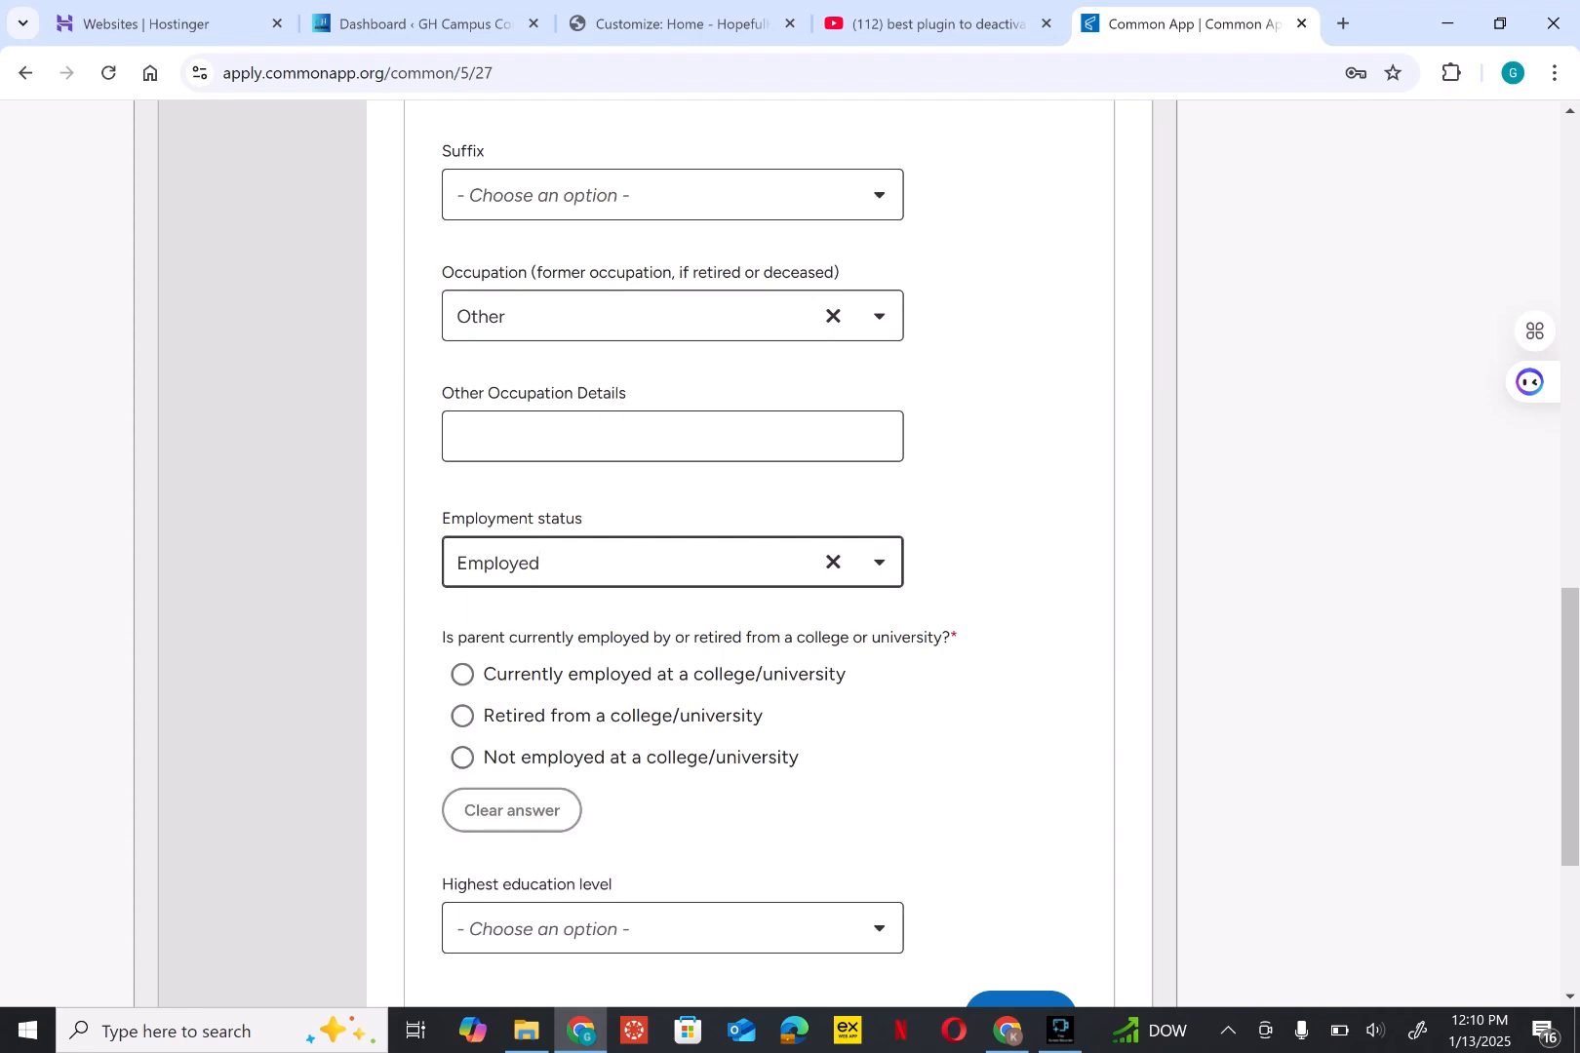
Step: Mark Parent 1 as not employed at a college/university and go to the field for the current employer's name
left_click(462, 758)
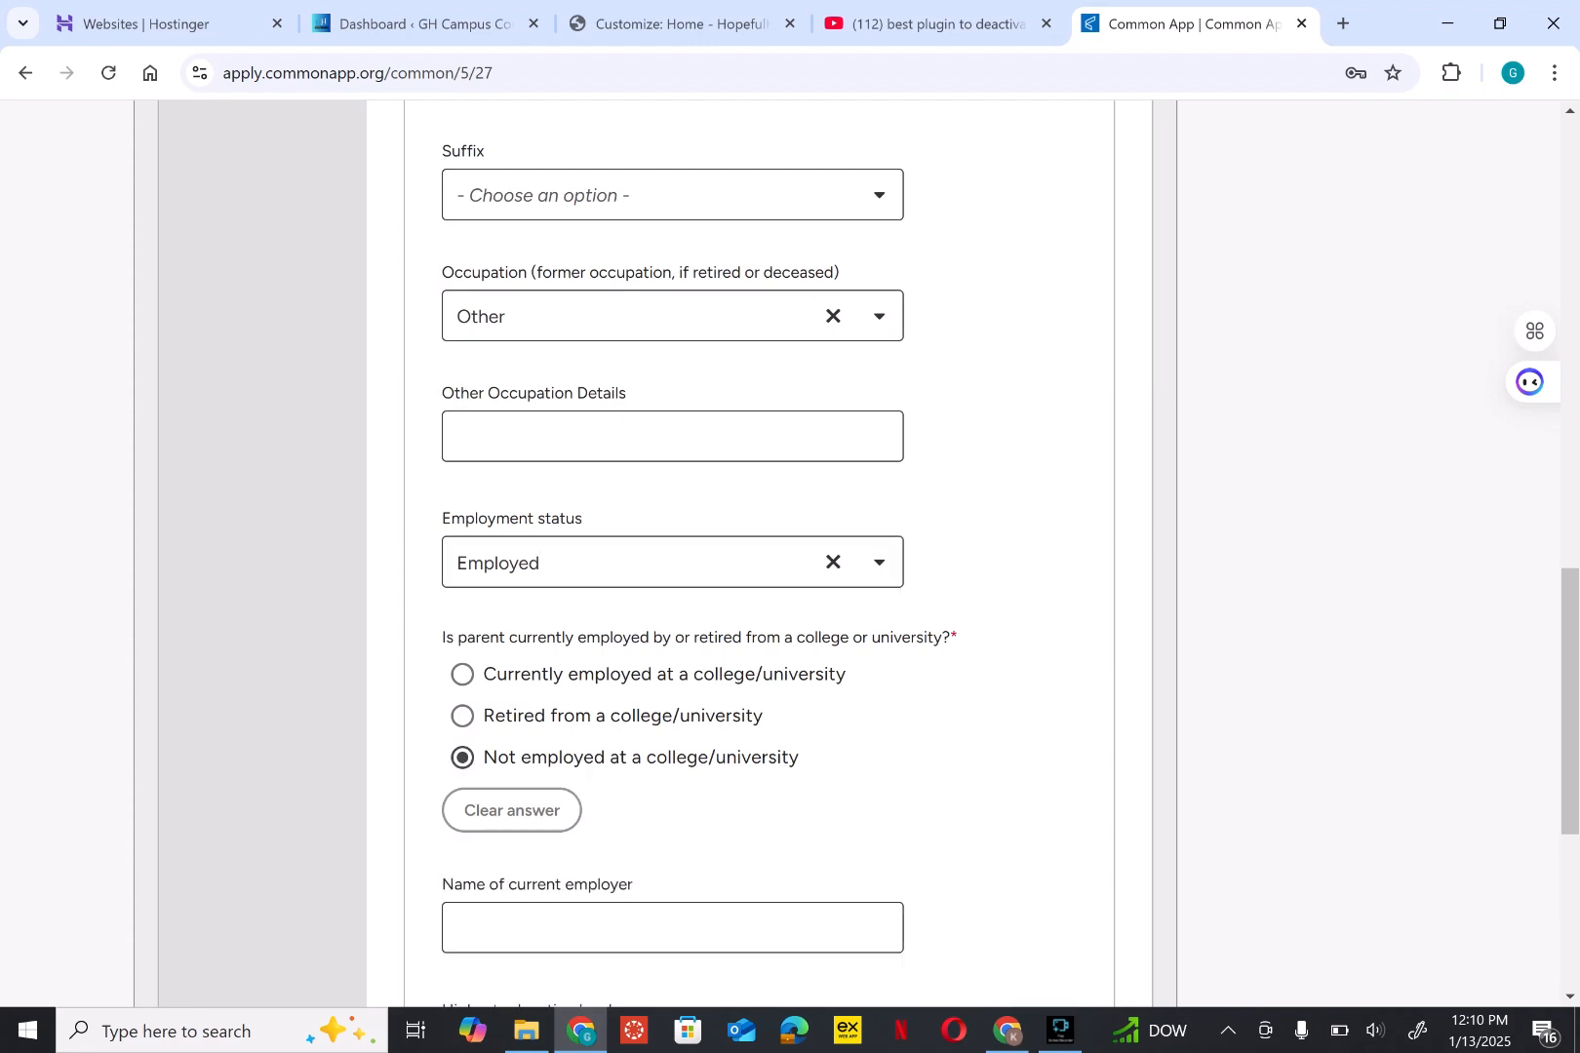
scroll(759, 546, "down", 3)
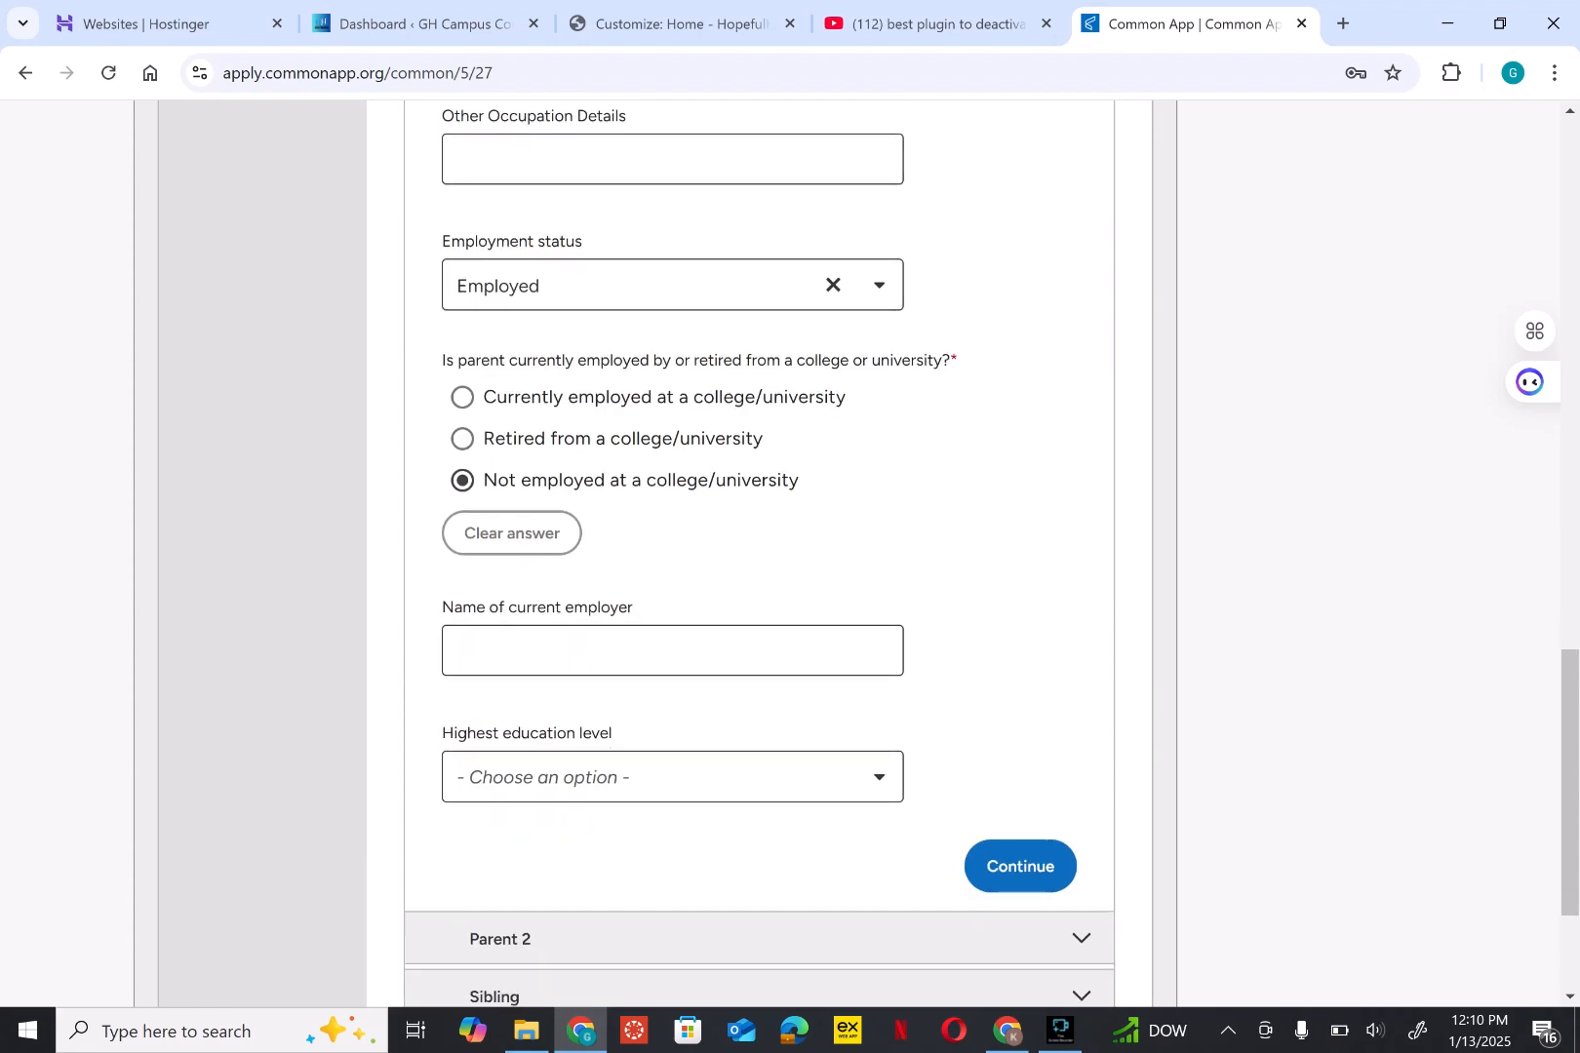
left_click(672, 650)
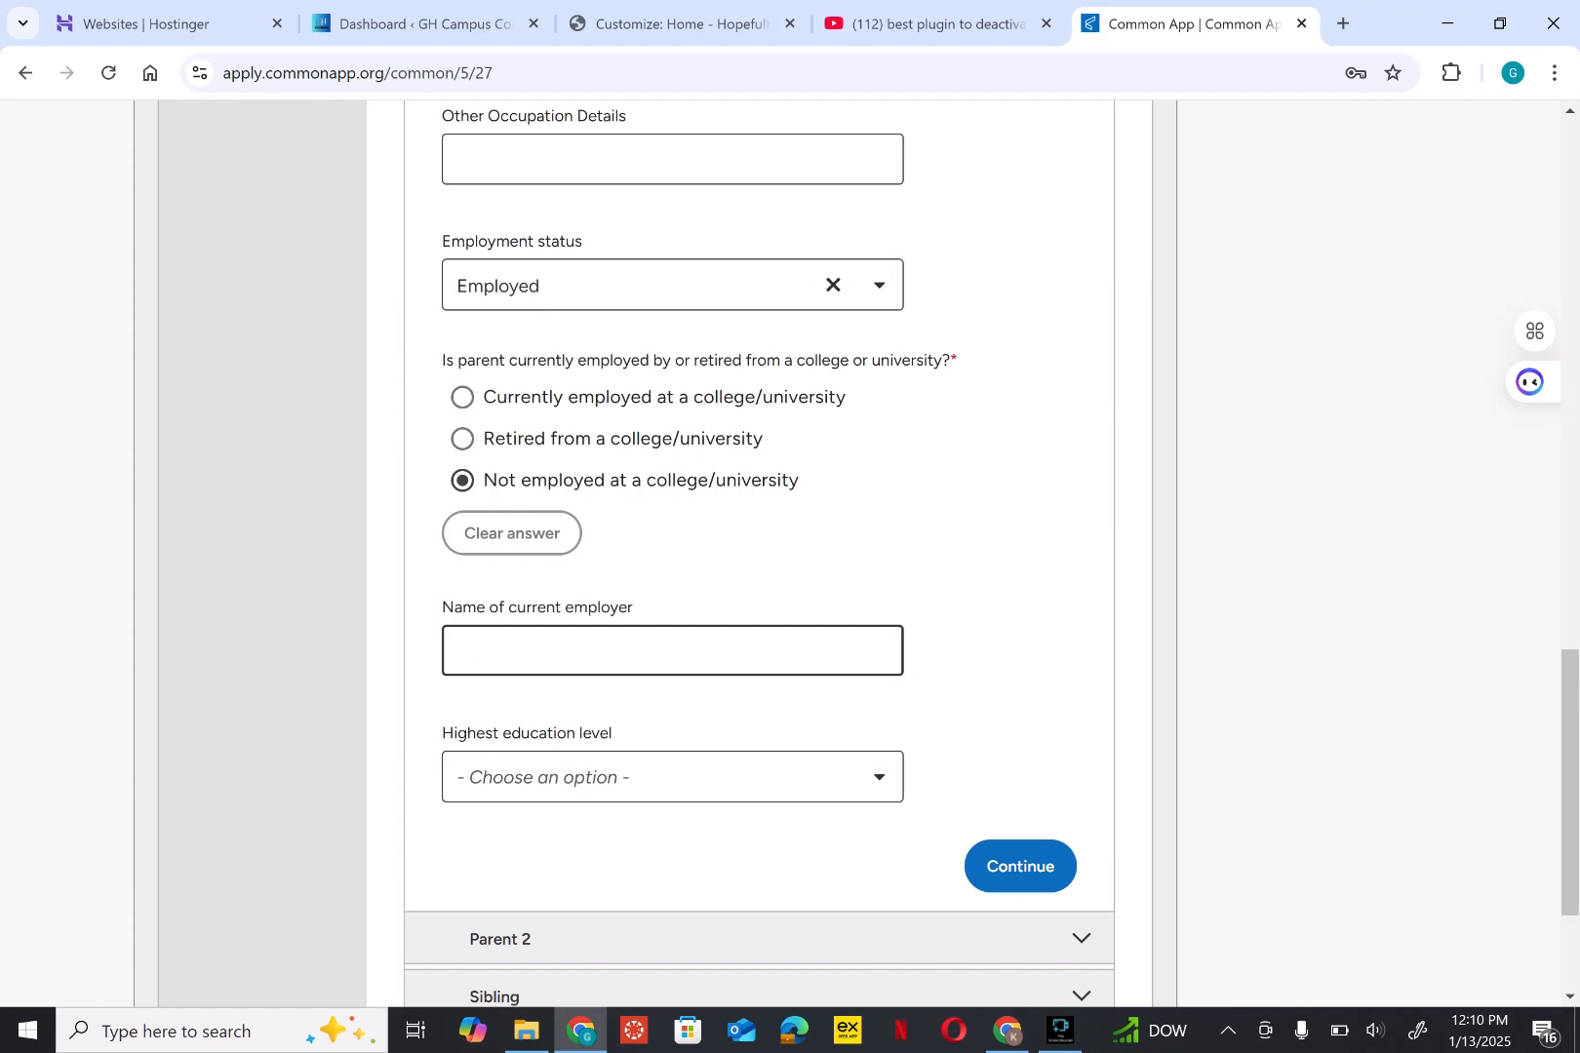
Step: Examine the highest education level choices for Parent 1 and close the list without selecting one
left_click(671, 777)
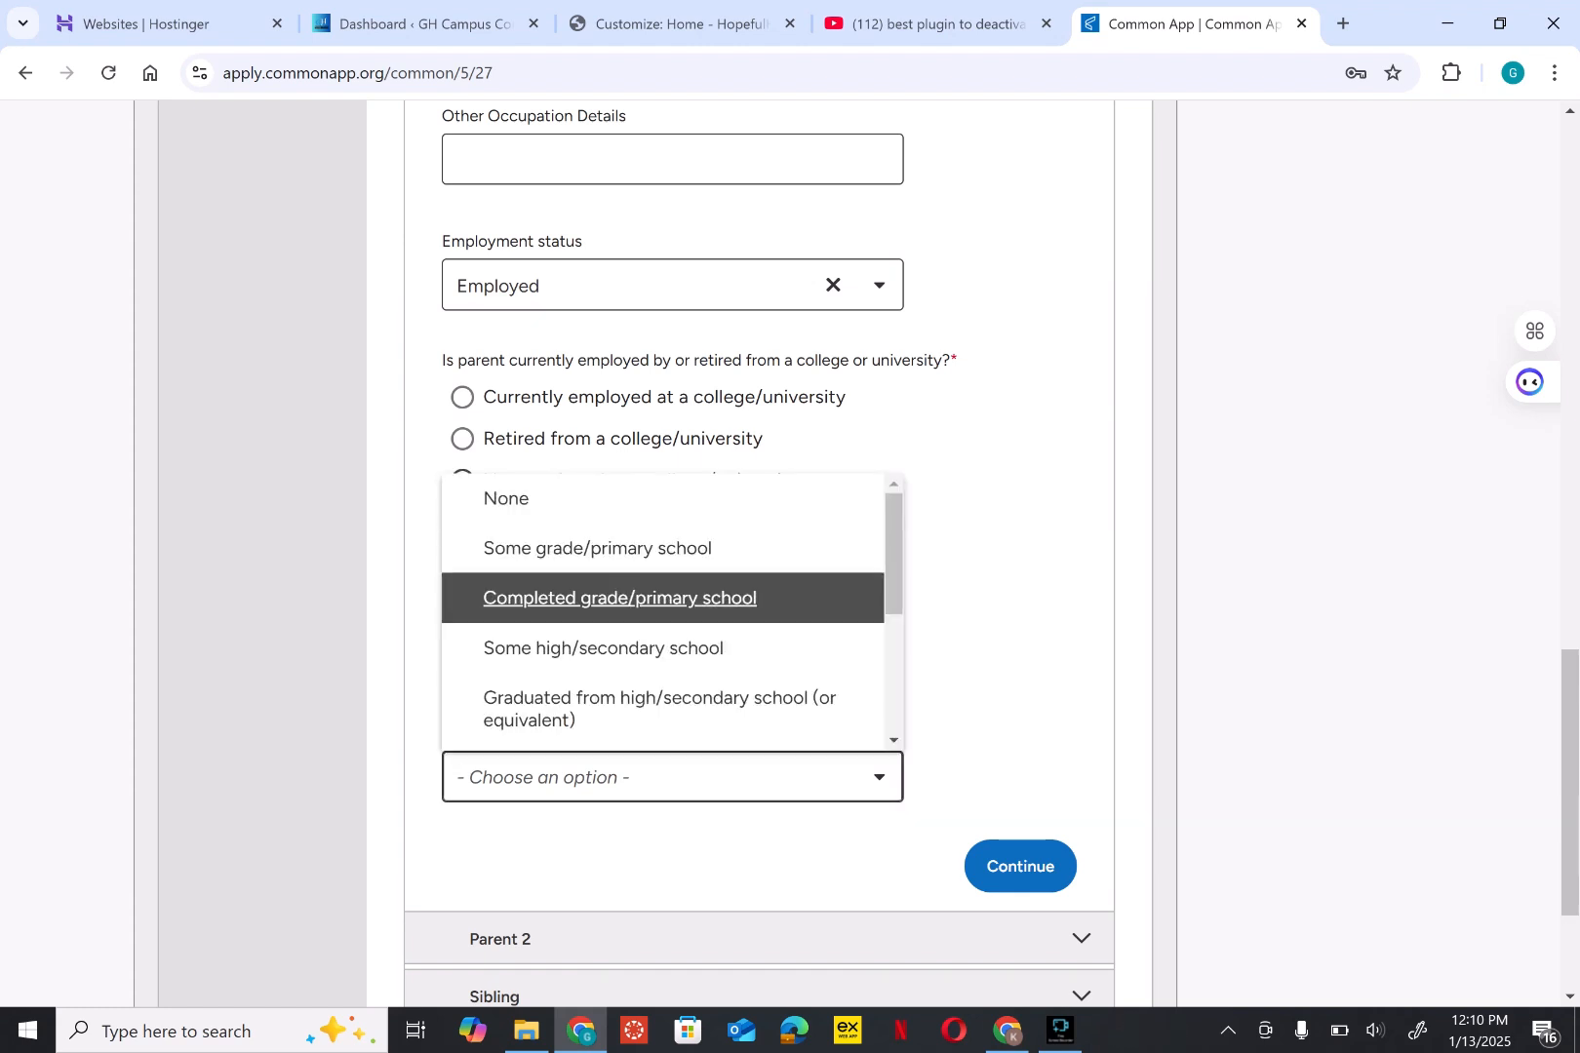
scroll(663, 598, "down", 3)
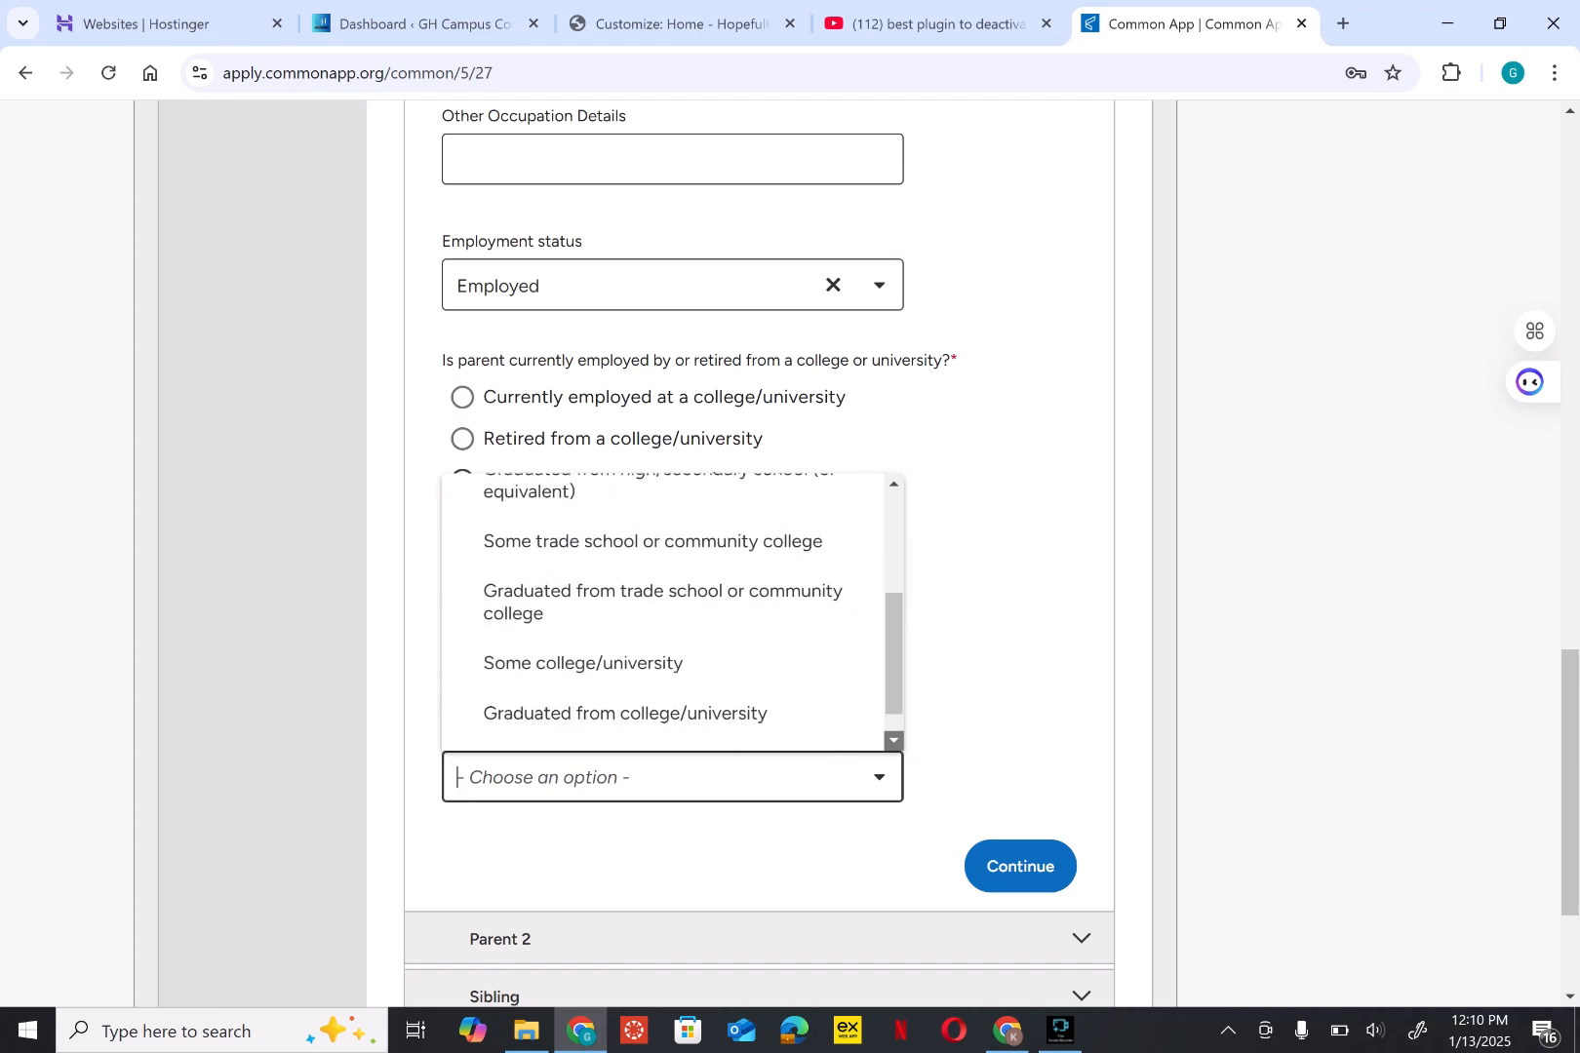
scroll(663, 604, "down", 1)
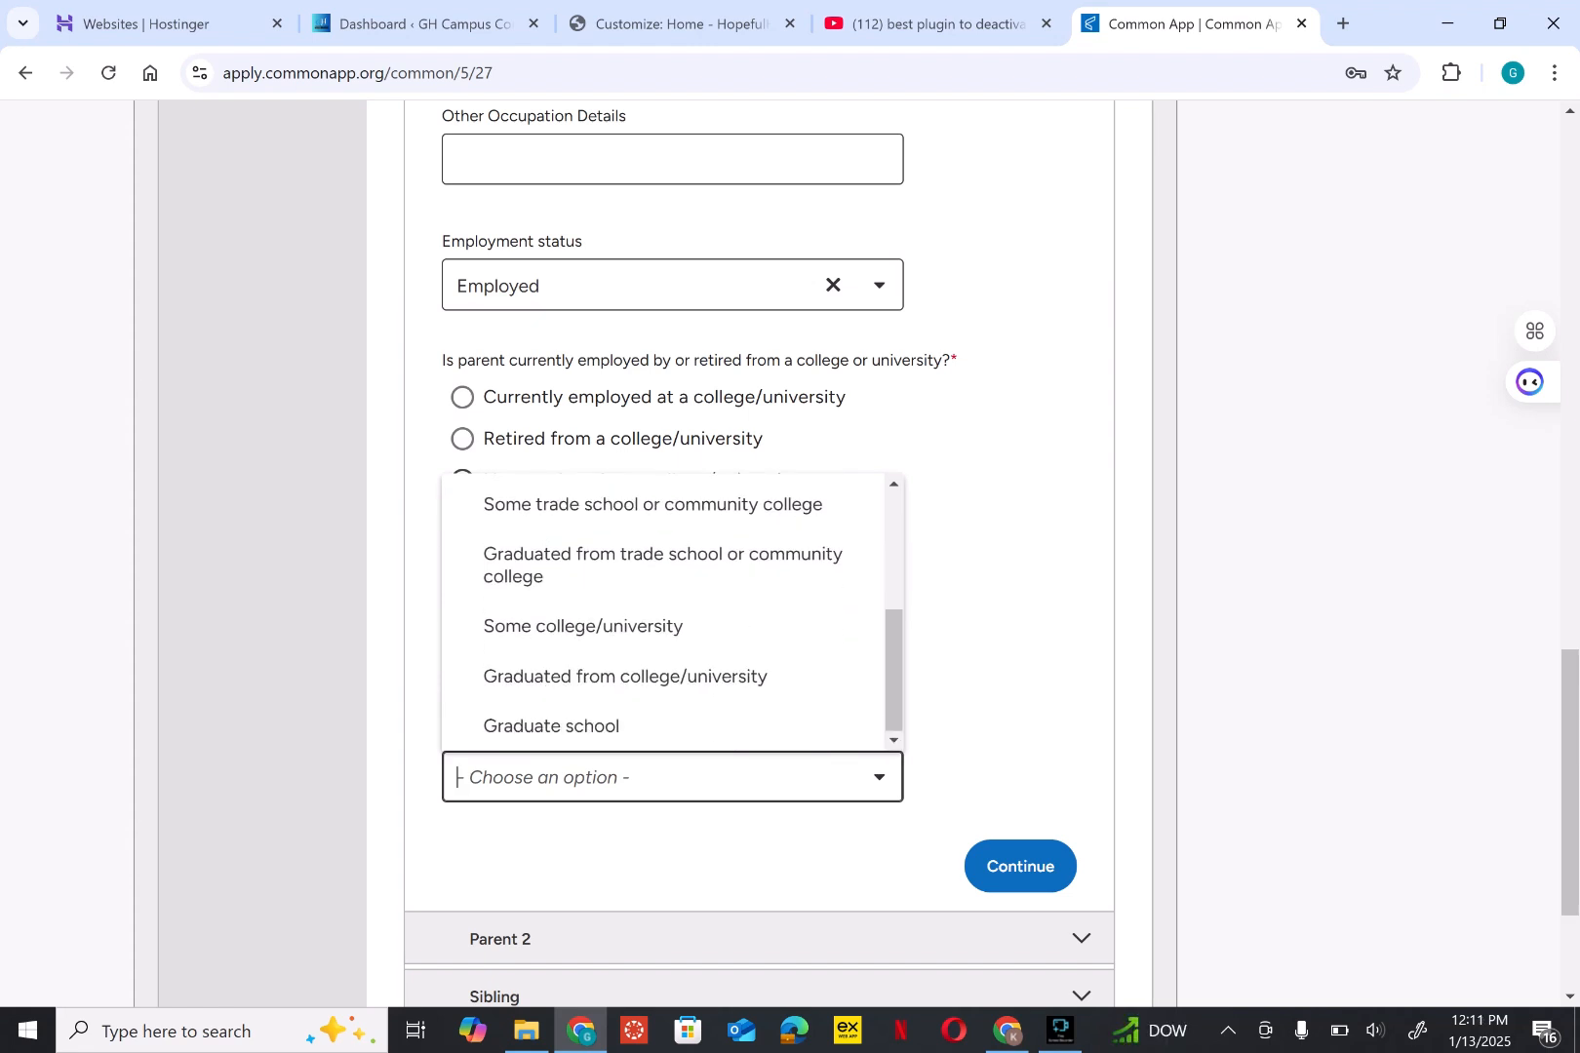
scroll(663, 585, "up", 3)
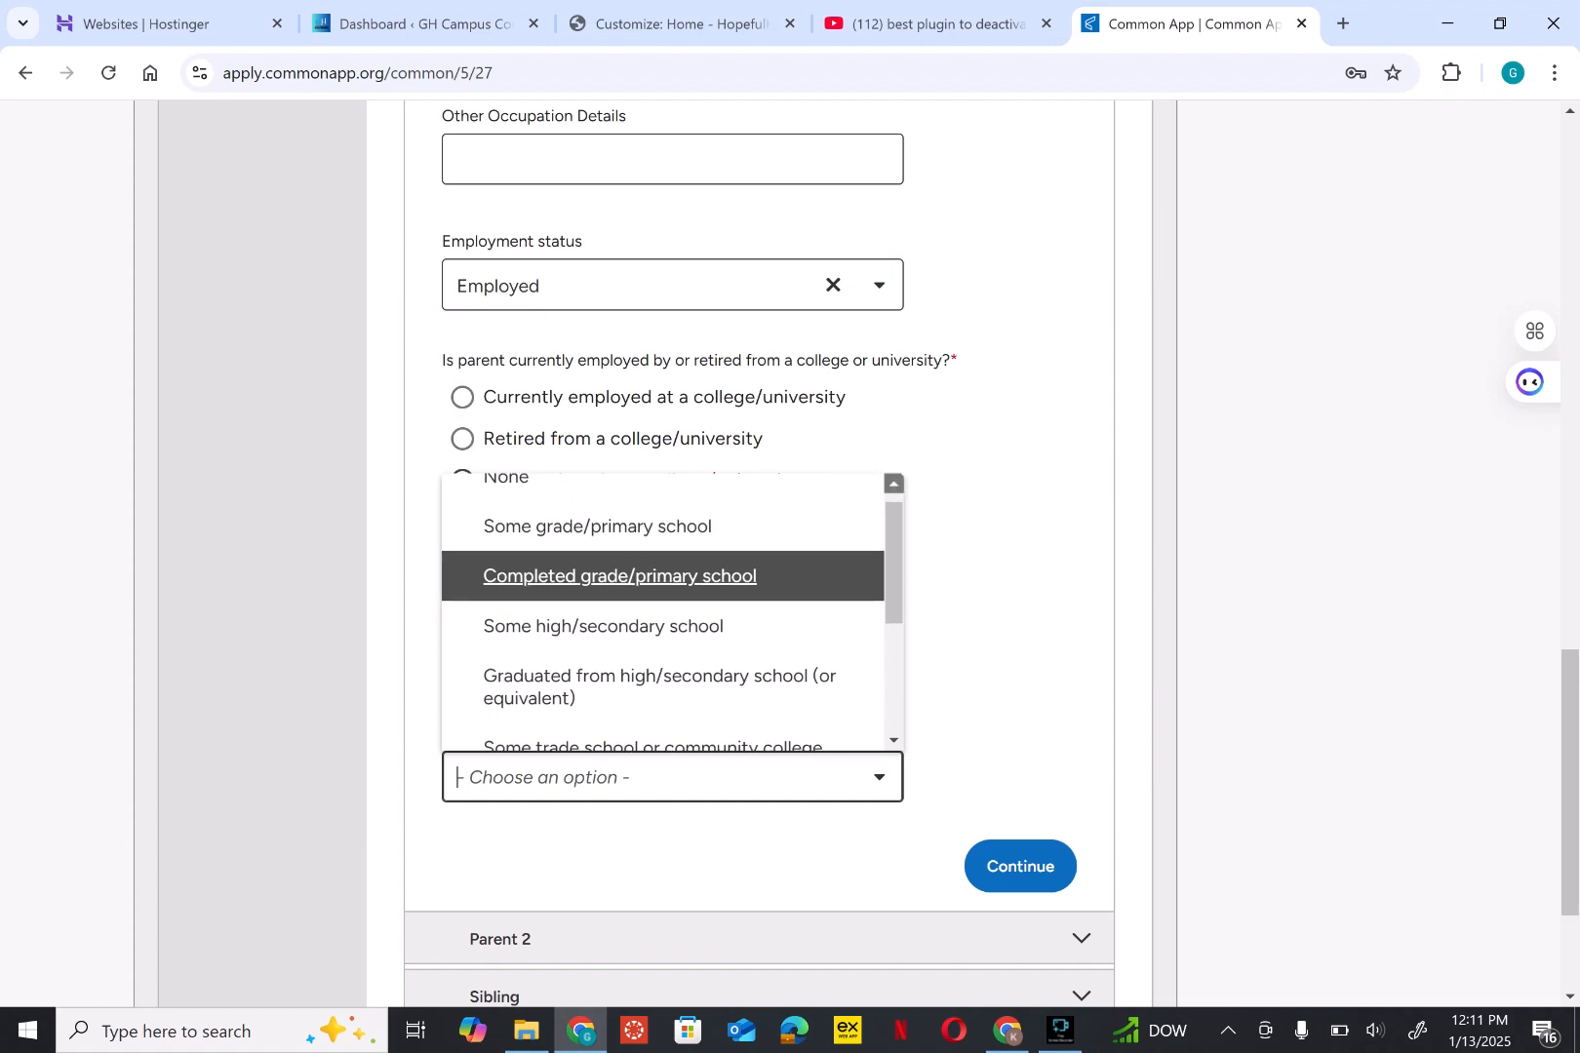
key("Up")
key("Up")
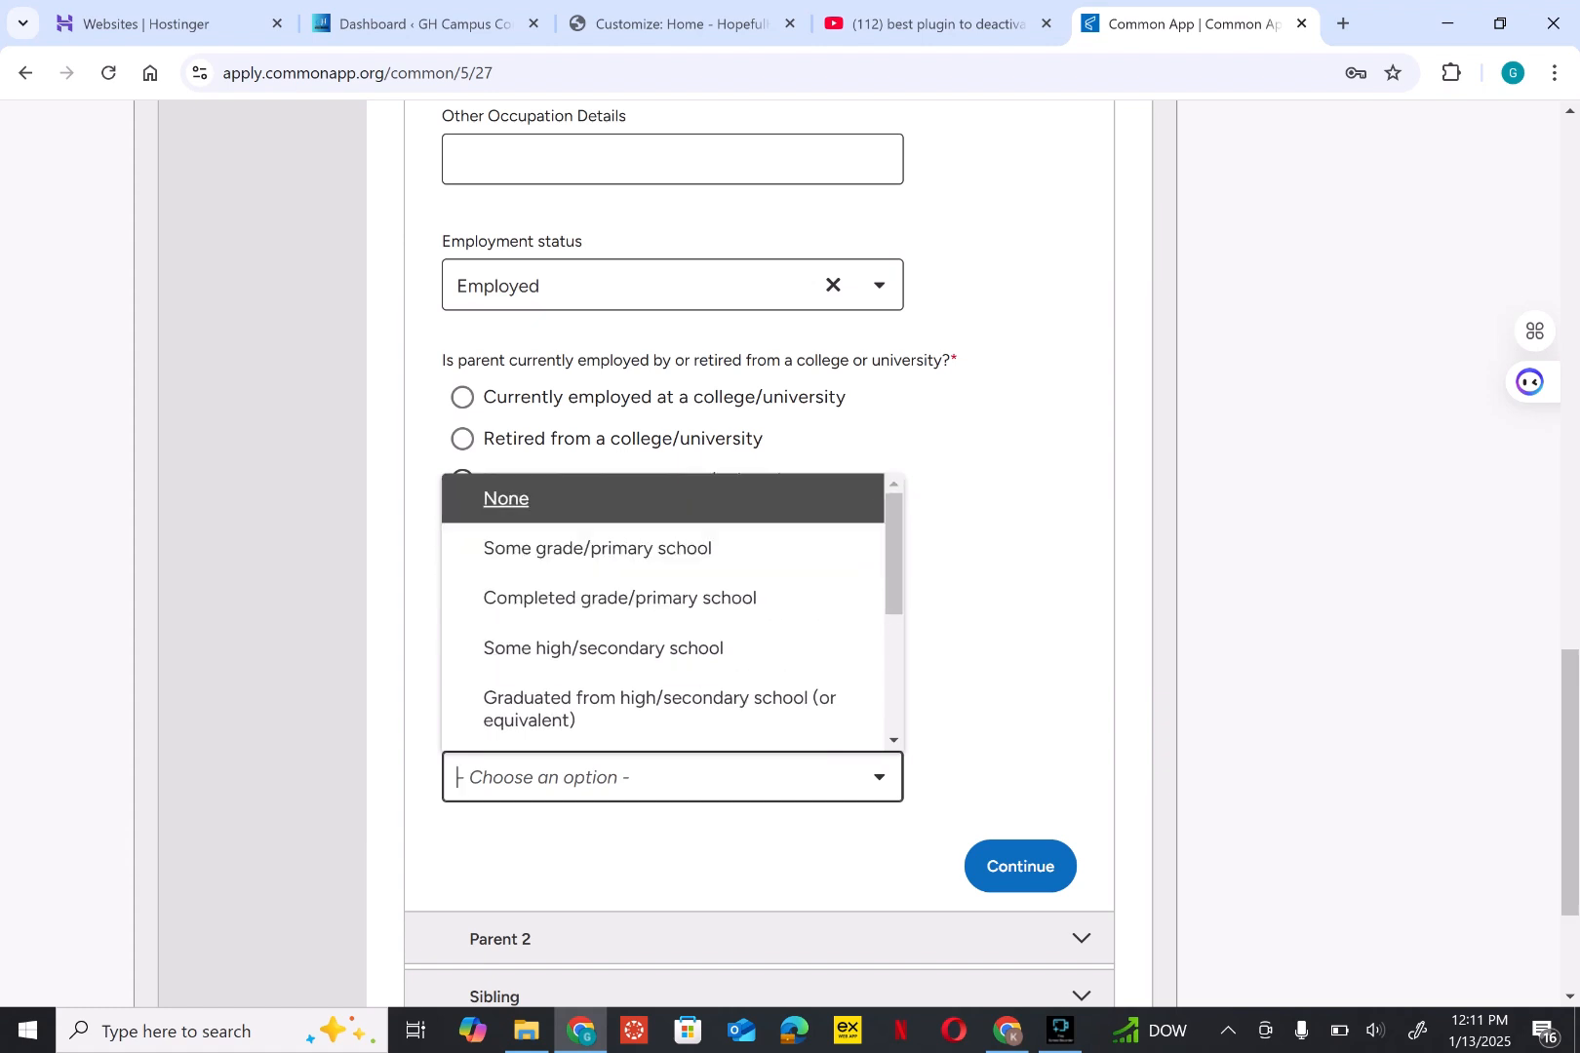
key("Escape")
Step: Open the Parent 2 section and review its questions from parent type down to education level
scroll(758, 554, "down", 3)
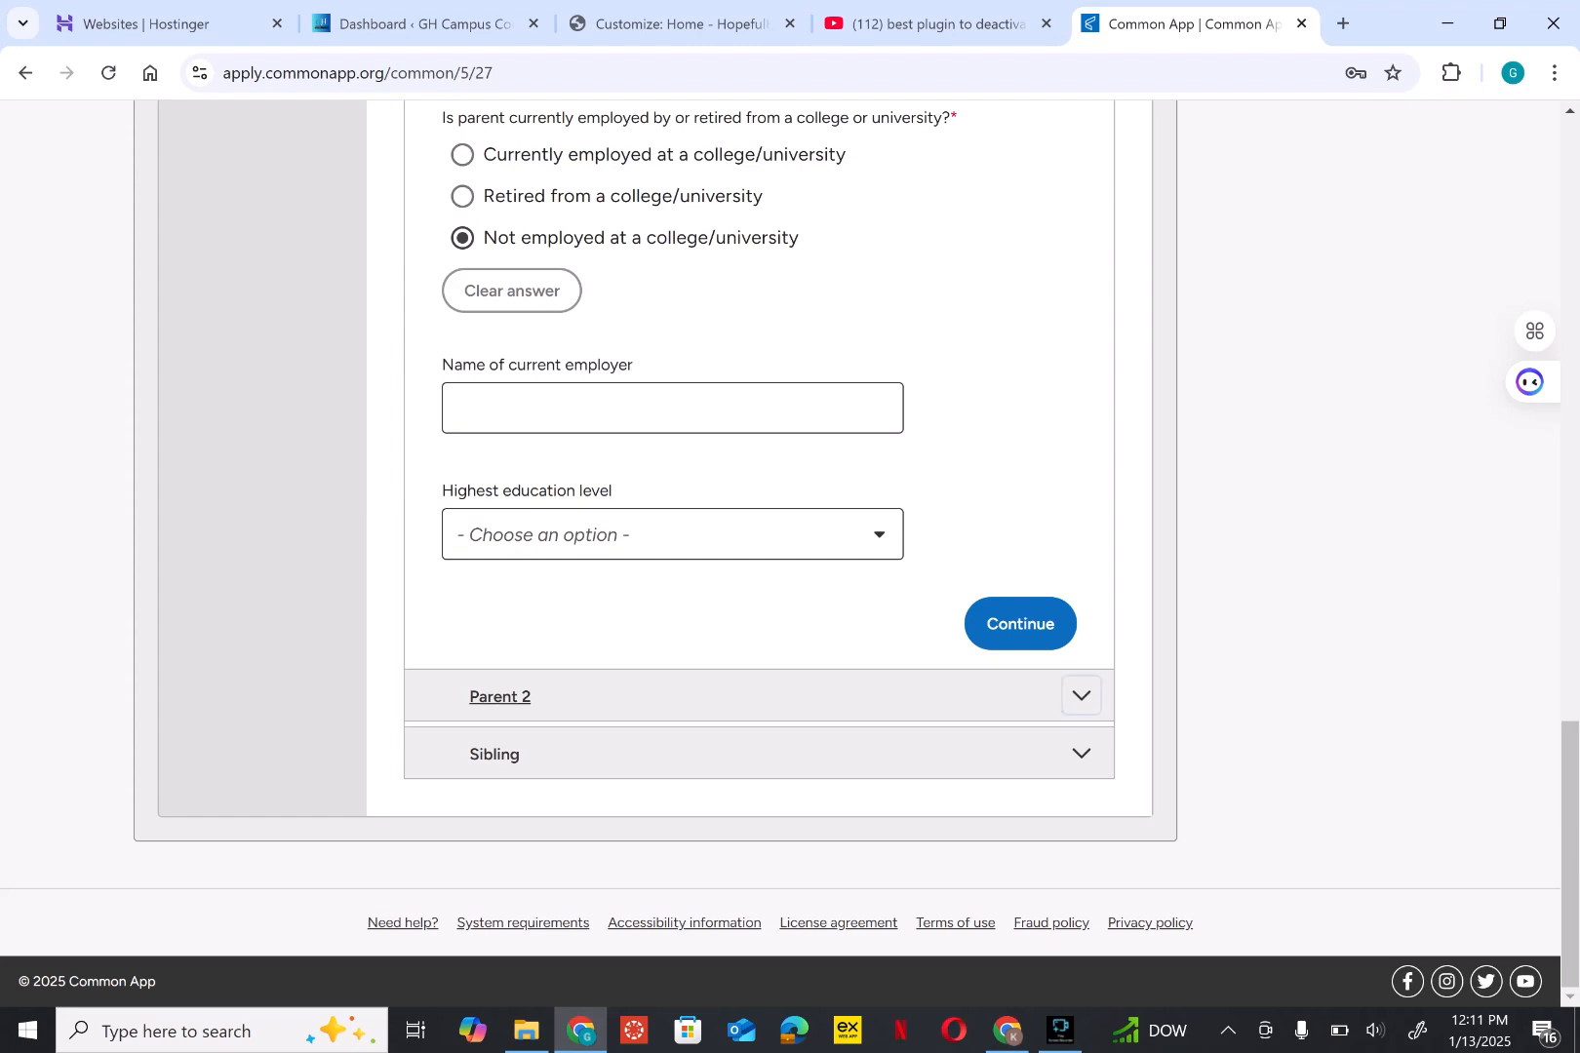
left_click(1081, 696)
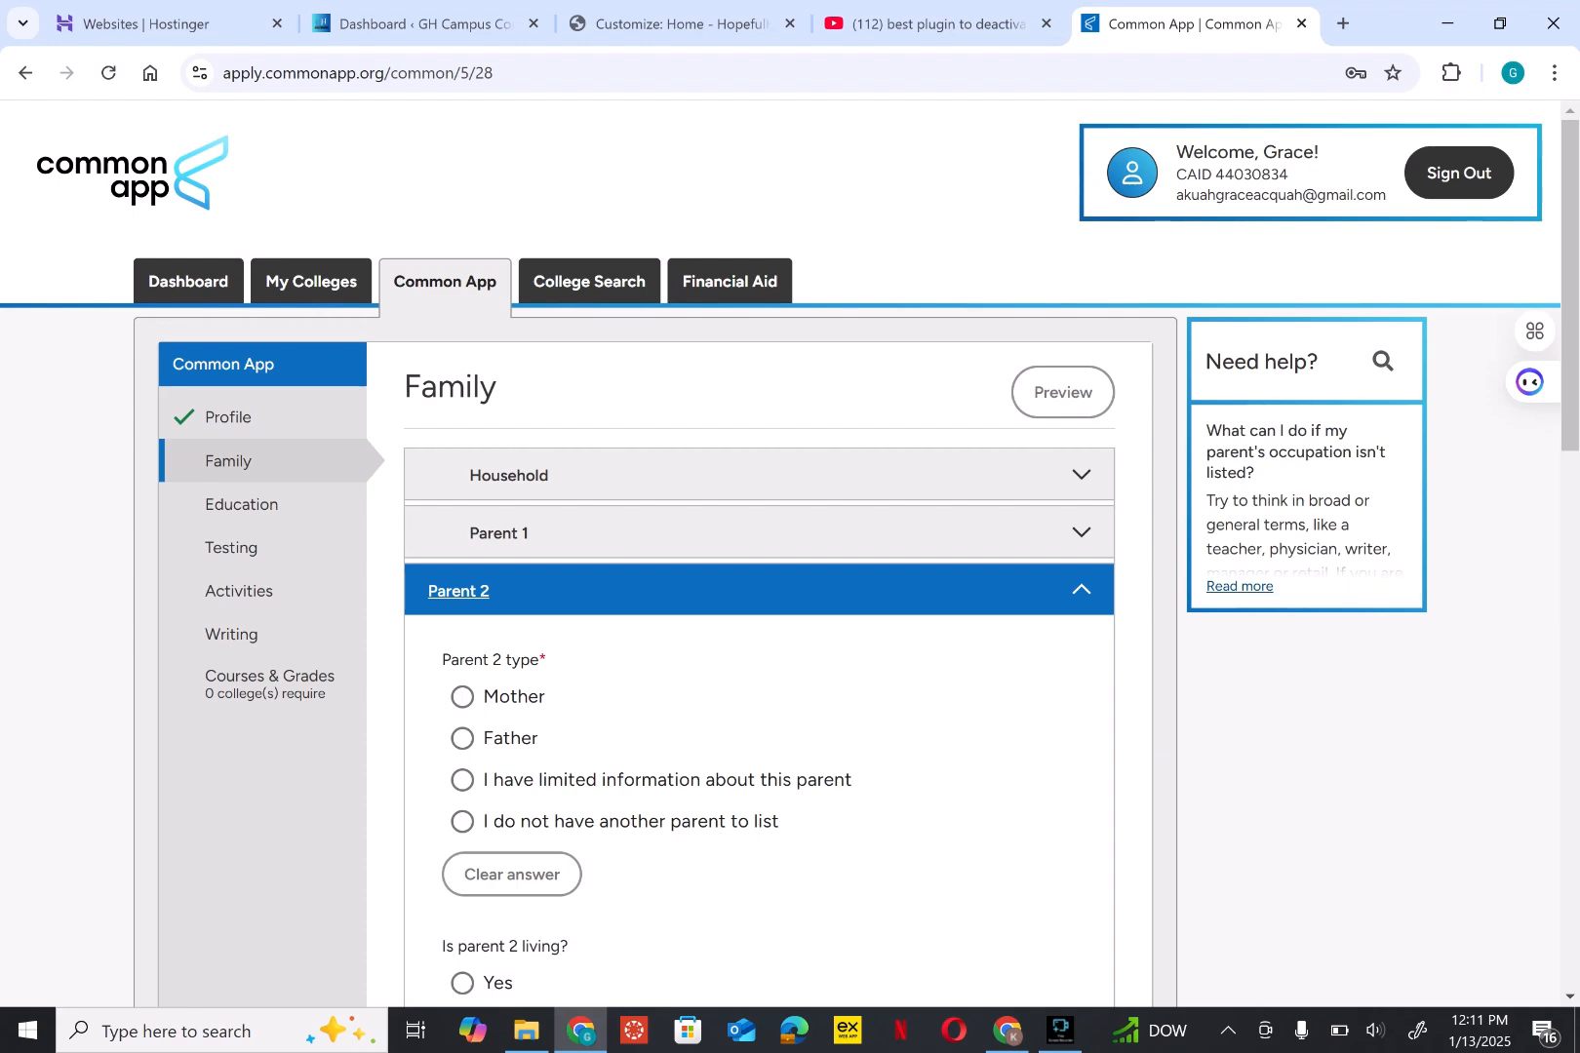
scroll(780, 554, "down", 1)
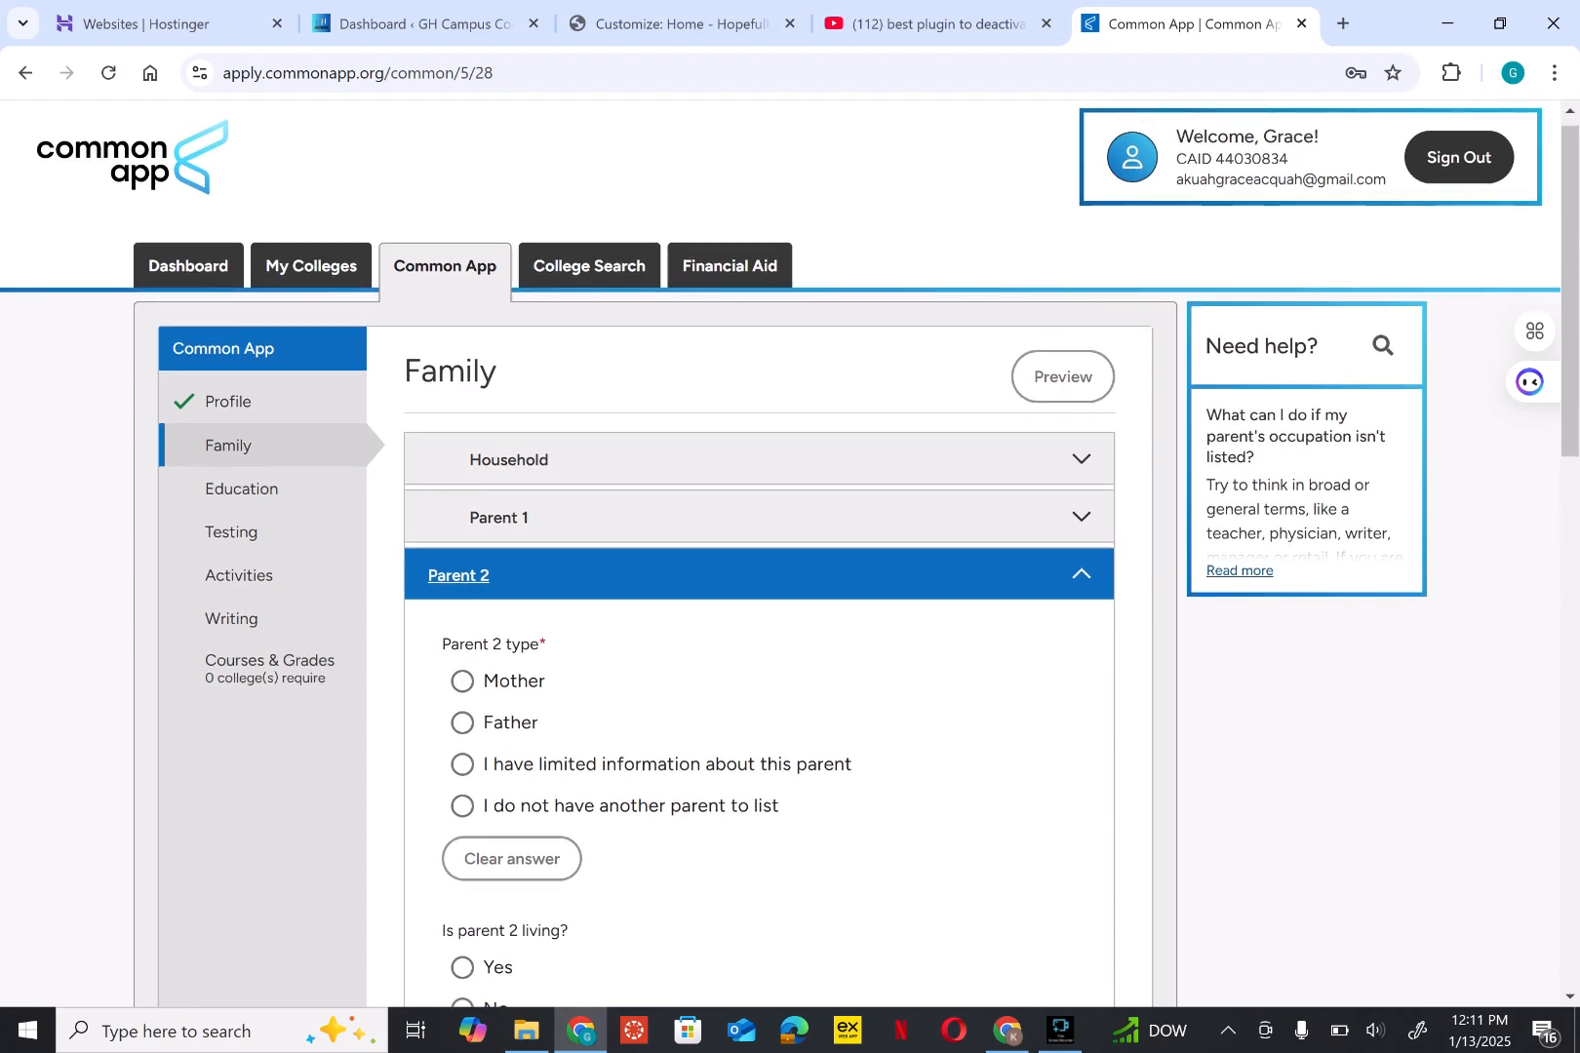
scroll(780, 554, "down", 8)
scroll(780, 553, "down", 6)
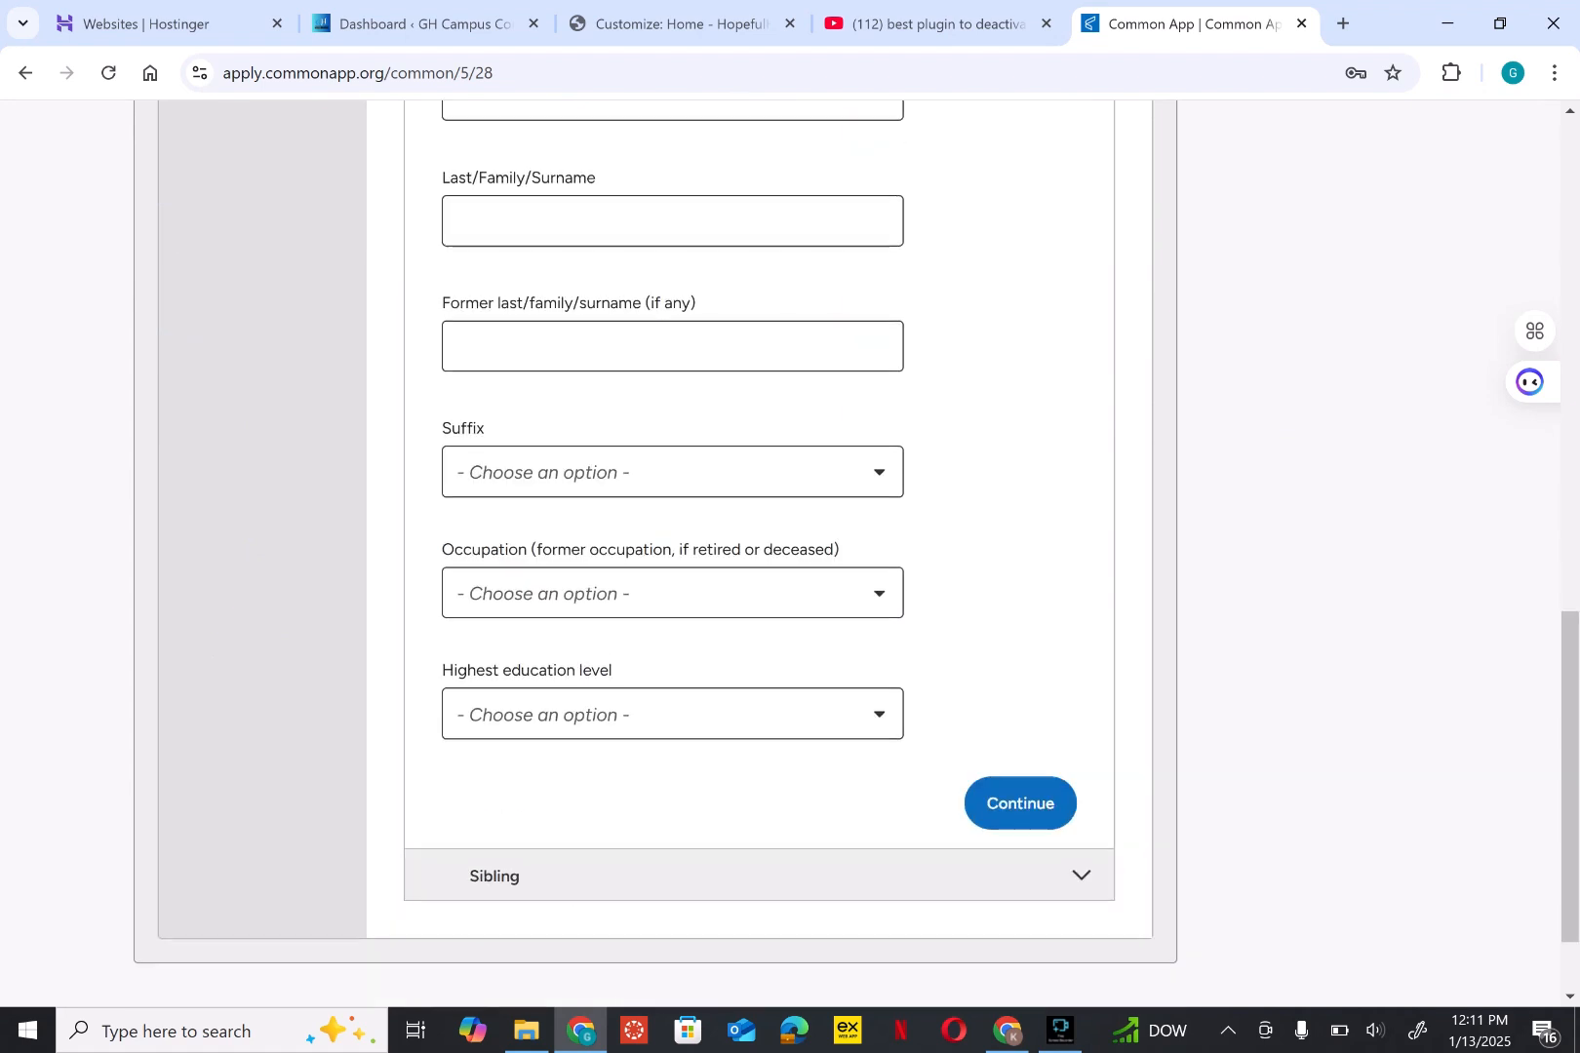
Step: Open the Sibling section and set the number of siblings to 5
left_click(1081, 754)
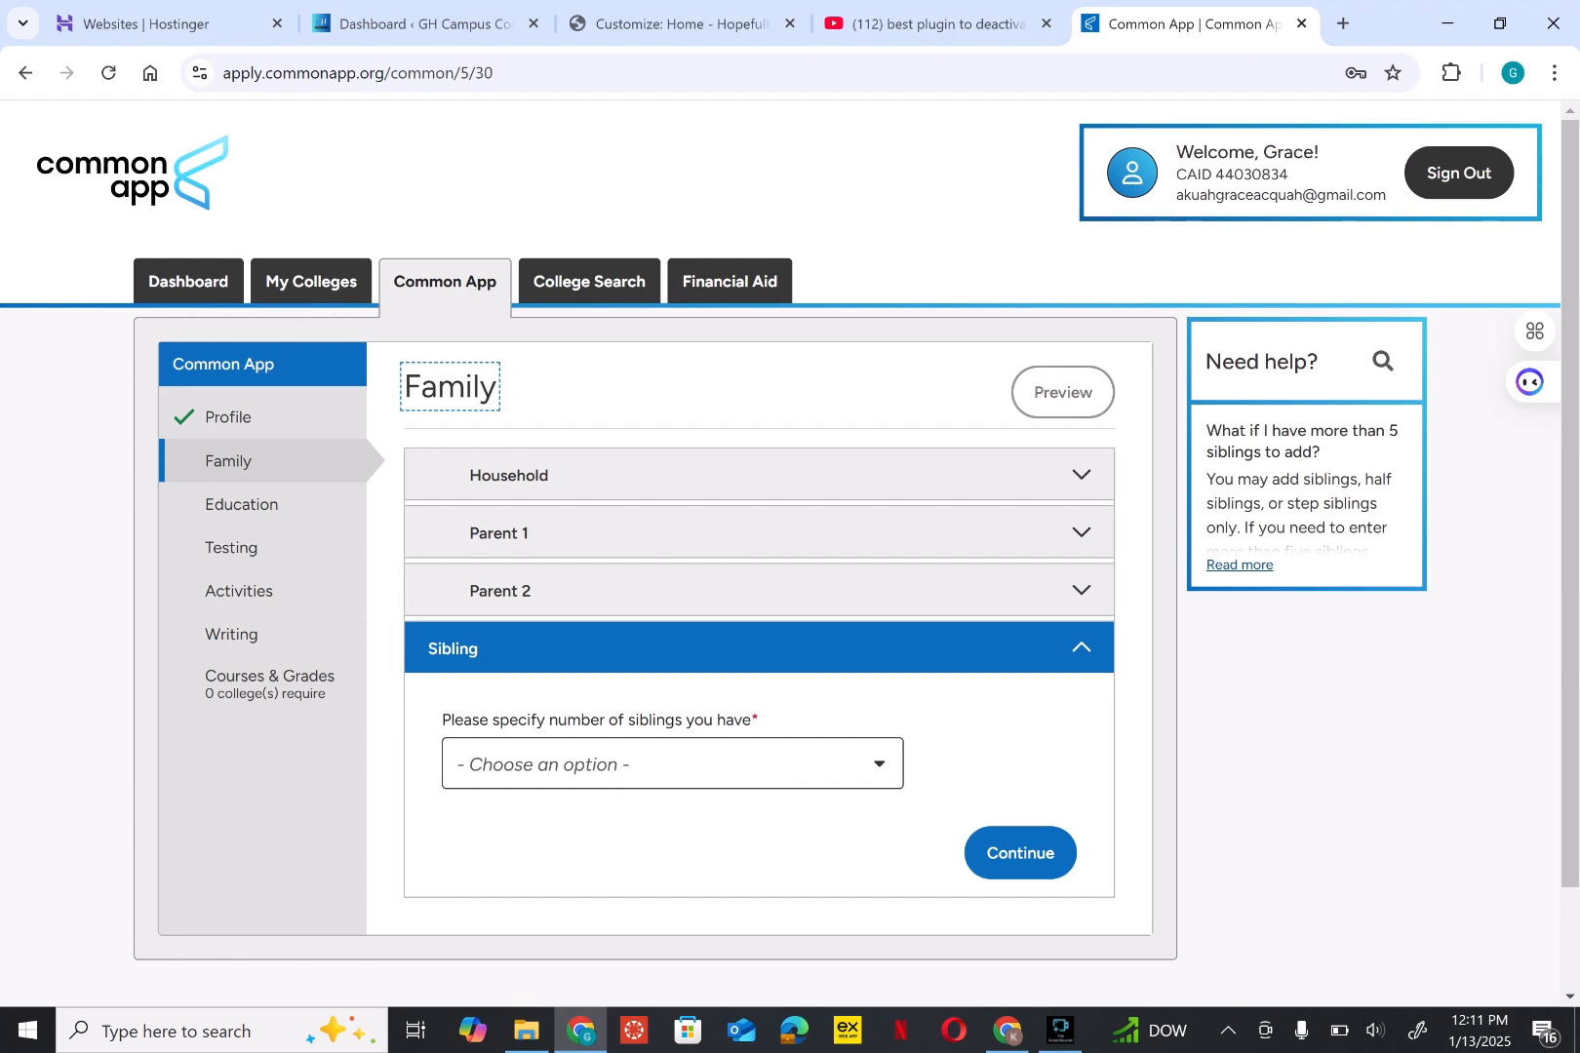
left_click(456, 766)
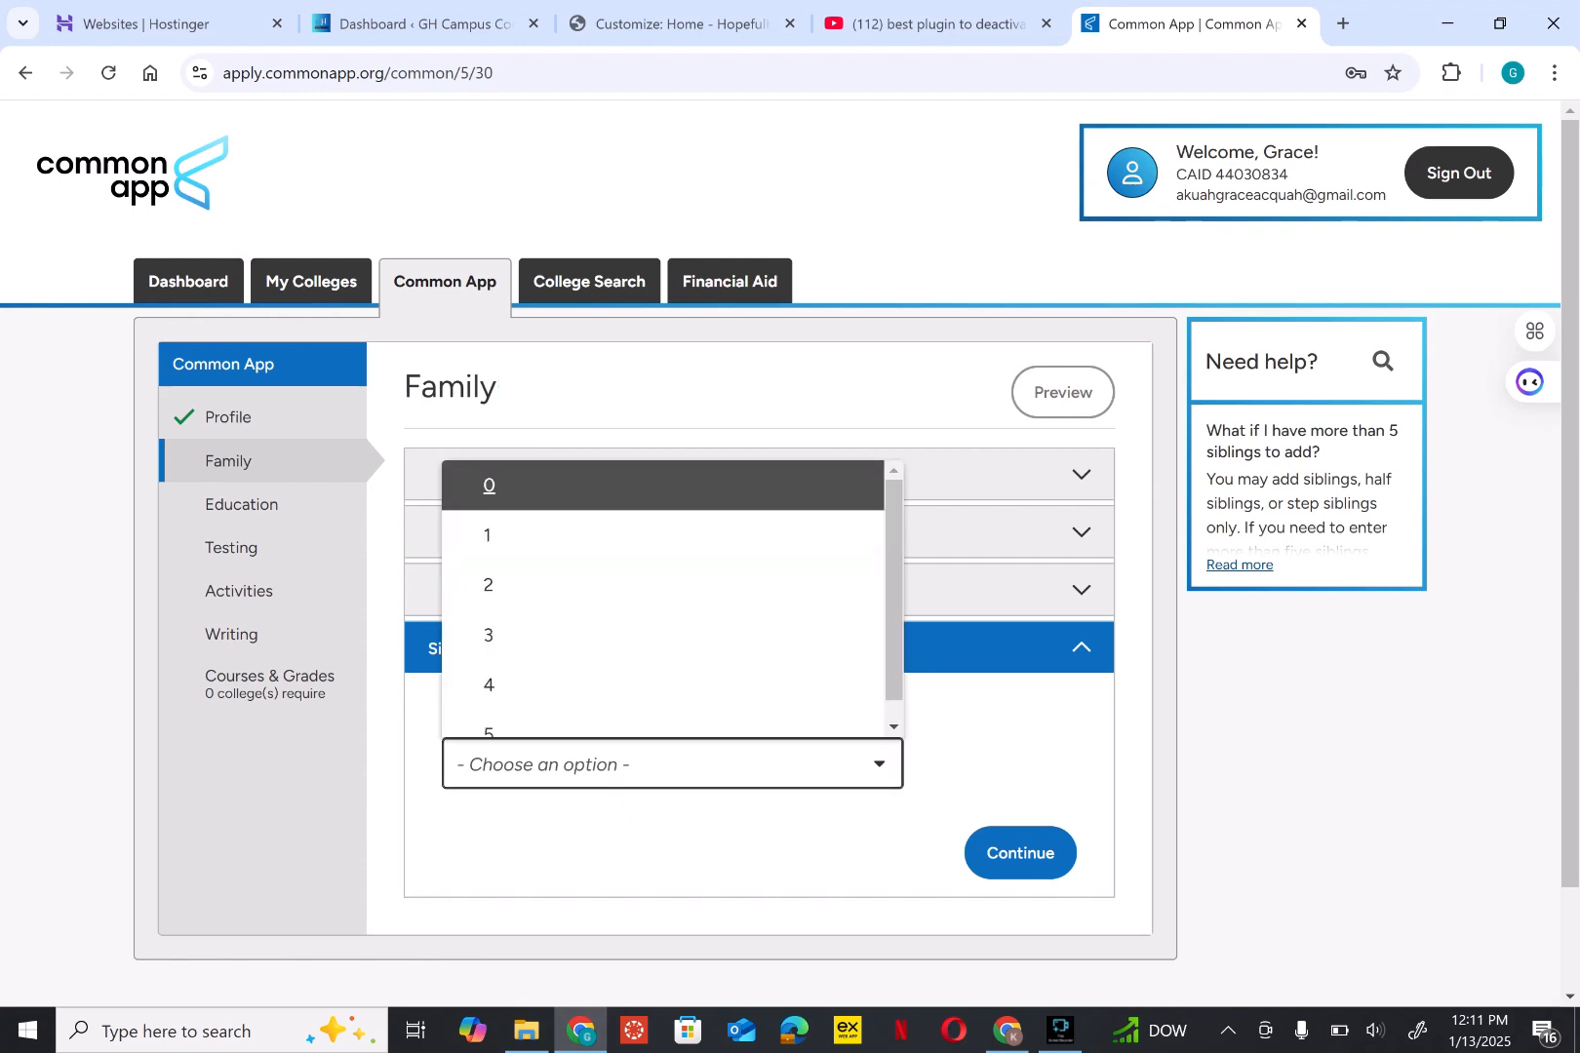
key("Down")
key("Down")
key("Down")
key("Down")
key("Down")
key("Return")
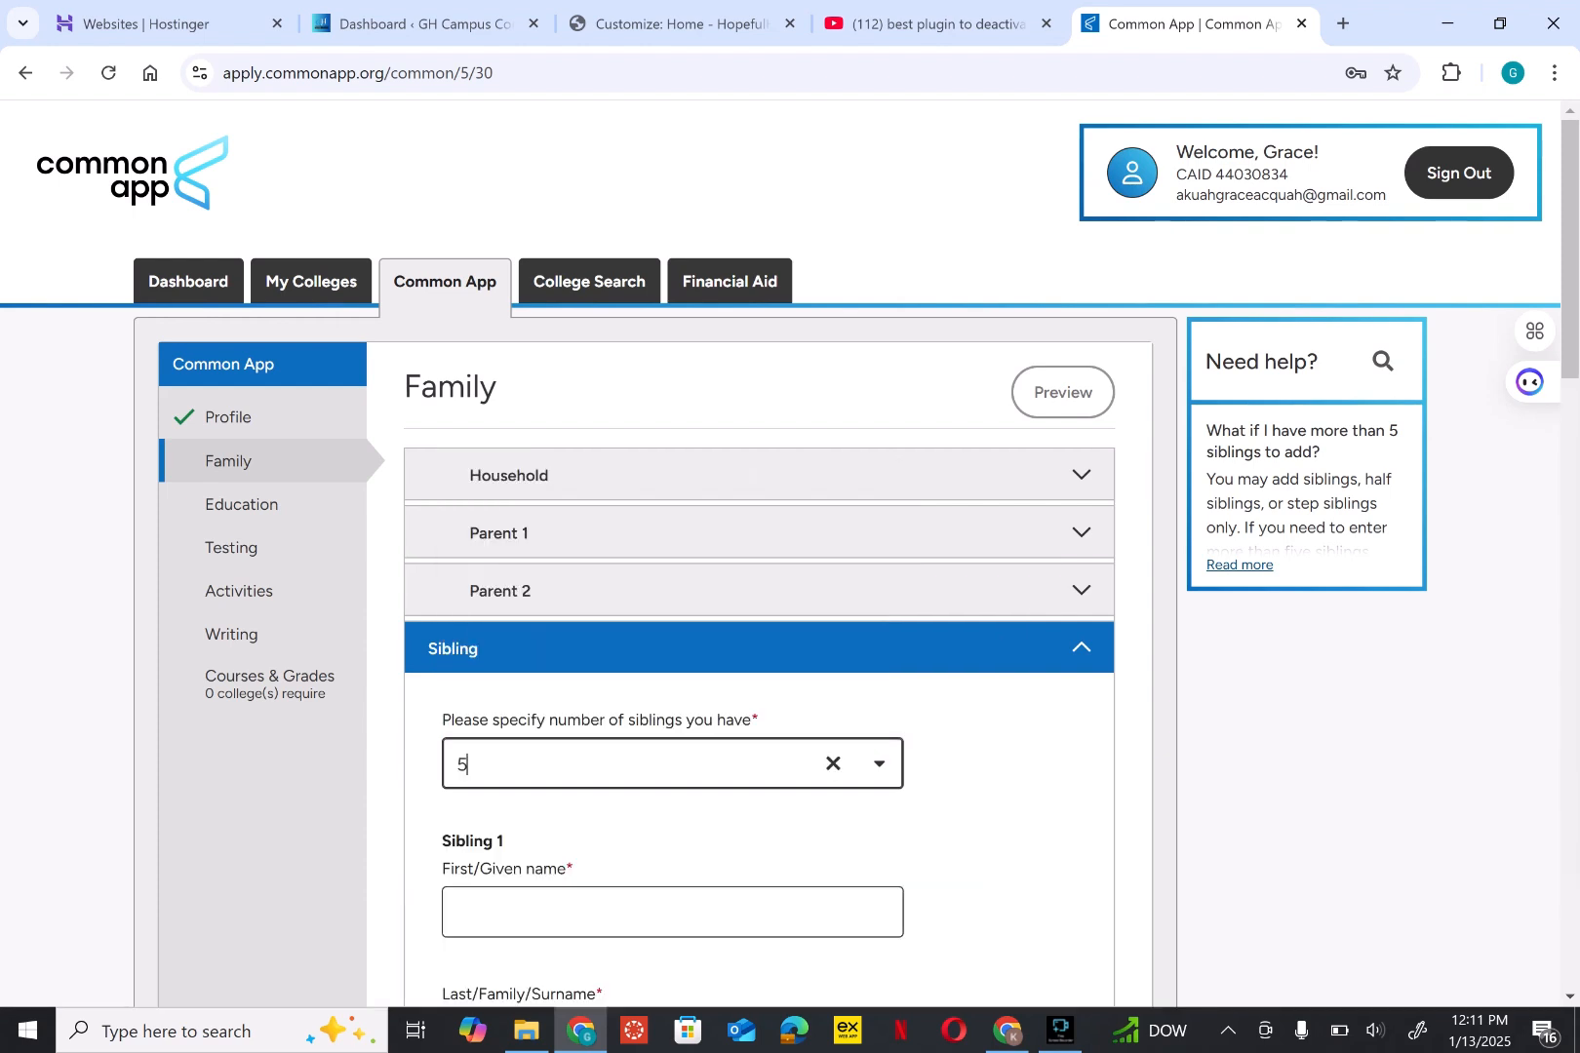
Step: Review the name and age fields for the first siblings in the Sibling section
left_click(1008, 782)
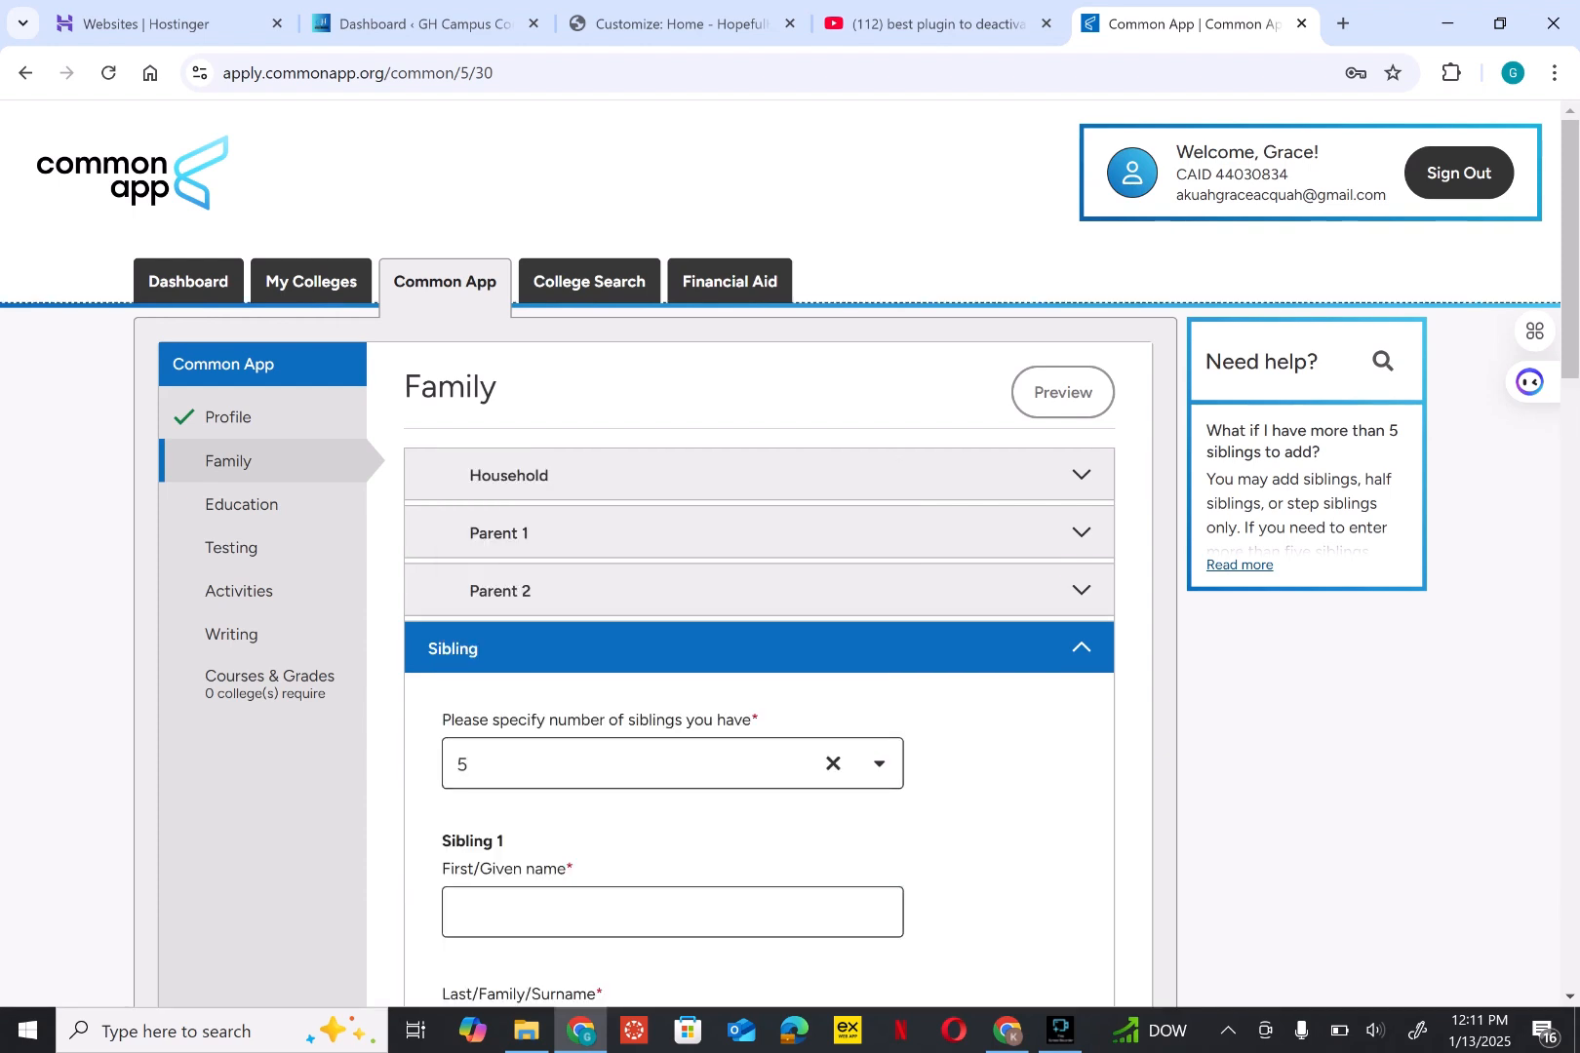
scroll(790, 554, "down", 2)
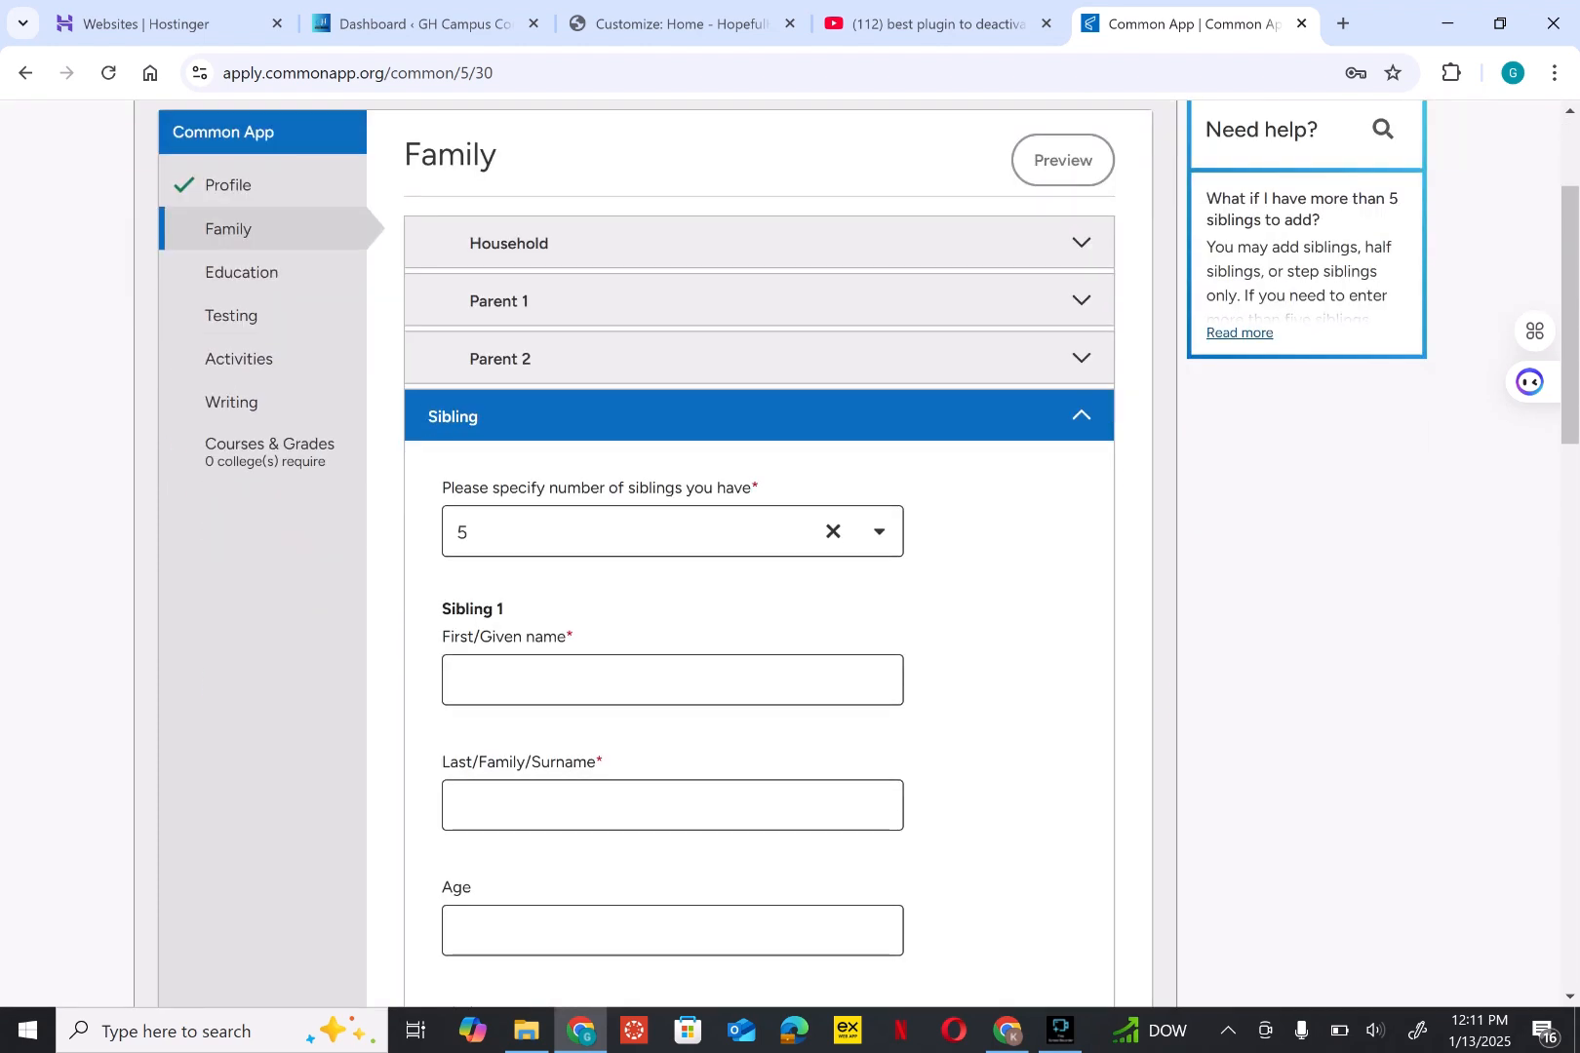
scroll(790, 553, "down", 3)
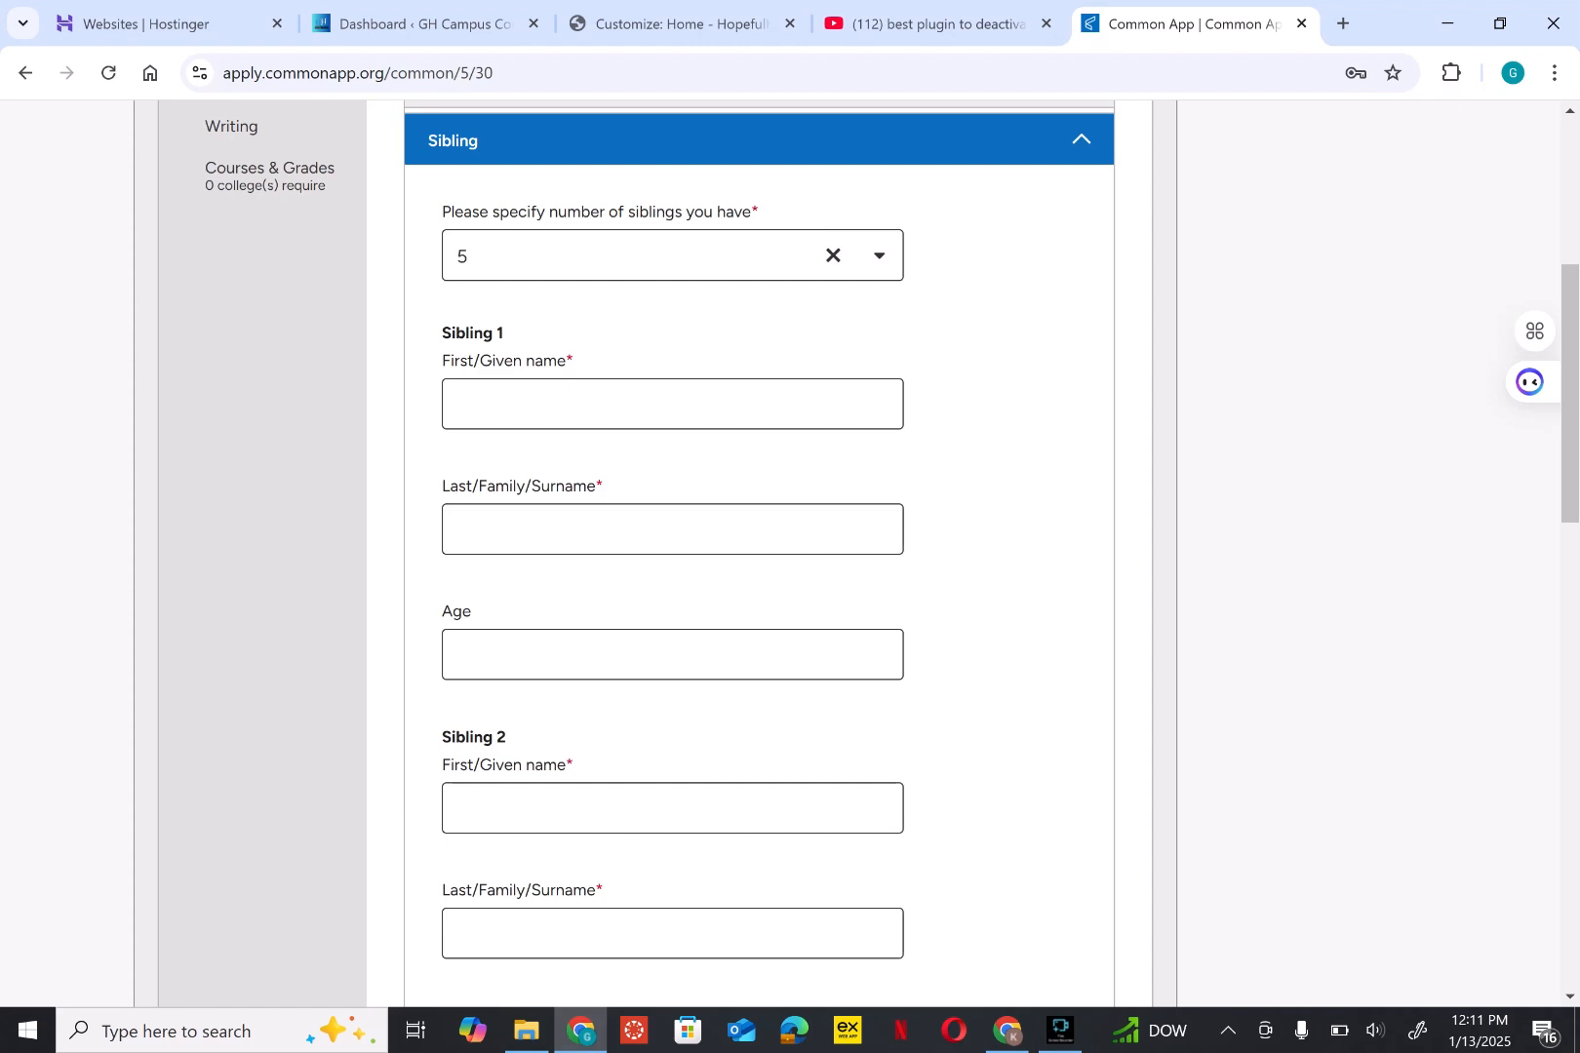
Step: Review the remaining sibling fields through Sibling 5, and set the number of siblings to 0
scroll(790, 554, "down", 1)
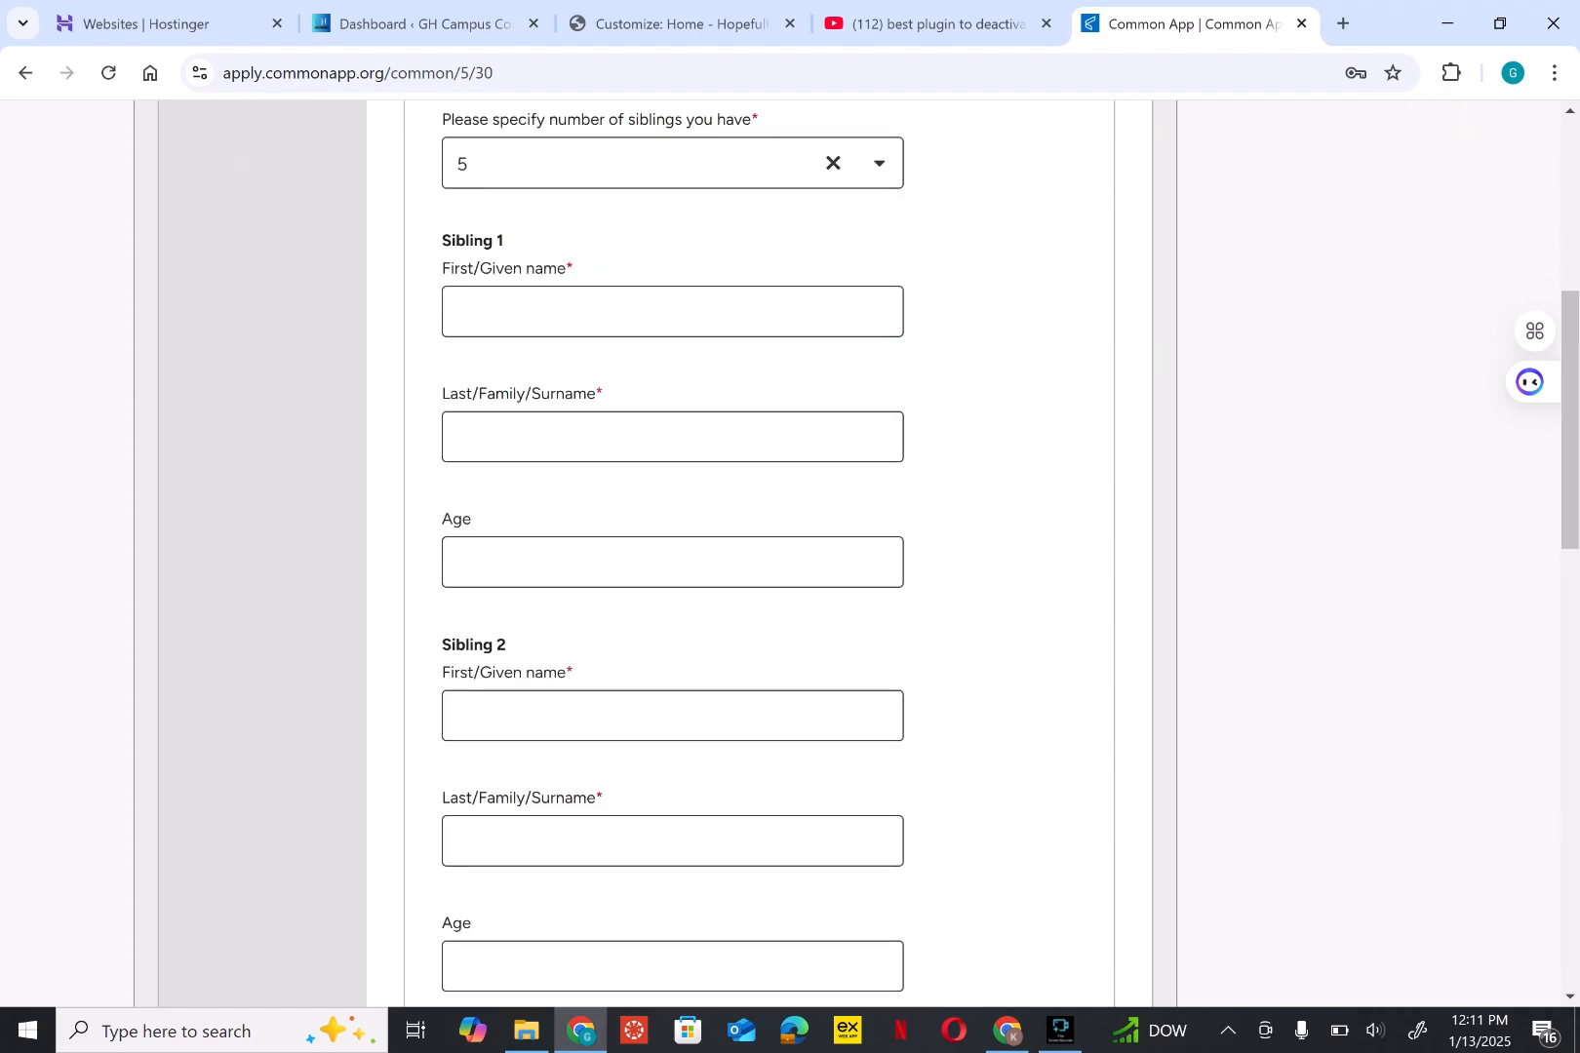
scroll(790, 554, "down", 3)
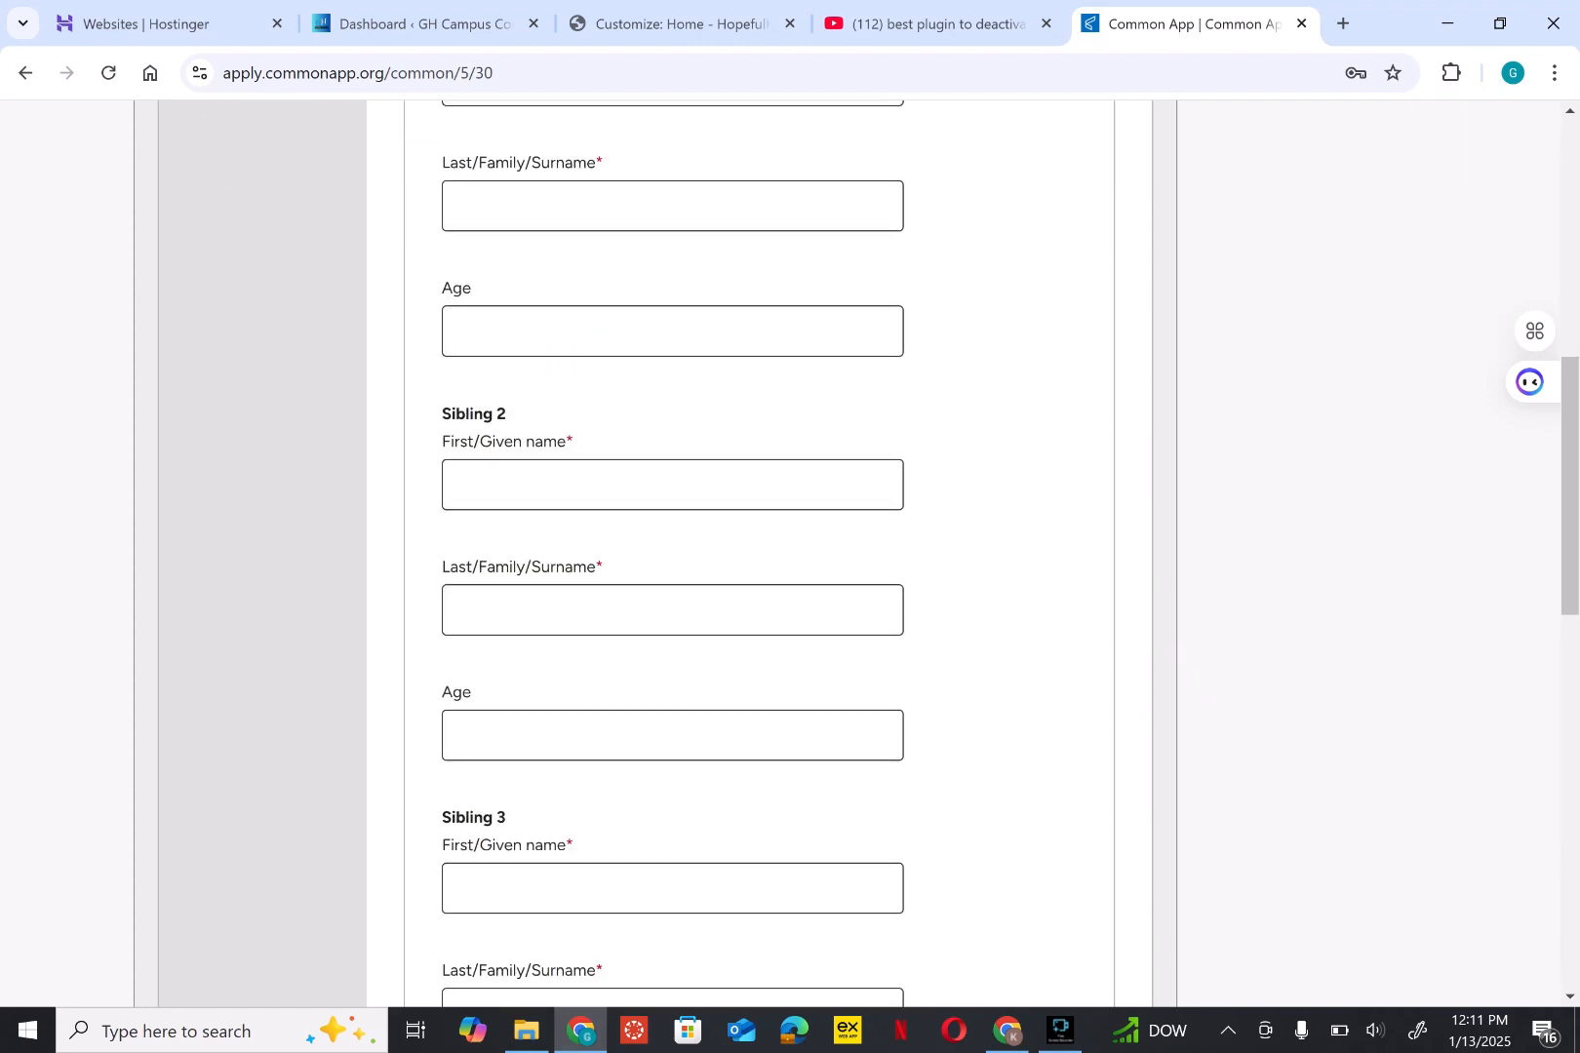
scroll(790, 554, "down", 2)
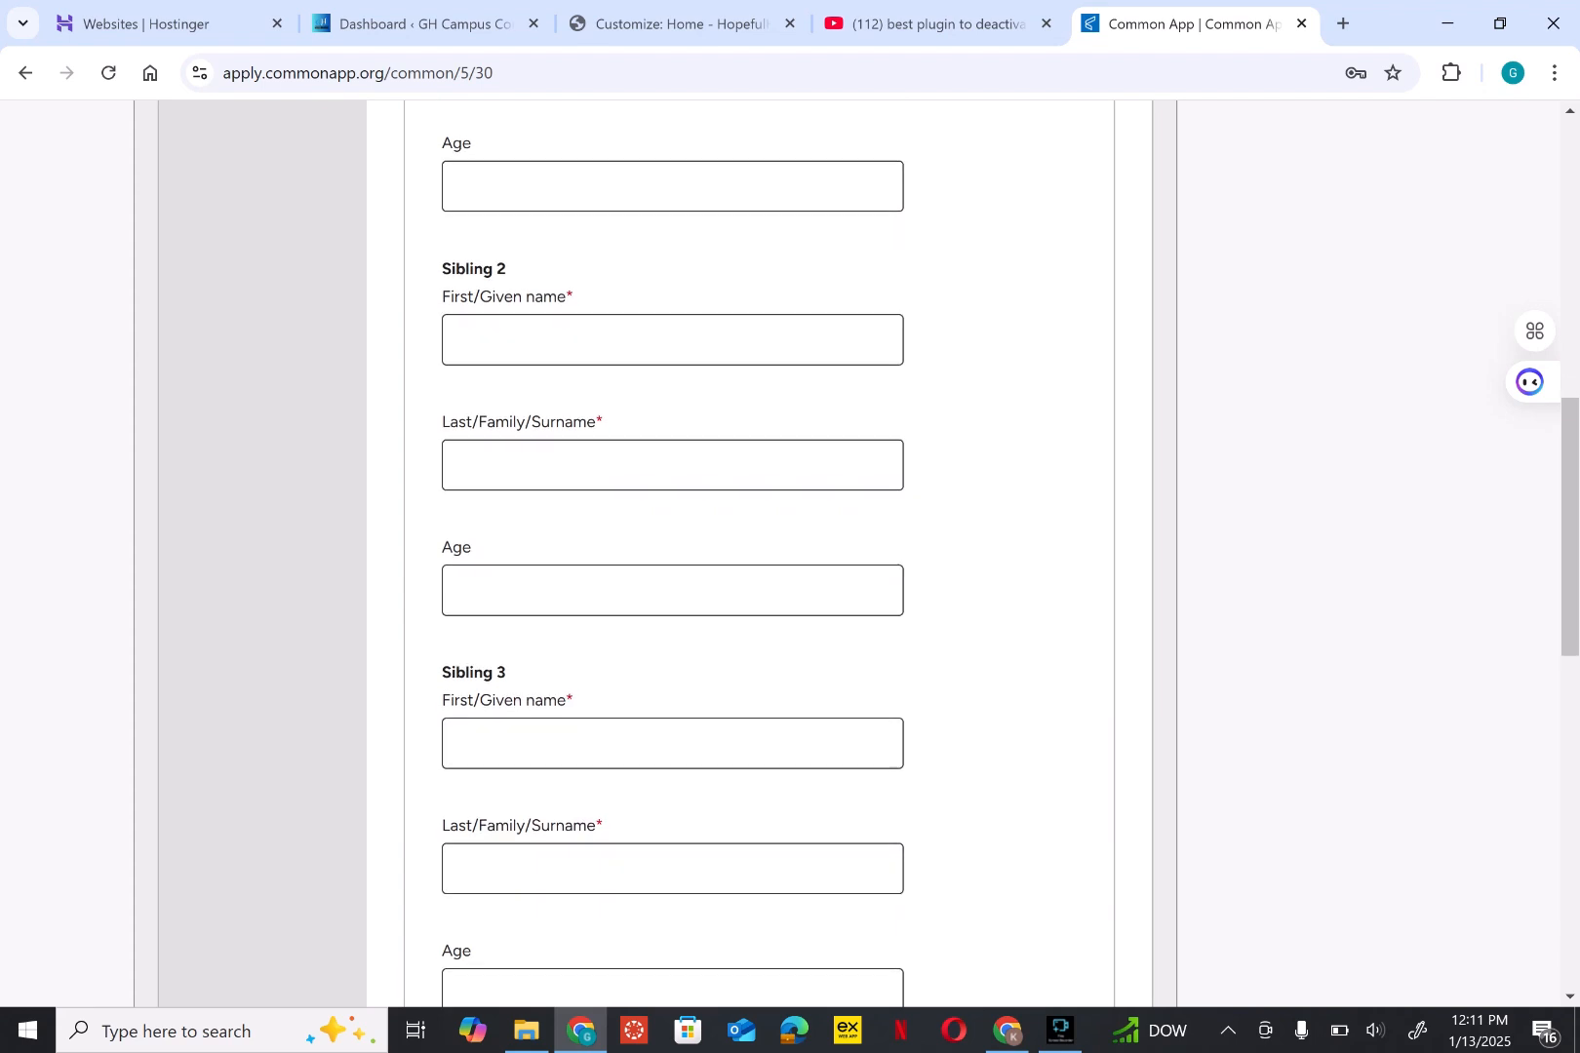
scroll(790, 554, "down", 12)
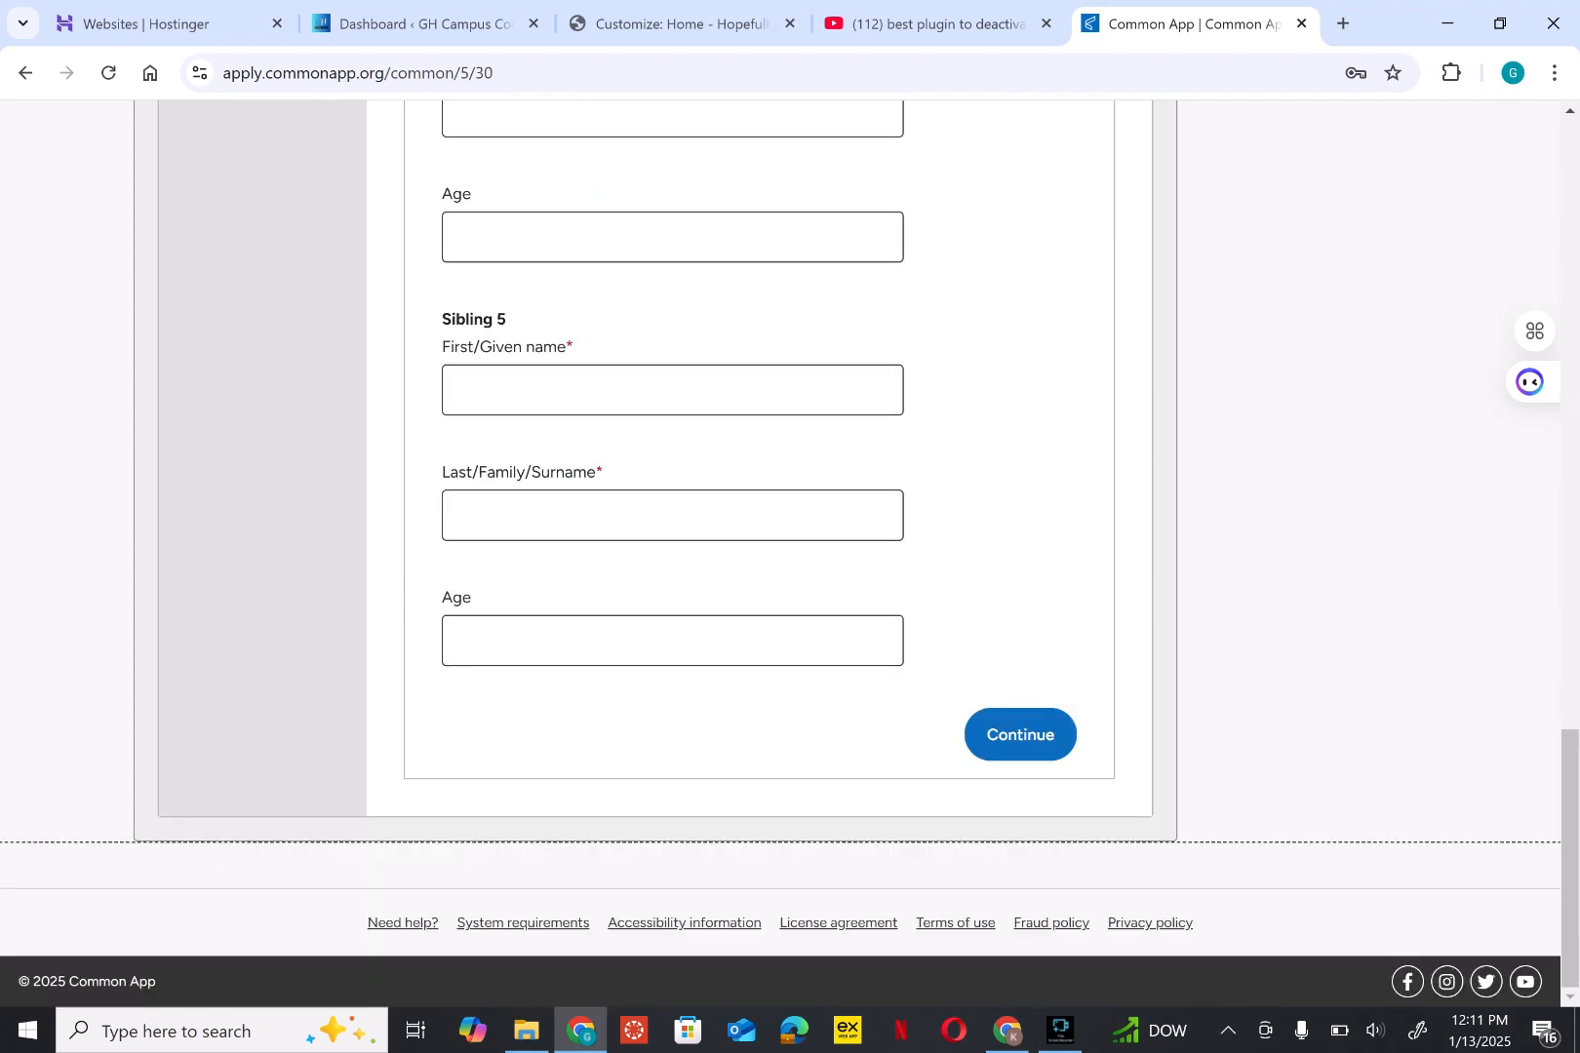
scroll(790, 554, "up", 10)
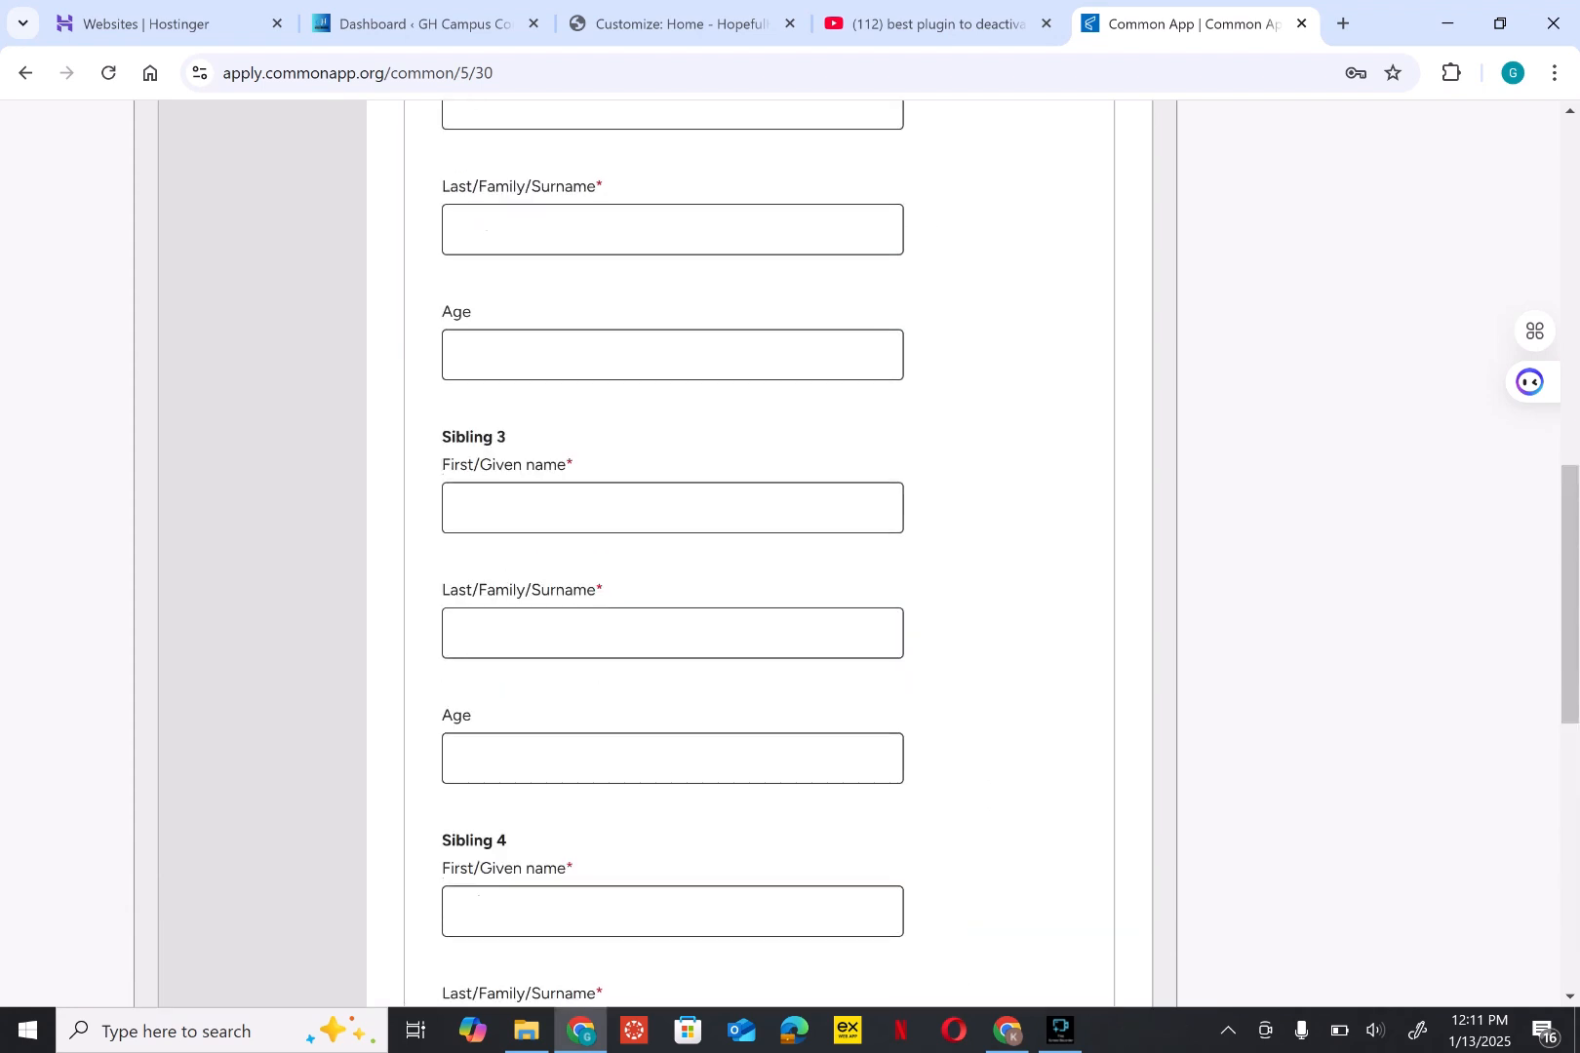
scroll(790, 554, "up", 12)
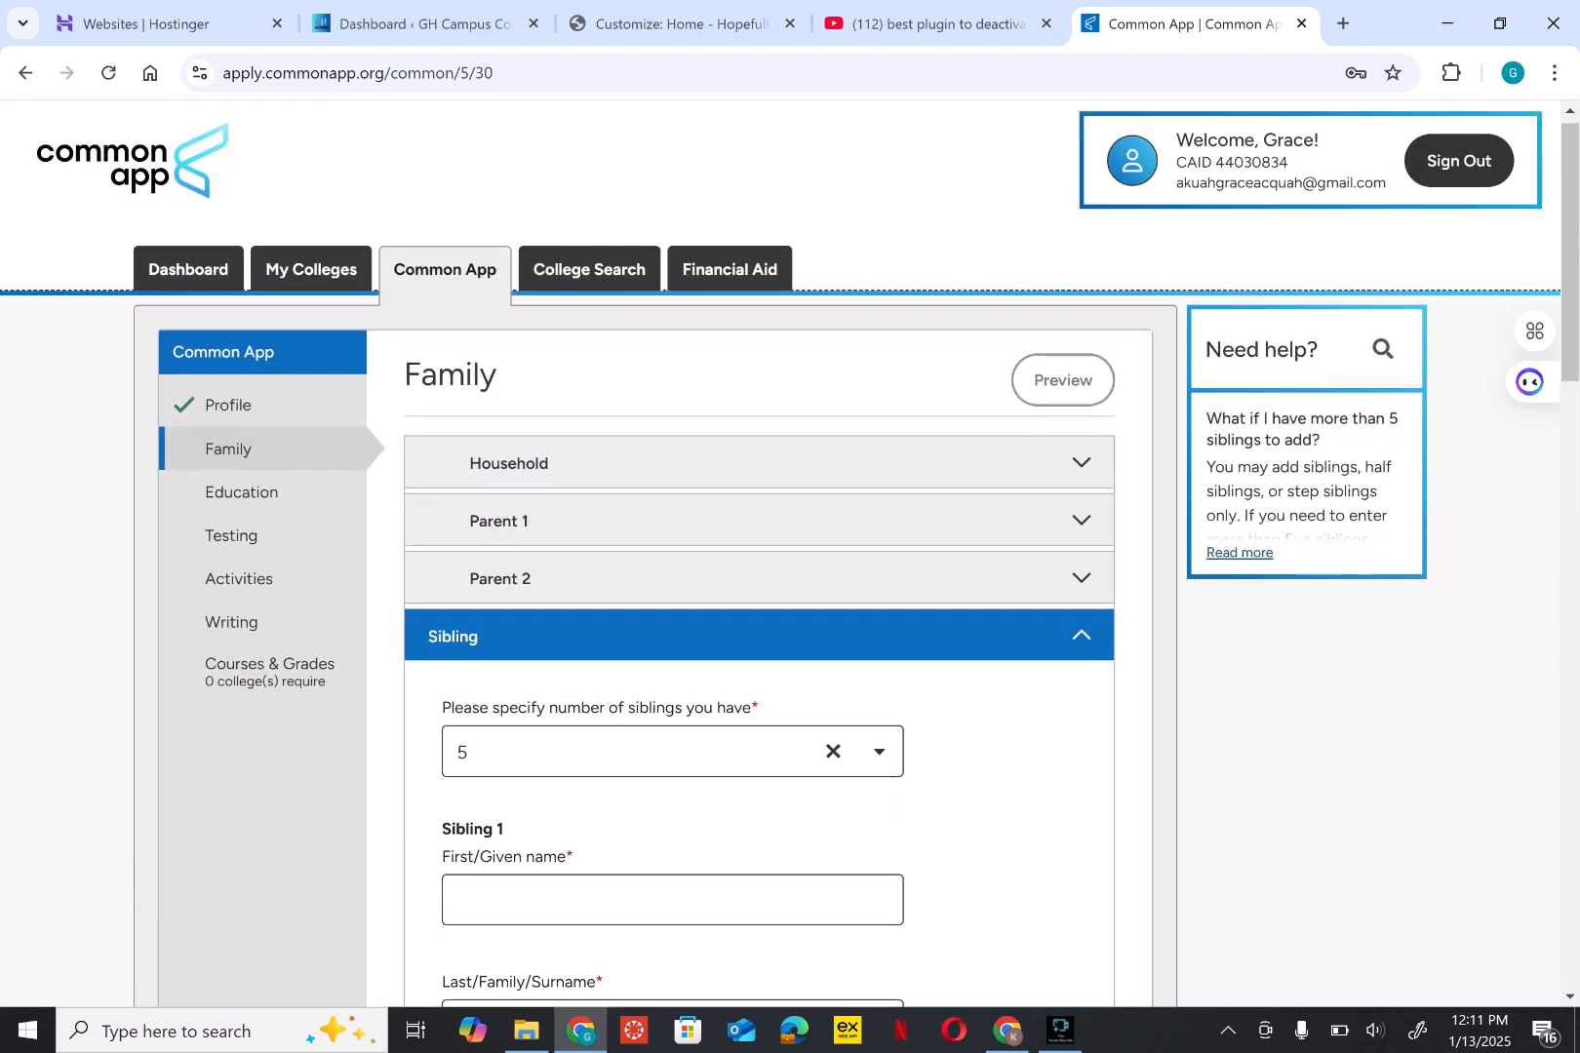
left_click(466, 752)
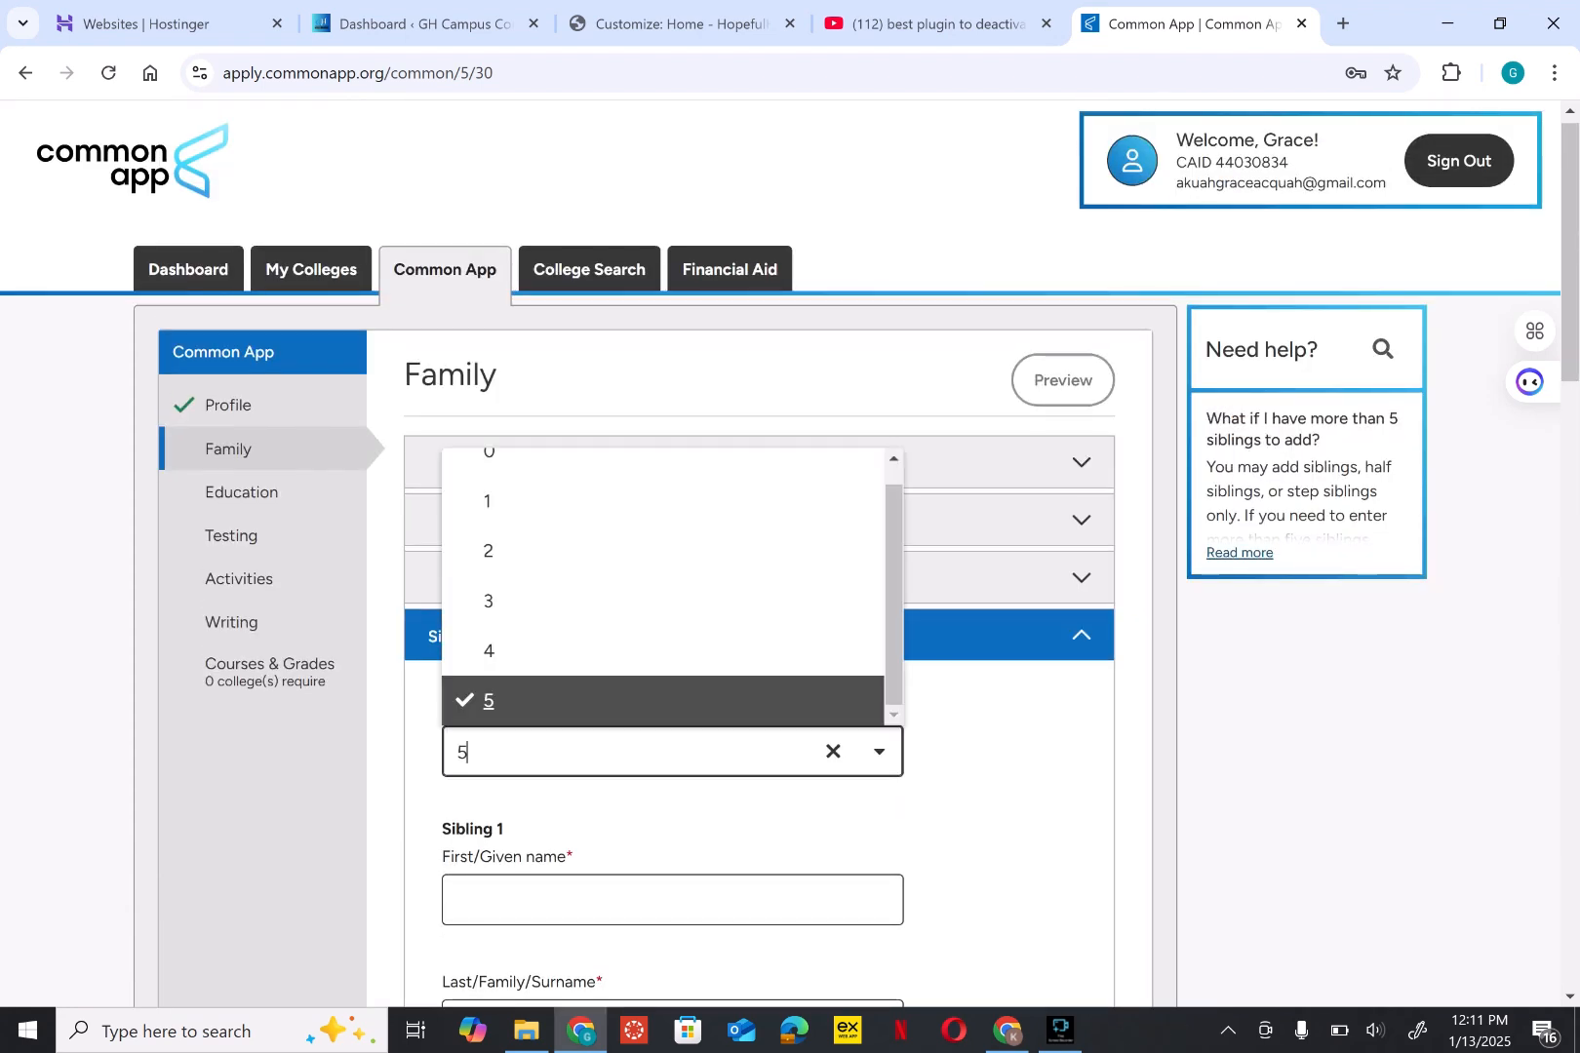
left_click(490, 456)
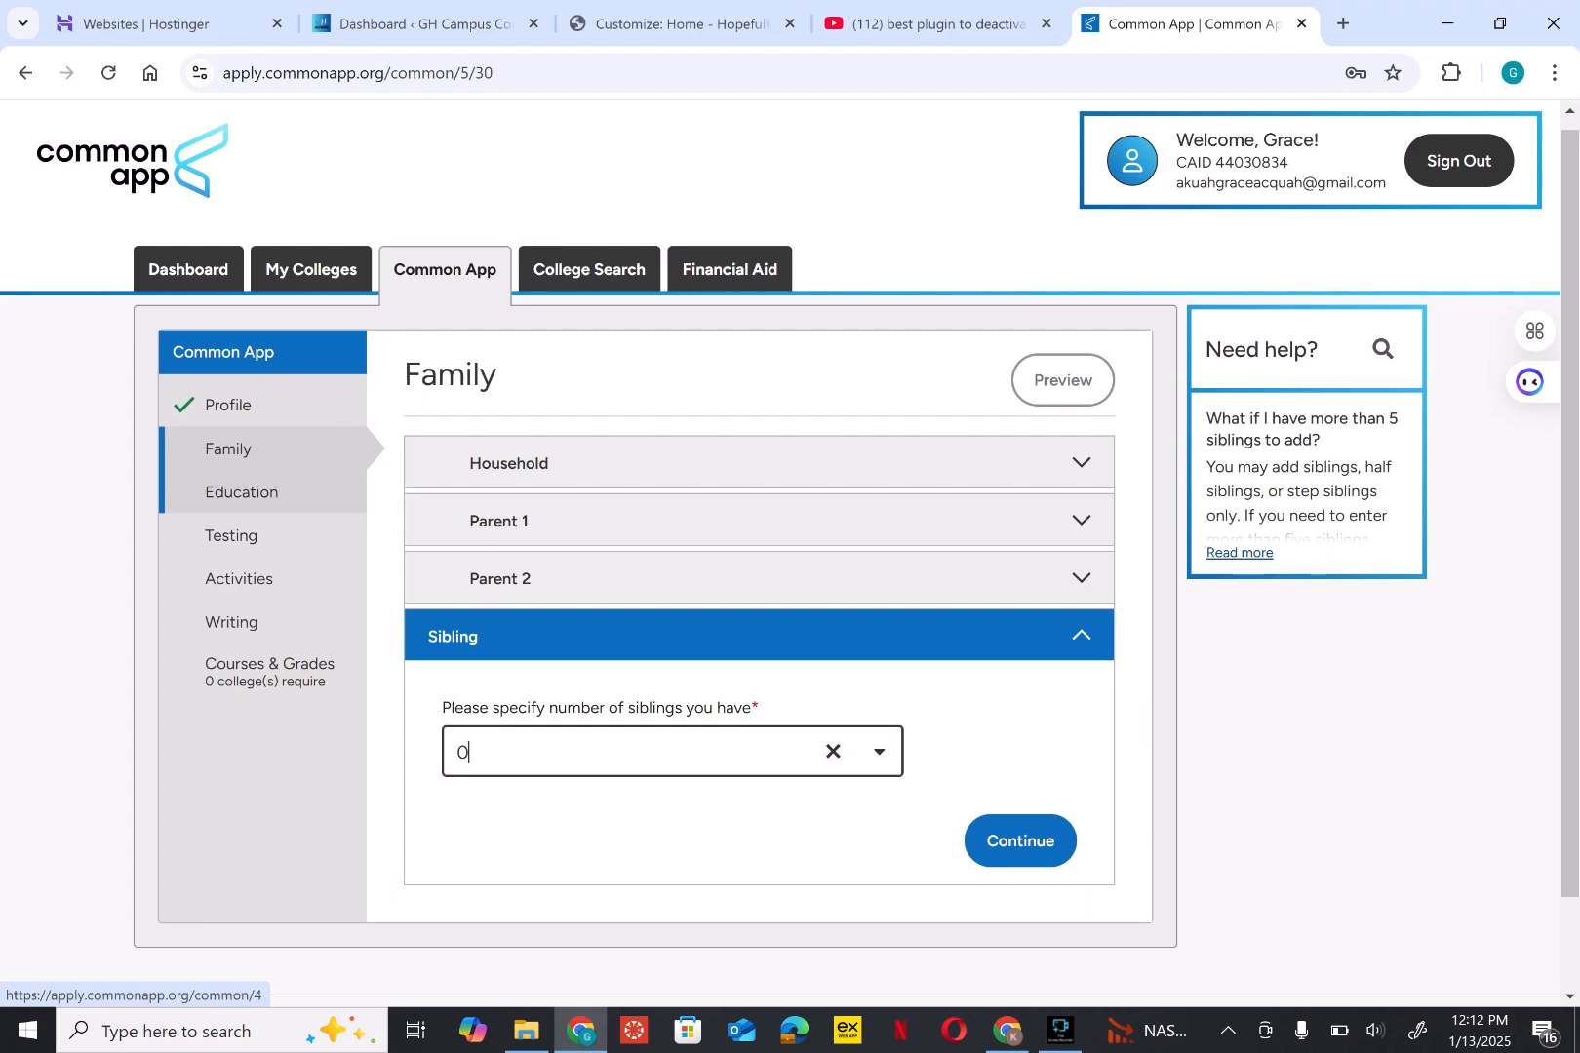
Step: Open the Education section and search the high school lookup by name for "Yaa Asant"
left_click(240, 492)
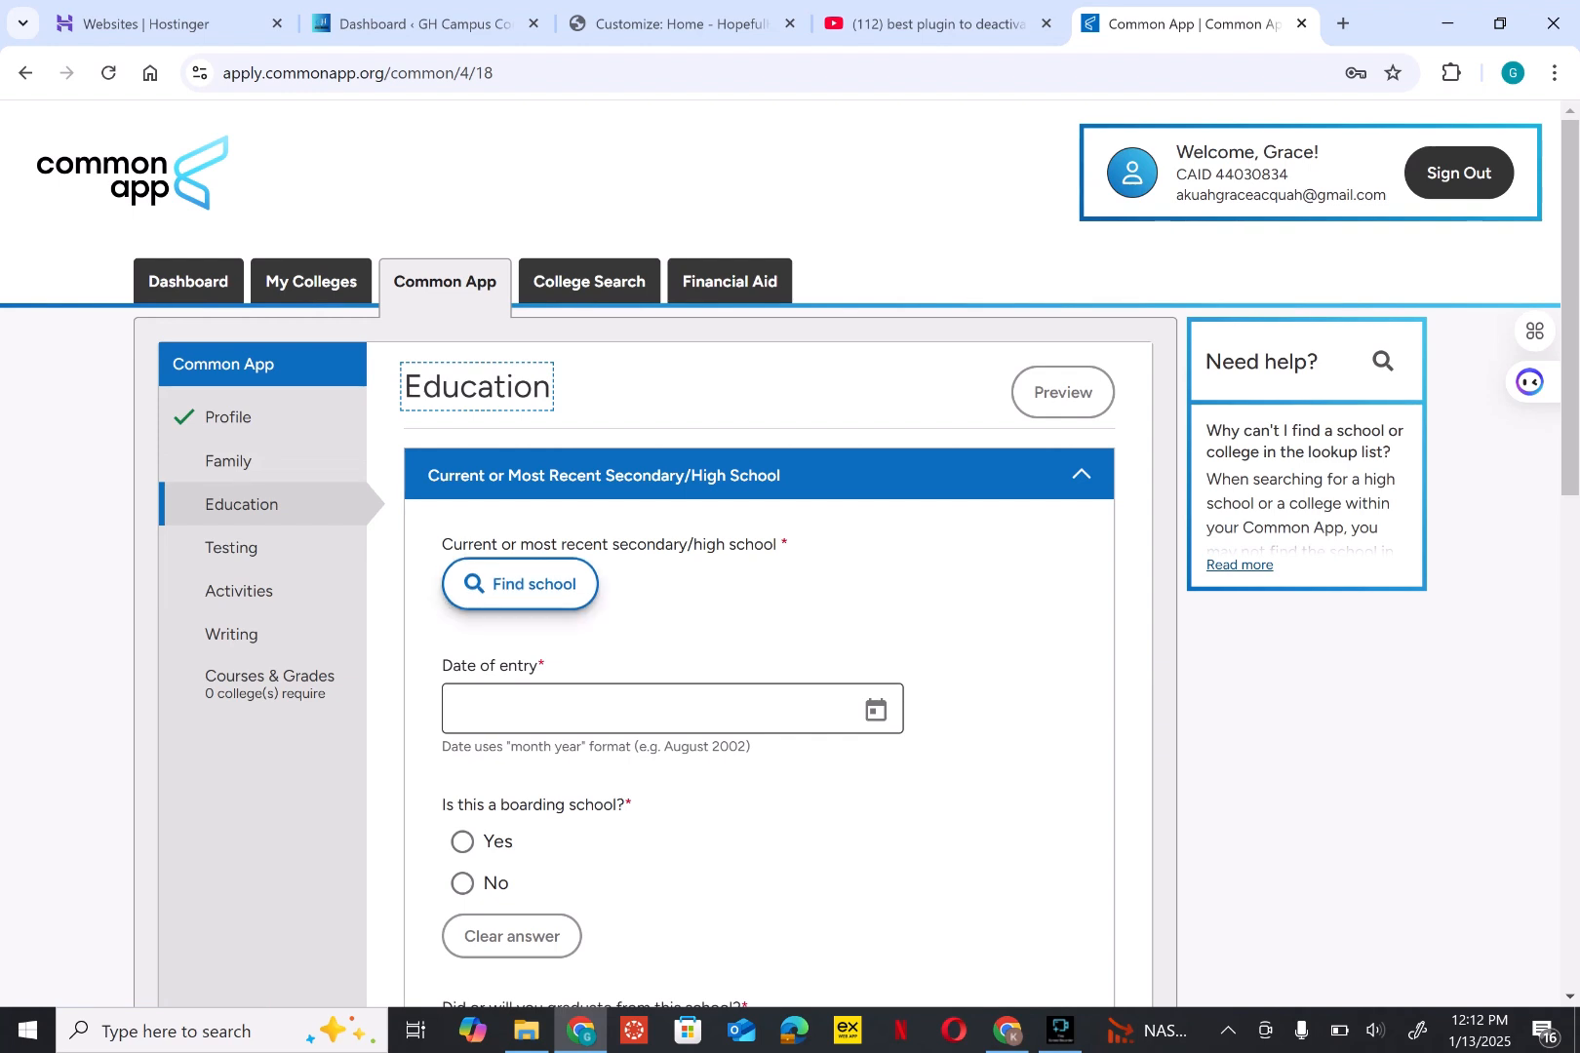
left_click(519, 584)
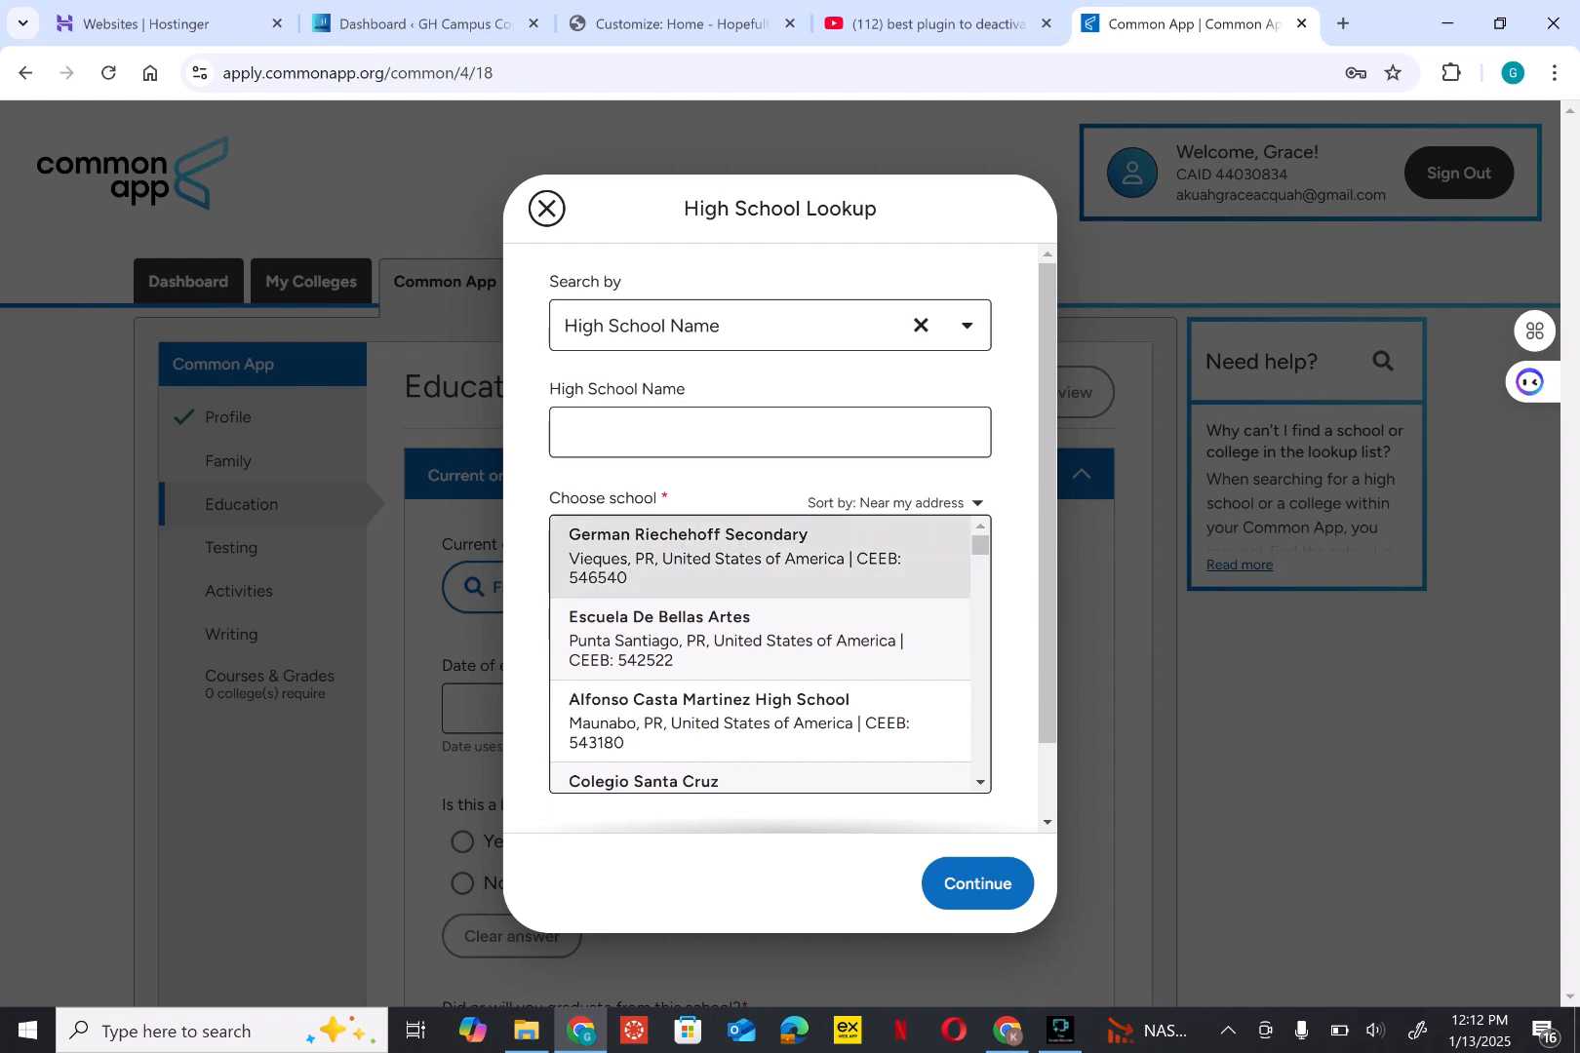
left_click(716, 433)
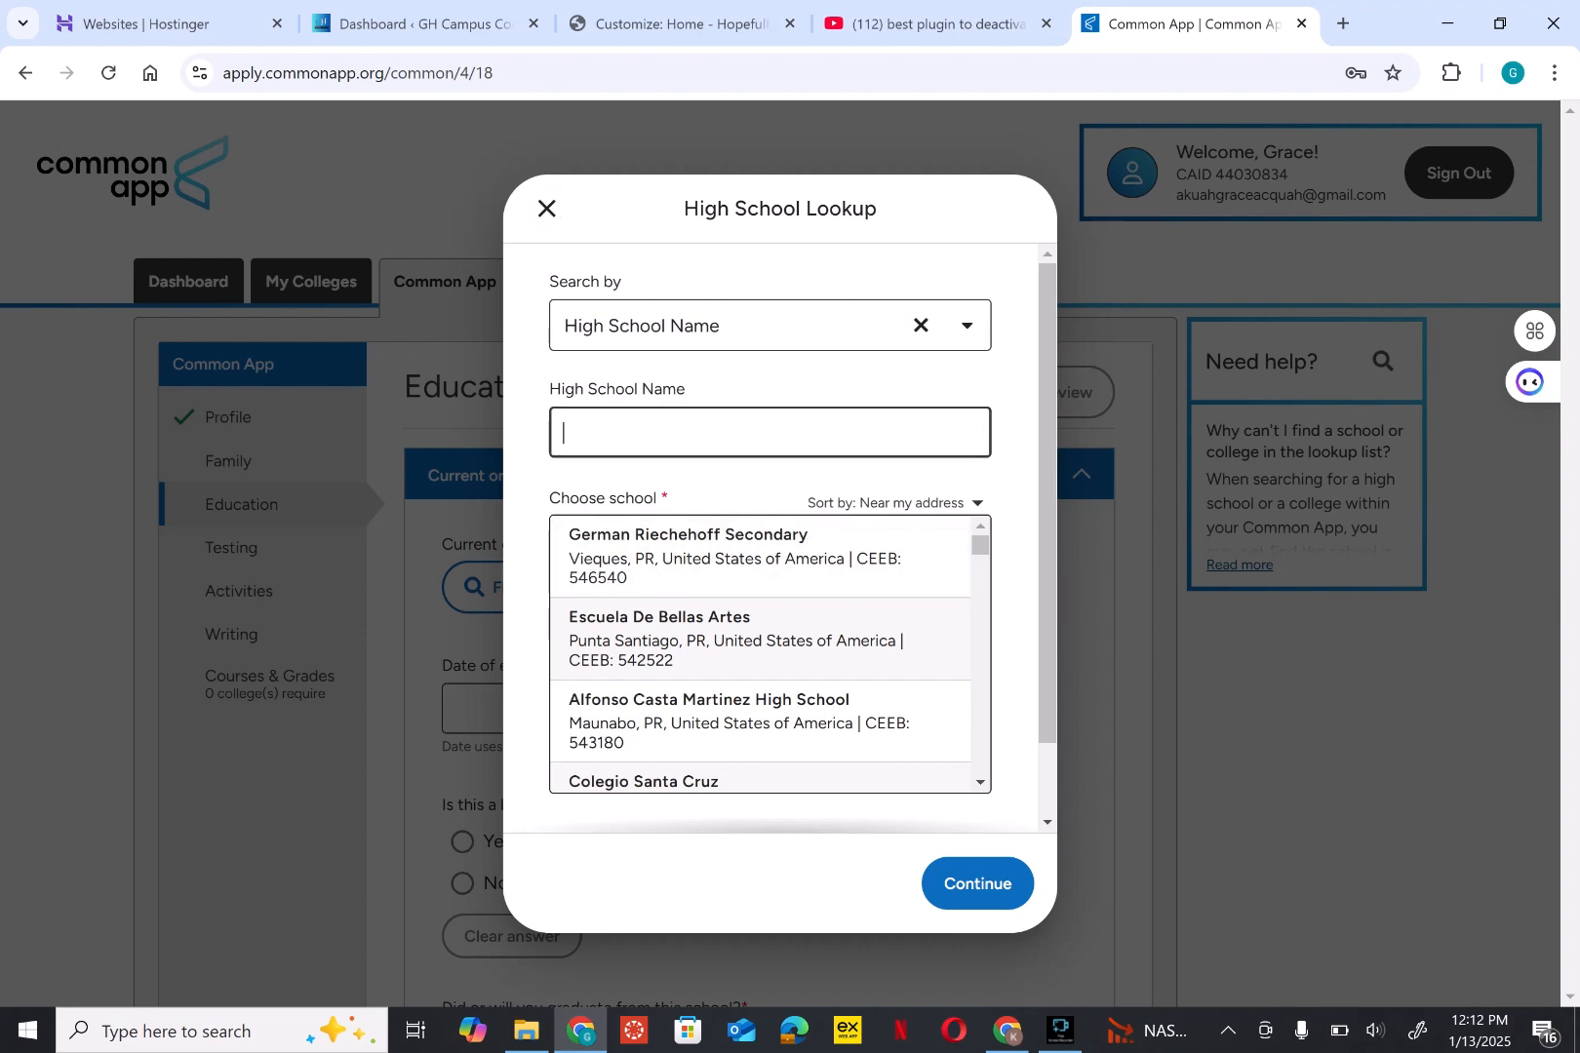
type("Yaa")
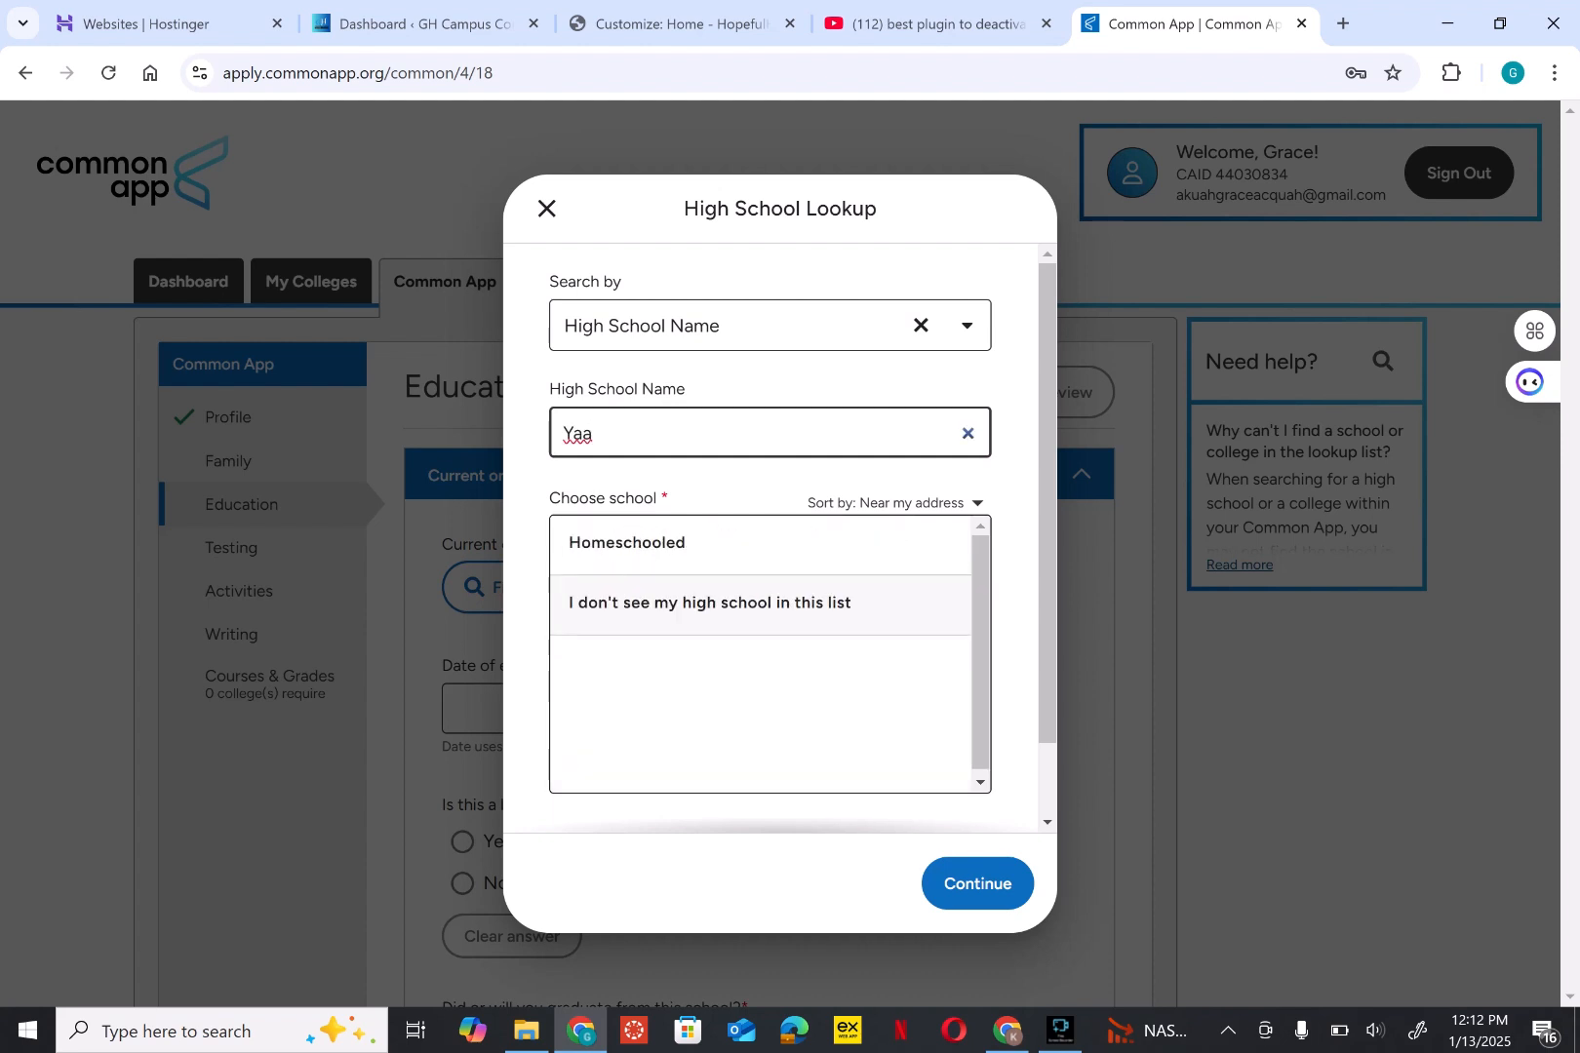
type(" Asant")
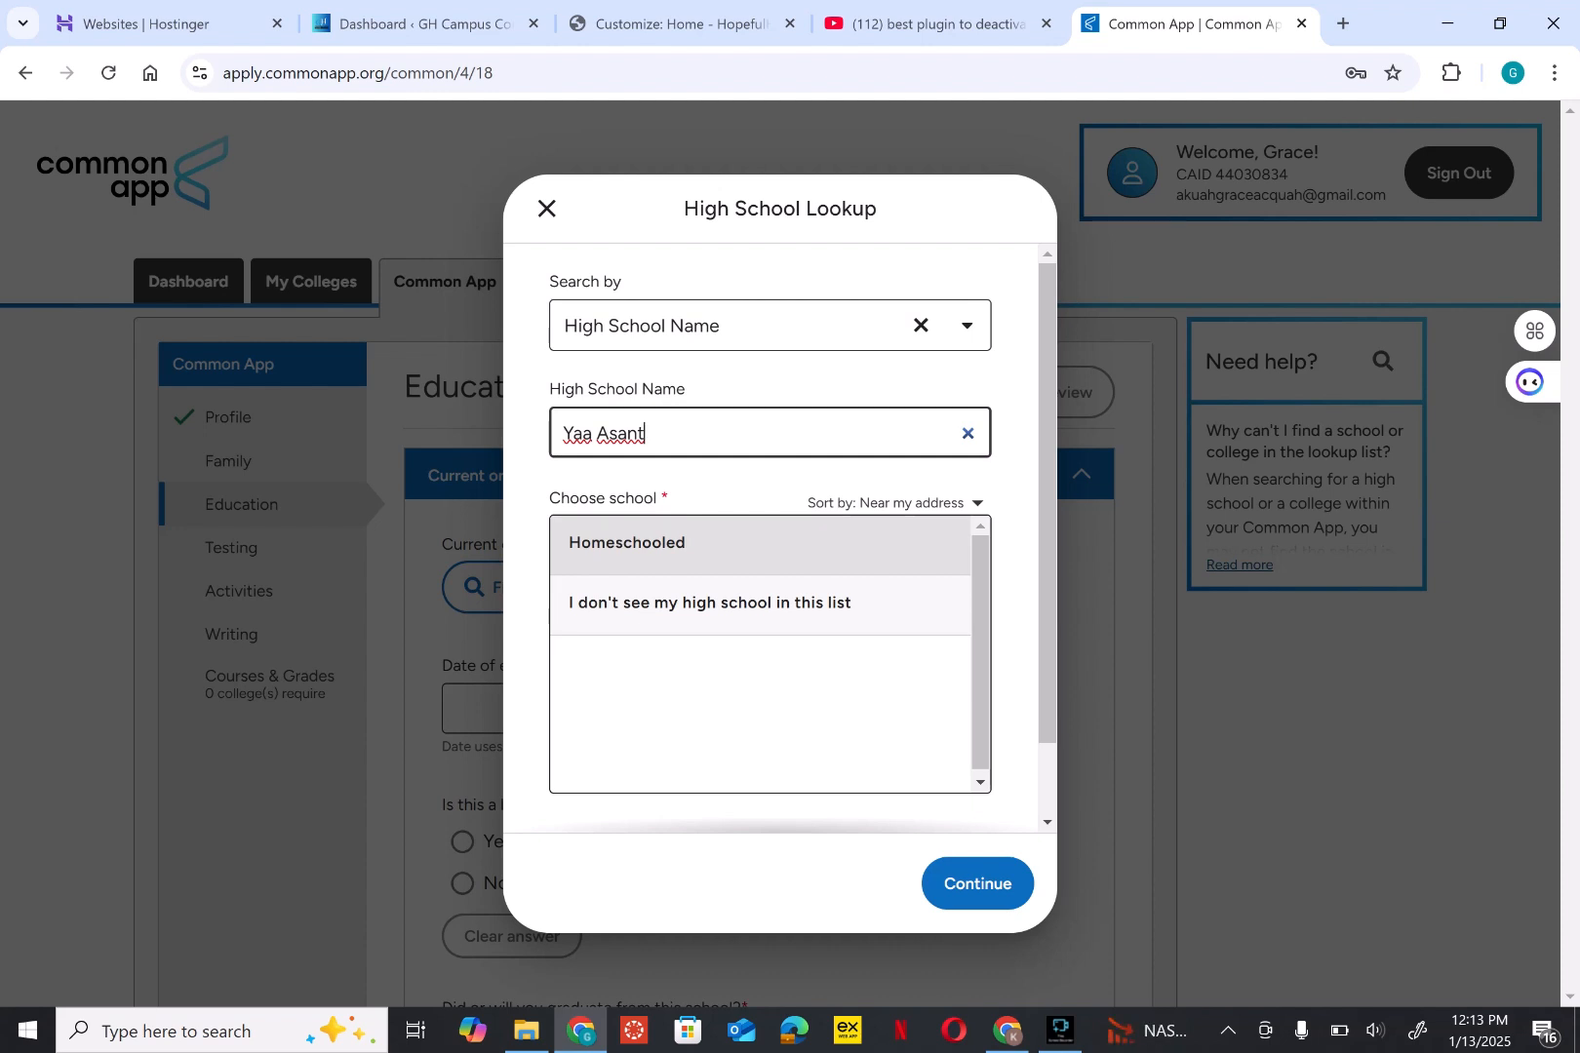
Step: Choose "I don't see my high school in this list" and continue to the manual School Information form
key("Down")
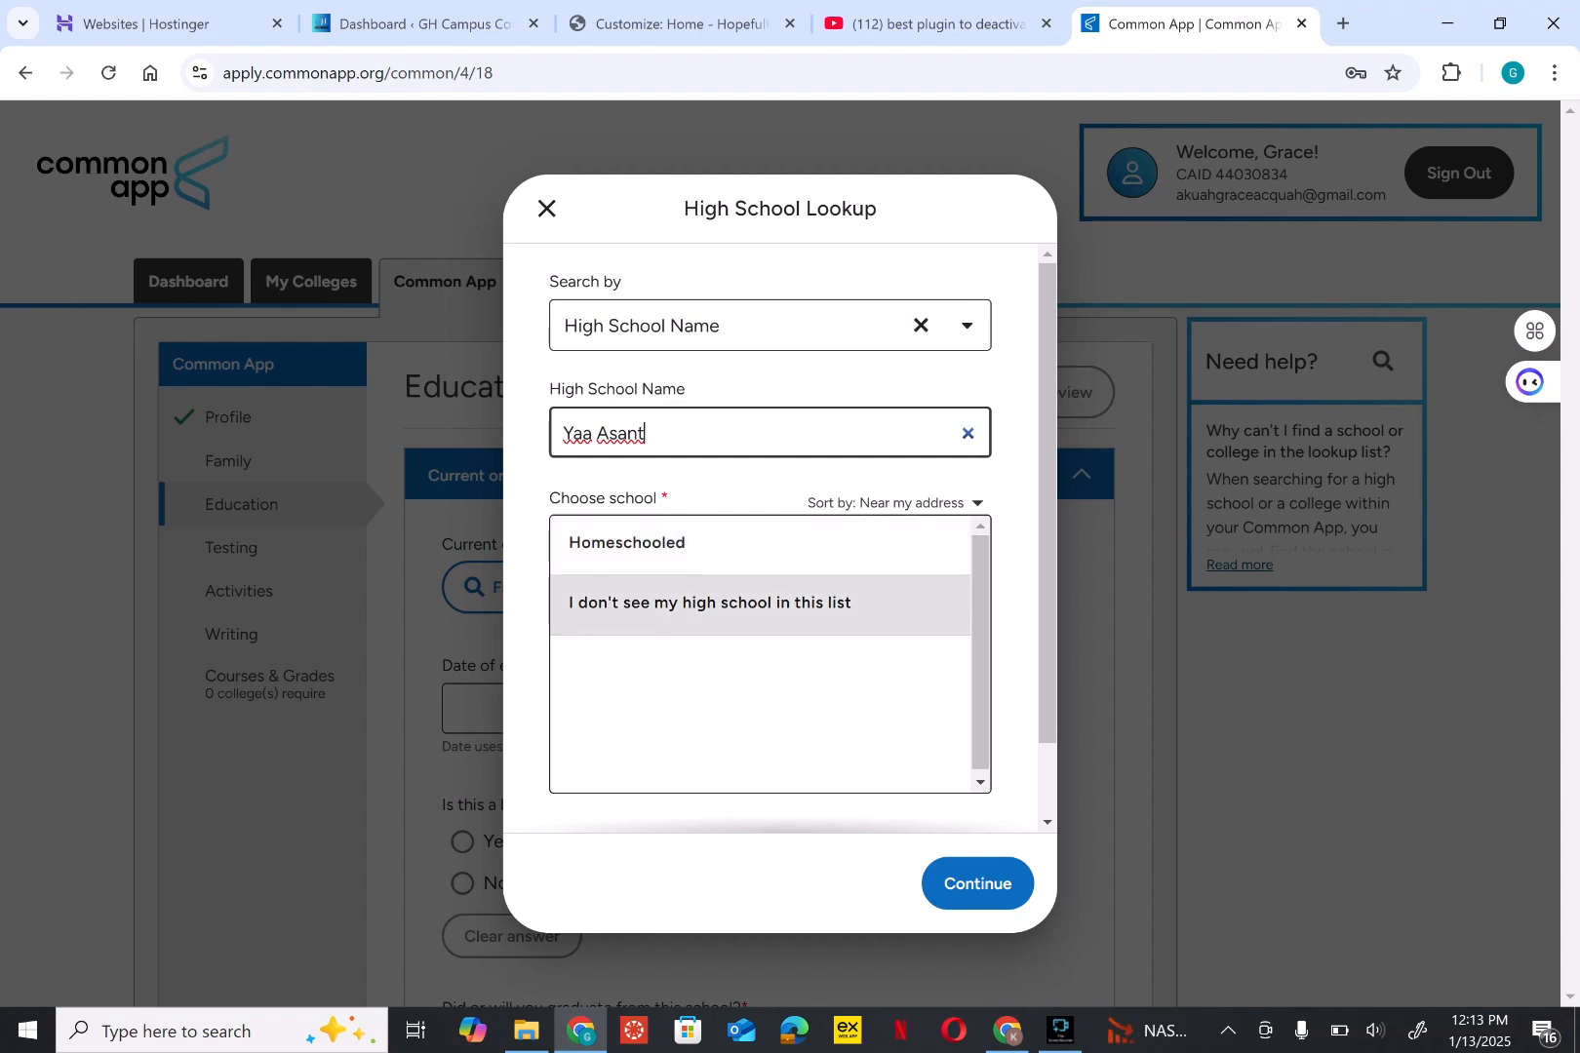
key("Up")
key("Down")
left_click(761, 605)
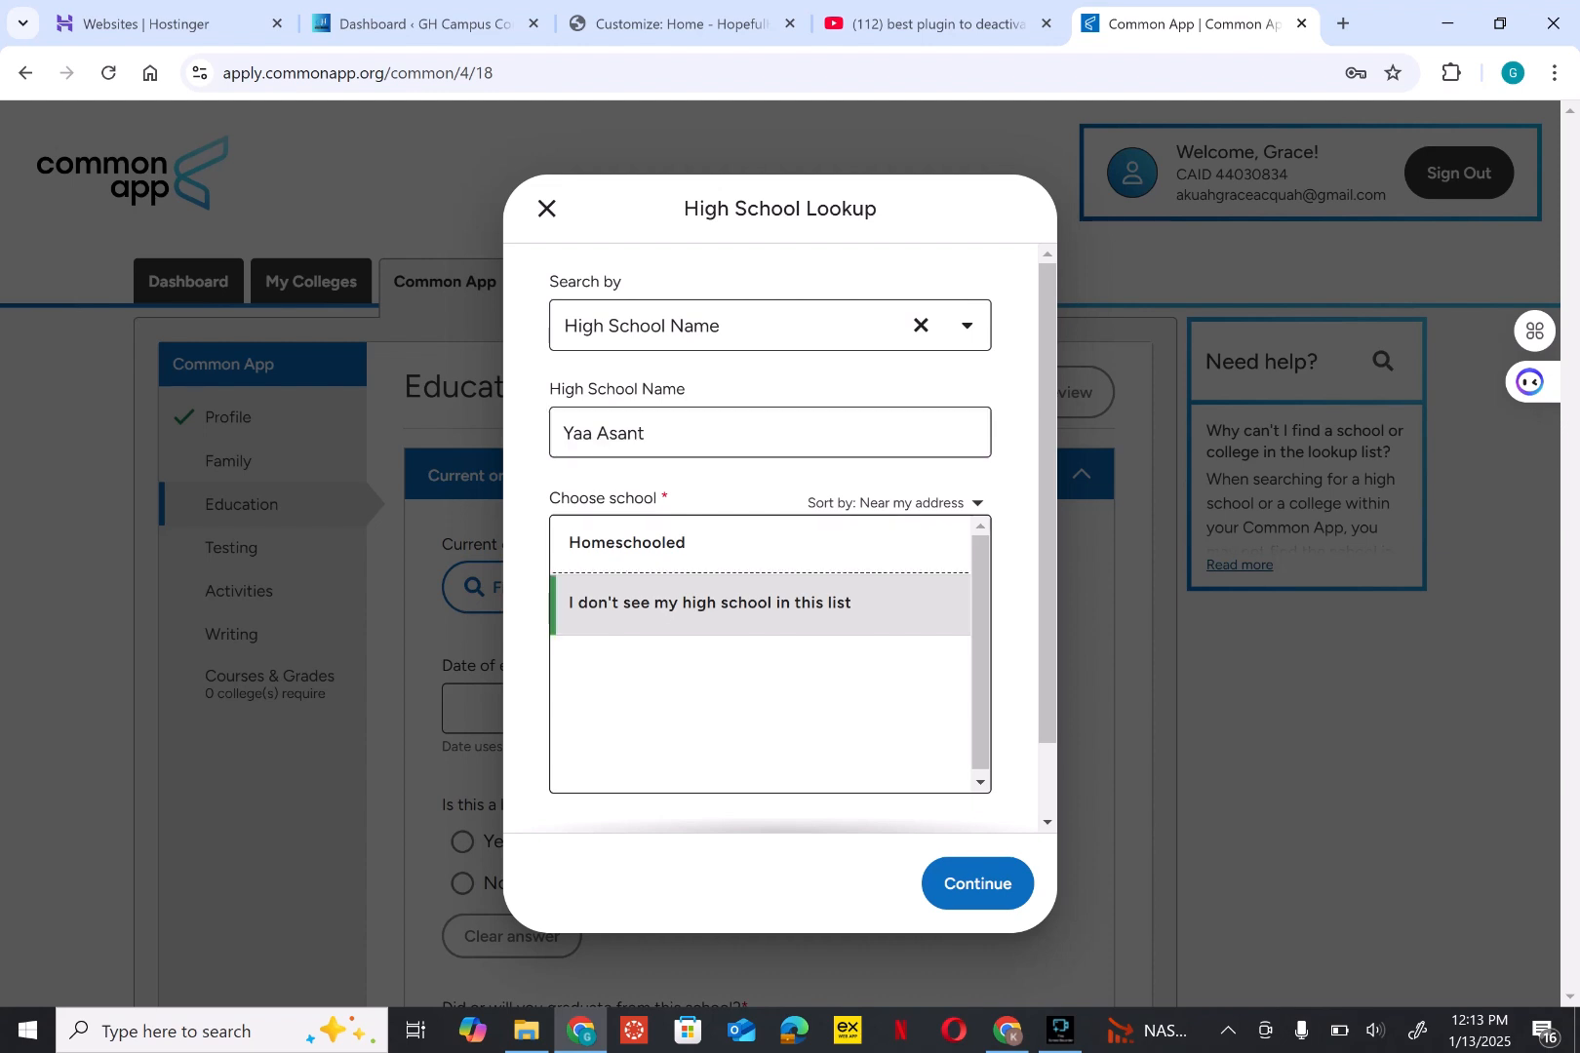
left_click(977, 882)
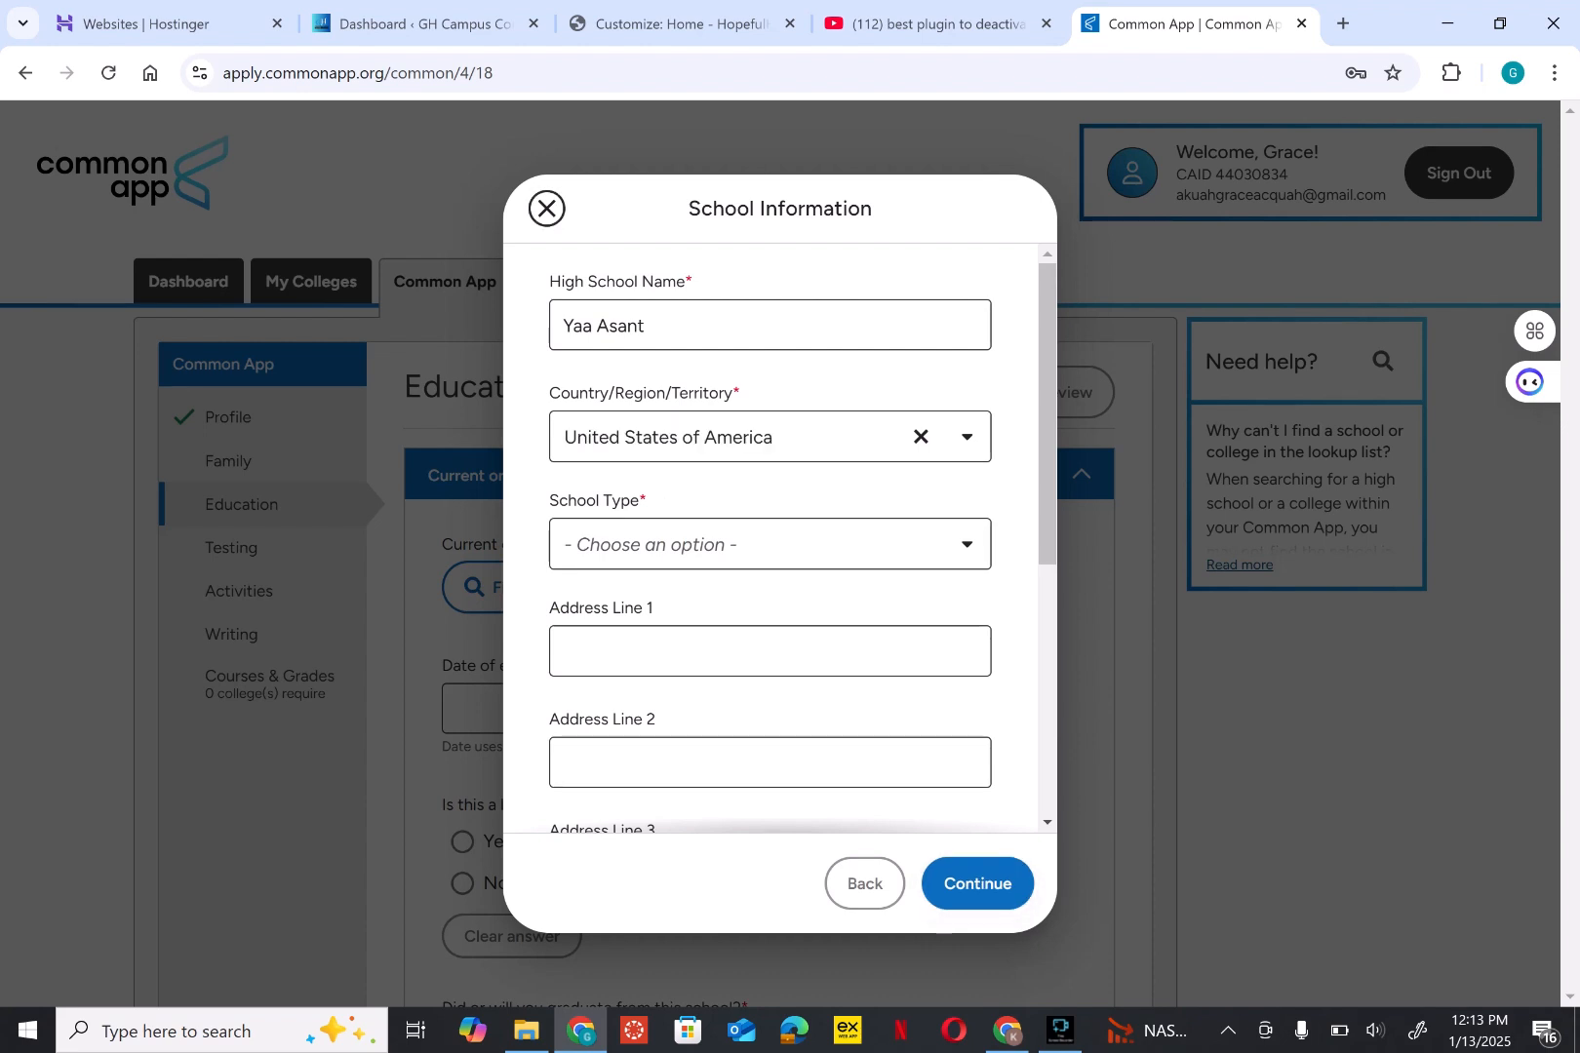
Step: Complete the high school name as "Yaa Asantewaa Girls" in the School Information form
left_click(646, 325)
type("a")
key("BackSpace")
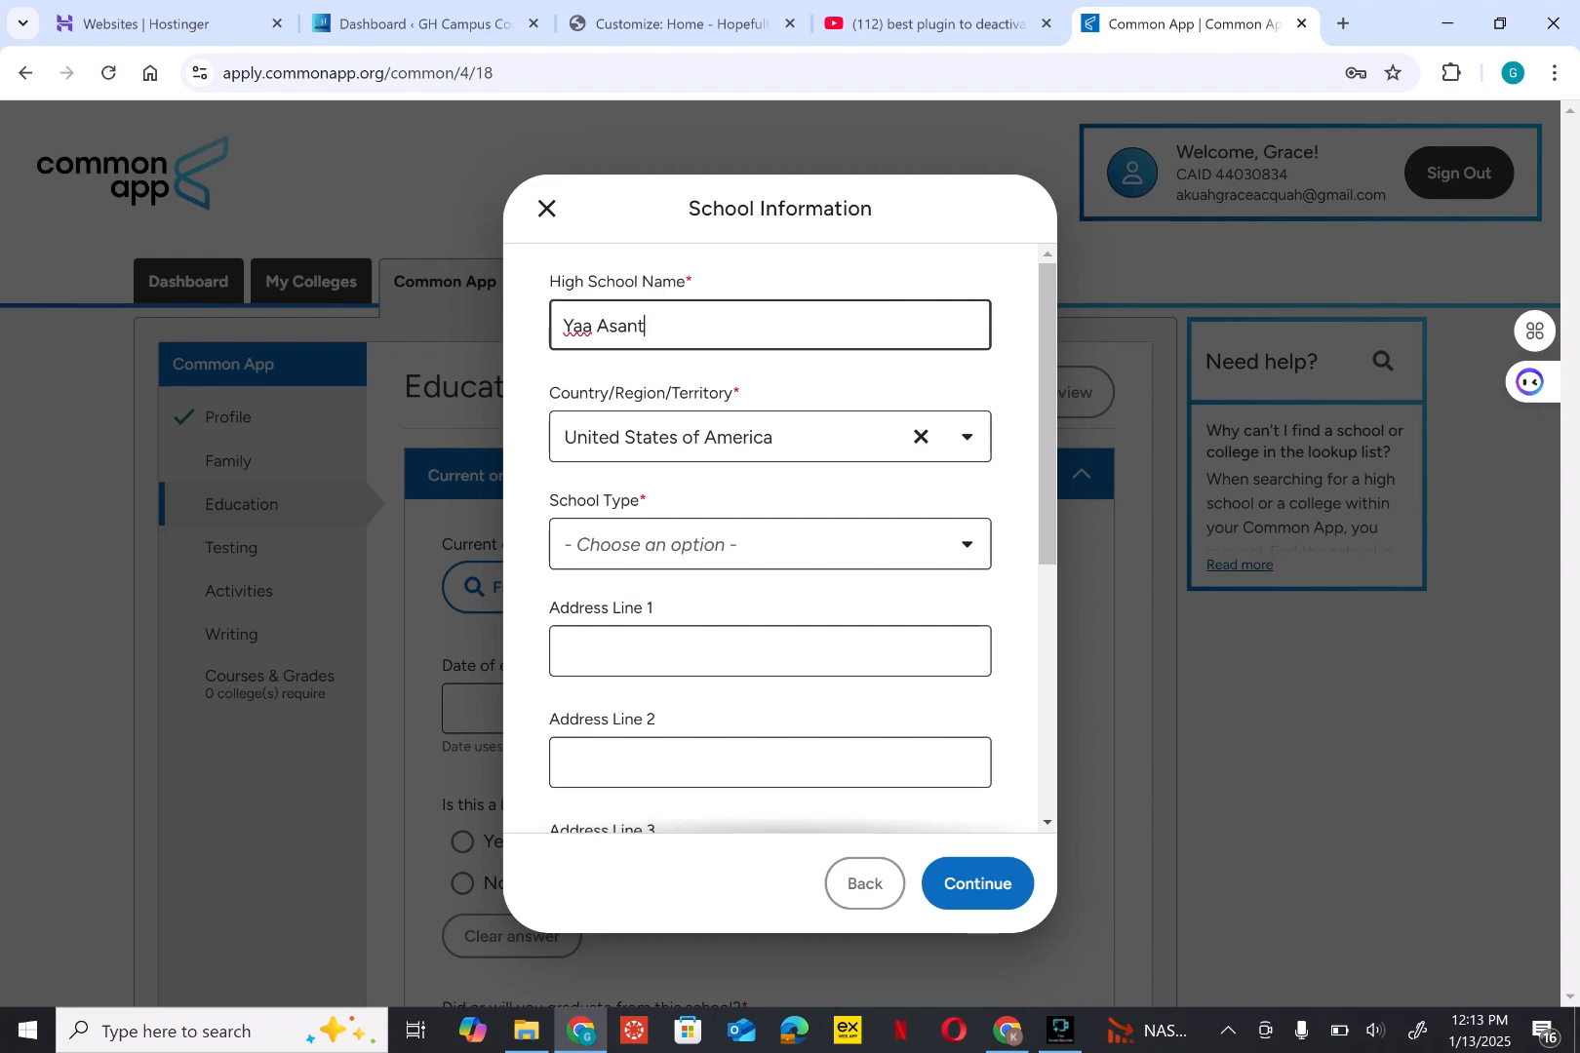
type("ewaa Hi")
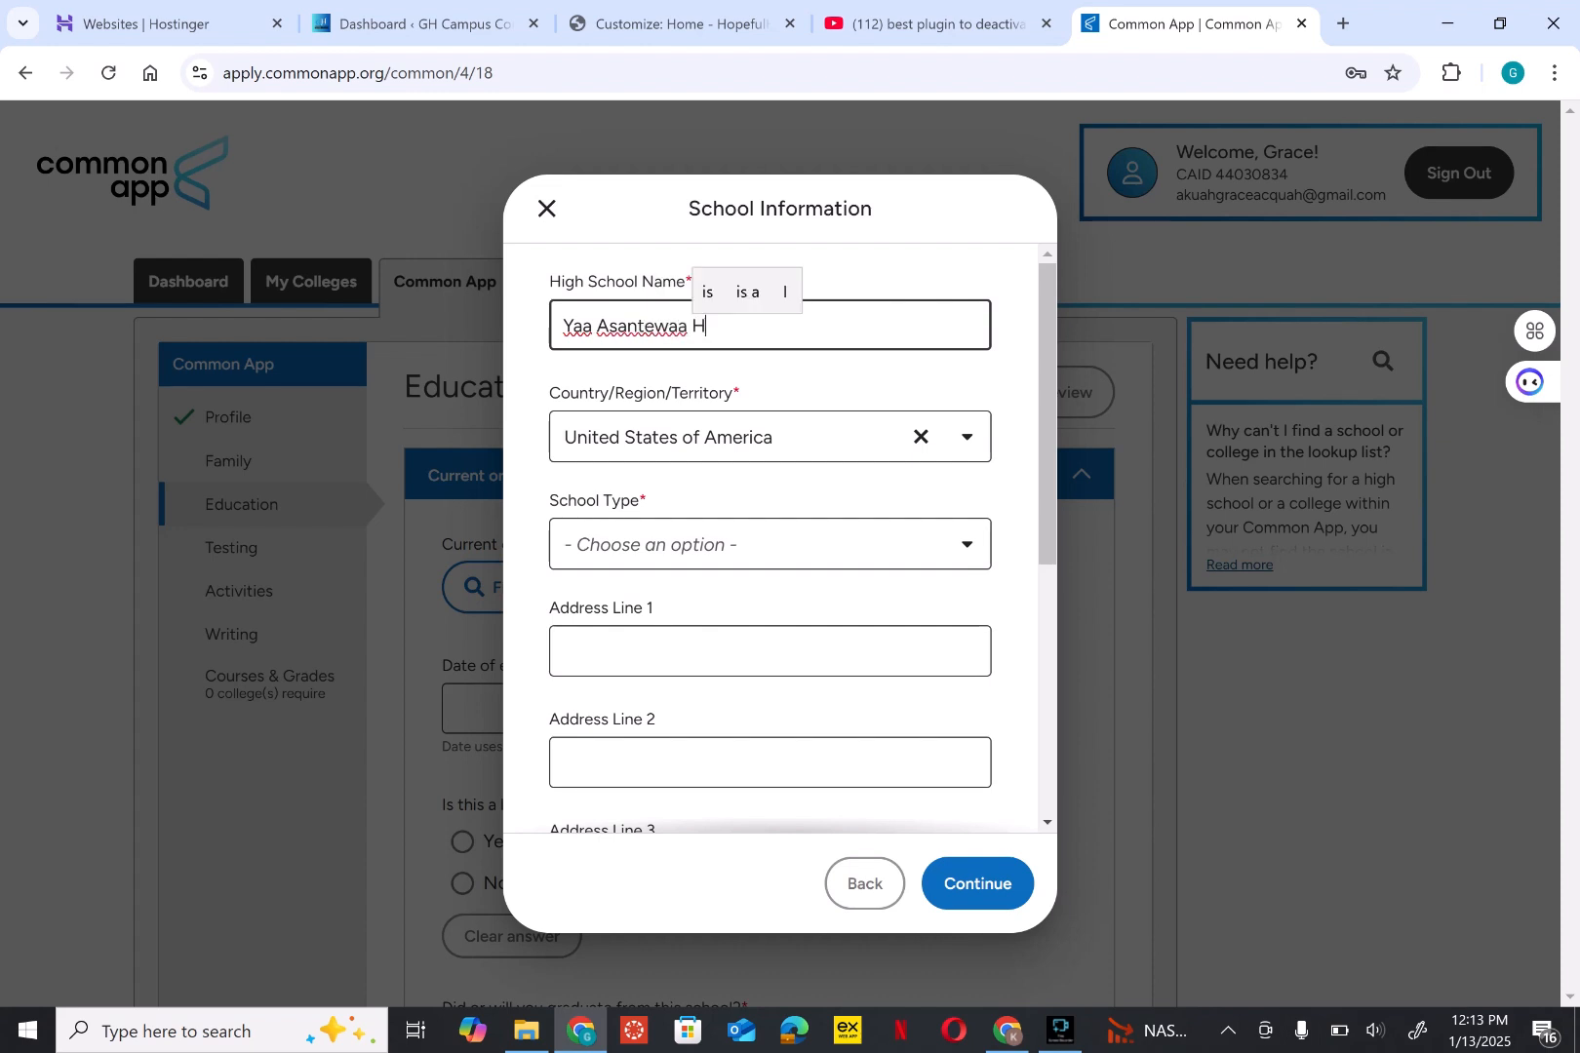
key("BackSpace")
key("BackSpace")
type("Girls")
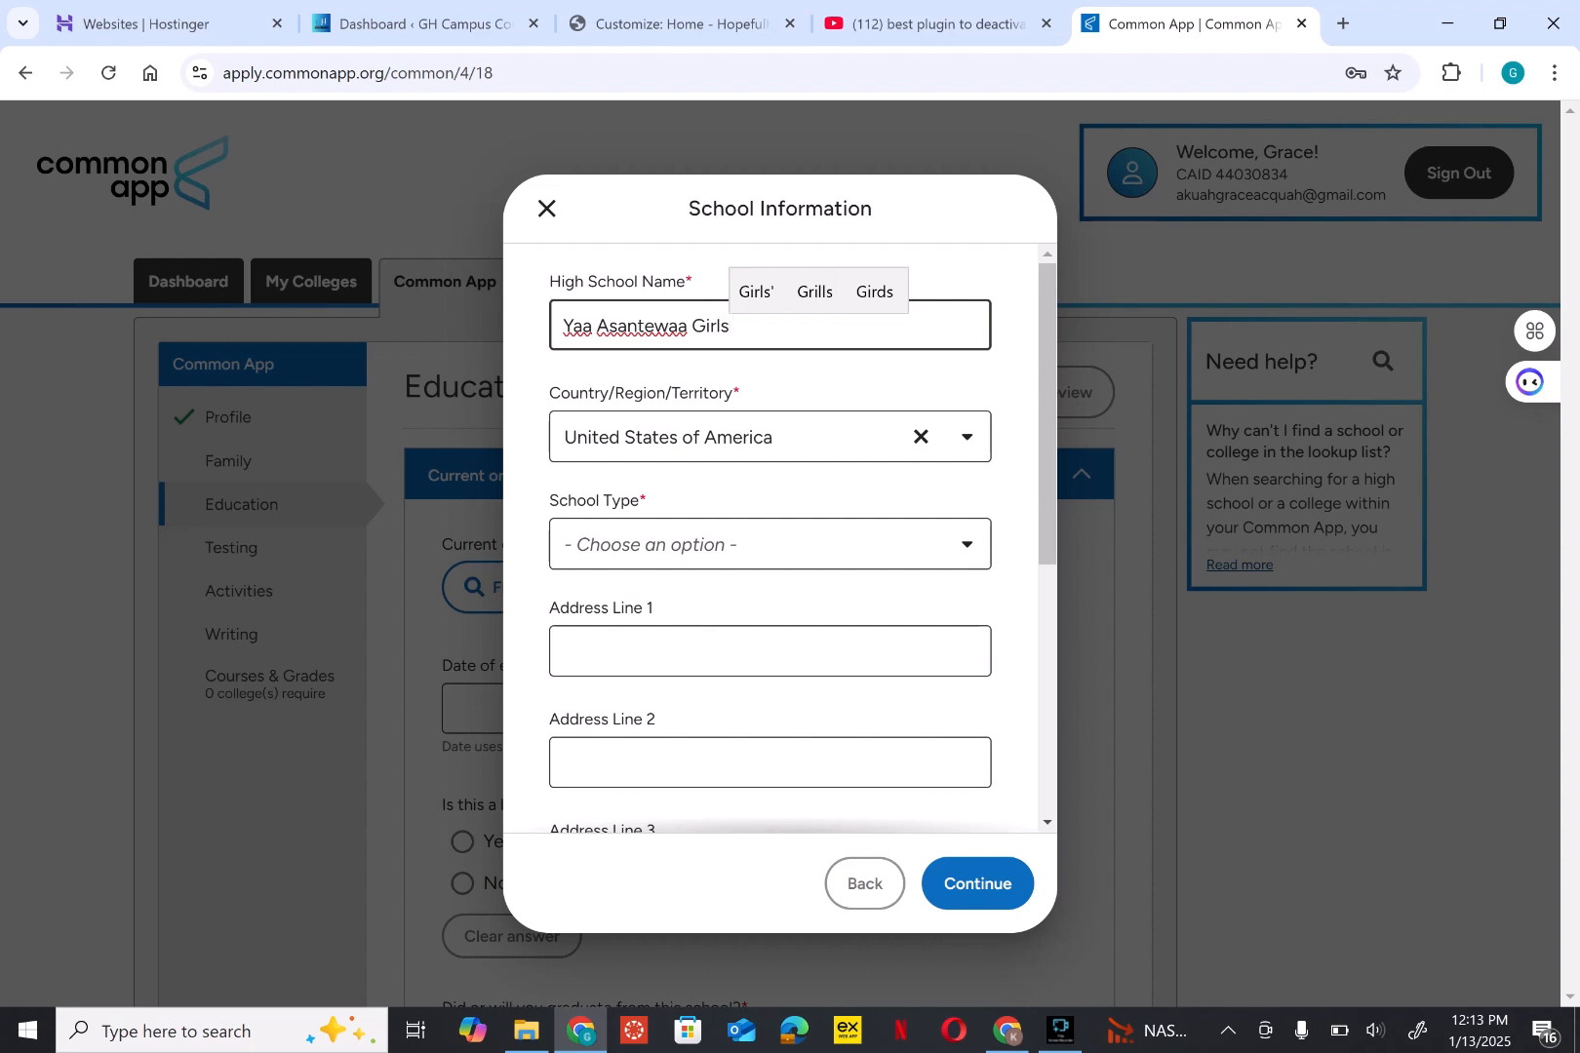
Step: Set the school's country/region/territory to Ghana
left_click(772, 436)
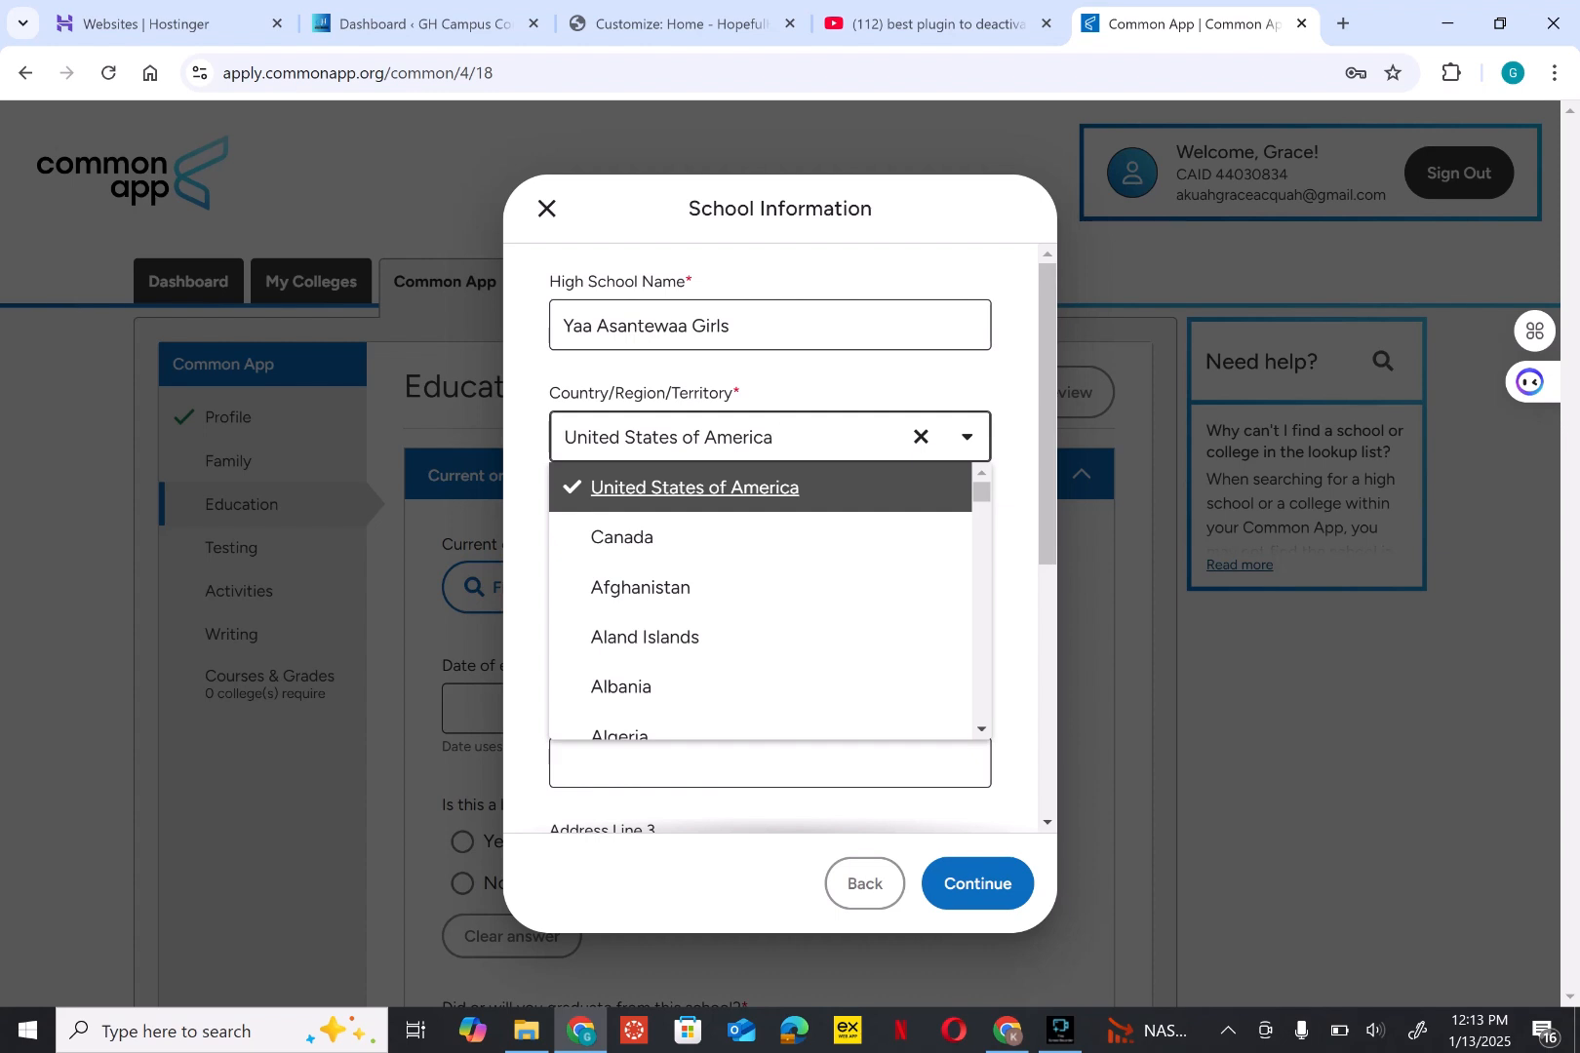
type("g")
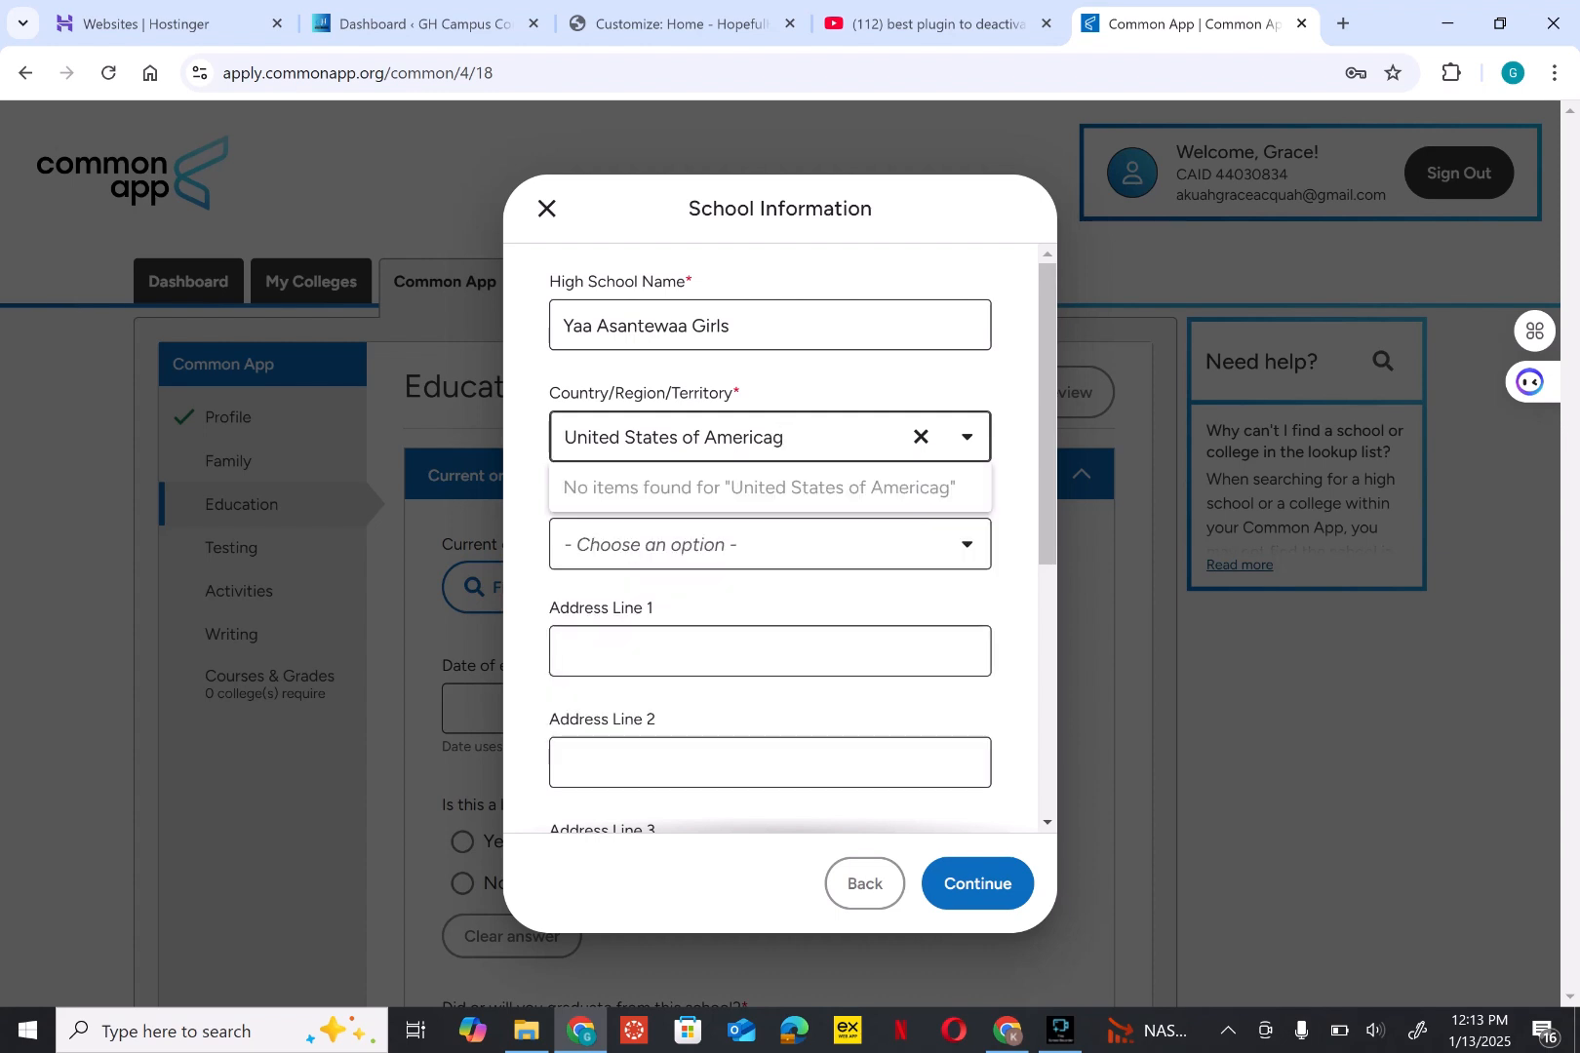
key("BackSpace")
key("BackSpace")
key("BackSpace")
key("BackSpace")
key("BackSpace")
key("BackSpace")
key("BackSpace")
key("BackSpace")
key("BackSpace")
key("BackSpace")
key("BackSpace")
key("BackSpace")
key("BackSpace")
key("BackSpace")
key("BackSpace")
key("BackSpace")
key("BackSpace")
key("BackSpace")
key("BackSpace")
key("BackSpace")
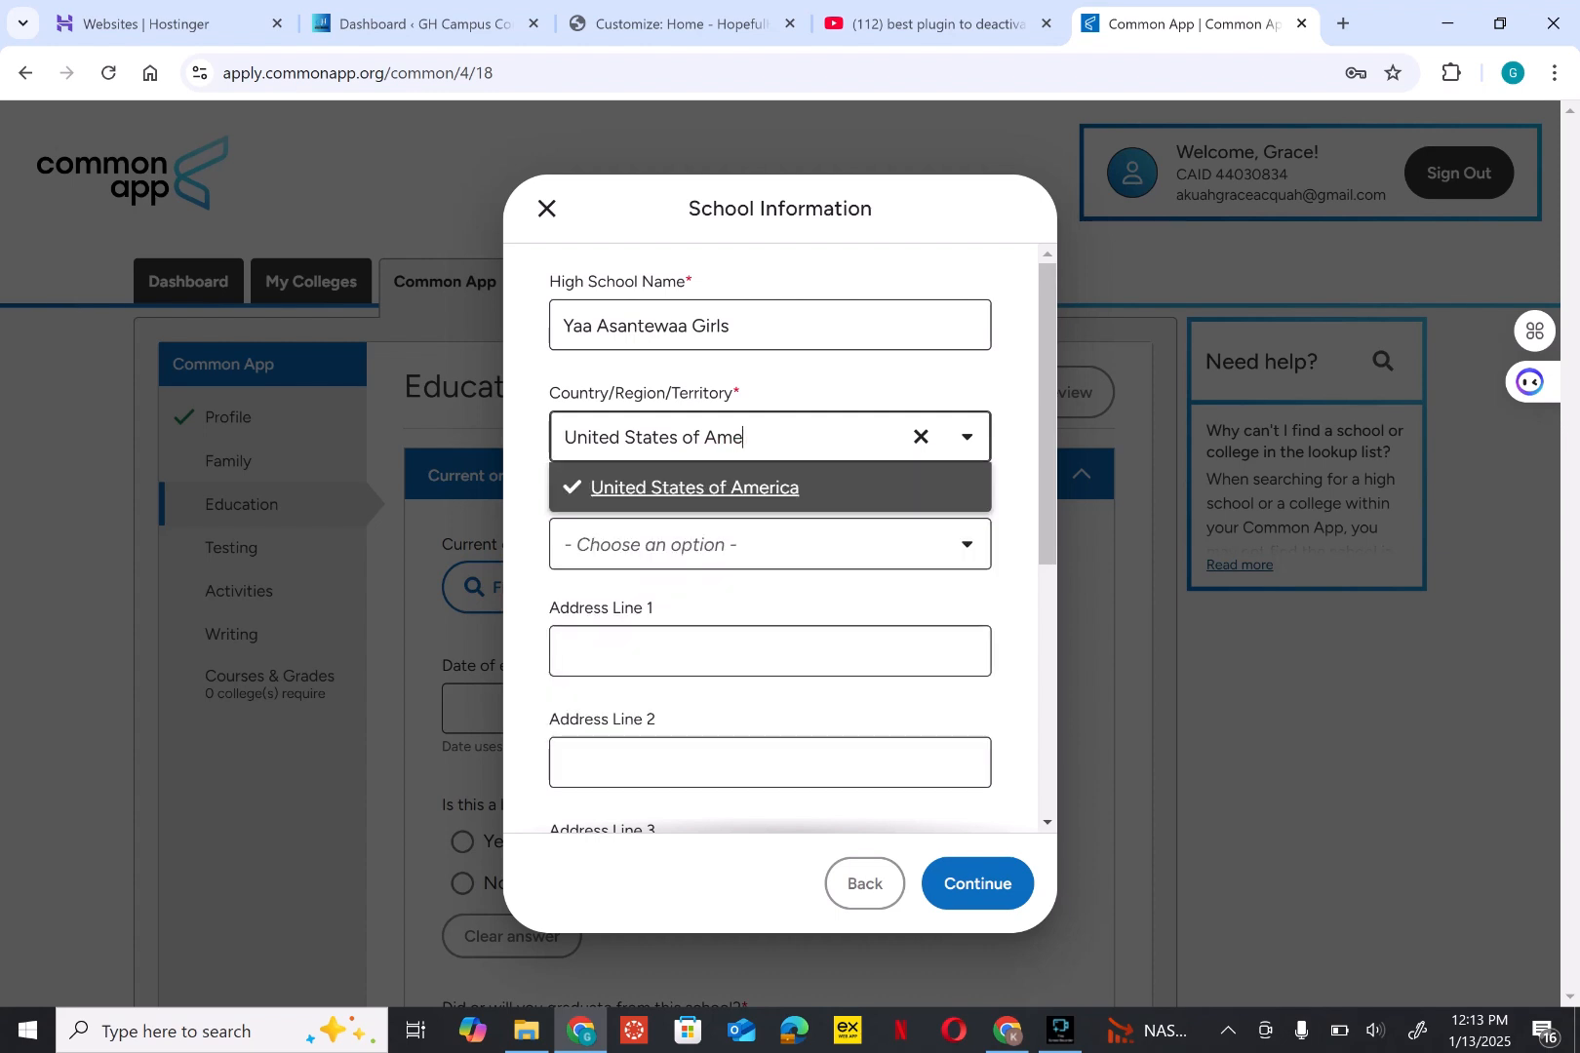
key("BackSpace")
key("BackSpace")
type("gh")
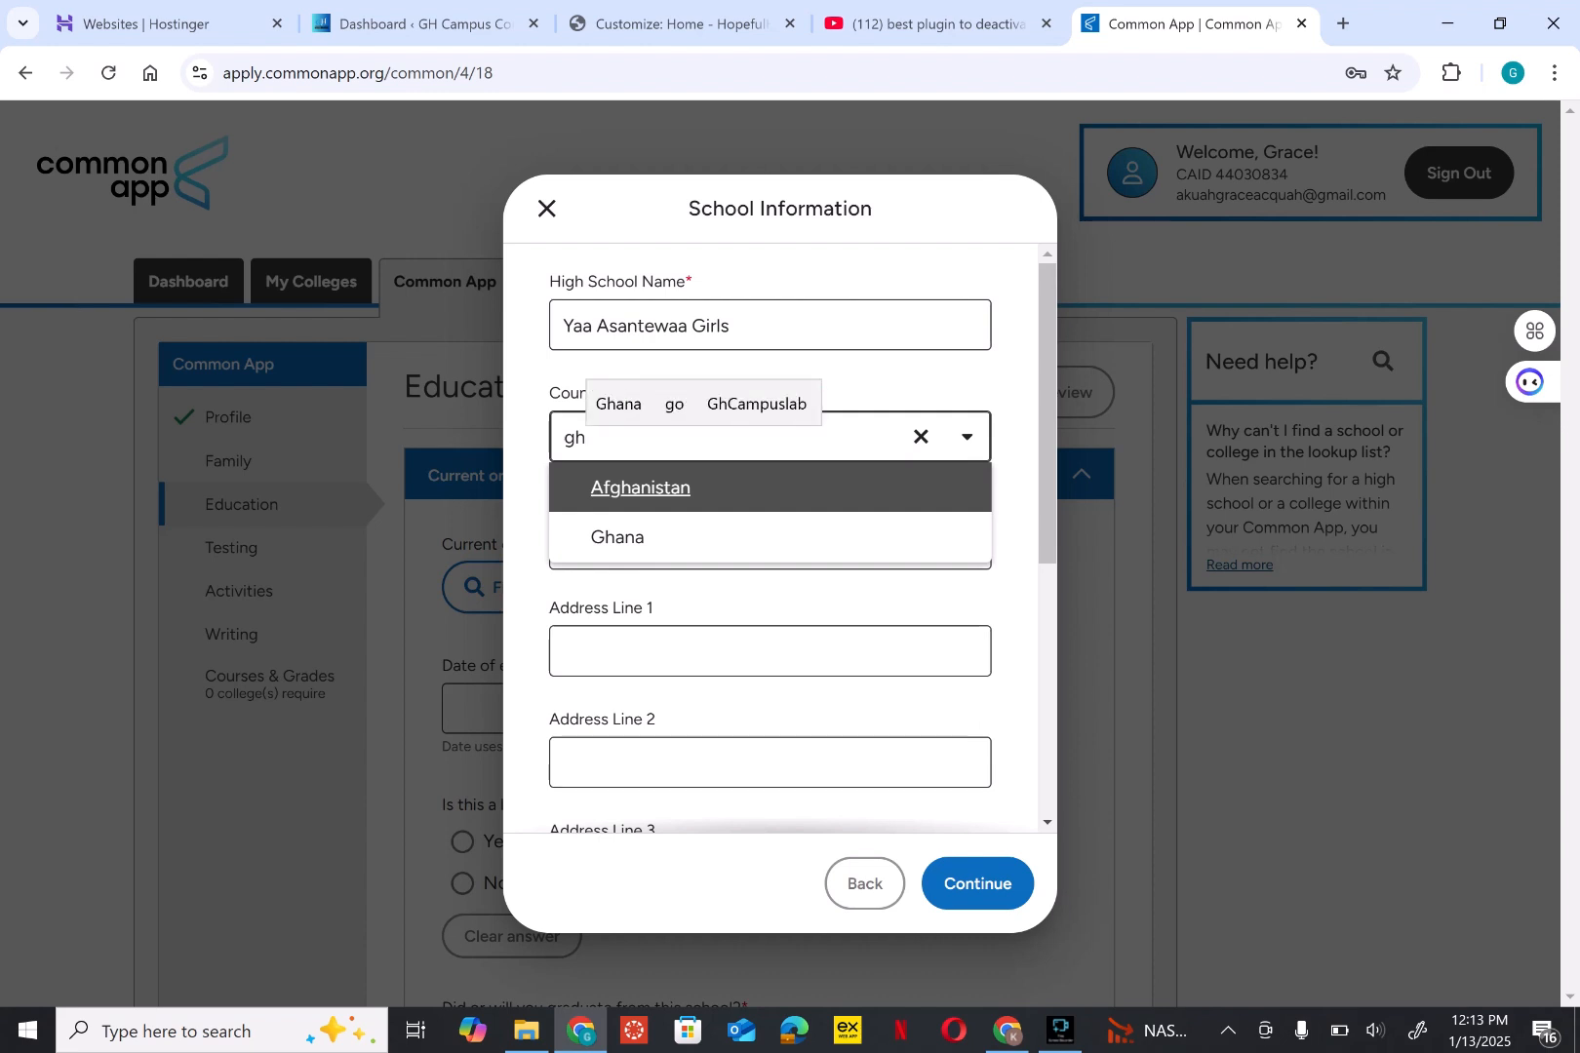
key("Down")
key("Return")
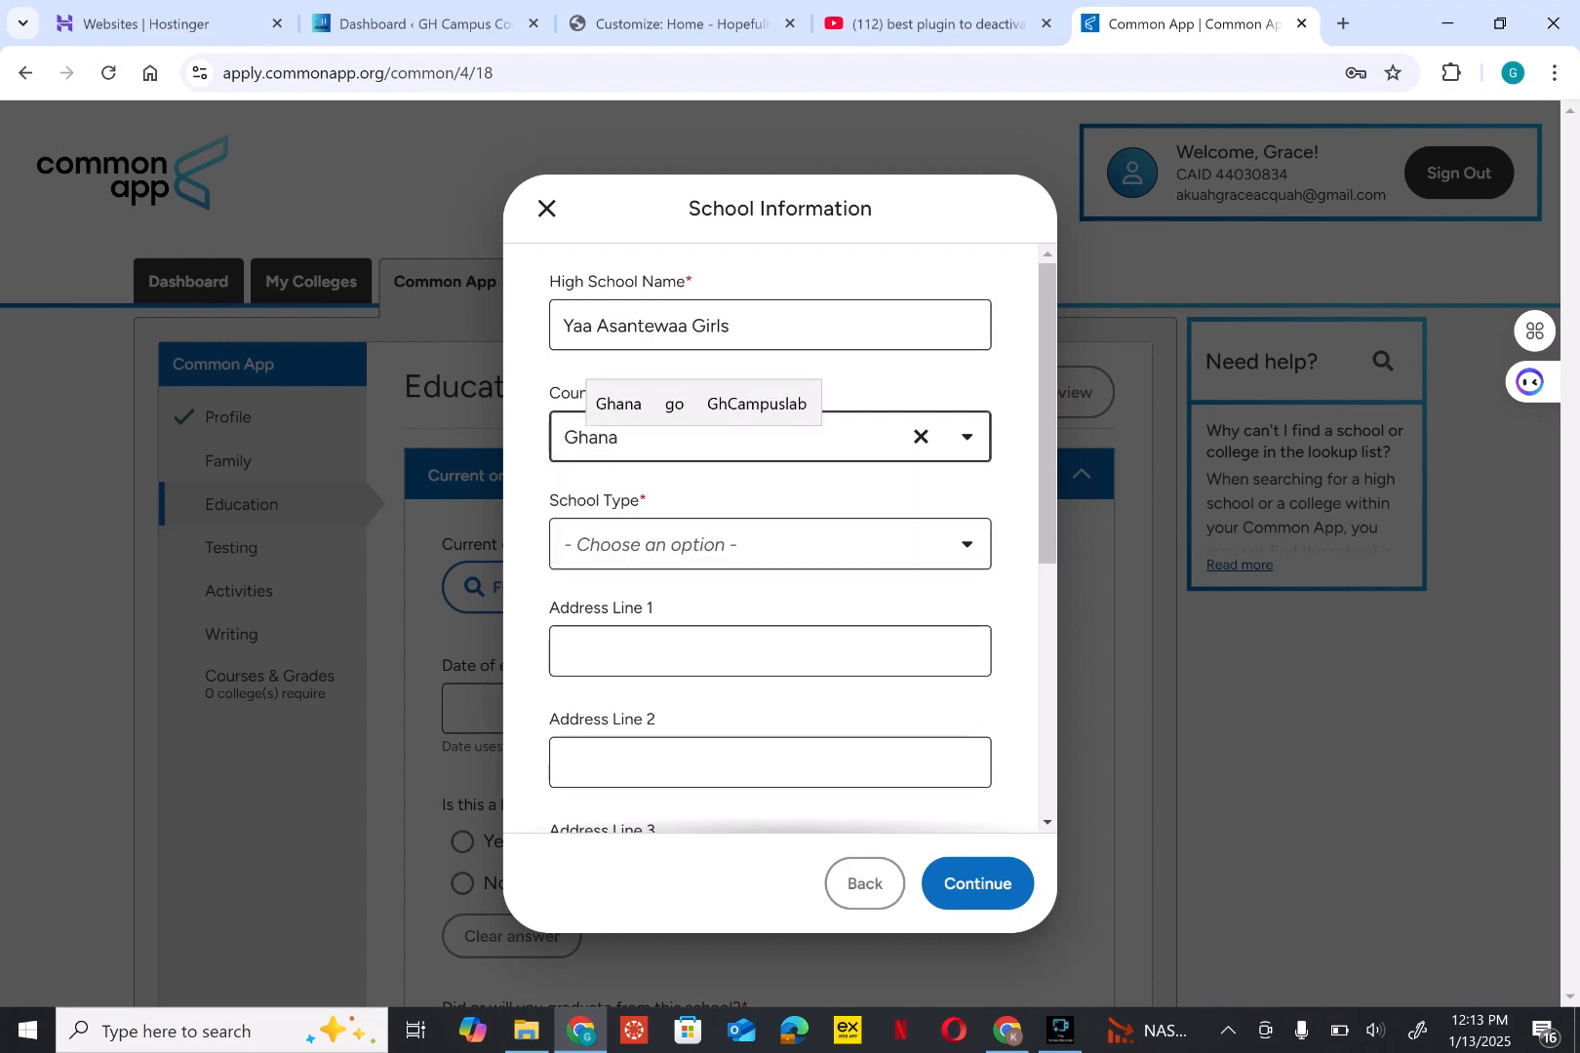
Step: Look through the school type choices and set the school type to Public
left_click(771, 544)
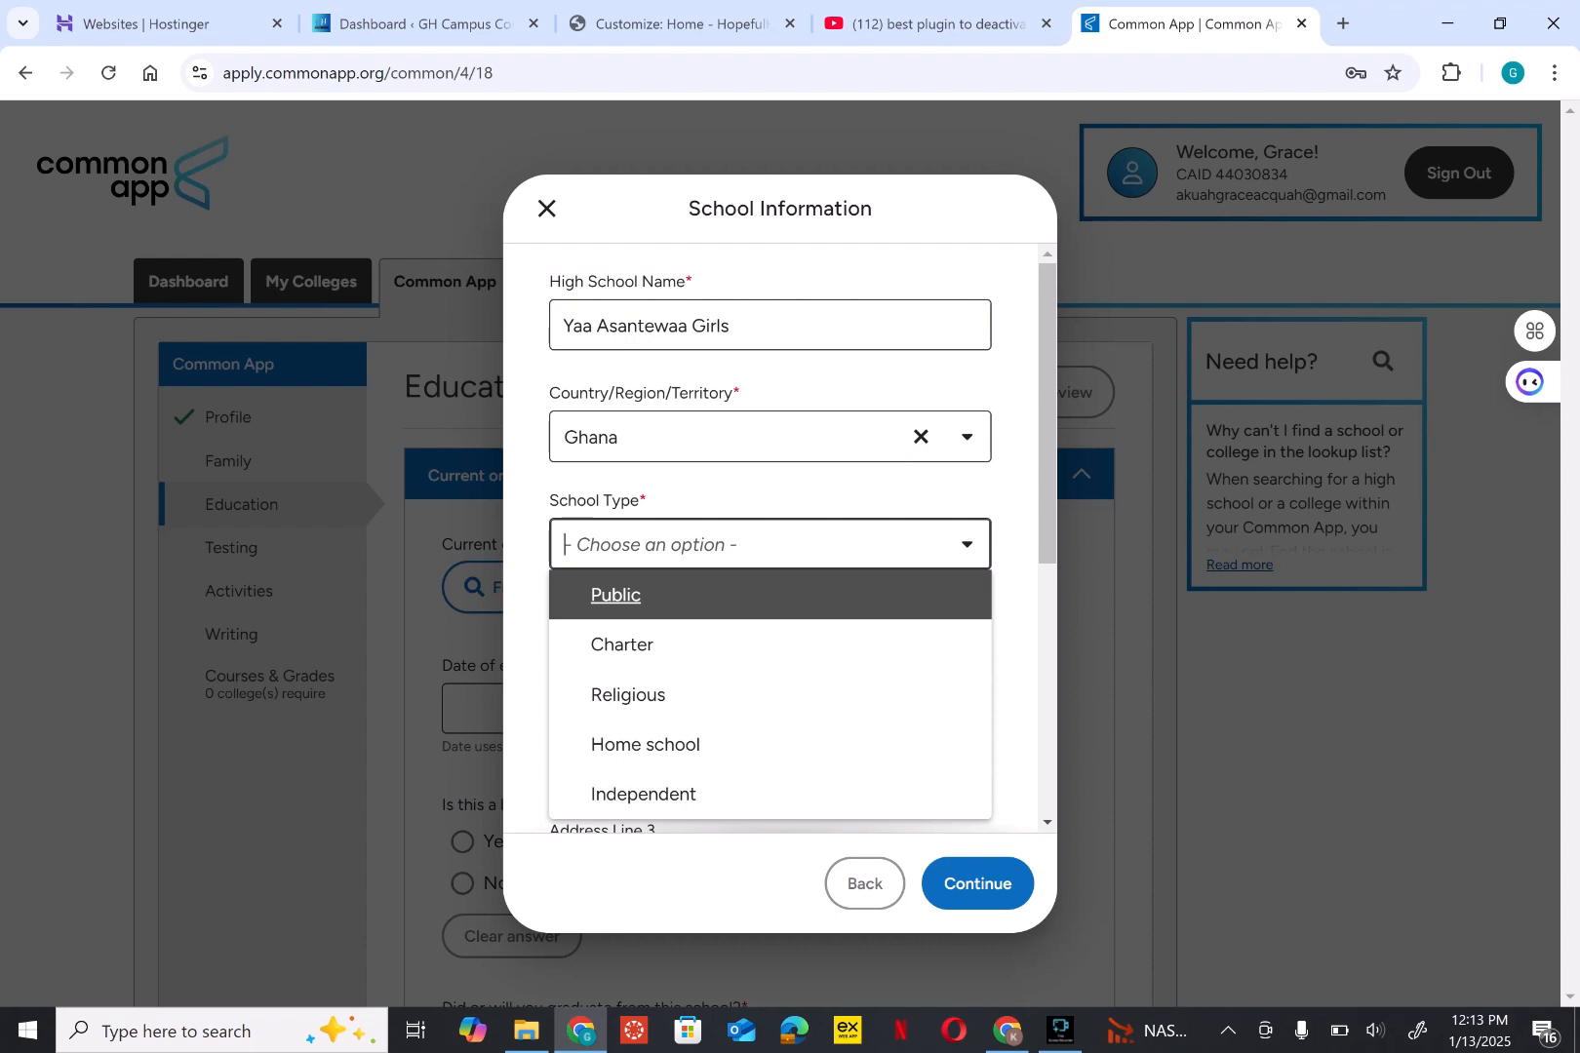
key("Down")
key("Down")
key("Down")
key("Down")
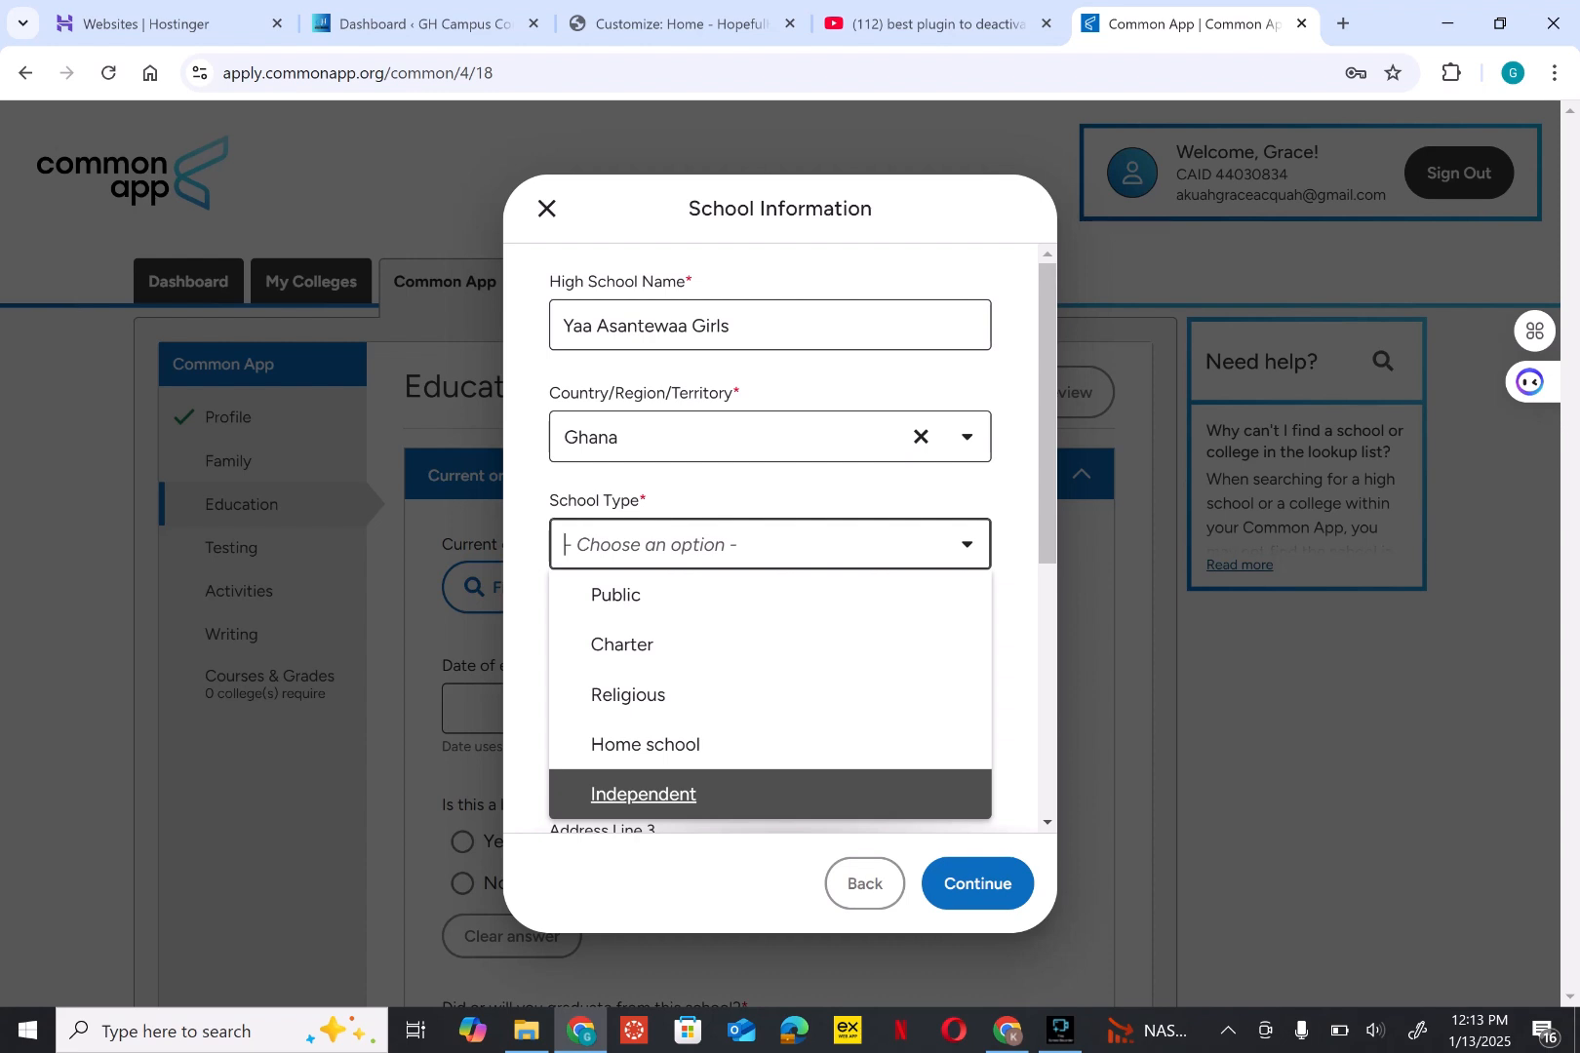
key("Up")
key("Up")
key("Up")
key("Up")
key("Return")
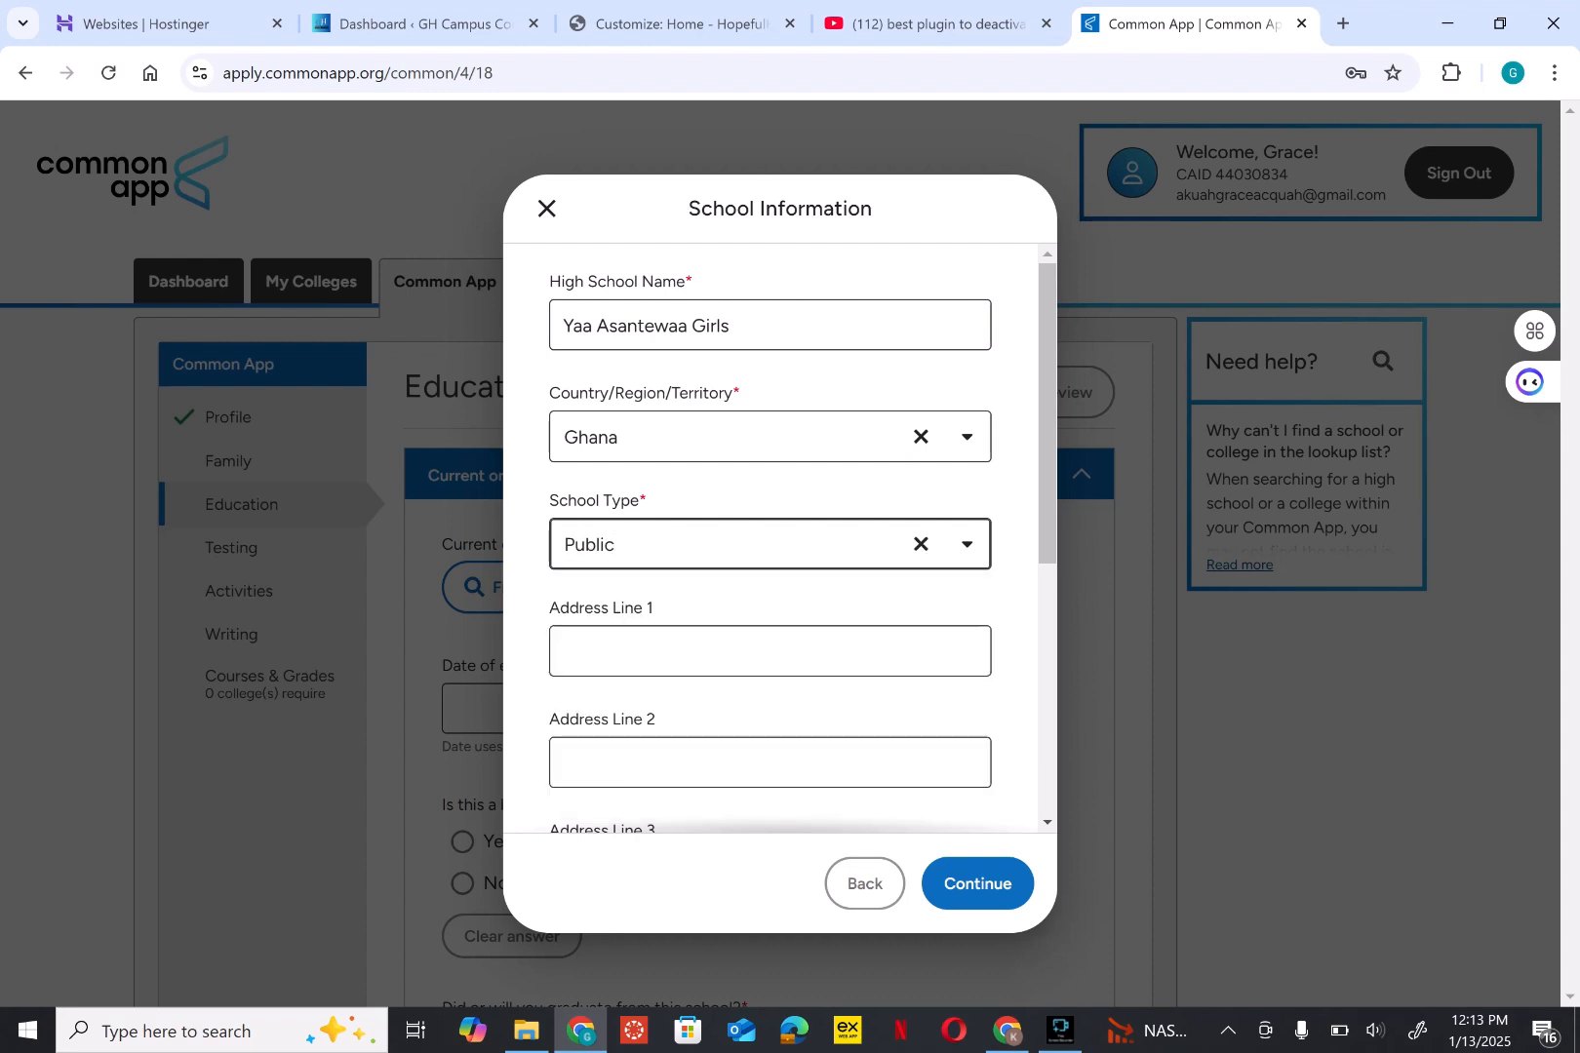
Step: Leave the school's address, city, state and postal code fields blank and submit the School Information form
left_click(769, 652)
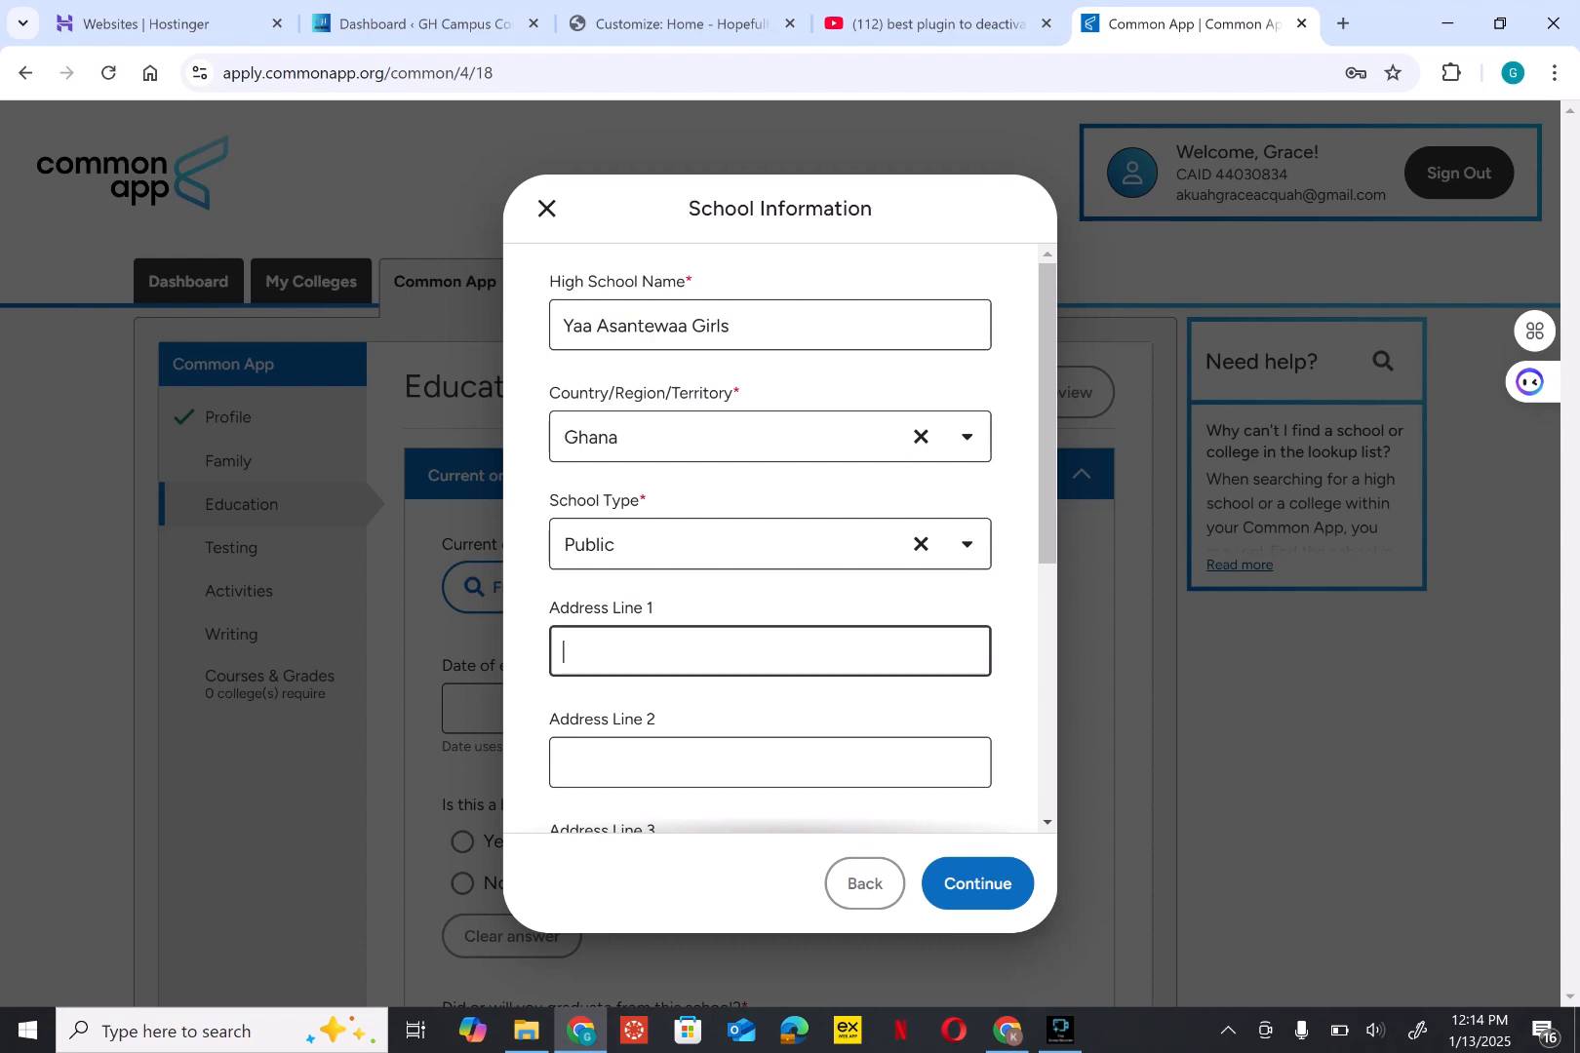
left_click(1047, 823)
left_click(1048, 823)
left_click(1047, 823)
left_click(1047, 823)
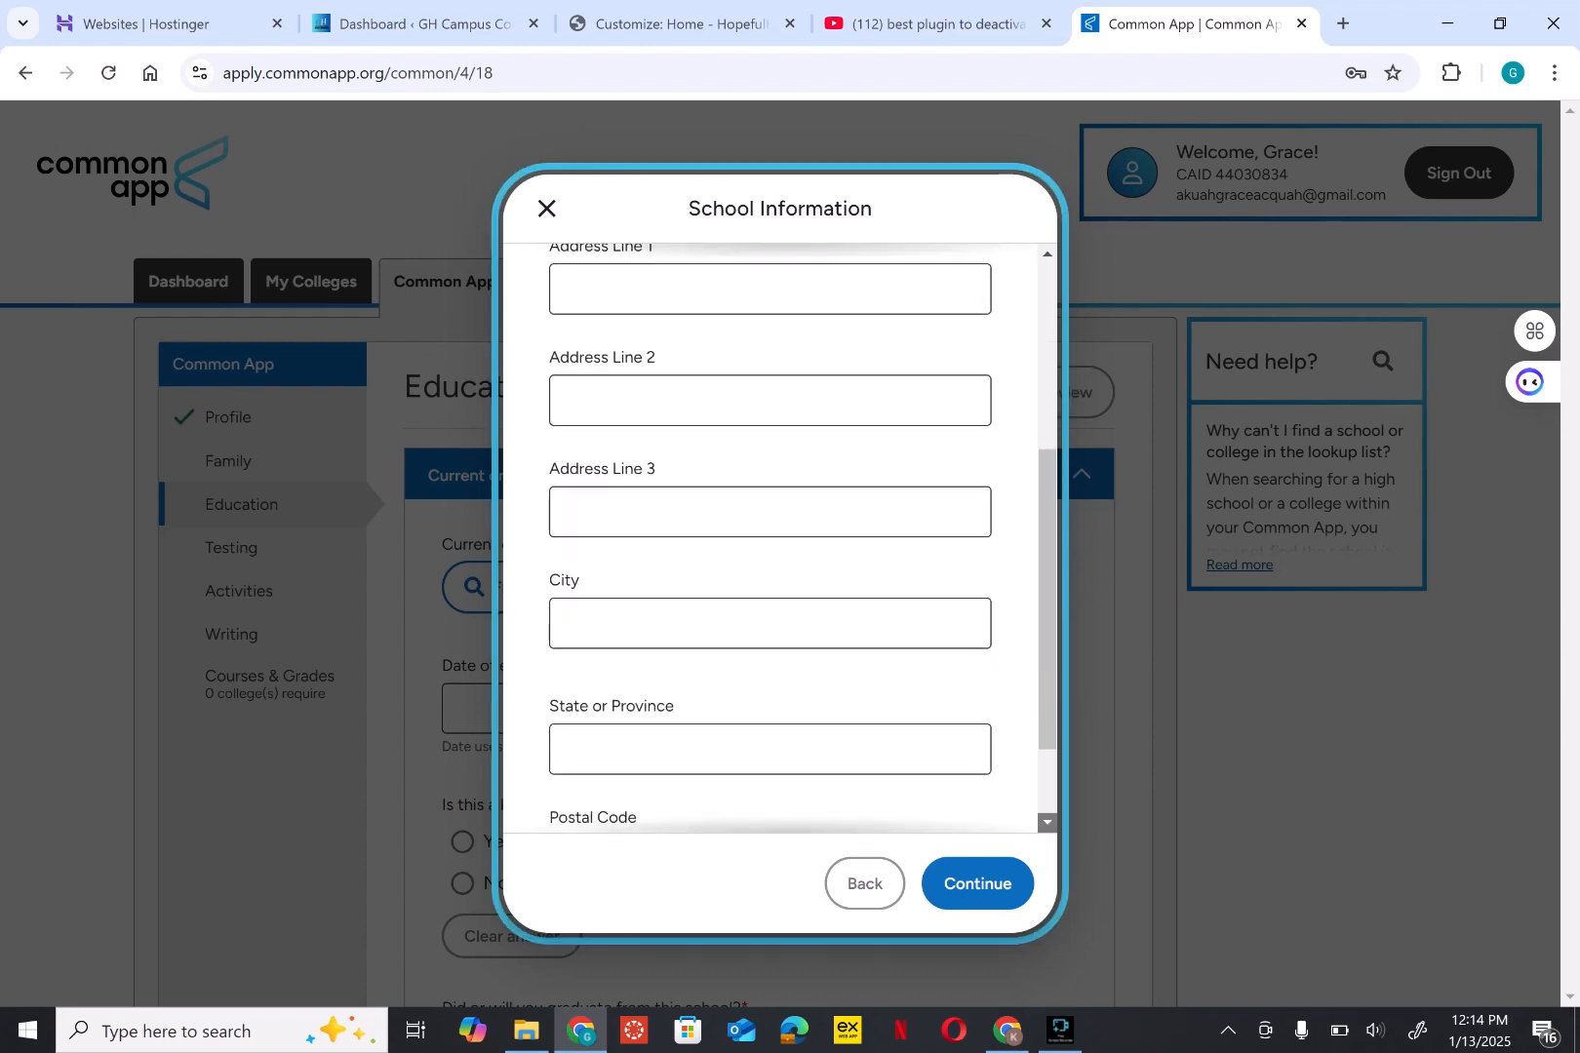
left_click(1047, 823)
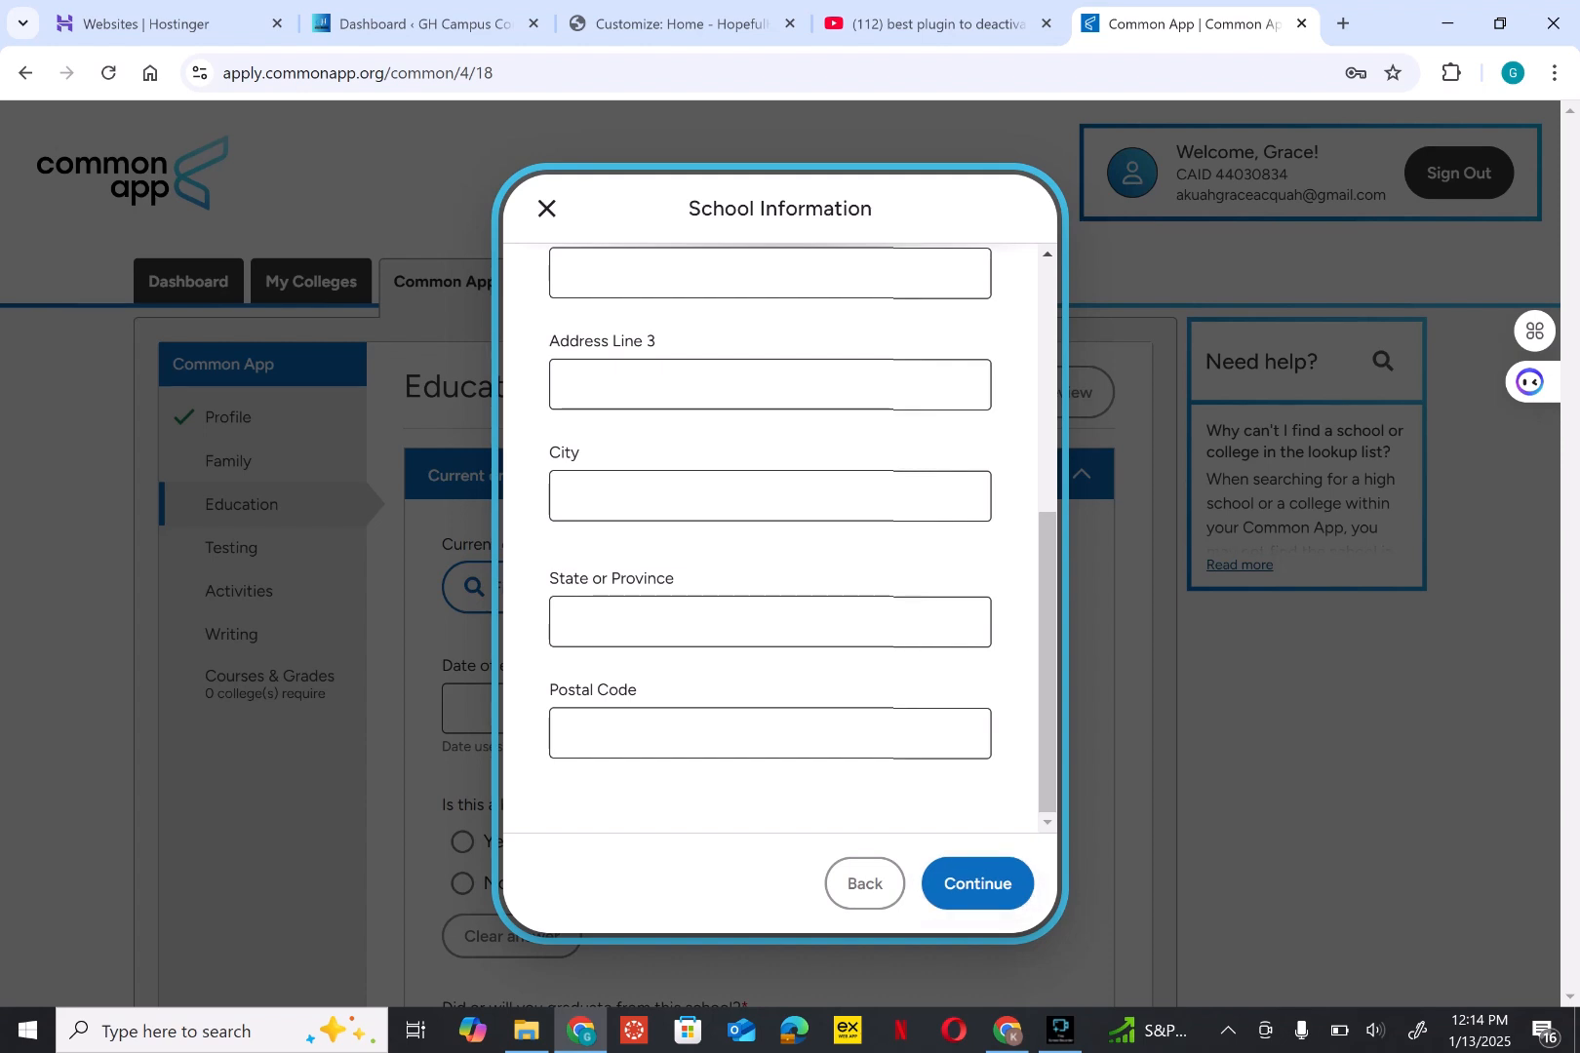
left_click(977, 880)
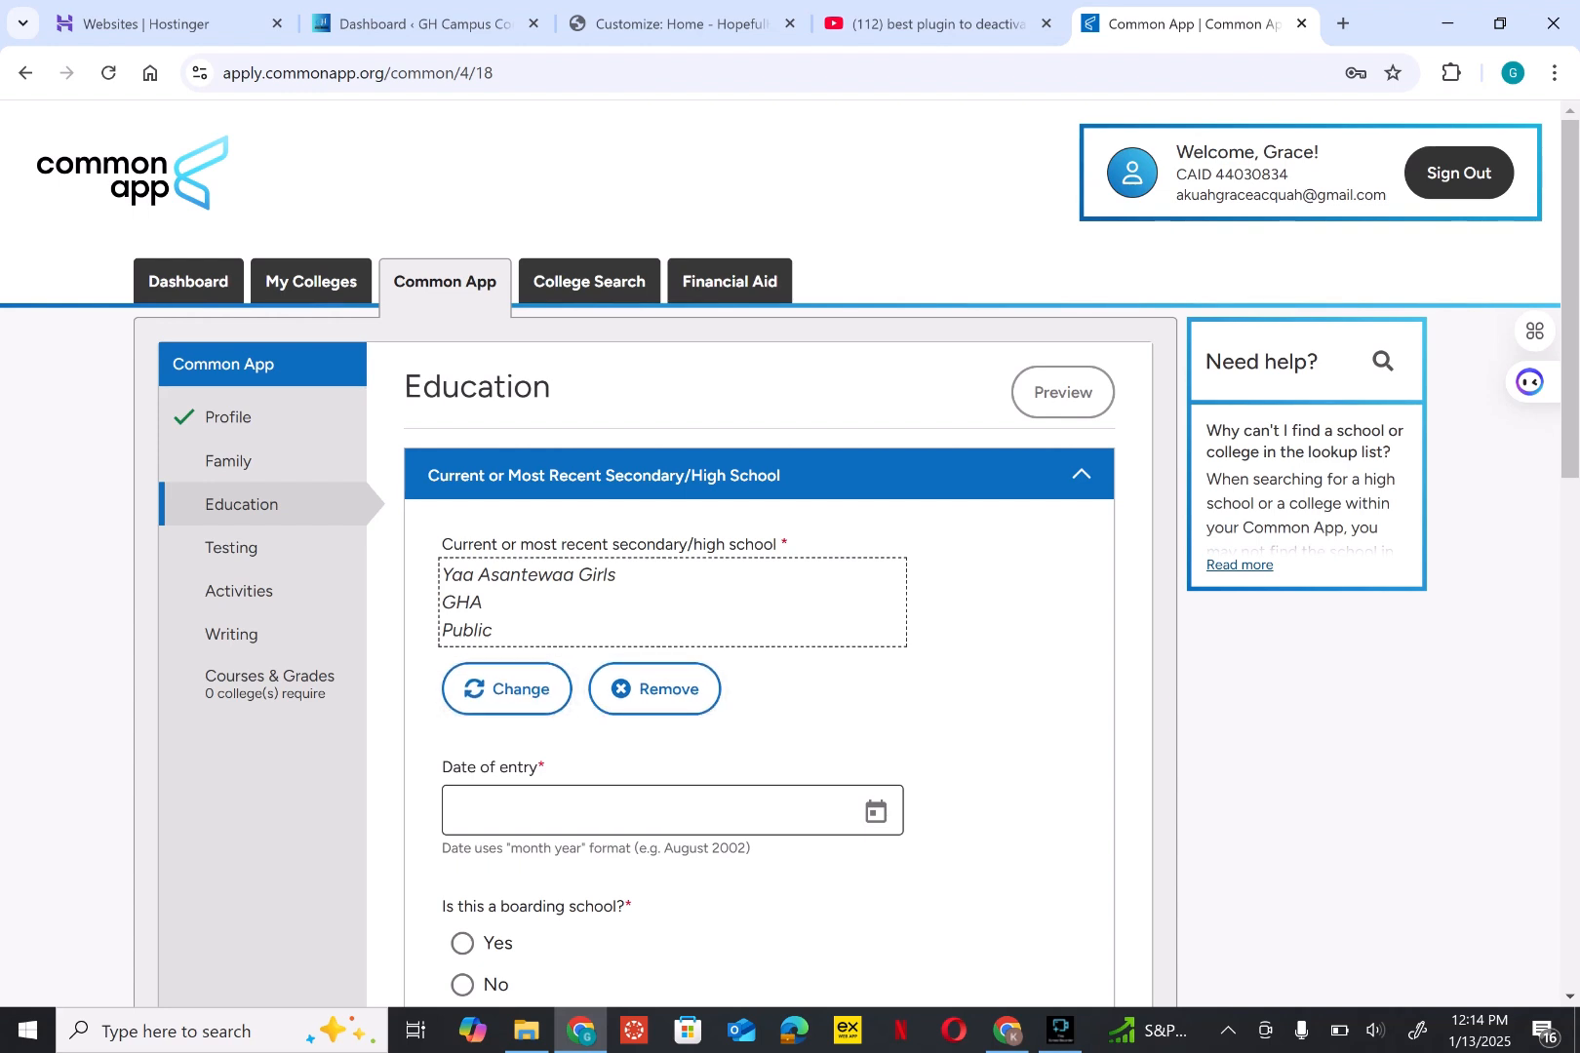
Step: Set the high school's date of entry to September 2021
scroll(780, 556, "down", 3)
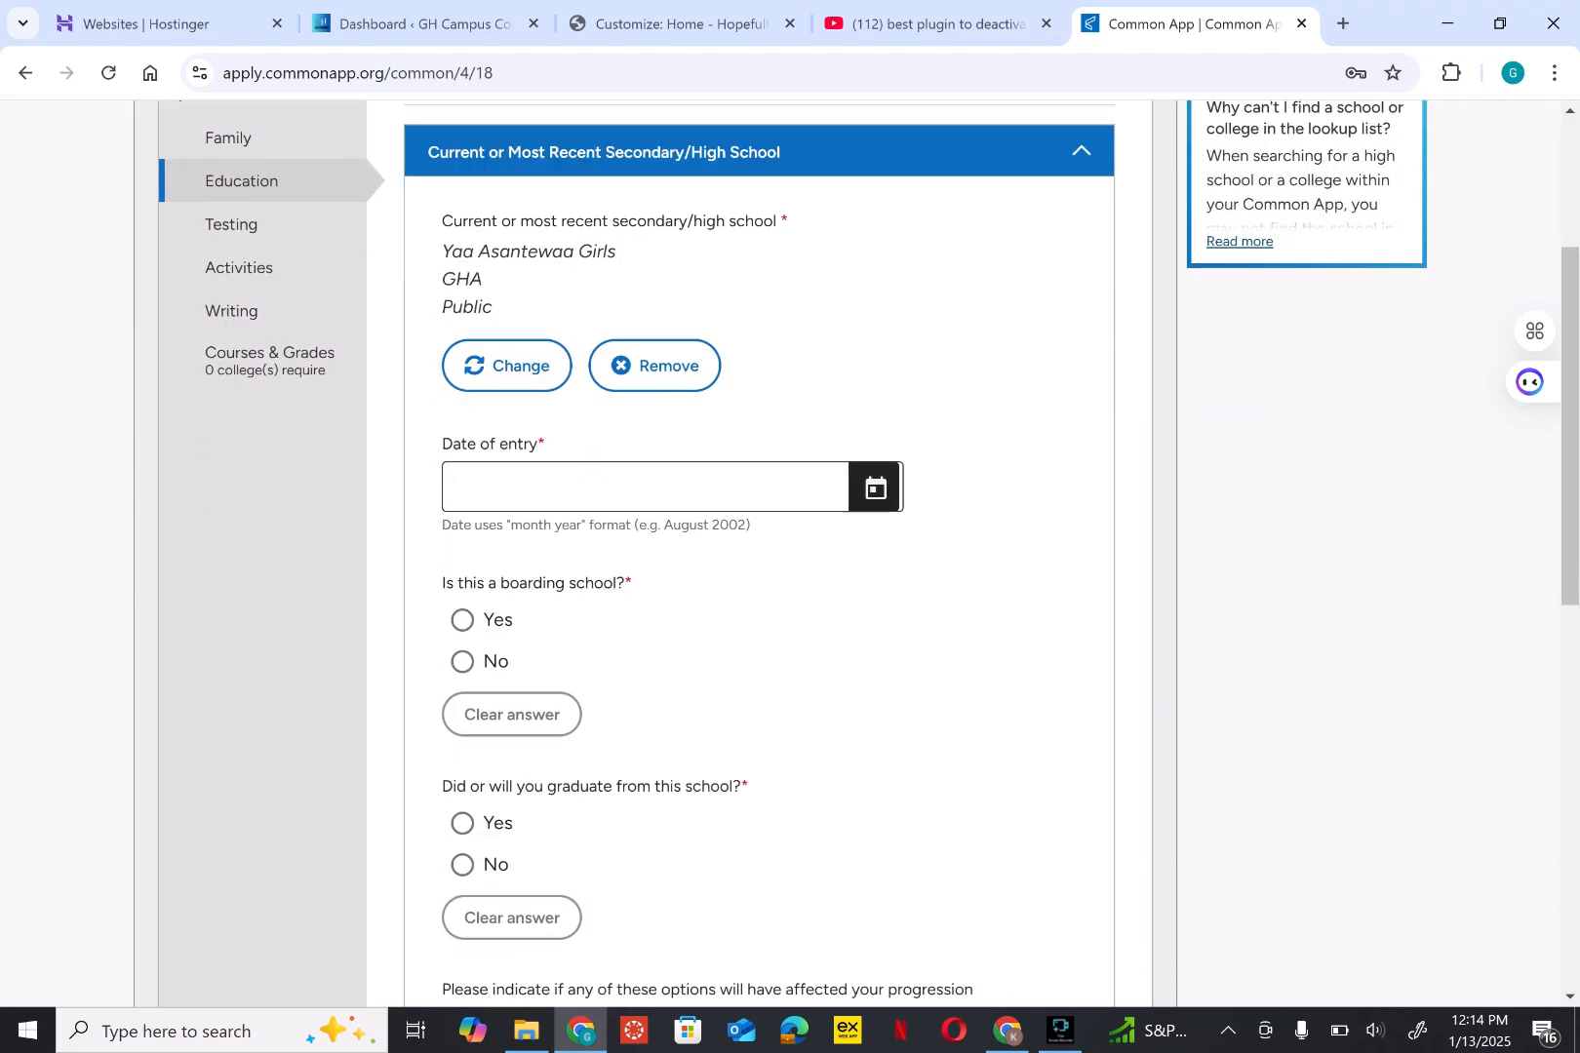
left_click(874, 487)
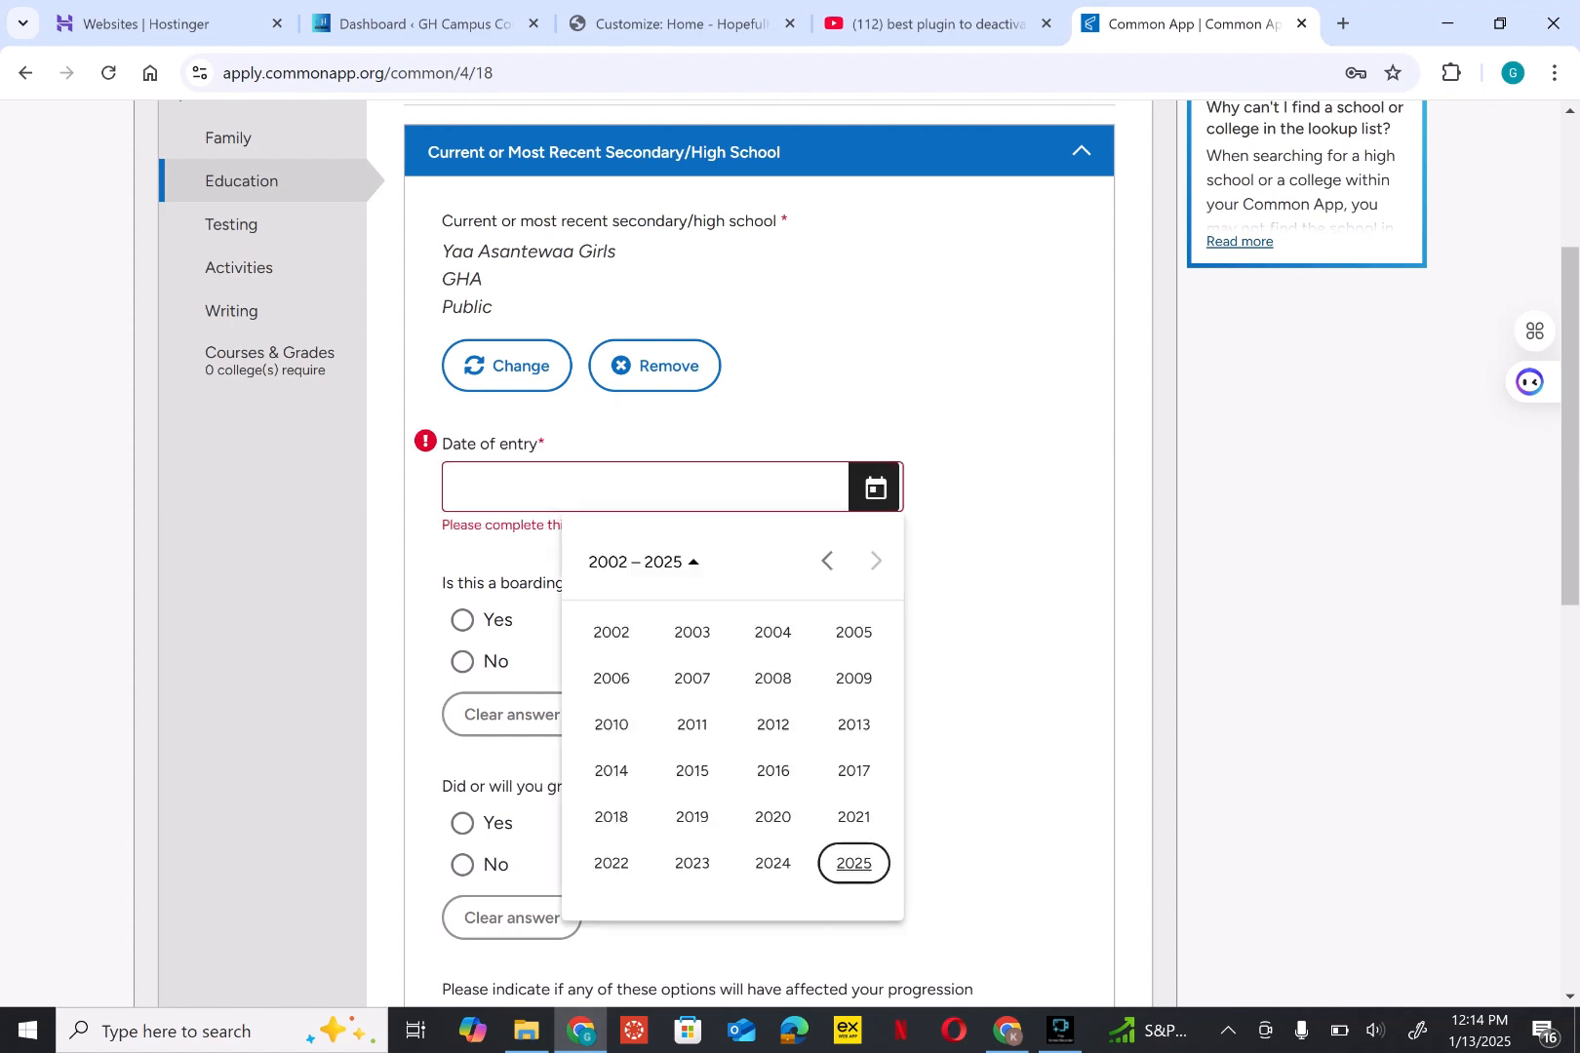
key("Down")
key("Left")
key("Left")
left_click(853, 863)
left_click(616, 562)
left_click(615, 562)
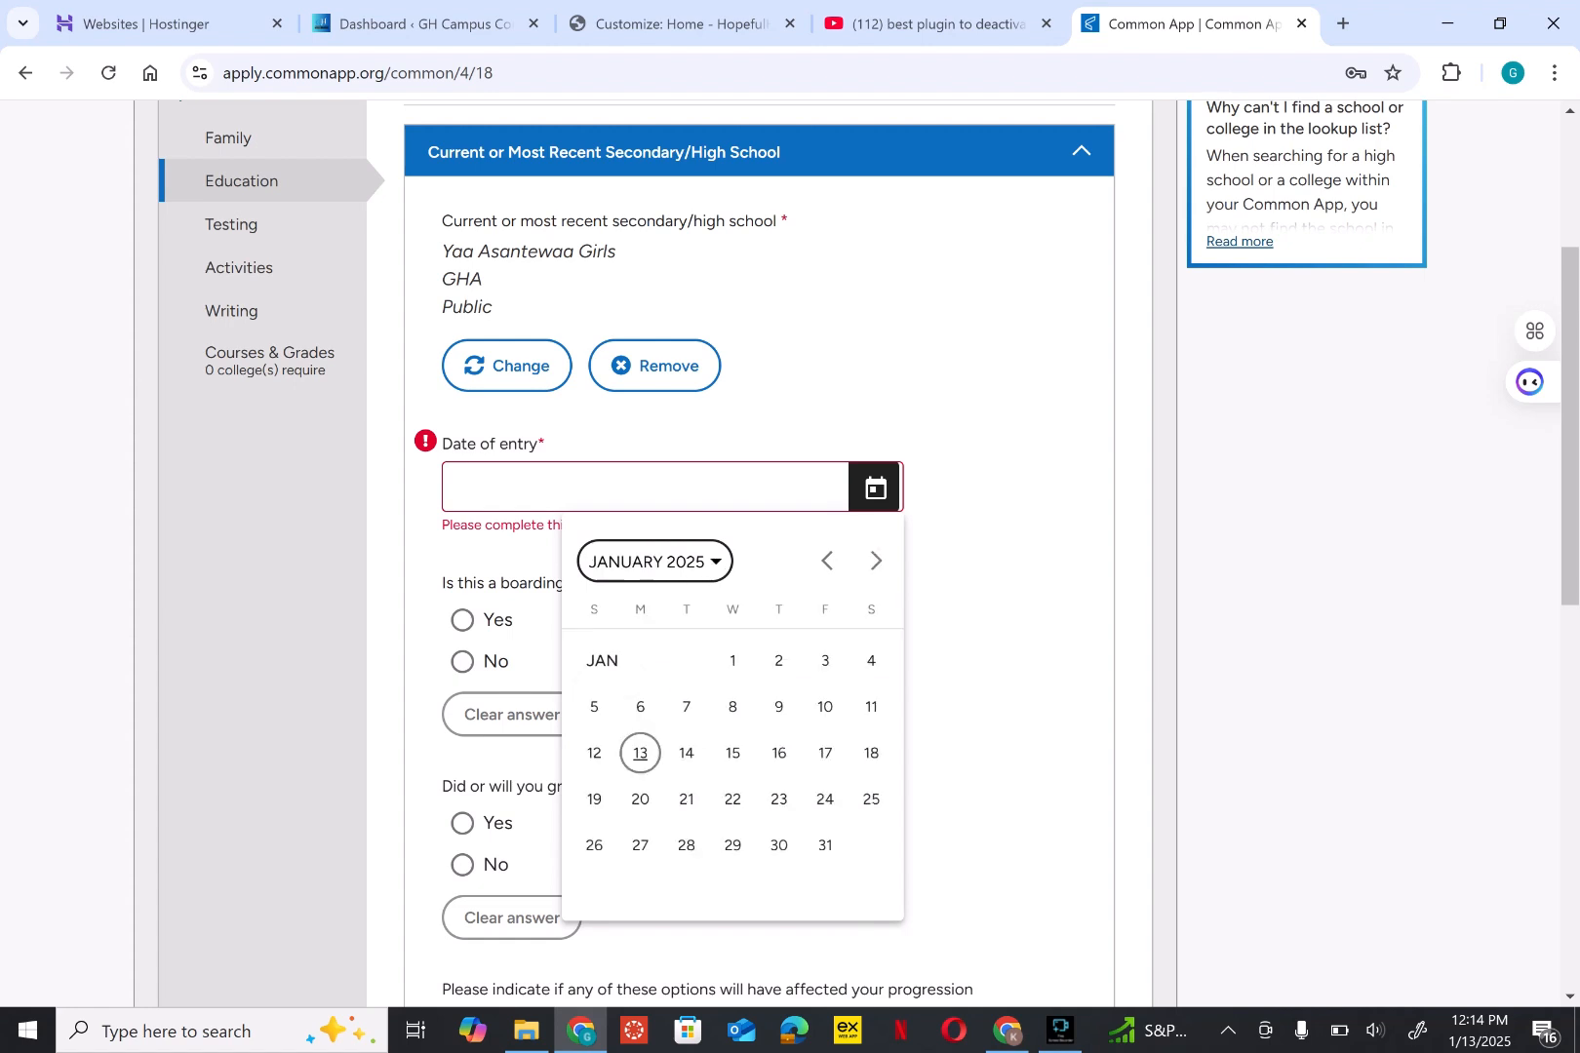
key("Return")
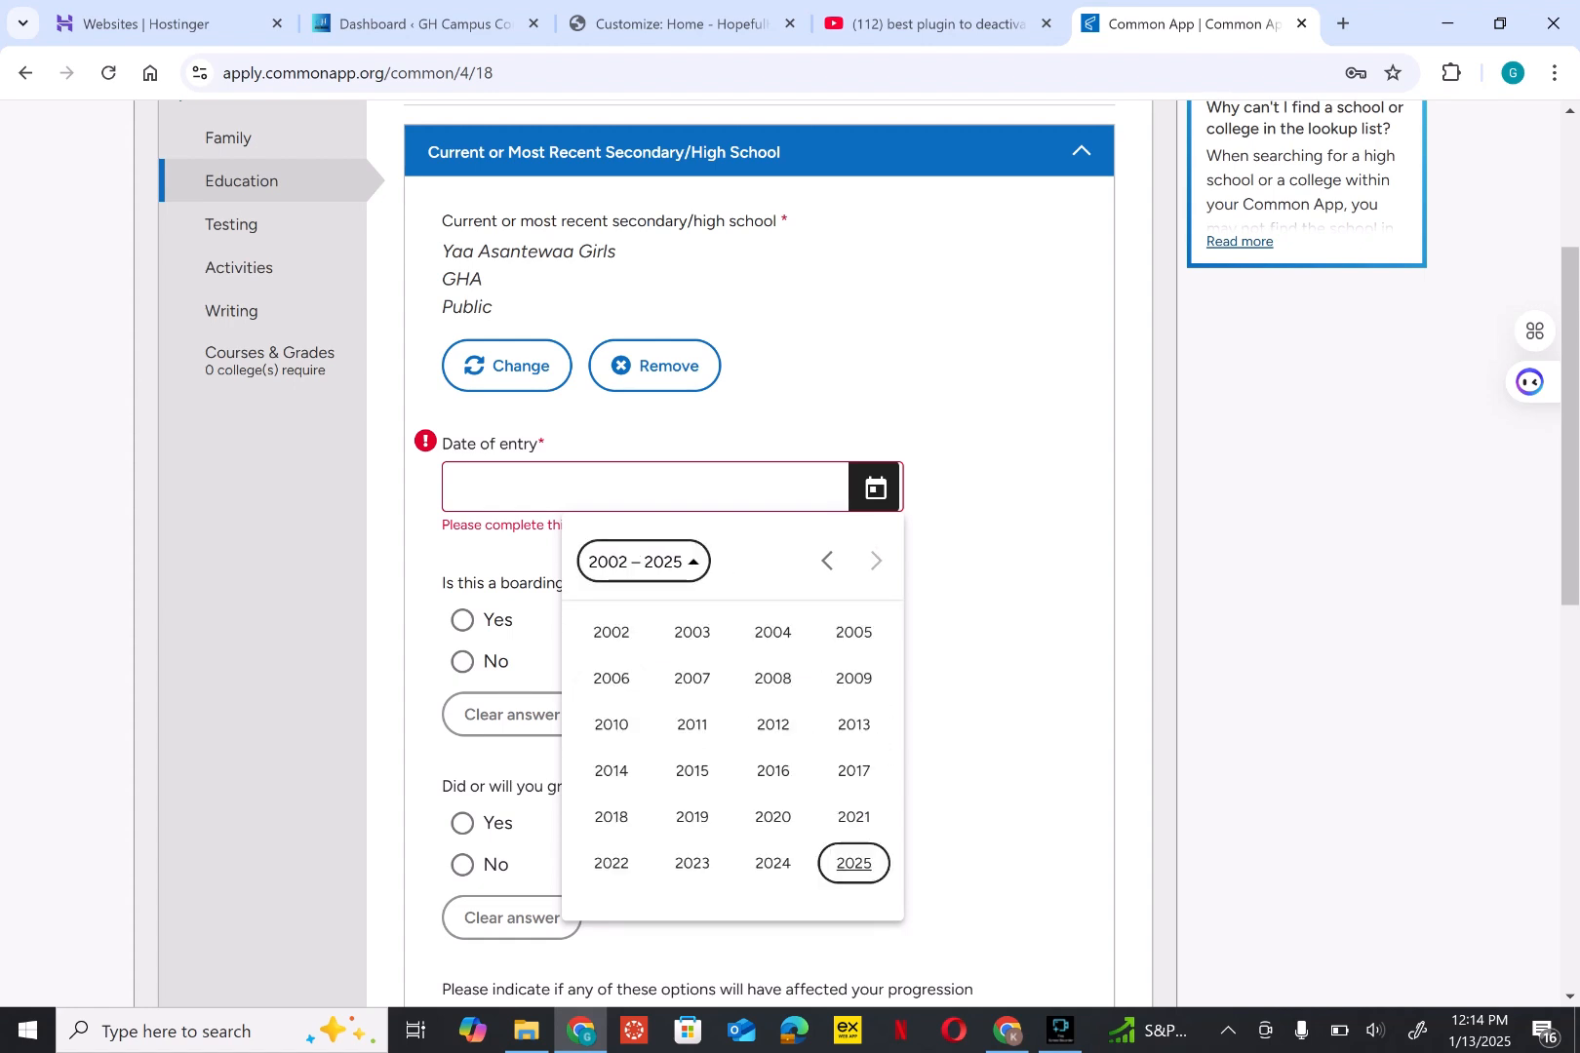
key("Up")
key("Return")
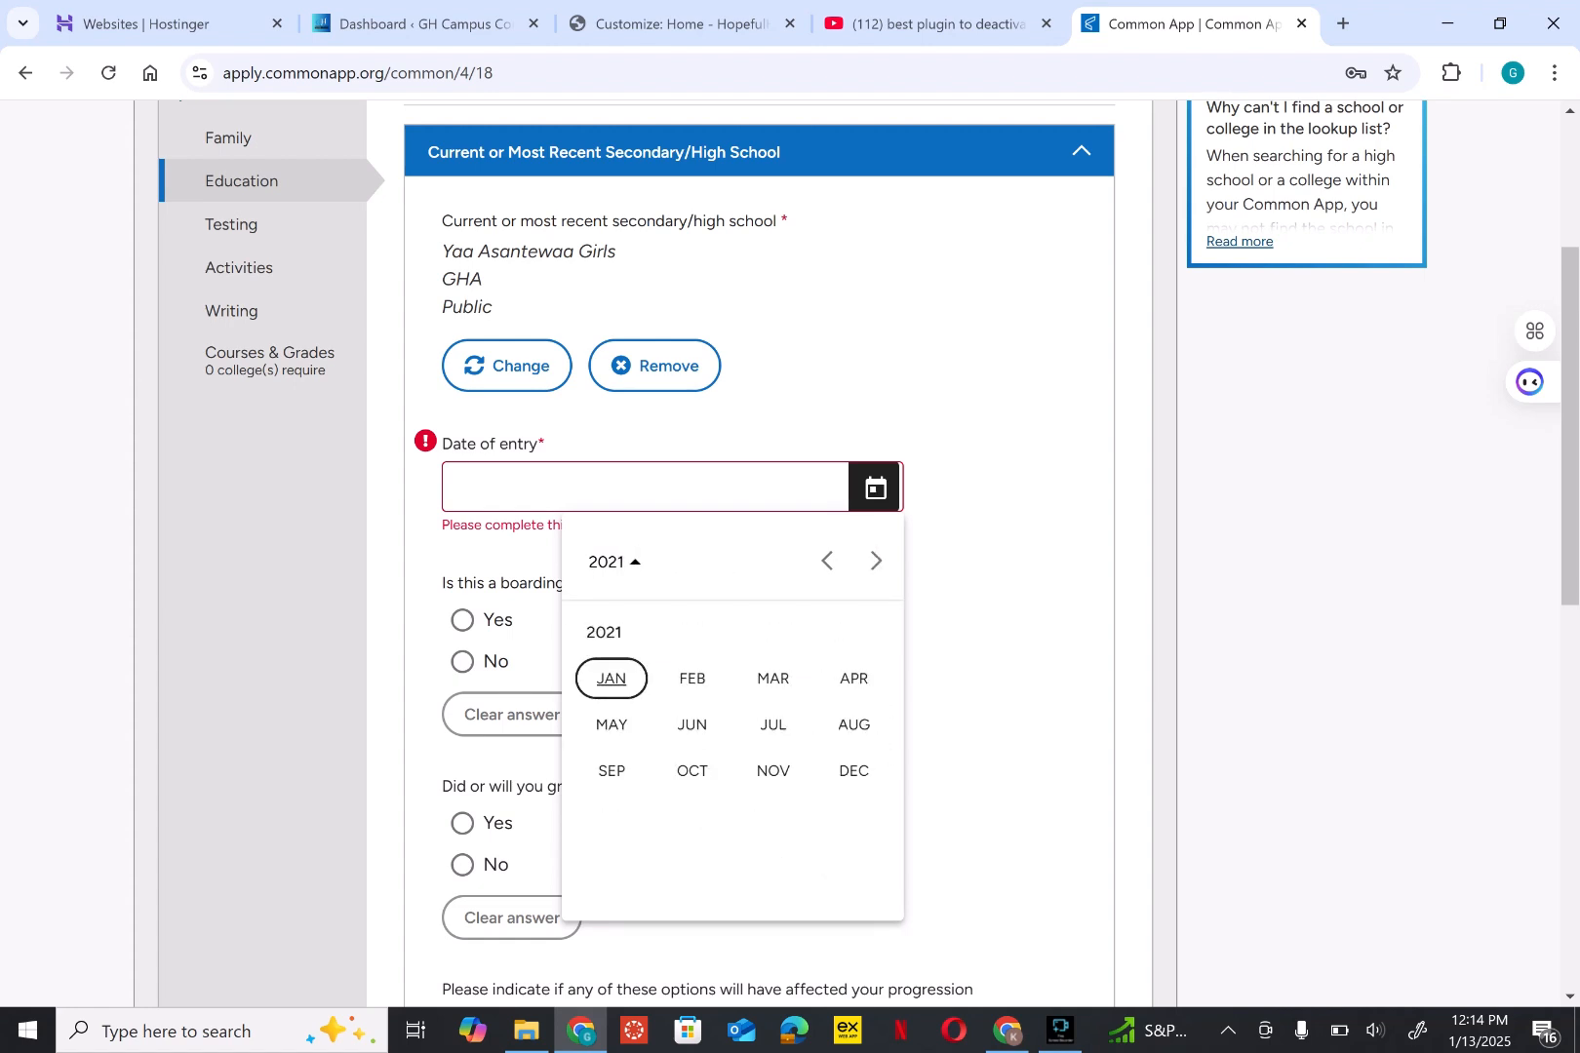
key("Down")
key("Right")
key("Right")
key("Right")
key("Return")
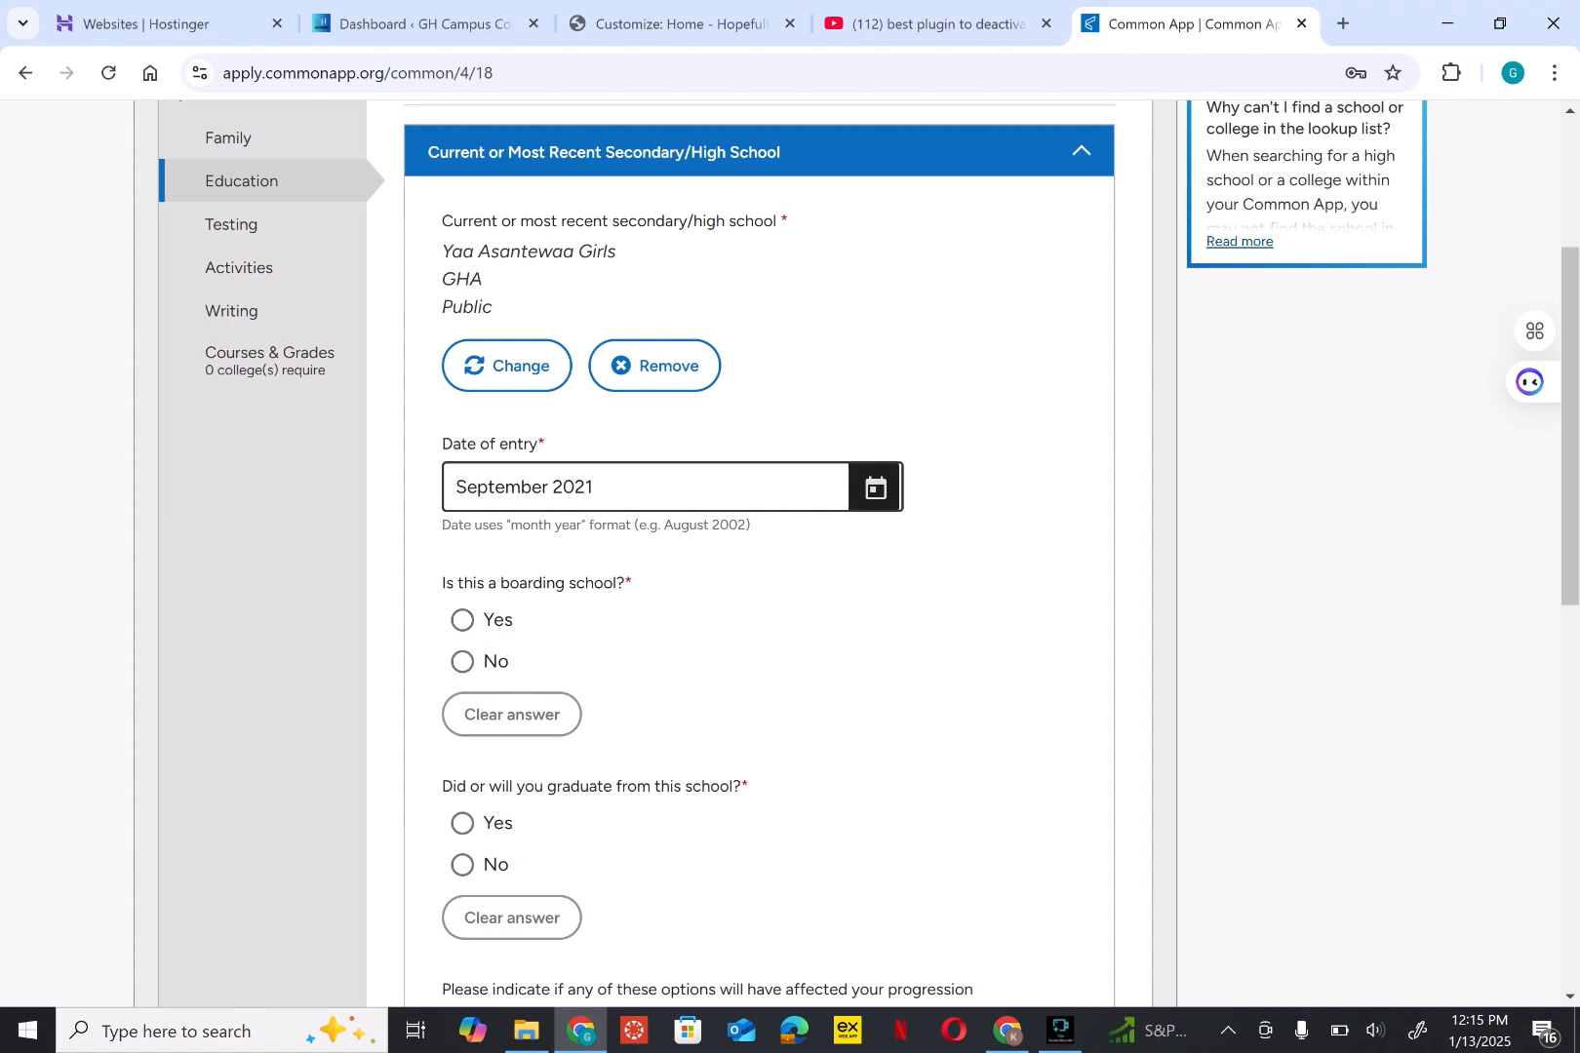
Step: Answer Yes to whether this is a boarding school and Yes to living on campus
scroll(478, 624, "down", 4)
scroll(758, 546, "down", 1)
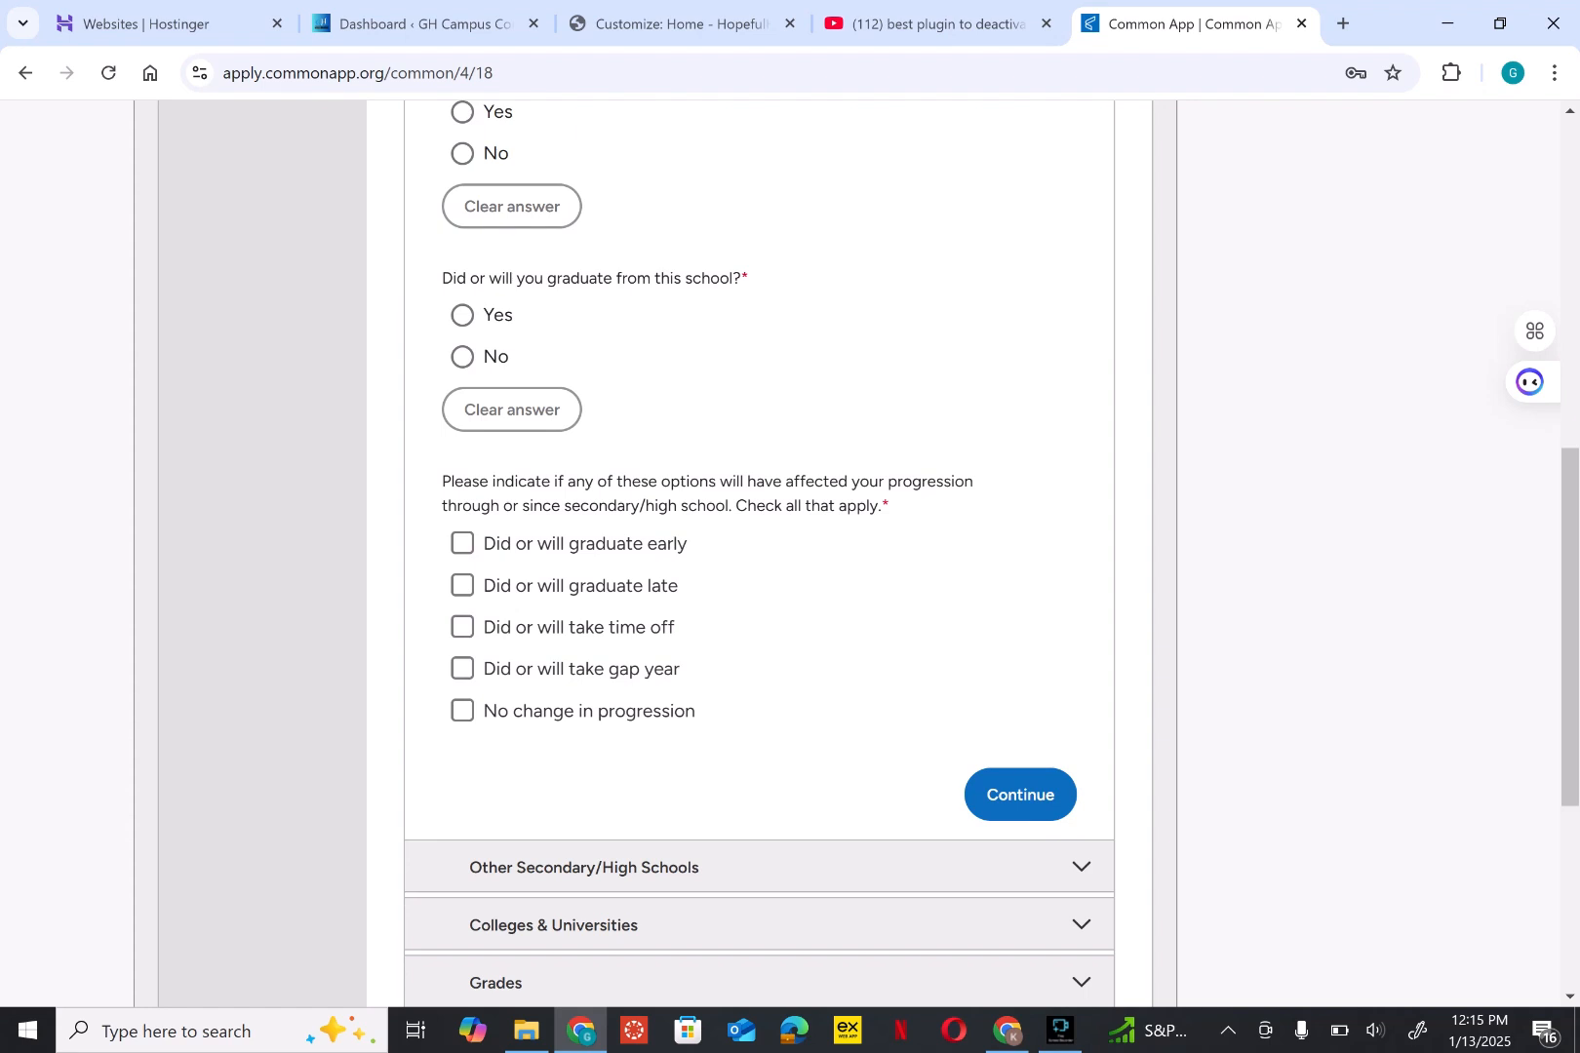
left_click(462, 111)
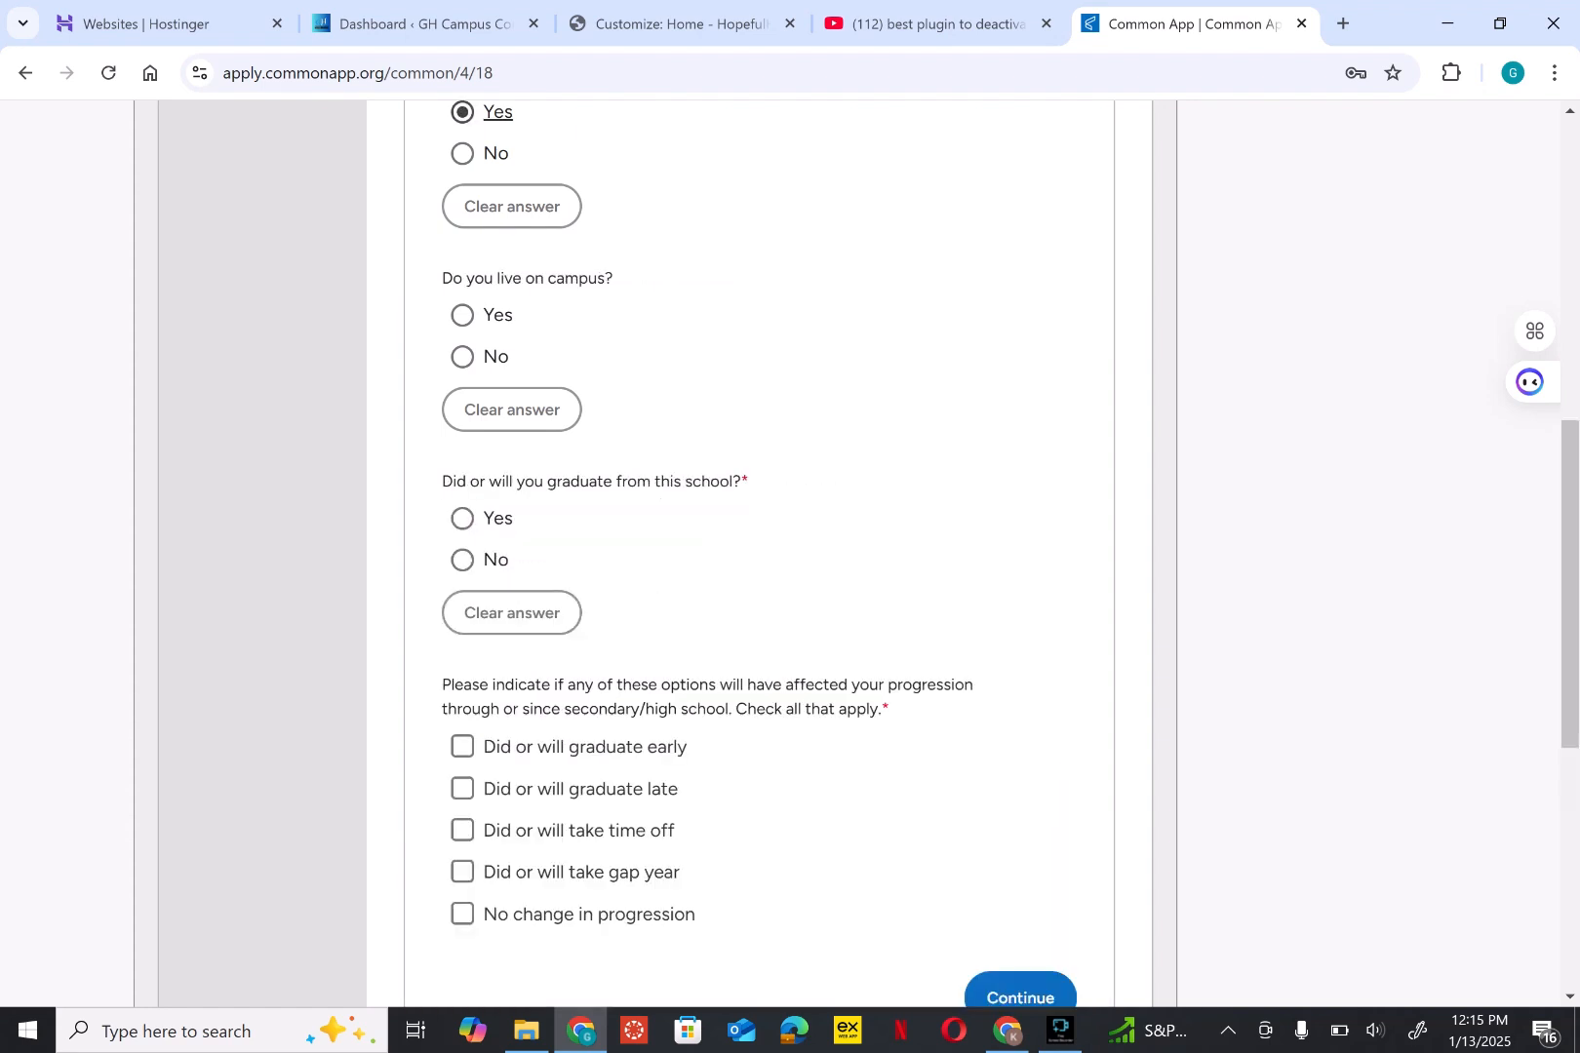
left_click(463, 153)
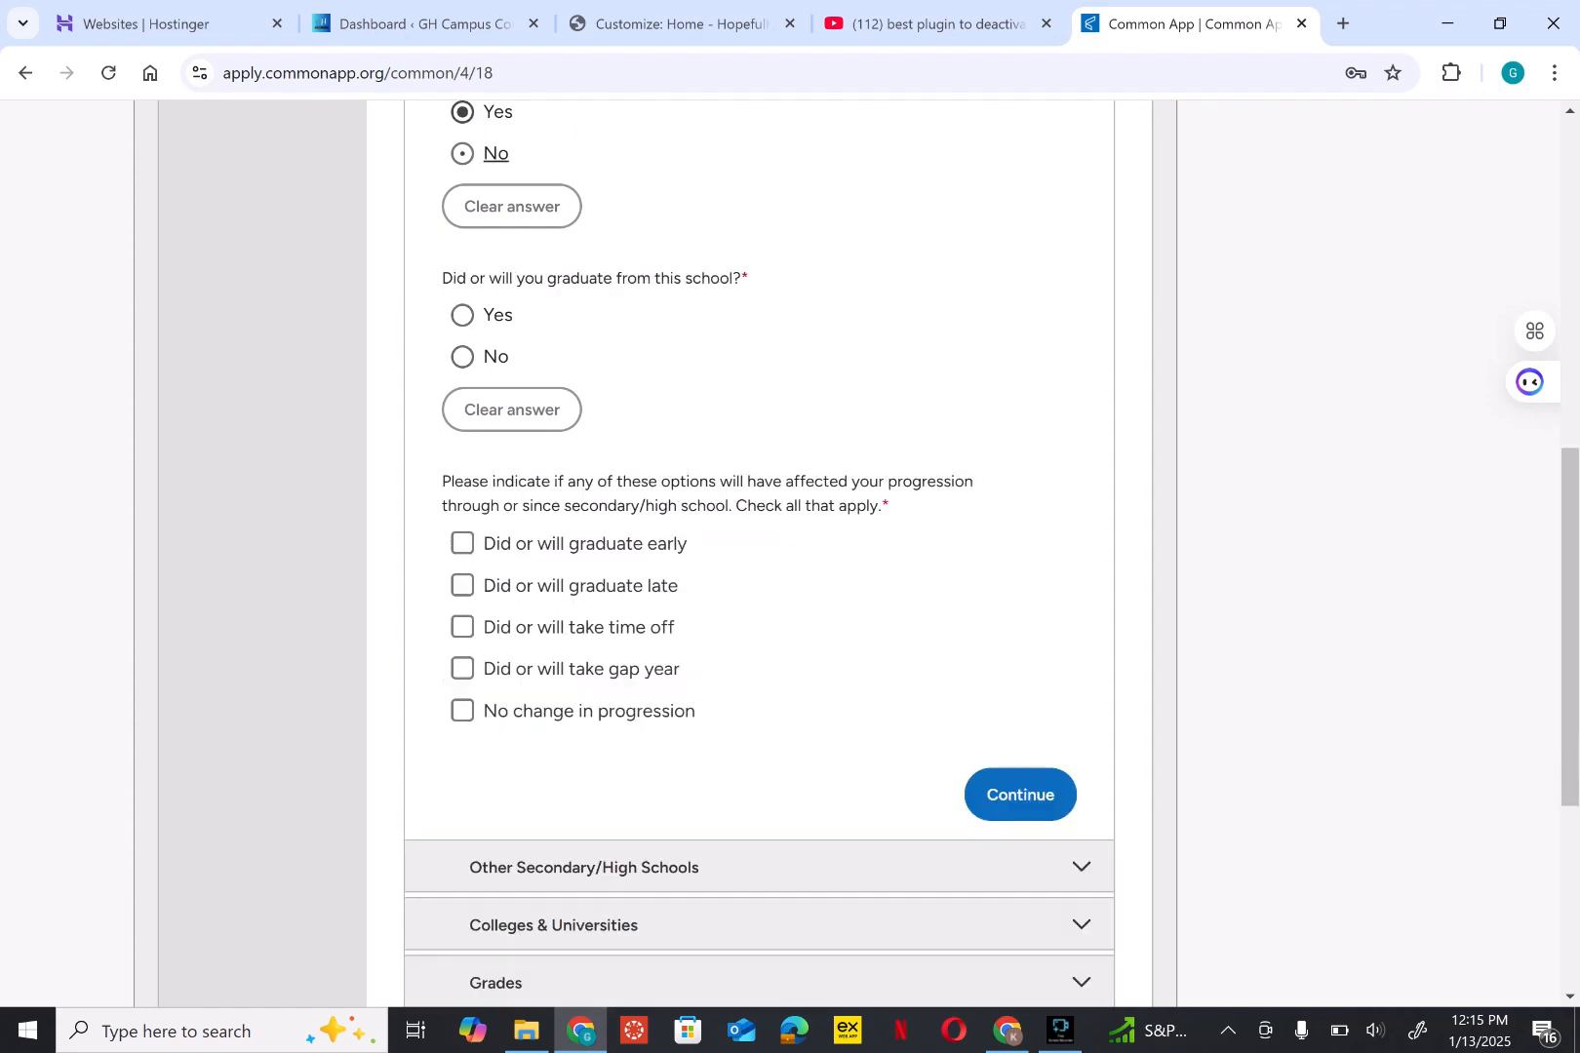
left_click(462, 112)
scroll(759, 546, "up", 1)
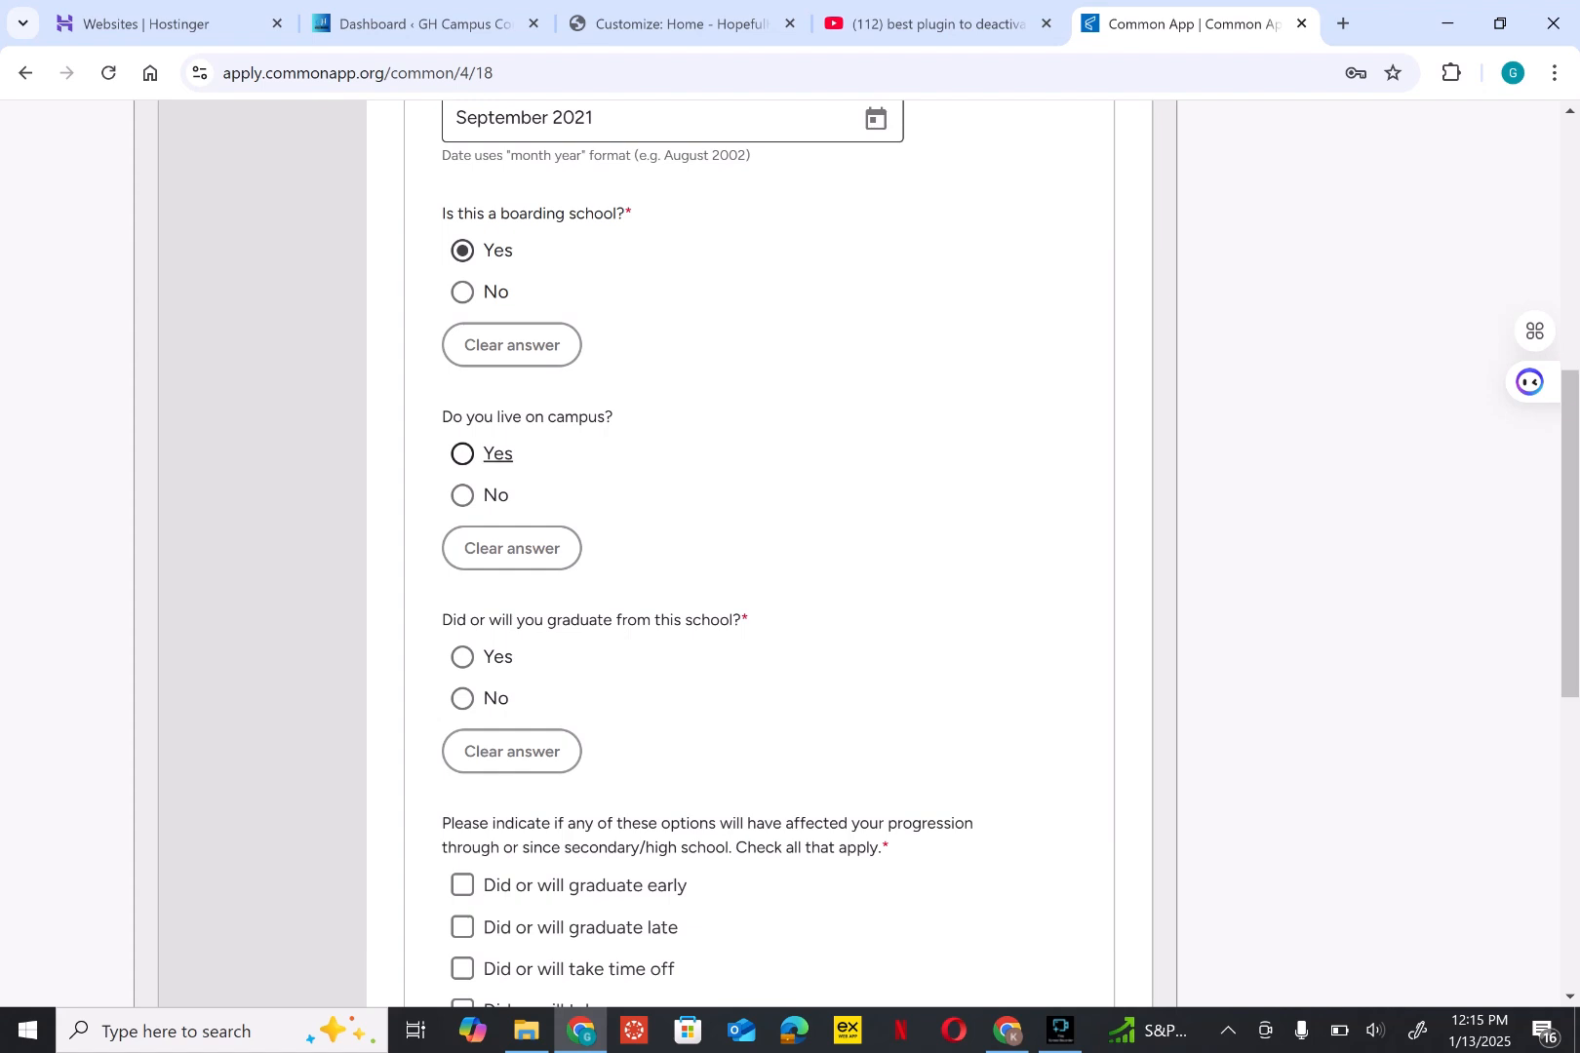
left_click(462, 454)
Step: Answer Yes to graduating from this school and set the graduation date to November 2024
left_click(462, 656)
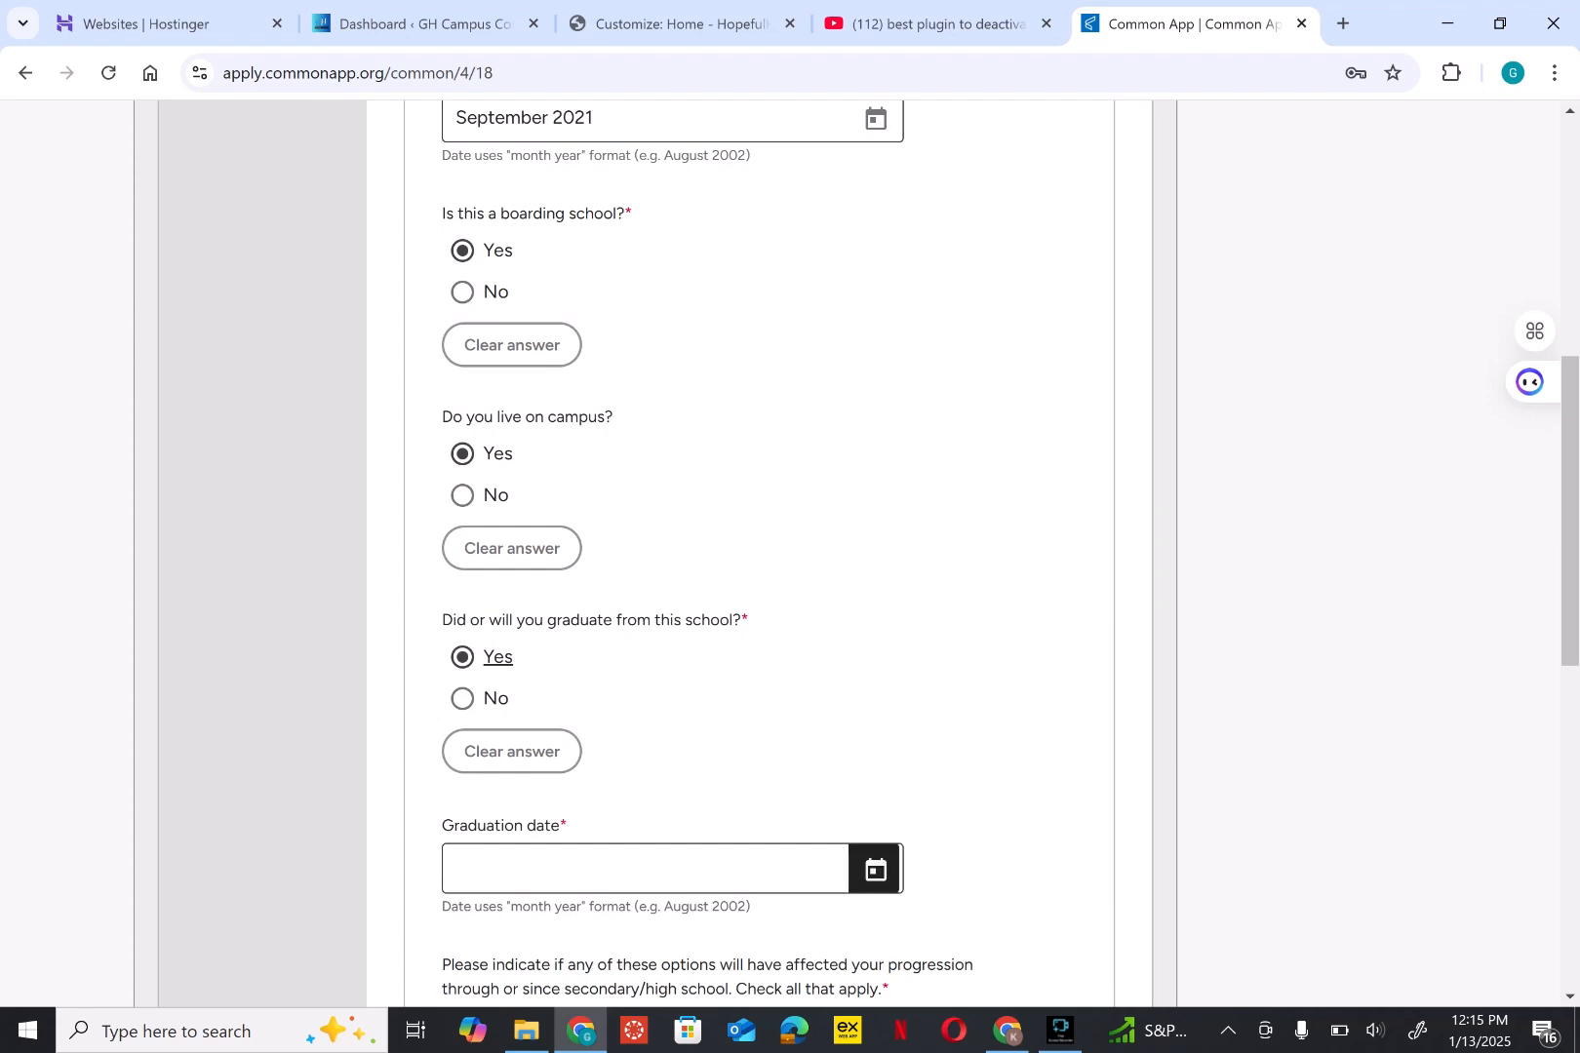
left_click(875, 869)
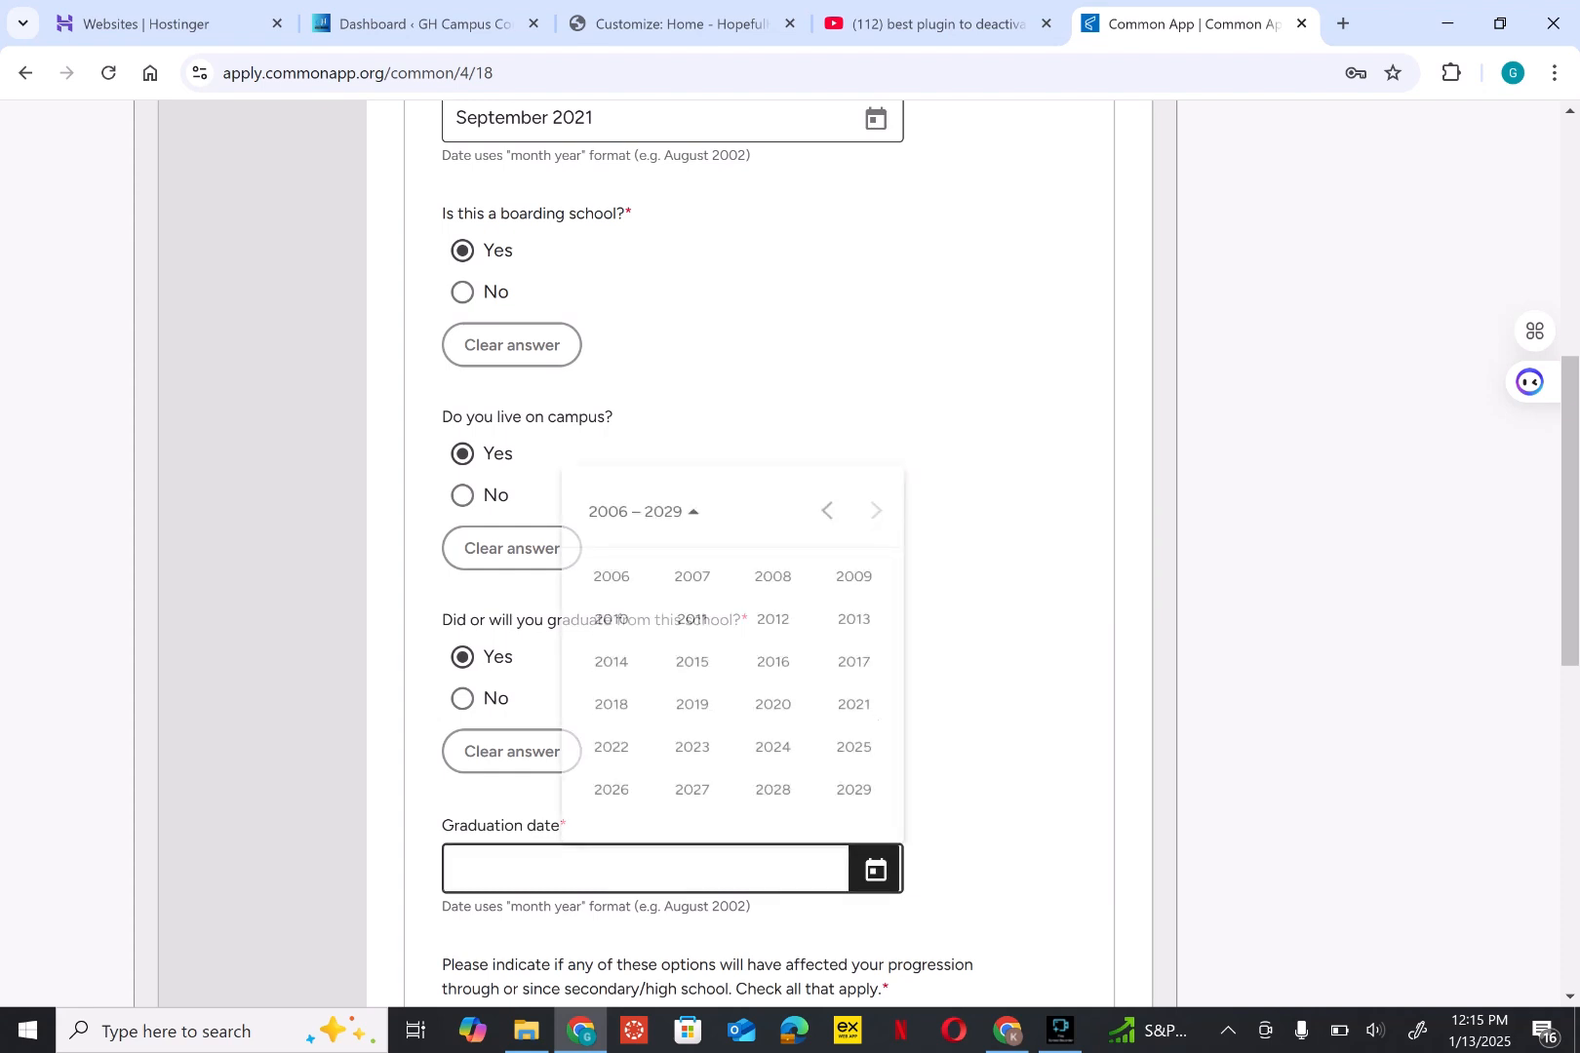
left_click(772, 738)
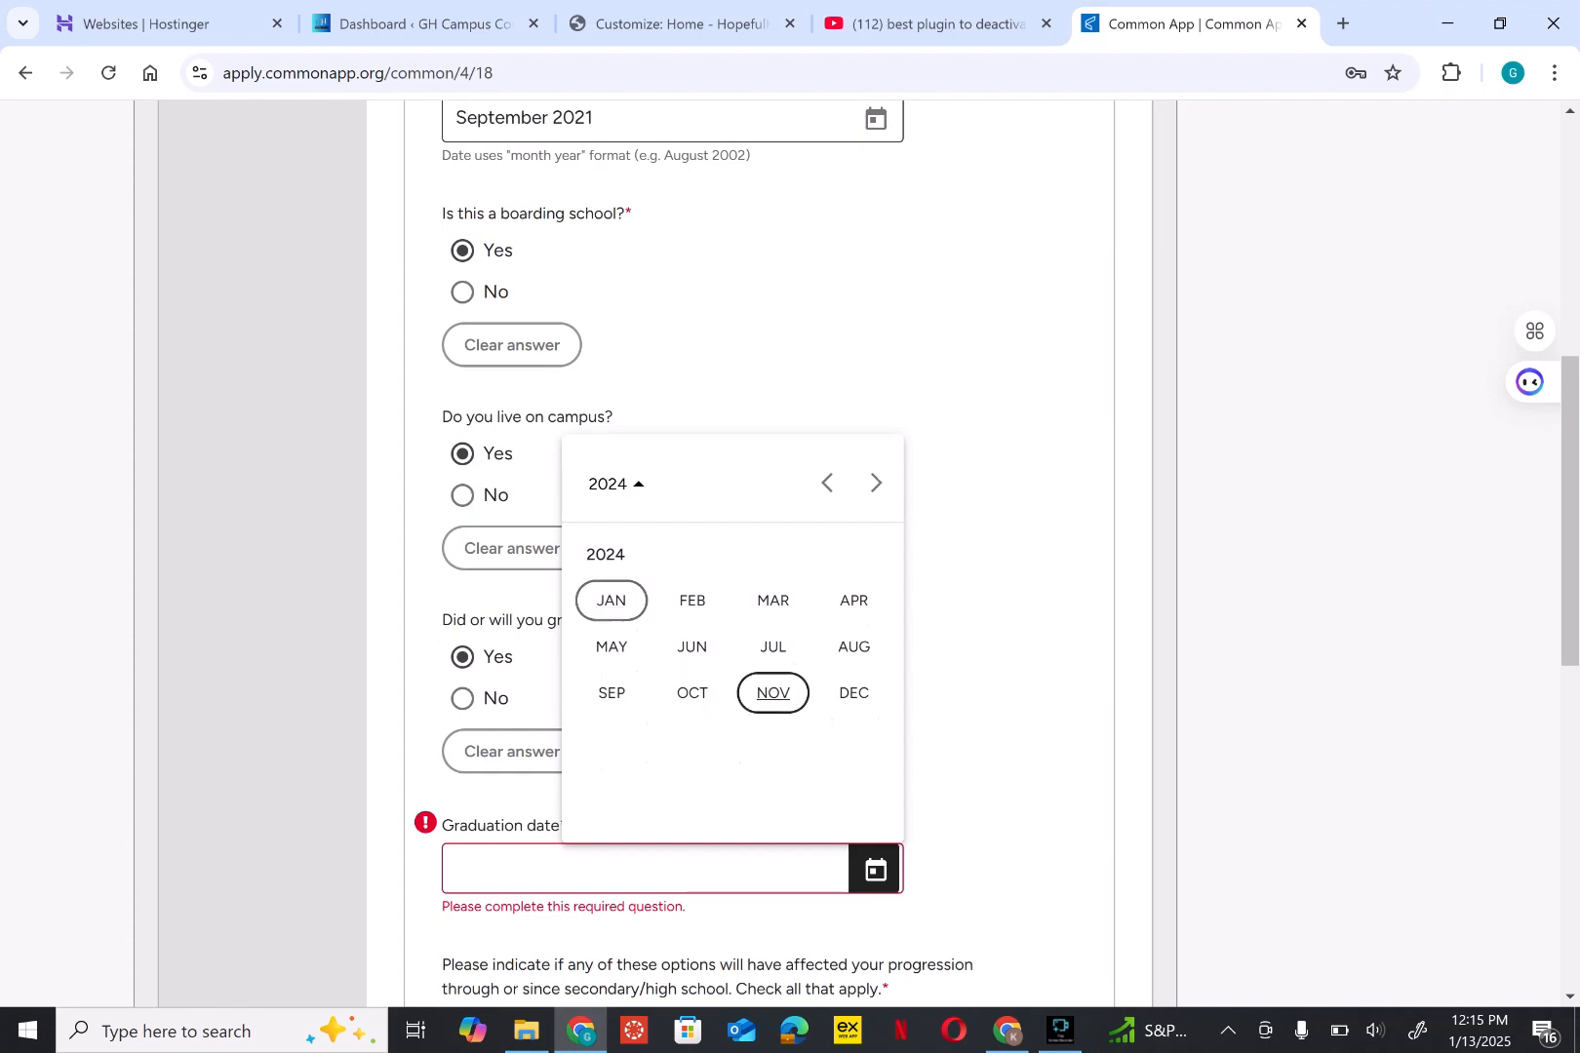
left_click(772, 692)
scroll(772, 693, "down", 1)
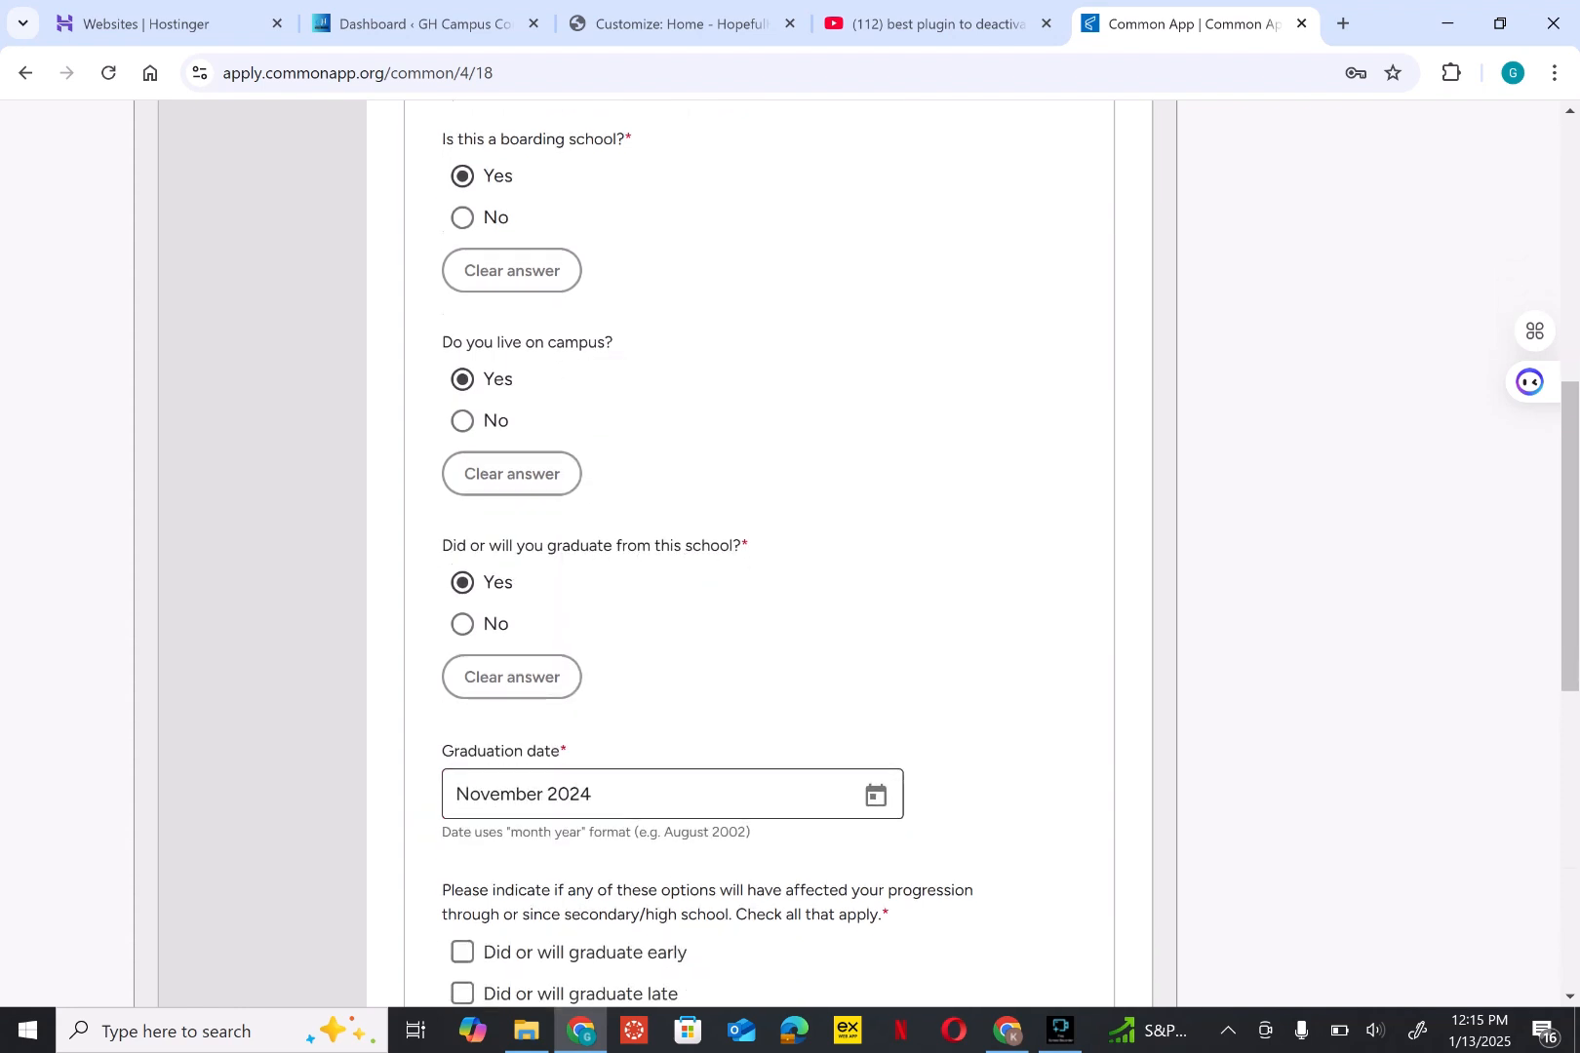
Step: Mark "No change in progression" for the secondary school progression question and continue to the following section
scroll(758, 553, "down", 6)
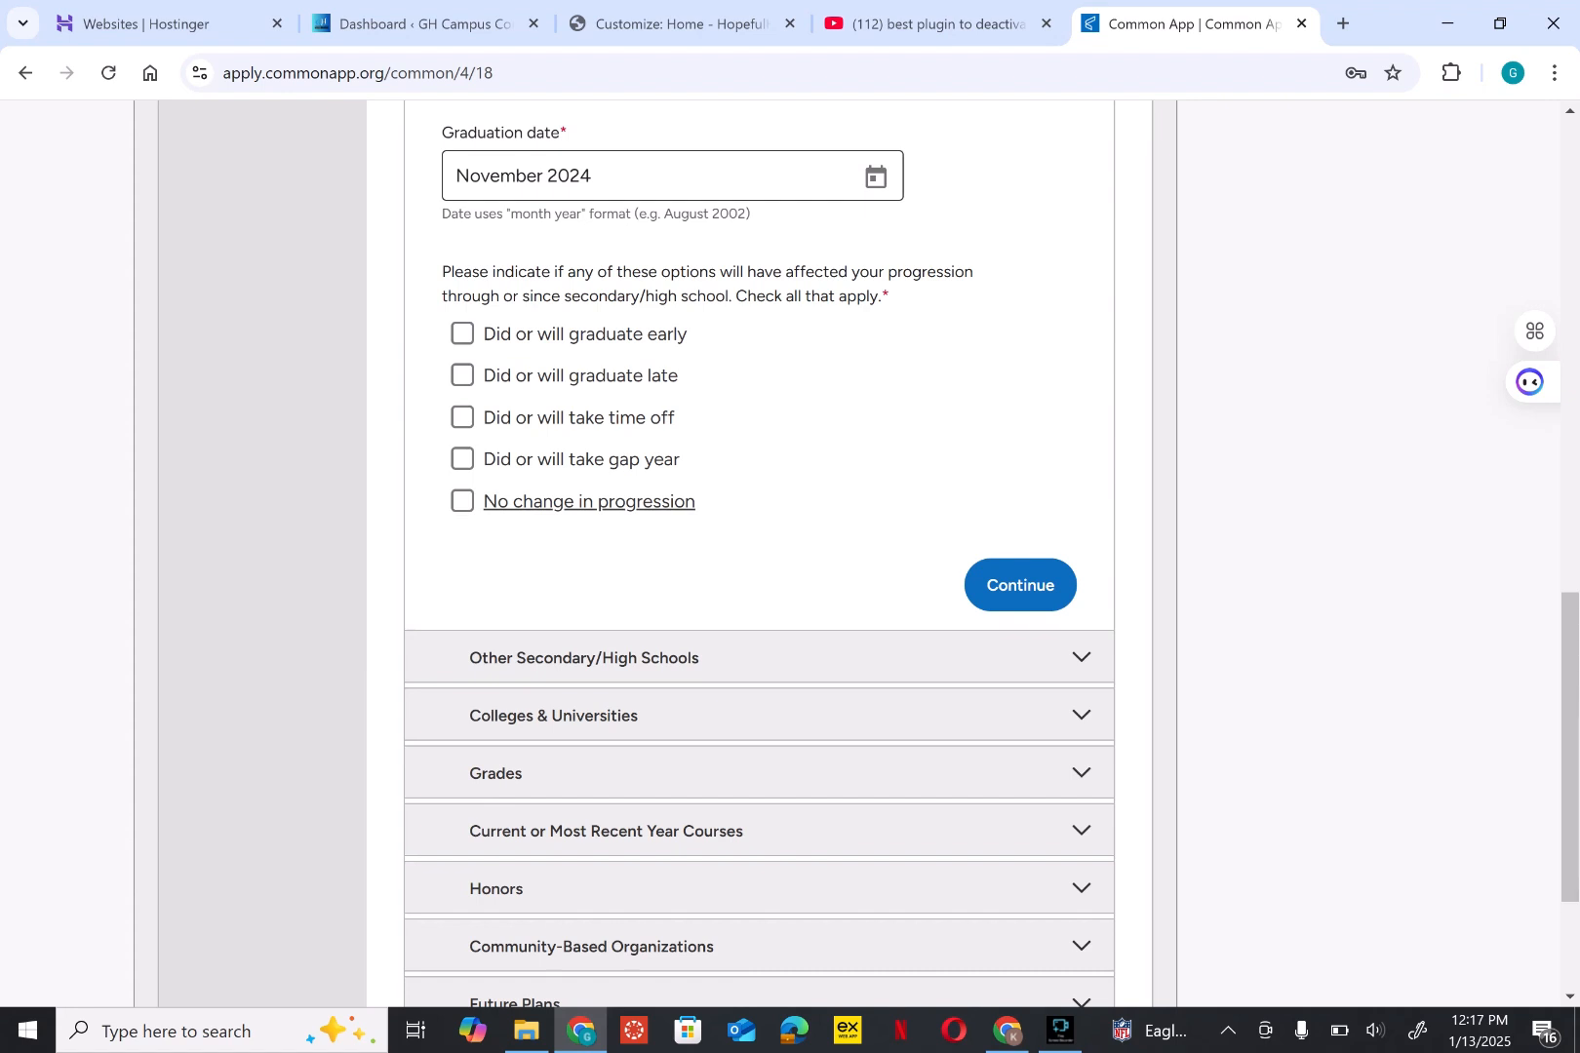
left_click(462, 500)
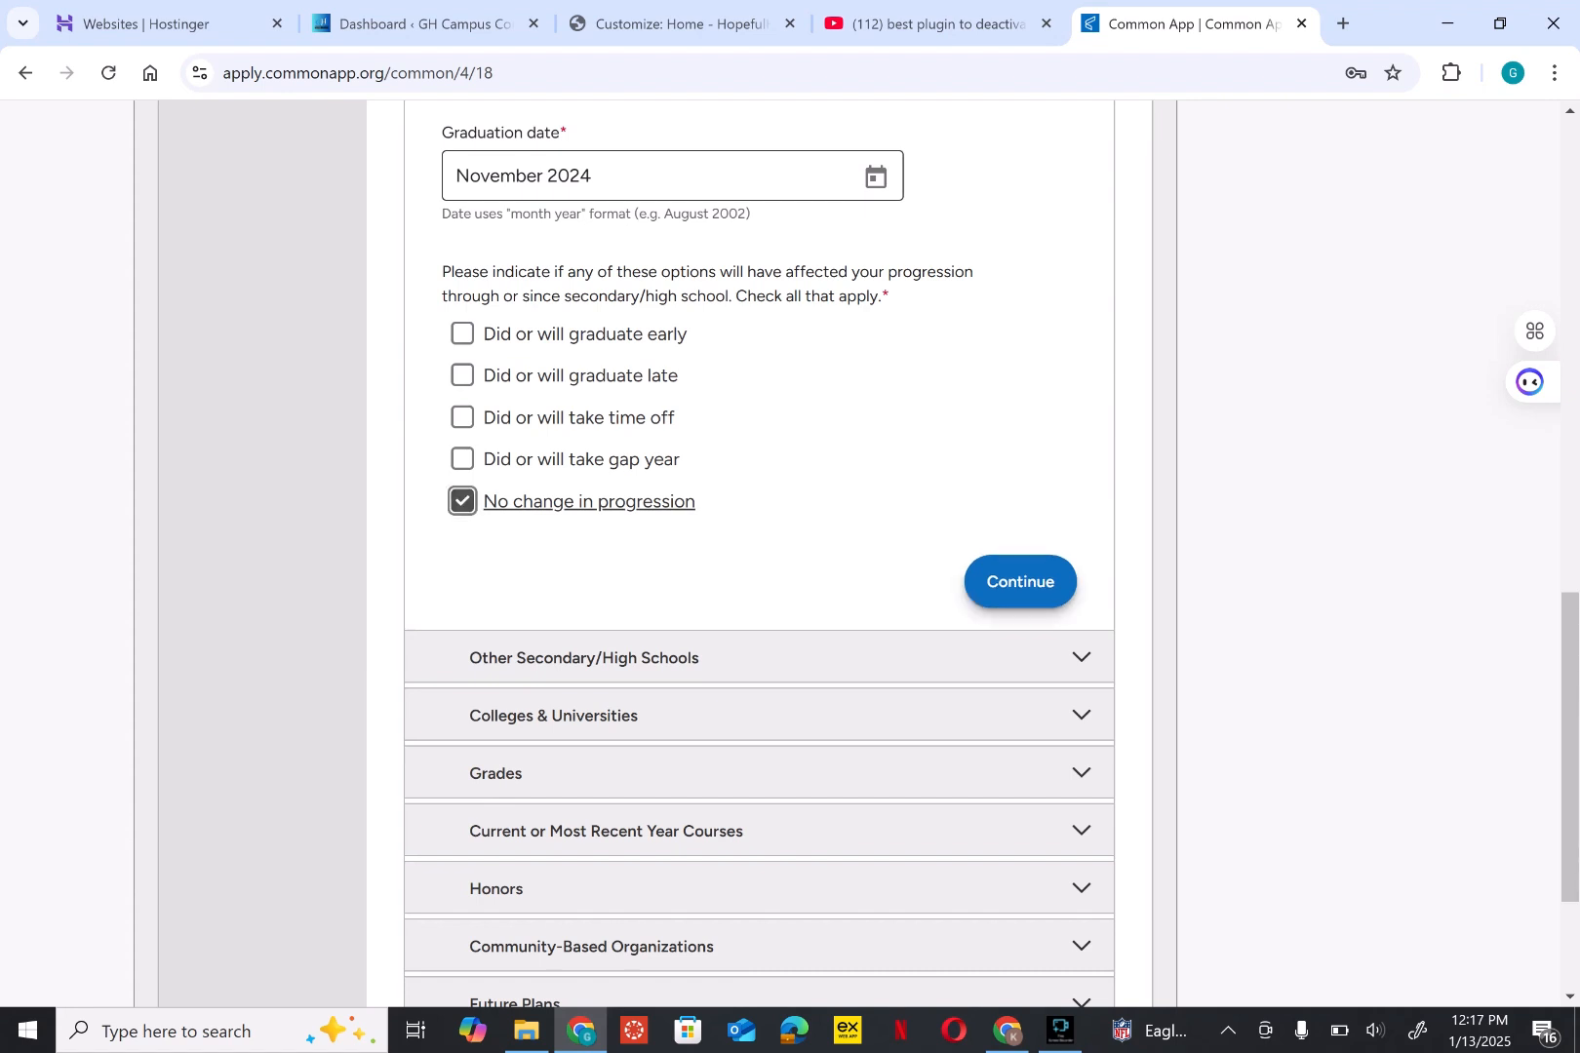
left_click(1020, 581)
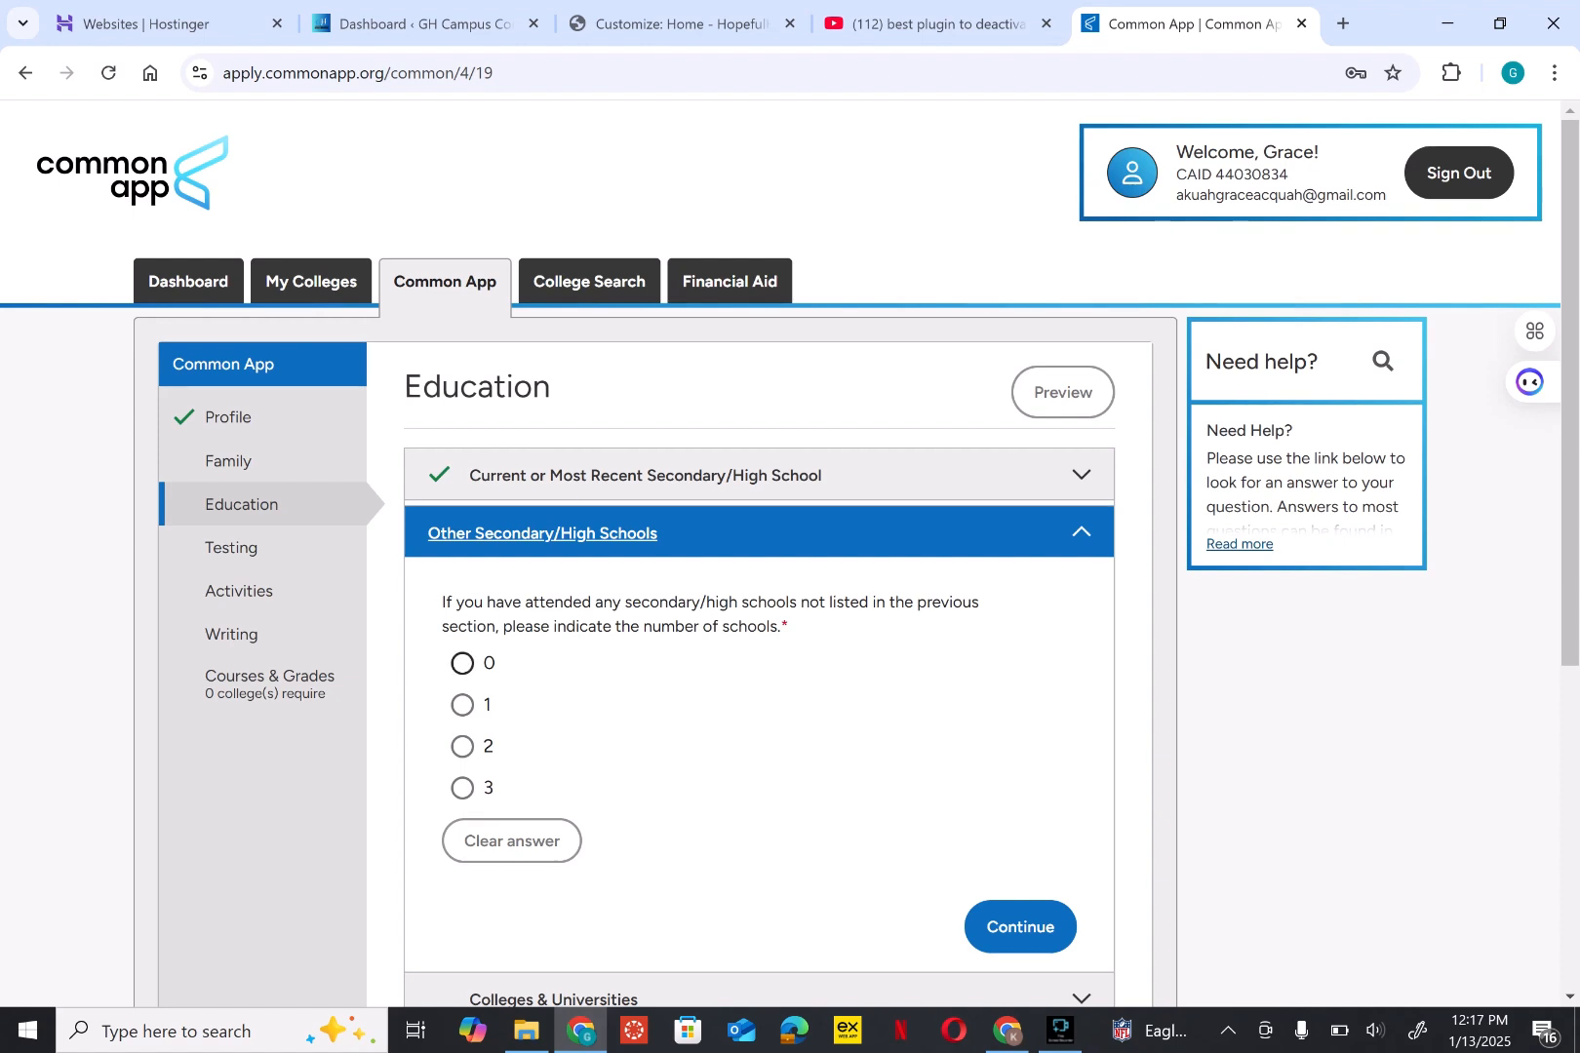
Step: Report 0 other secondary/high schools and 0 colleges or universities, continuing through both sections to Grades
left_click(464, 663)
left_click(1020, 924)
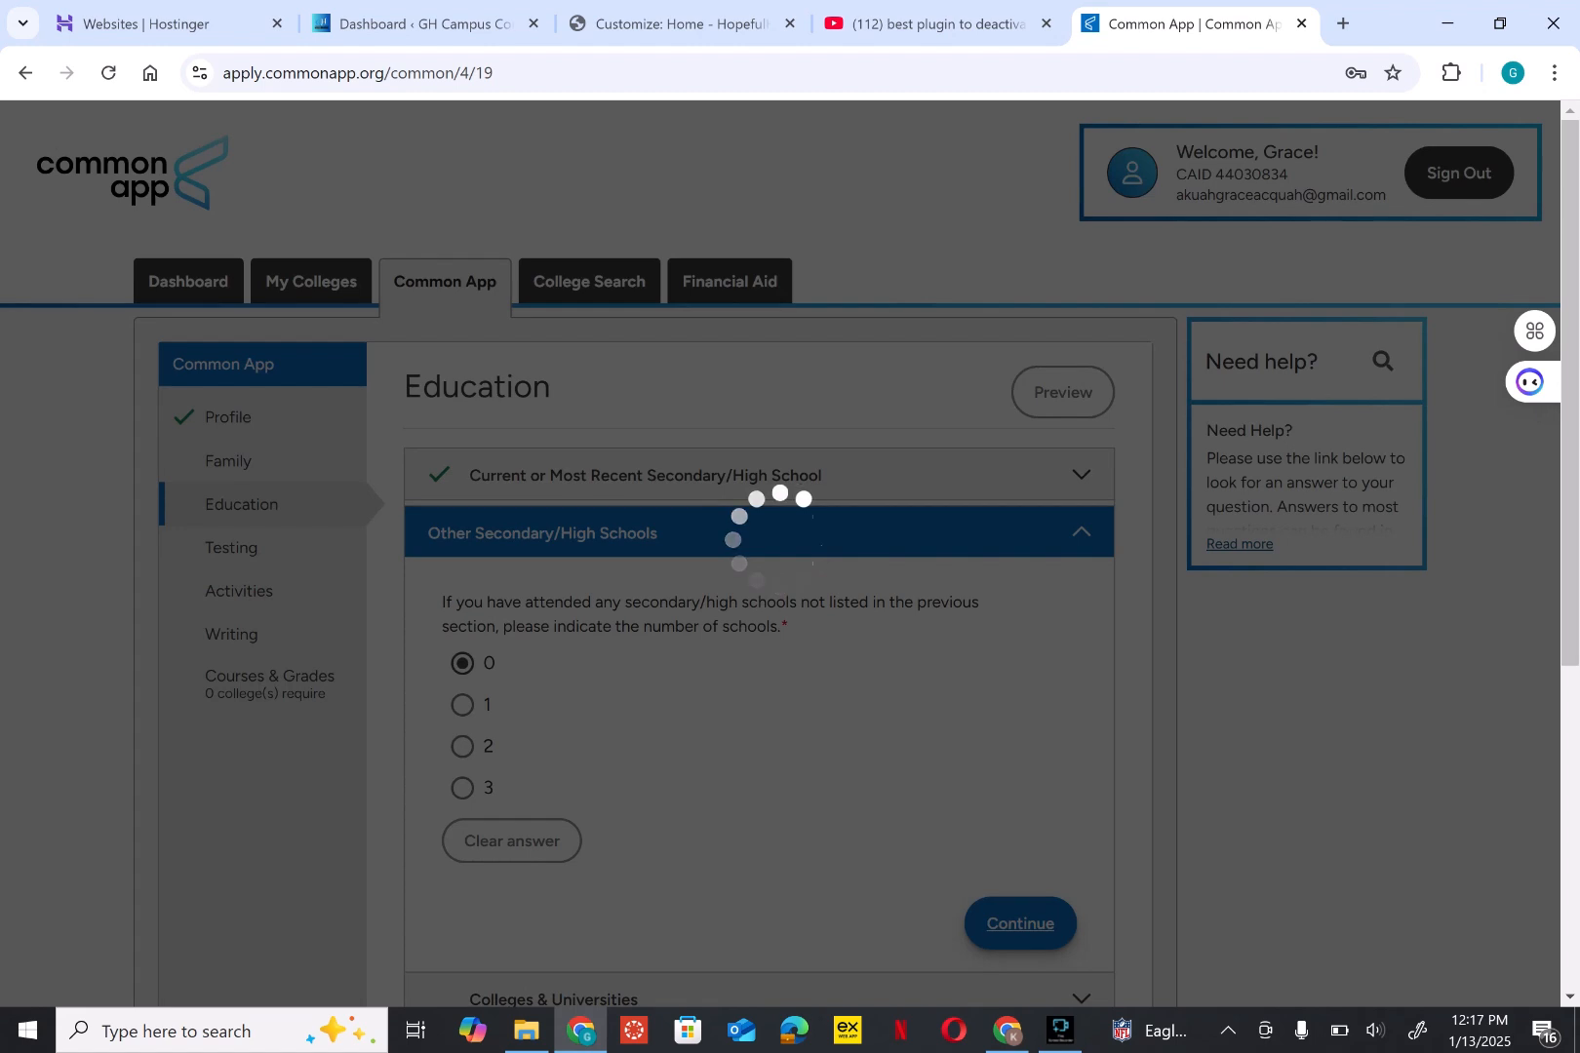
scroll(758, 585, "down", 3)
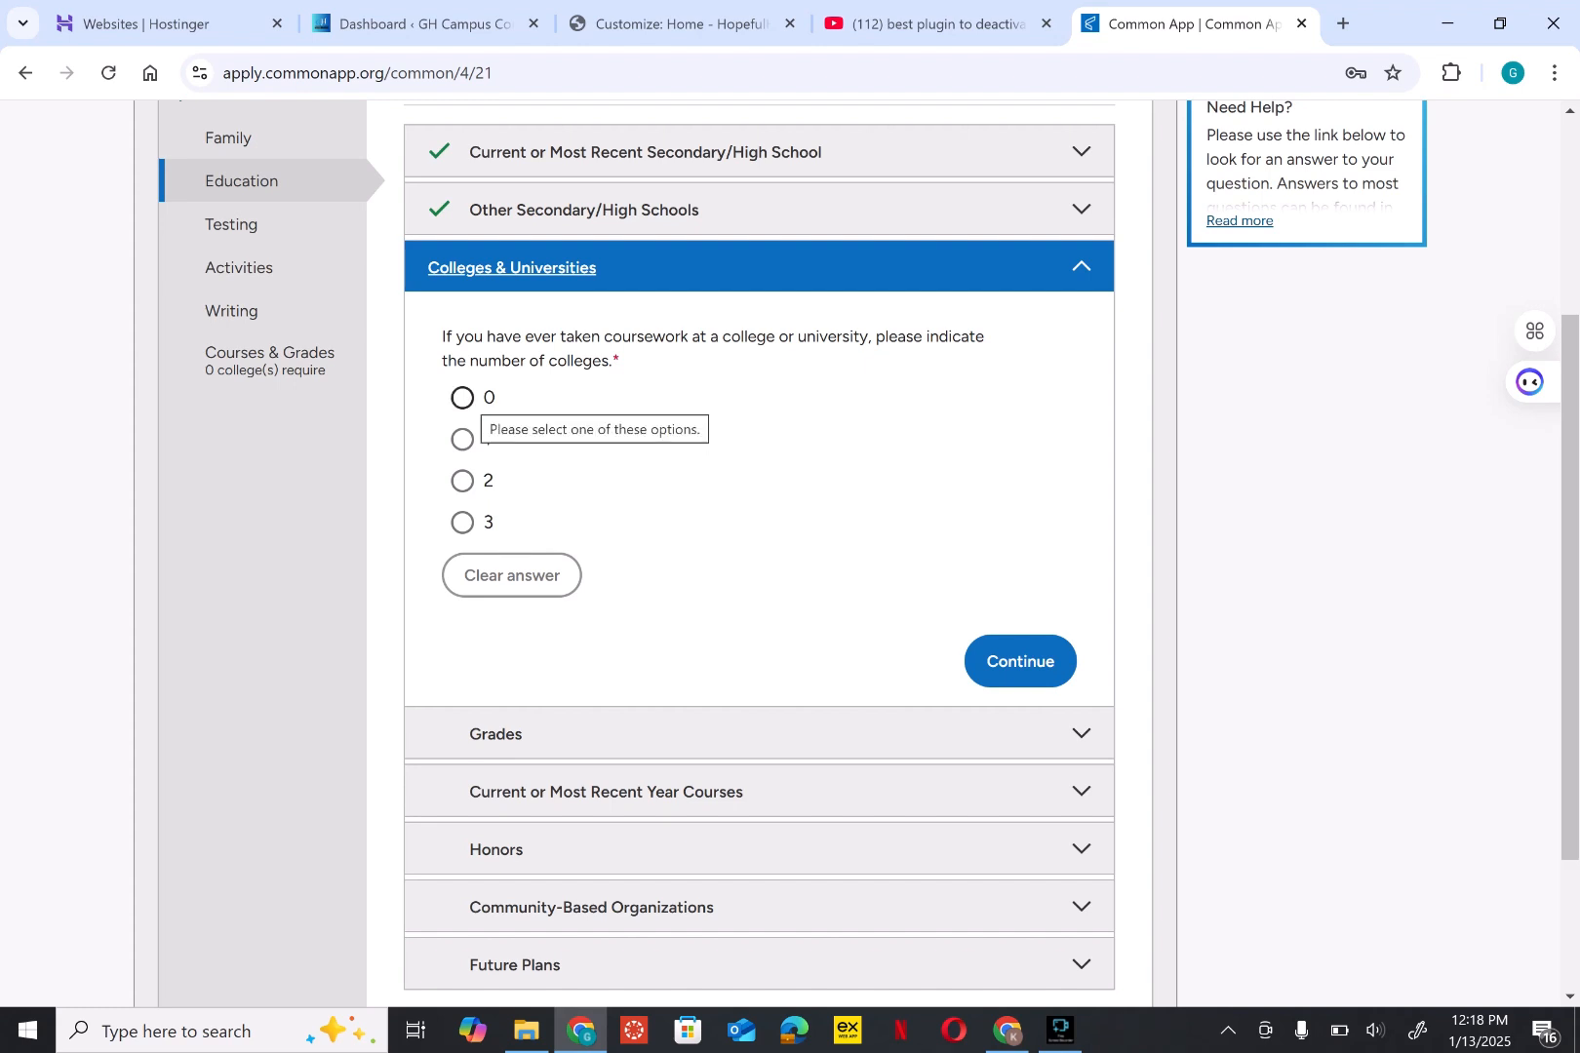
left_click(463, 398)
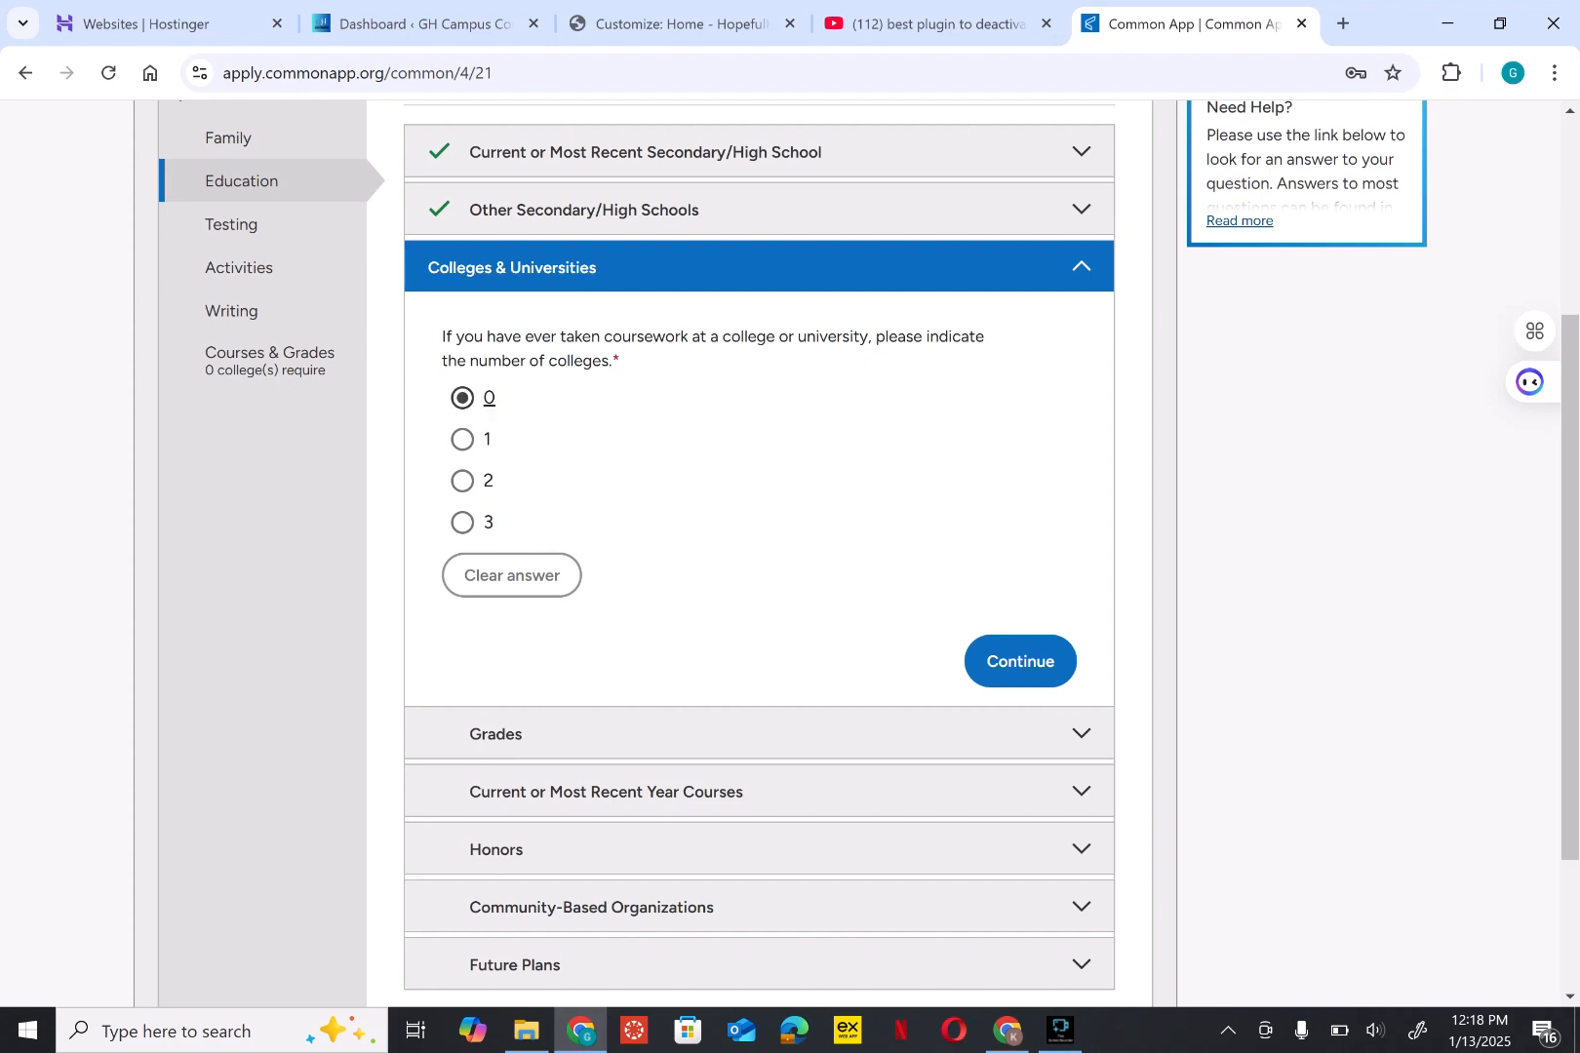
left_click(1020, 661)
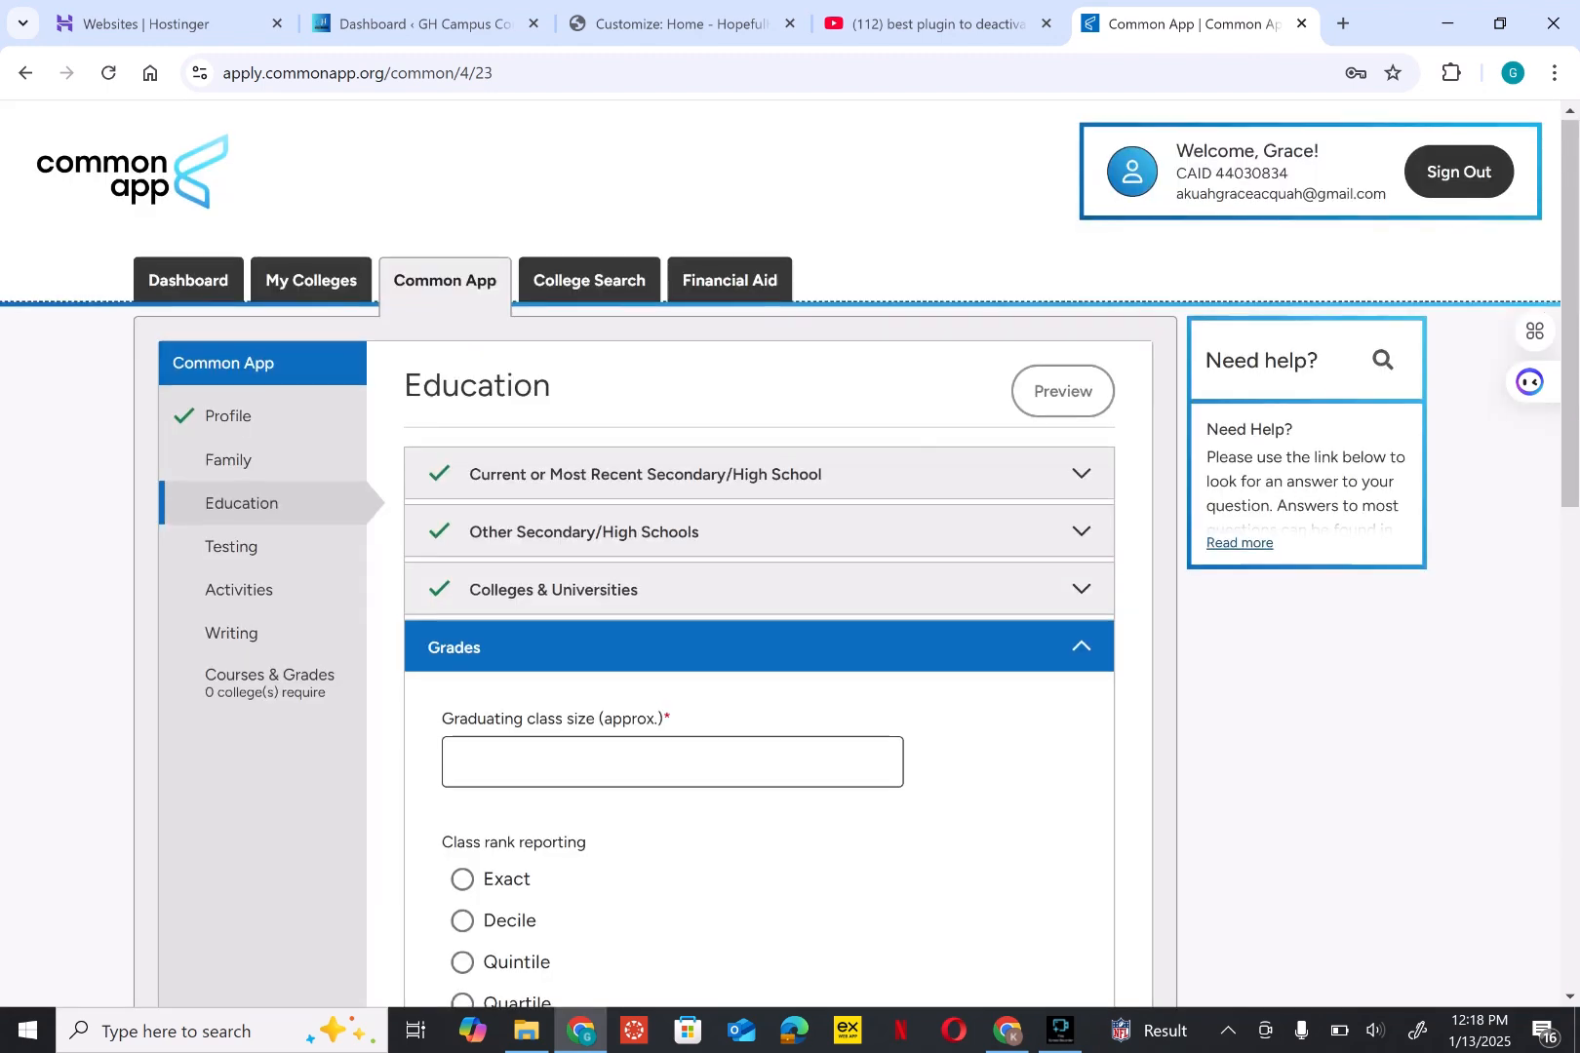
Step: Enter 600 as the approximate graduating class size in the Grades section
scroll(780, 585, "down", 2)
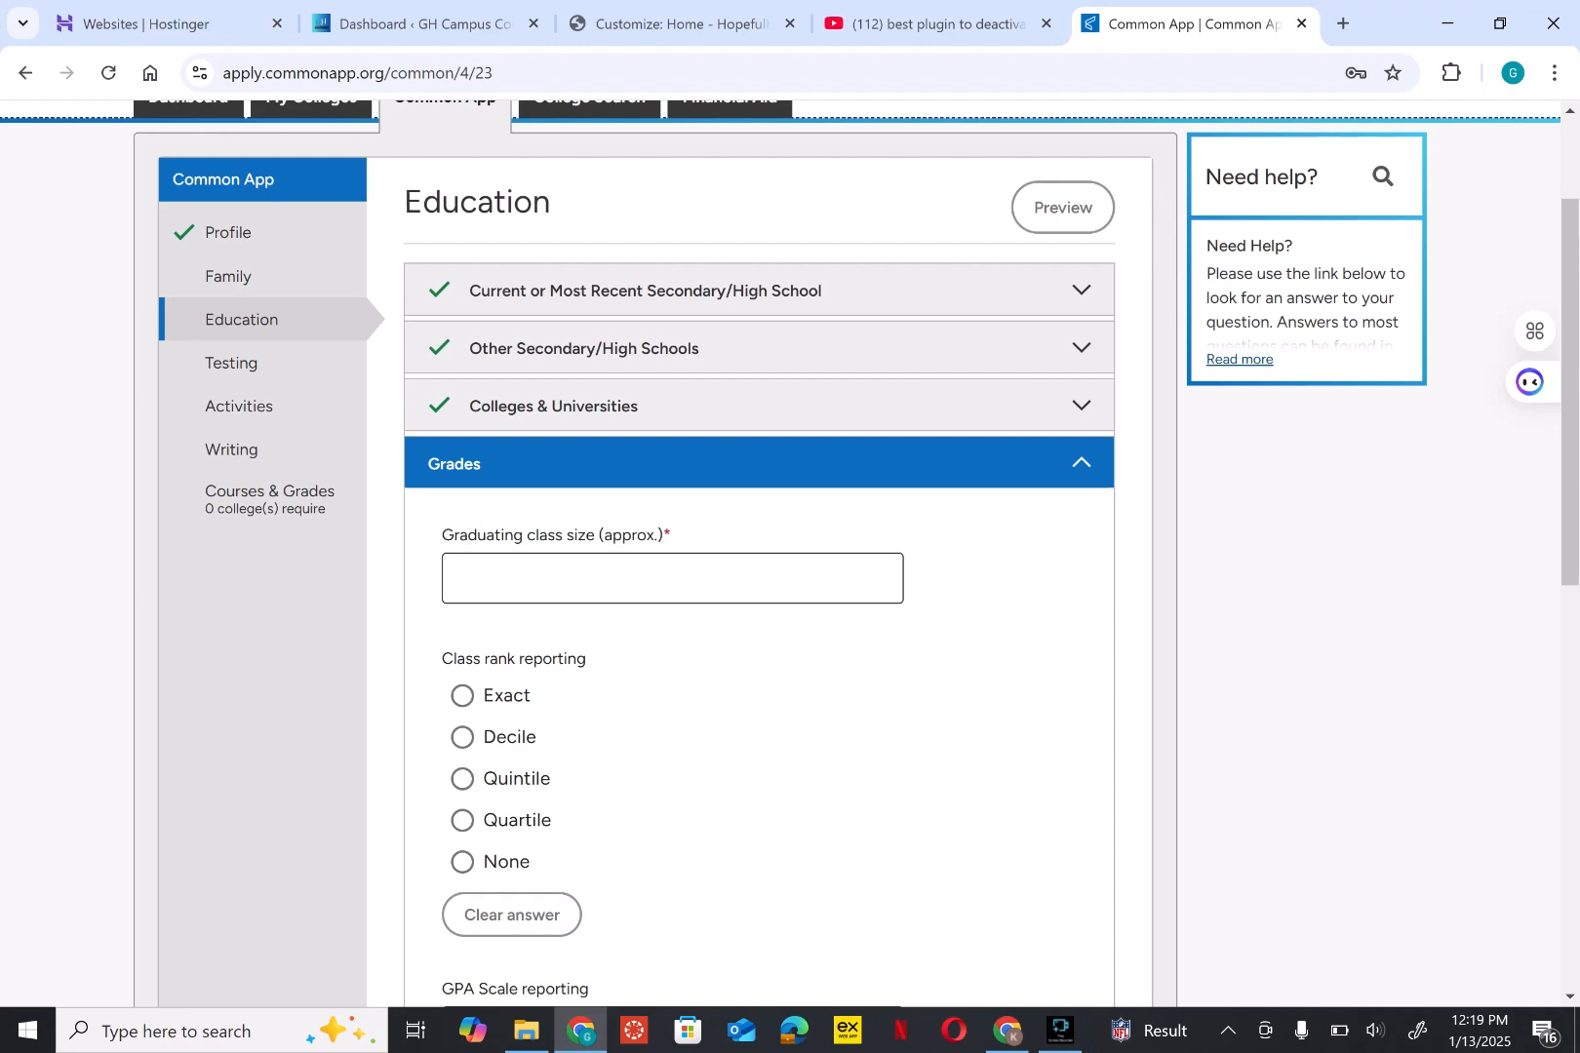
left_click(672, 578)
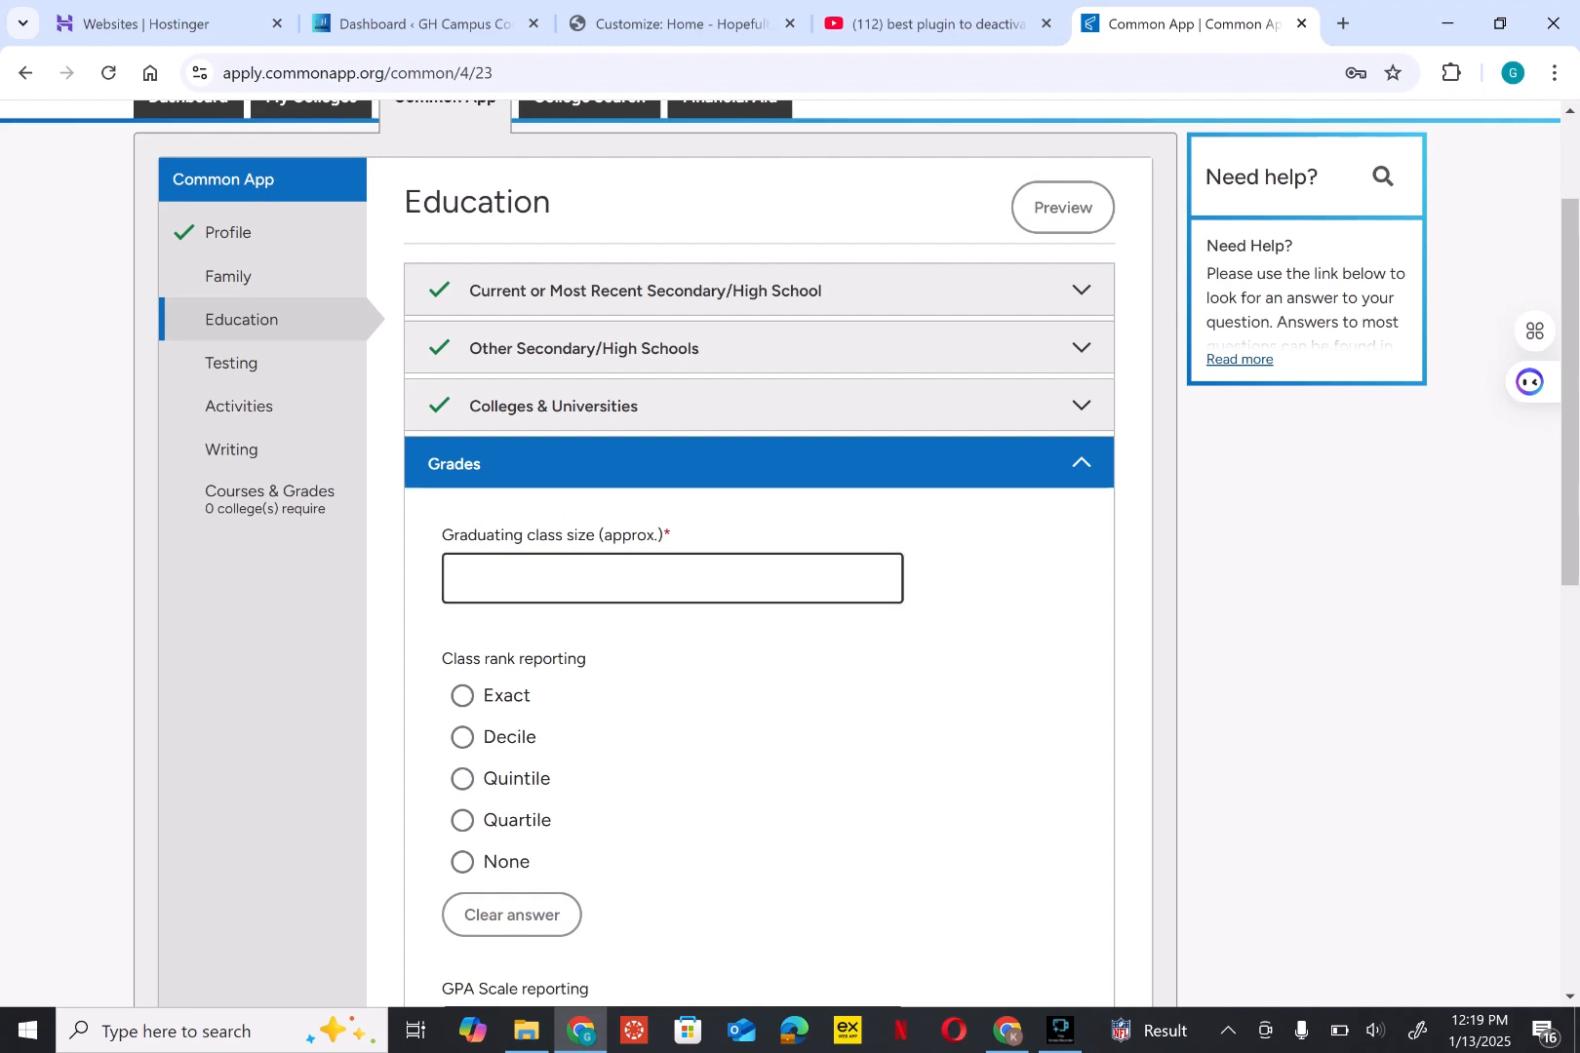
type("600")
left_click(802, 694)
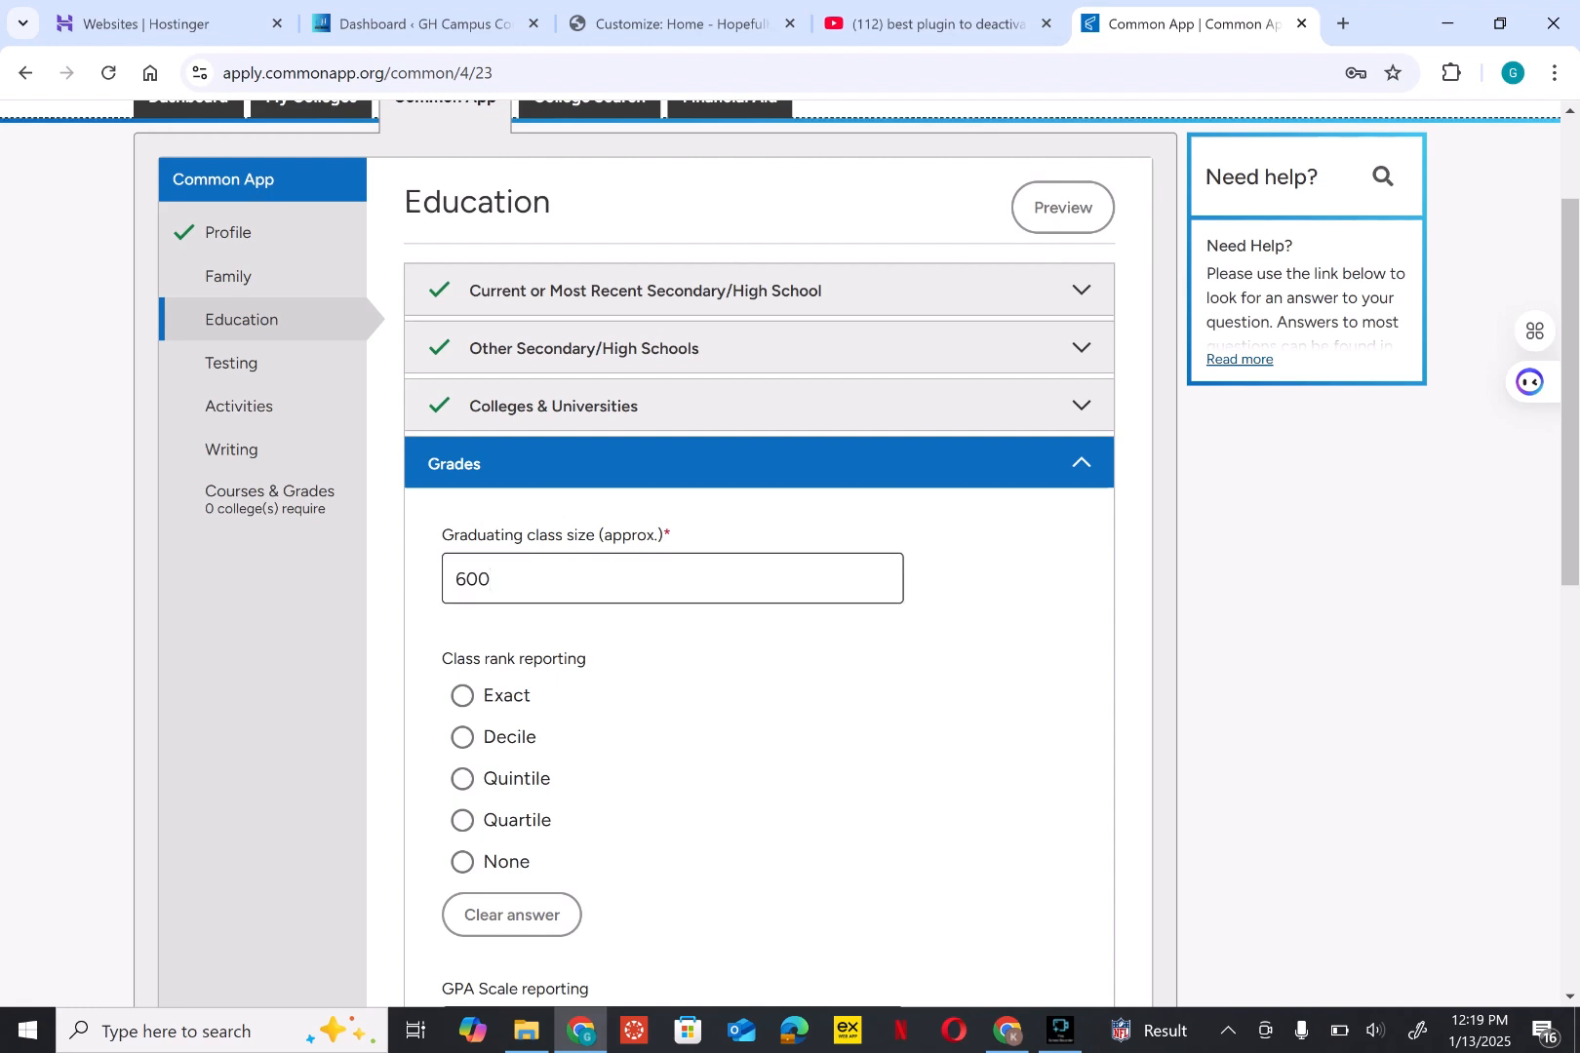
Step: Try the Decile option for class rank reporting and settle on Exact
scroll(801, 694, "down", 1)
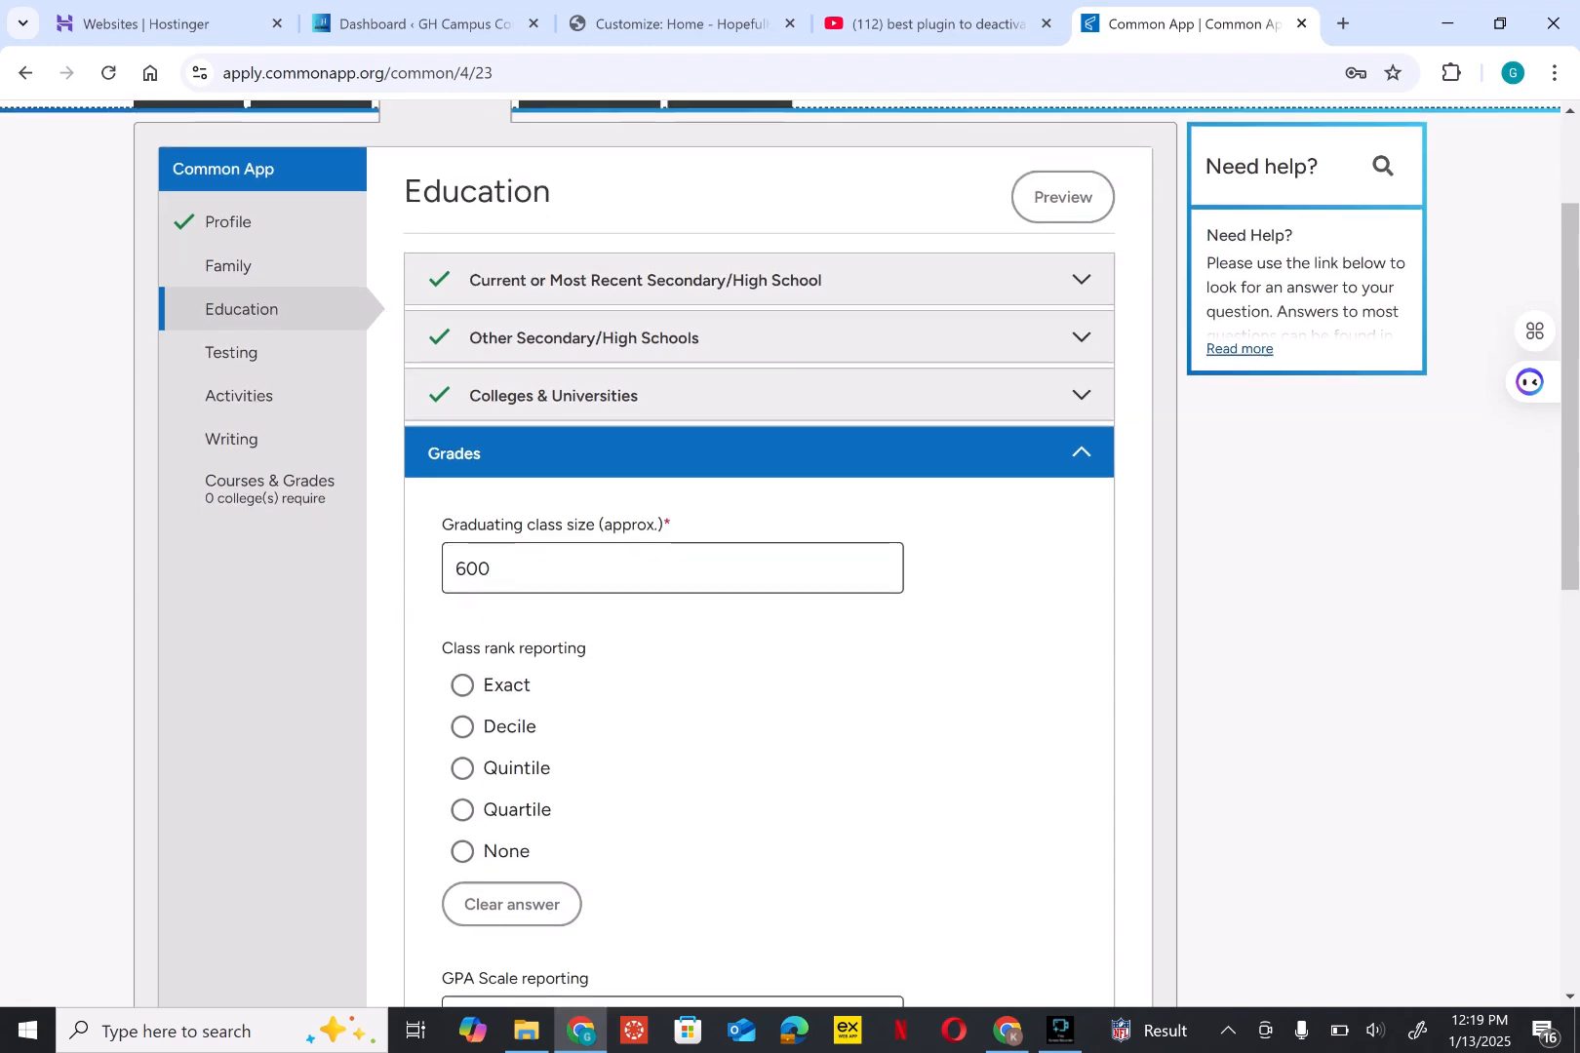
scroll(760, 556, "down", 1)
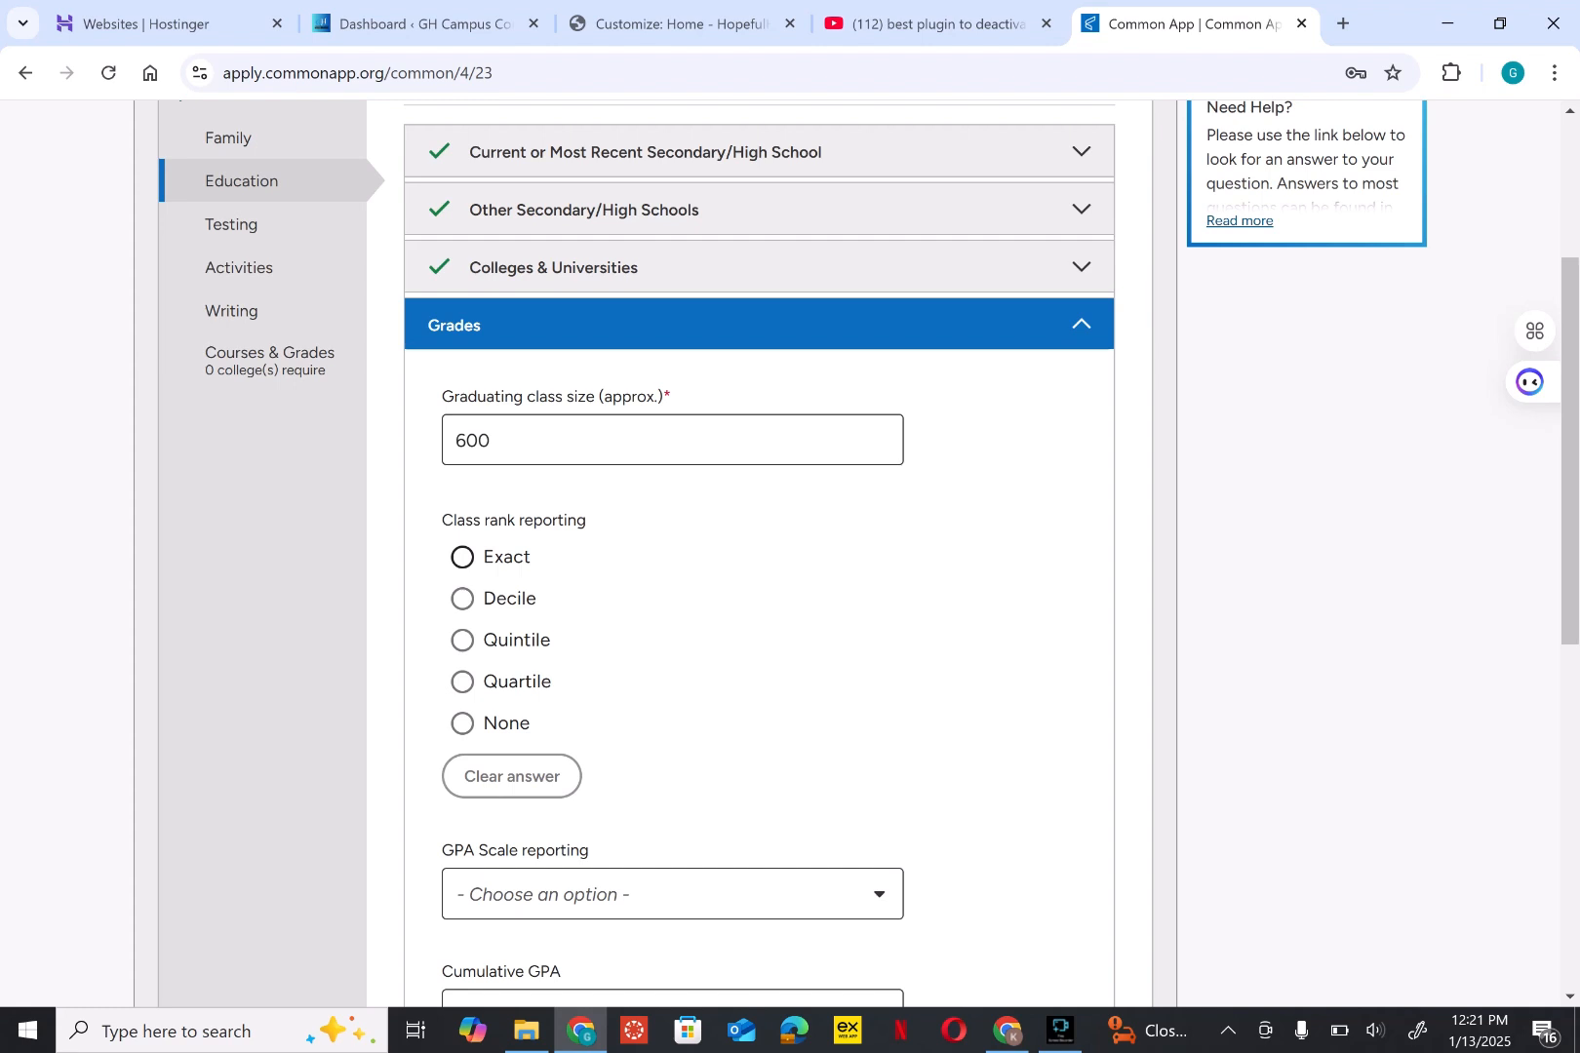
left_click(463, 556)
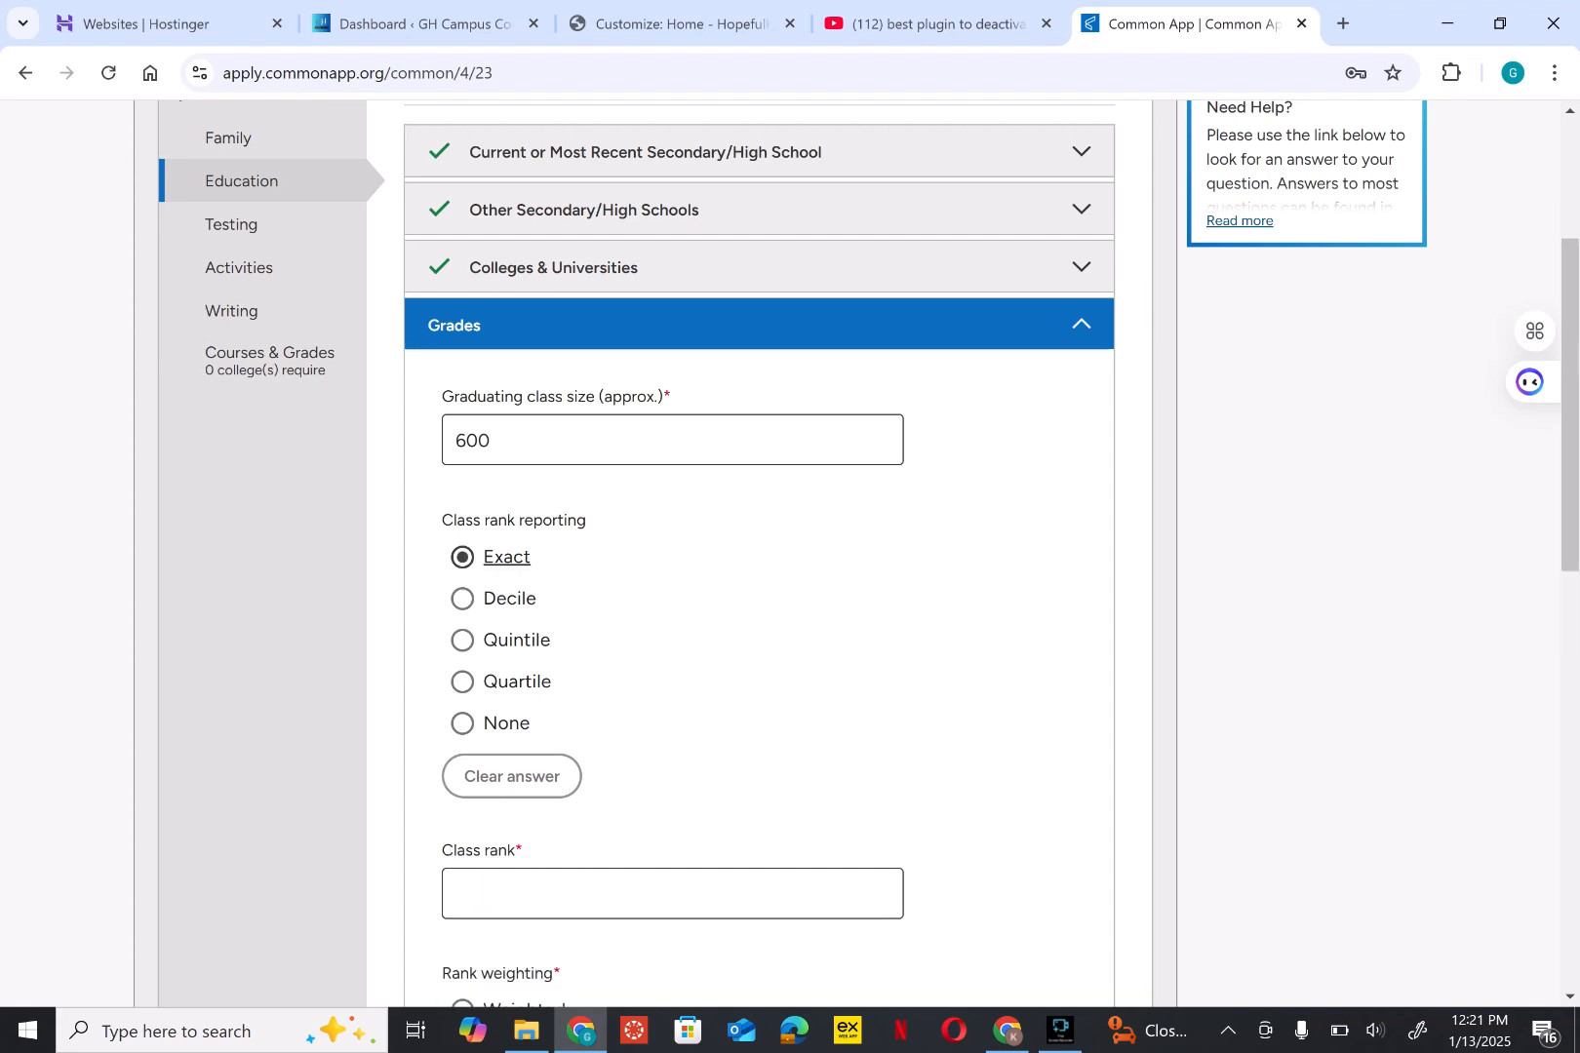
left_click(509, 598)
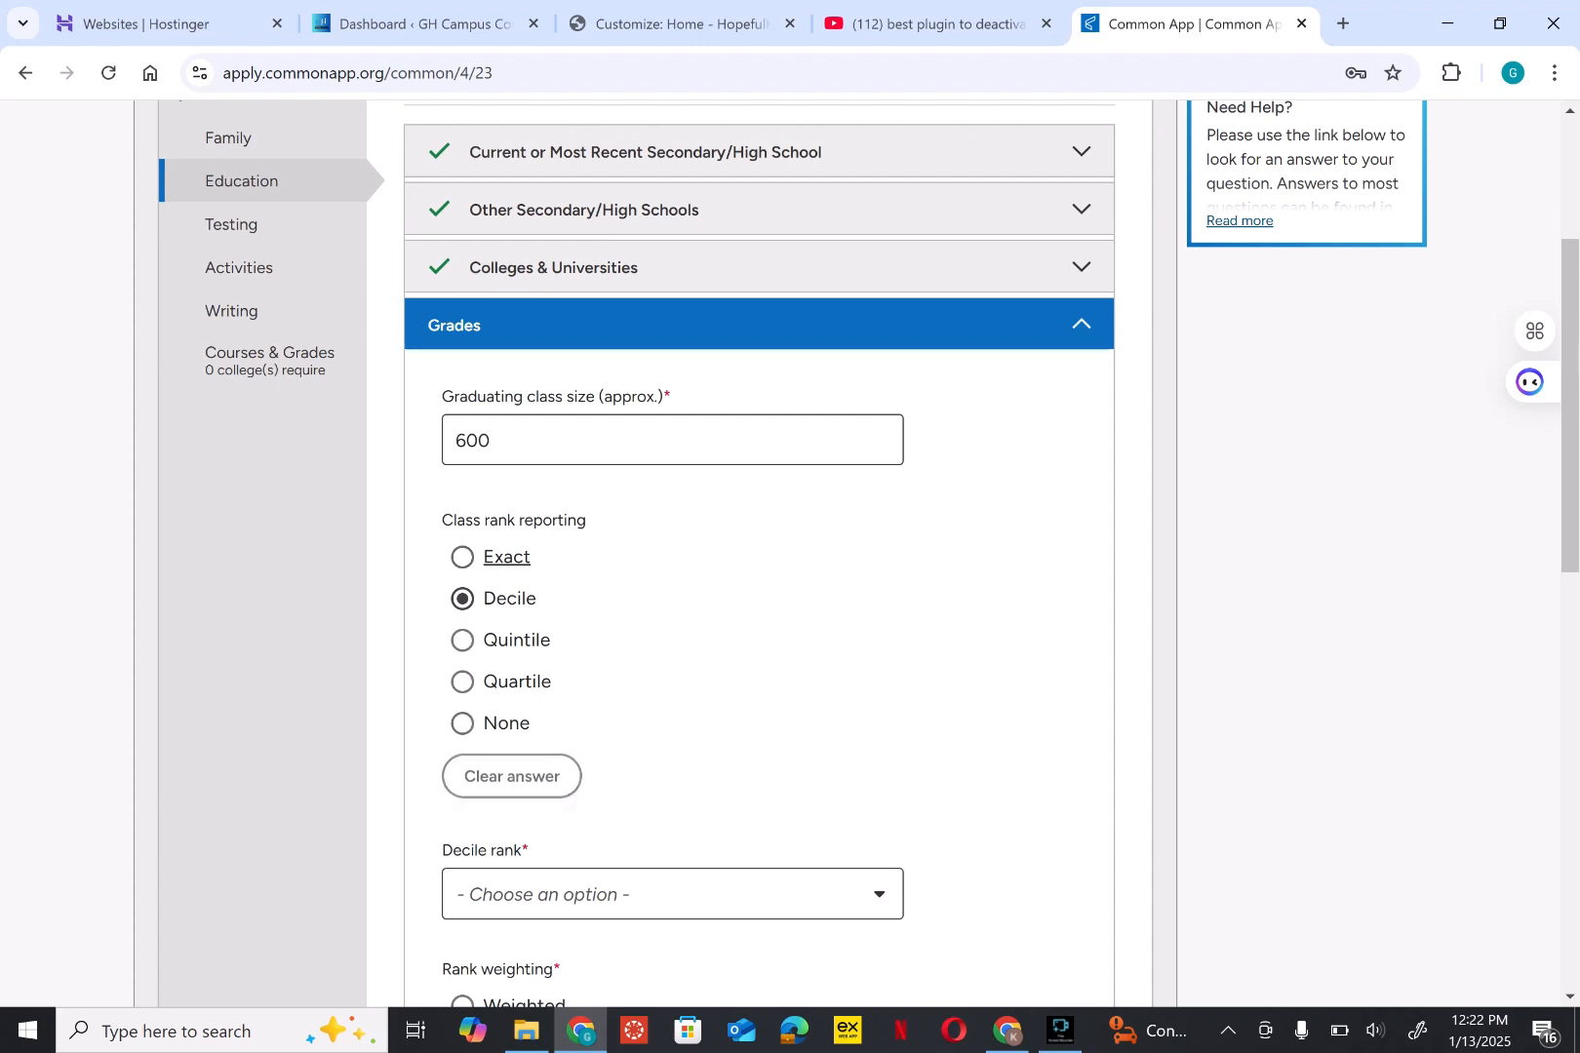
left_click(497, 556)
scroll(585, 624, "down", 1)
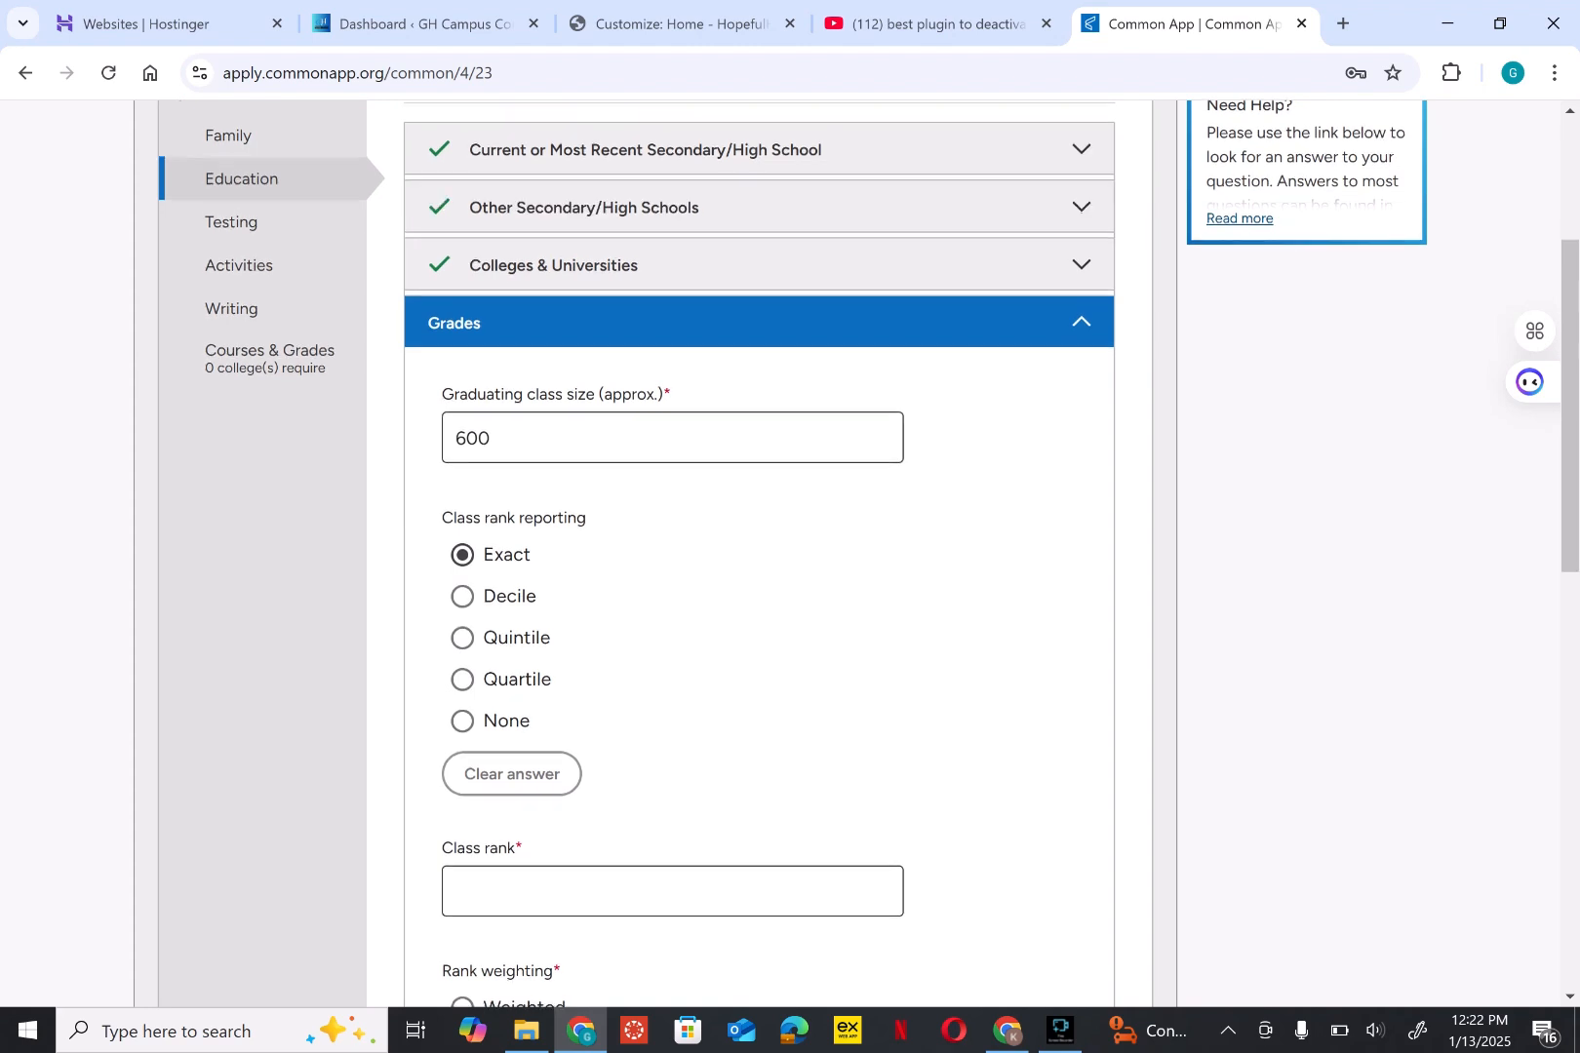
Step: Enter 60 as the class rank and set the rank weighting to Unweighted
left_click(585, 754)
left_click(1004, 682)
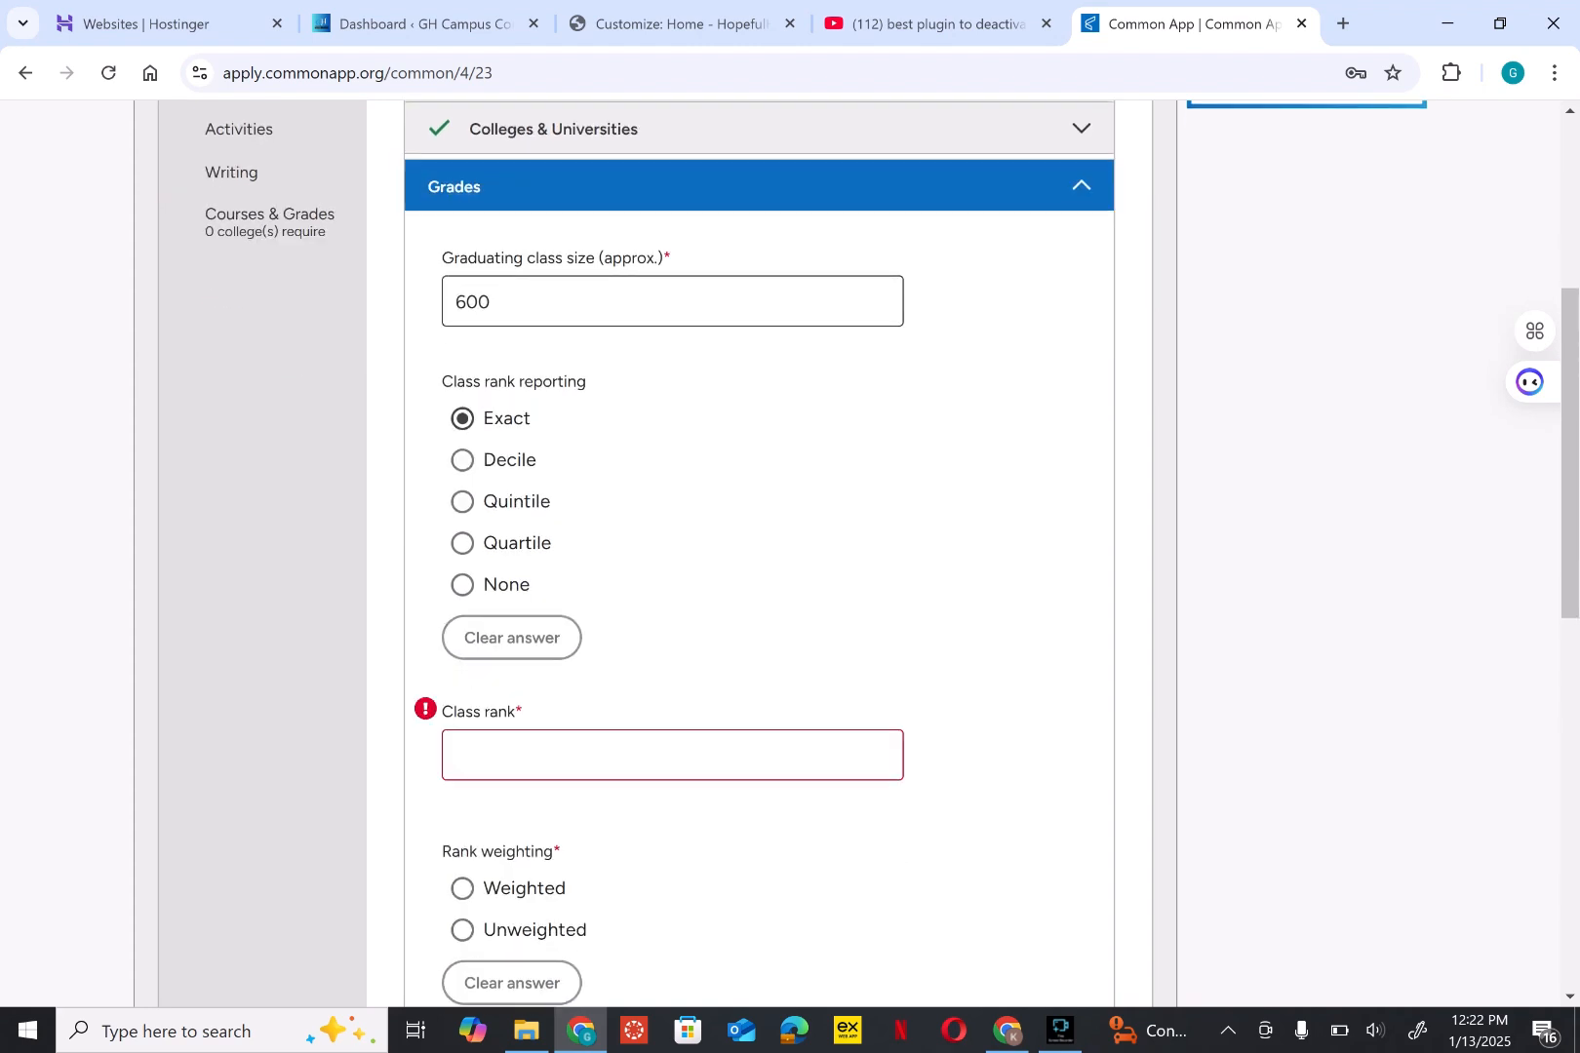
left_click(624, 755)
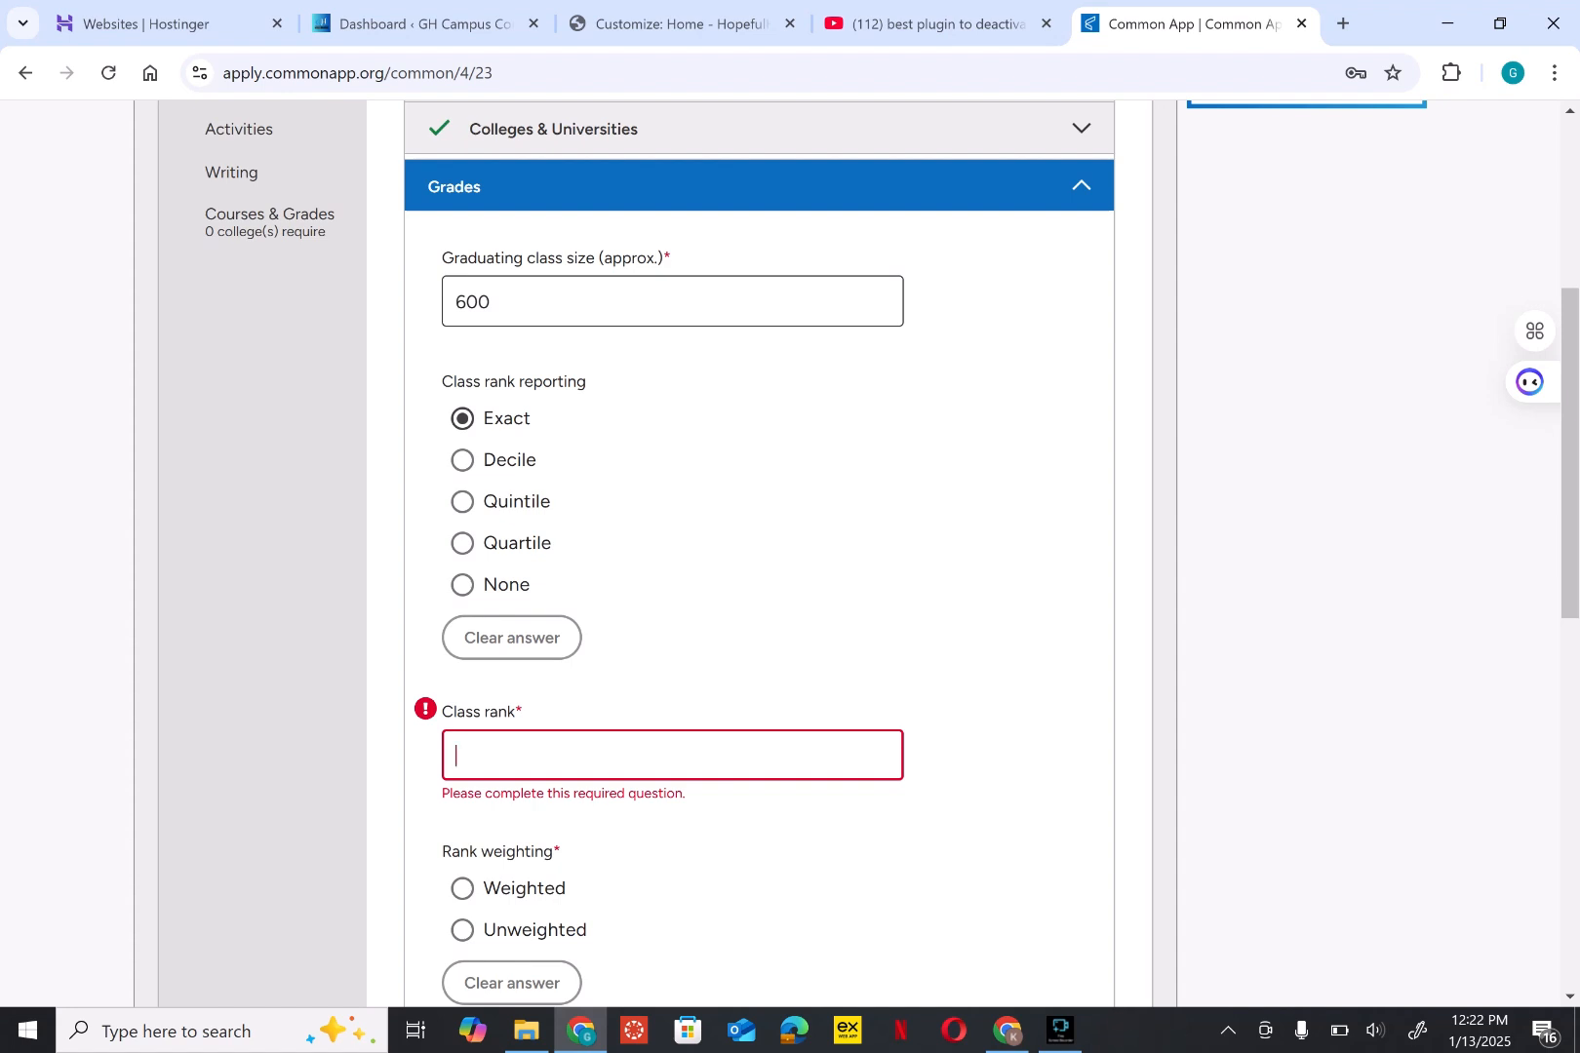
type("60")
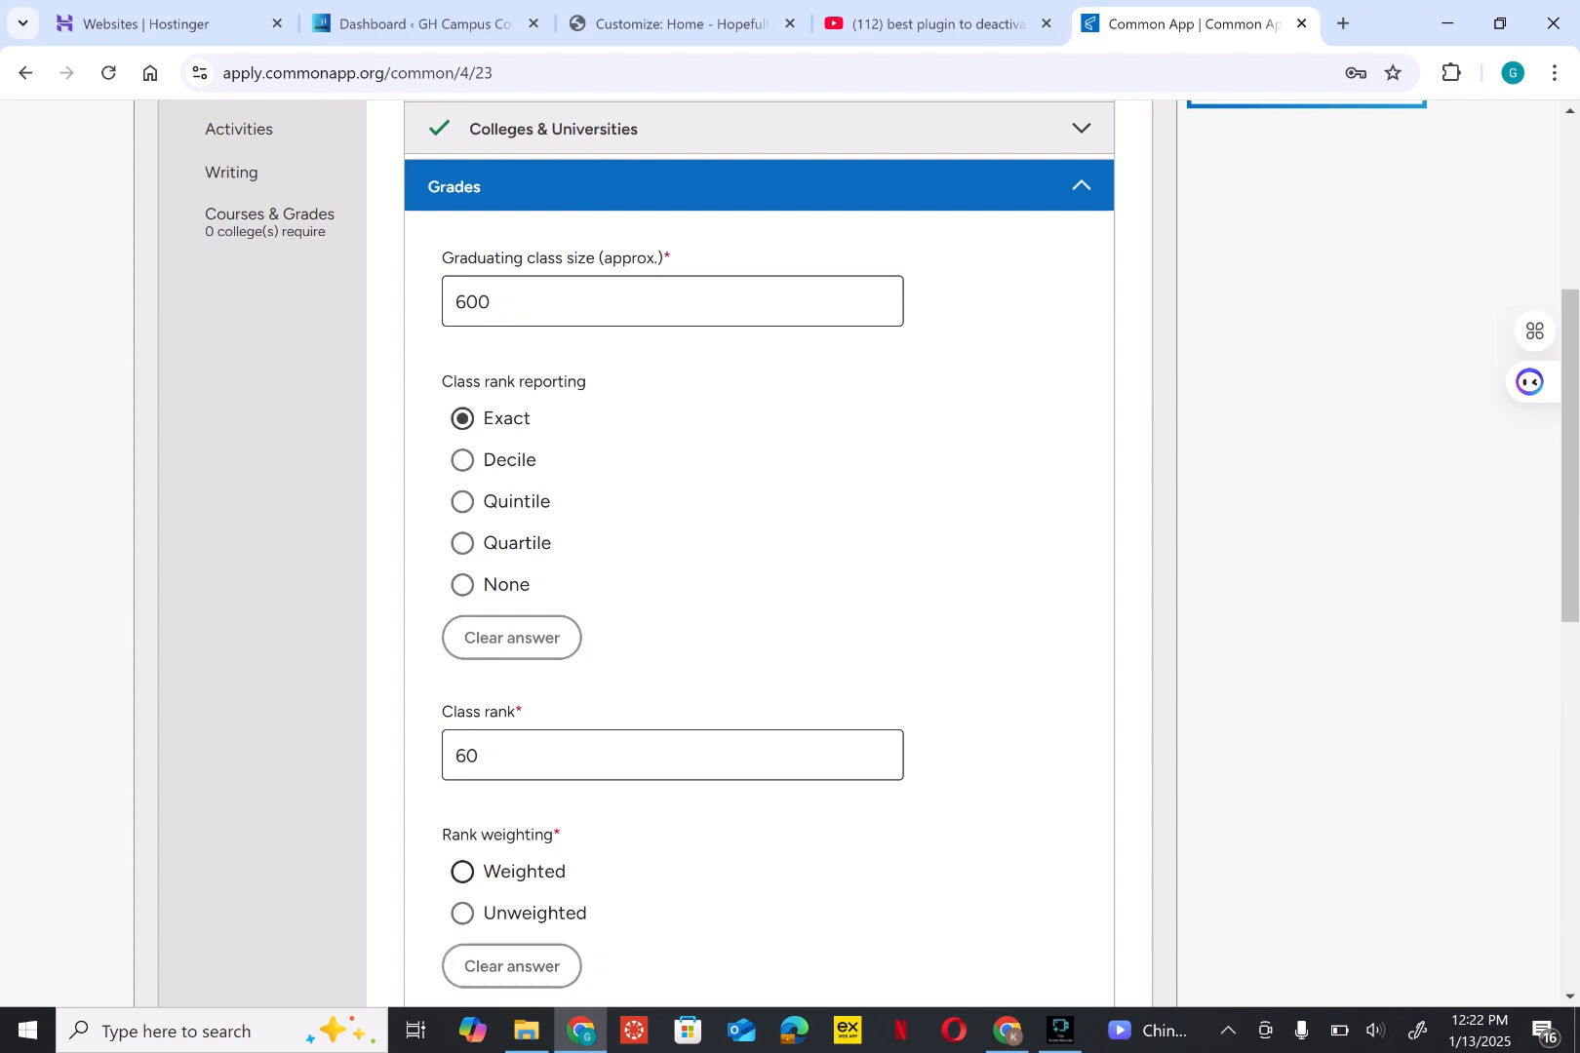
left_click(523, 871)
left_click(534, 912)
Step: Try 4 as the GPA scale reporting value and clear the choice again
scroll(534, 912, "down", 2)
scroll(673, 553, "down", 3)
left_click(673, 530)
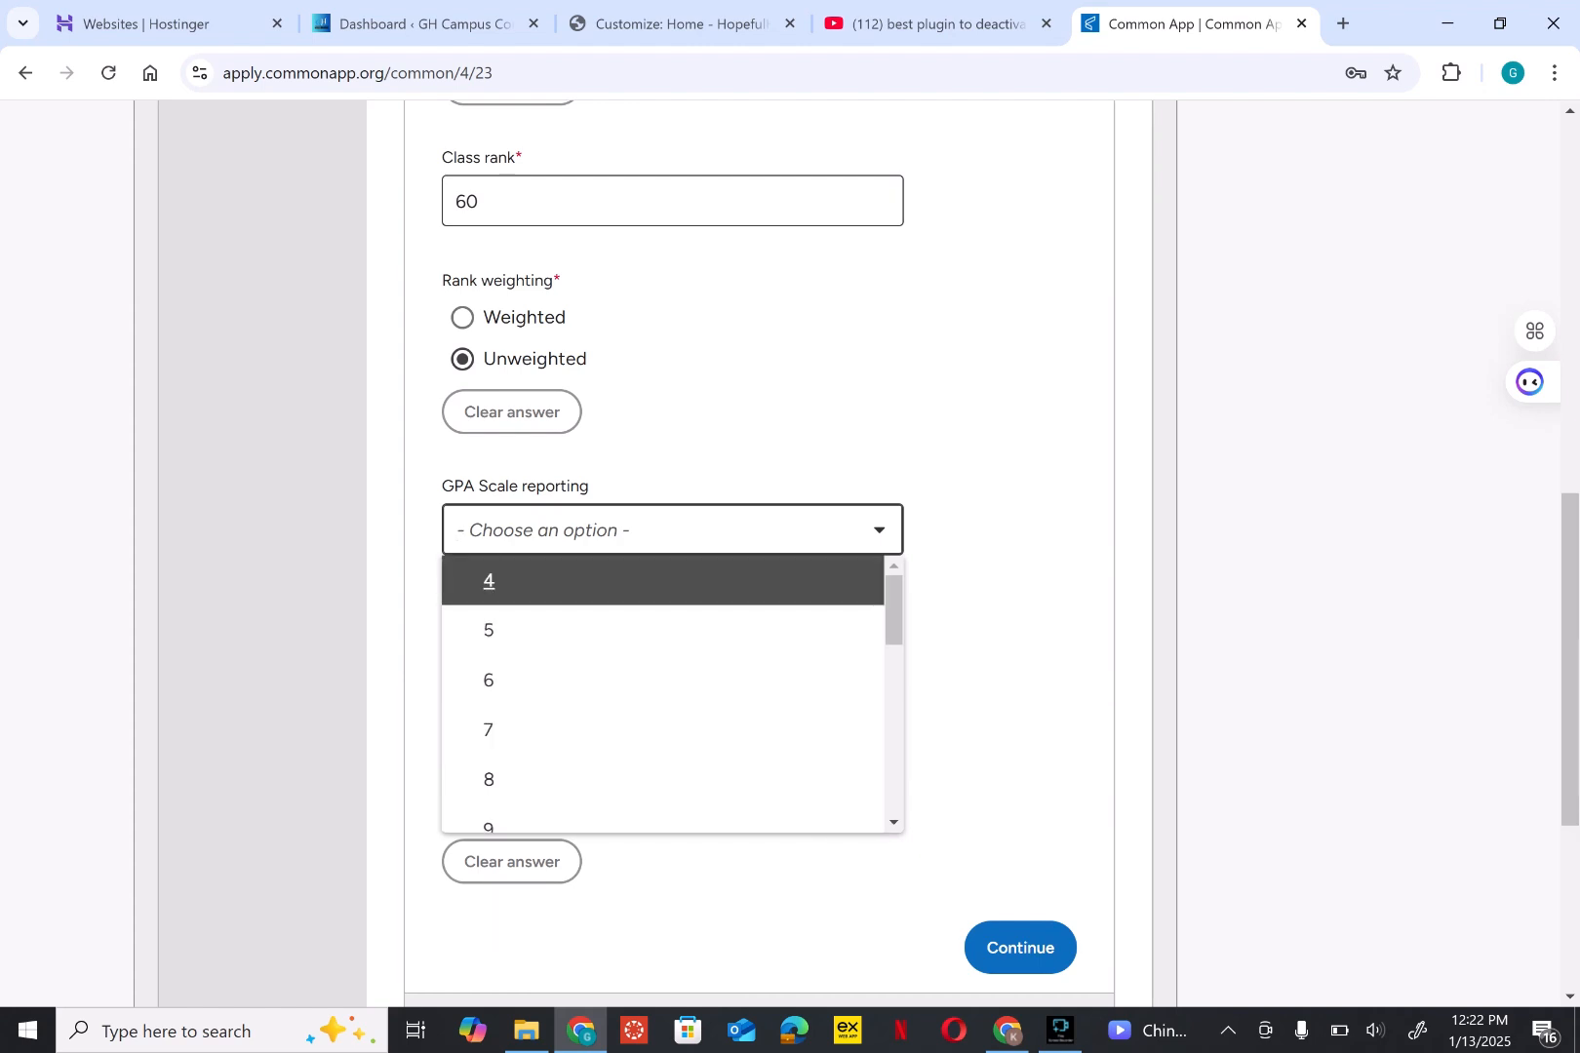
key("Return")
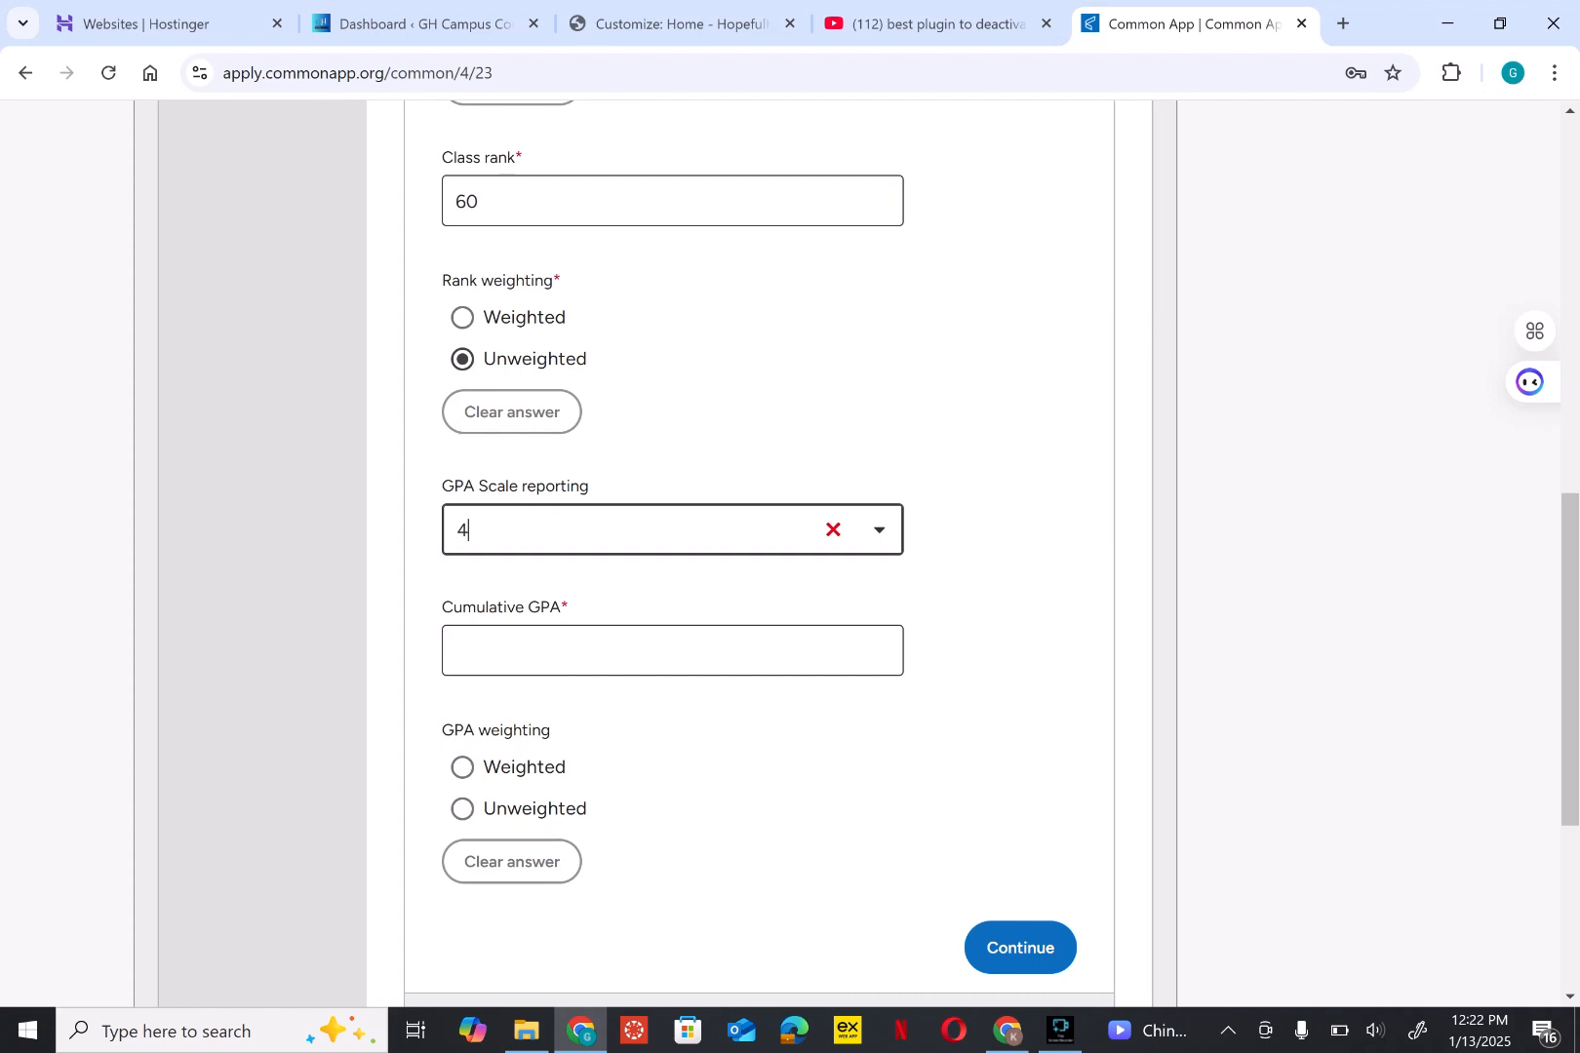
key("BackSpace")
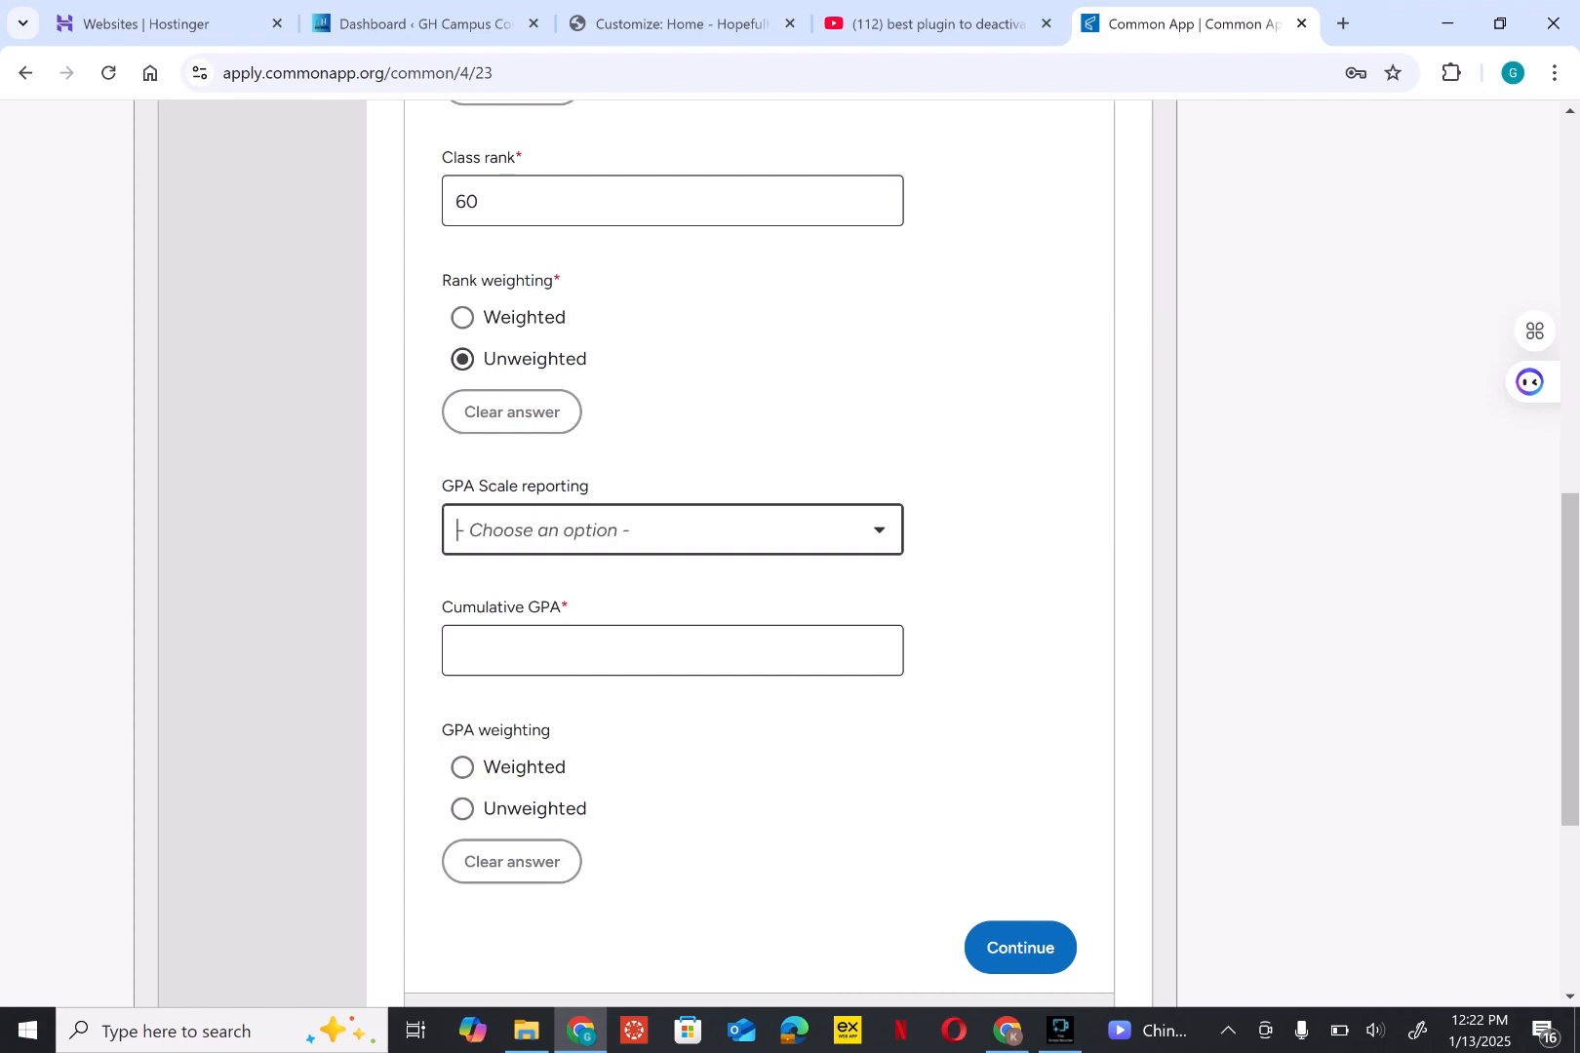
Step: Leave the GPA questions blank and continue from Grades to the Current or Most Recent Year Courses section
left_click(1004, 585)
scroll(1005, 585, "up", 1)
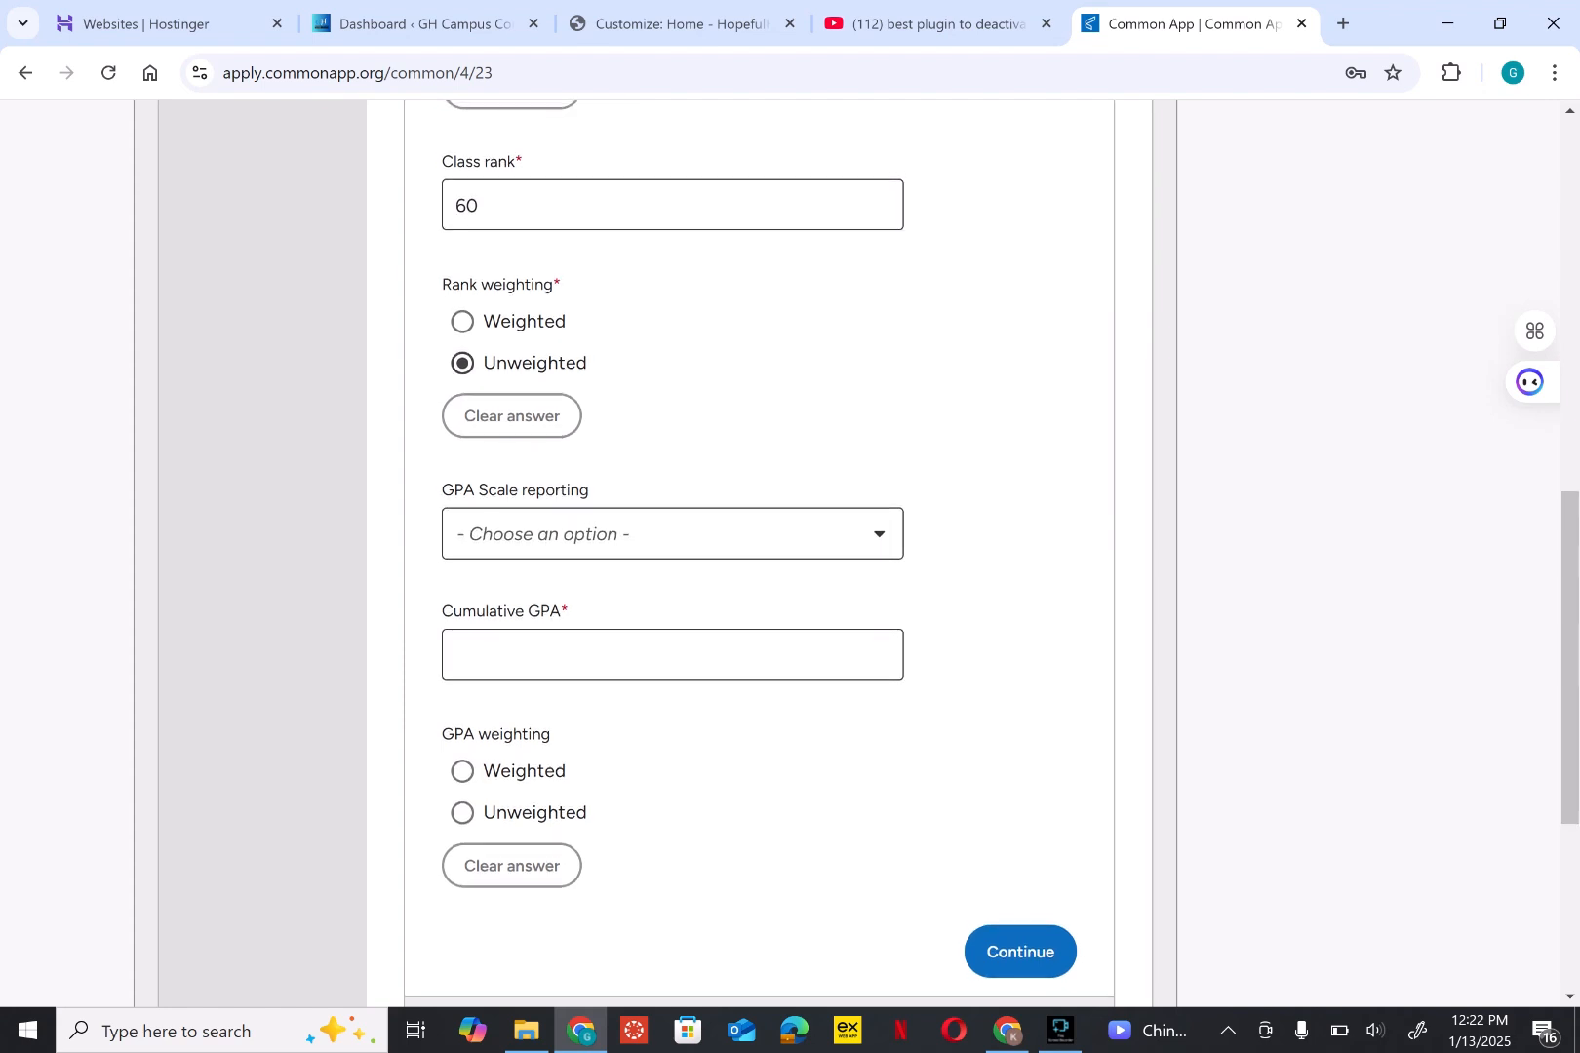
scroll(1004, 585, "down", 1)
scroll(758, 546, "down", 2)
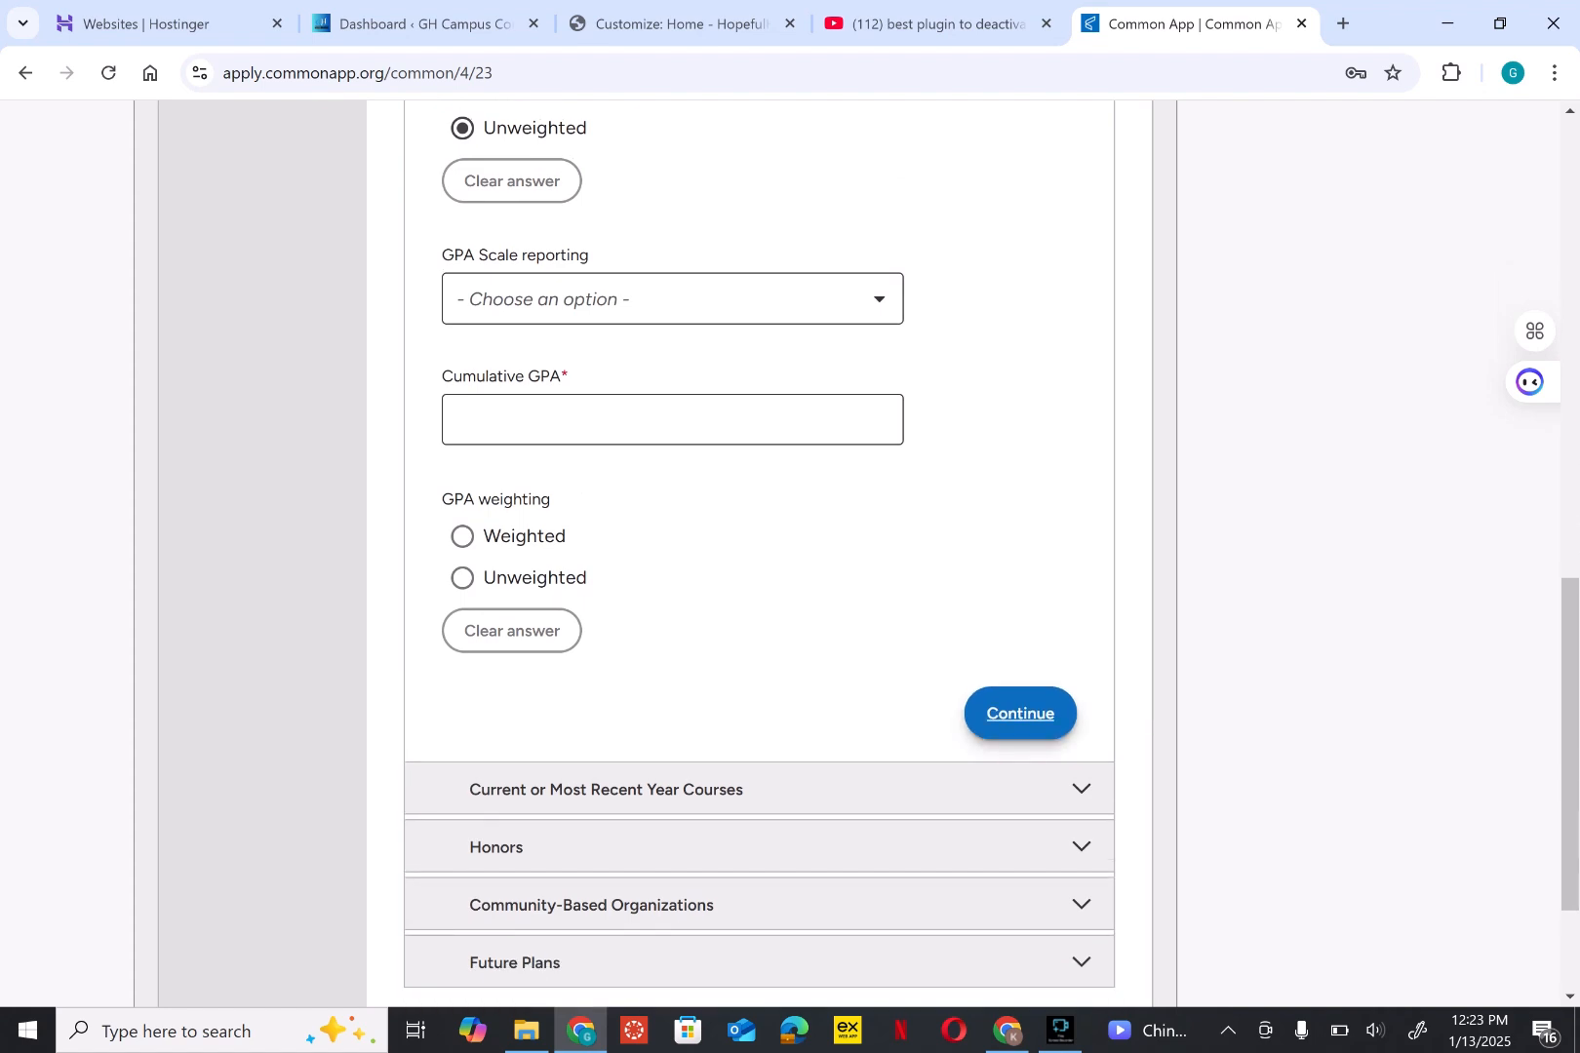
left_click(1020, 713)
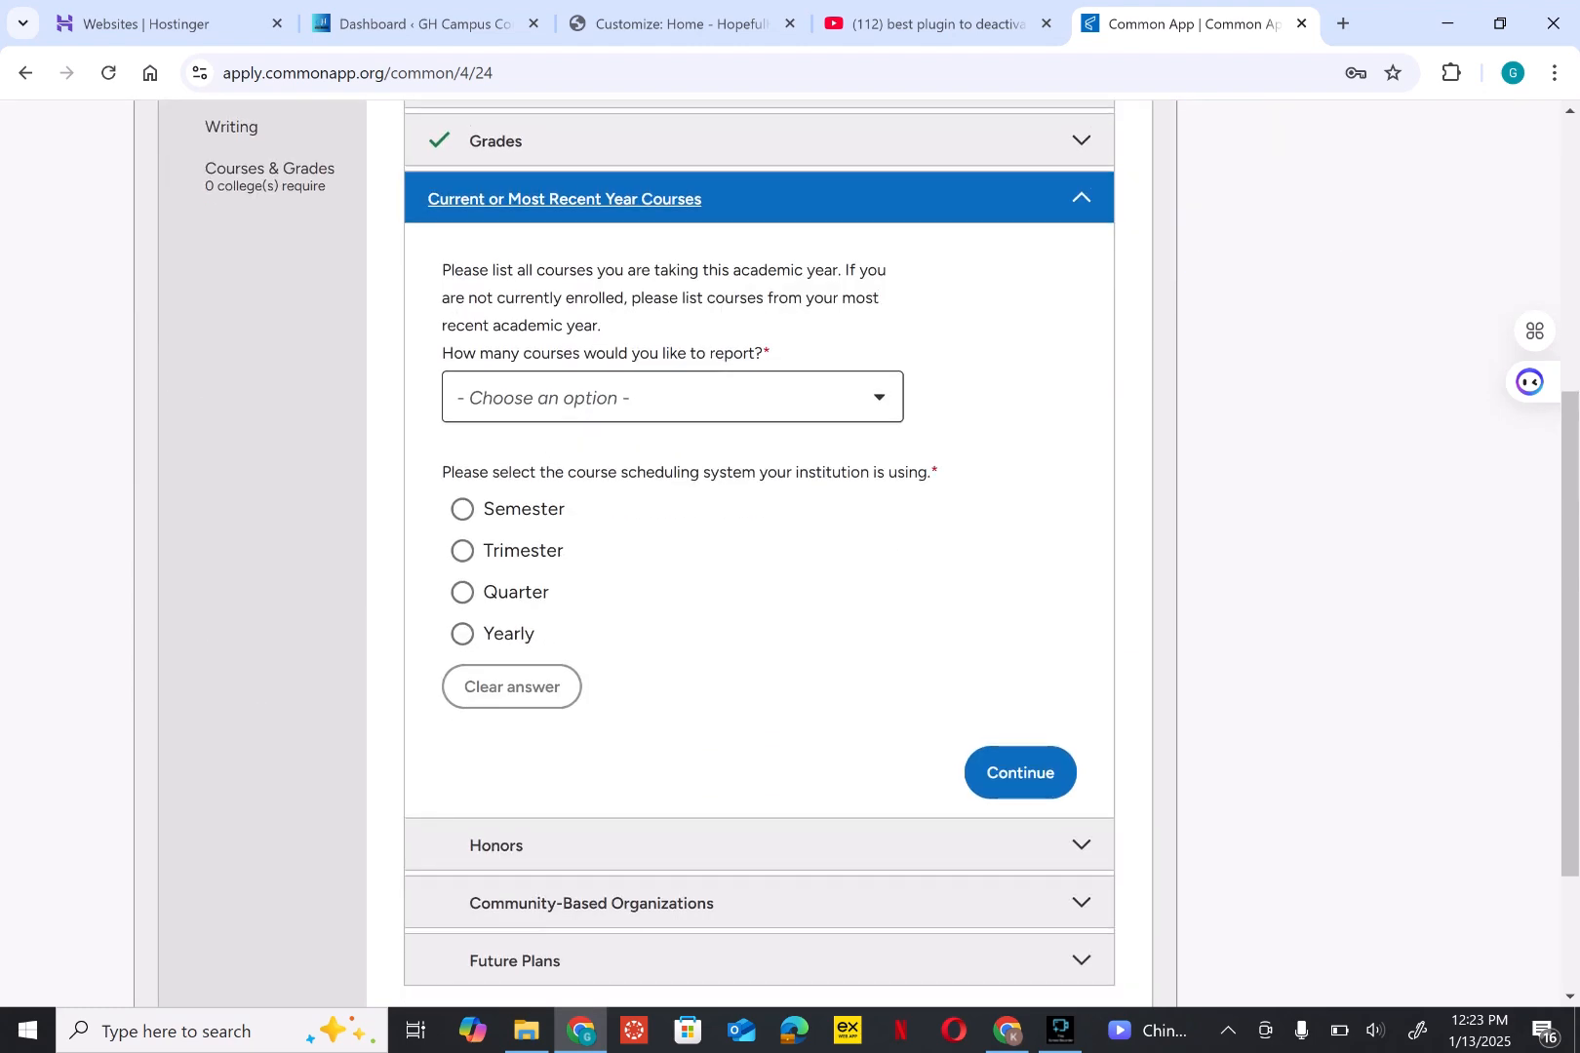
Step: Set the number of courses to report for the current academic year to 8
scroll(758, 553, "up", 1)
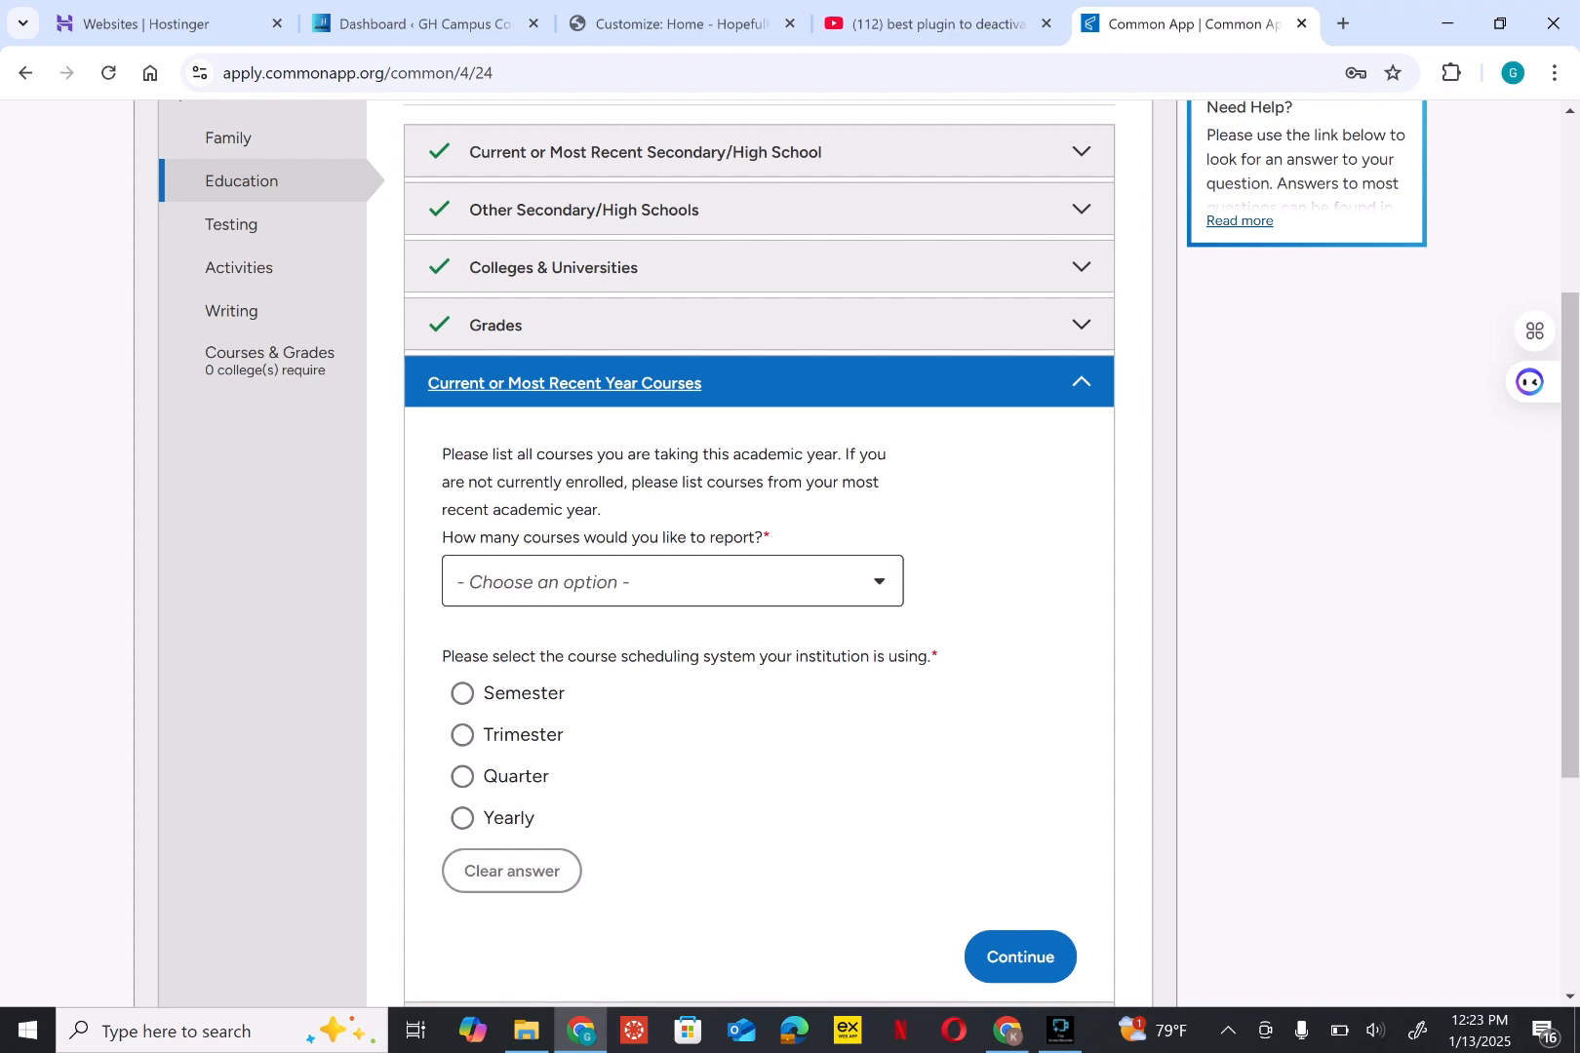
left_click(671, 582)
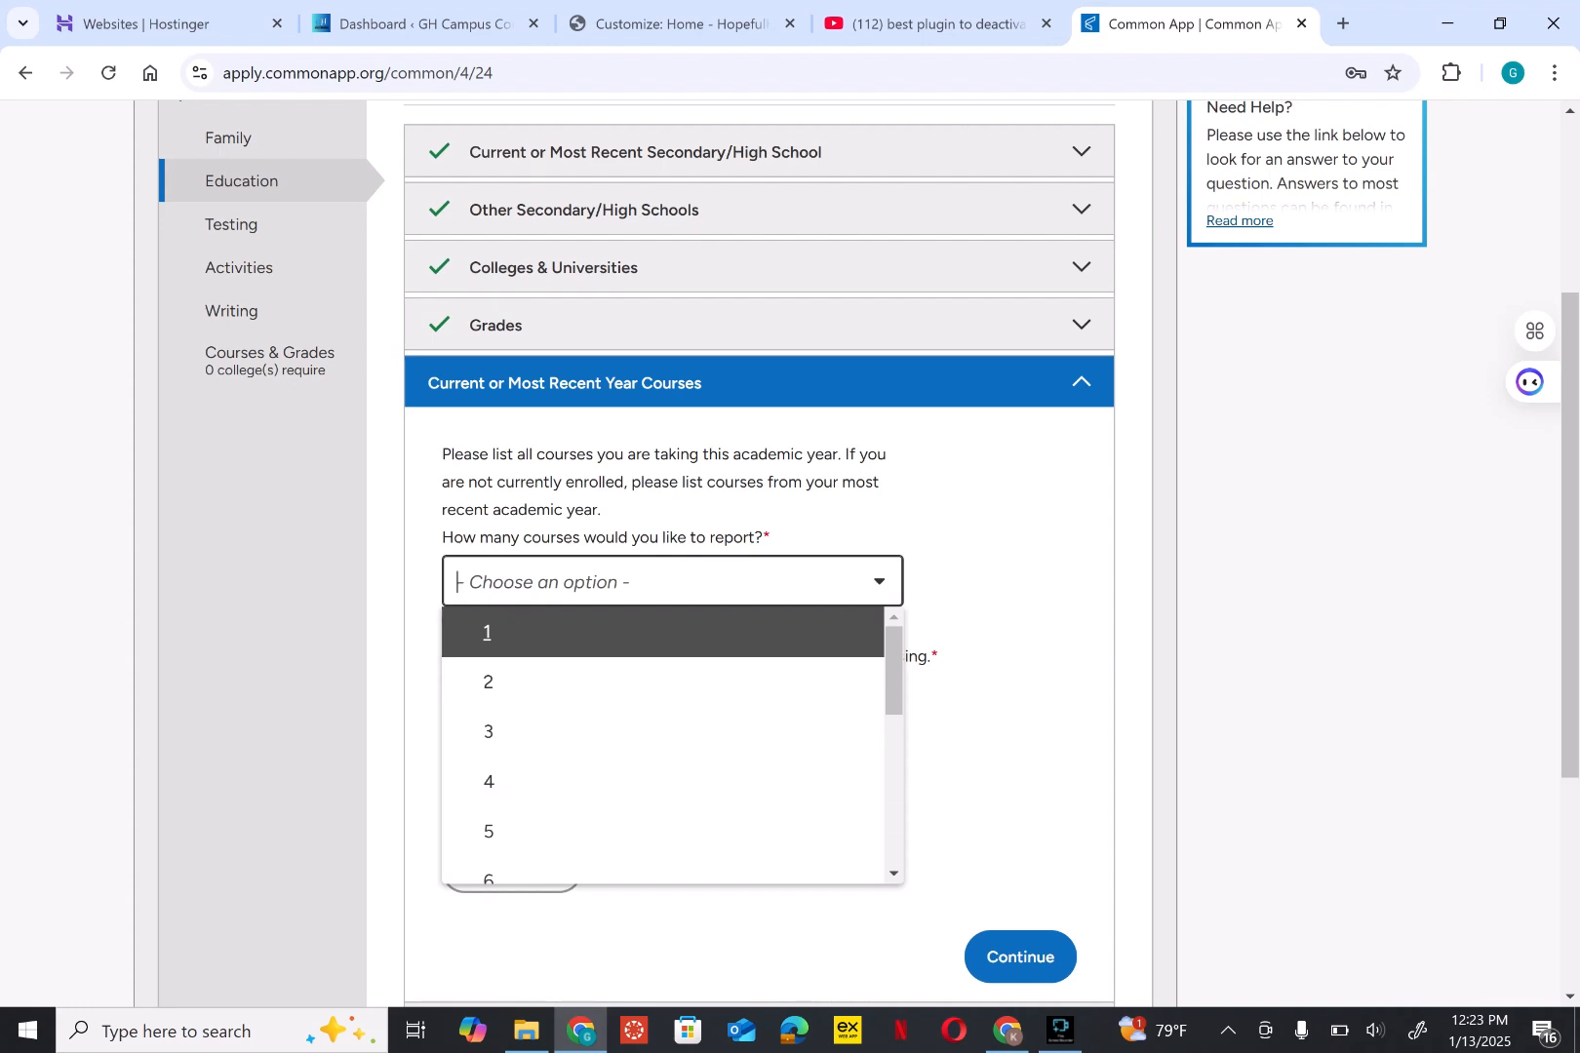
left_click(1009, 733)
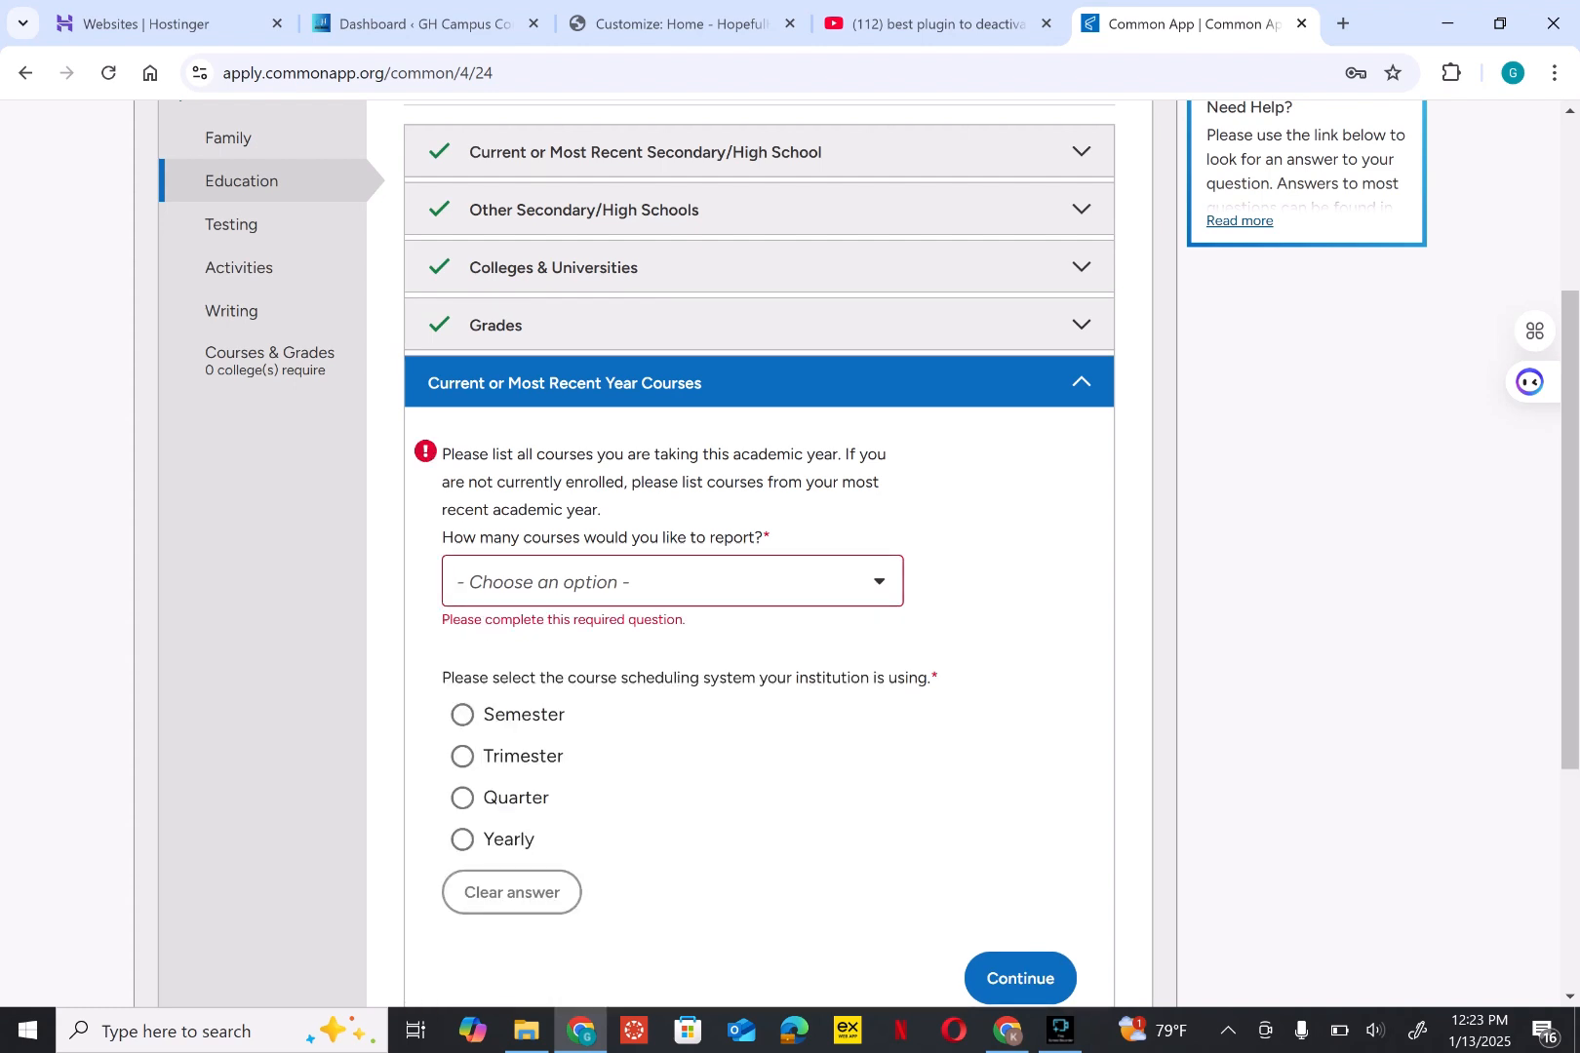
left_click_drag(741, 629, 673, 585)
left_click(673, 582)
key("Down")
key("Down")
key("Down")
key("Down")
key("Down")
key("Down")
key("Down")
key("Down")
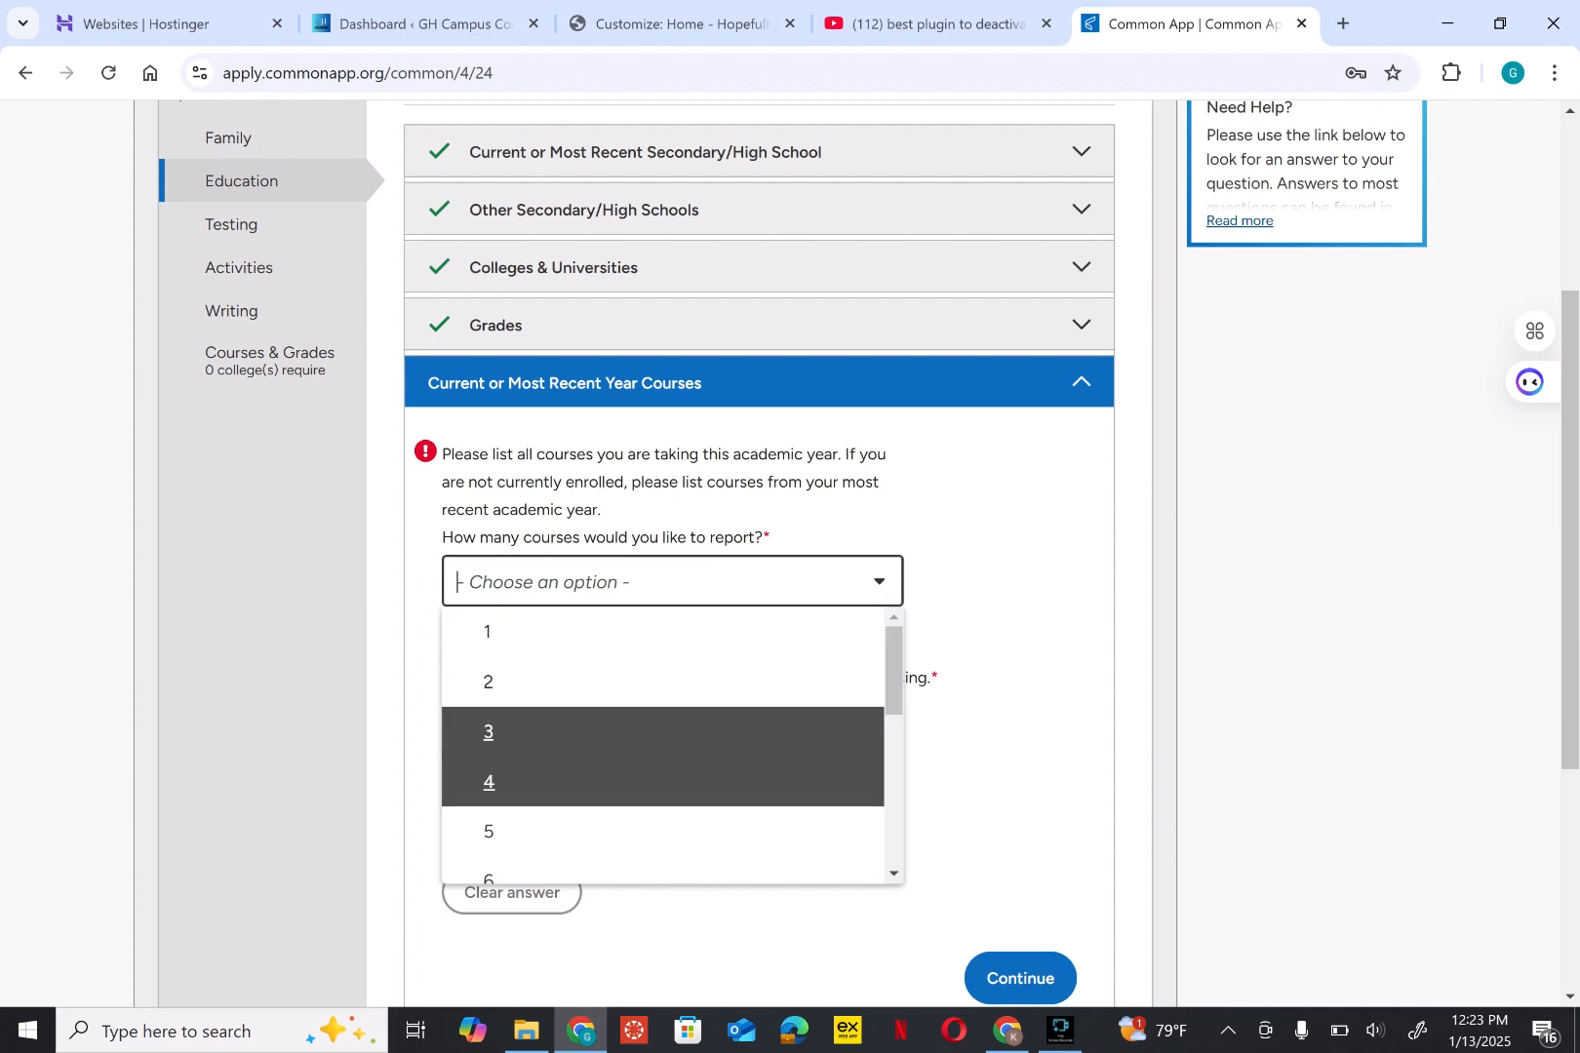
key("Down")
key("Down")
key("Down")
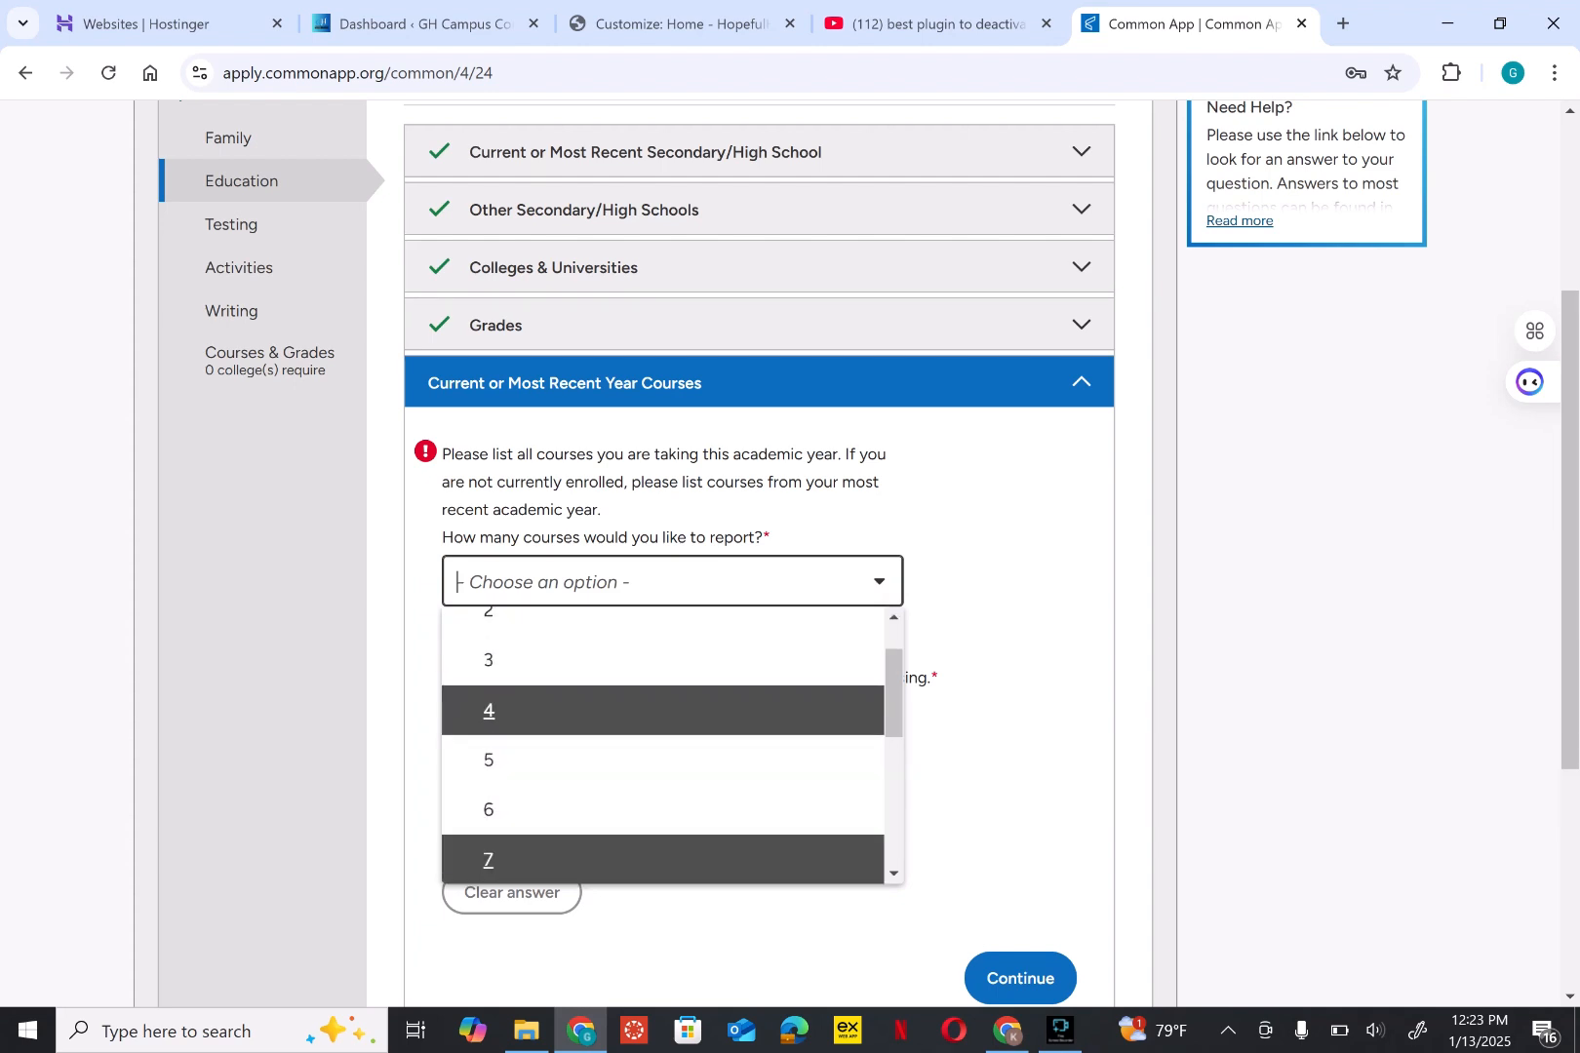
key("Return")
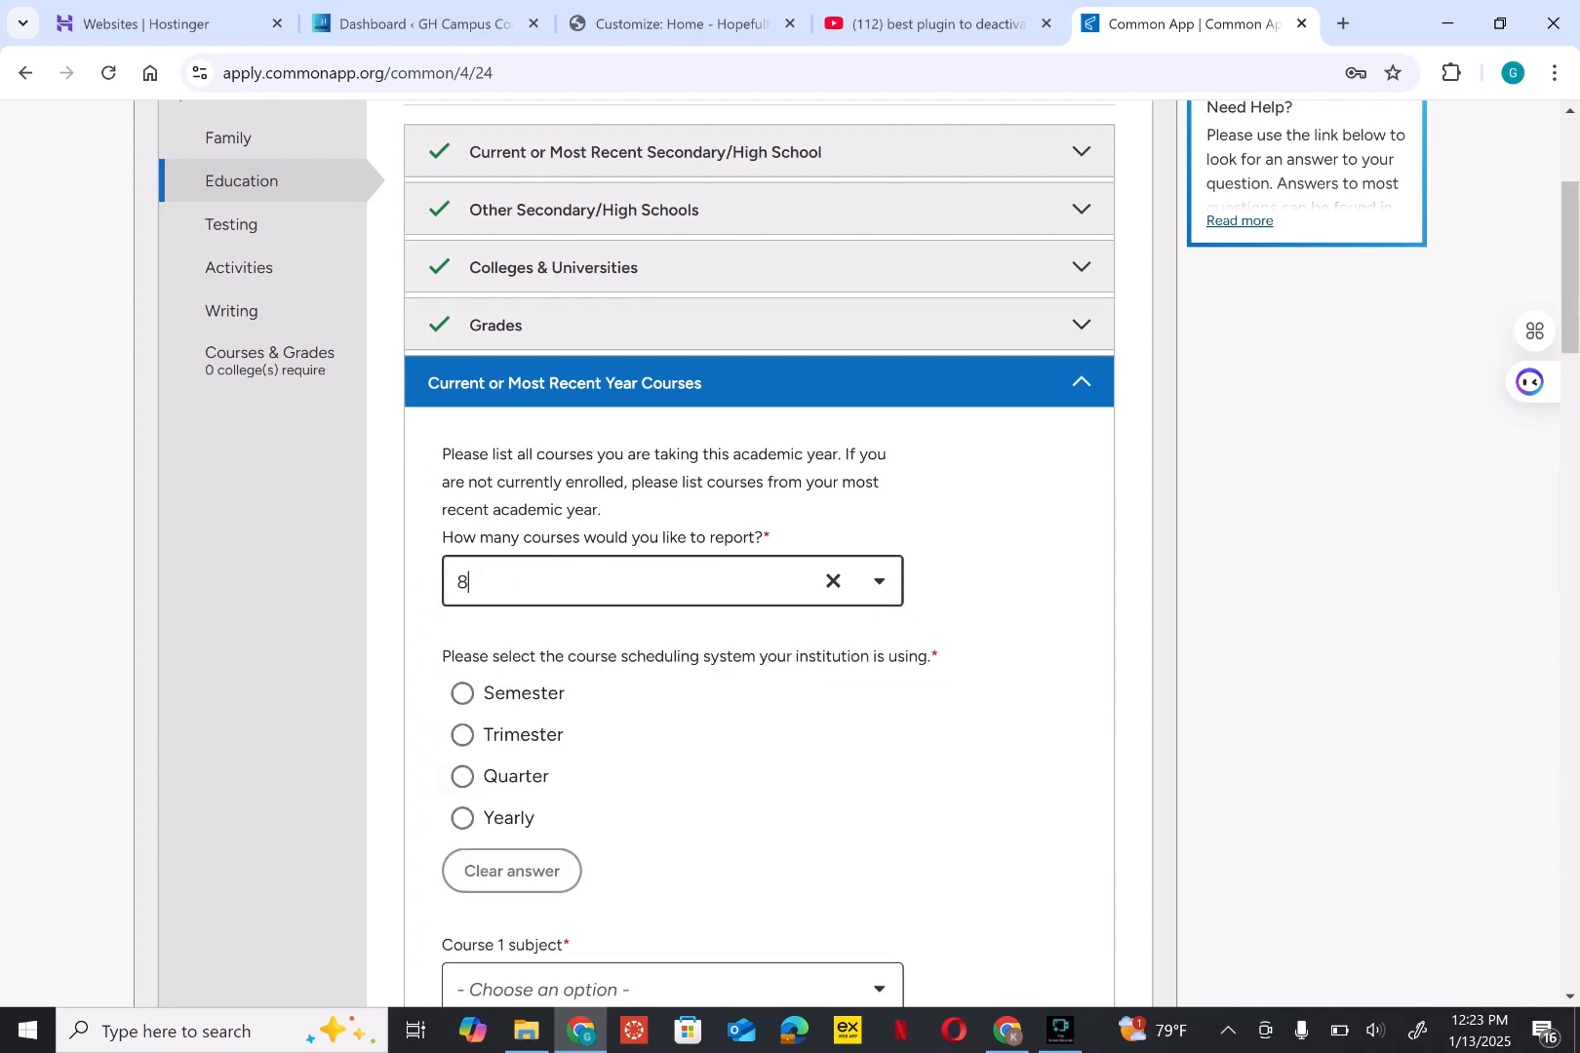
Step: Select Semester as the institution's course scheduling system
key("Tab")
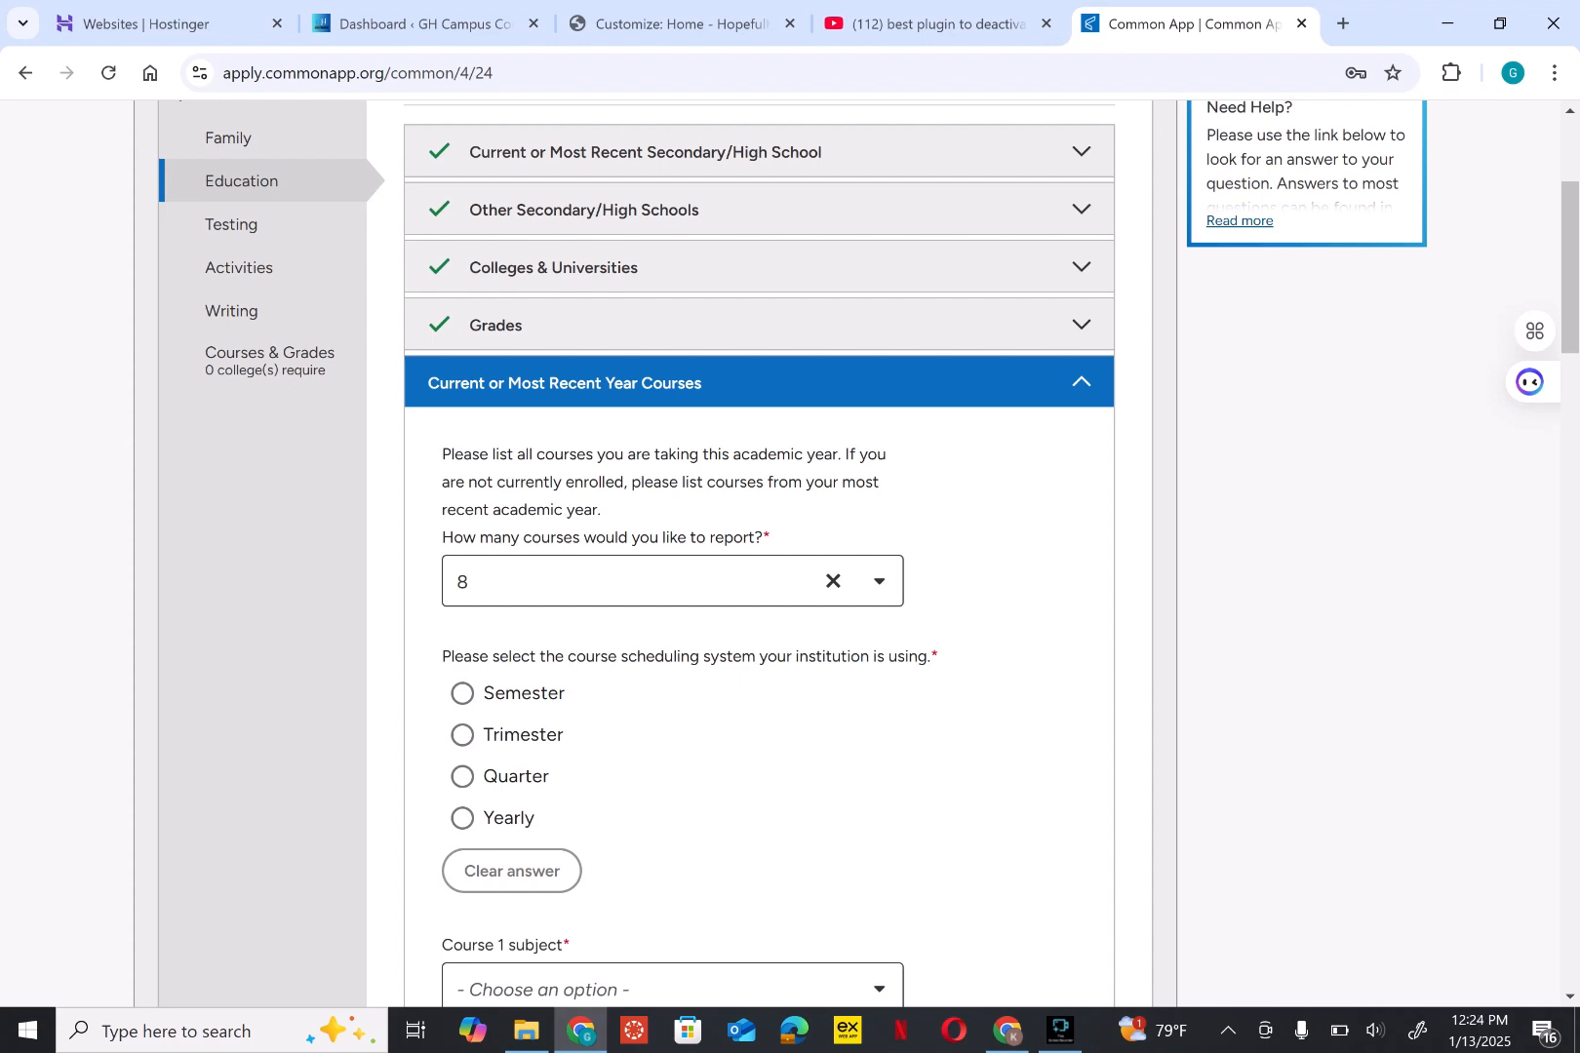
key("Tab")
key("Return")
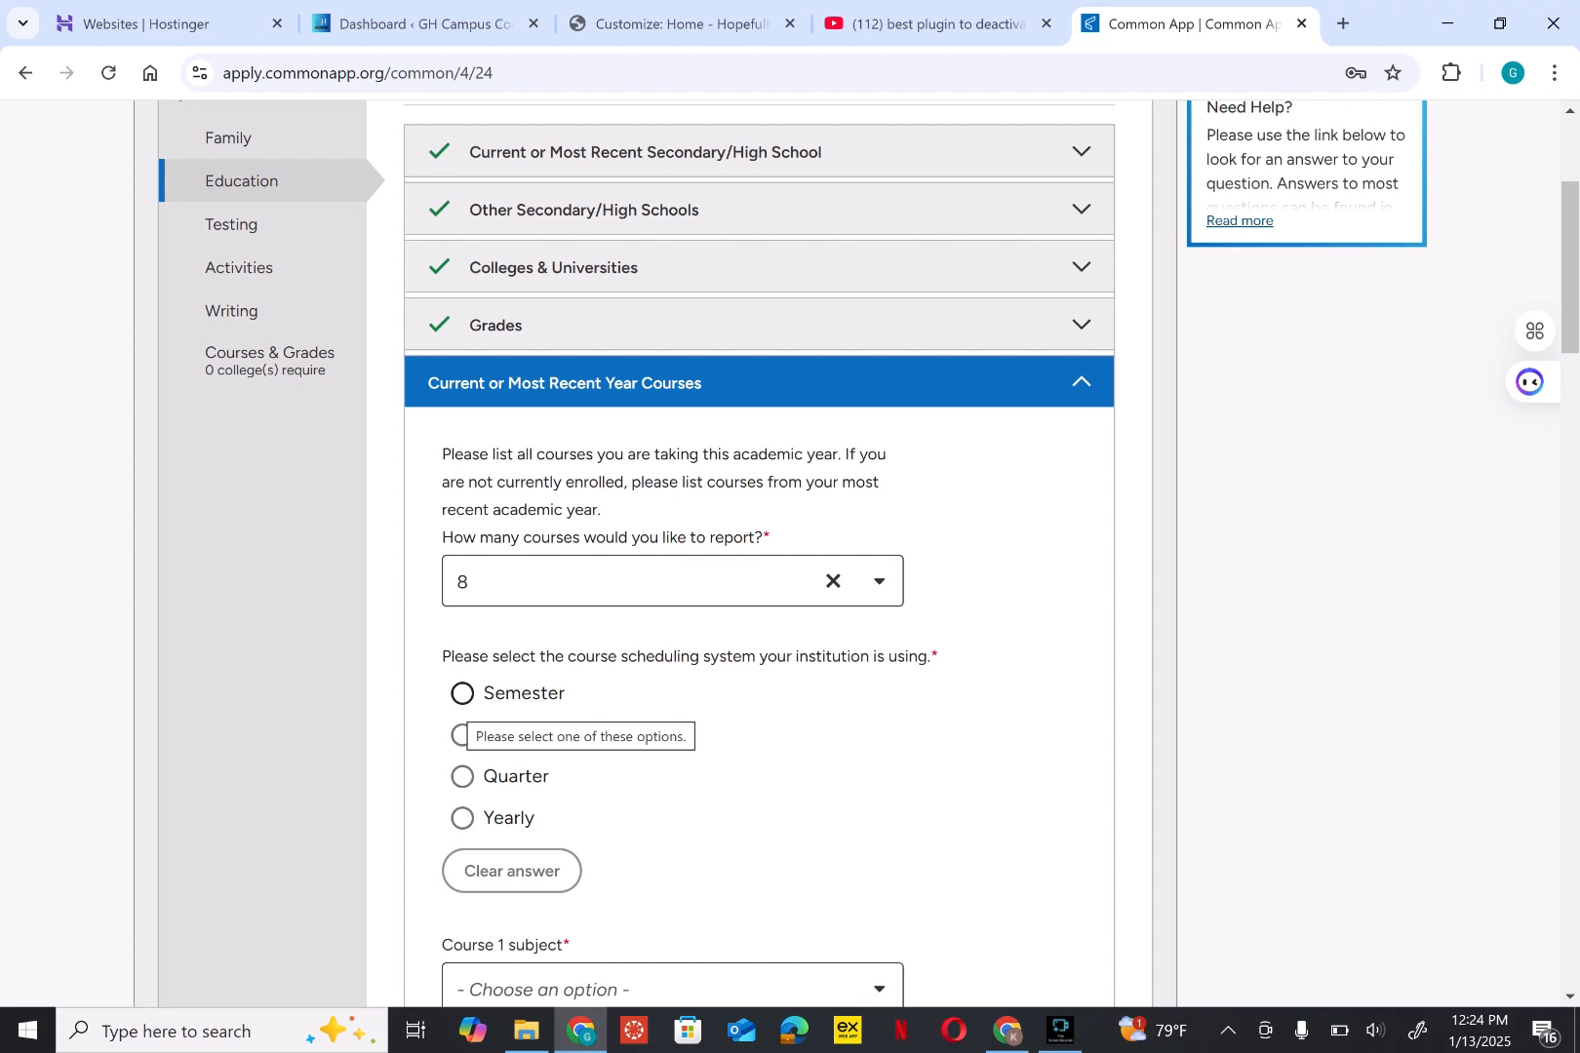
left_click(462, 694)
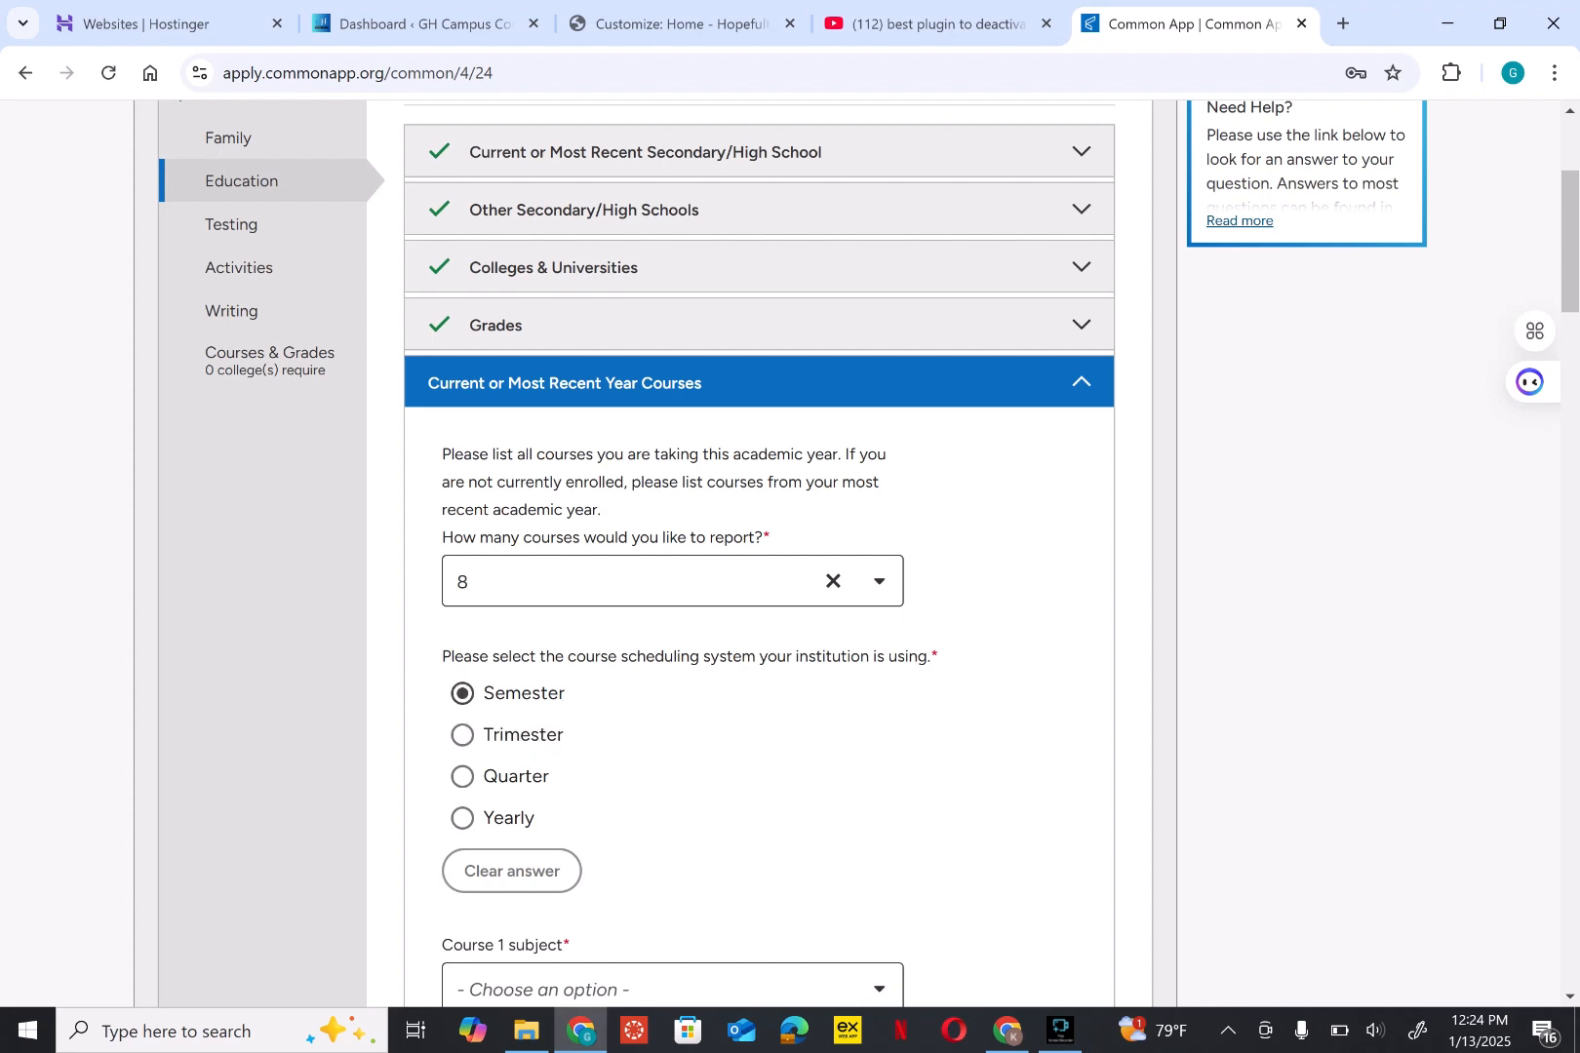
Step: Set the Course 1 subject to Math (Other)
scroll(759, 552, "down", 1)
scroll(758, 553, "down", 3)
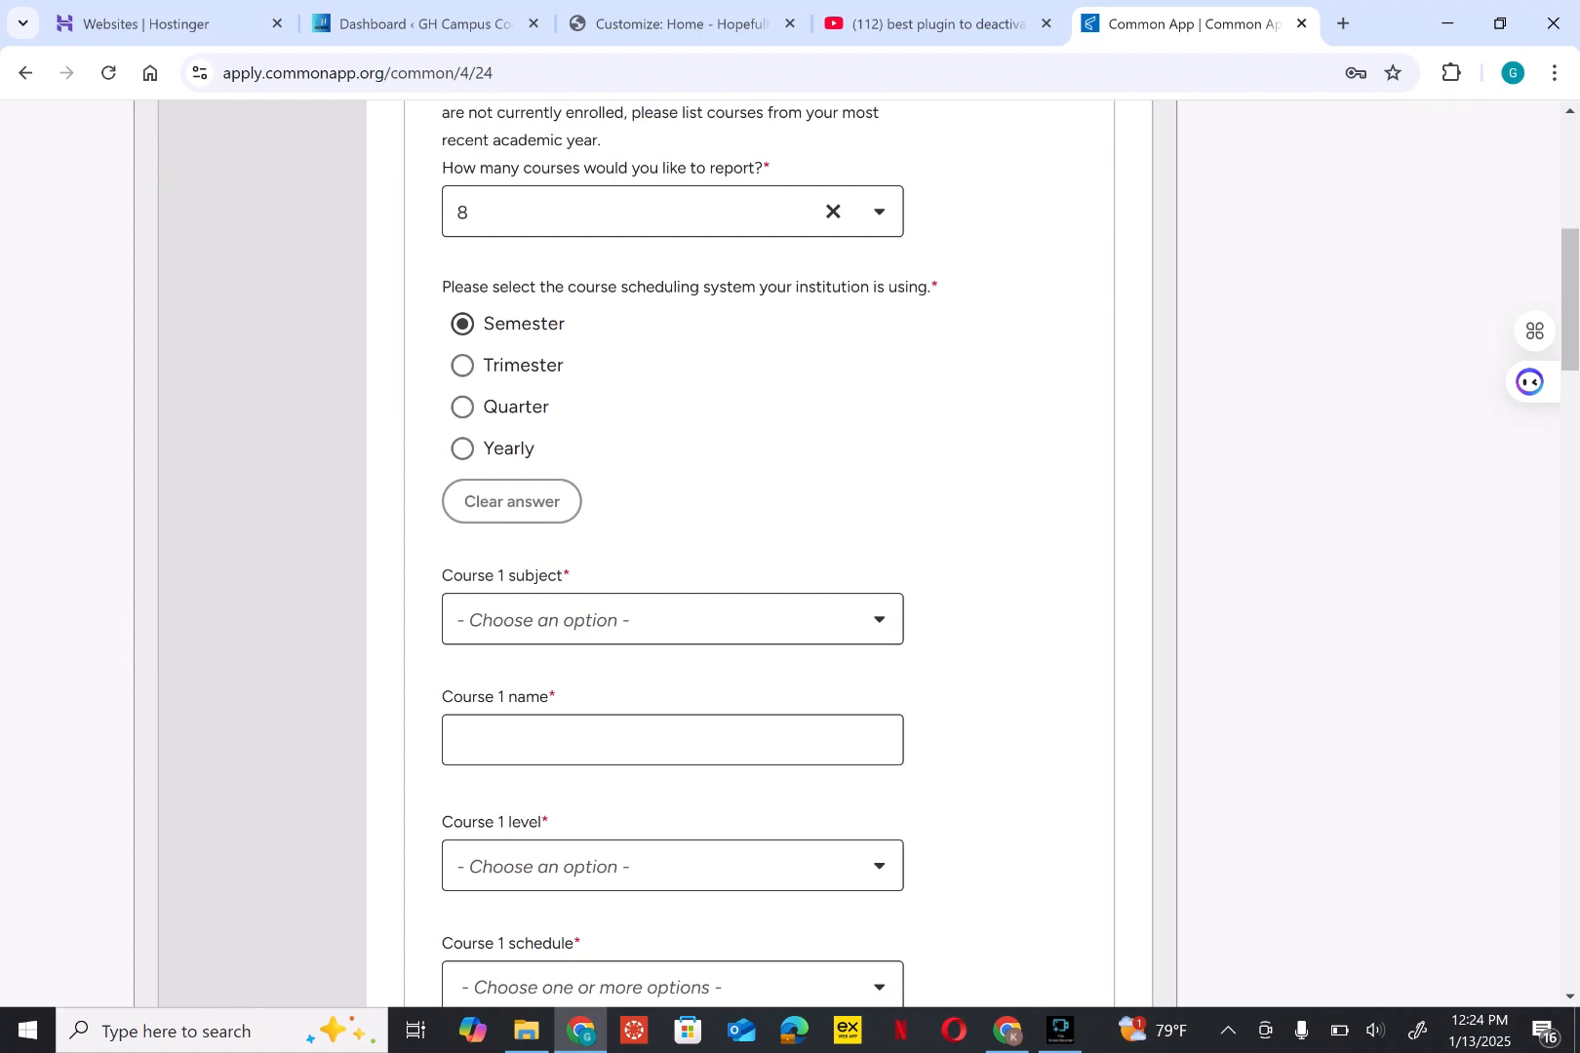
left_click(673, 619)
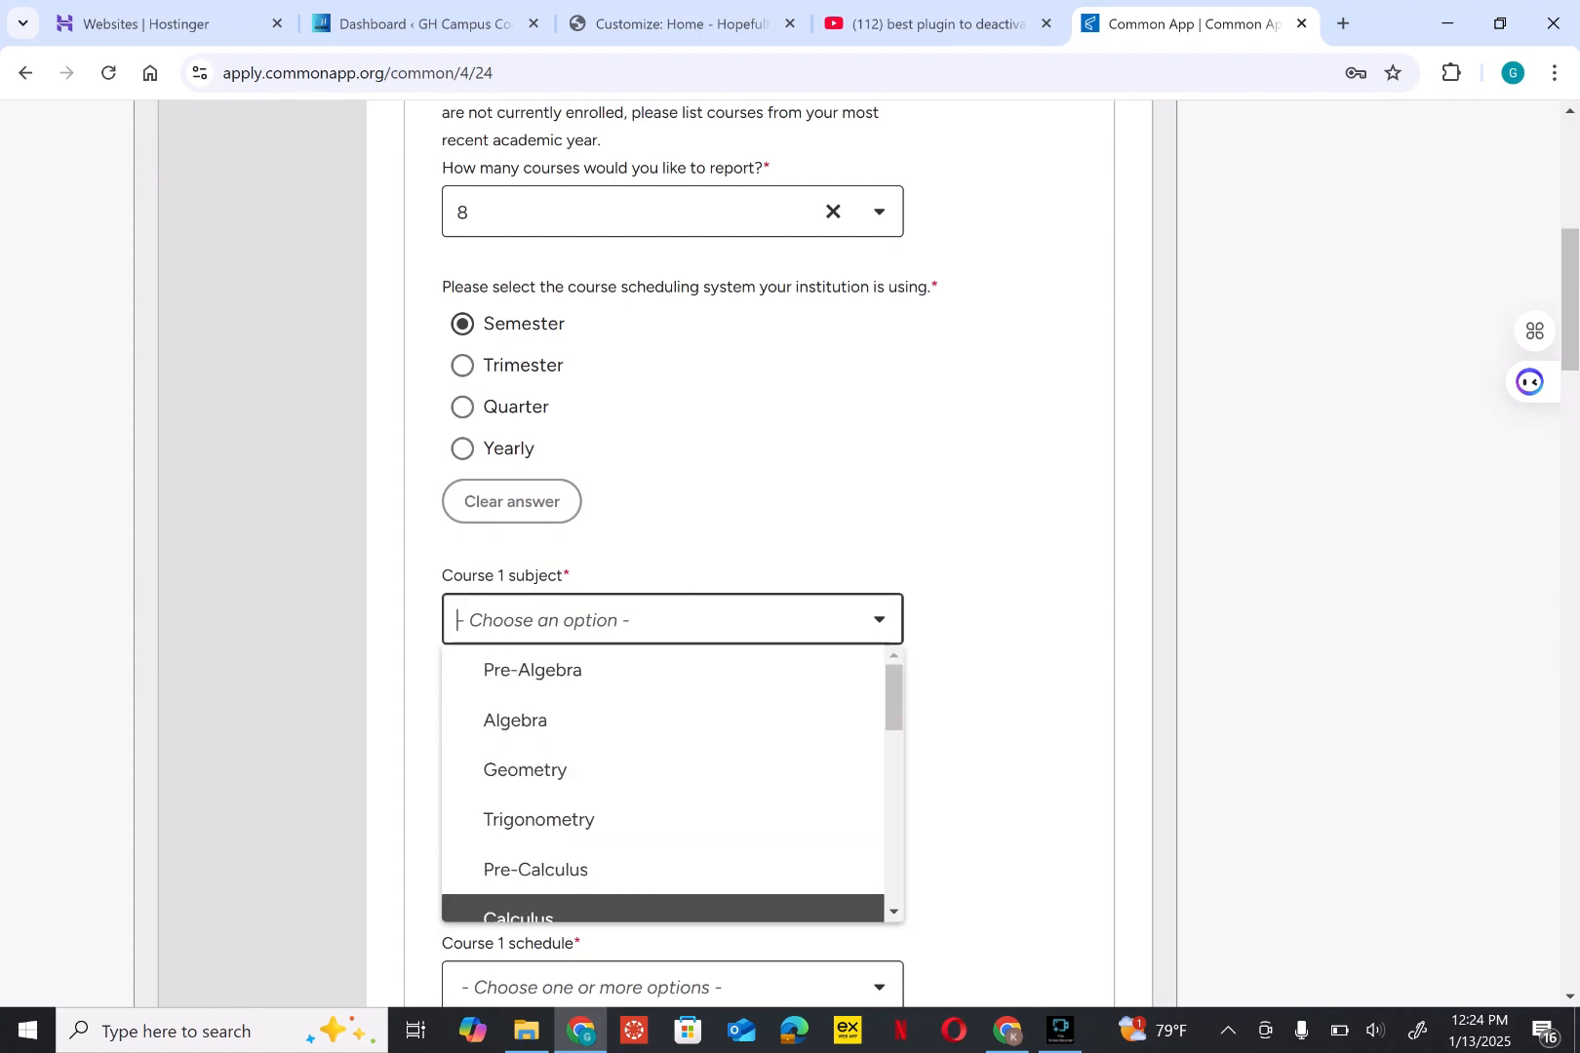
left_click(893, 912)
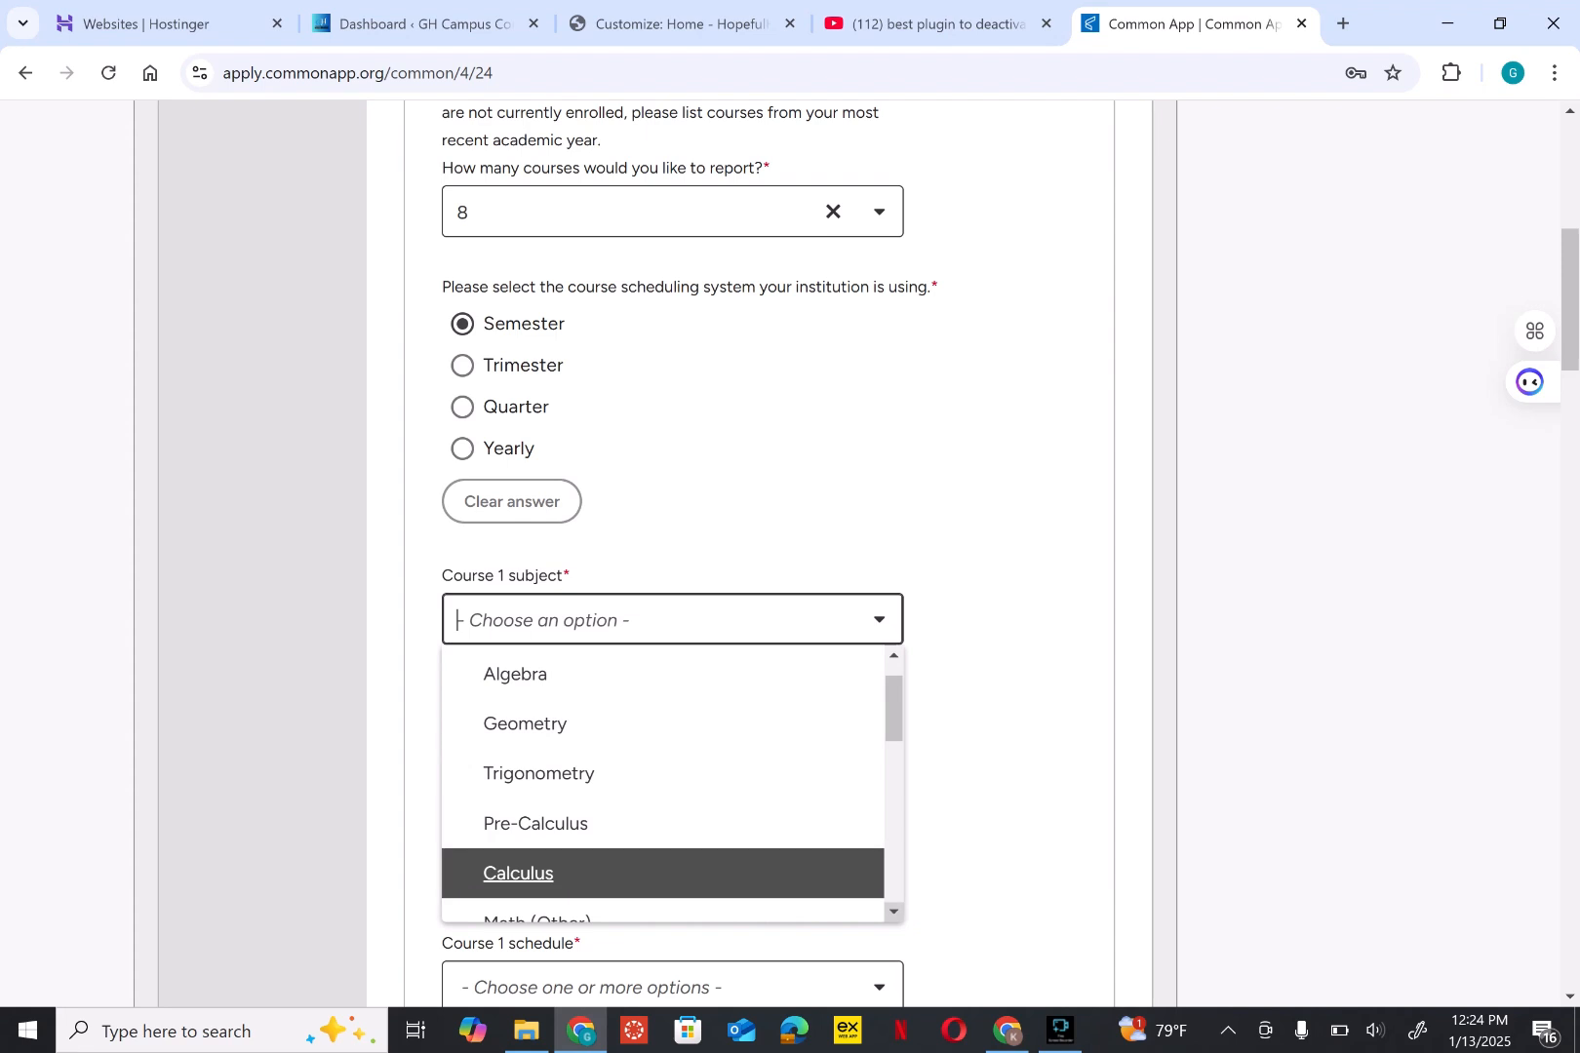
left_click(893, 911)
left_click(894, 912)
left_click(893, 912)
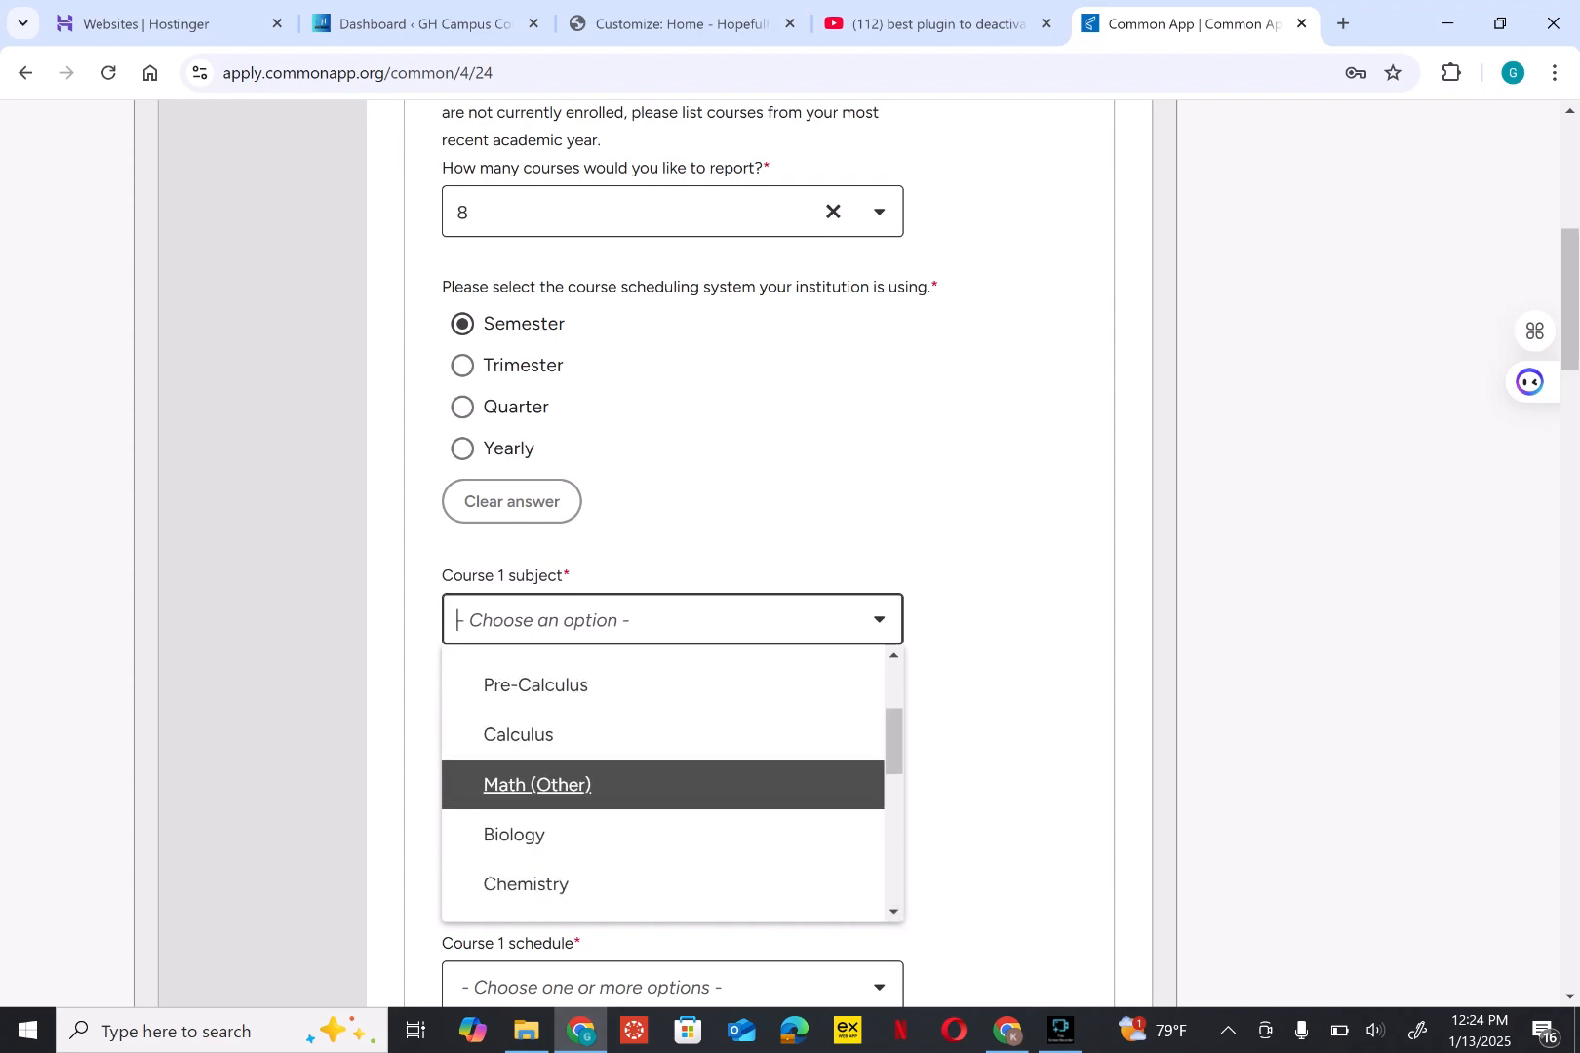
key("Return")
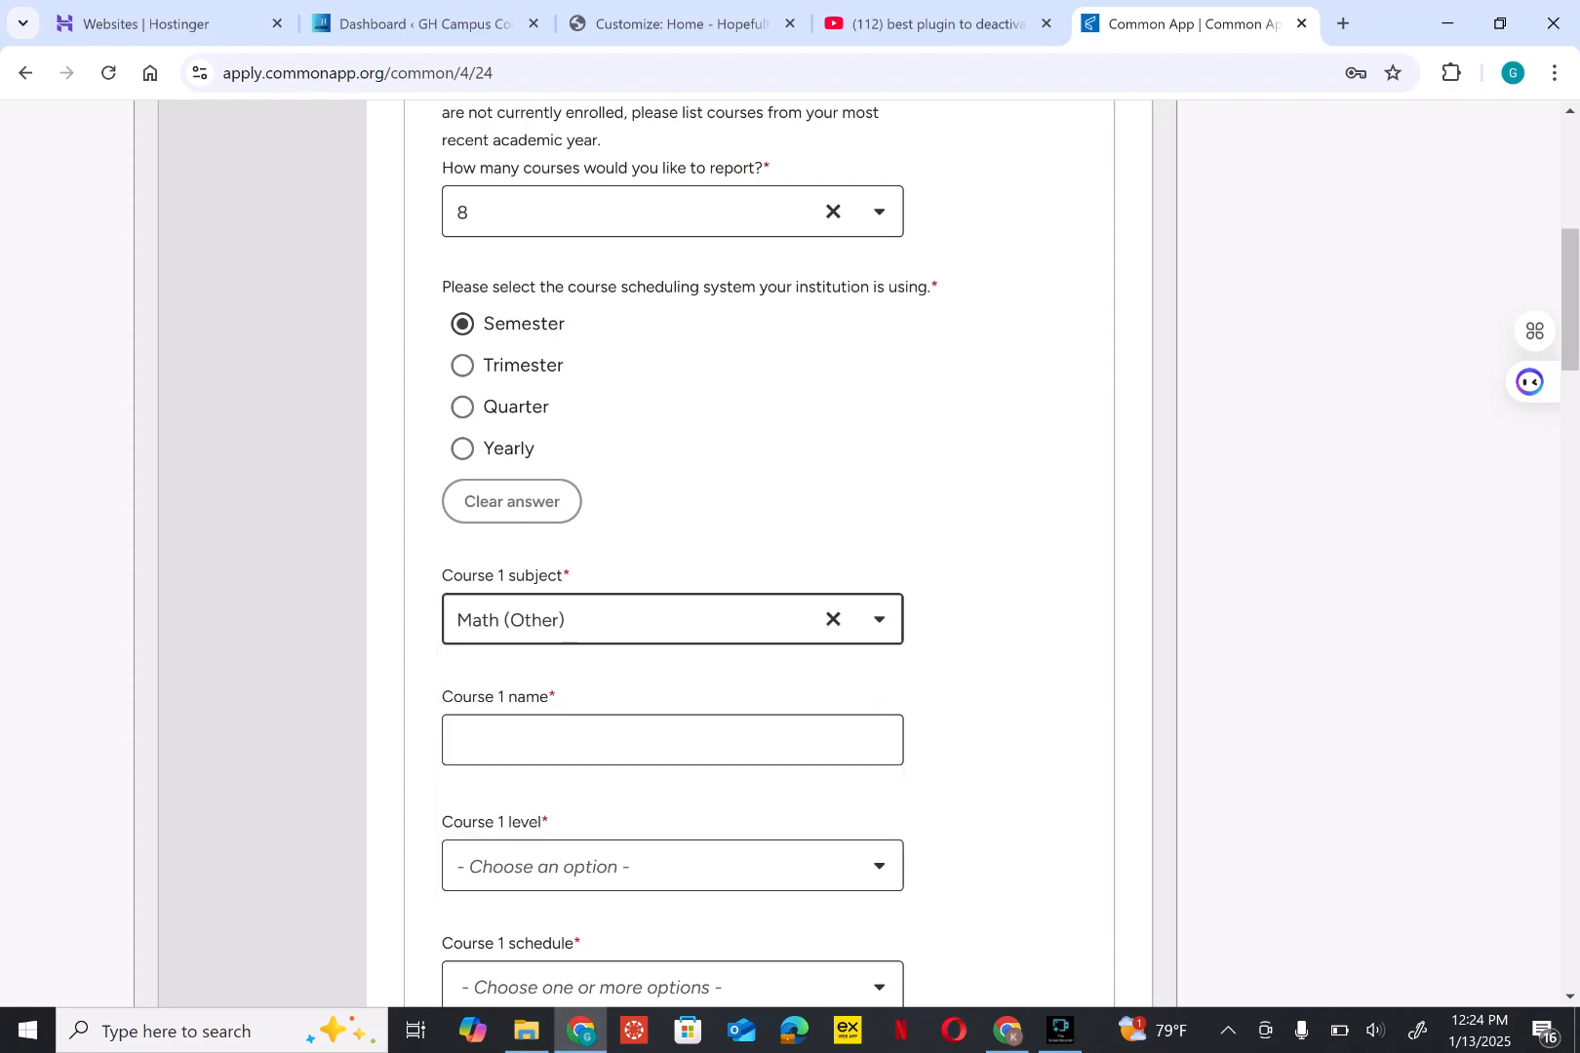
Step: Enter Elective Mathematics as the Course 1 name
key("Tab")
type("E")
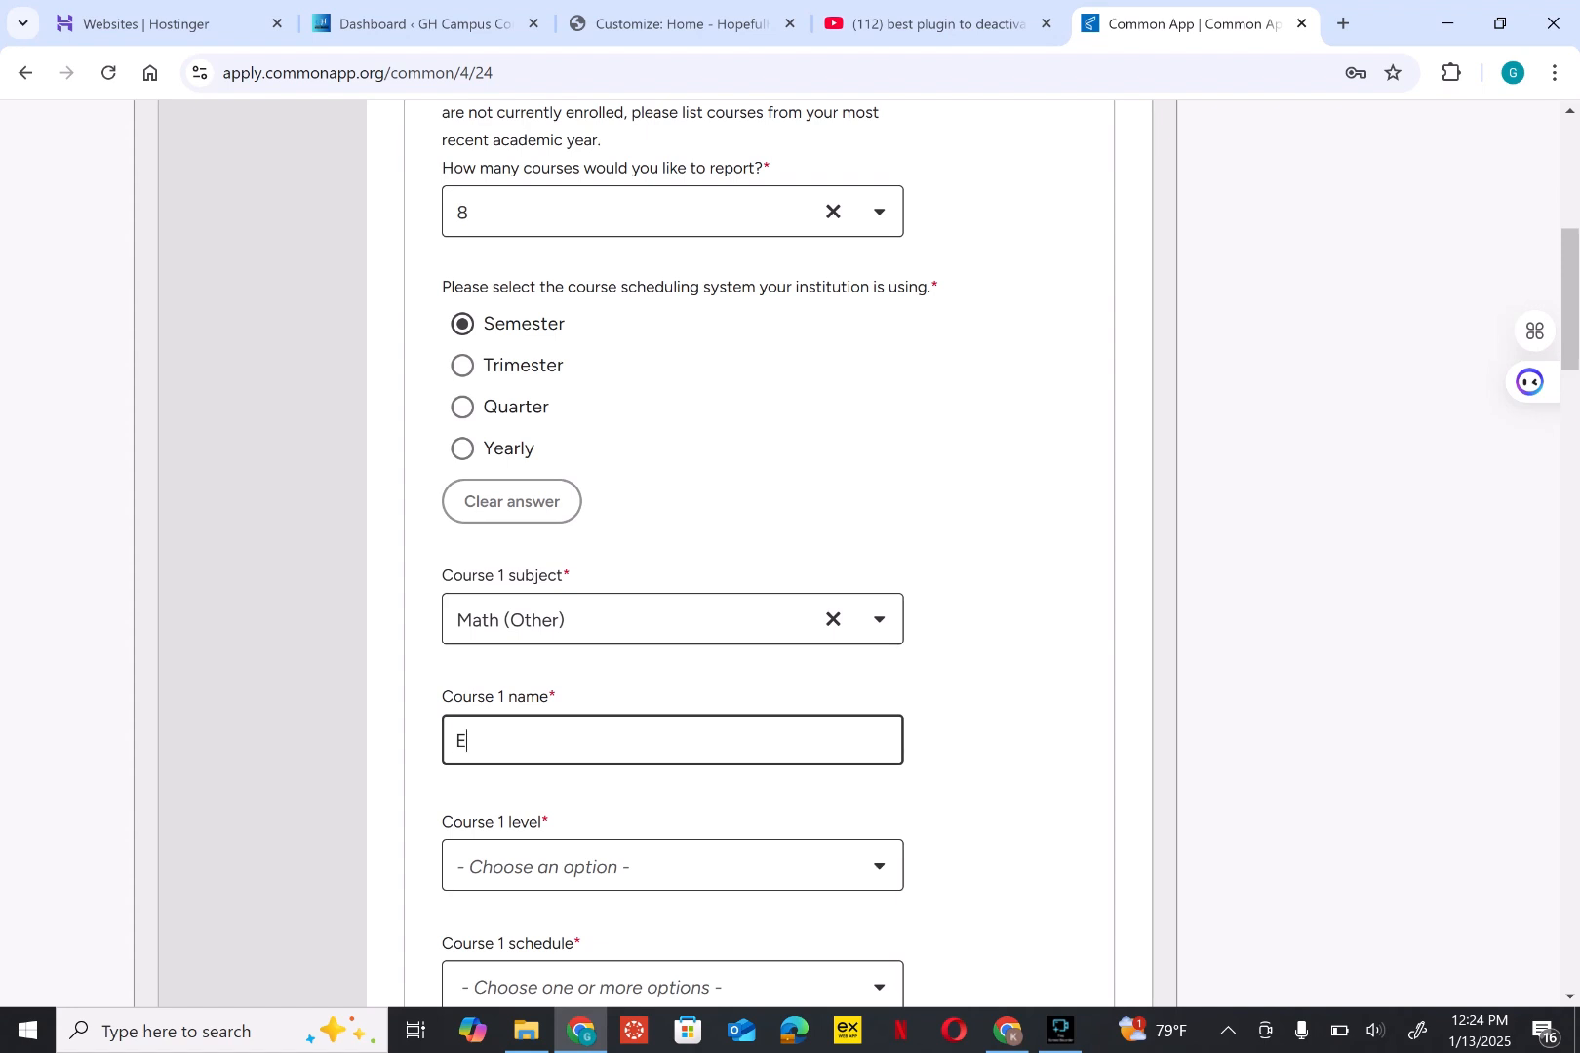
type("lective Mathe")
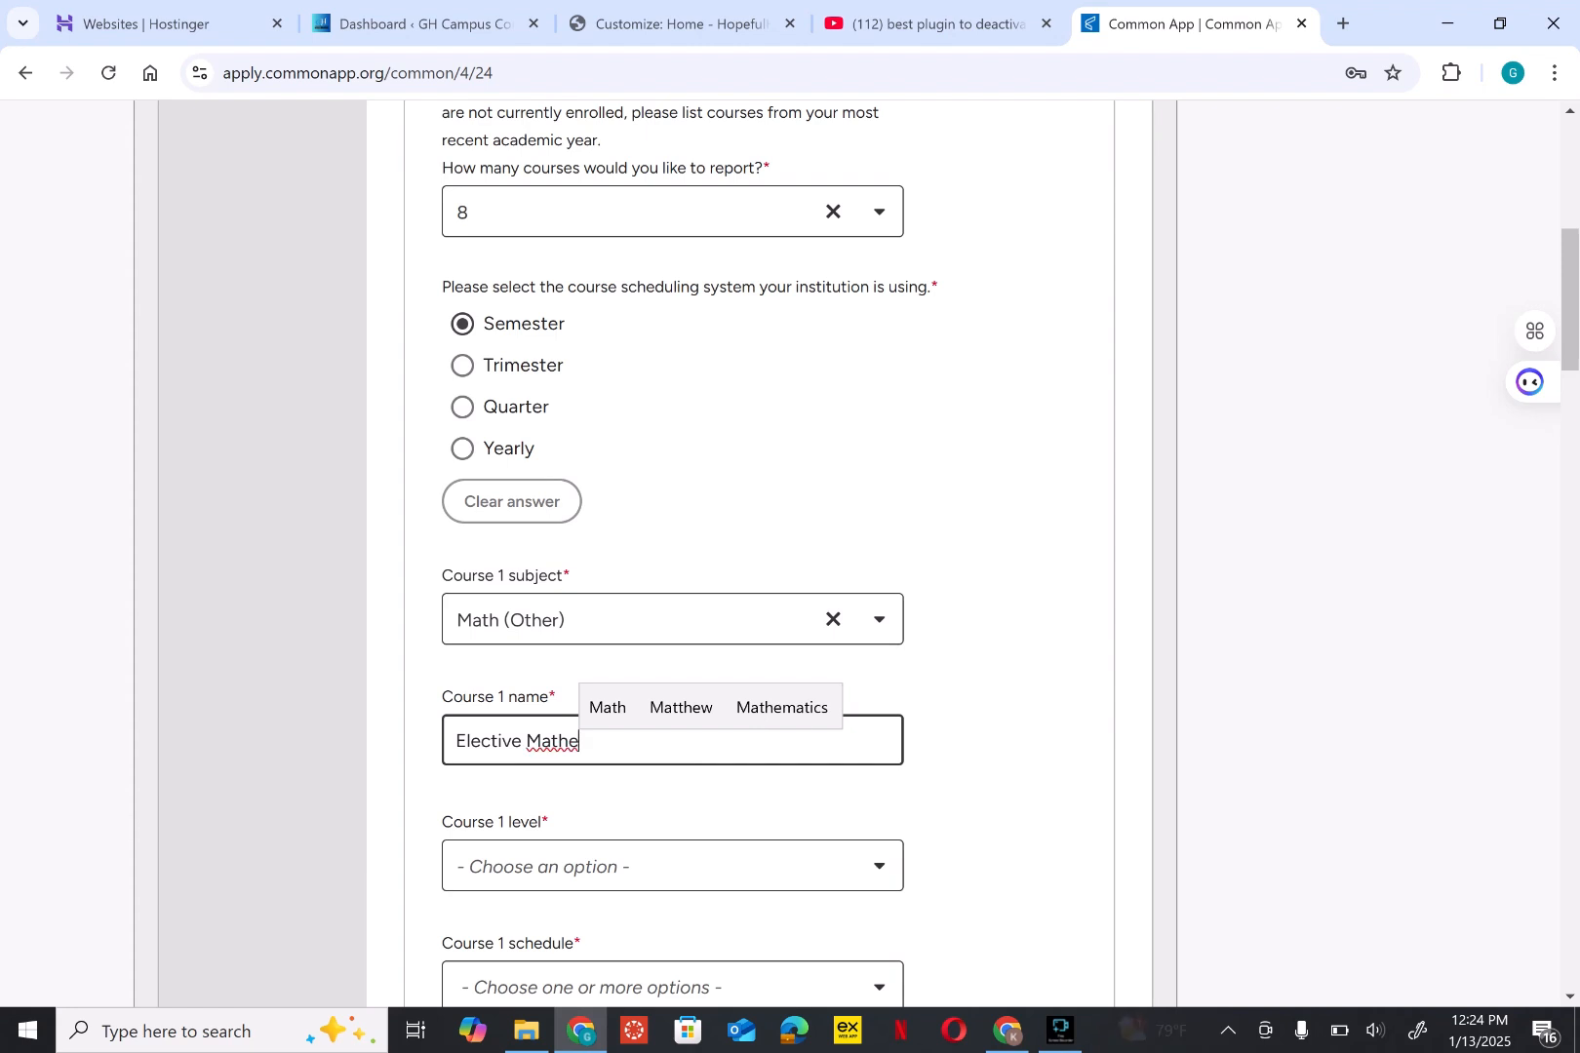
left_click(783, 708)
left_click(1009, 683)
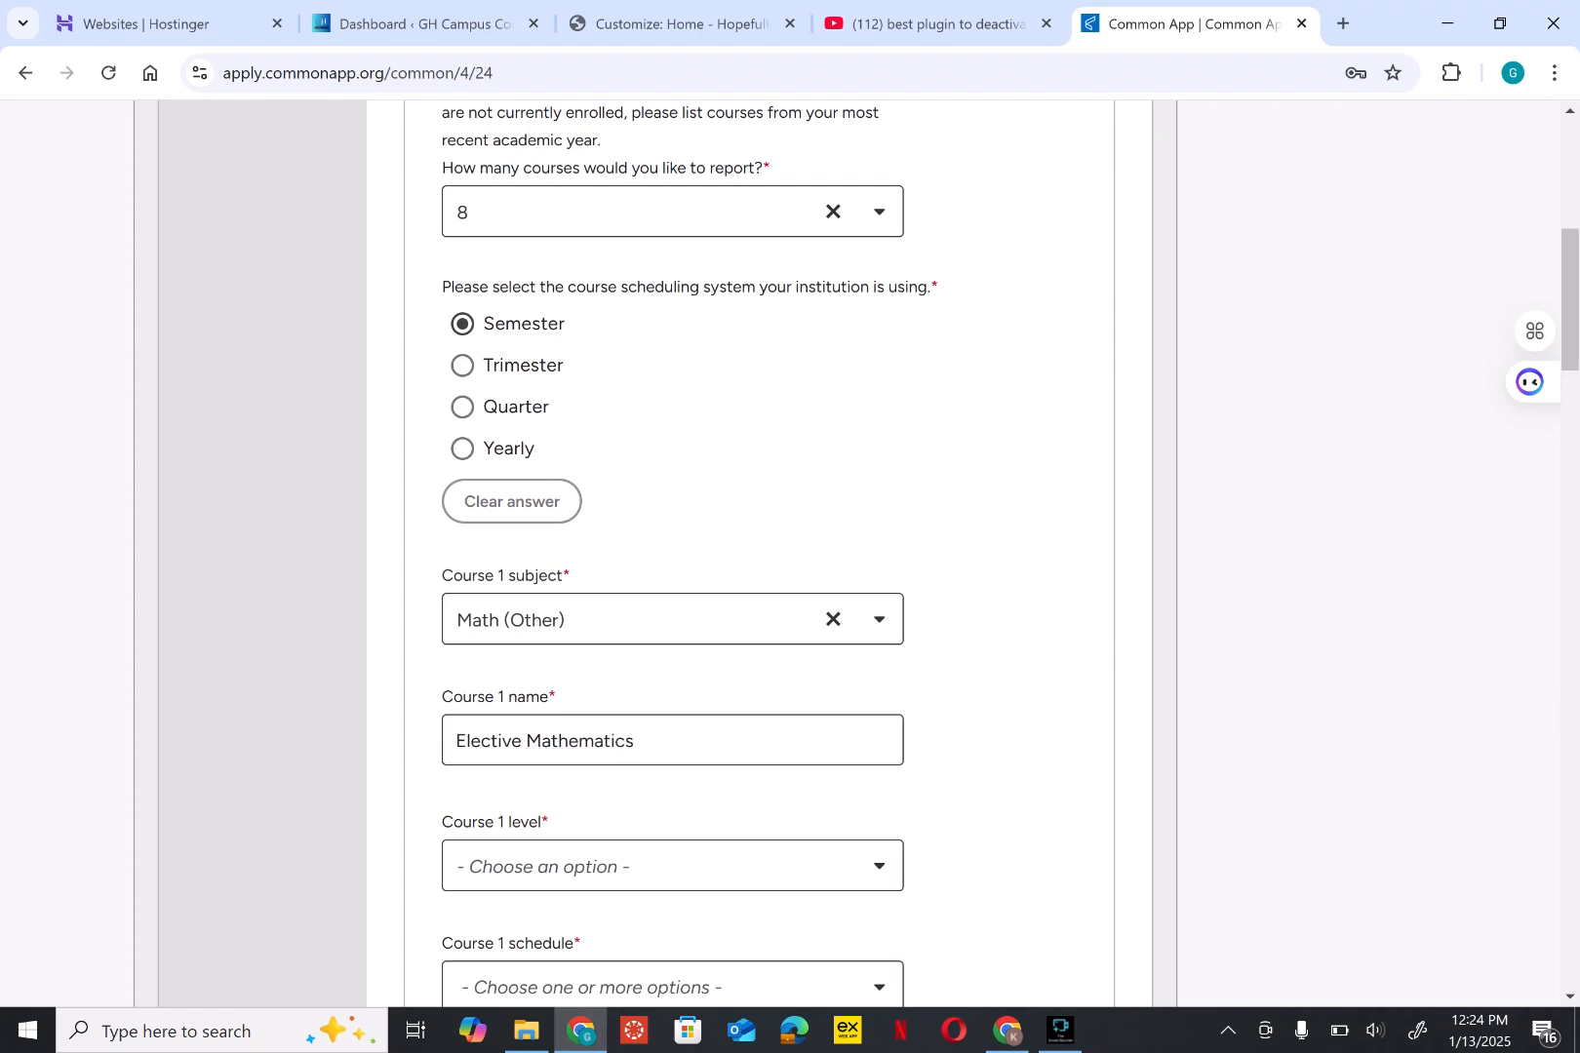
Step: Review the available level options for Course 1, from Regular/Standard through to N/A
scroll(760, 554, "down", 1)
scroll(673, 727, "down", 1)
left_click(672, 727)
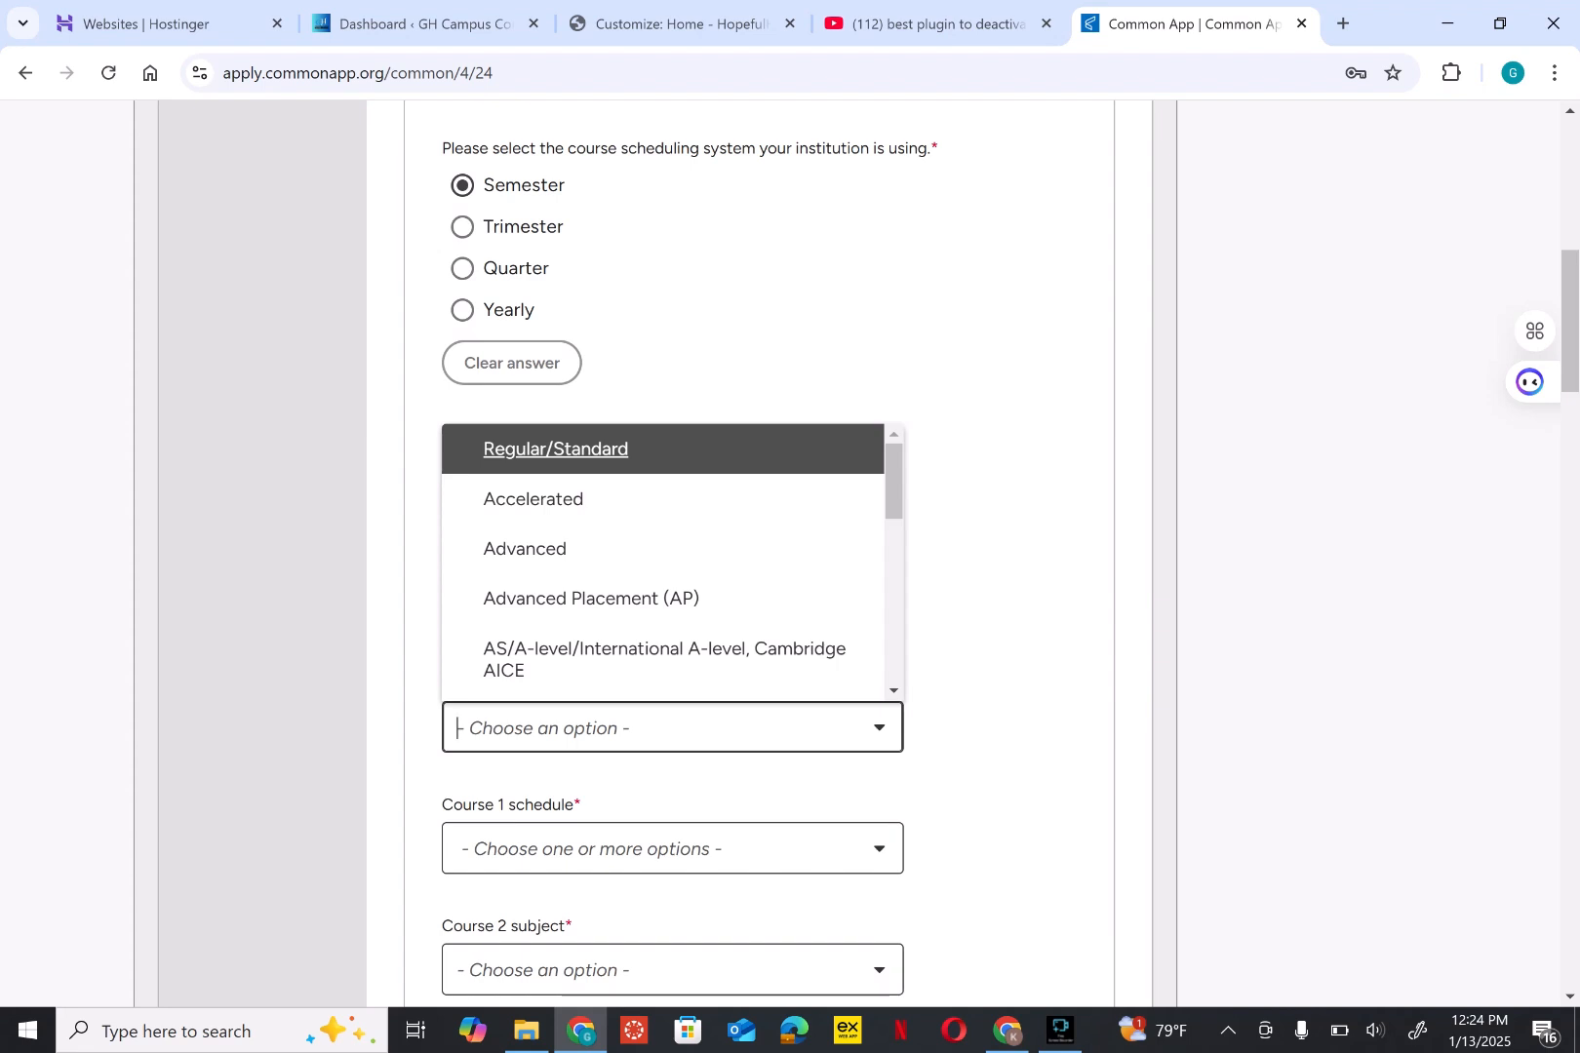
left_click(893, 691)
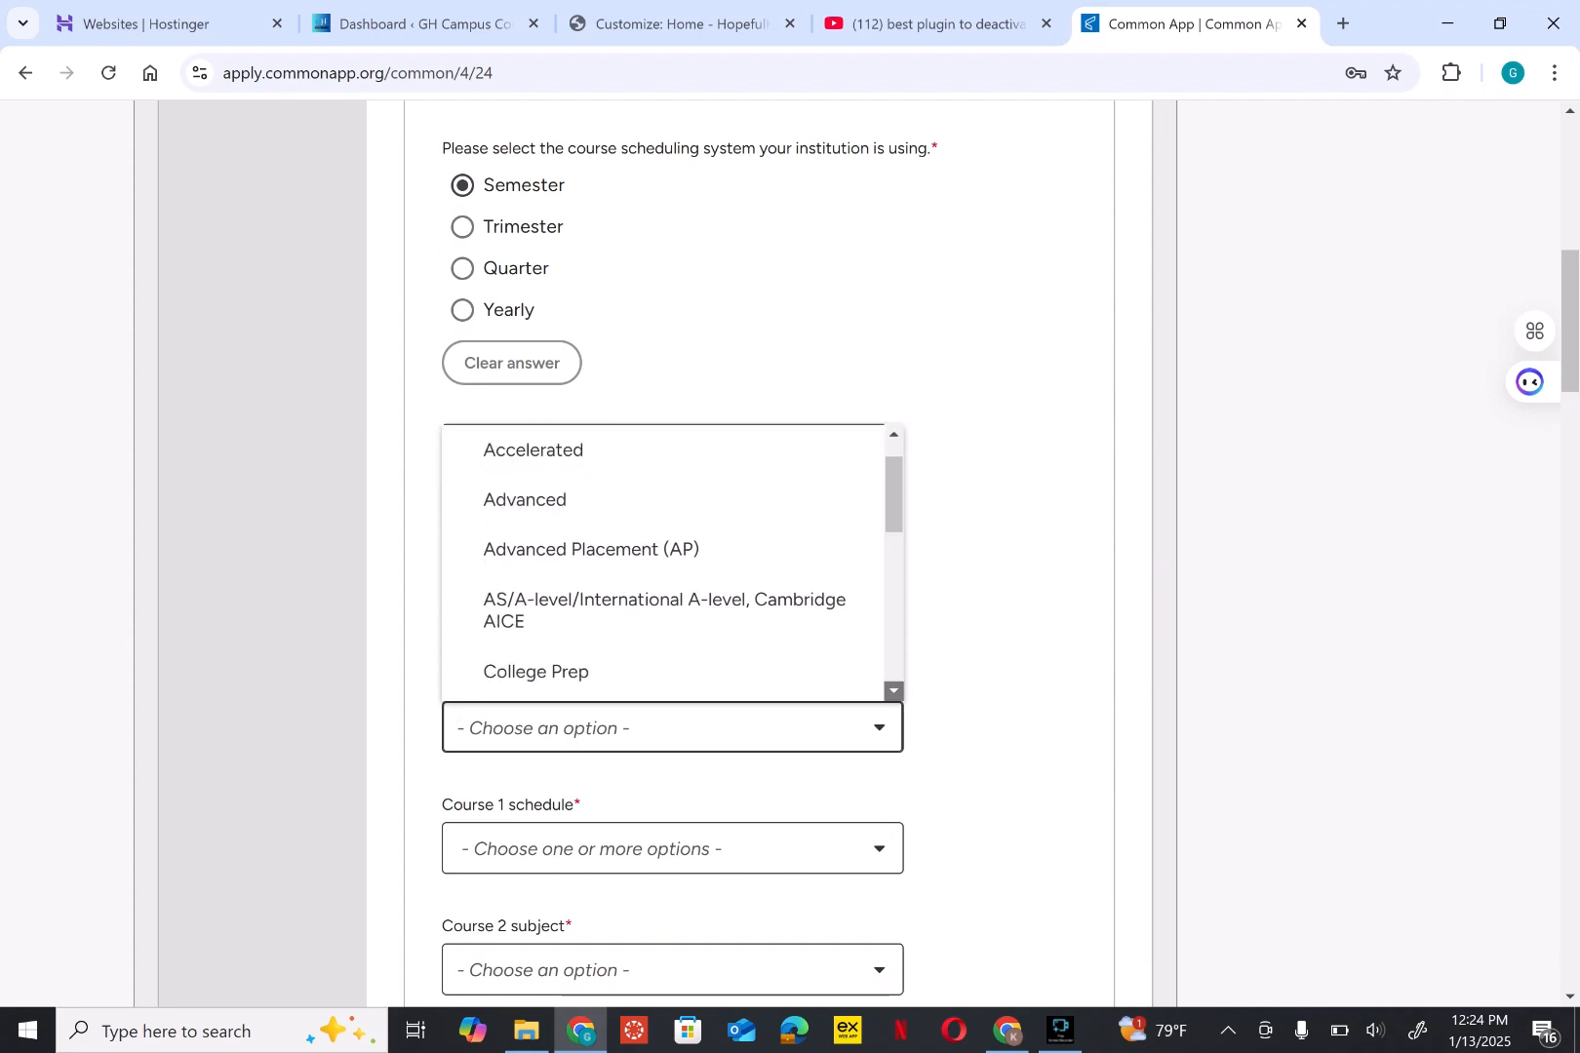
left_click(893, 433)
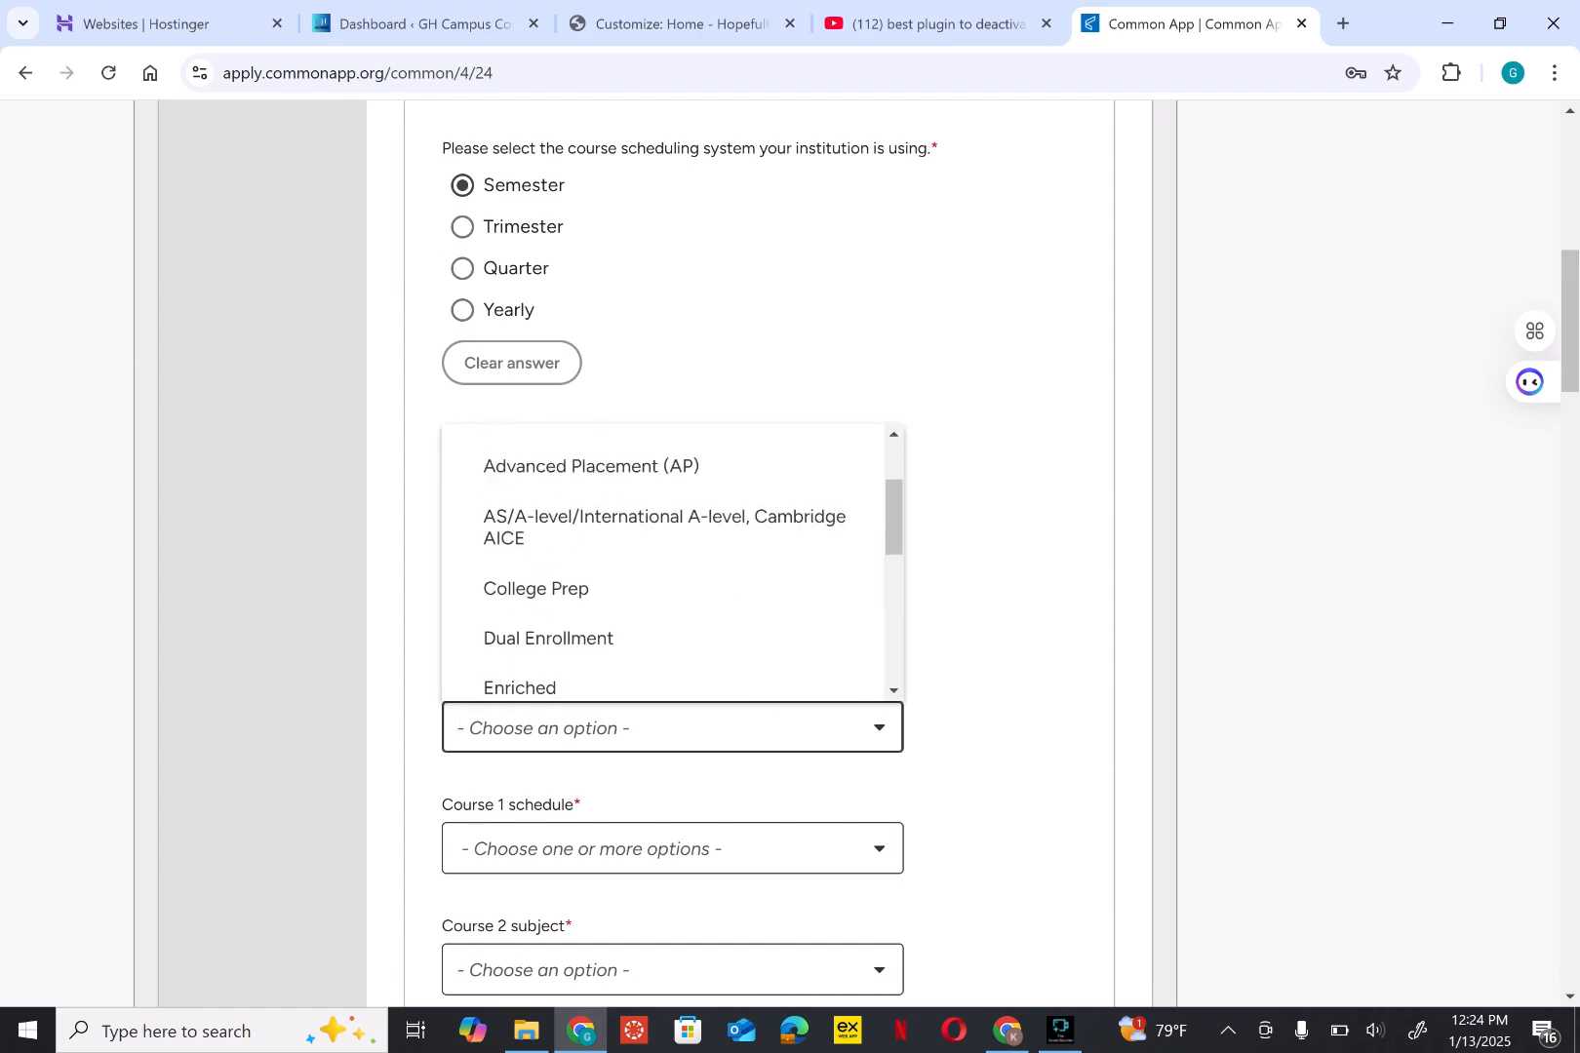
left_click(893, 690)
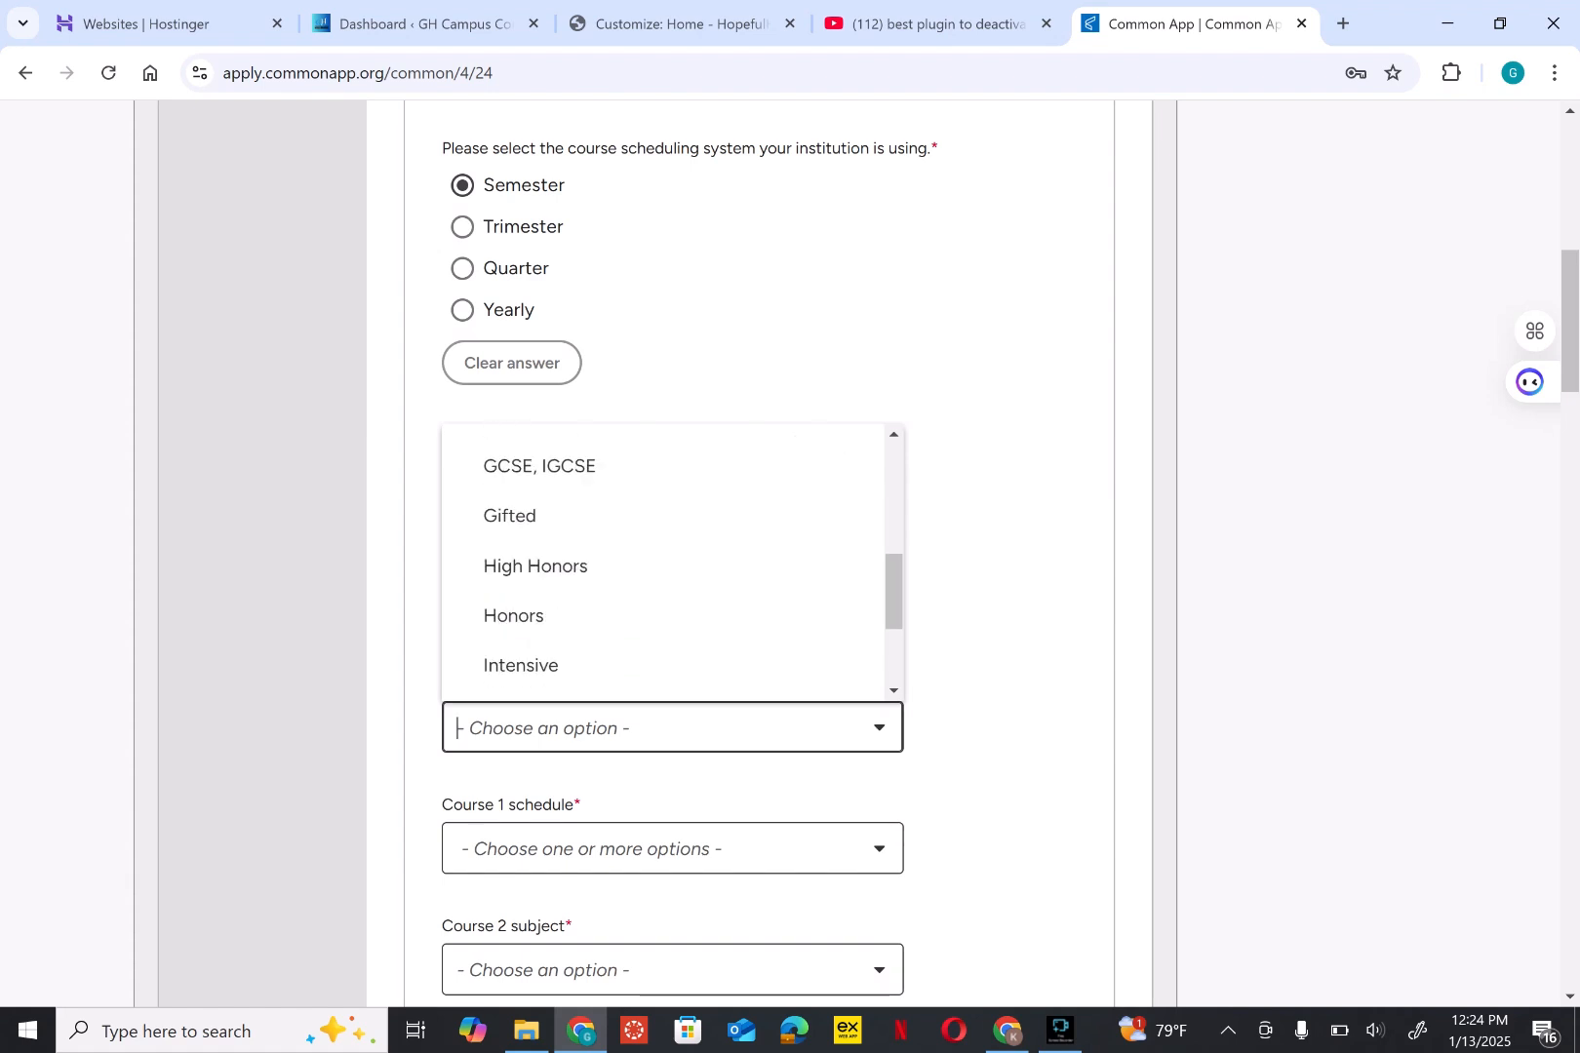
left_click(893, 690)
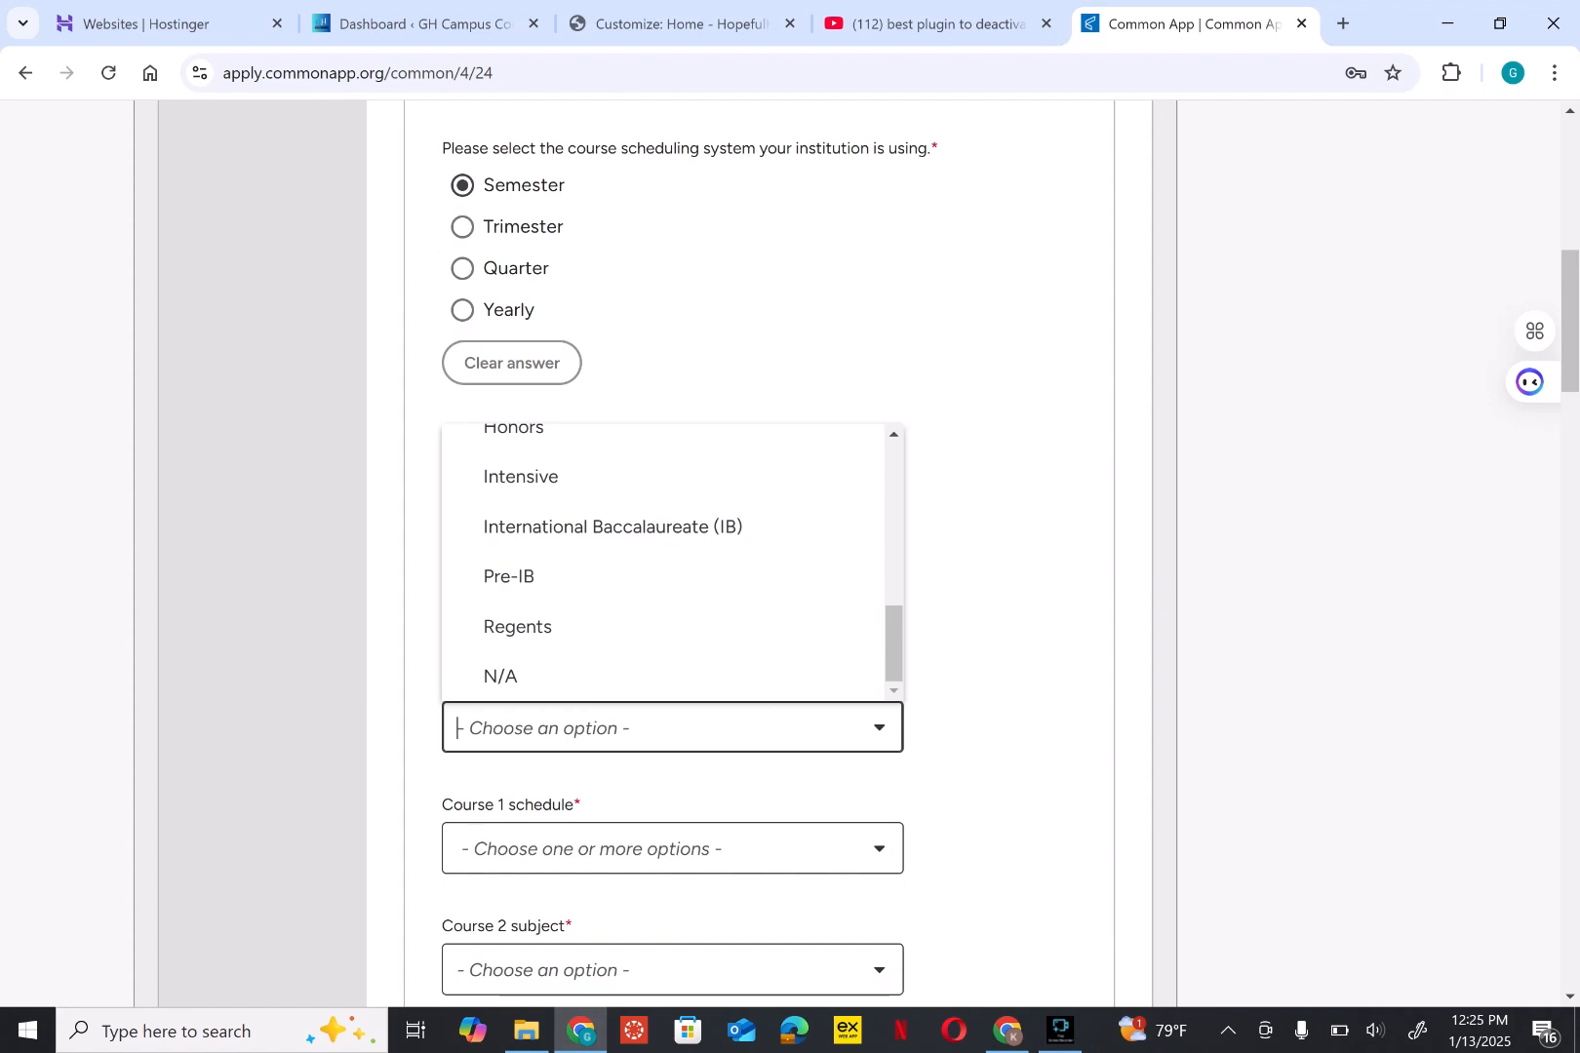
key("Down")
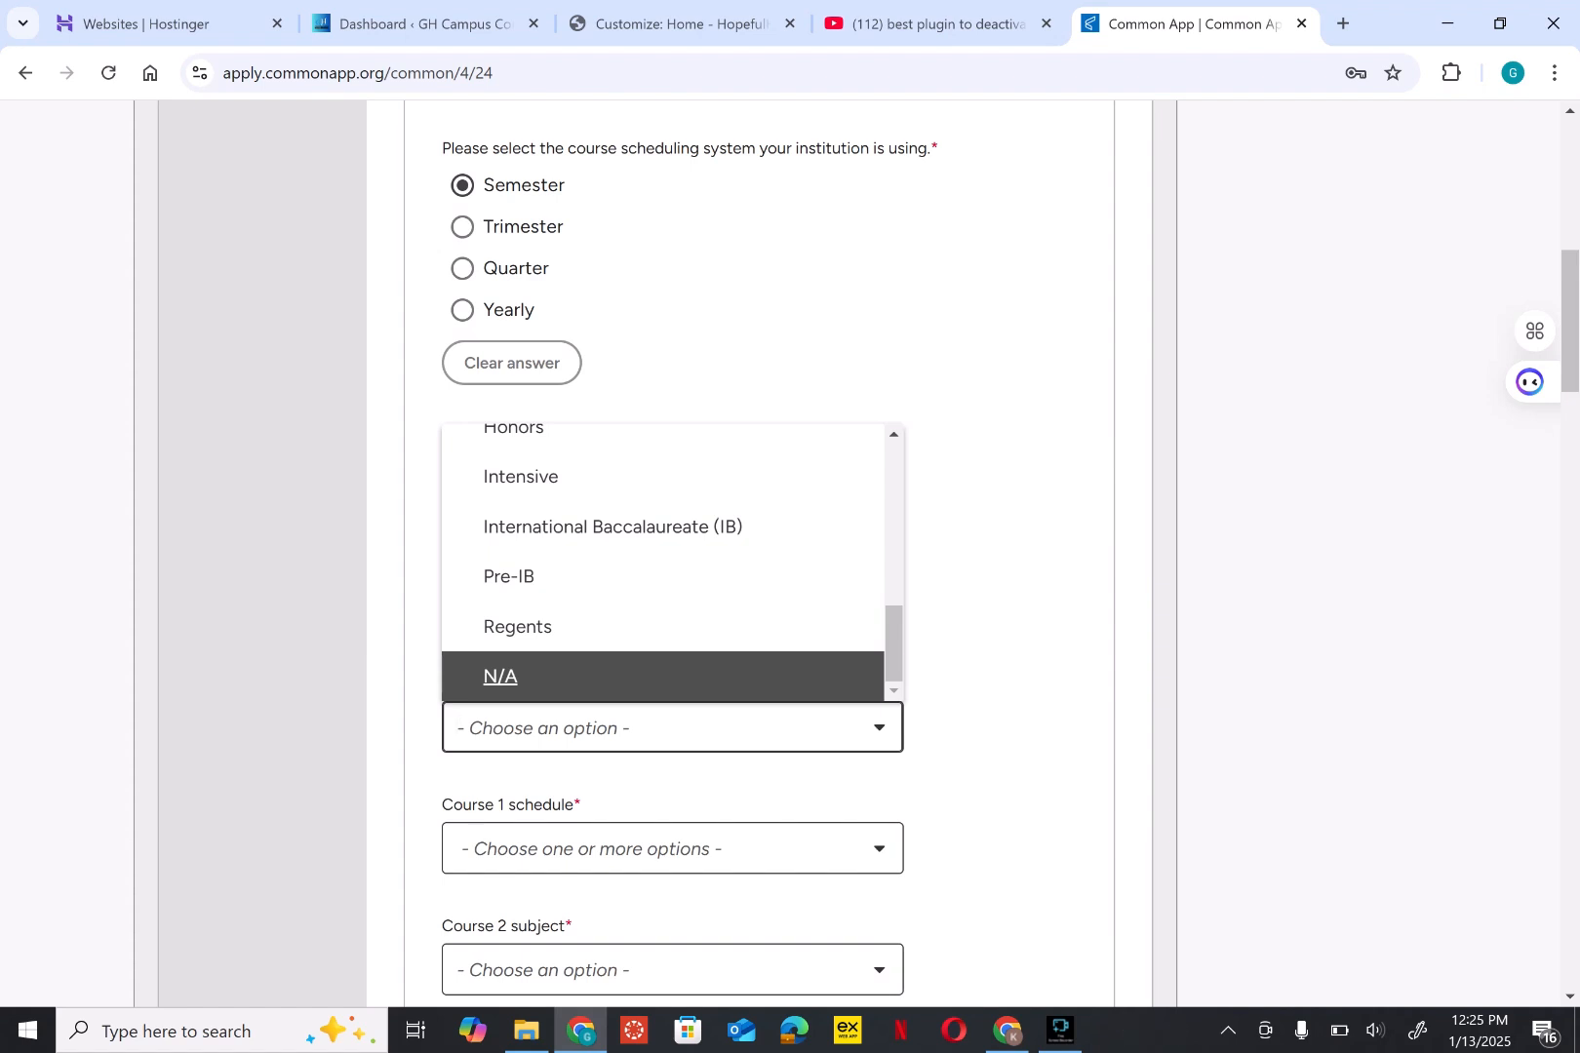
key("Up")
key("Up")
key("Up")
key("Up")
scroll(663, 561, "up", 3)
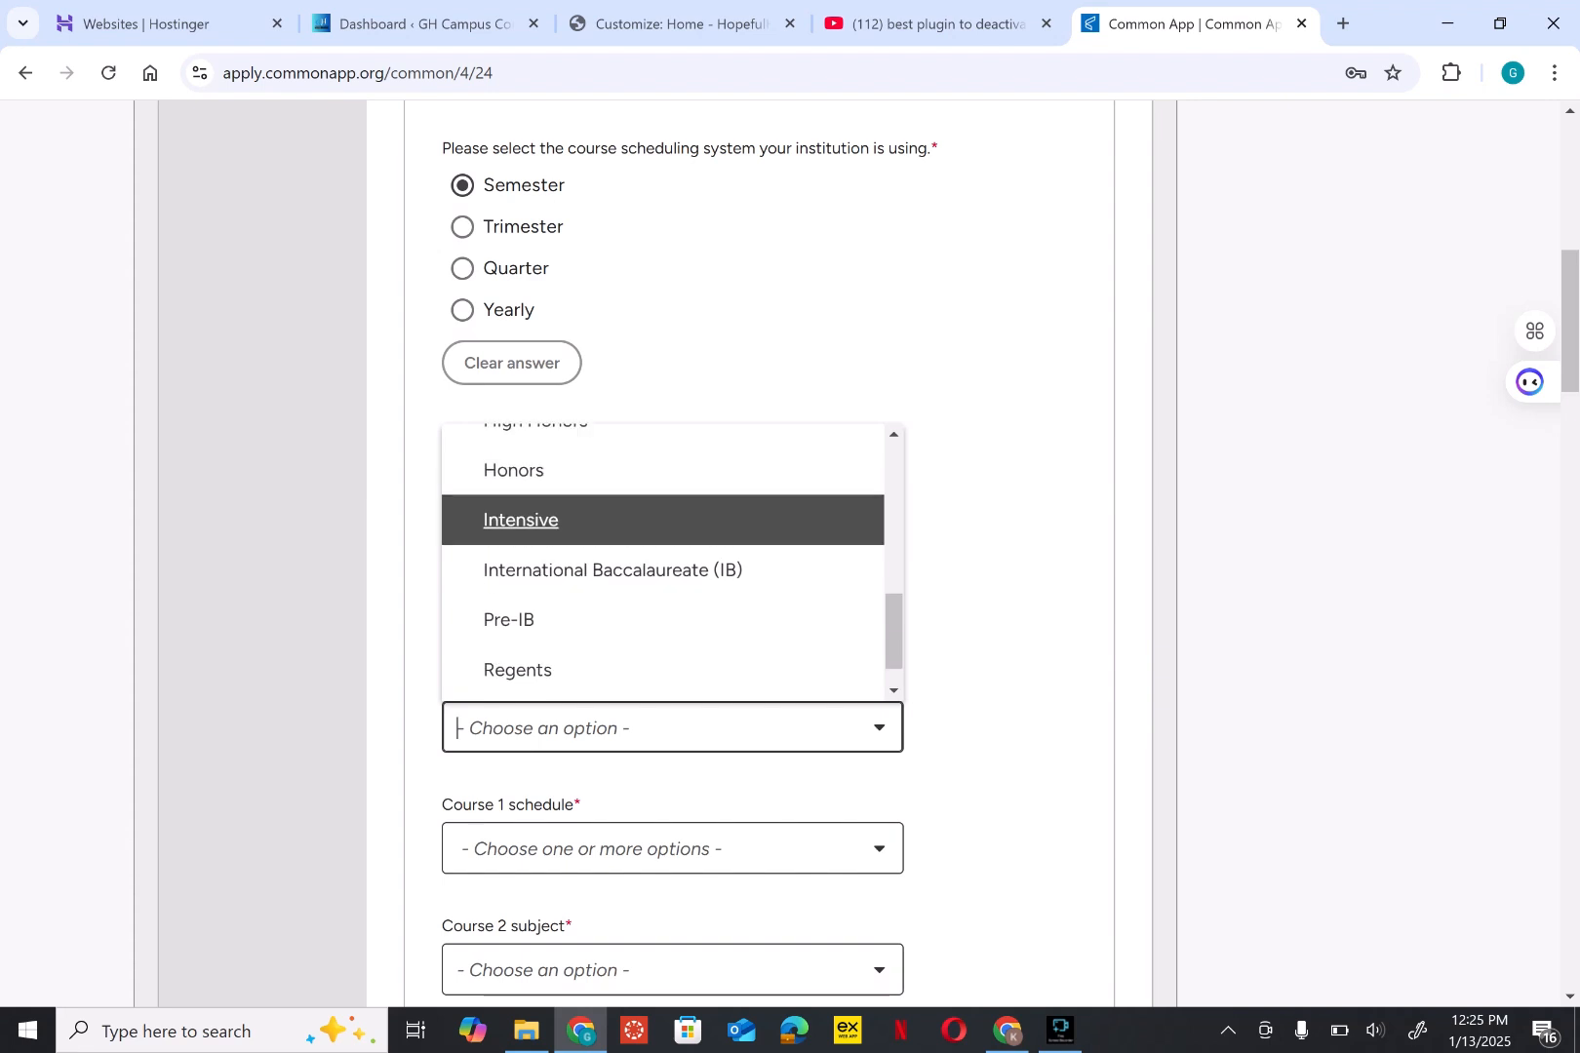
scroll(663, 561, "up", 5)
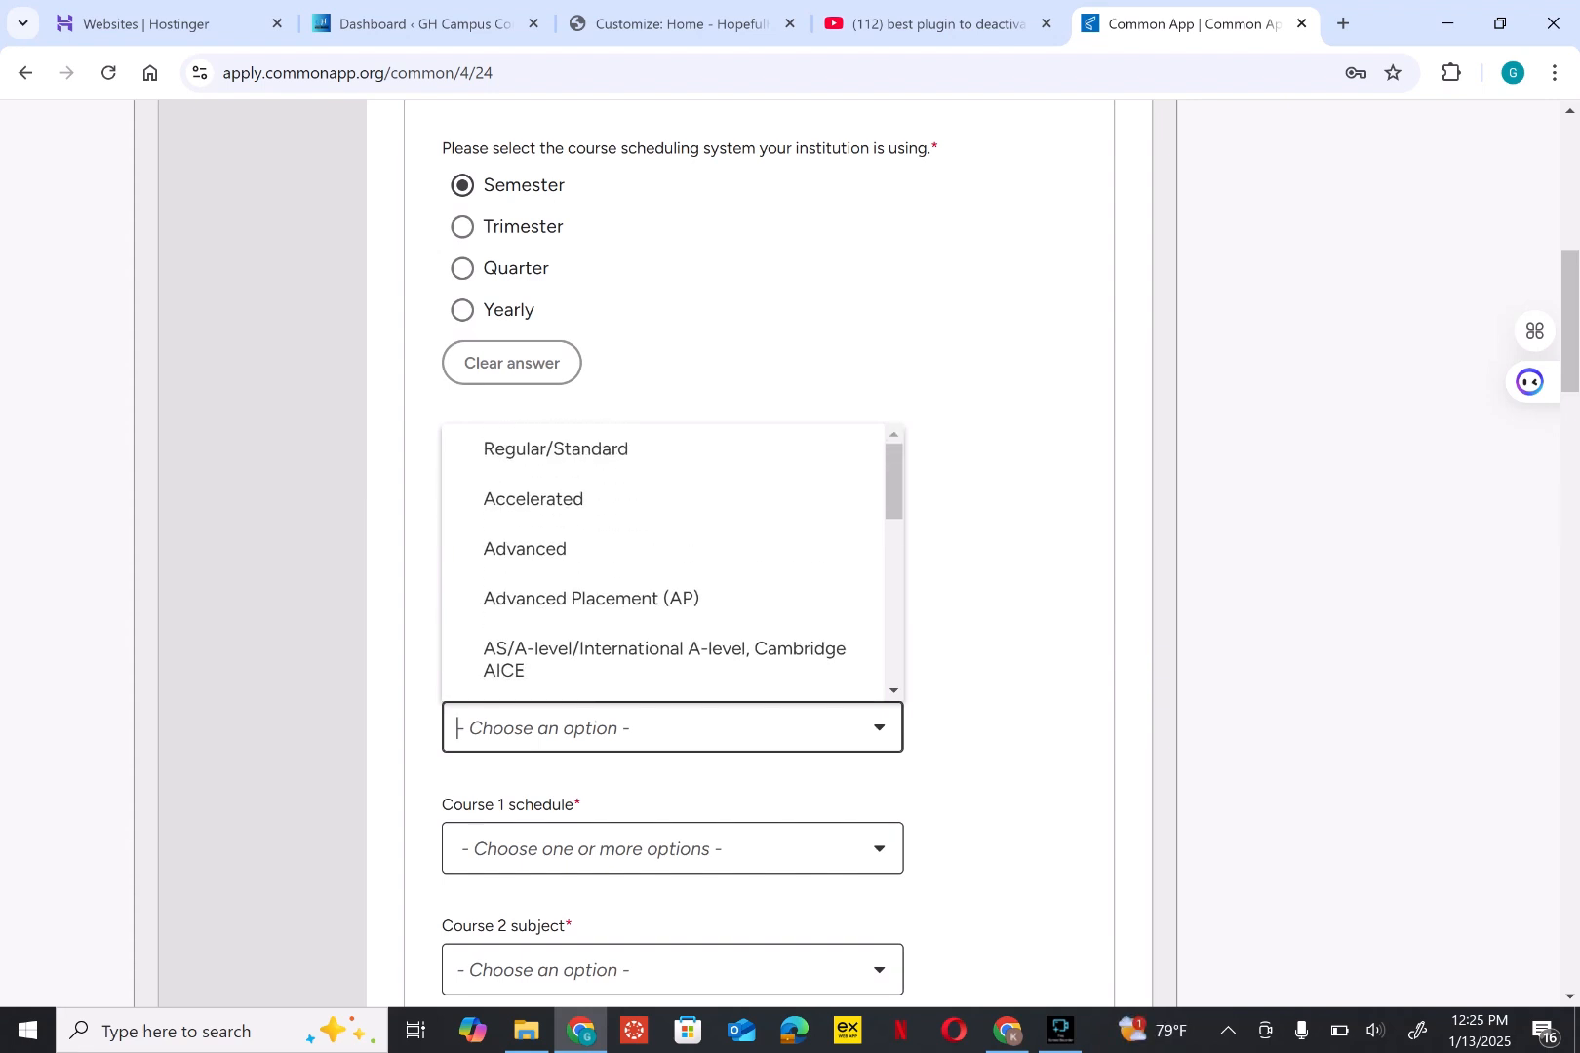
Step: Set the Course 1 level to College Prep and recheck the remaining level options
left_click(893, 692)
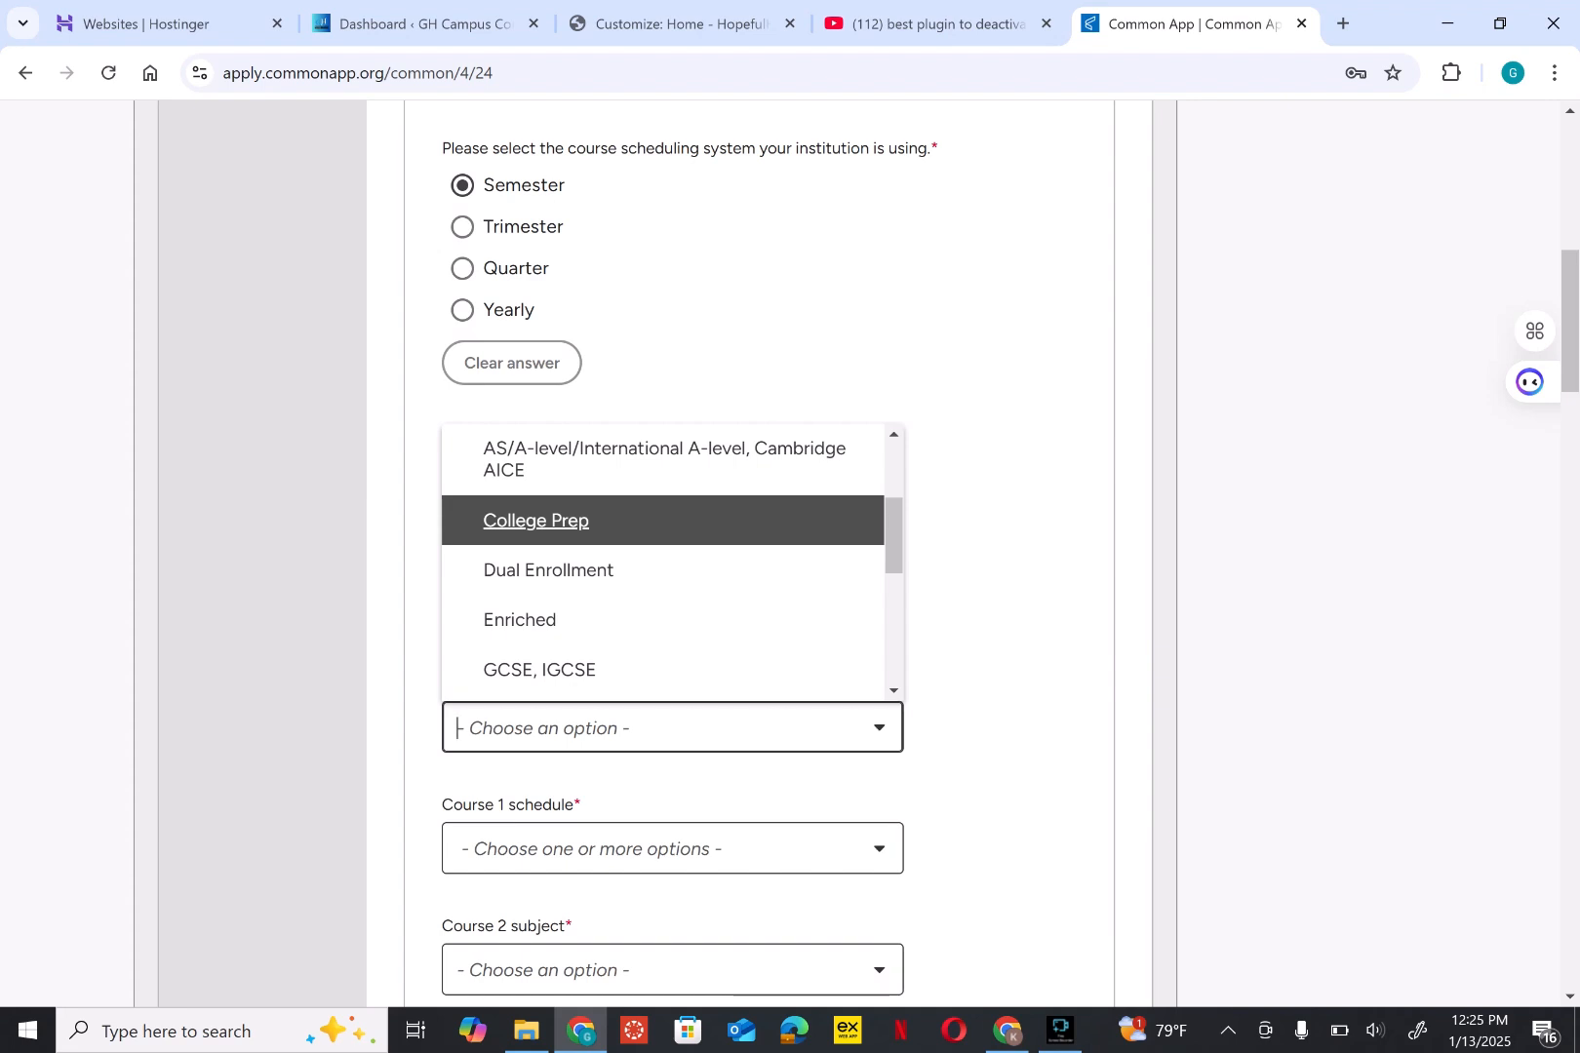
left_click(536, 521)
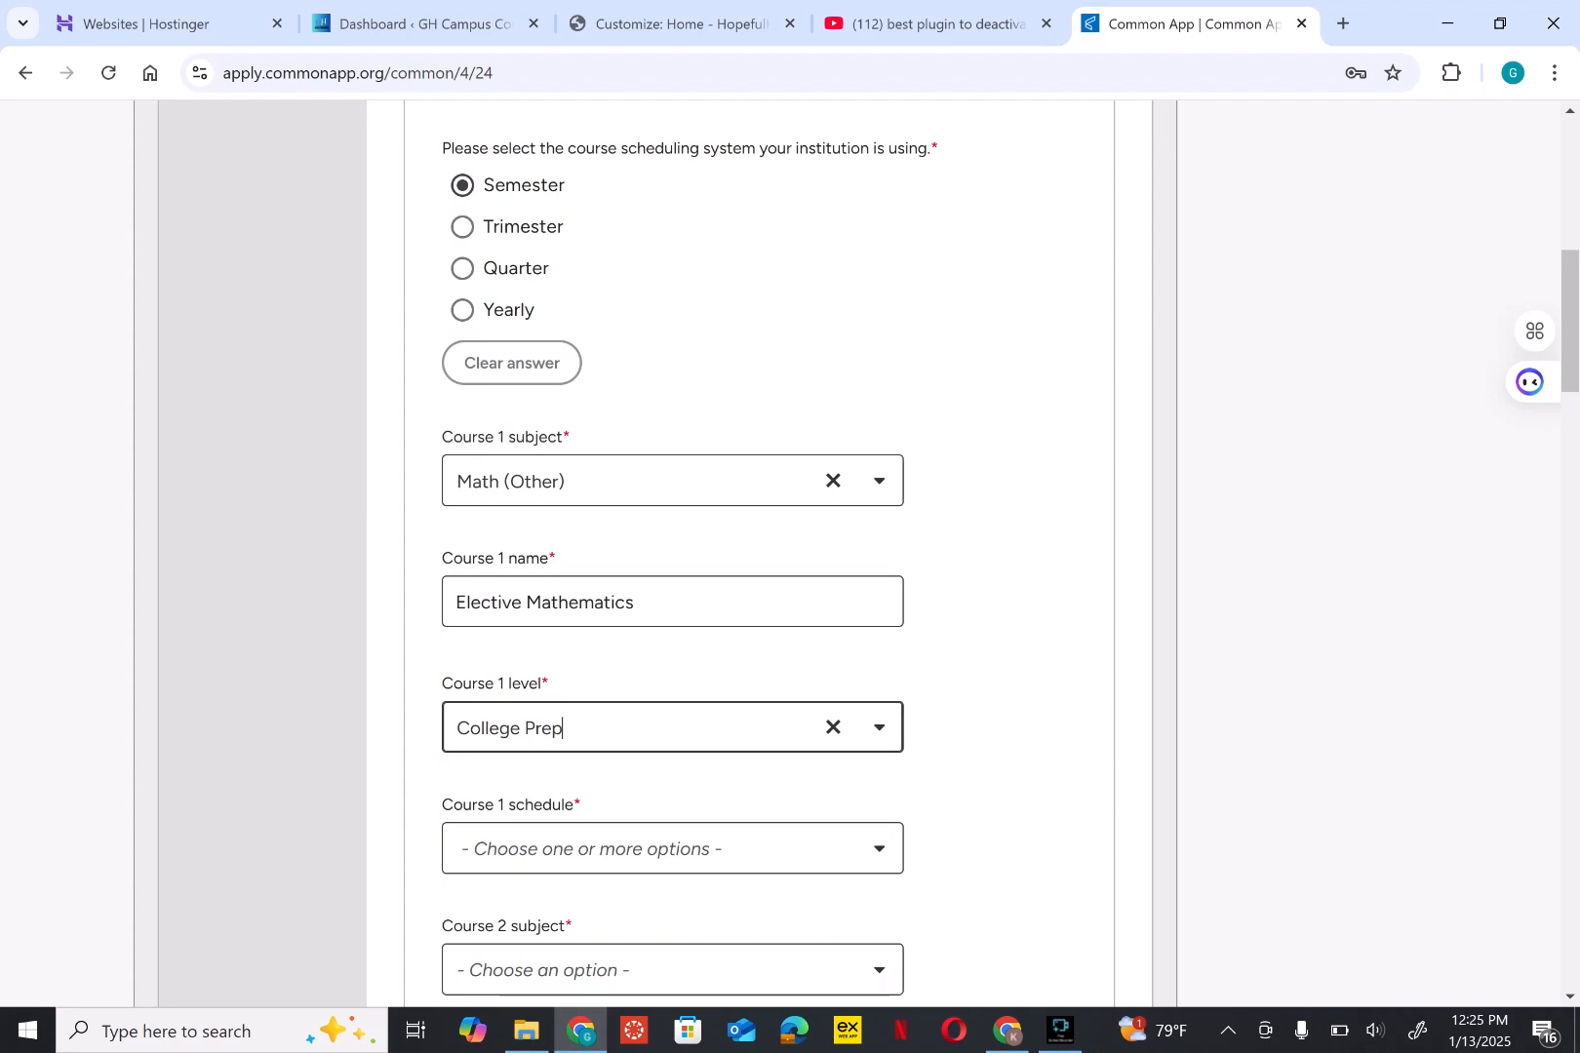
left_click(879, 728)
scroll(663, 565, "down", 1)
scroll(663, 561, "down", 2)
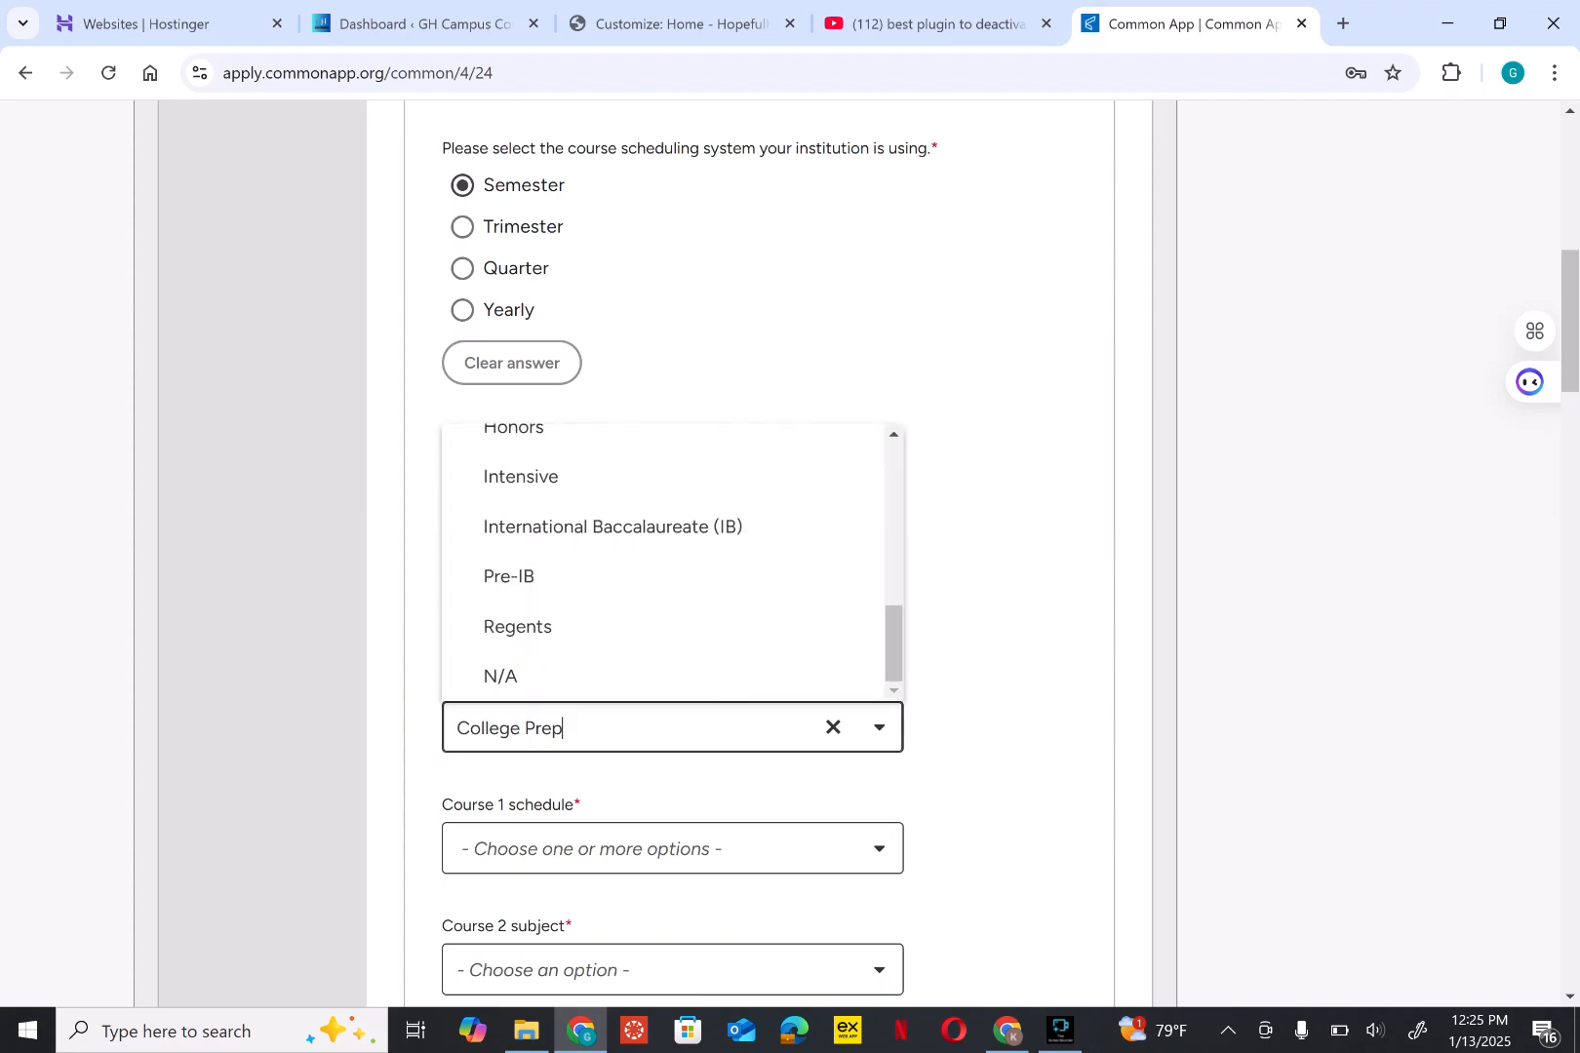
left_click(1009, 585)
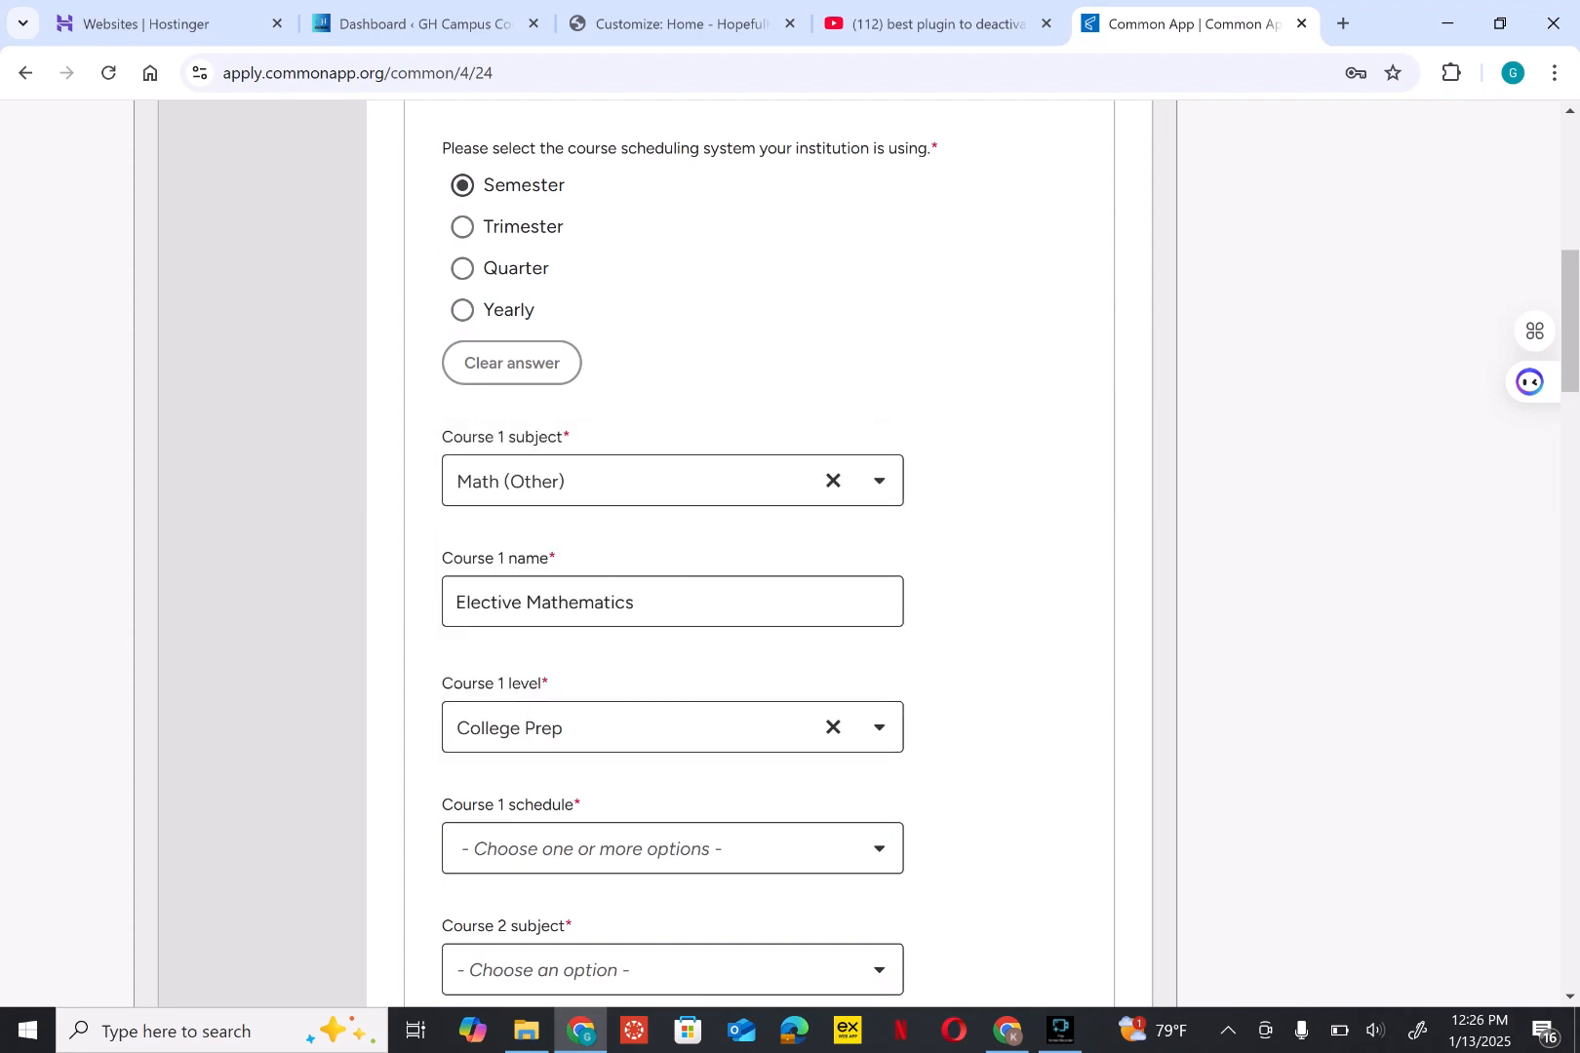
Step: Set the Course 1 schedule to both First Semester and Second Semester
scroll(673, 546, "down", 3)
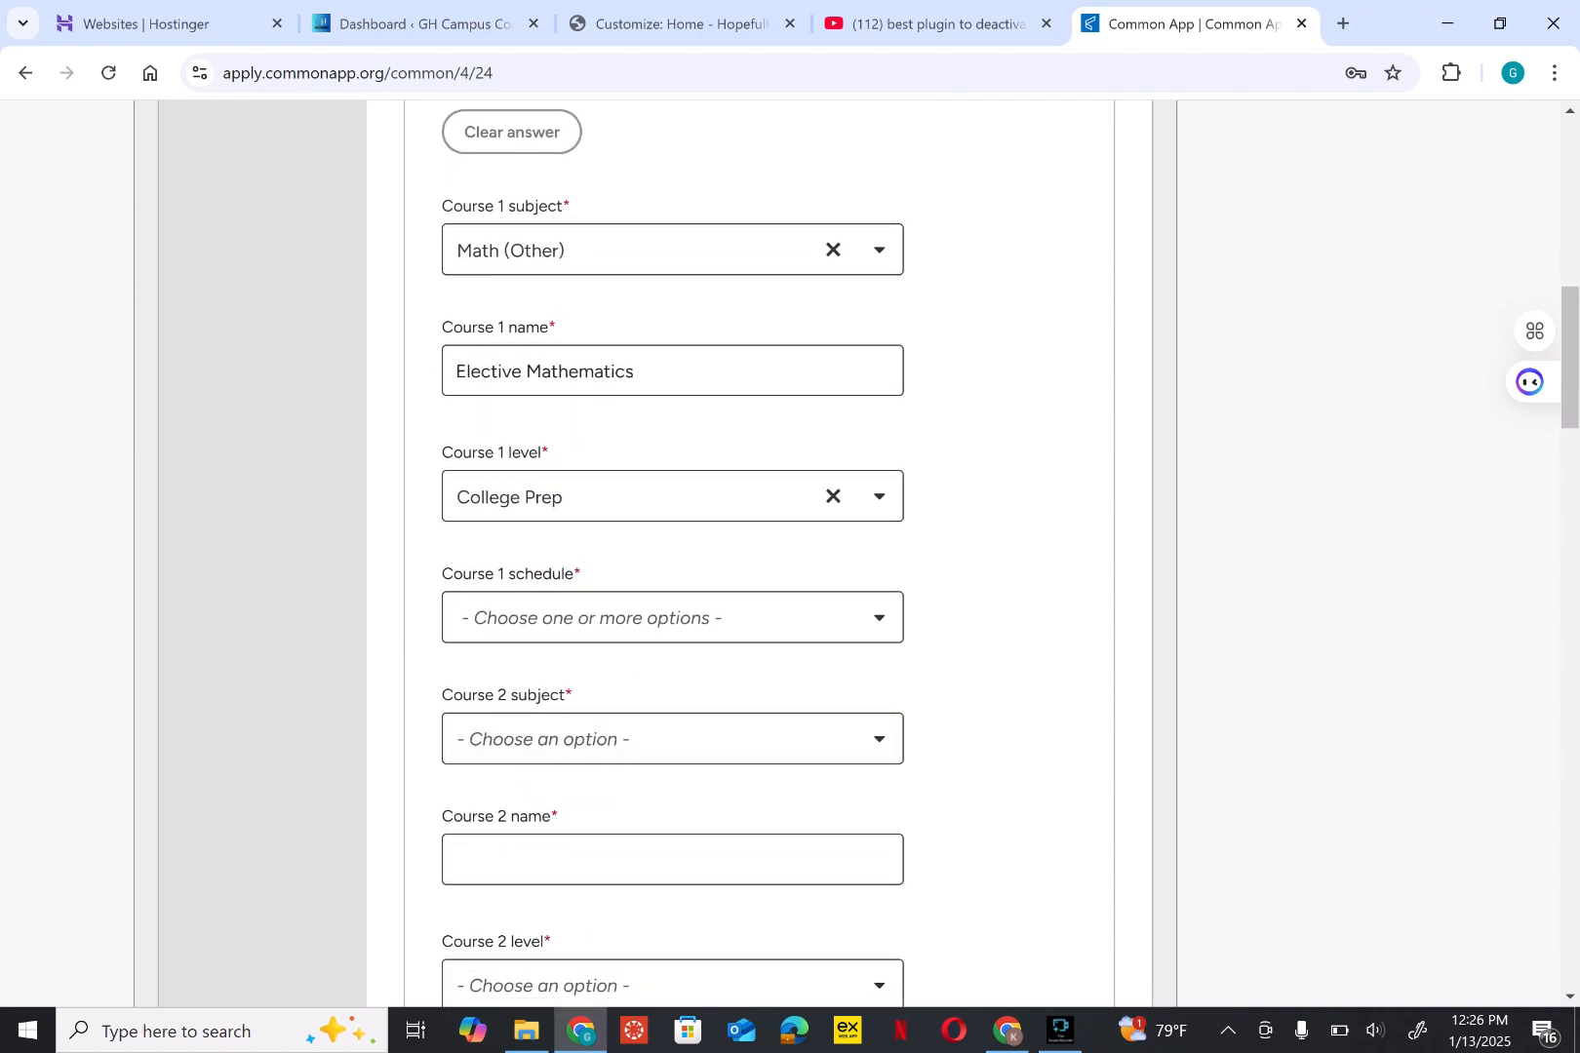
left_click(673, 617)
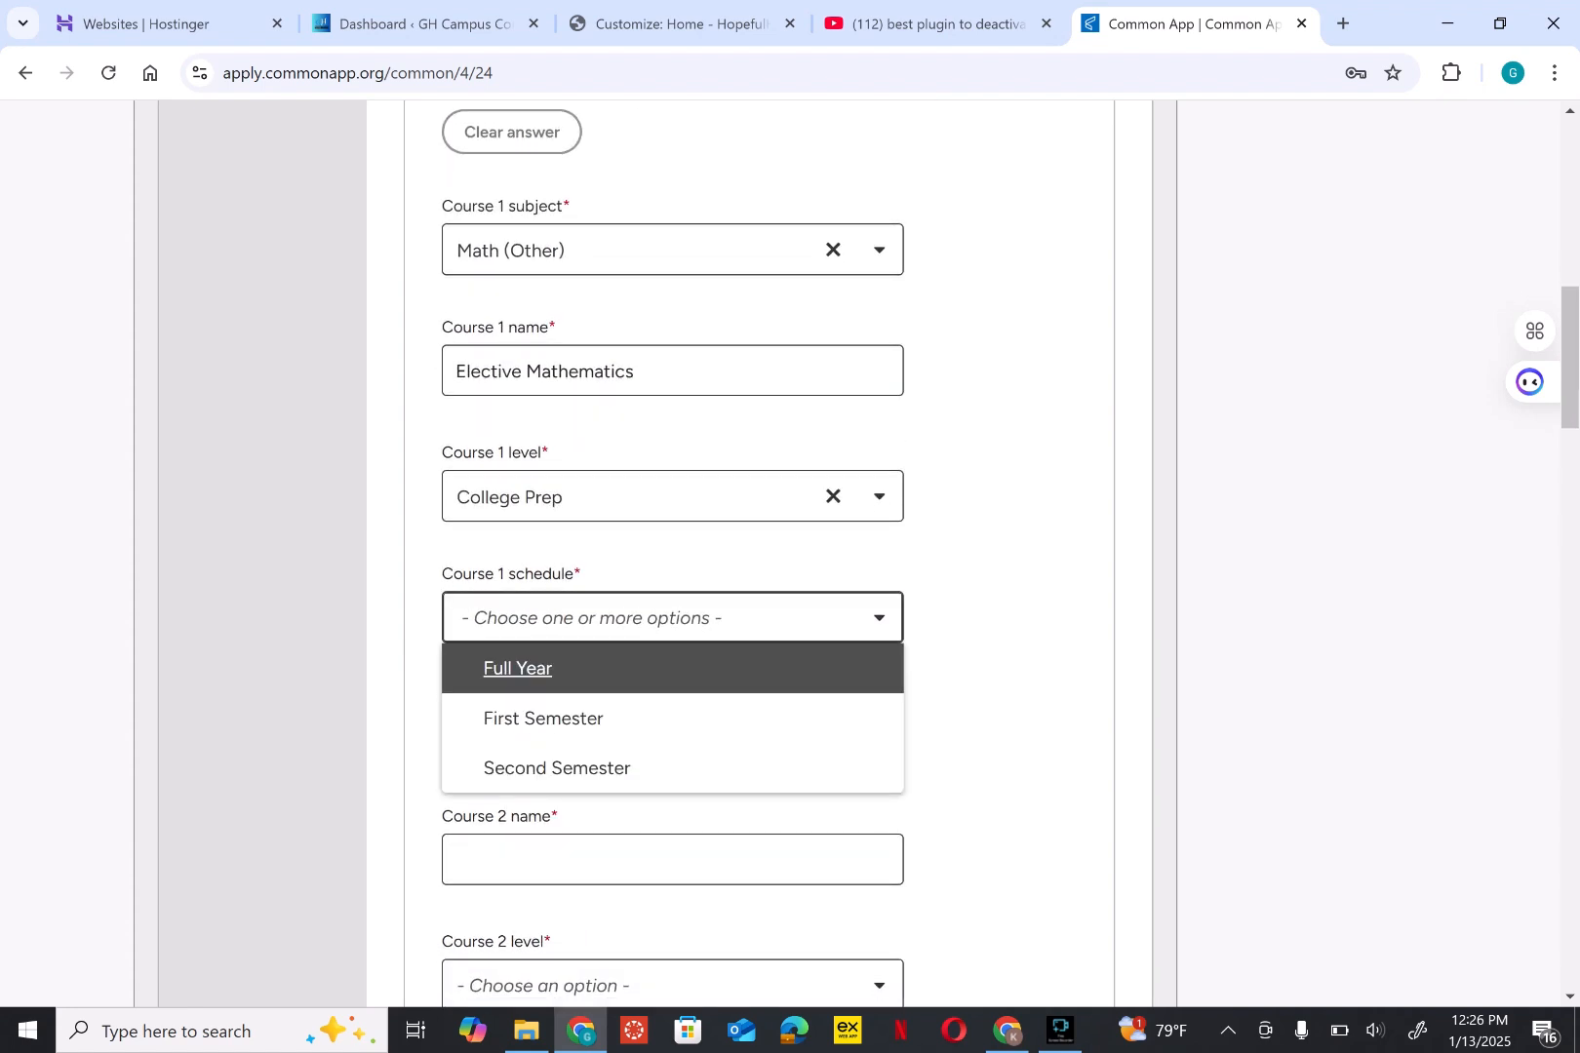
key("Down")
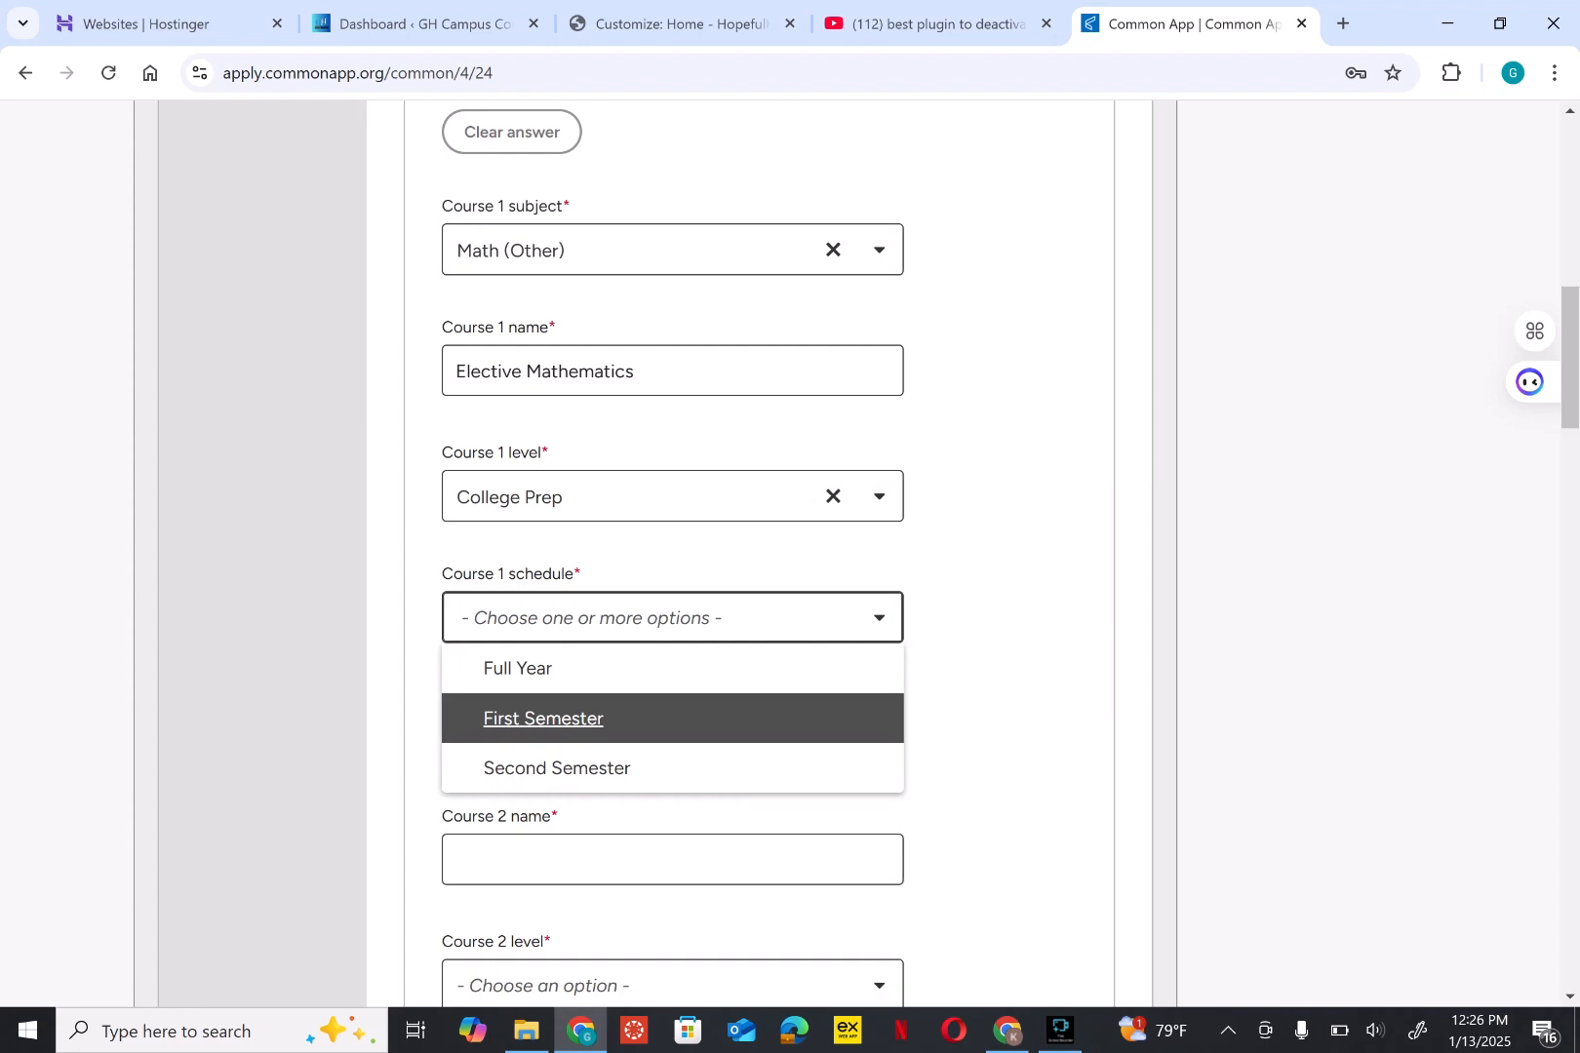
key("Up")
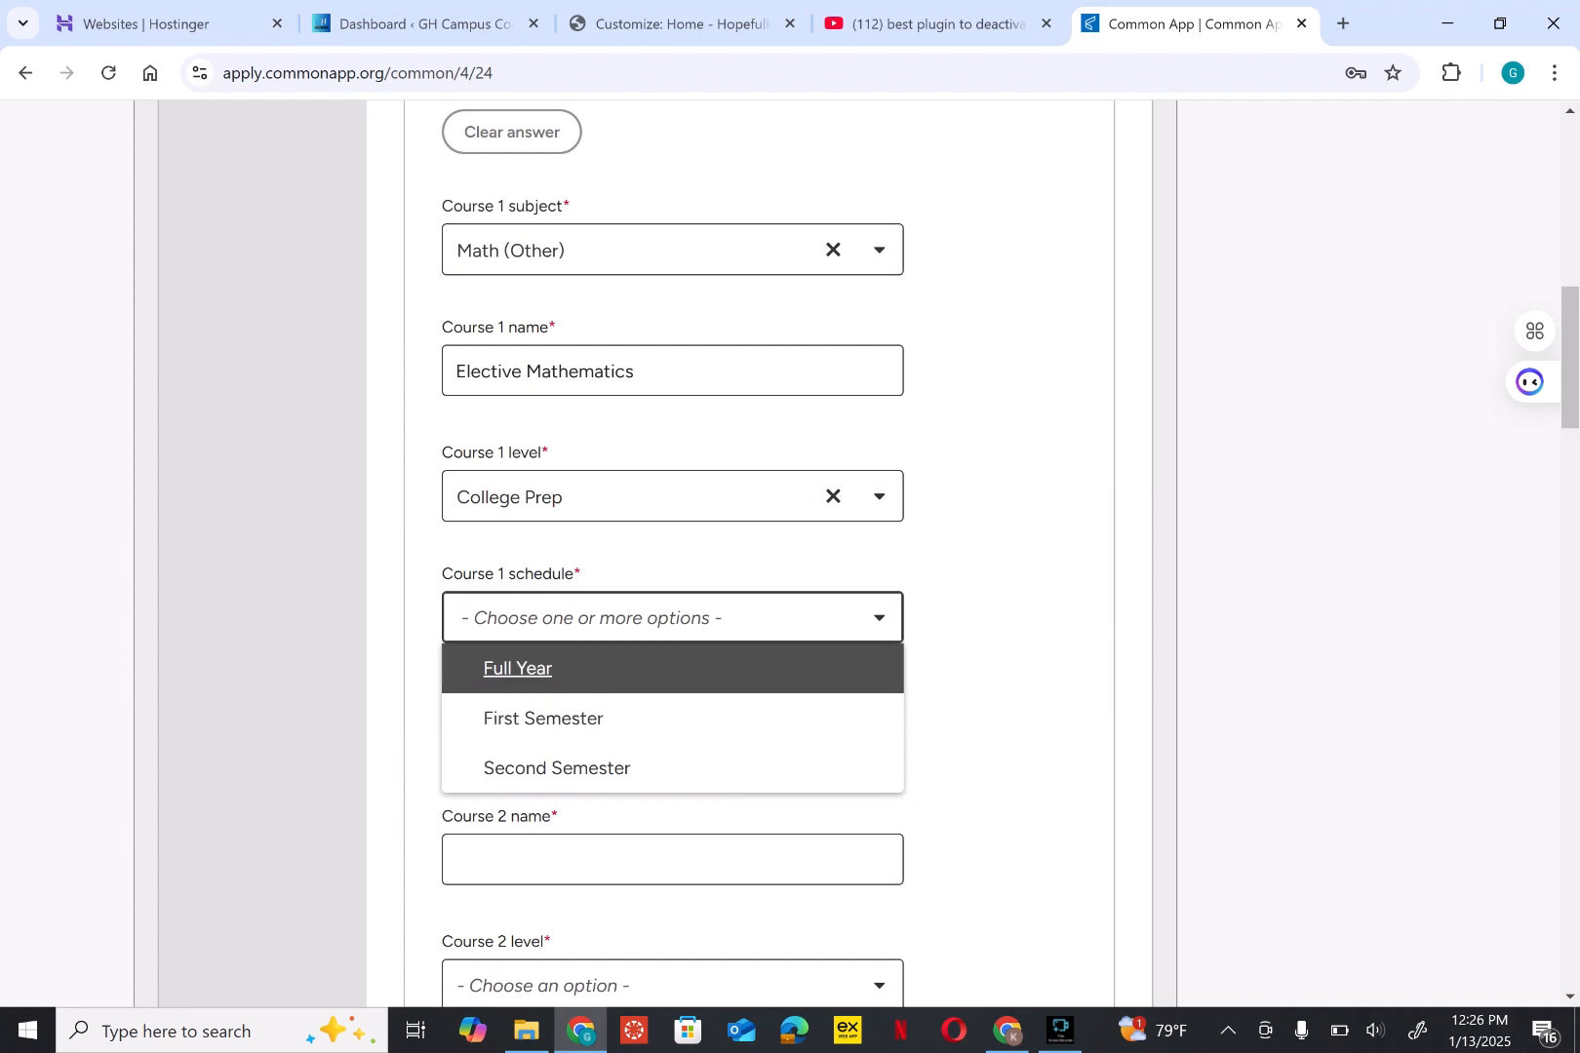
key("Down")
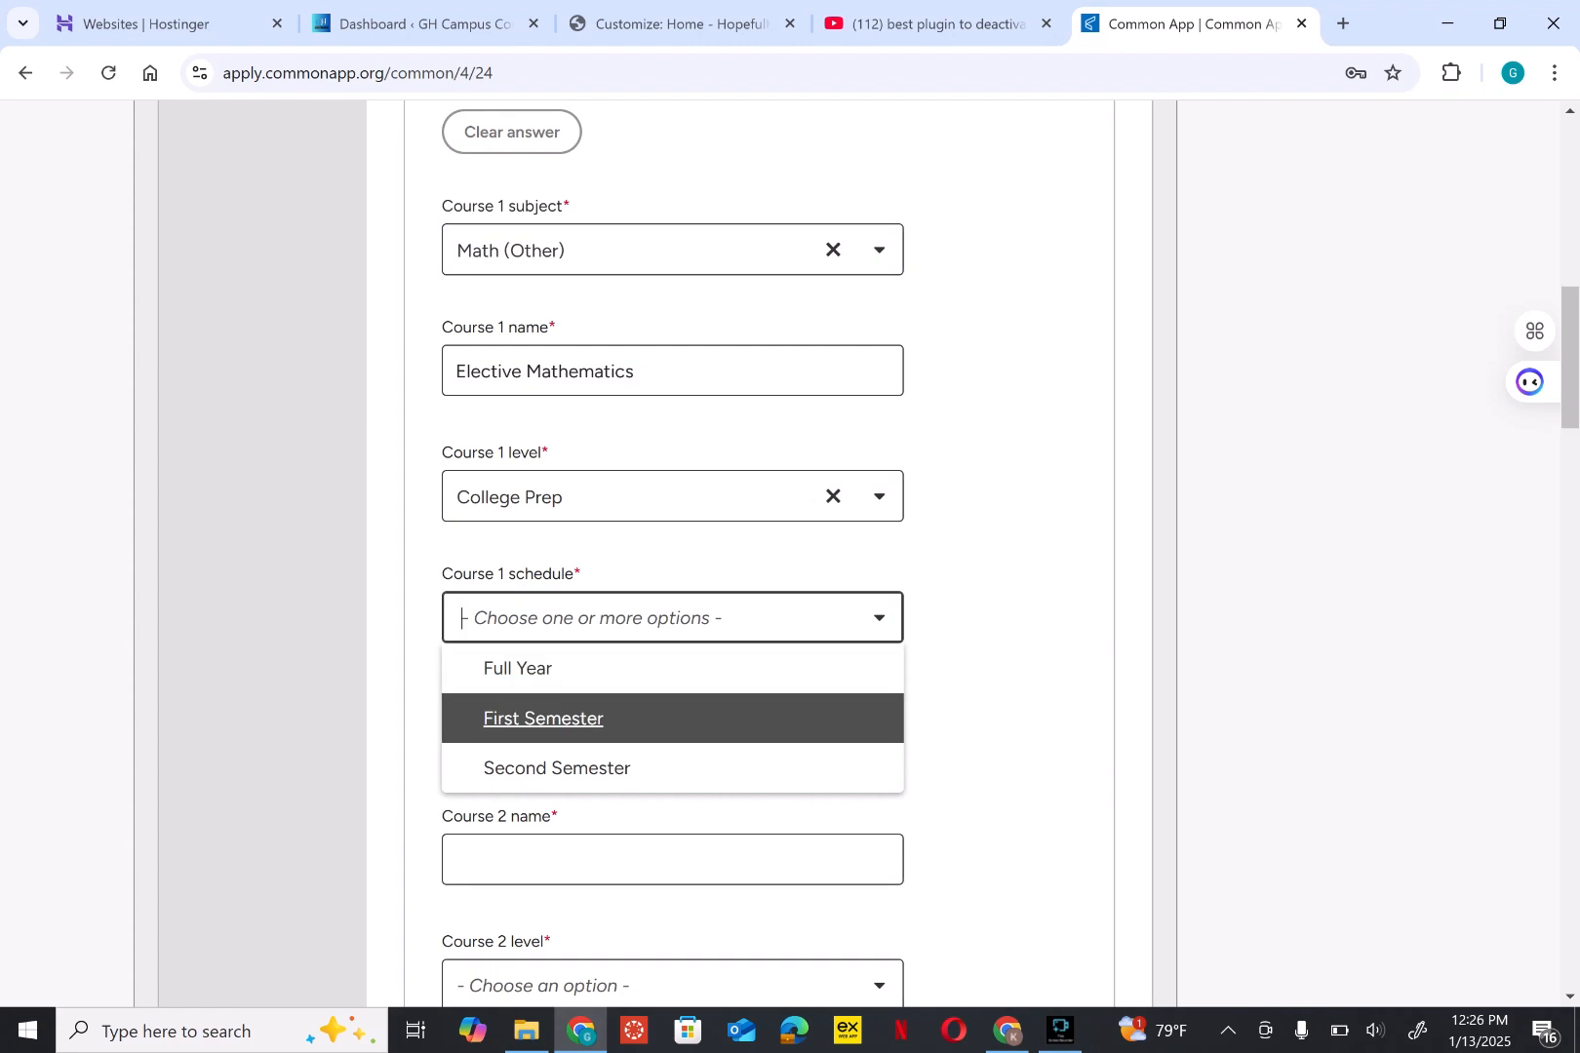
key("Return")
key("Down")
key("Return")
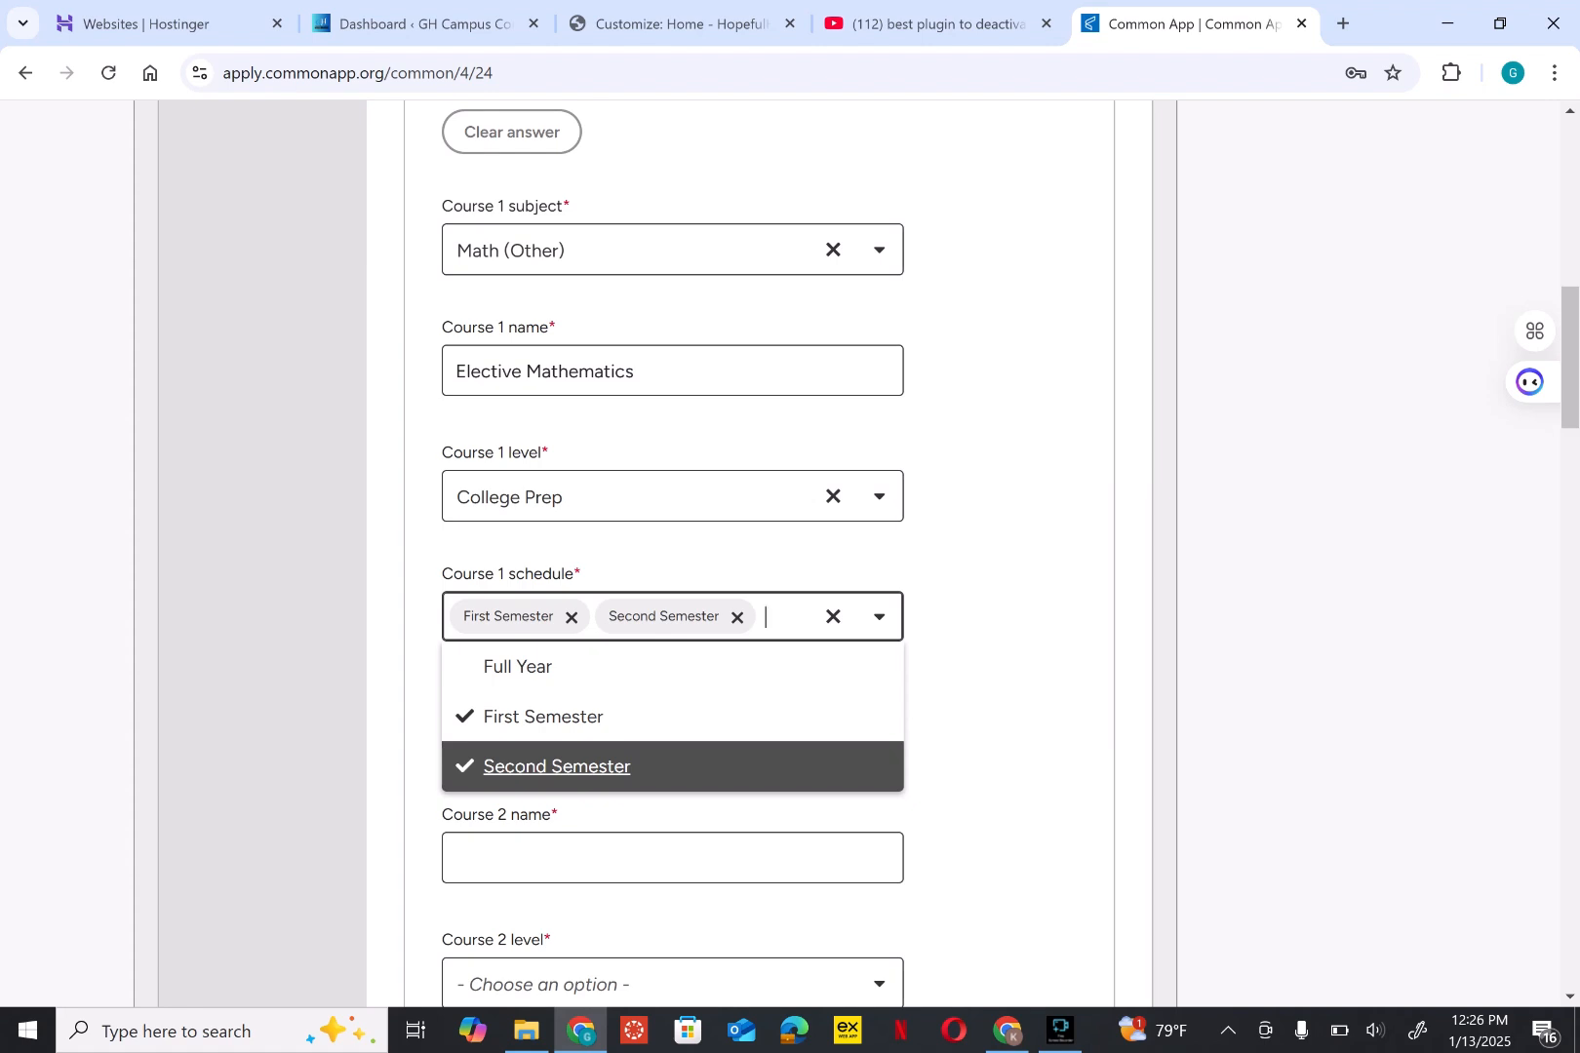
left_click(1009, 704)
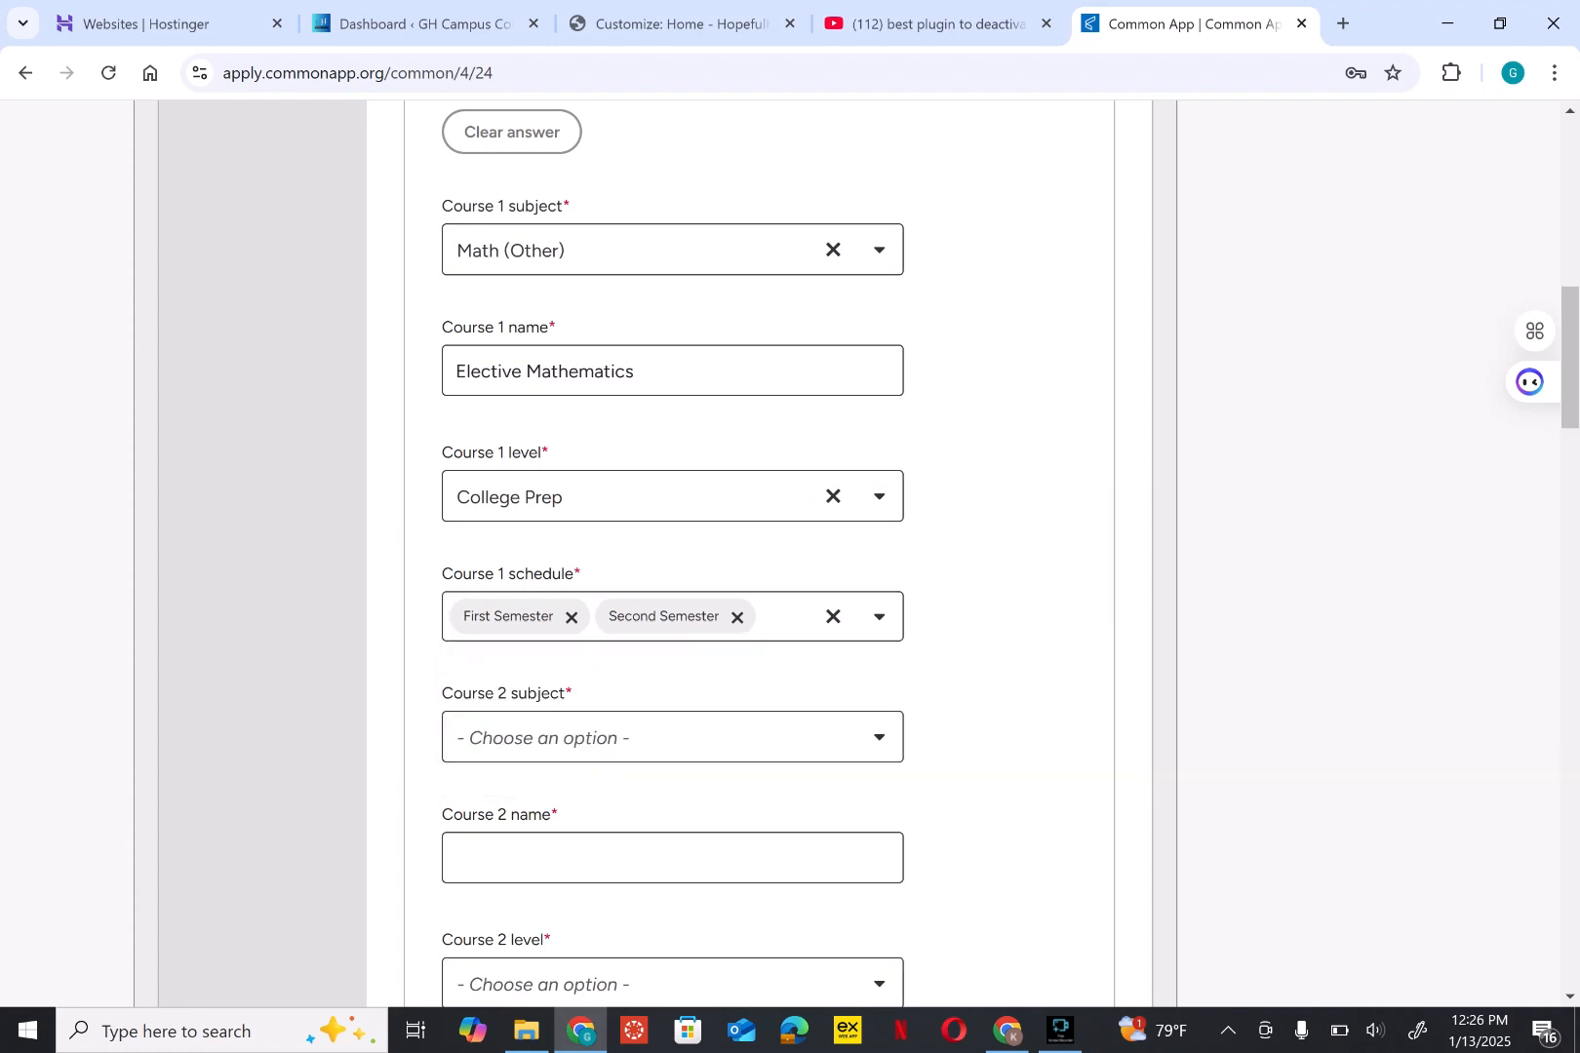
Step: Set the Course 2 subject to Biology and enter Biology as the Course 2 name
scroll(1009, 704, "down", 1)
left_click(673, 645)
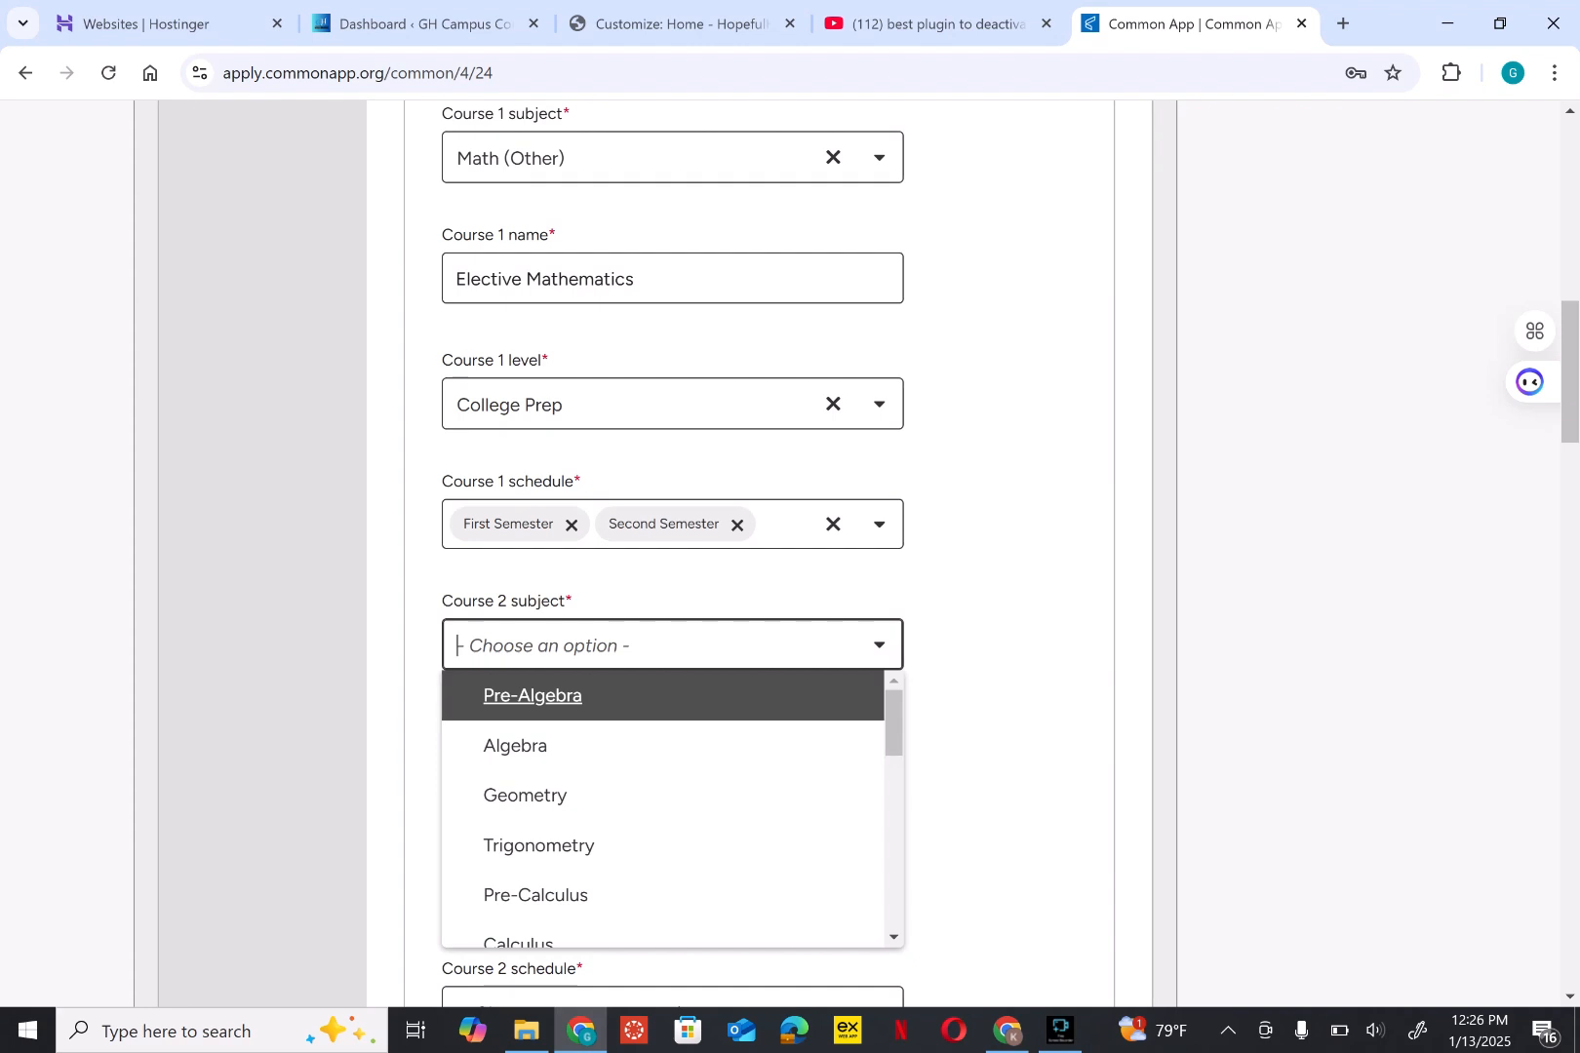
key("Down")
key("Down")
key("Down")
key("Down")
key("Down")
key("Down")
key("Down")
key("Down")
key("Down")
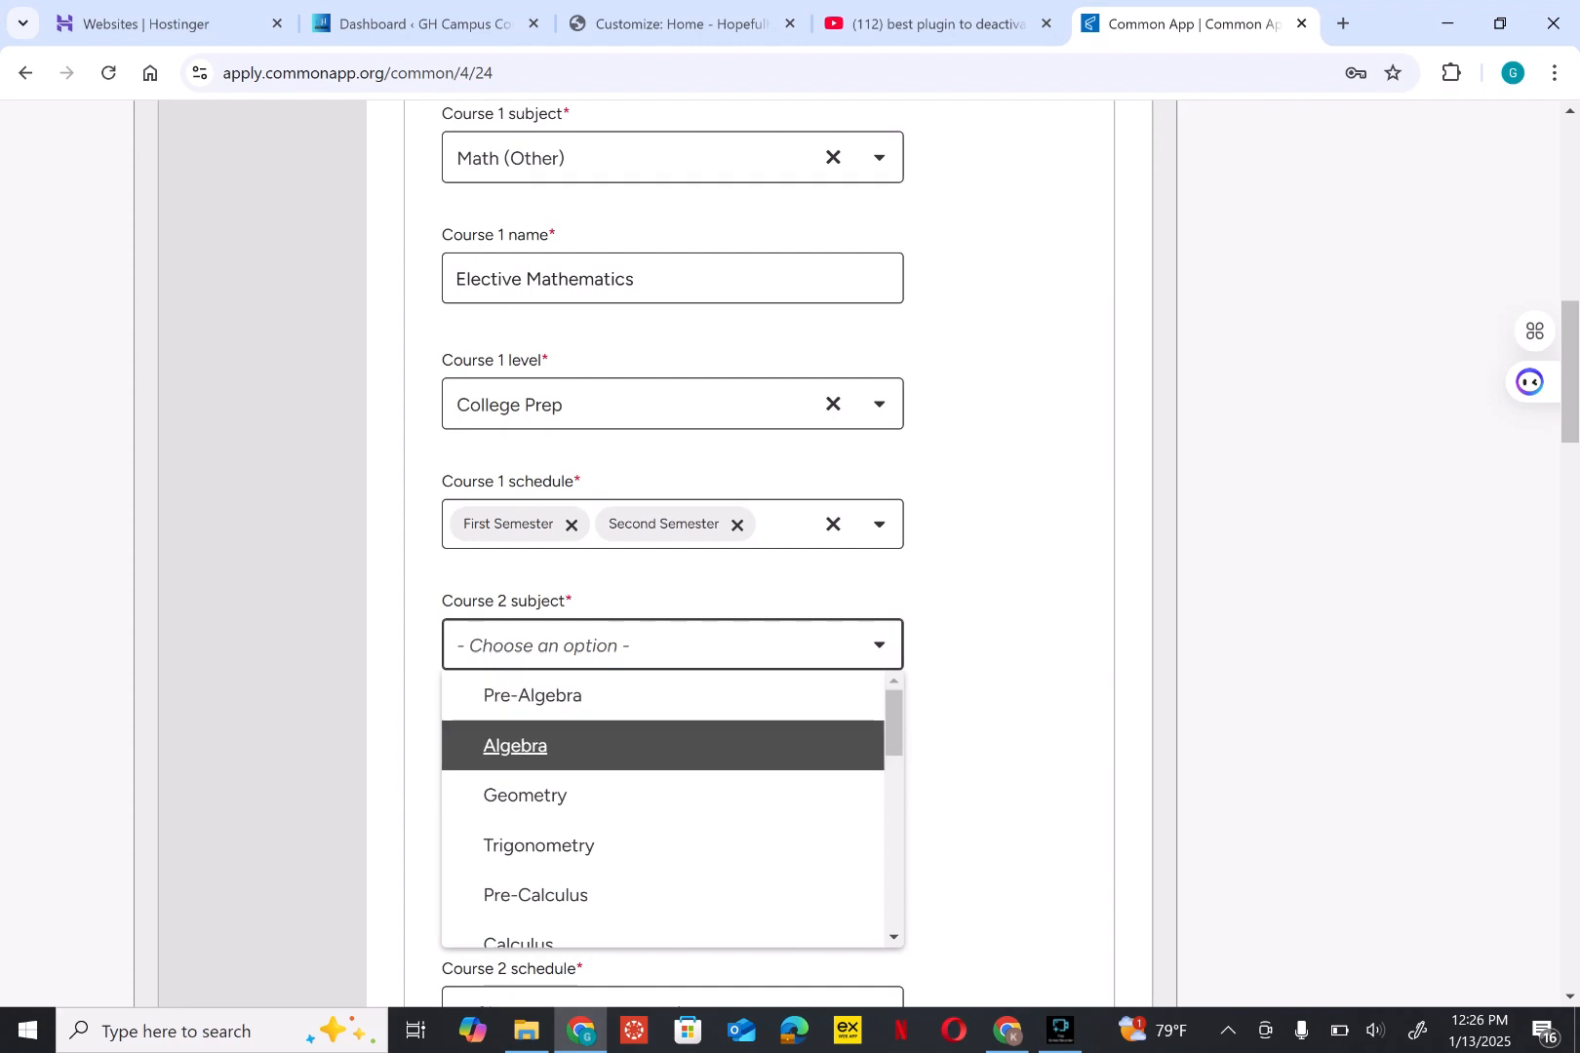
key("Up")
key("Up")
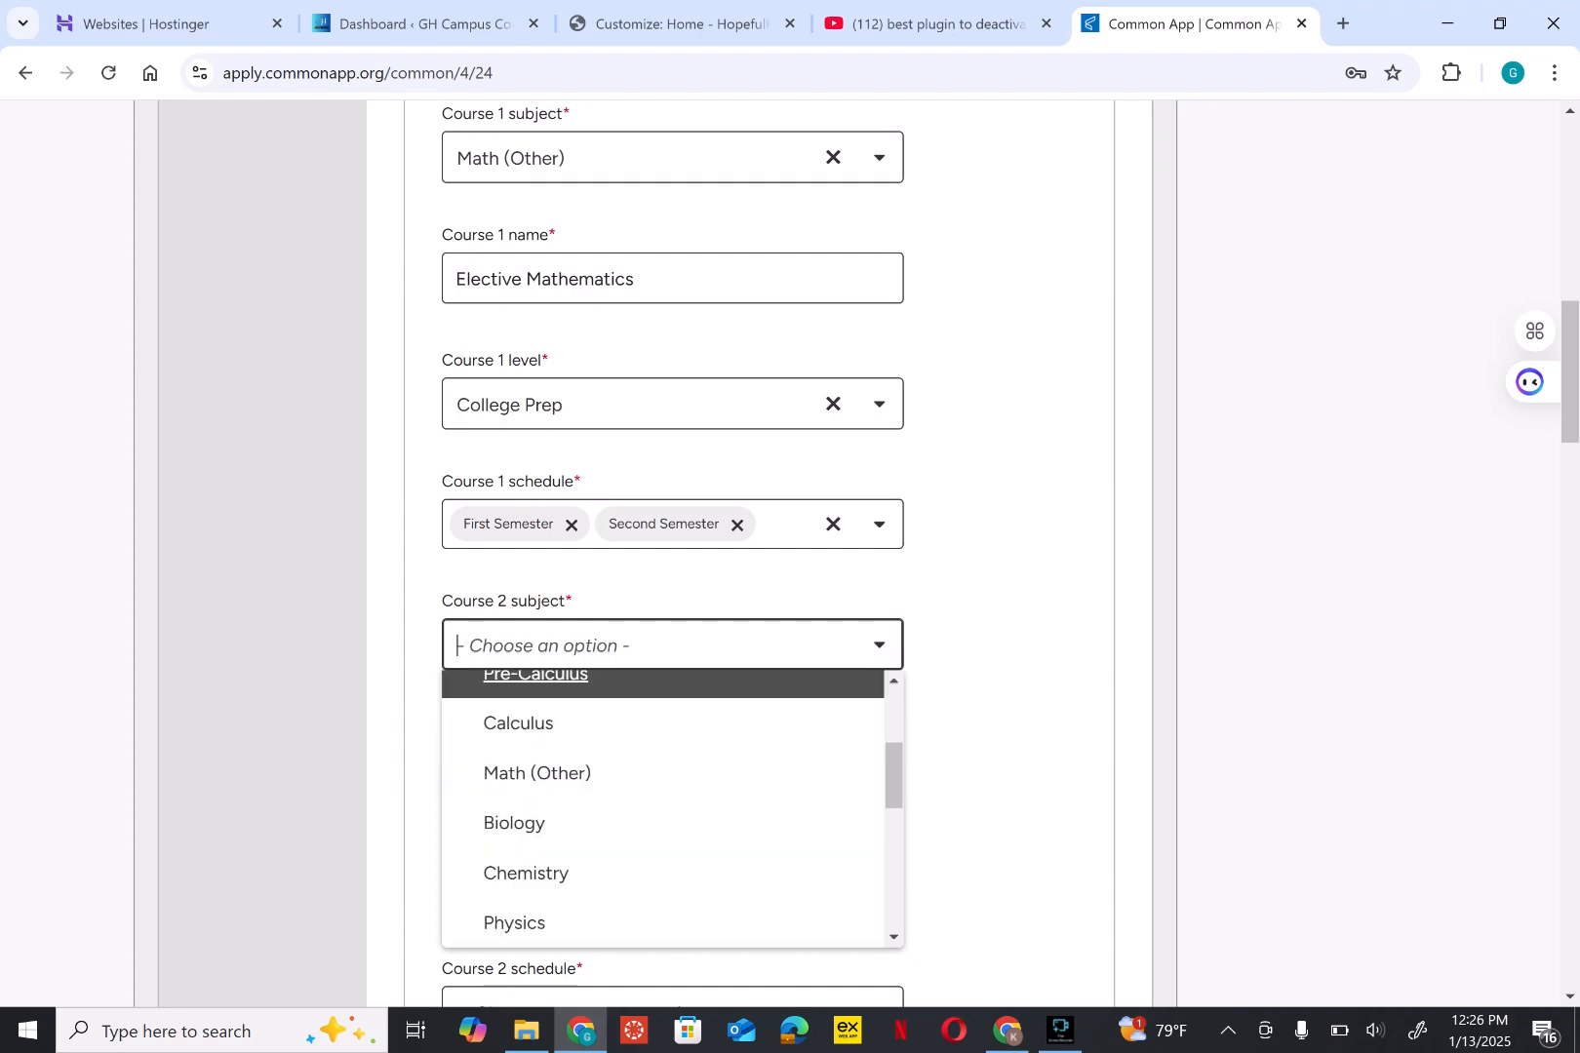
key("Return")
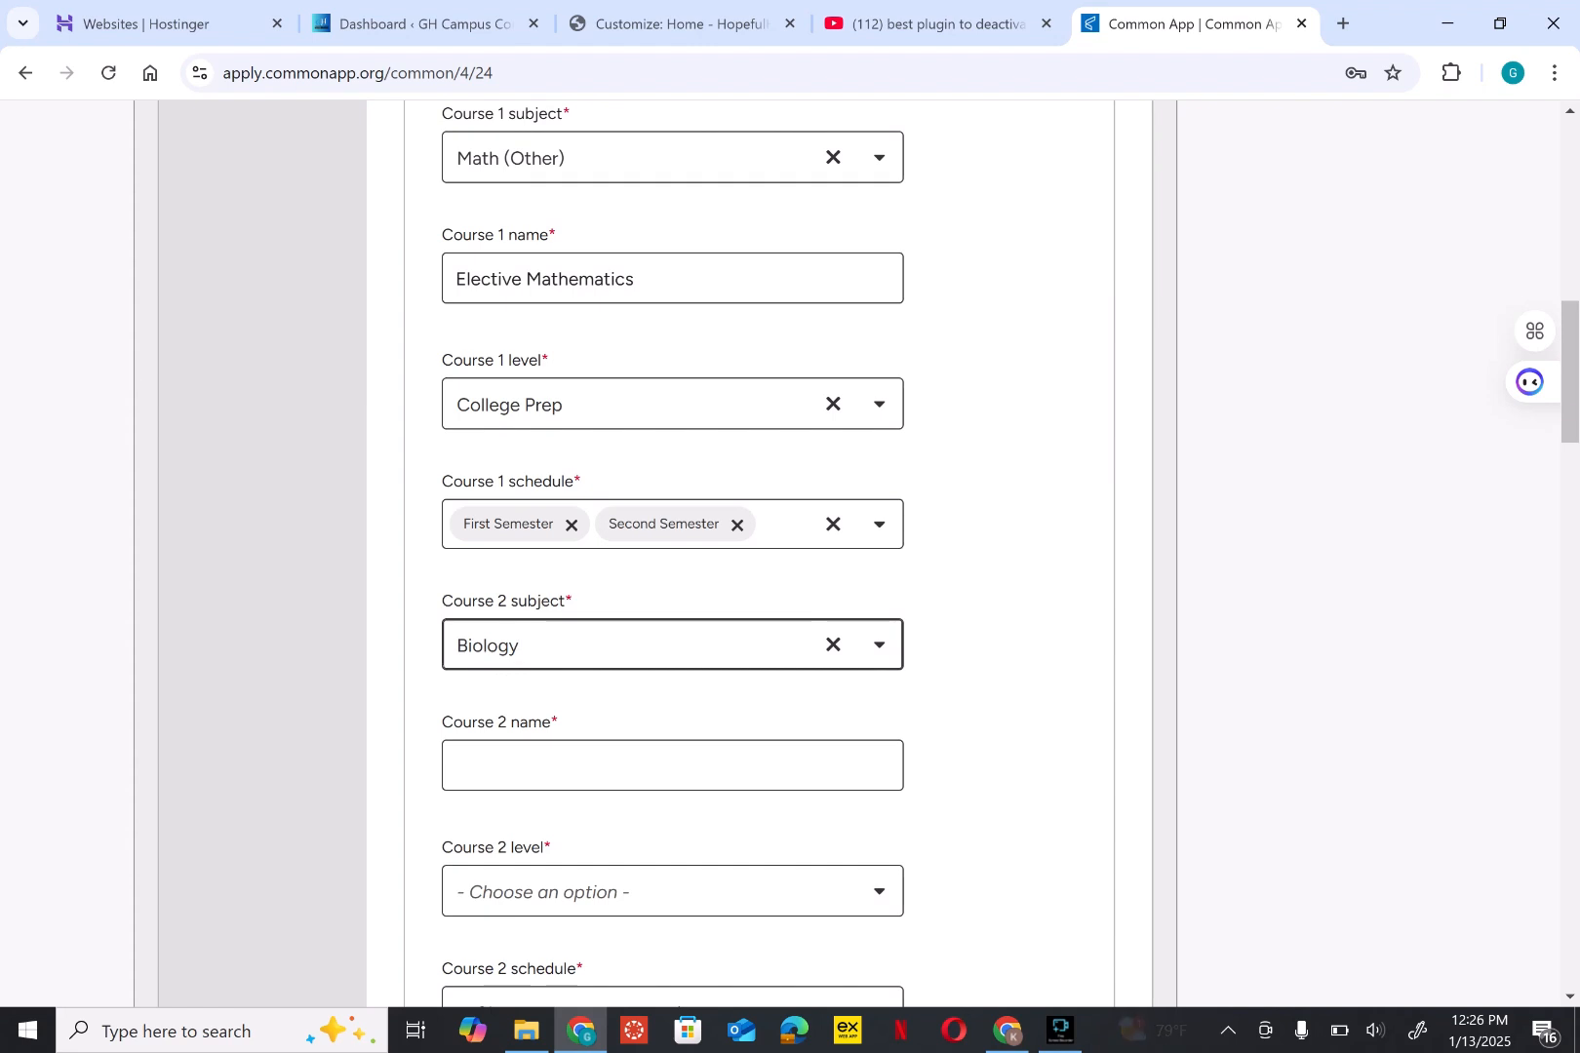
key("Tab")
type("Biology")
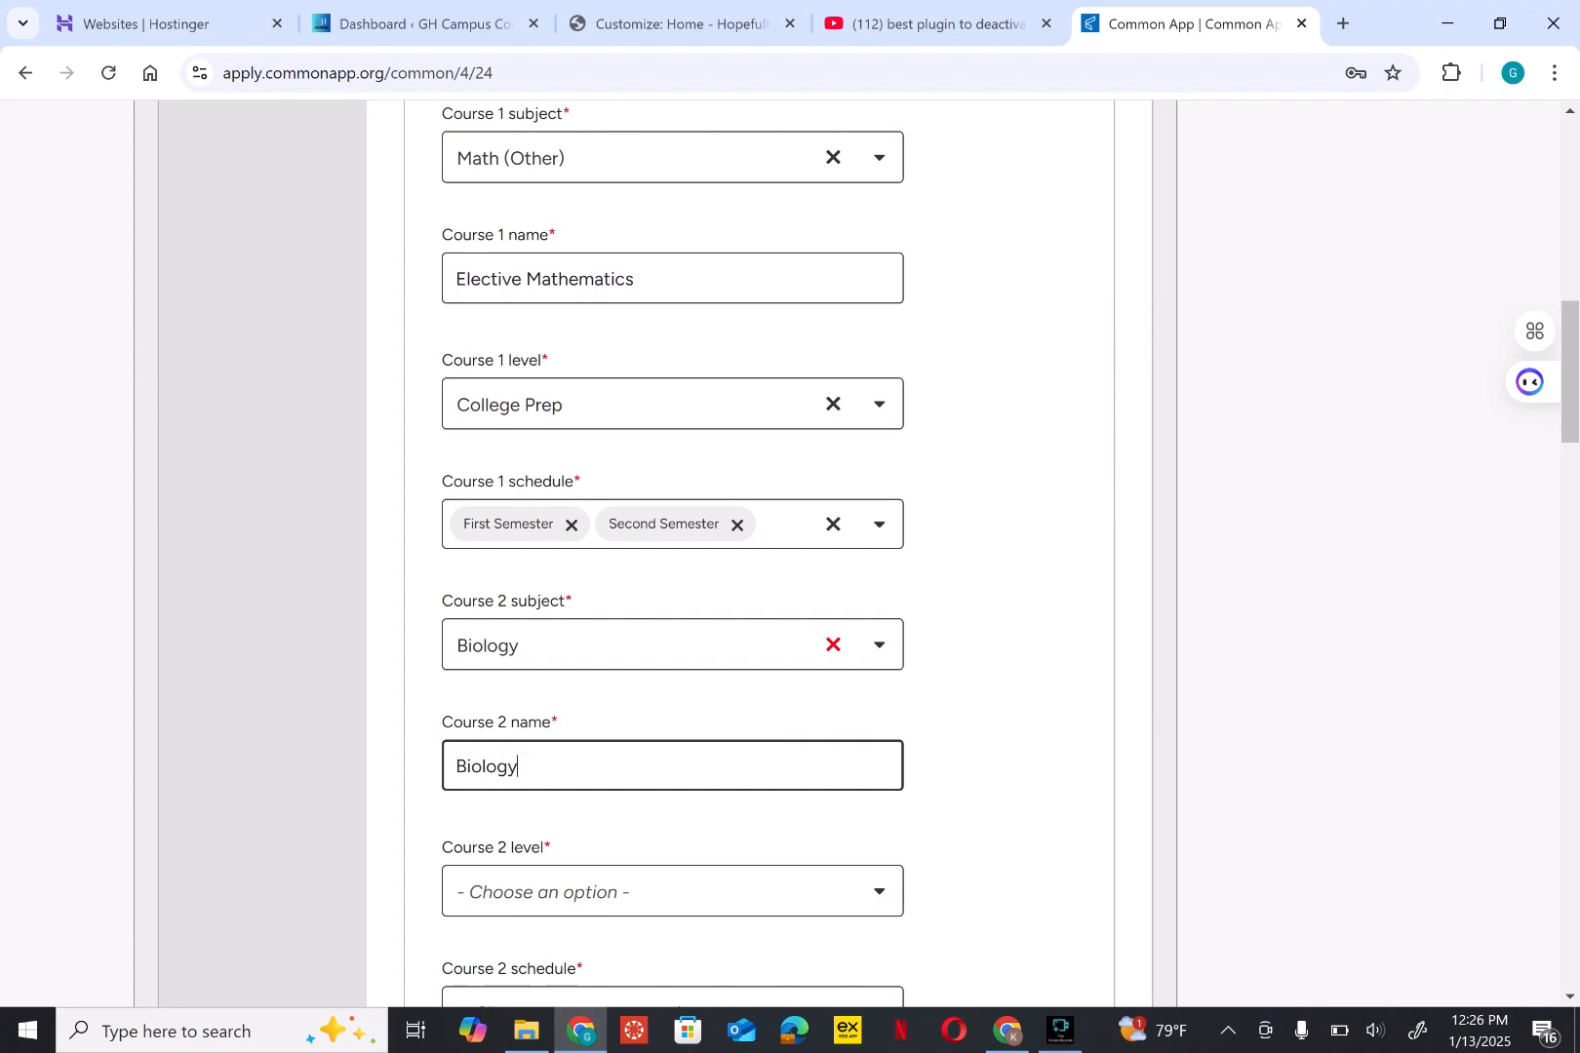
Step: Clear the Course 2 subject, choose English instead, and recheck the other subject options
left_click(833, 644)
left_click(849, 644)
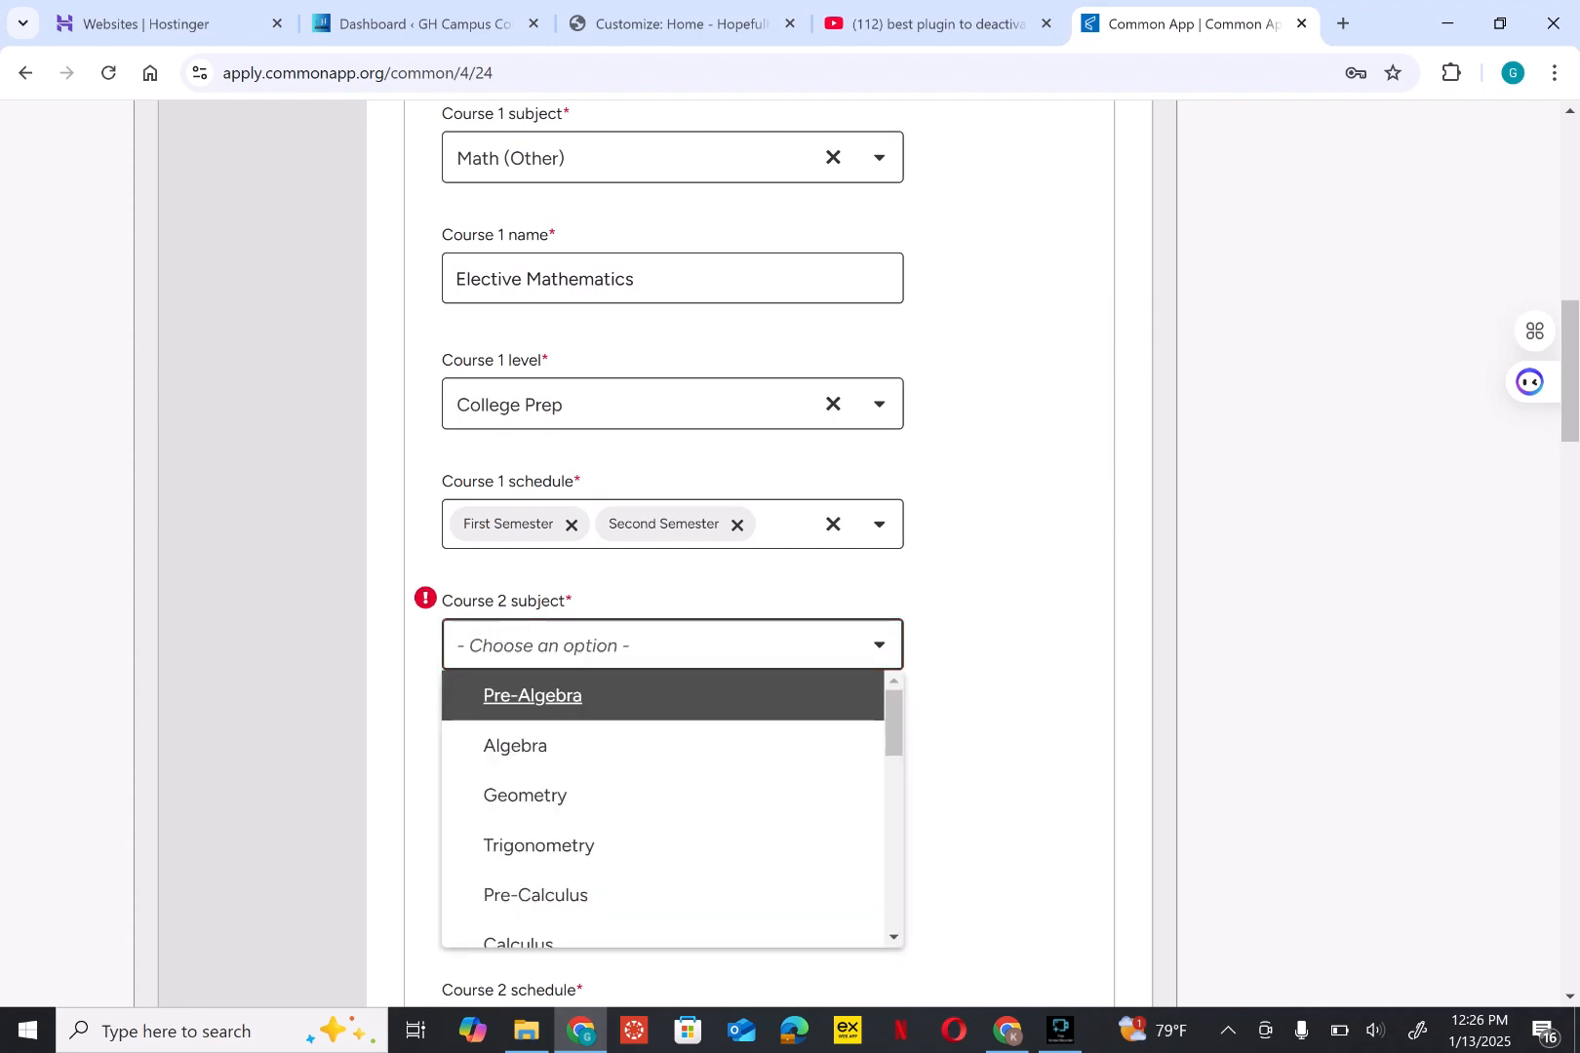
key("Down")
key("Down")
key("Down")
key("Down")
key("Down")
key("Down")
key("Down")
key("Down")
key("Down")
key("Down")
key("Down")
key("Down")
key("Down")
key("Down")
key("Down")
key("Down")
key("Down")
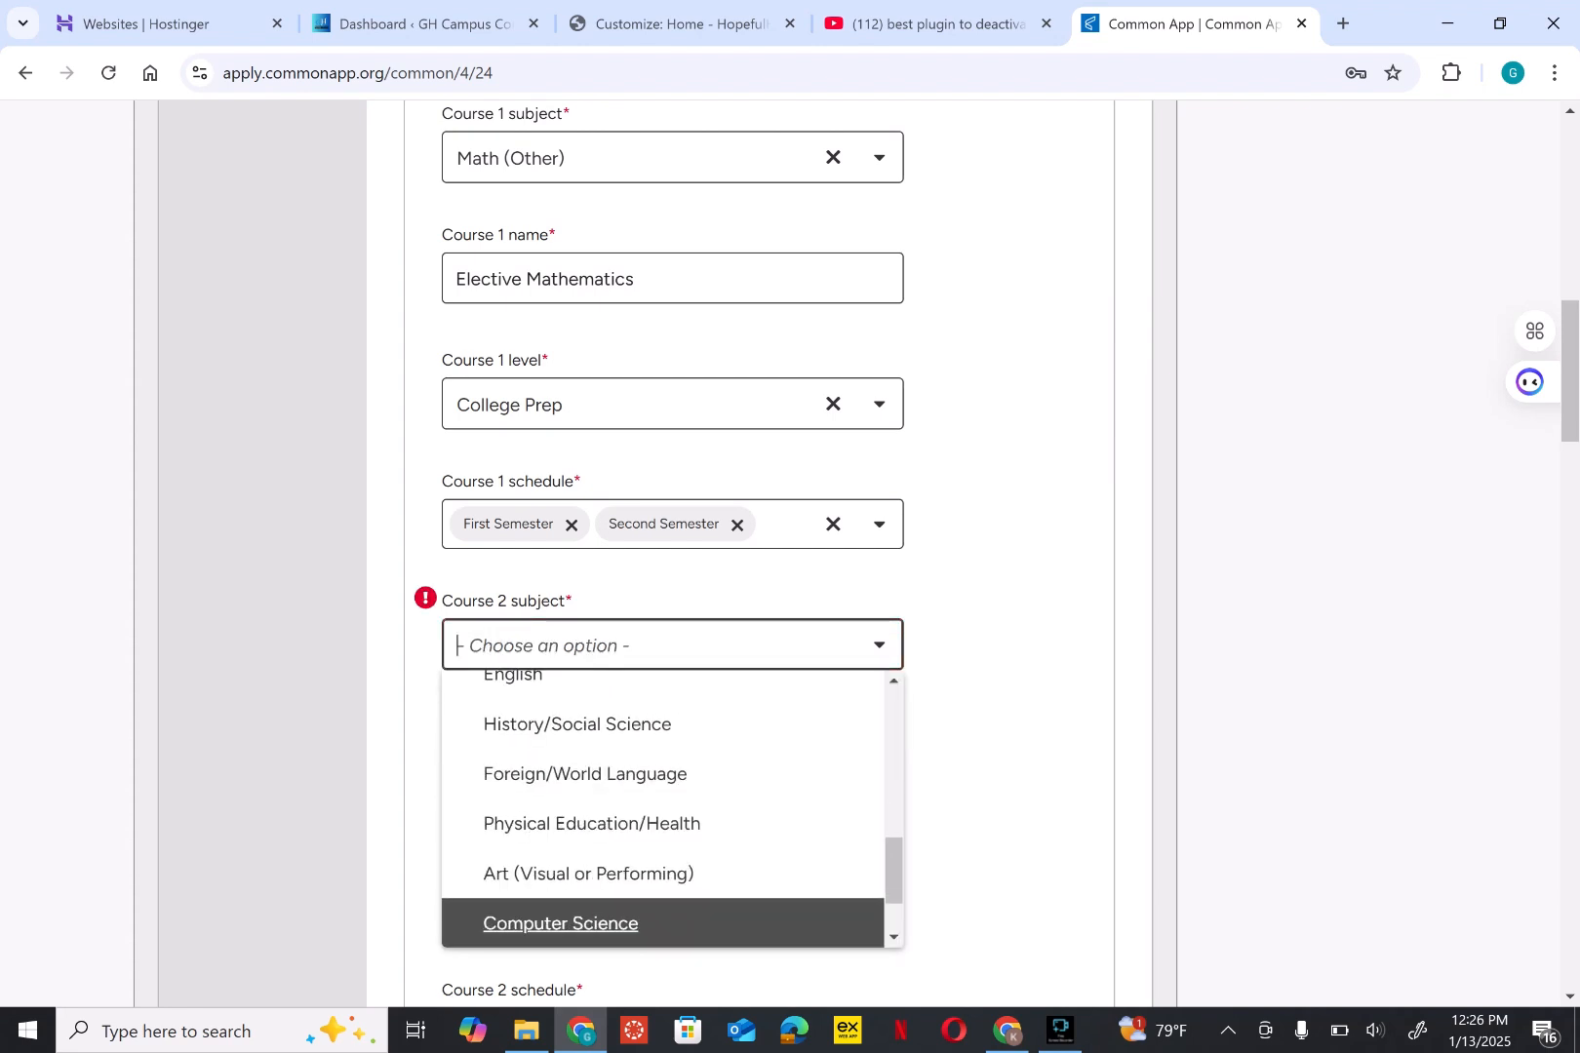
key("Up")
key("Up")
key("Up")
key("Up")
key("Up")
key("Down")
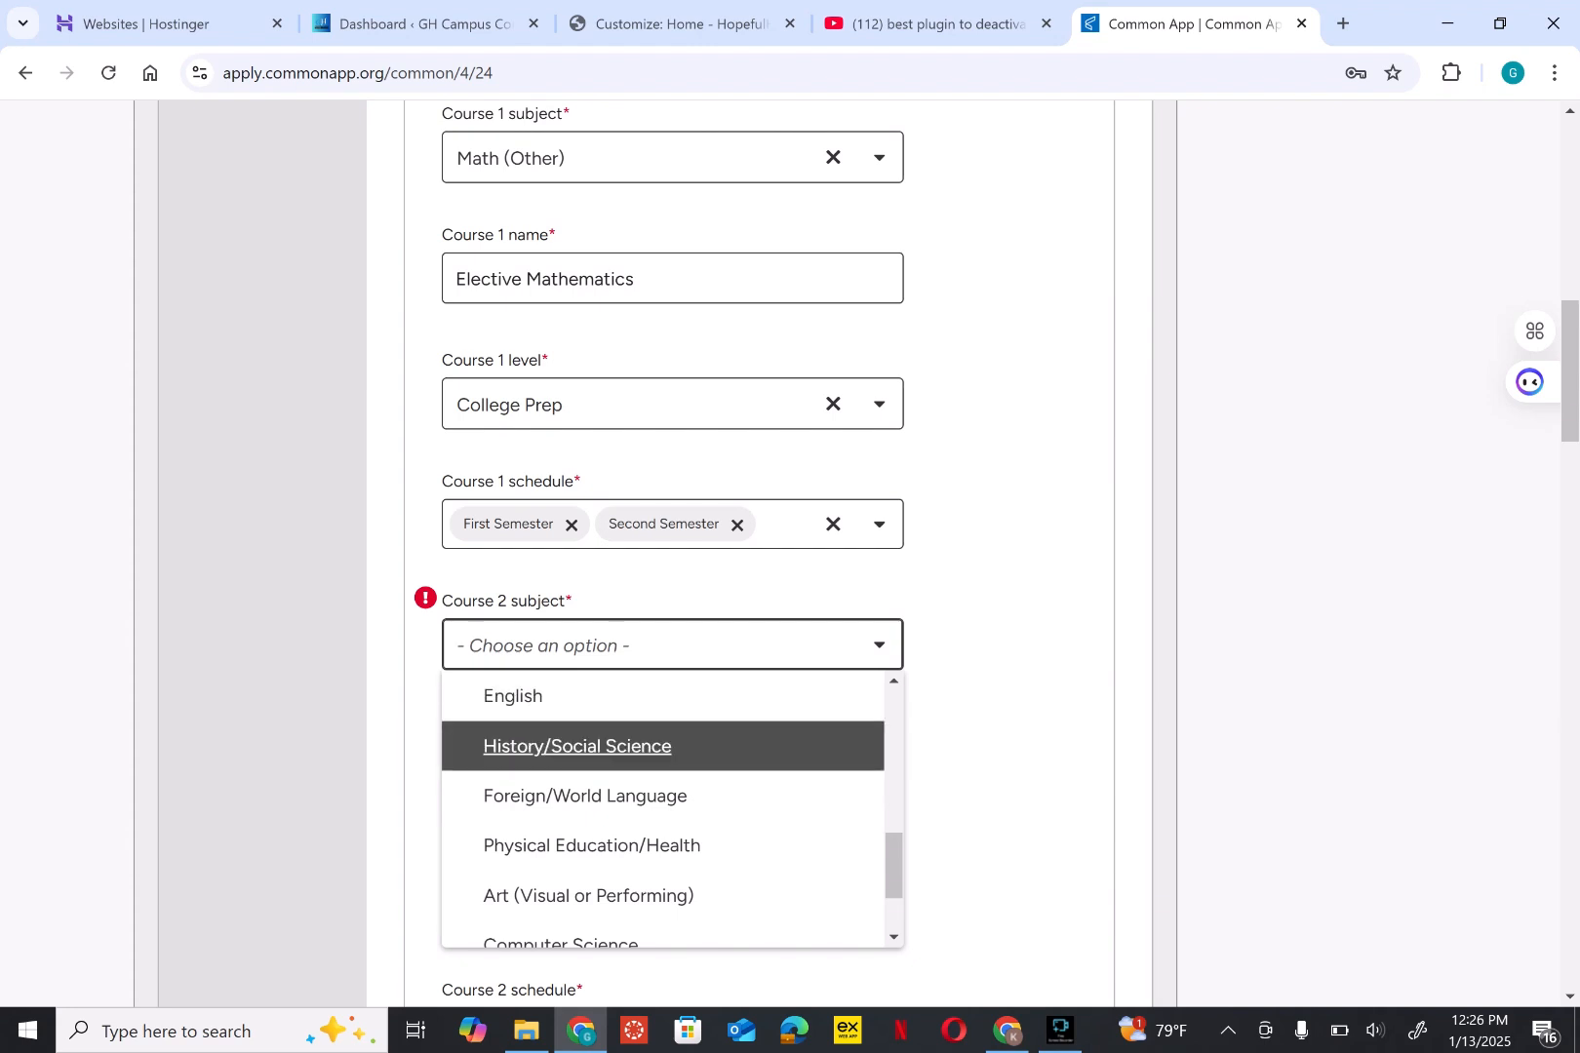
key("Up")
key("Return")
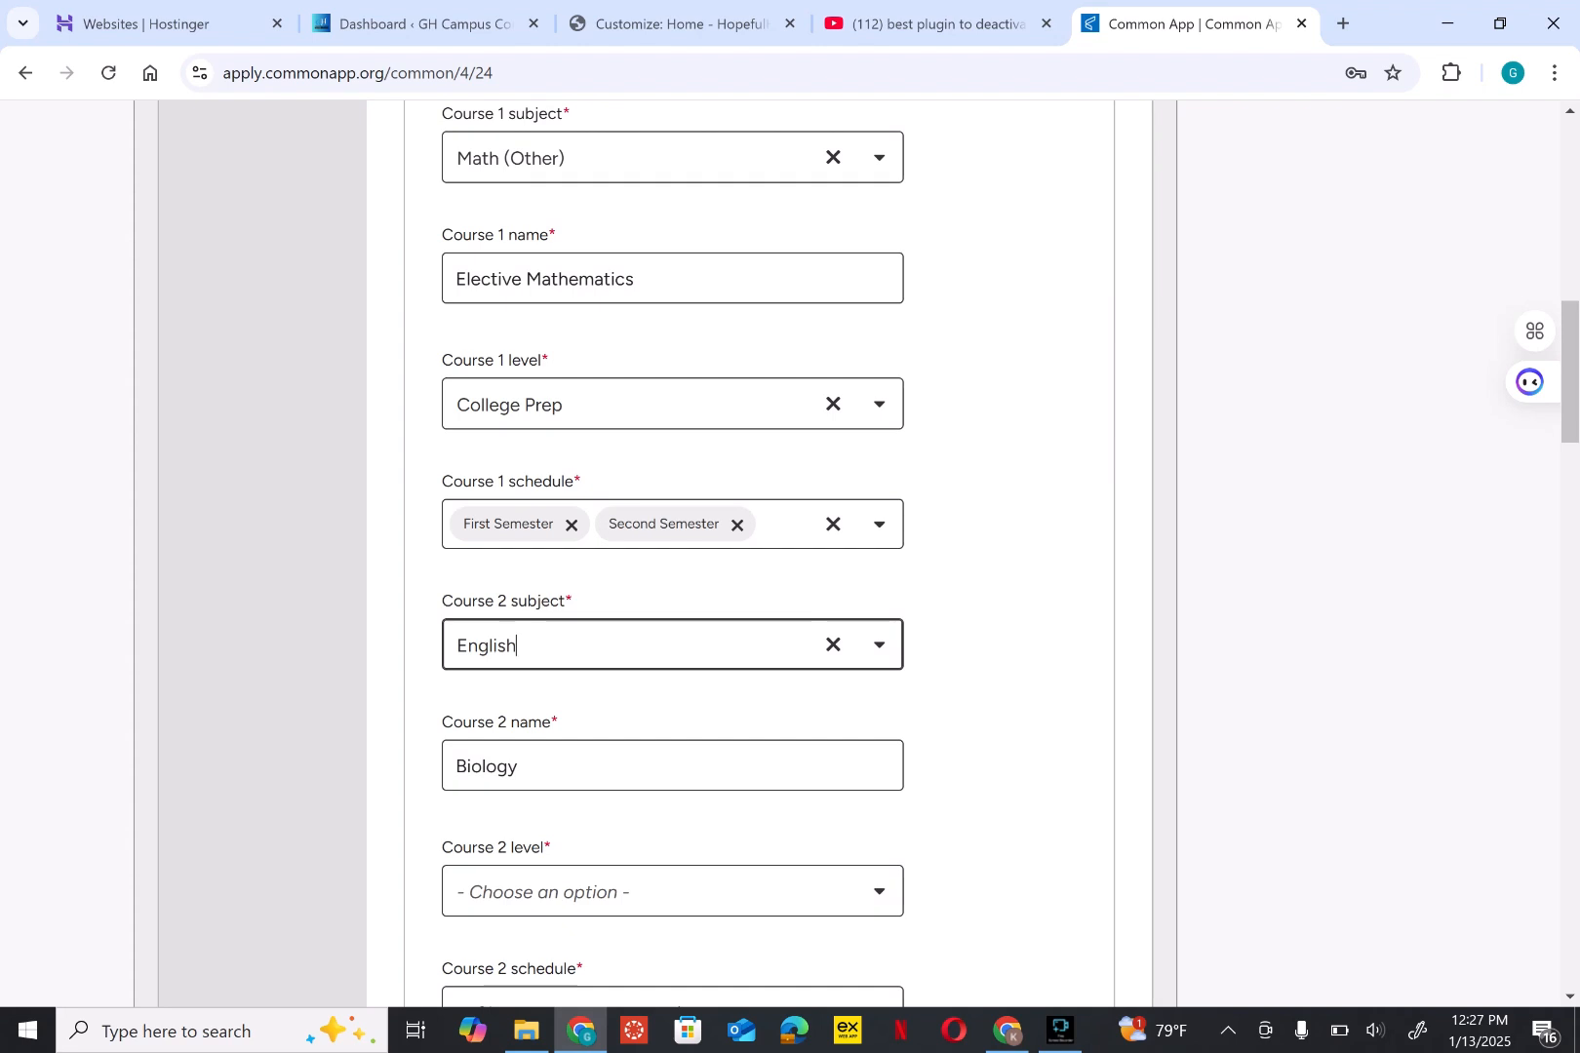
left_click(879, 645)
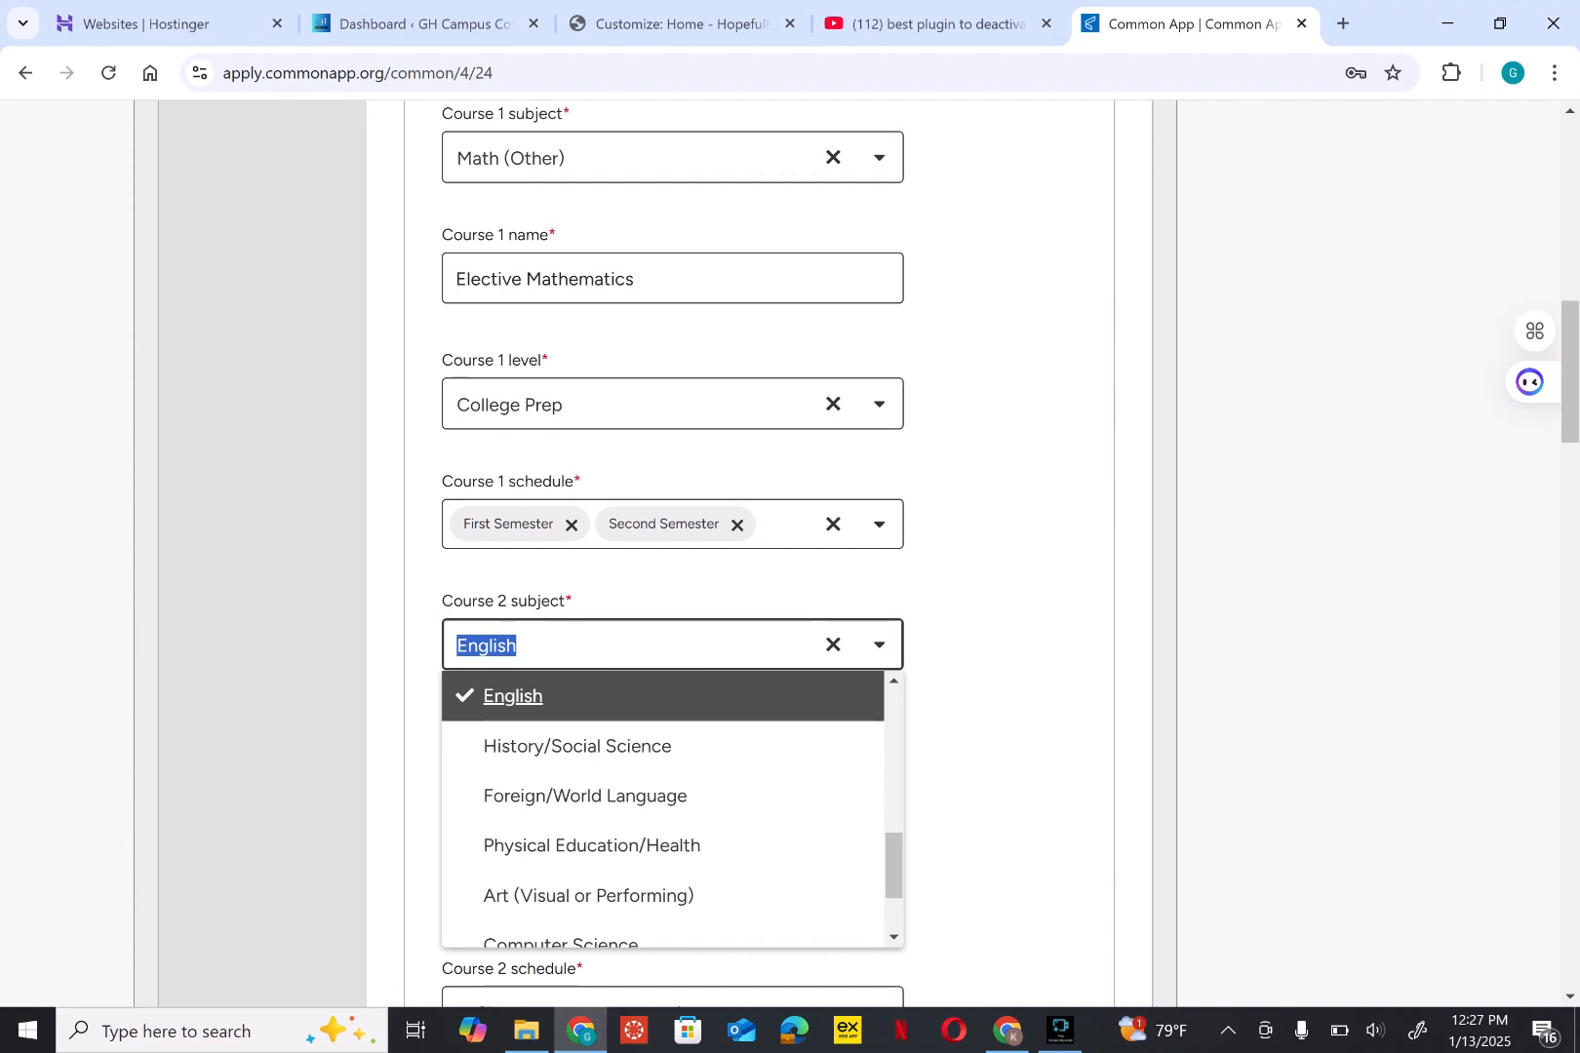
scroll(673, 809, "up", 5)
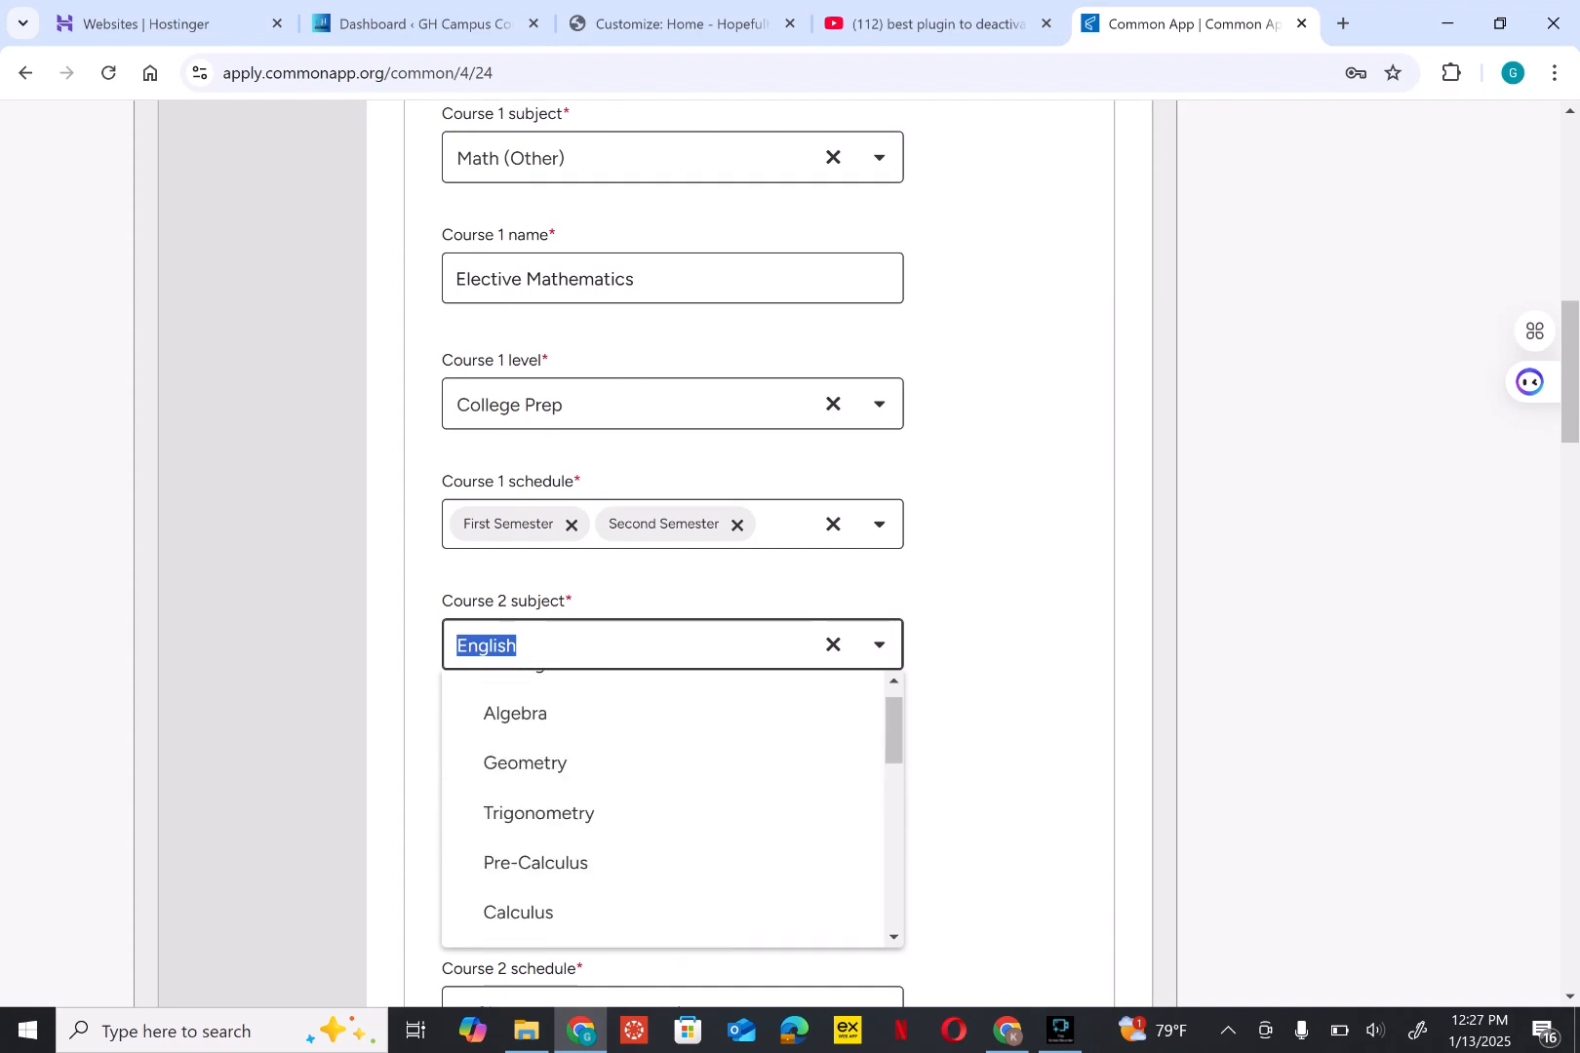
key("Escape")
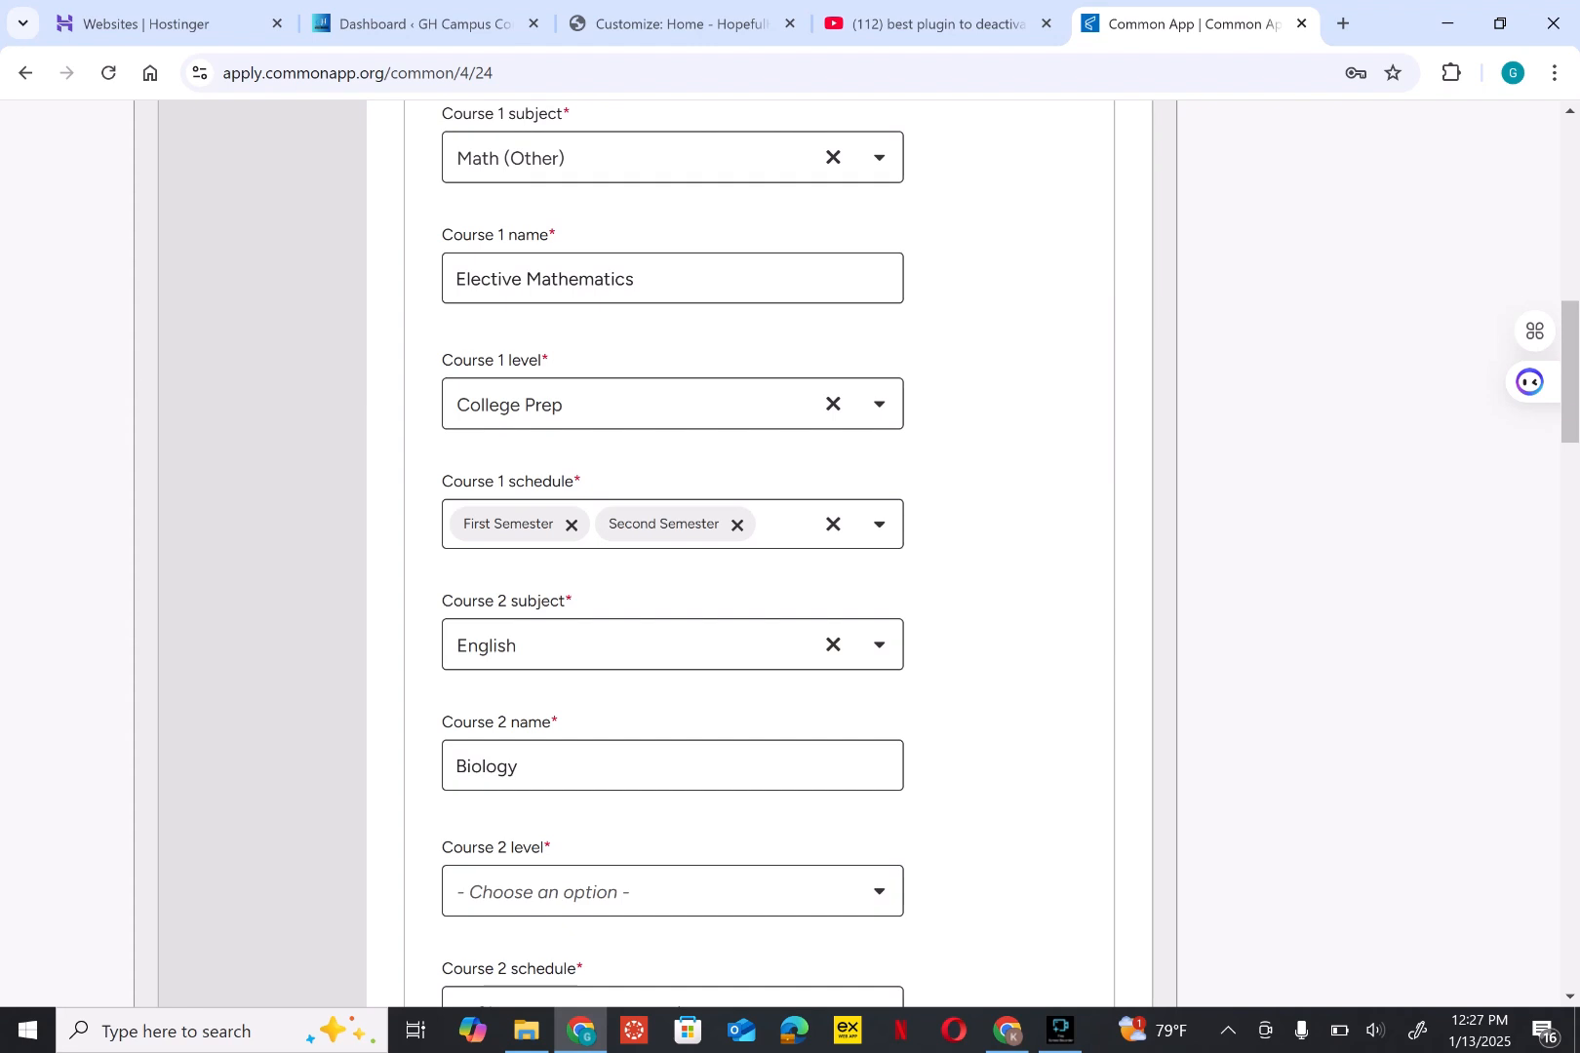
Step: Replace the Course 2 name with English Language
key("Tab")
left_click(519, 766)
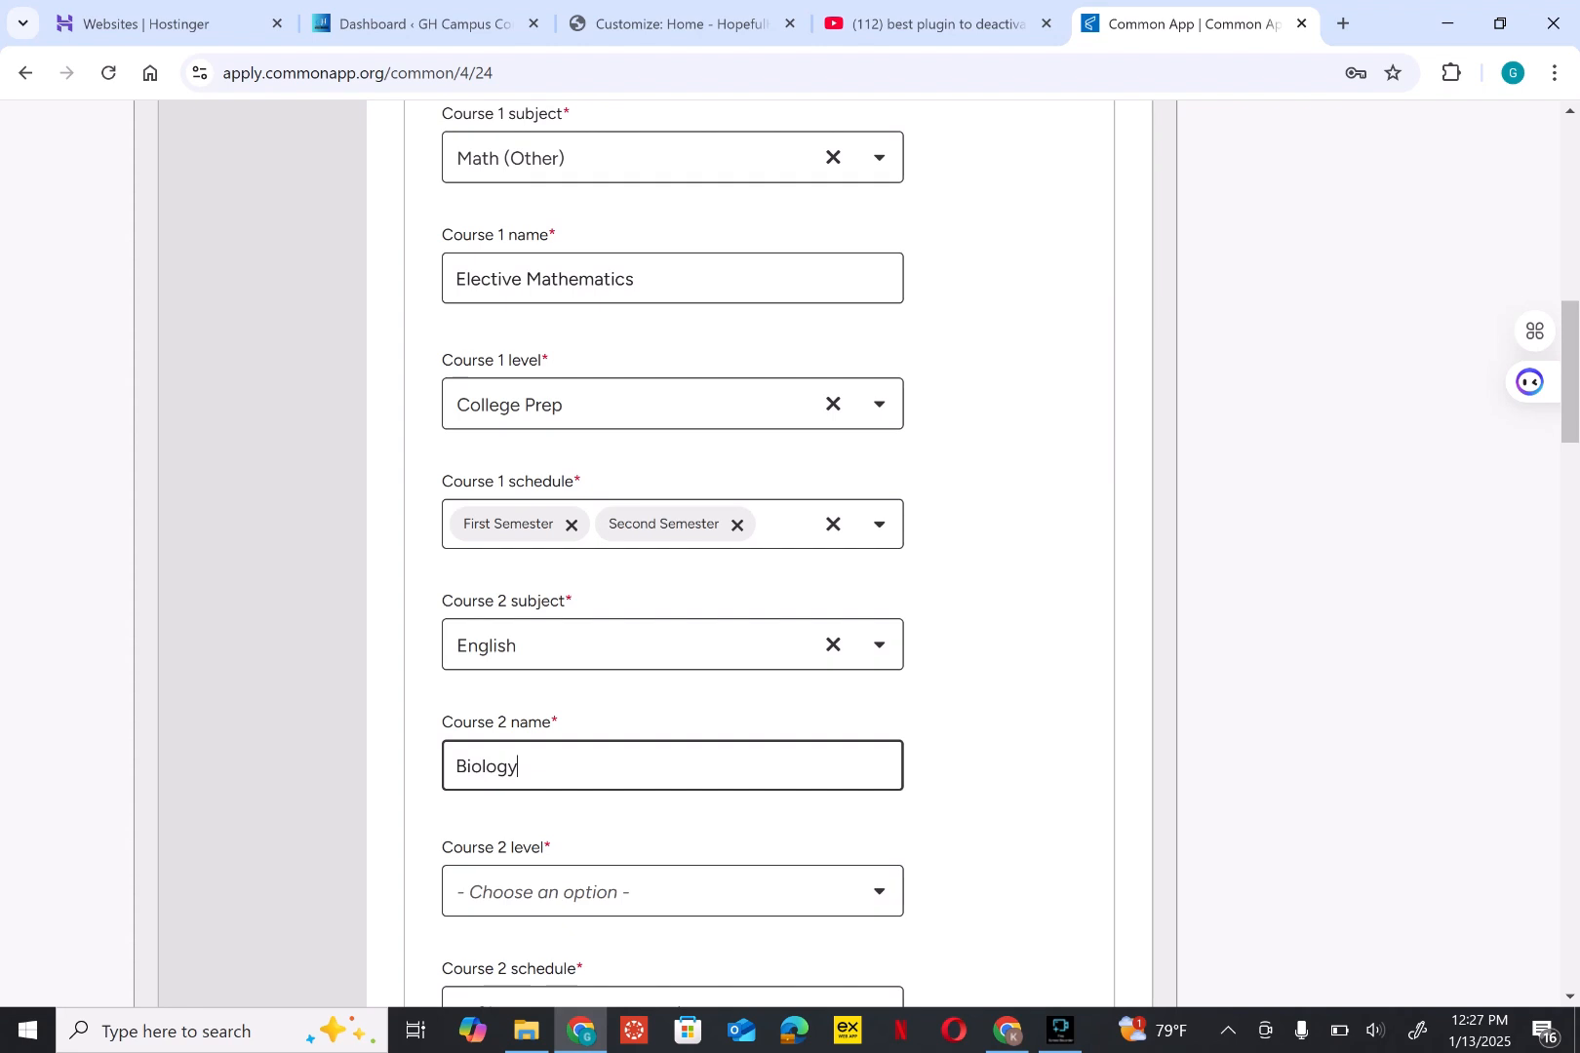
key("BackSpace")
key("BackSpace")
key("BackSpace")
key("BackSpace")
key("BackSpace")
key("BackSpace")
key("BackSpace")
type("E")
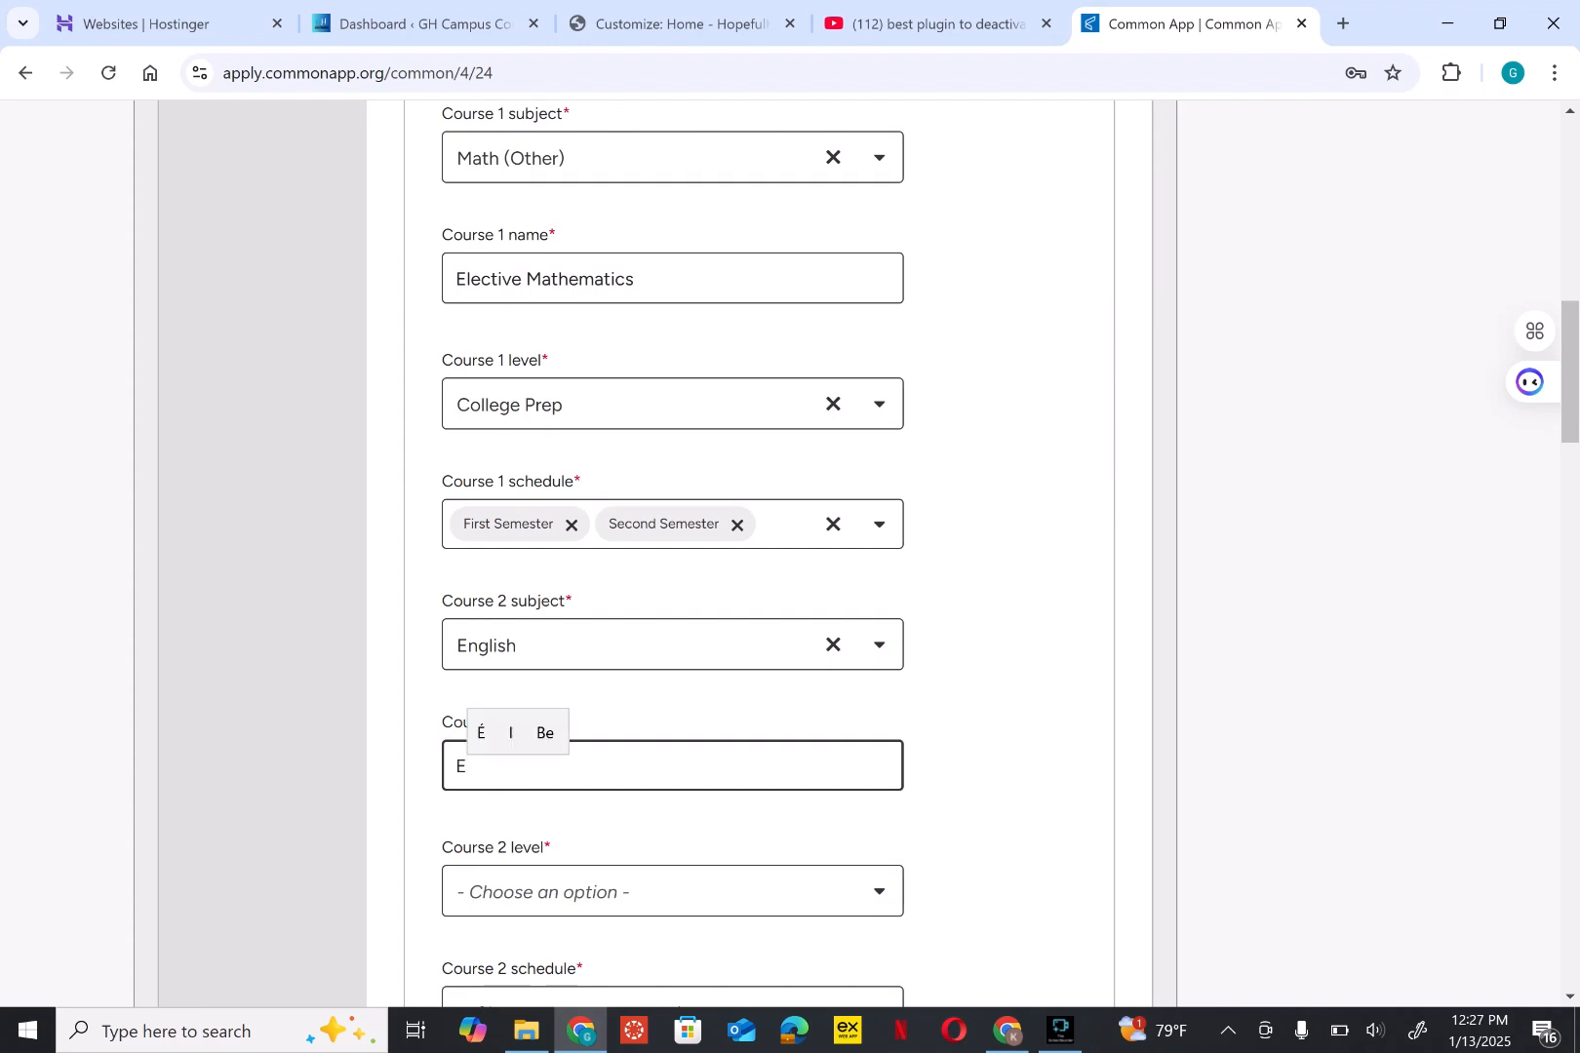
type("nglish L")
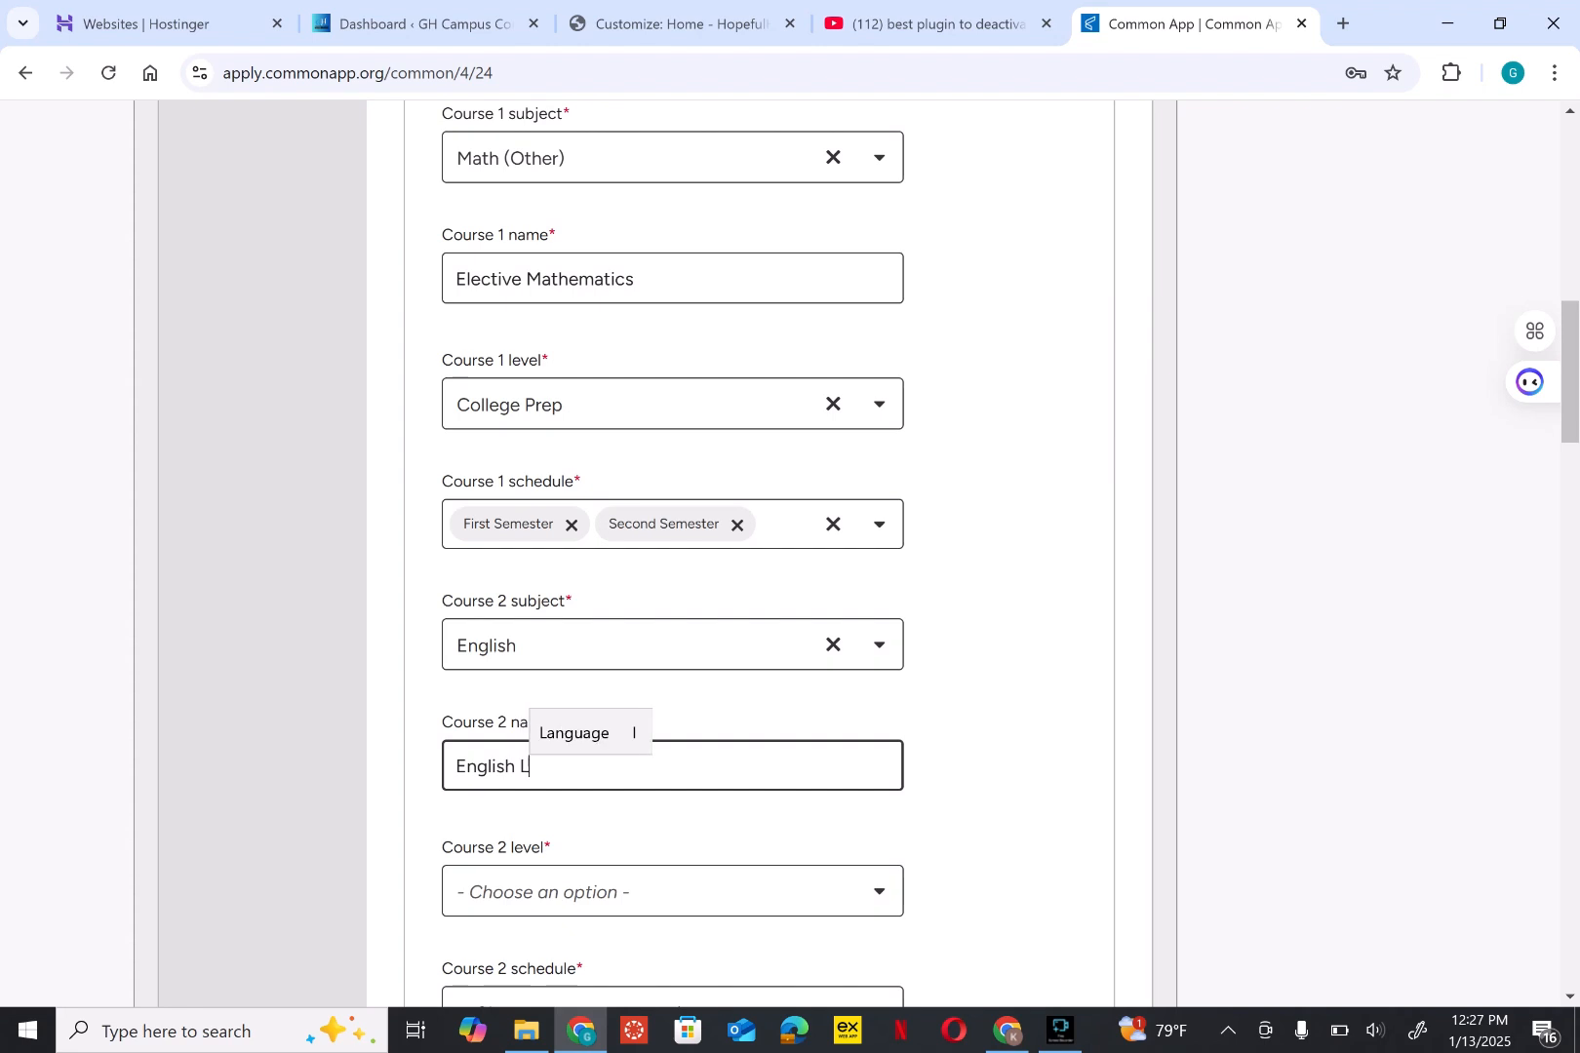
type("anguage")
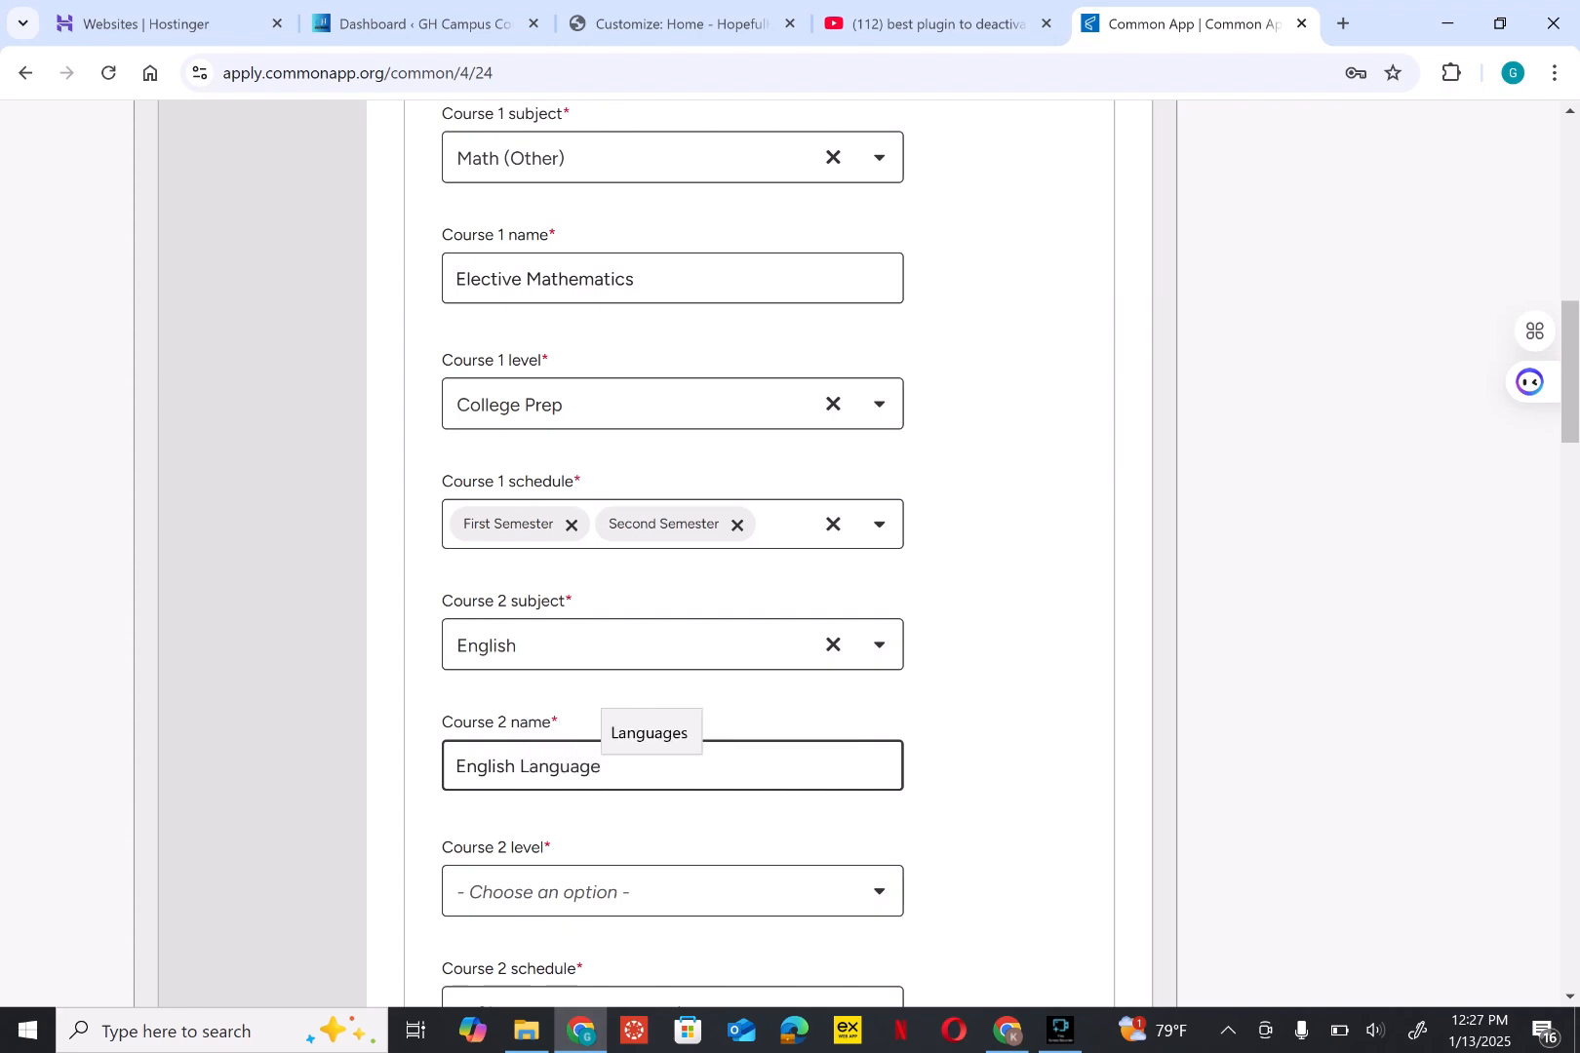
Step: Change the Course 2 subject to History/Social Science
left_click(644, 645)
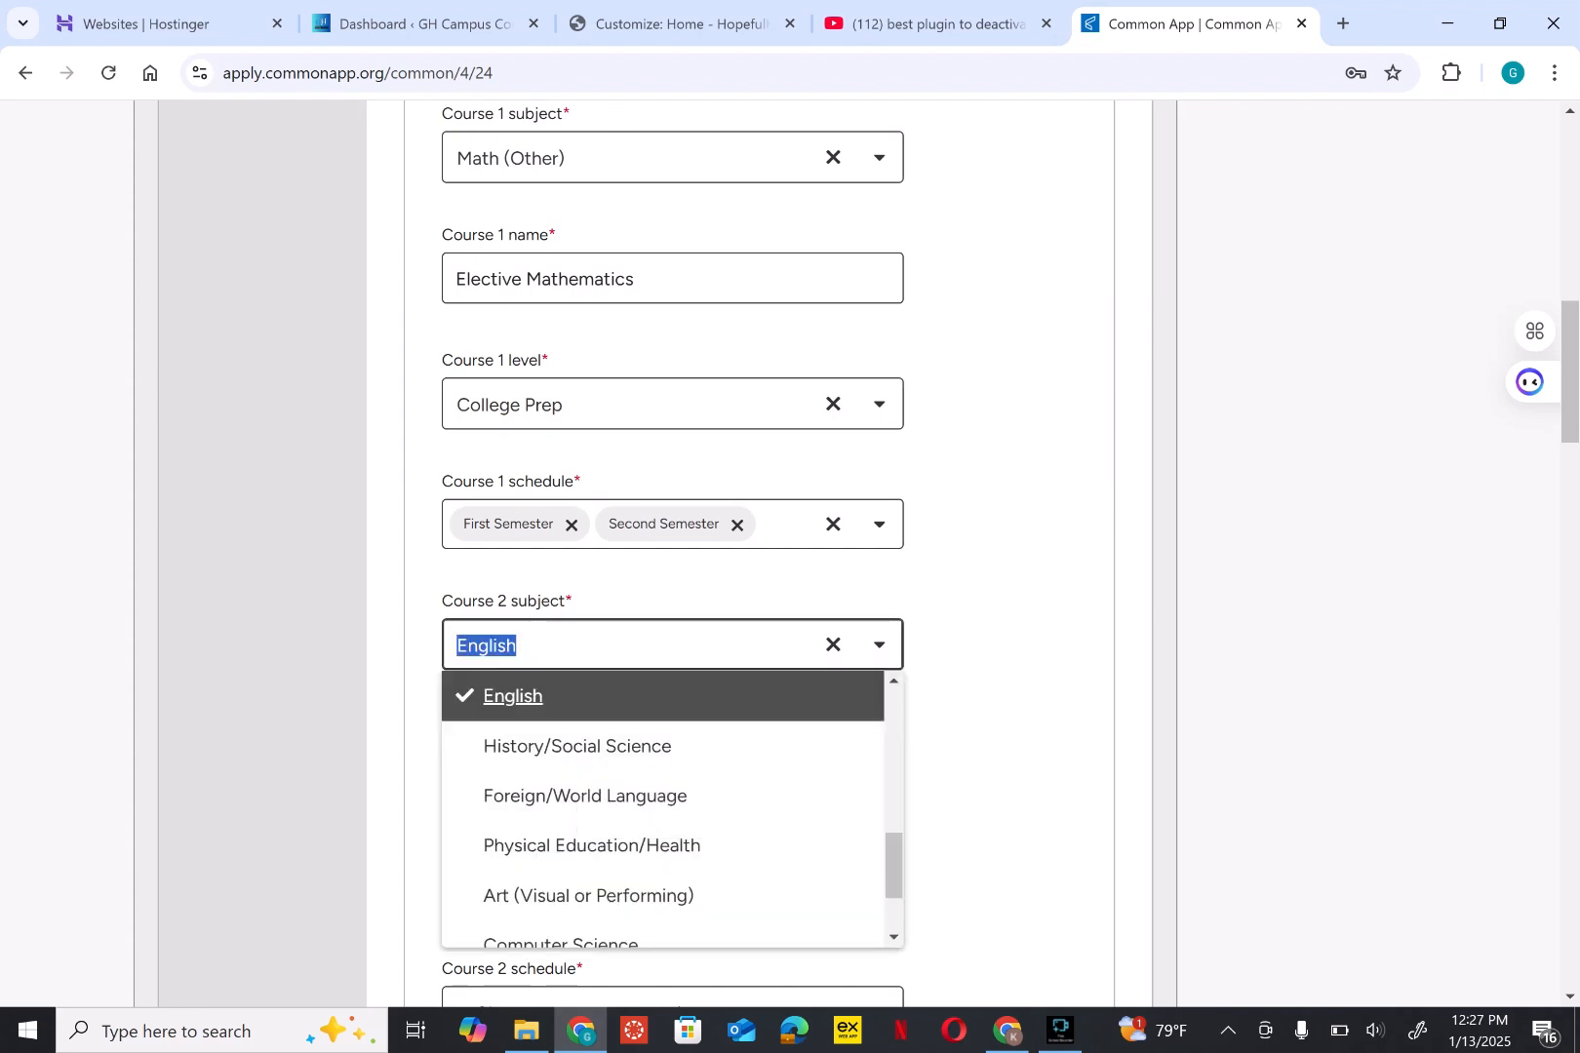
key("Down")
key("Down")
key("Up")
key("Up")
key("Down")
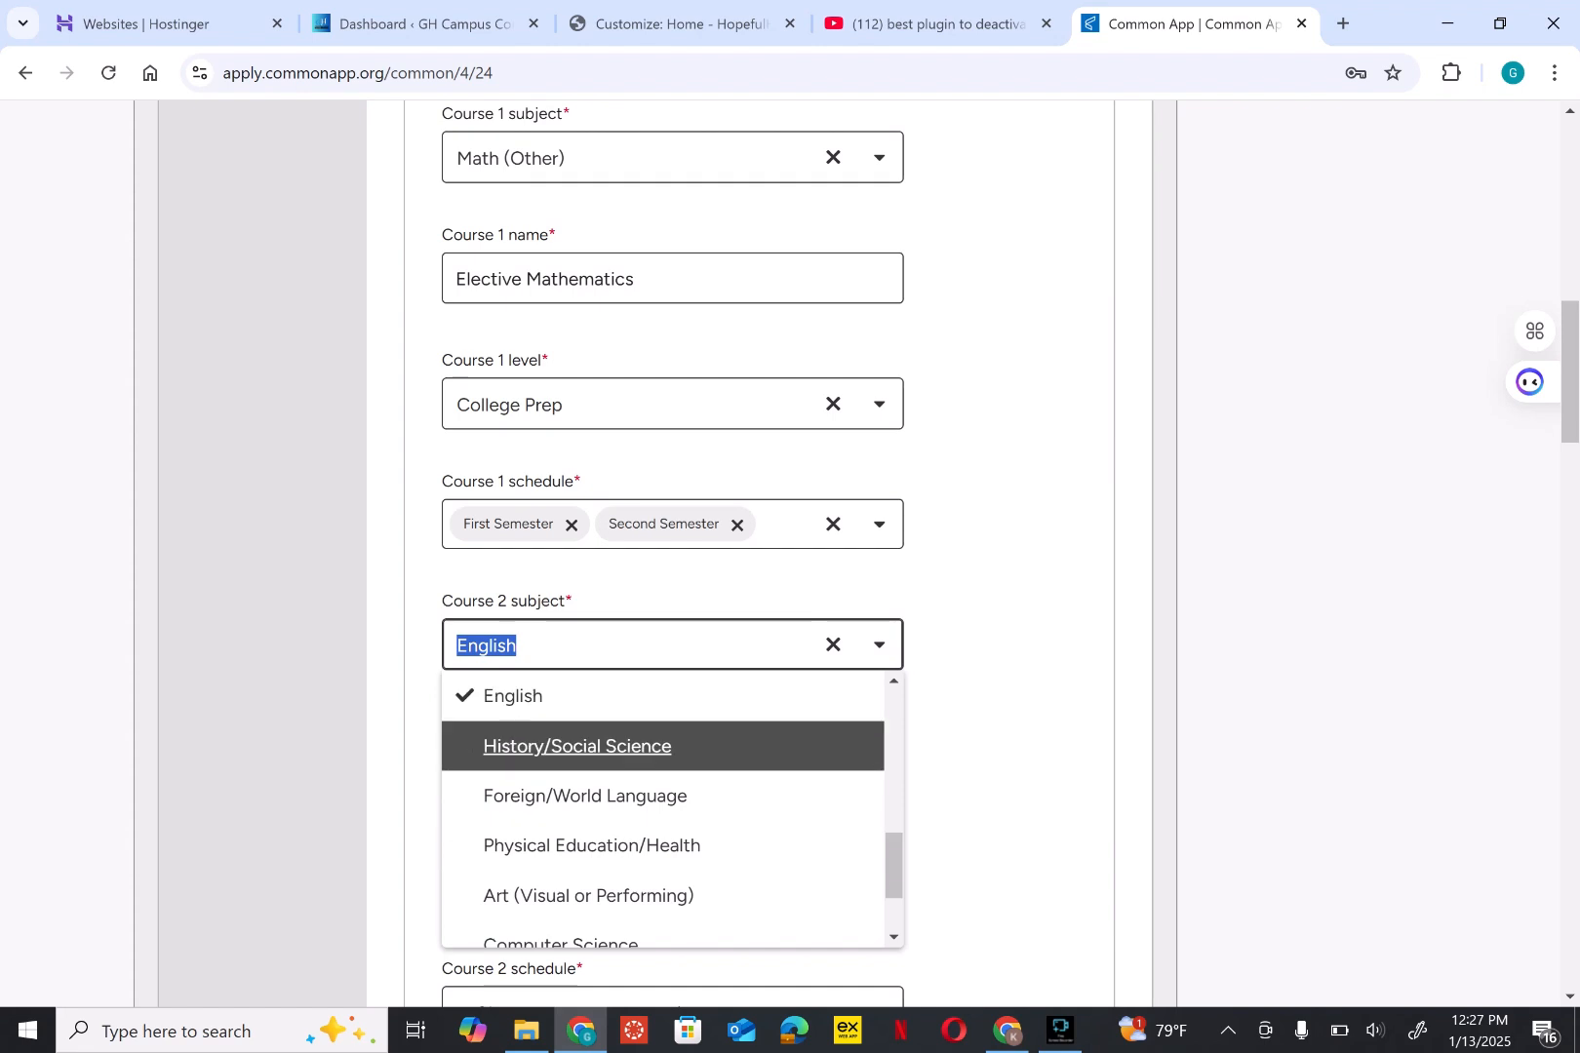
key("Return")
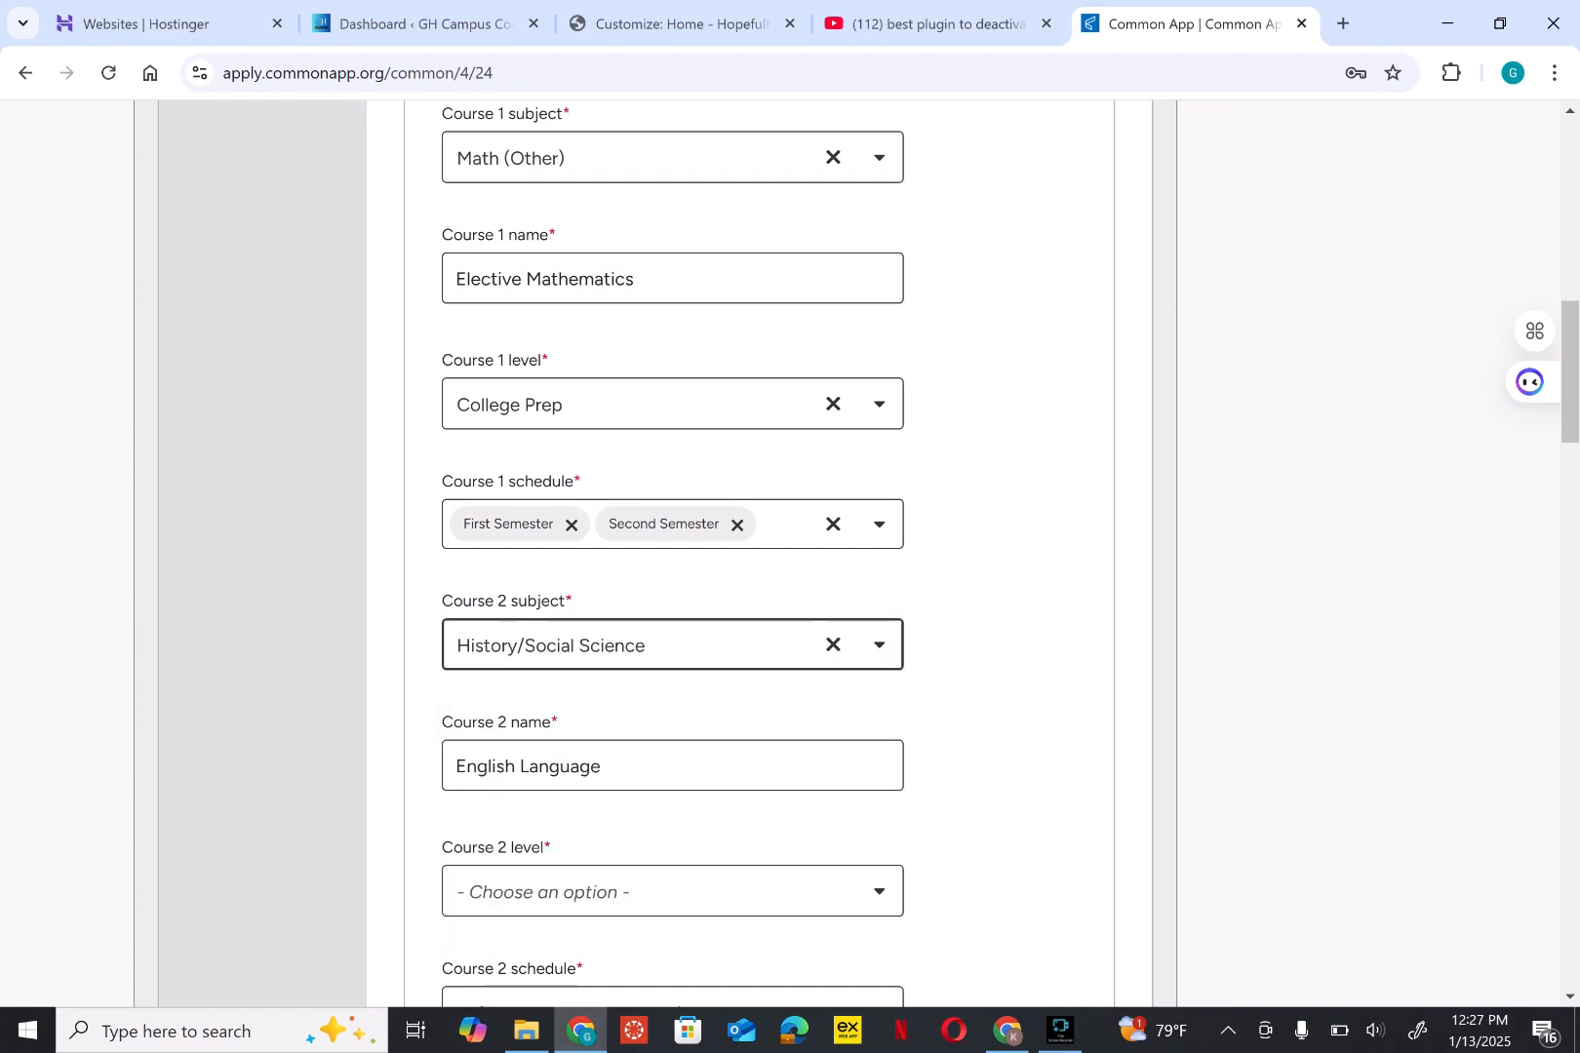
Step: Replace the Course 2 name with Social Studies
key("Tab")
key("BackSpace")
key("BackSpace")
key("BackSpace")
key("BackSpace")
key("BackSpace")
key("BackSpace")
key("BackSpace")
key("BackSpace")
key("BackSpace")
key("BackSpace")
key("BackSpace")
key("BackSpace")
key("BackSpace")
key("BackSpace")
key("BackSpace")
key("BackSpace")
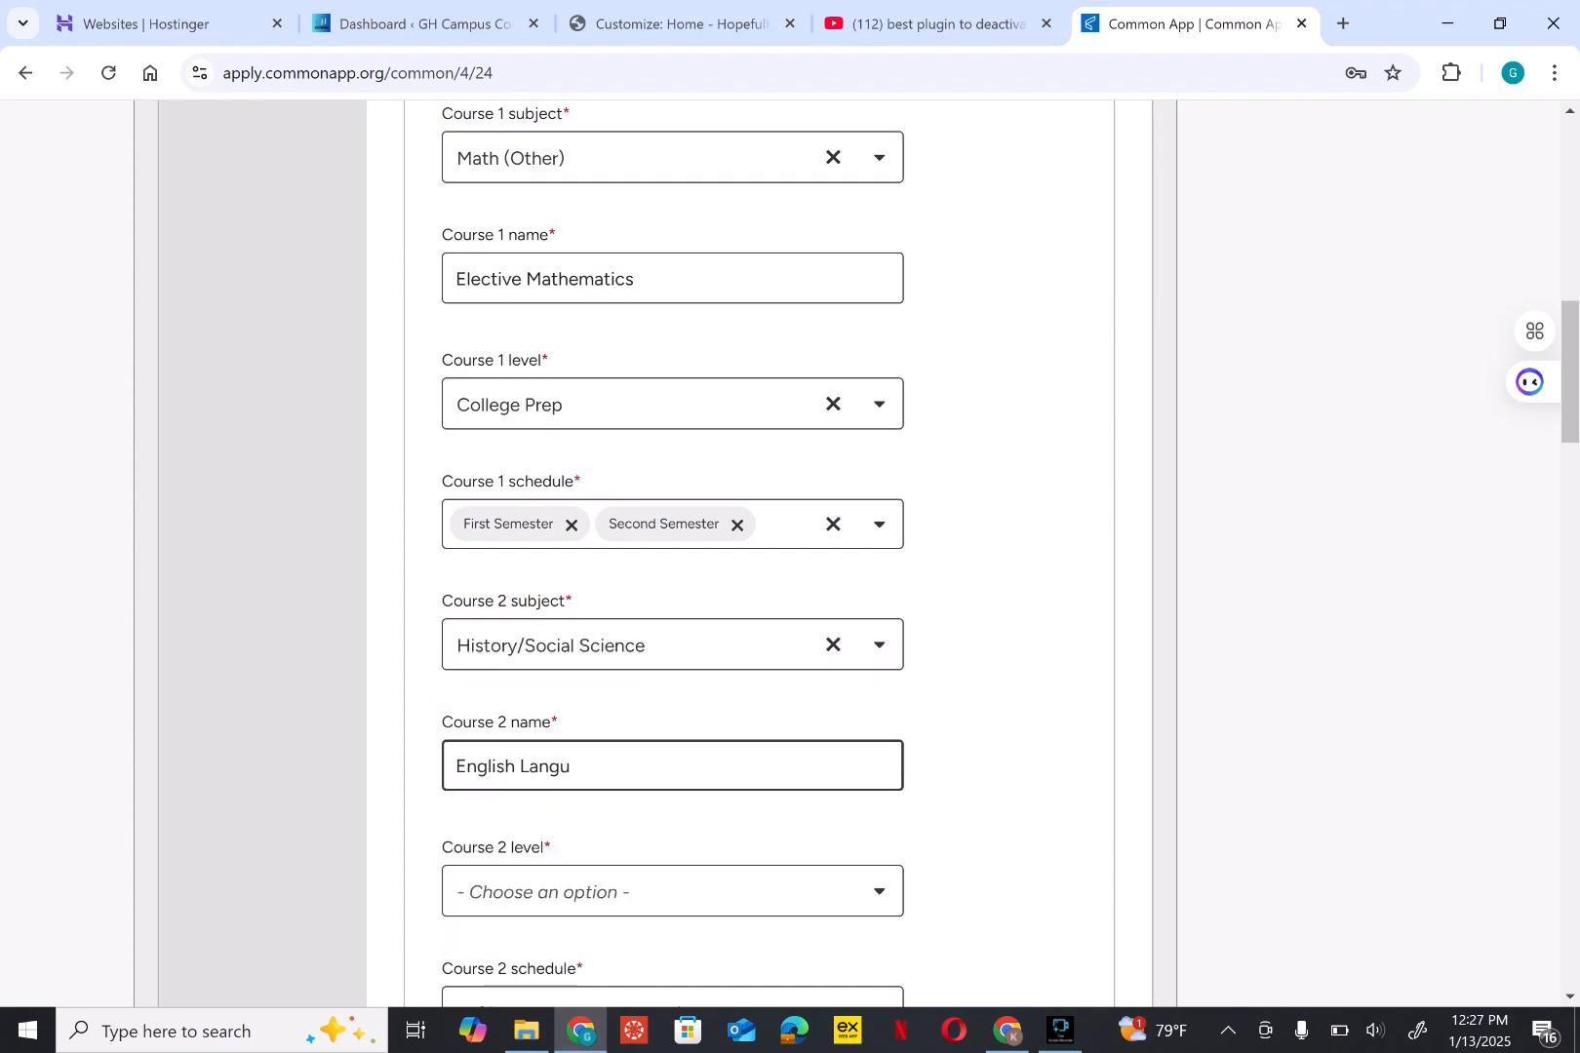
type("So")
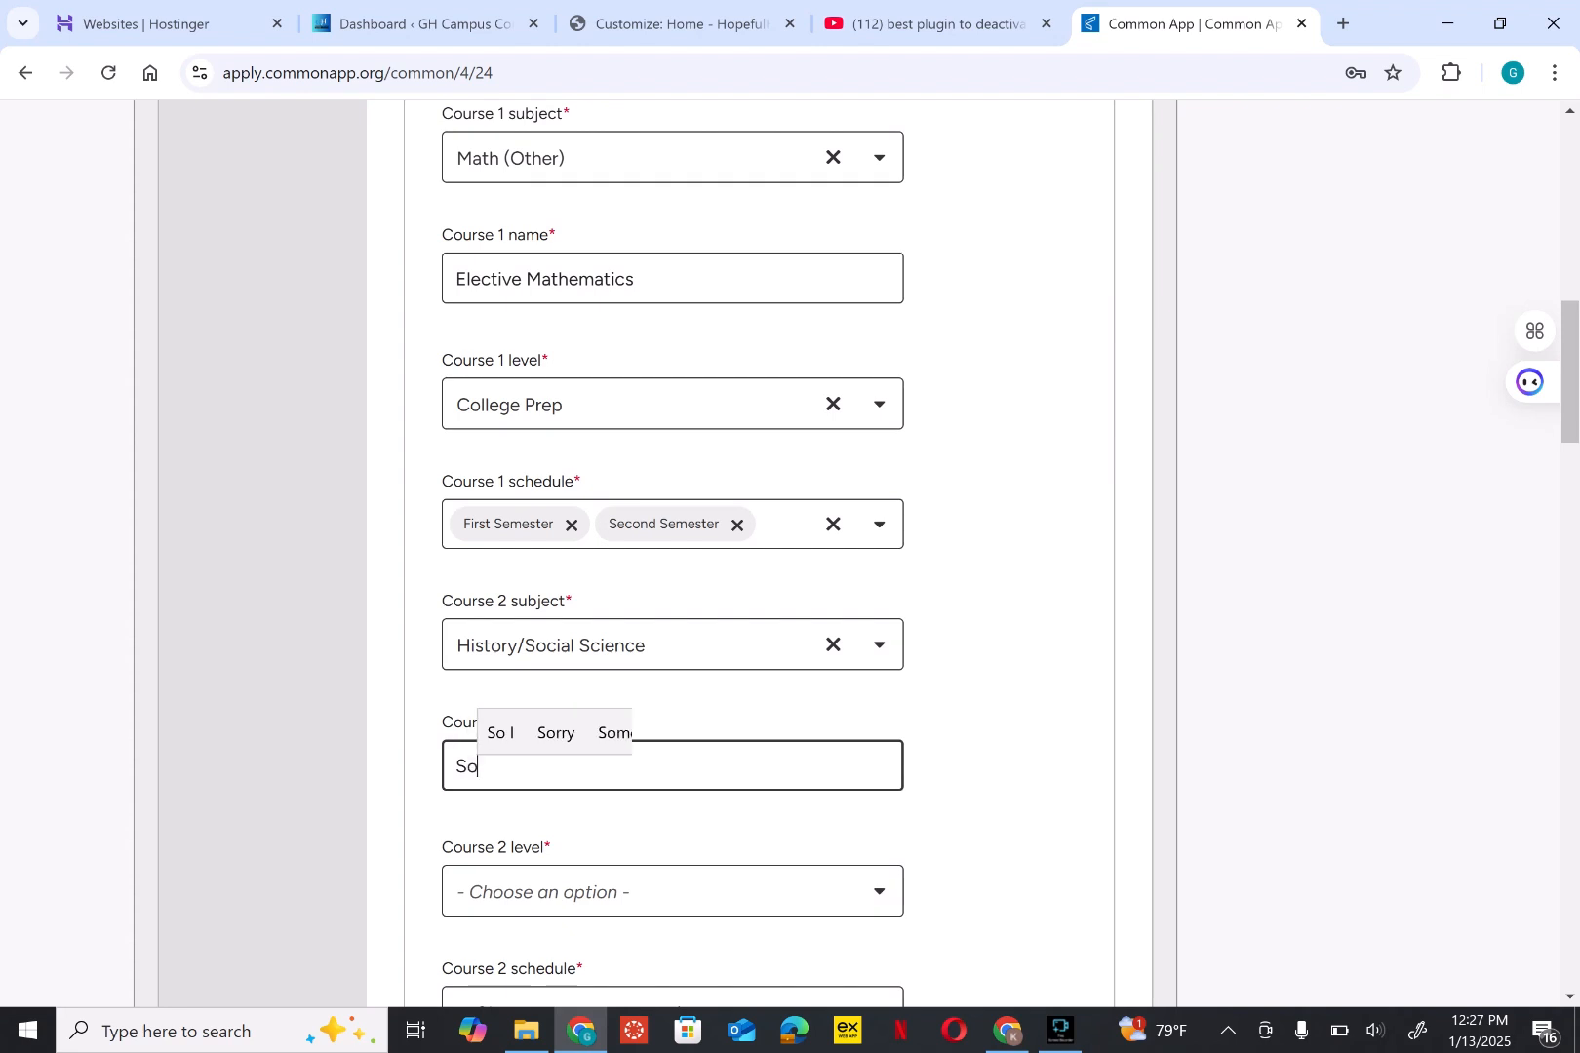
type("cial St")
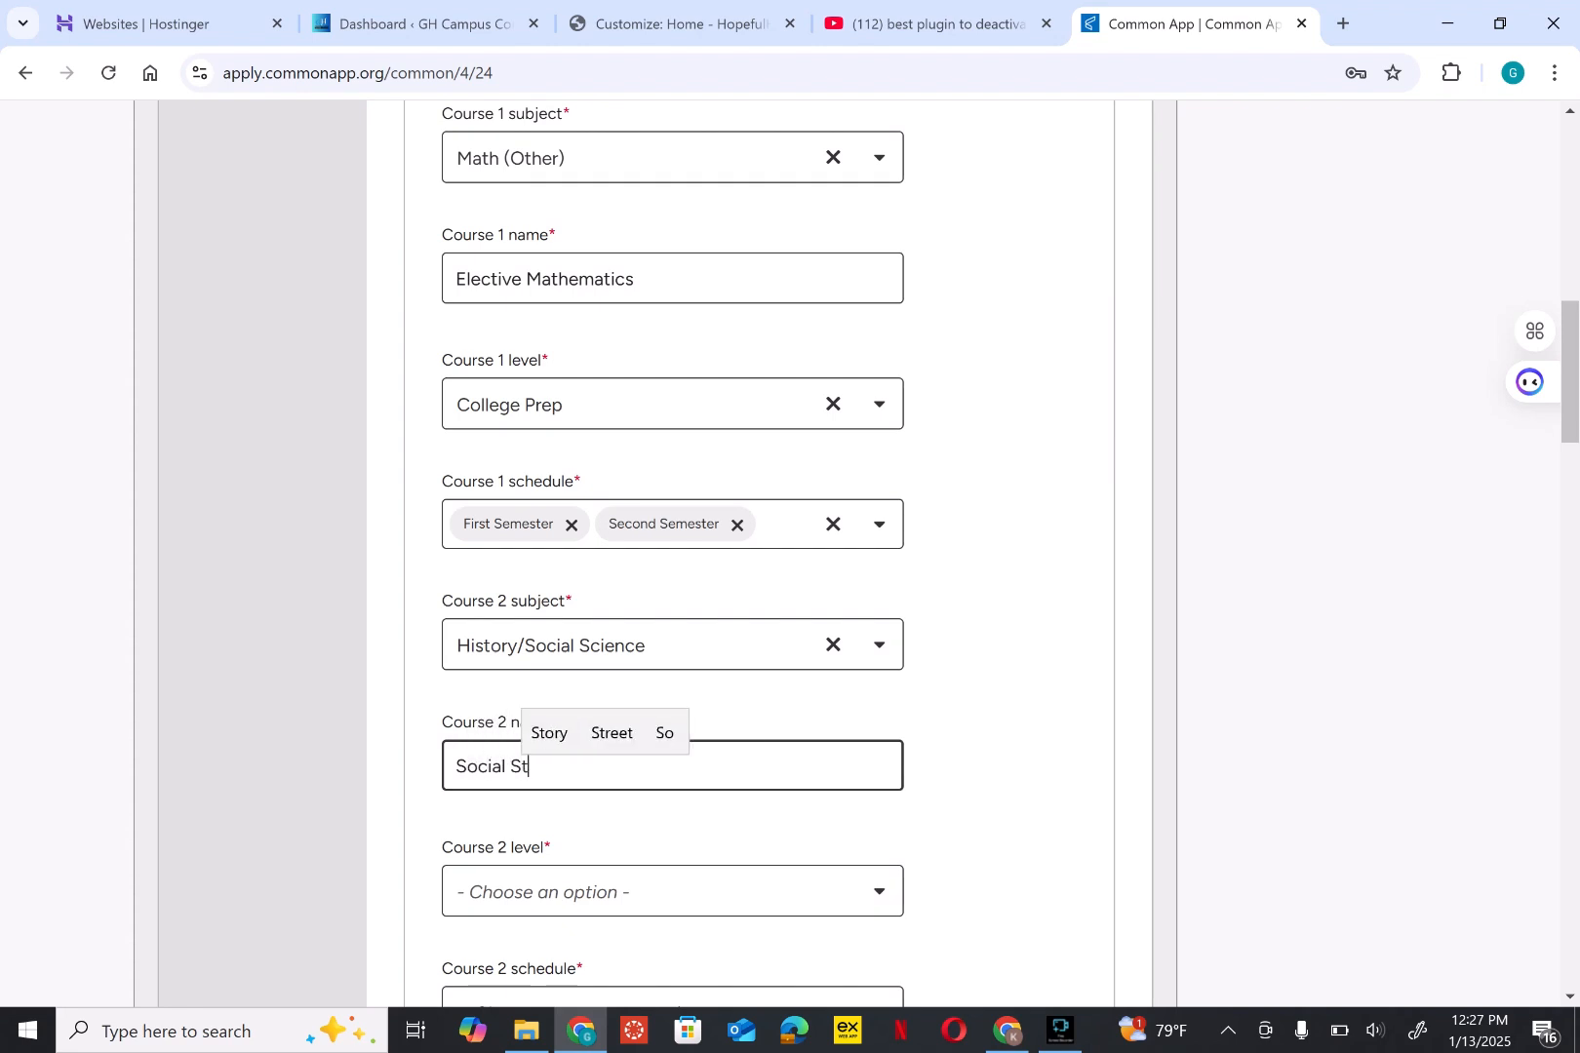
type("udies")
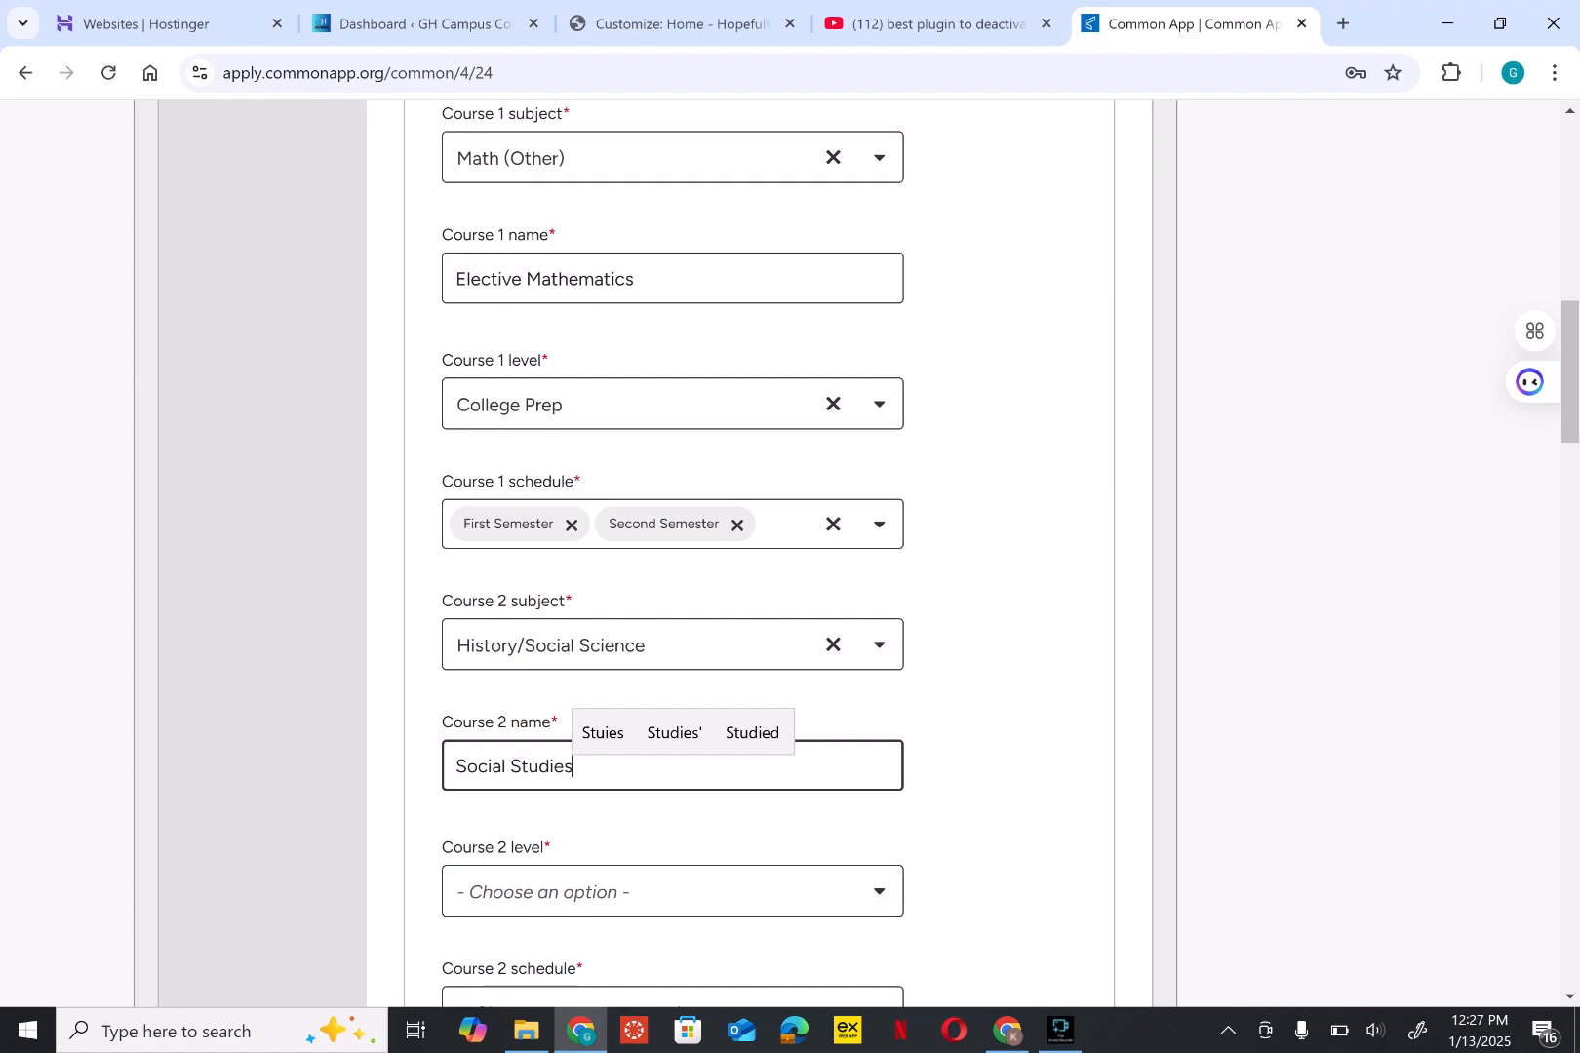
left_click(1015, 780)
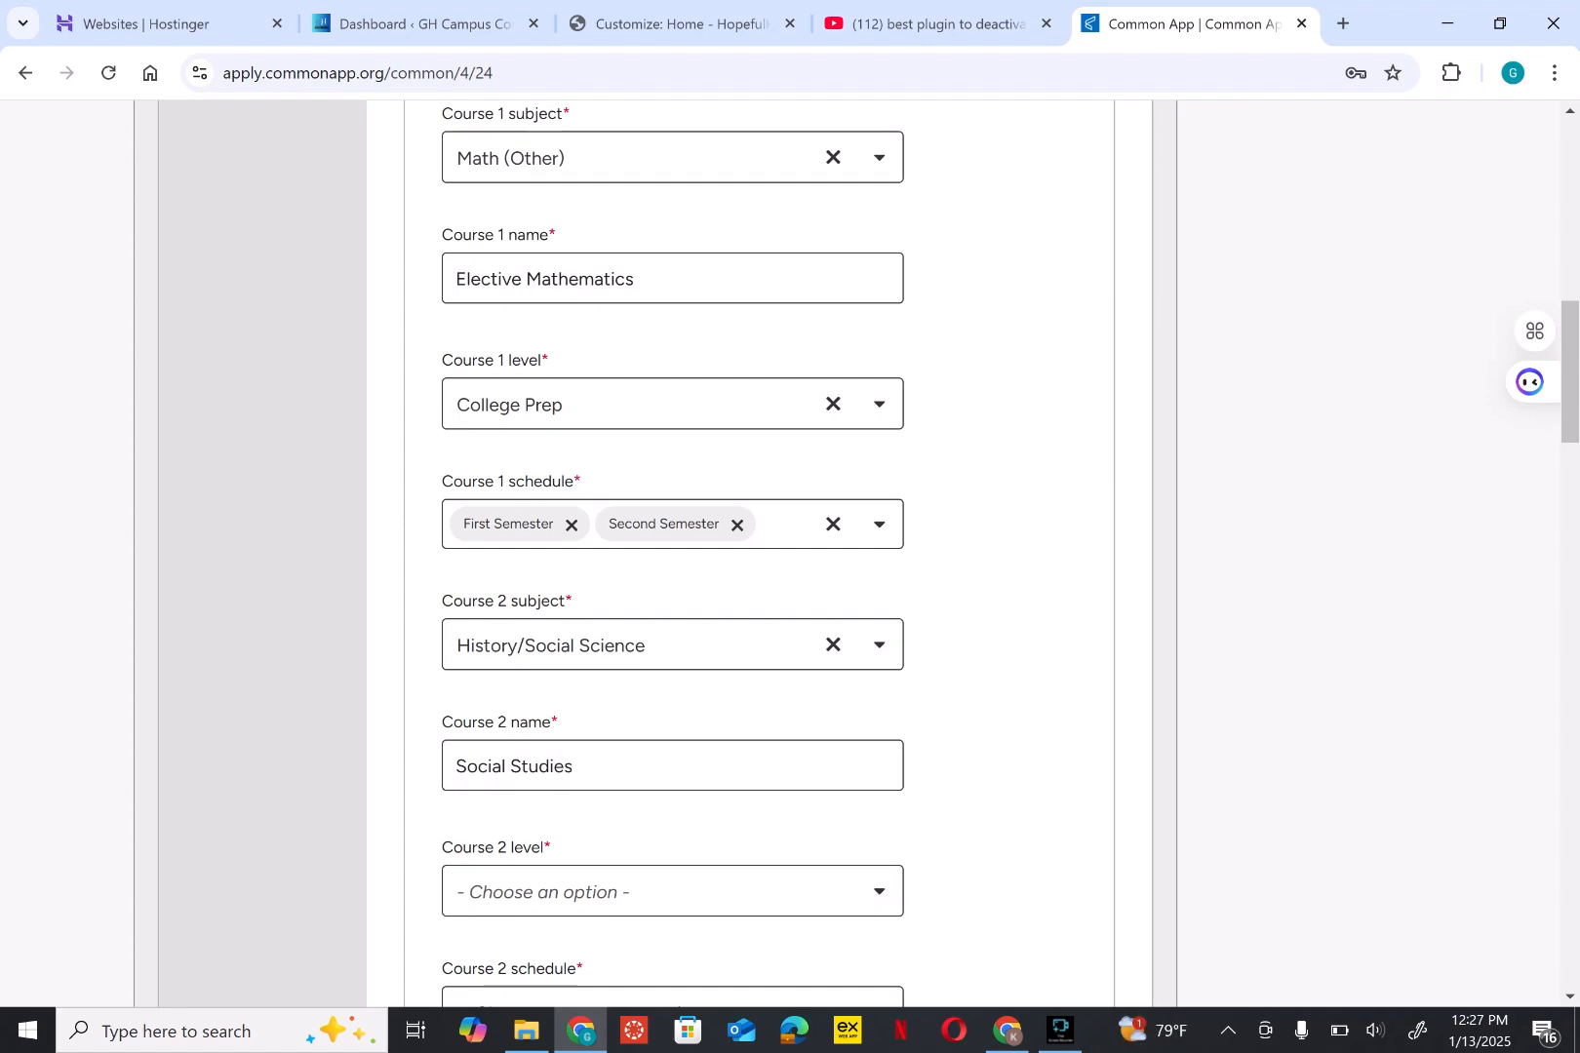
Step: Look over the remaining course questions through Course 8 and the sections that follow them
scroll(1009, 554, "down", 10)
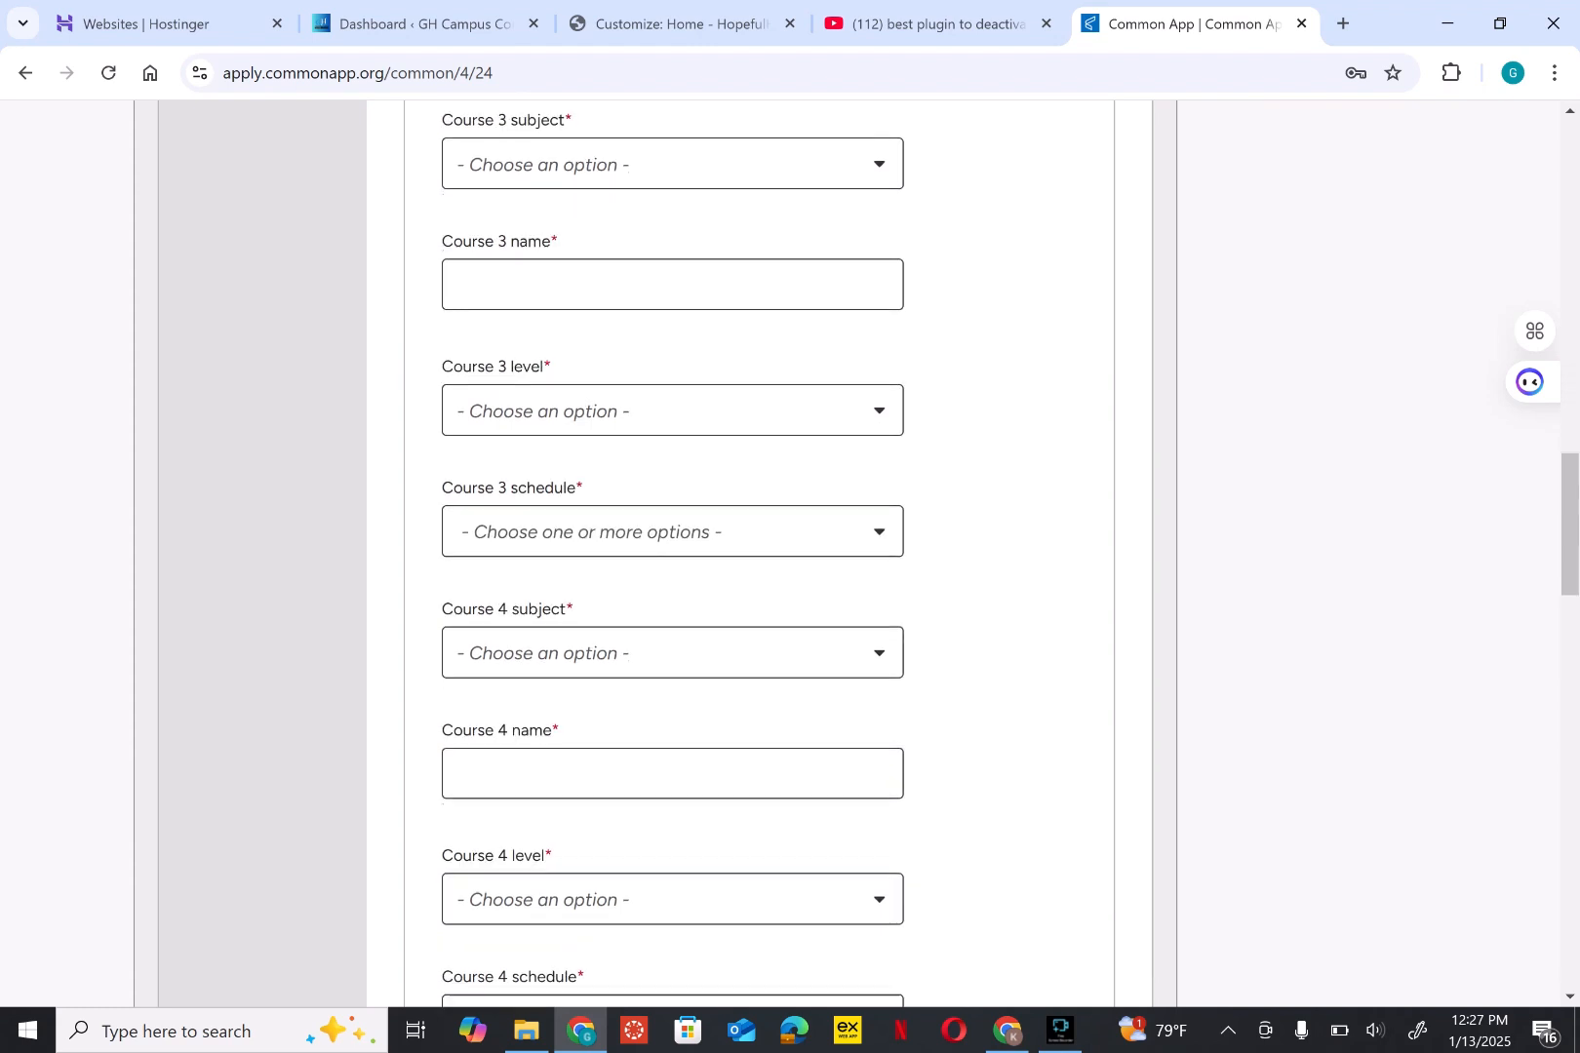
scroll(1009, 554, "down", 5)
scroll(1009, 554, "down", 2)
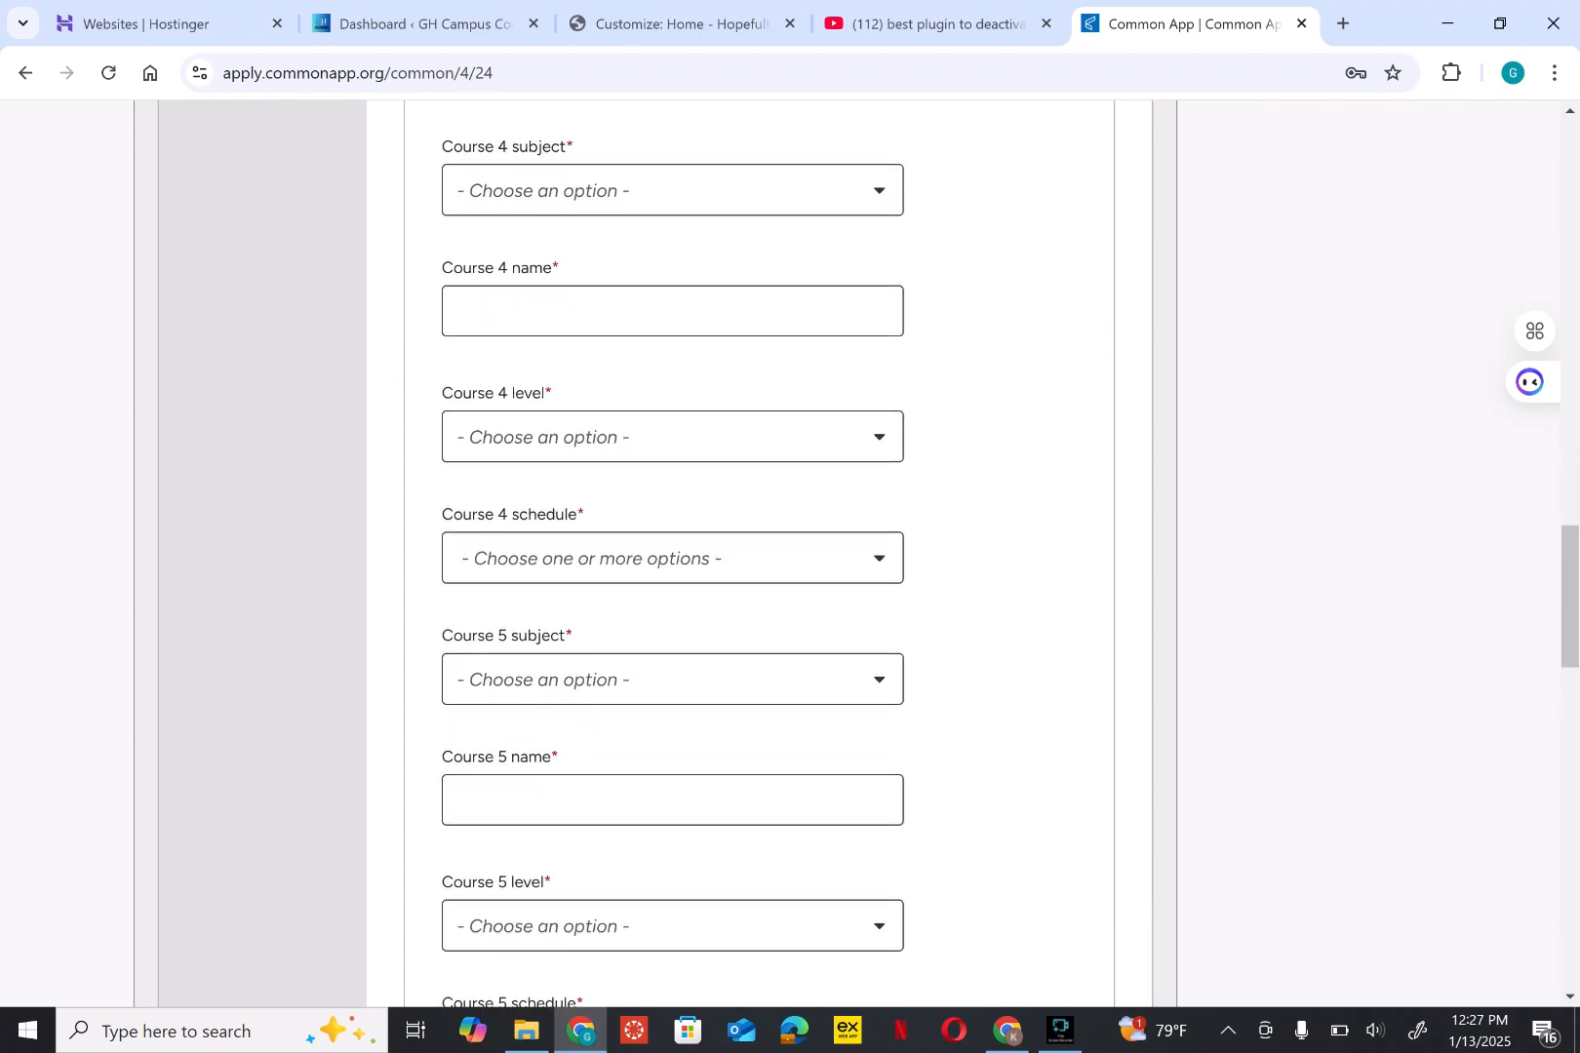
scroll(1010, 554, "down", 15)
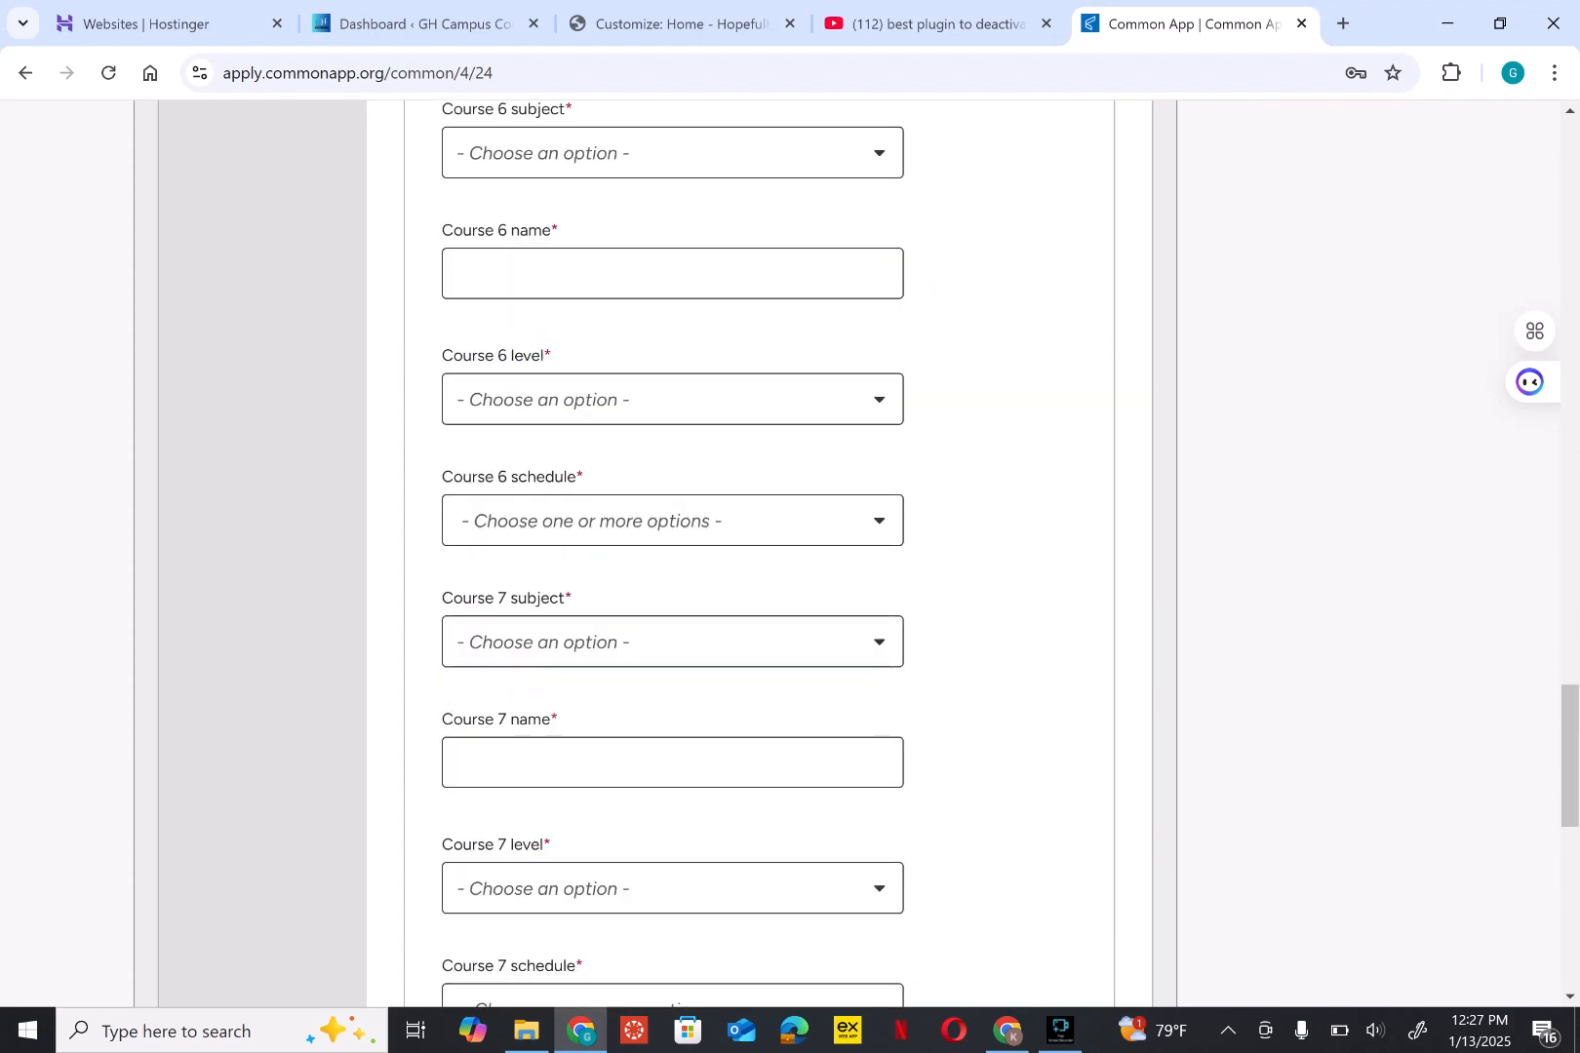
scroll(1009, 554, "down", 4)
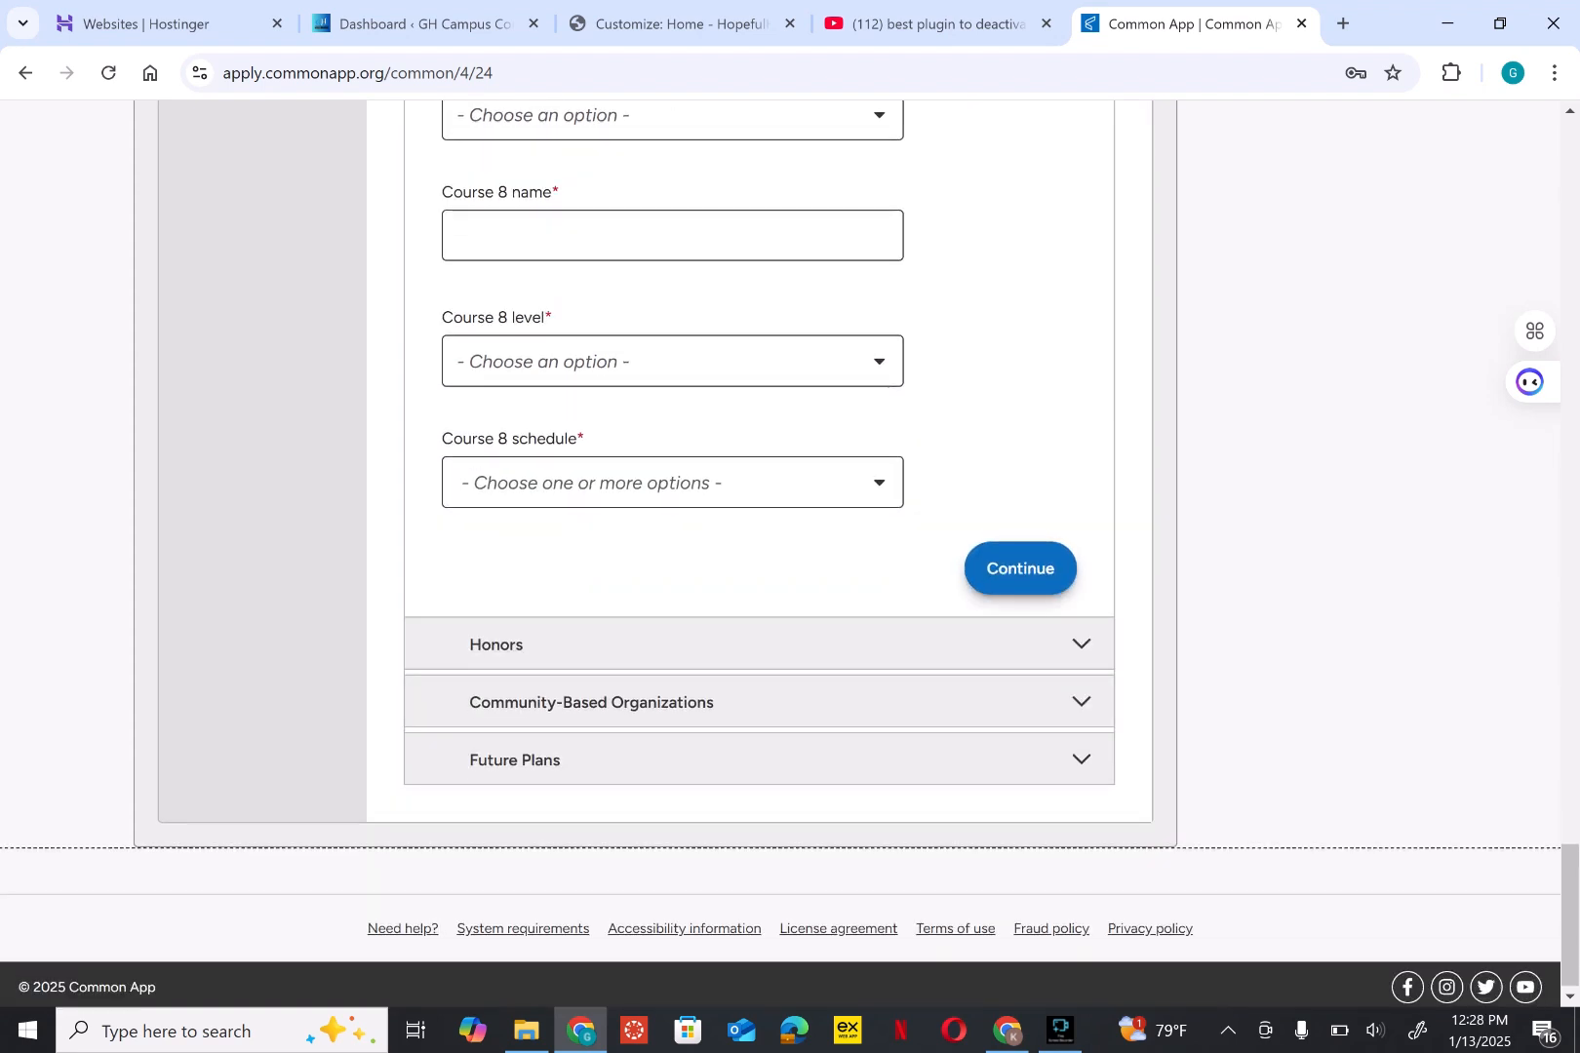
Step: In the Honors section, choose to report honors and title Honors 1 "Best General Science Student,2023"
left_click(1080, 644)
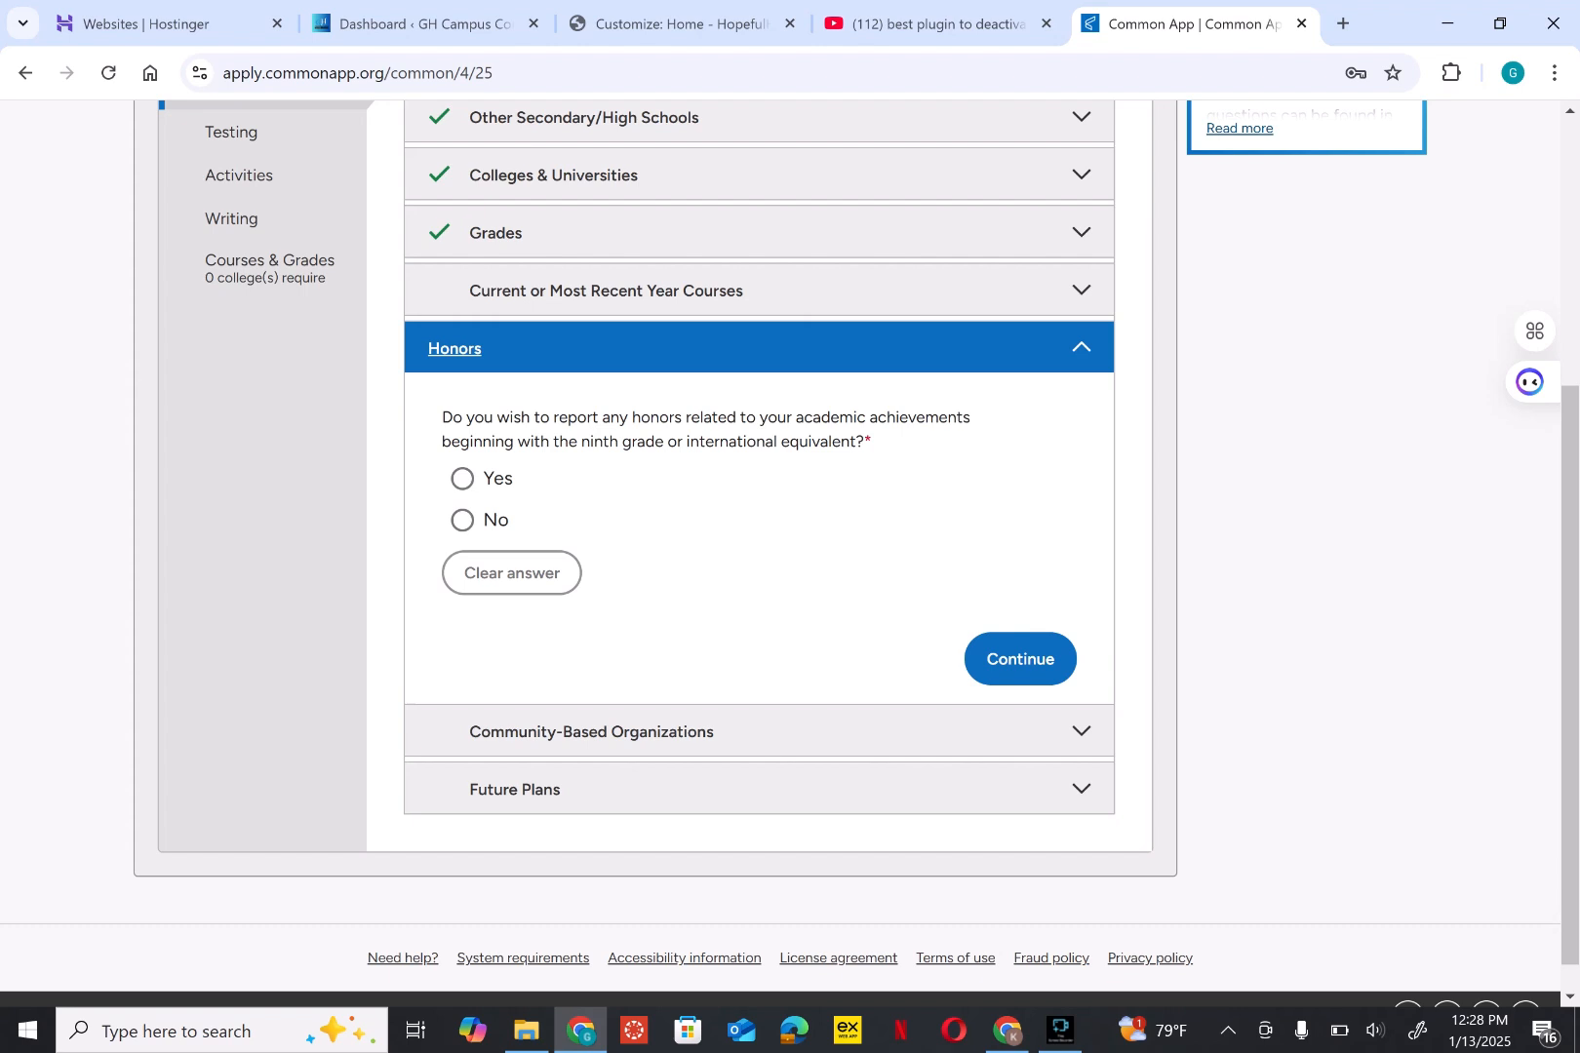
left_click(497, 478)
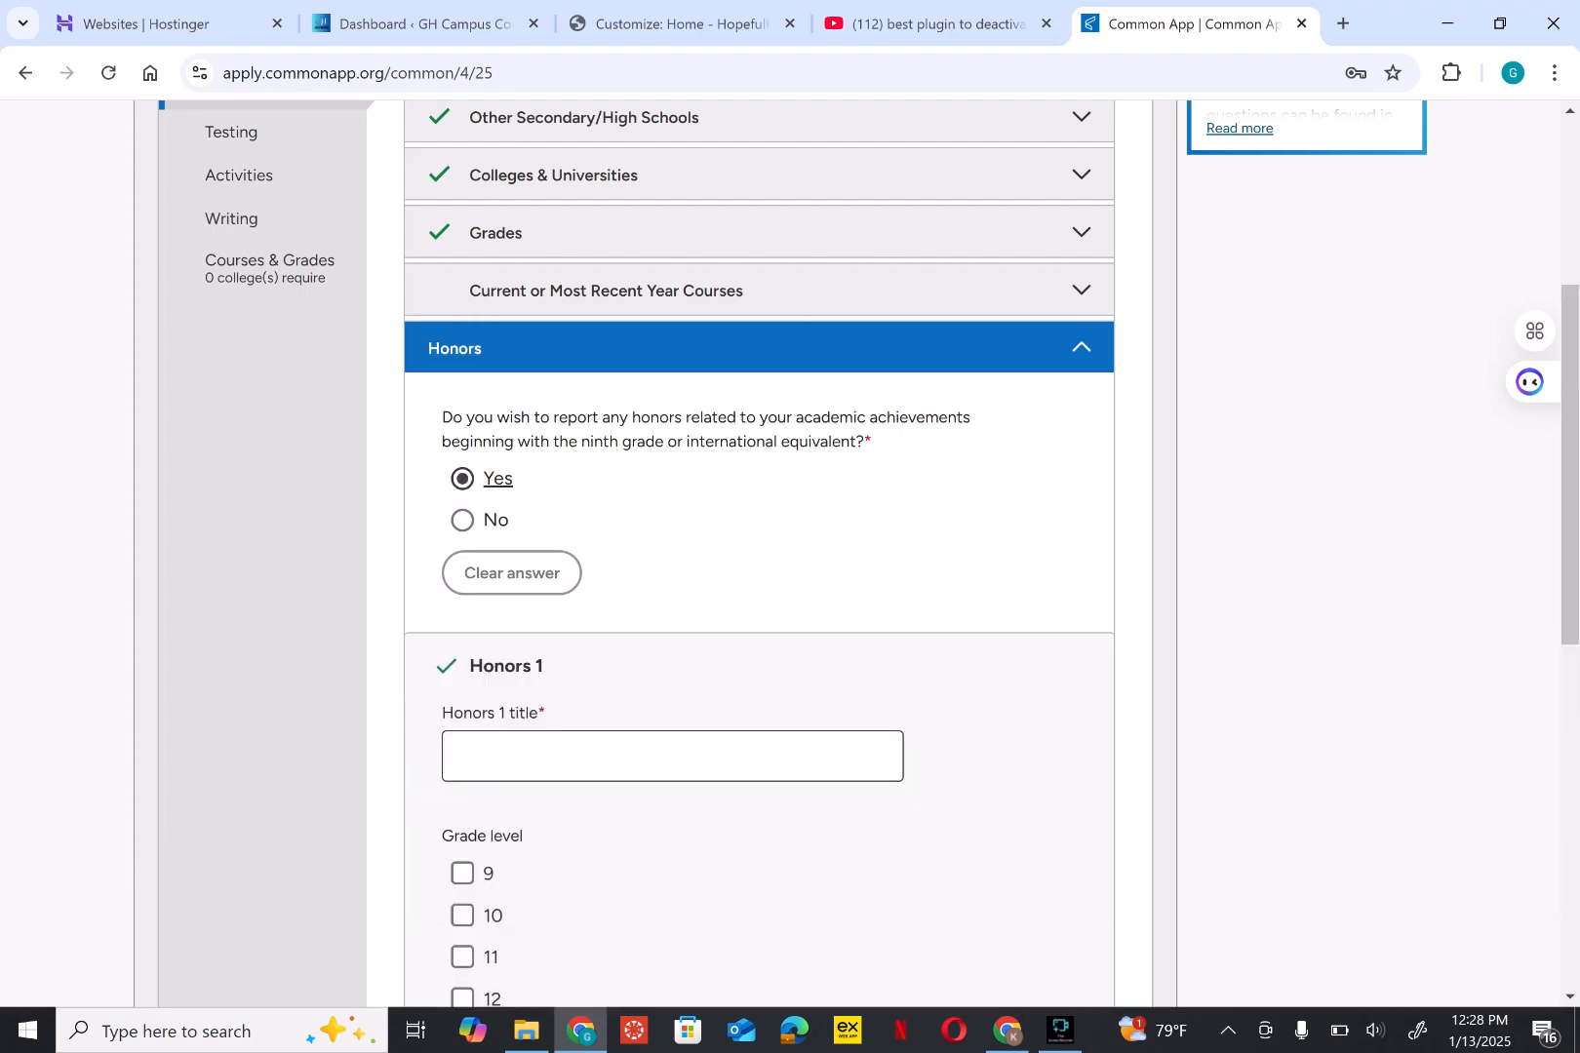
left_click(585, 756)
type("Be")
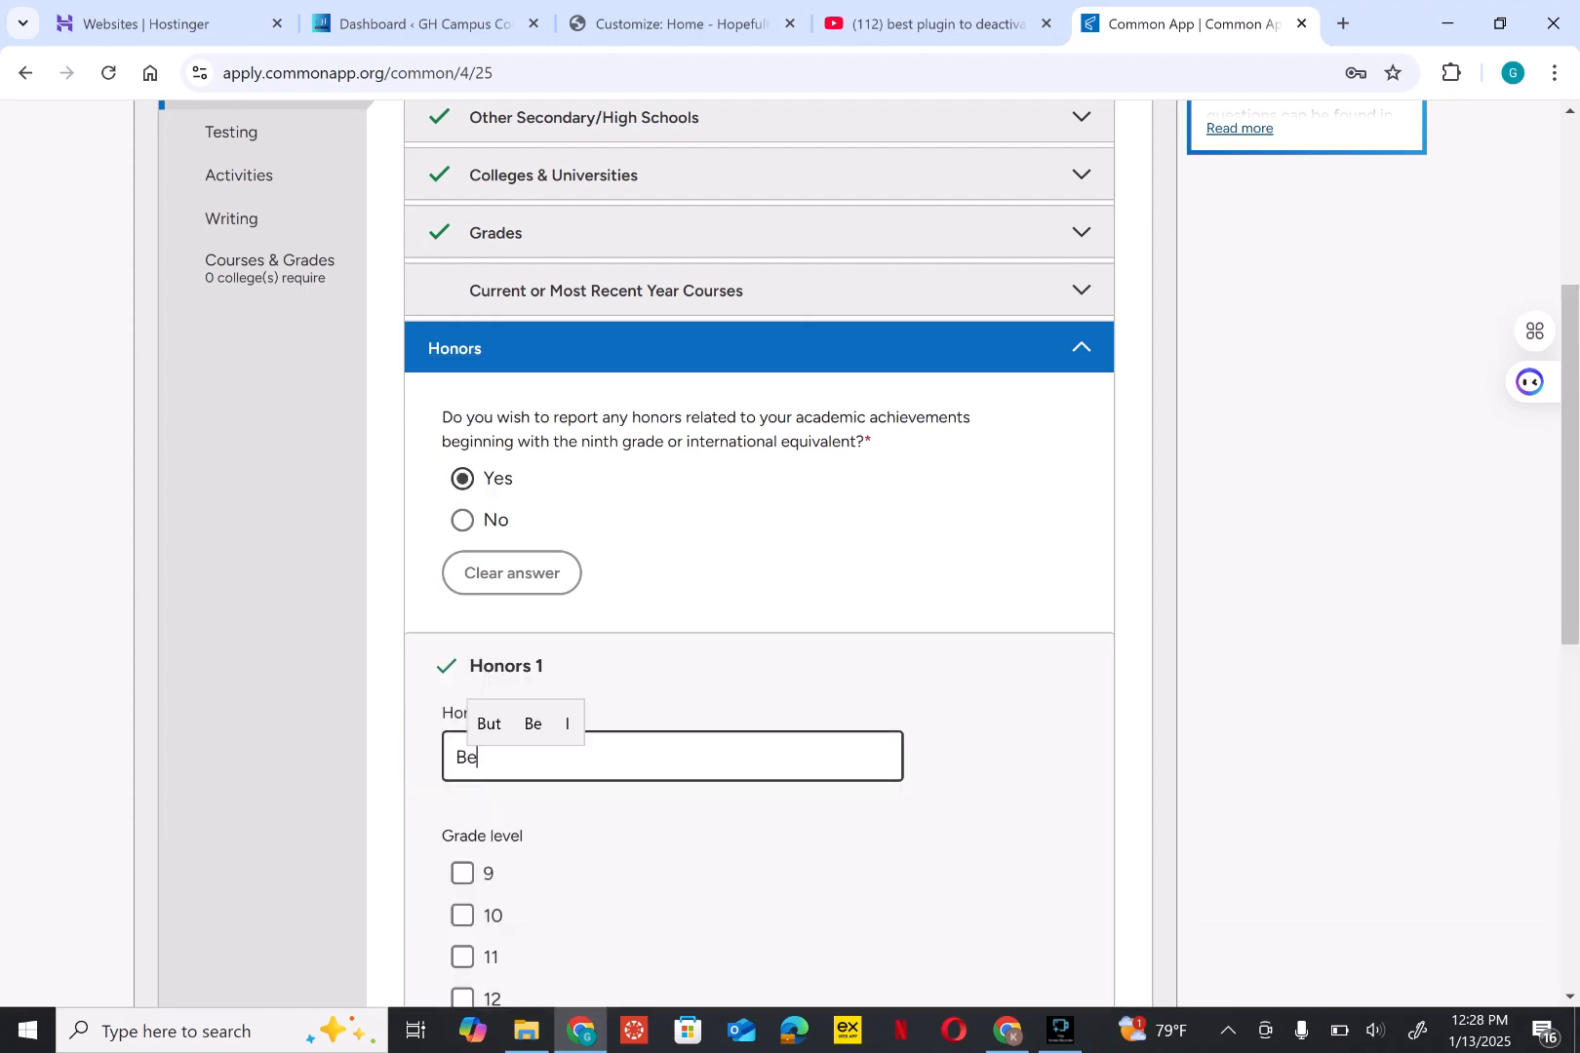
type("st")
key("BackSpace")
key("BackSpace")
key("BackSpace")
type("s")
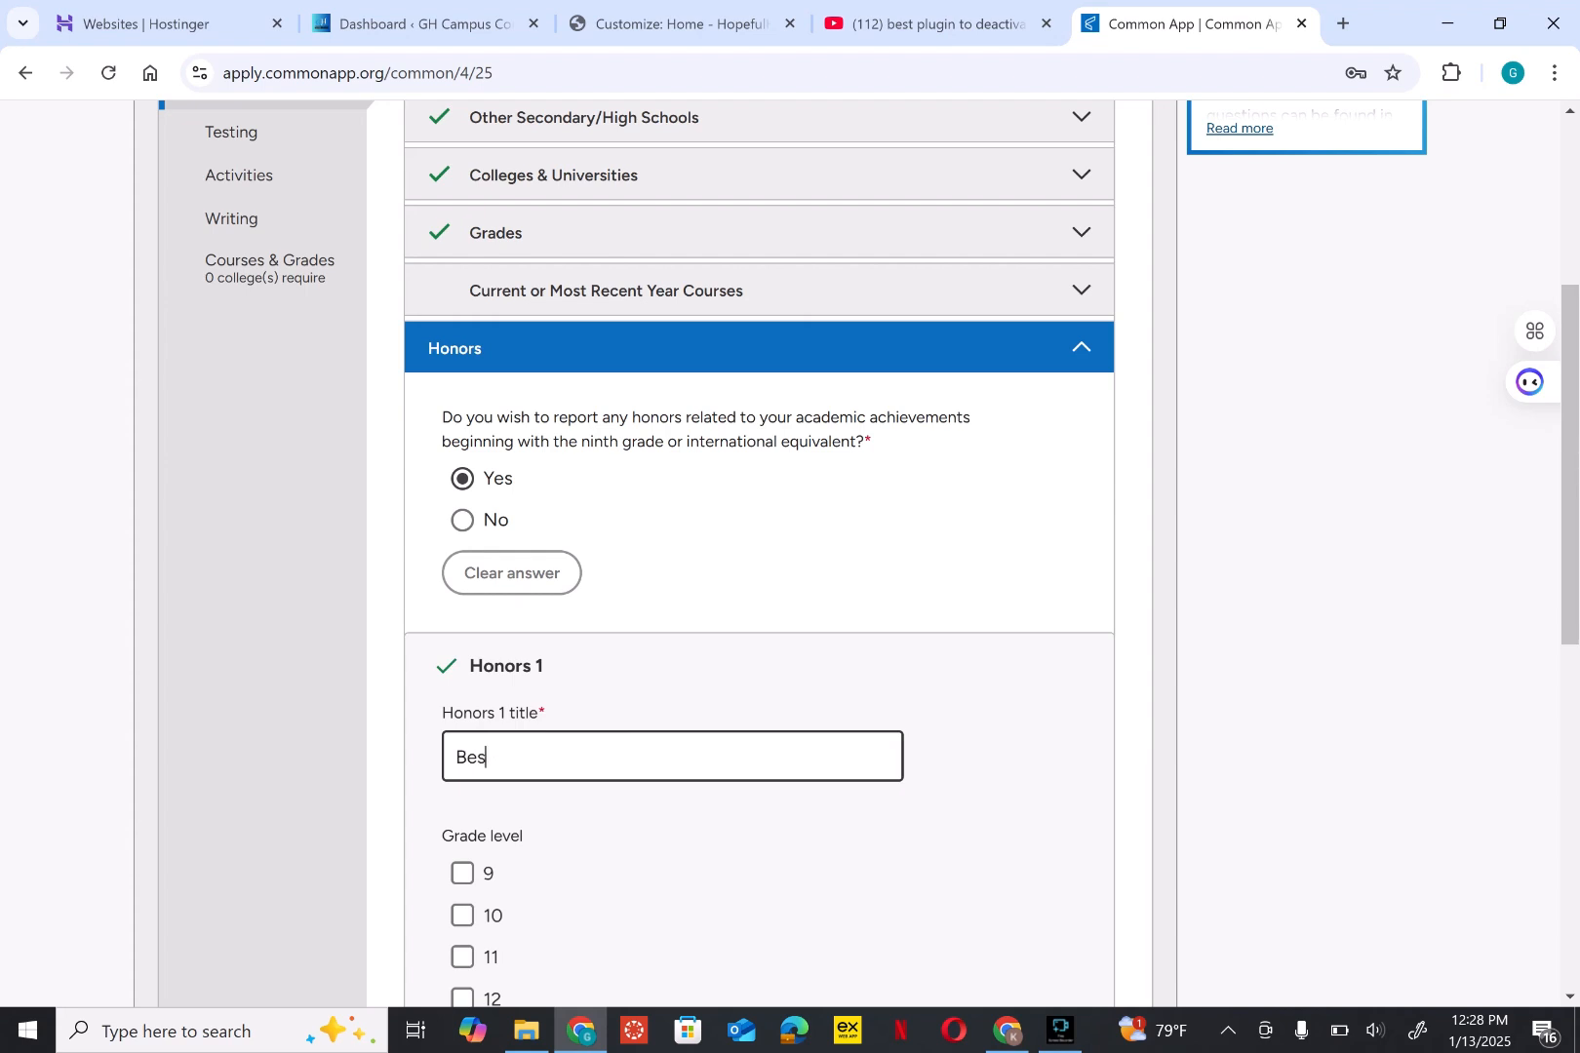
type("t G")
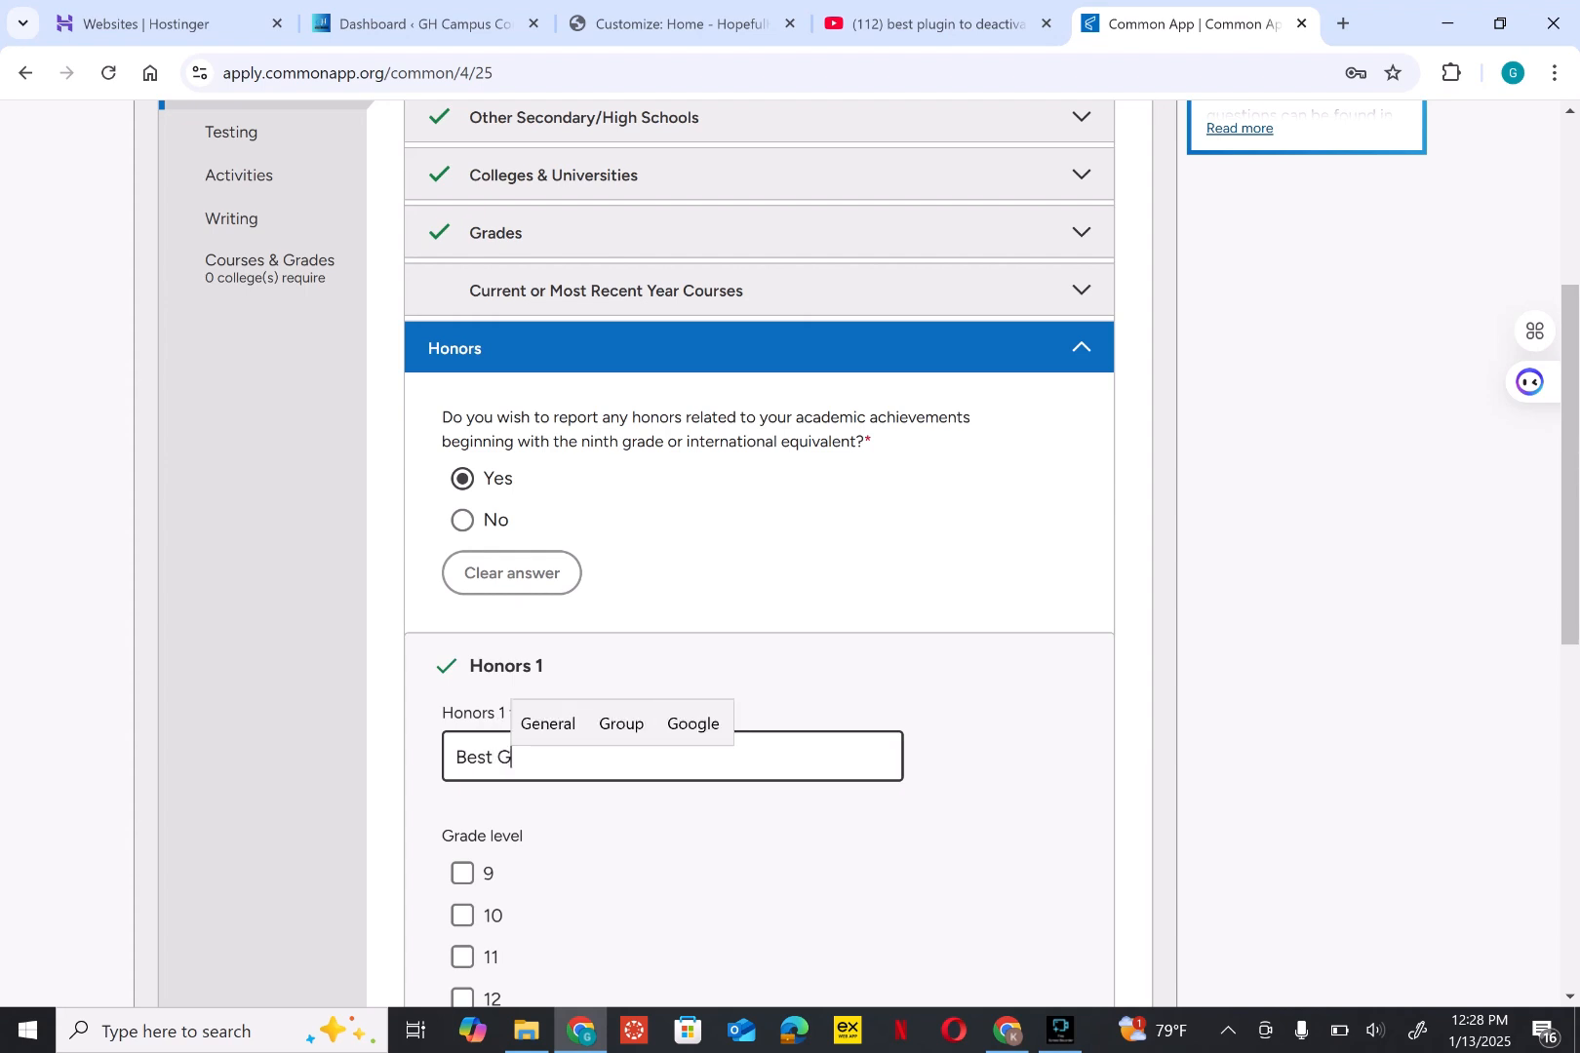
type("eneral Sc")
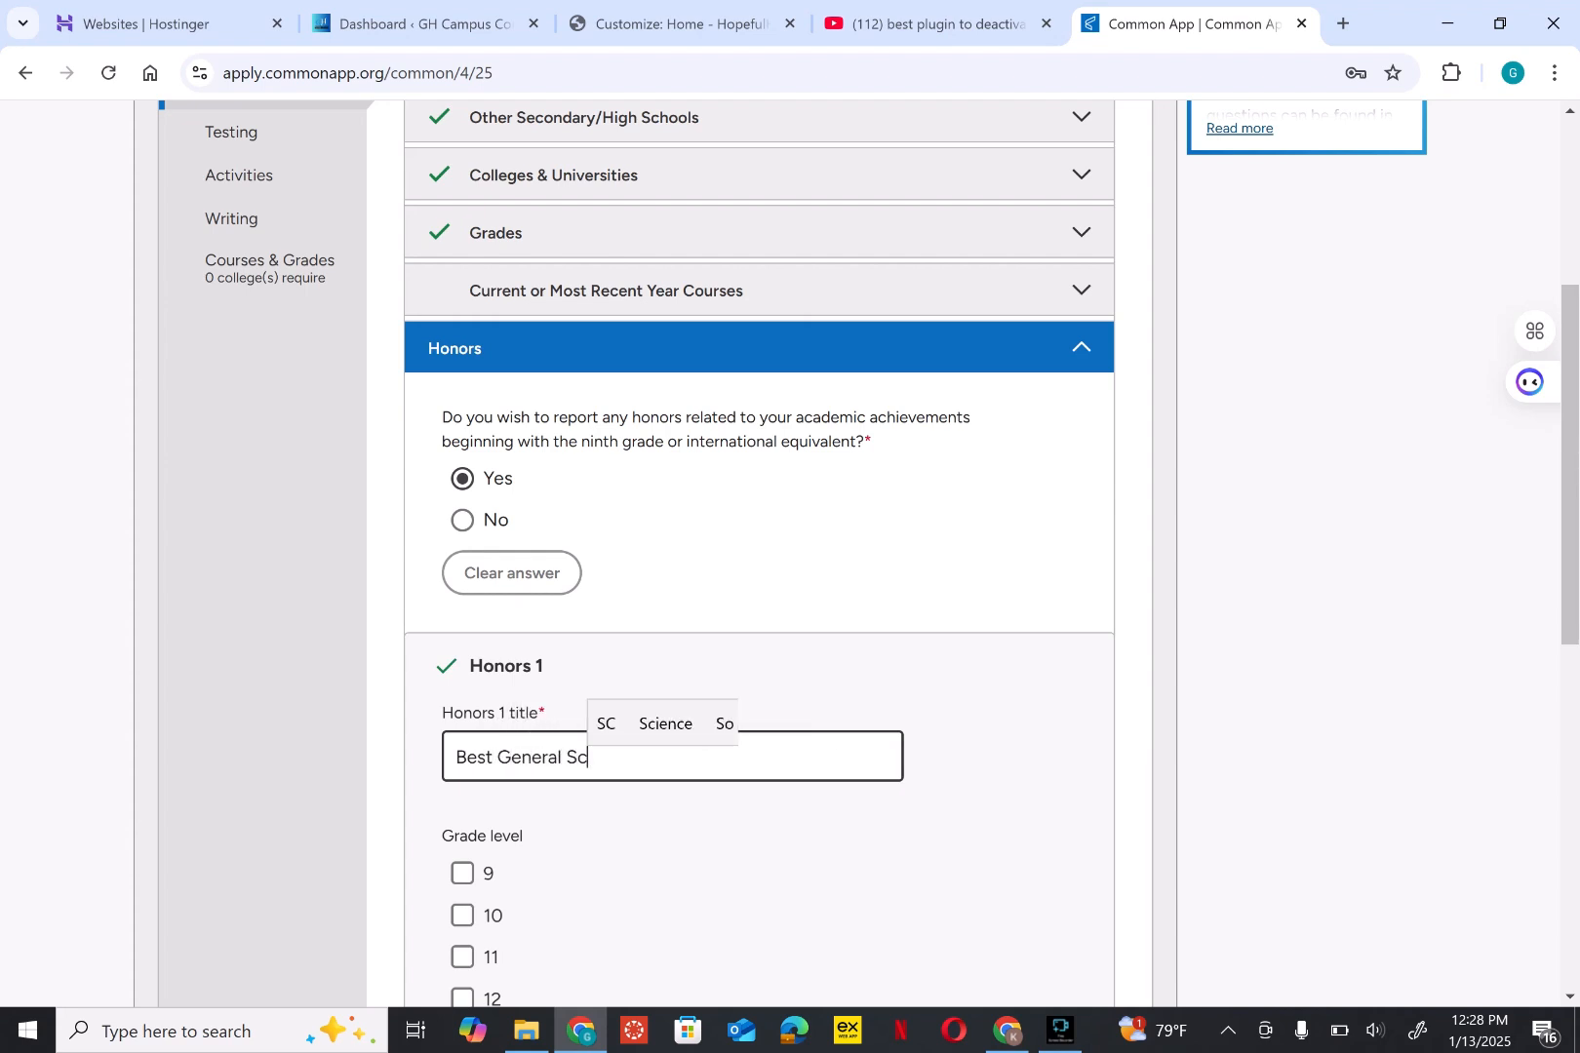
type("ience S")
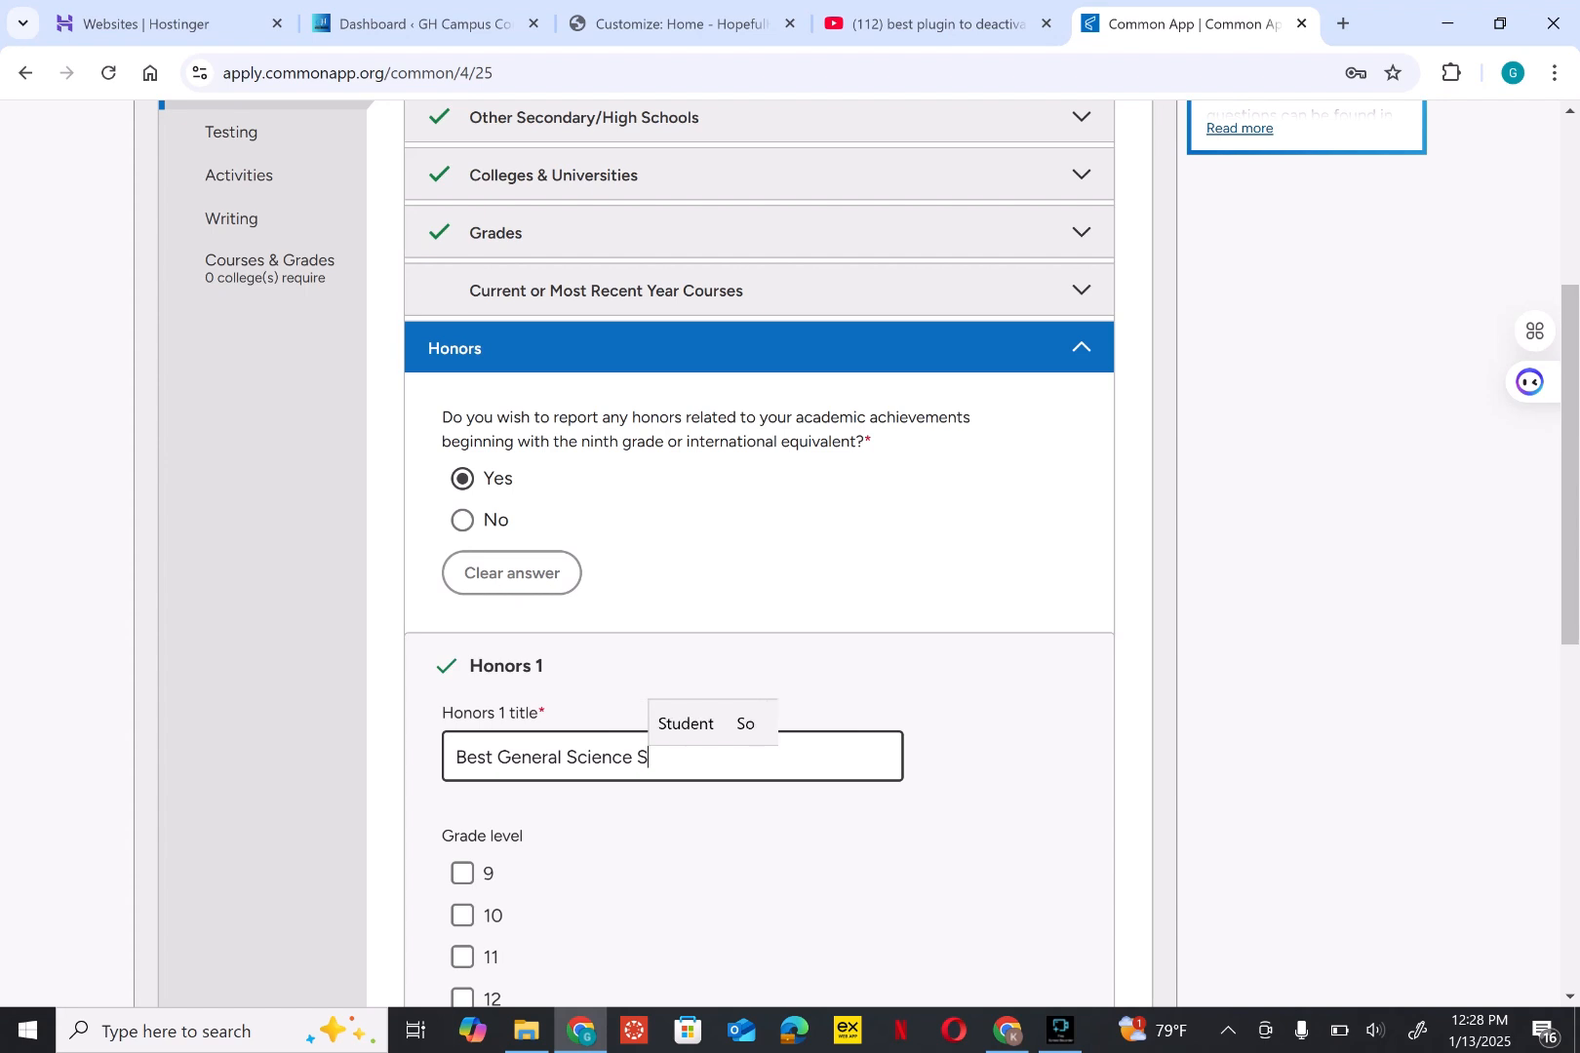
type("tudent,")
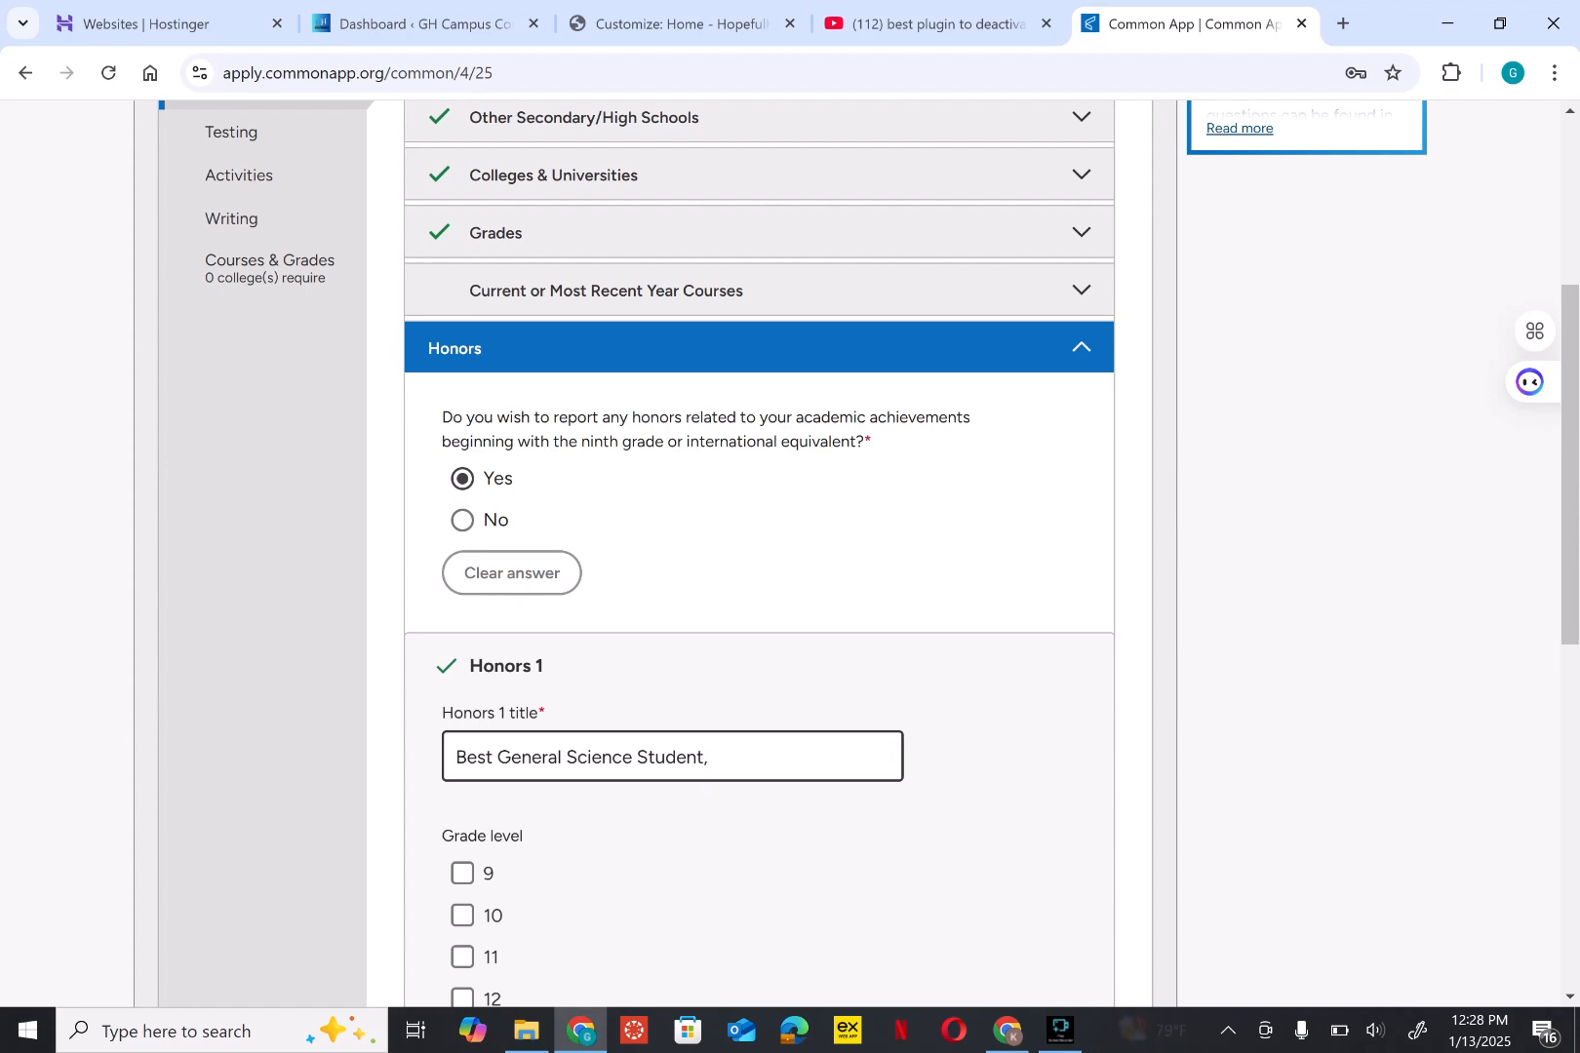
type("2023")
Step: Mark grade 10 as the only grade level for Honors 1
left_click(462, 873)
scroll(462, 873, "down", 3)
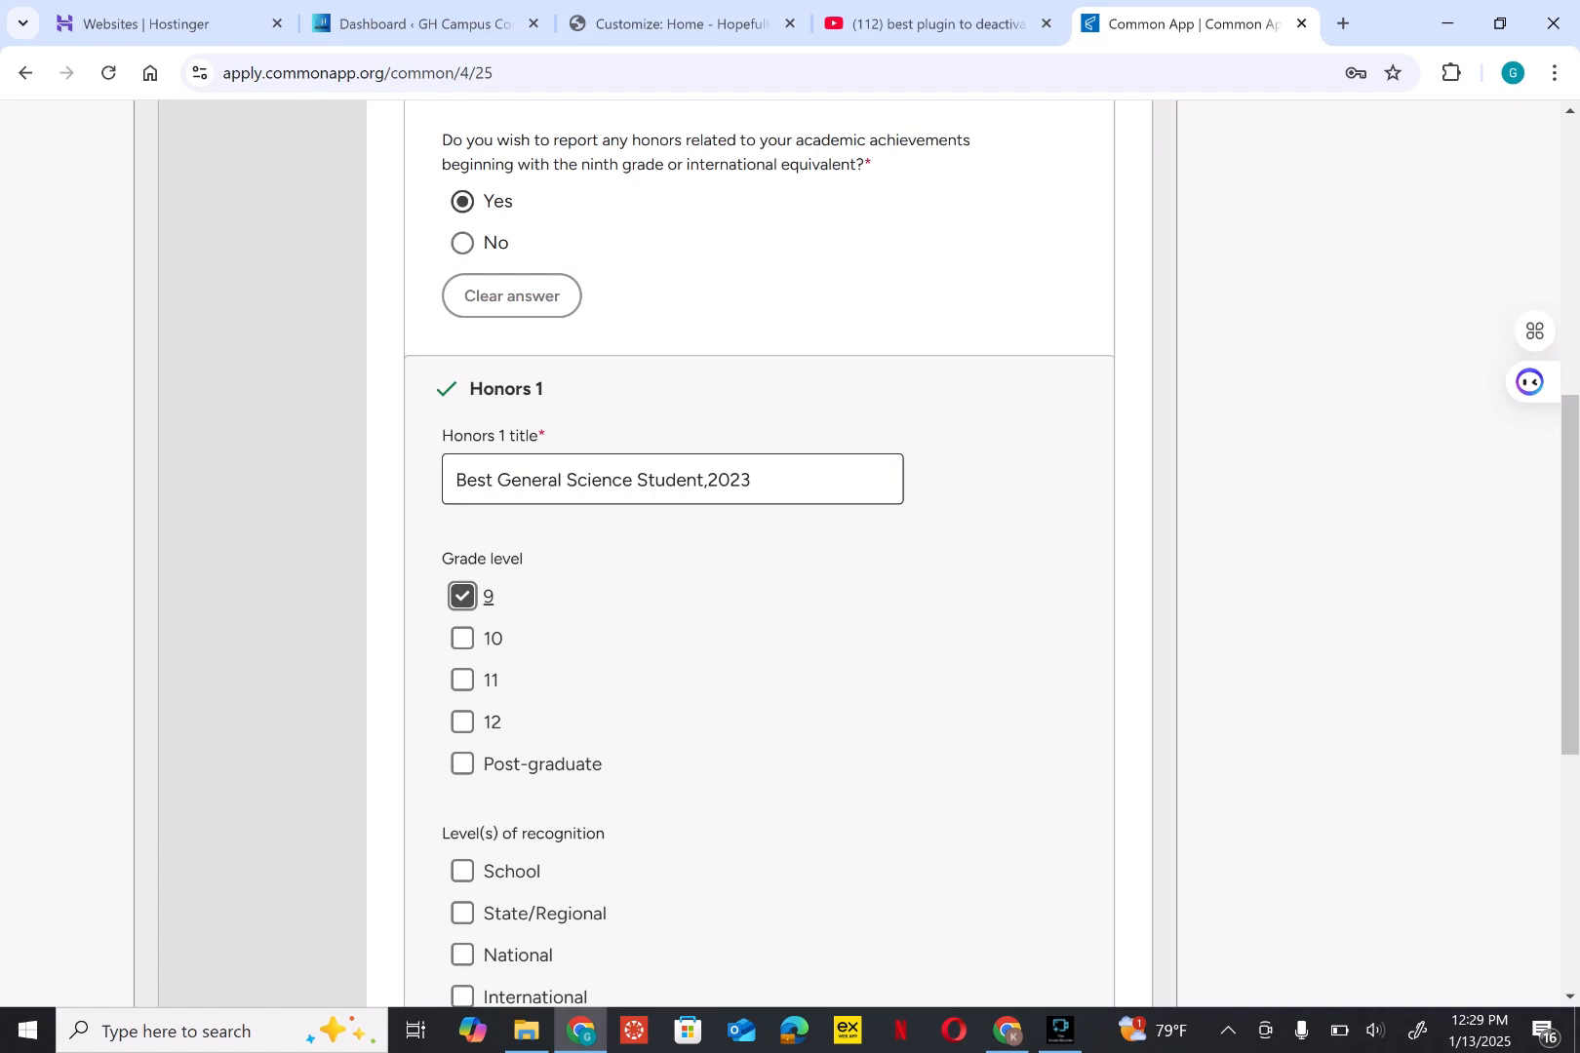
left_click(462, 596)
left_click(462, 638)
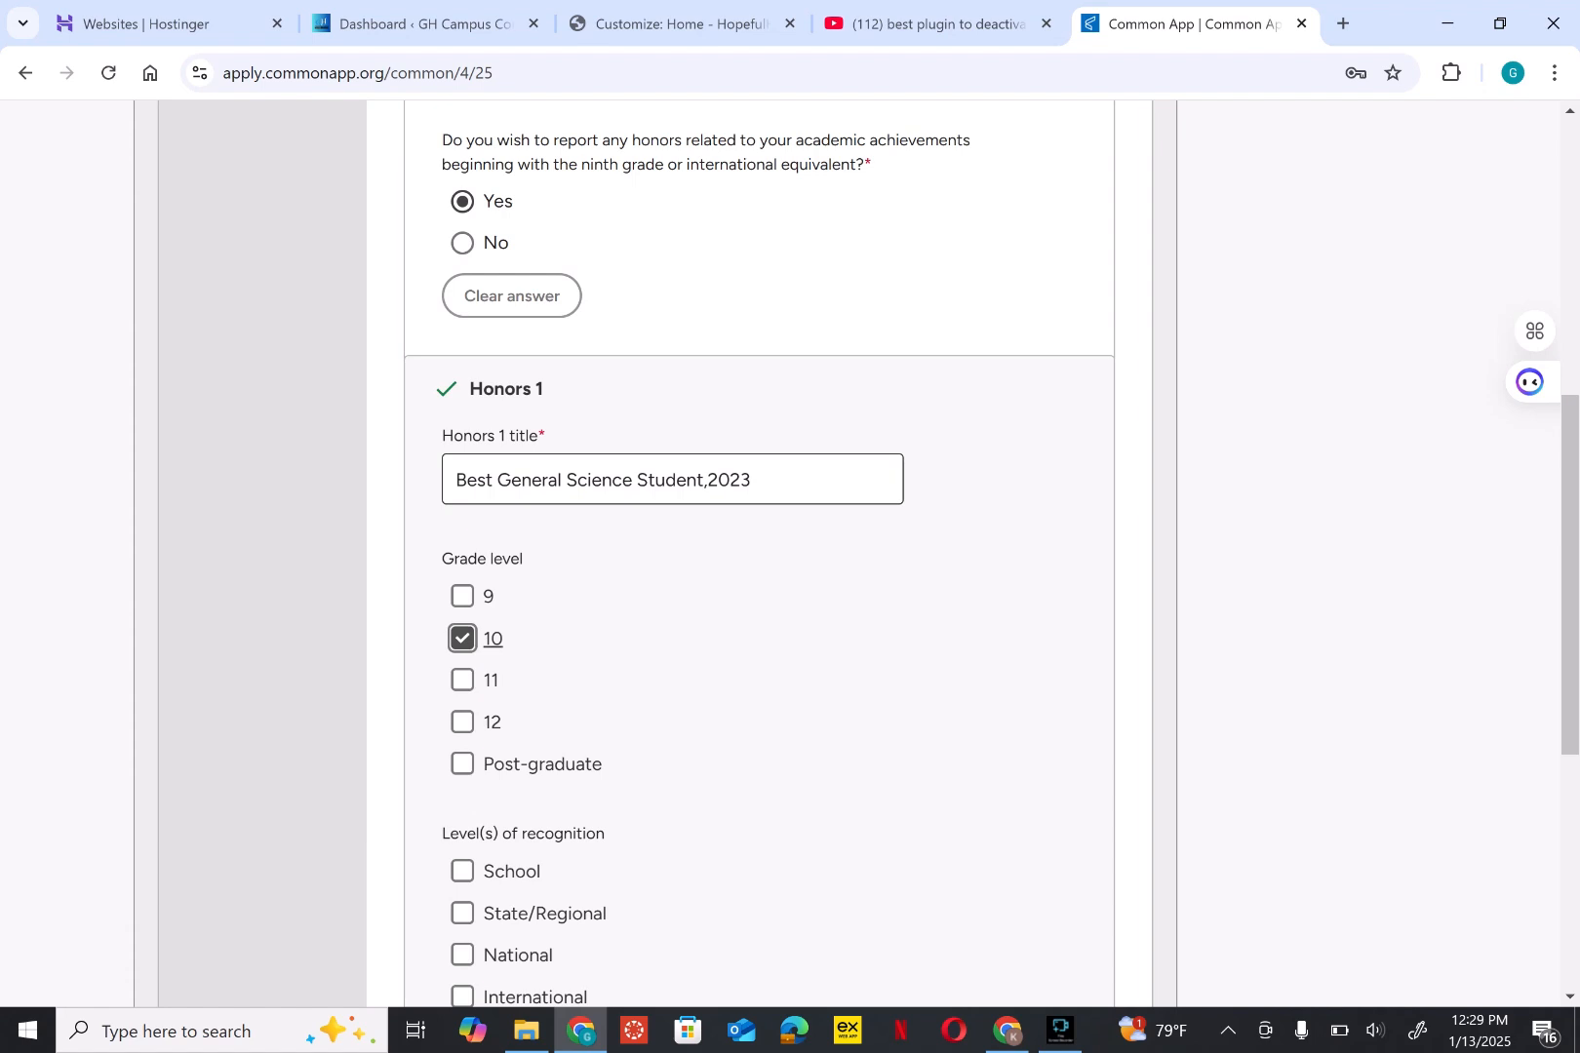
left_click(462, 681)
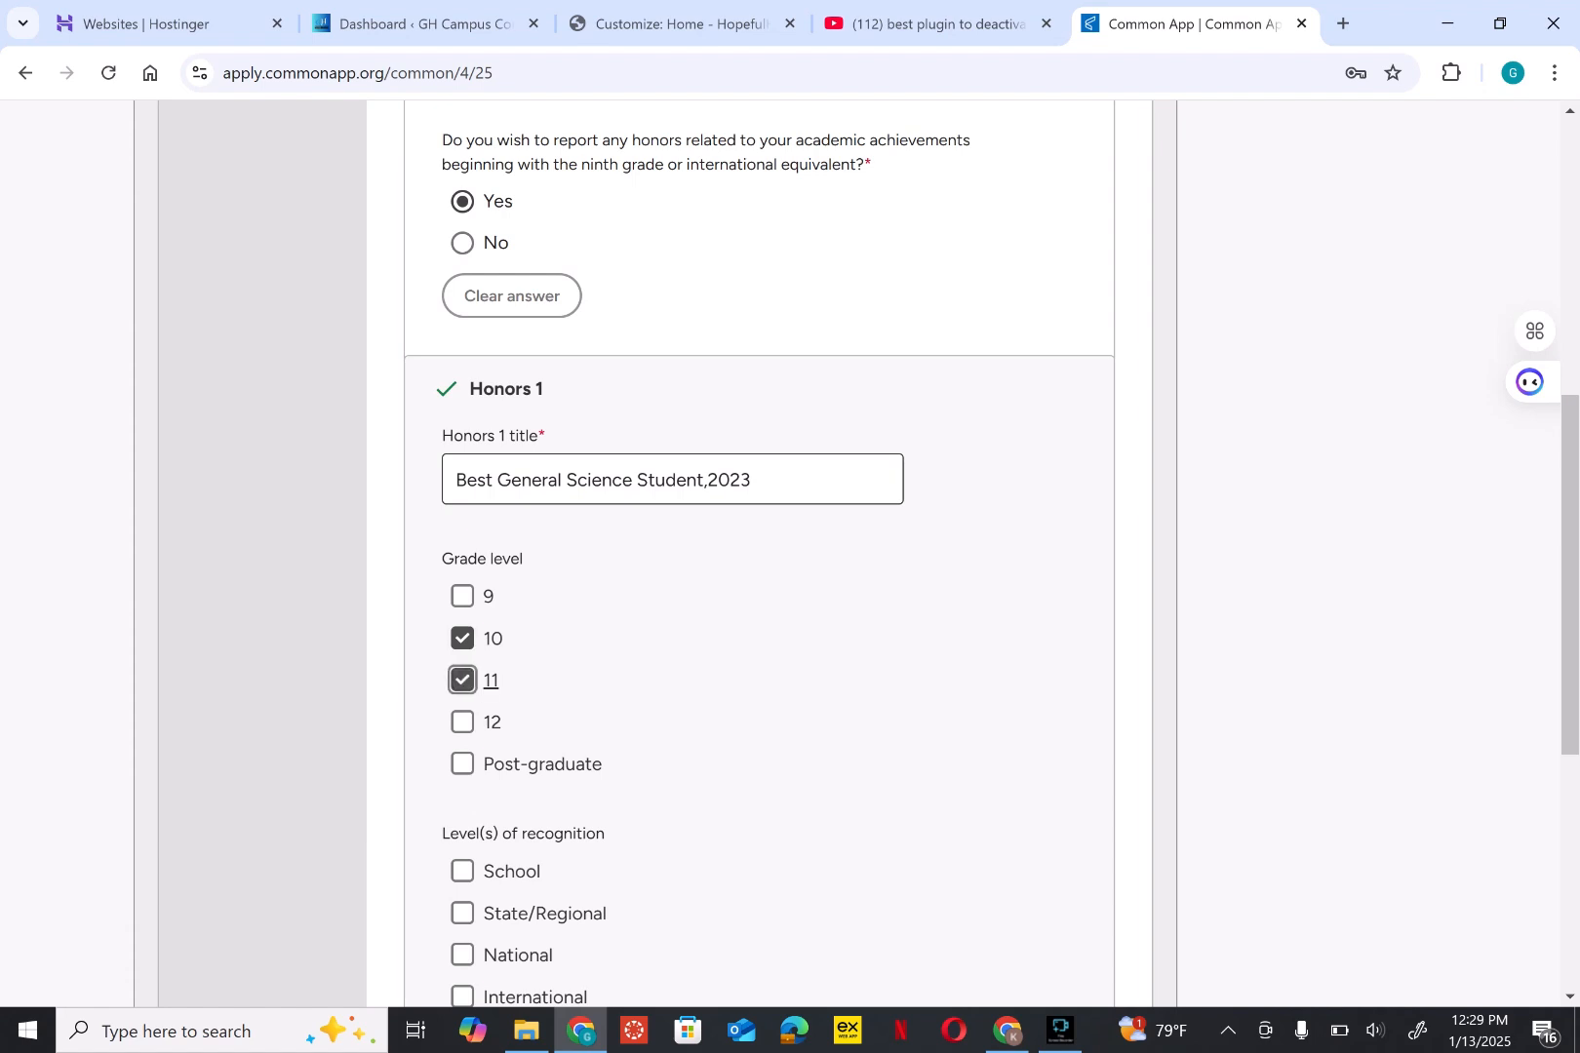
left_click(462, 723)
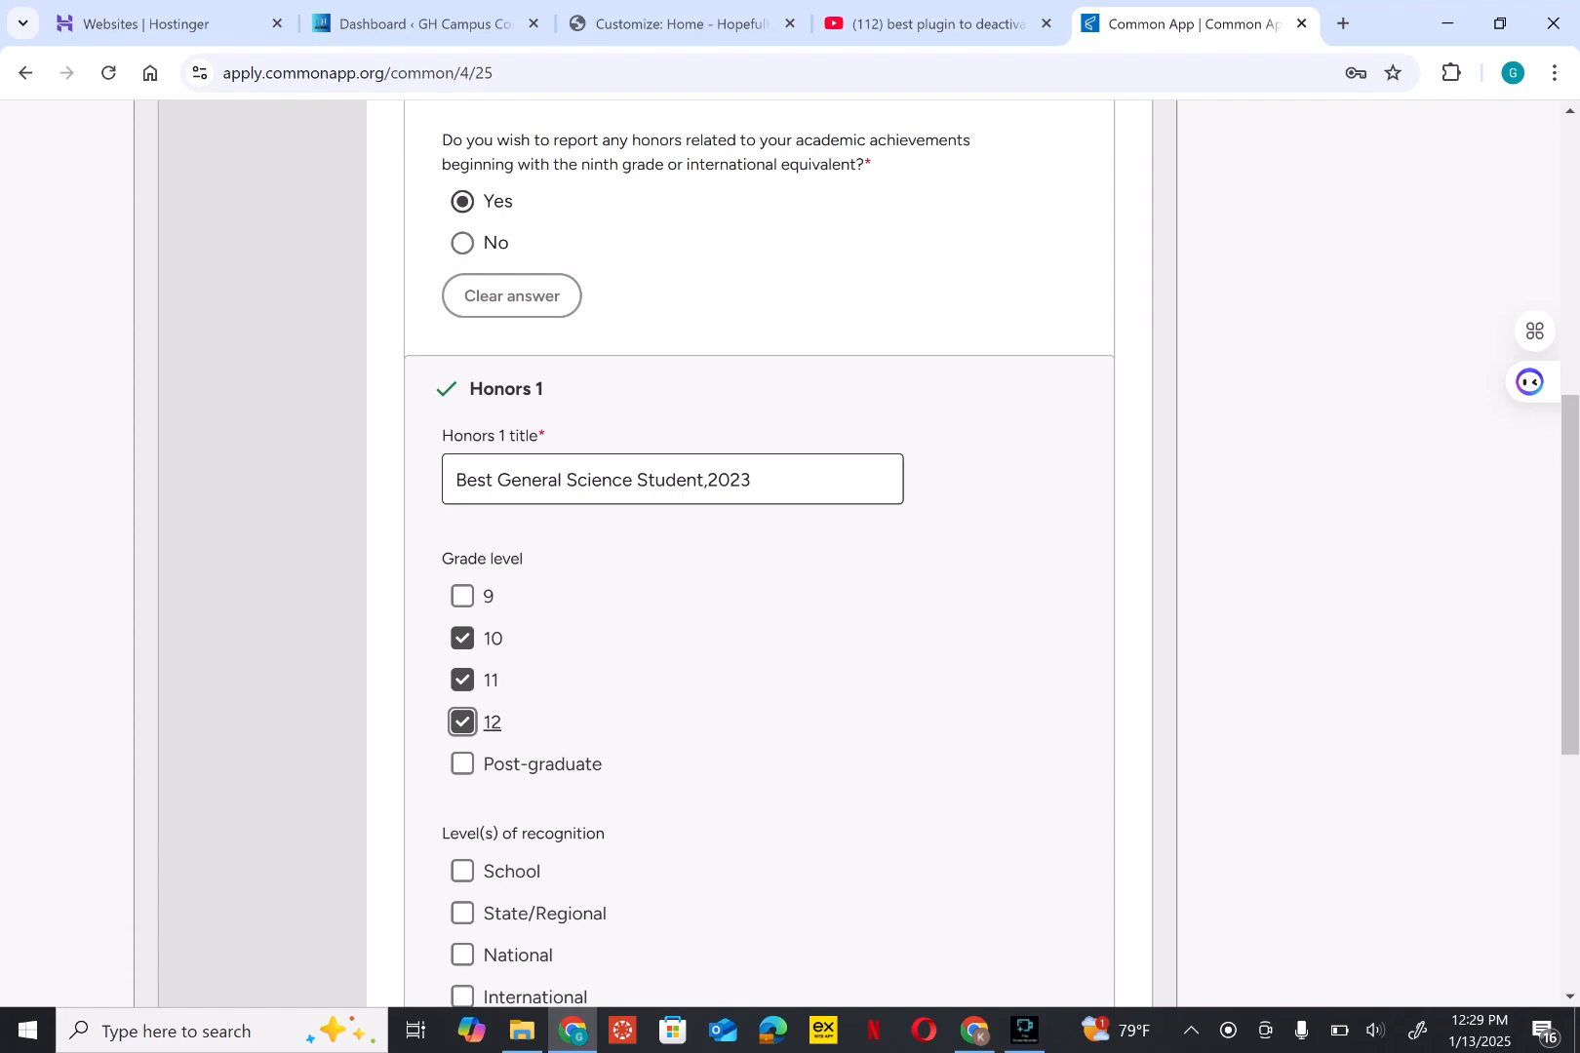
left_click(462, 765)
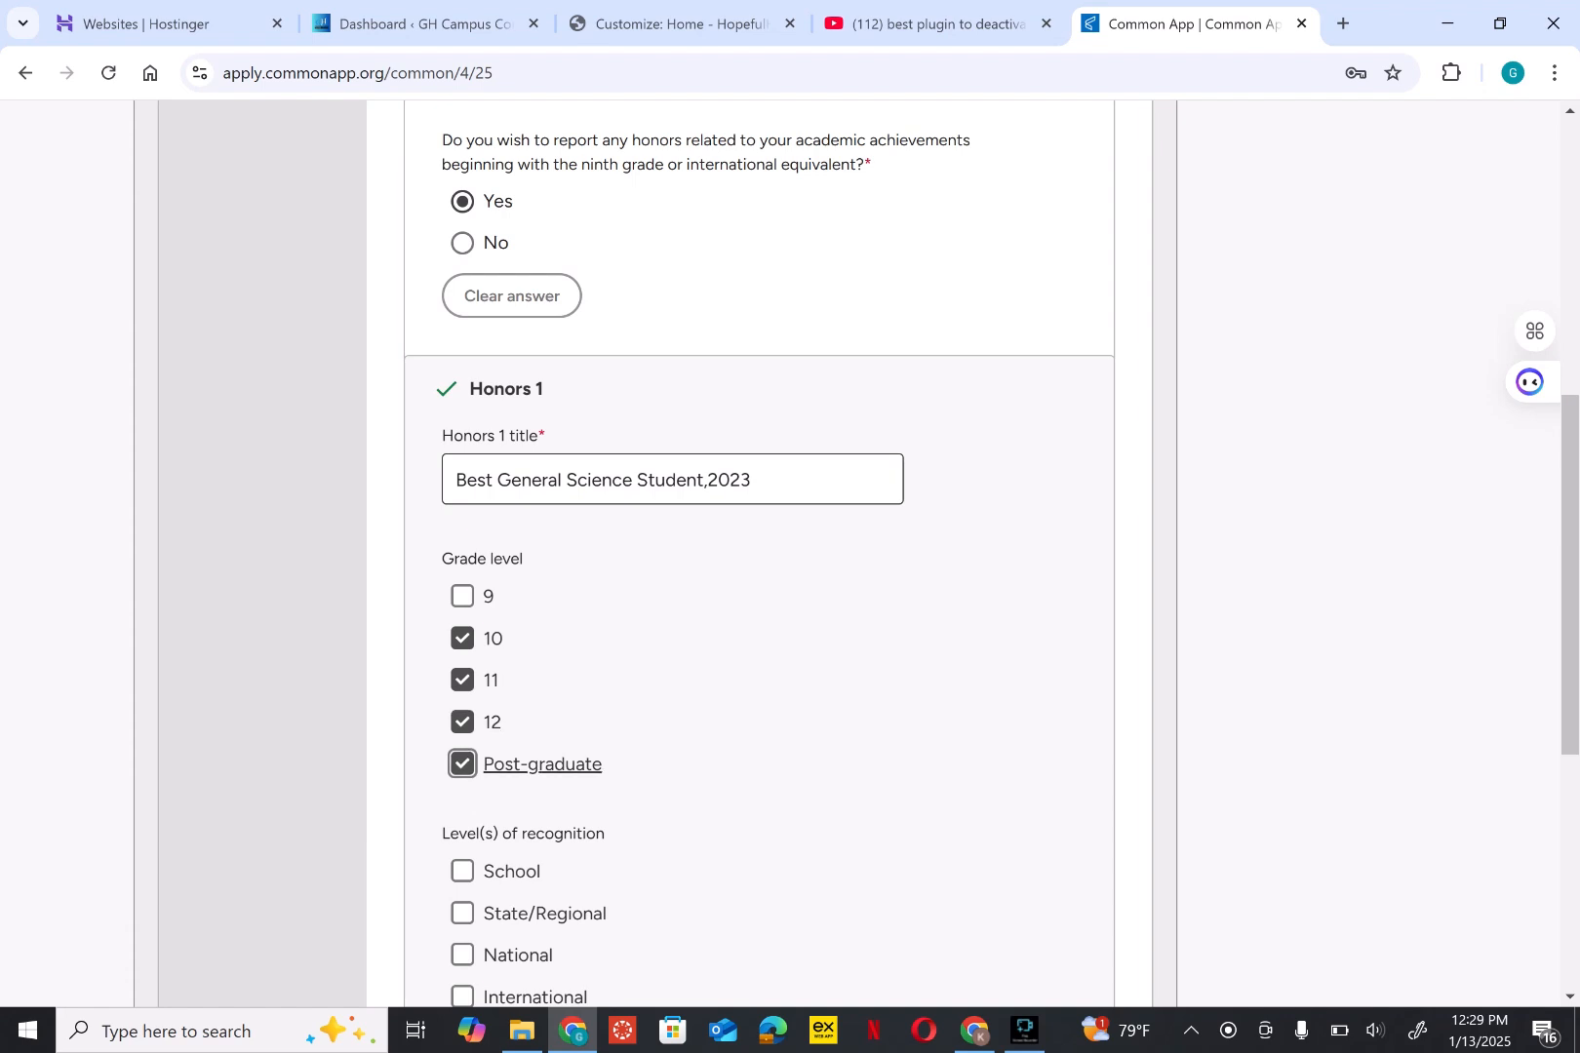
scroll(462, 764, "down", 1)
scroll(463, 765, "down", 5)
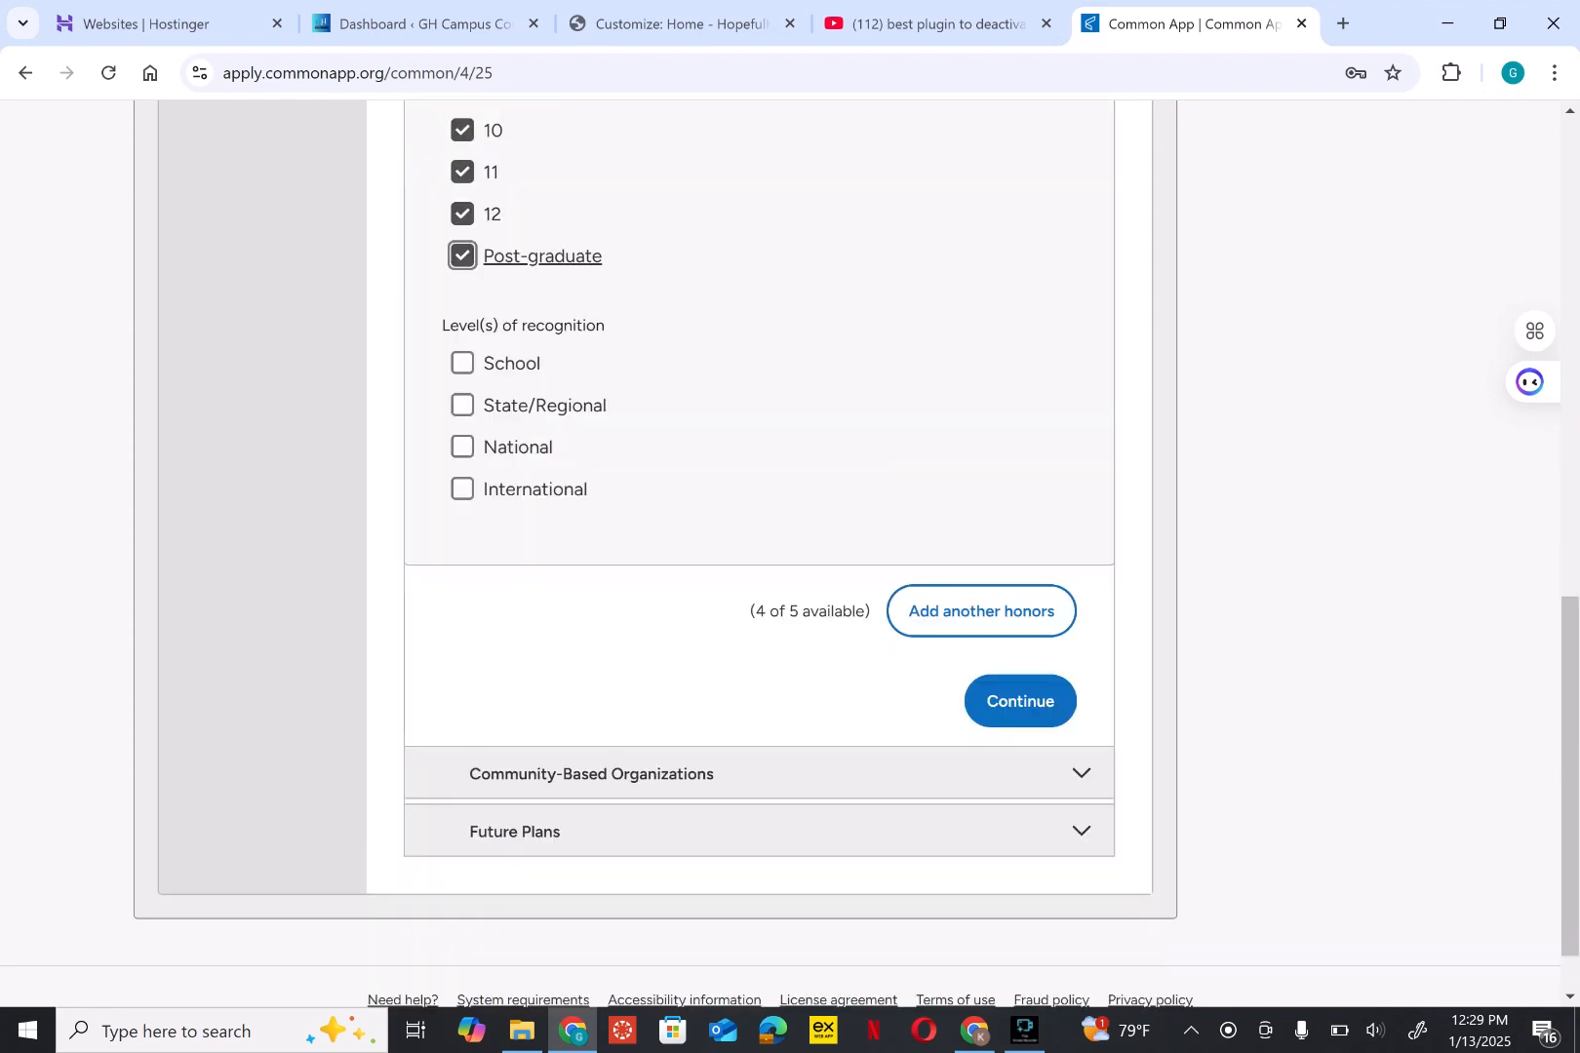
scroll(790, 554, "up", 2)
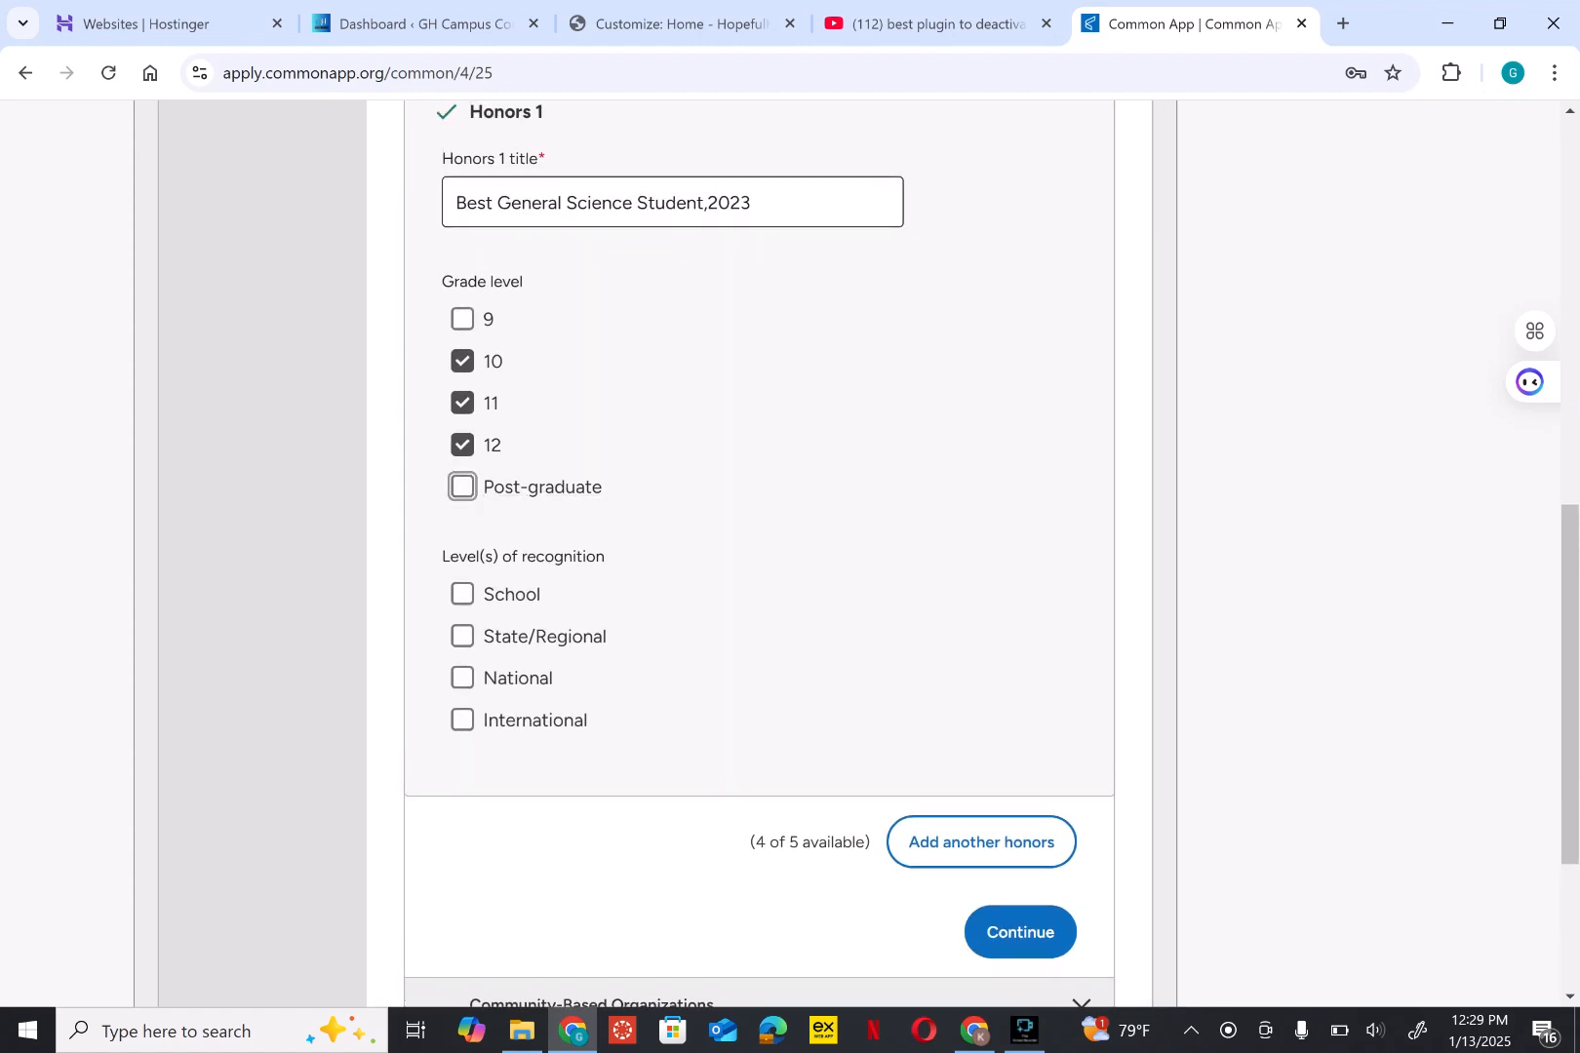
left_click(462, 445)
left_click(462, 402)
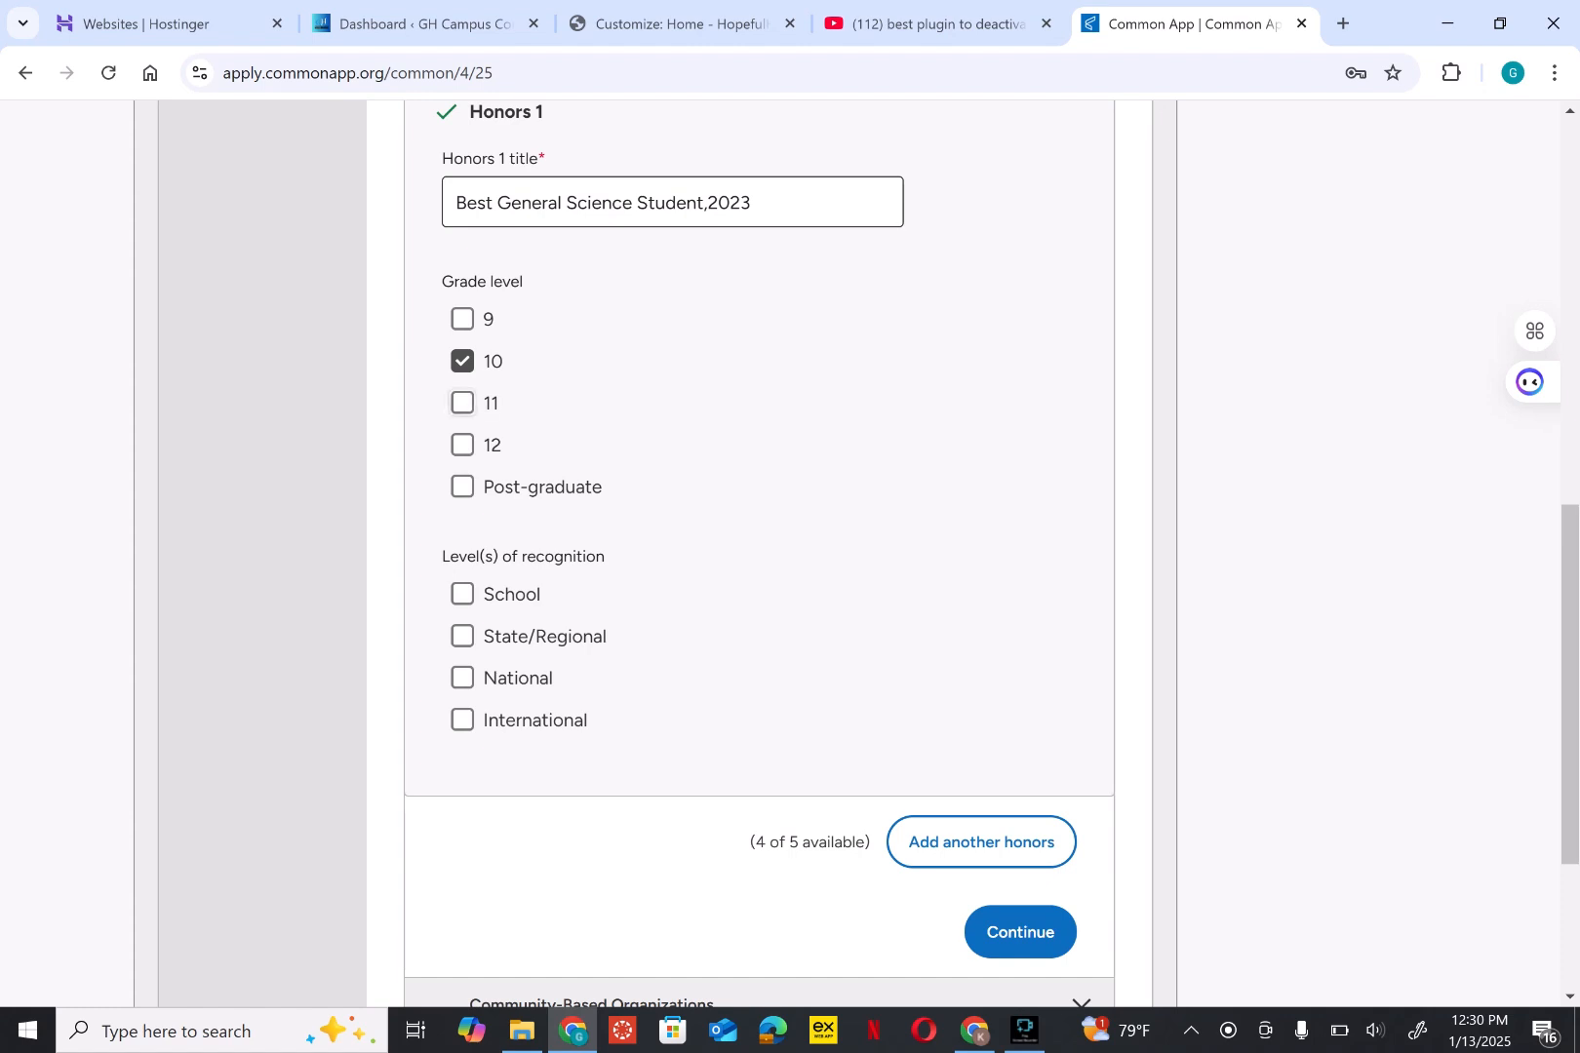
Step: Mark School as the recognition level for Honors 1 and add a second honors entry
left_click(463, 594)
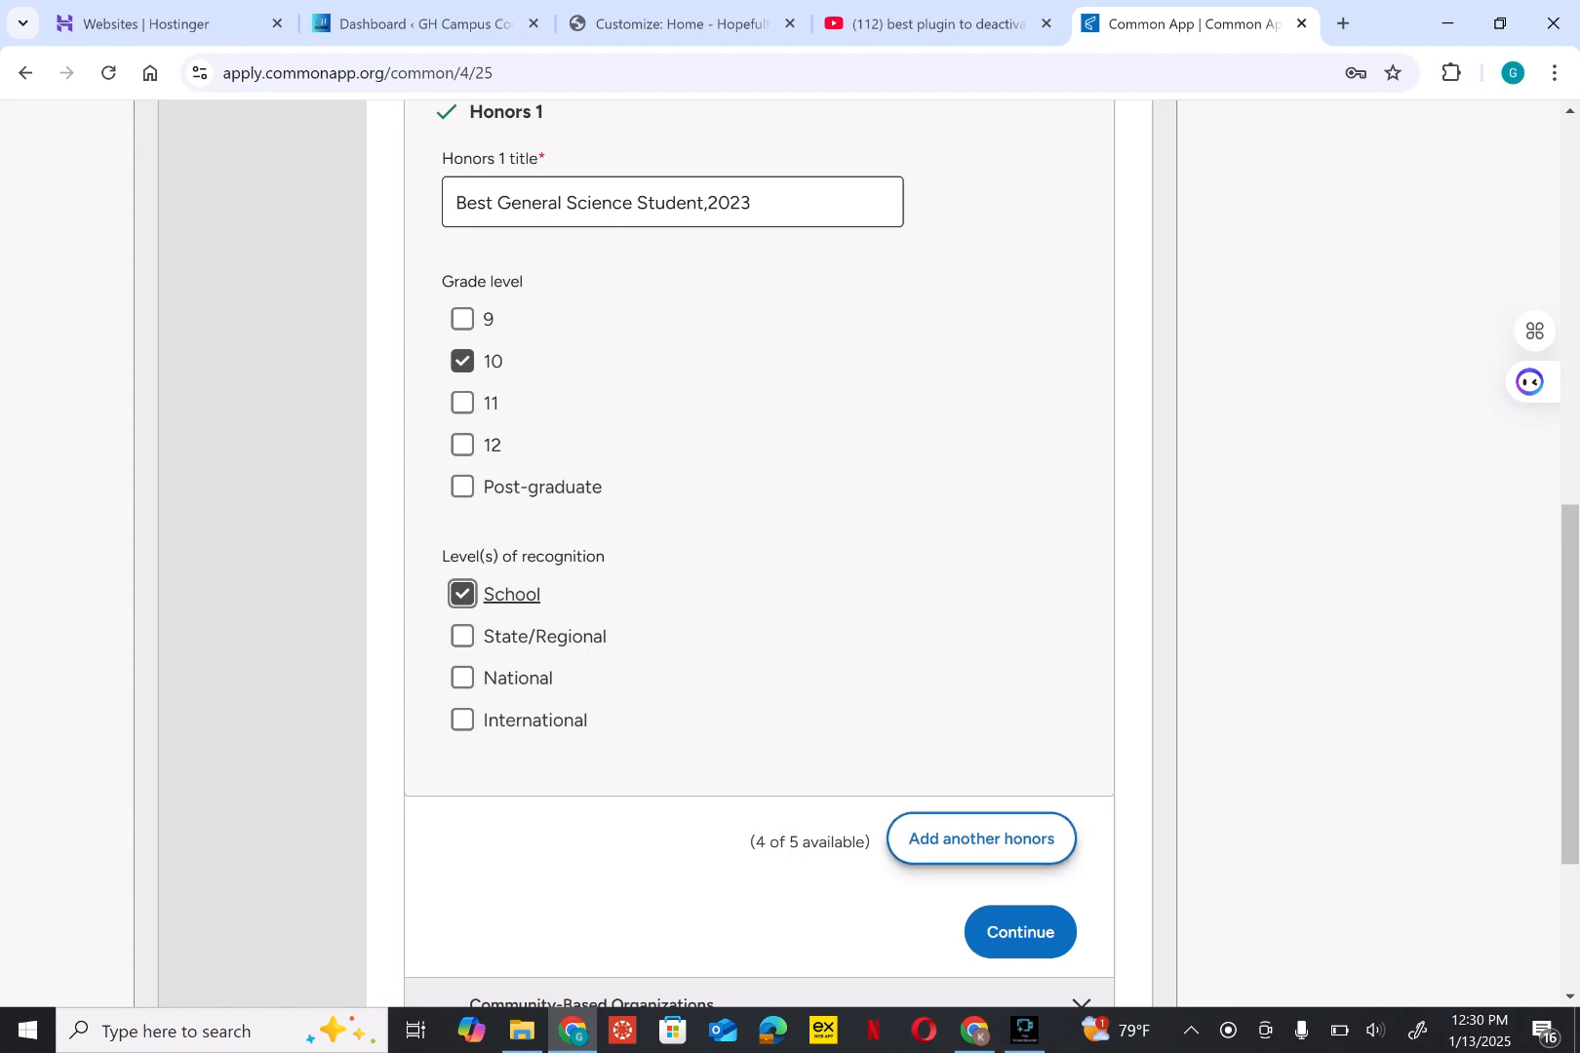
left_click(981, 841)
scroll(759, 554, "down", 5)
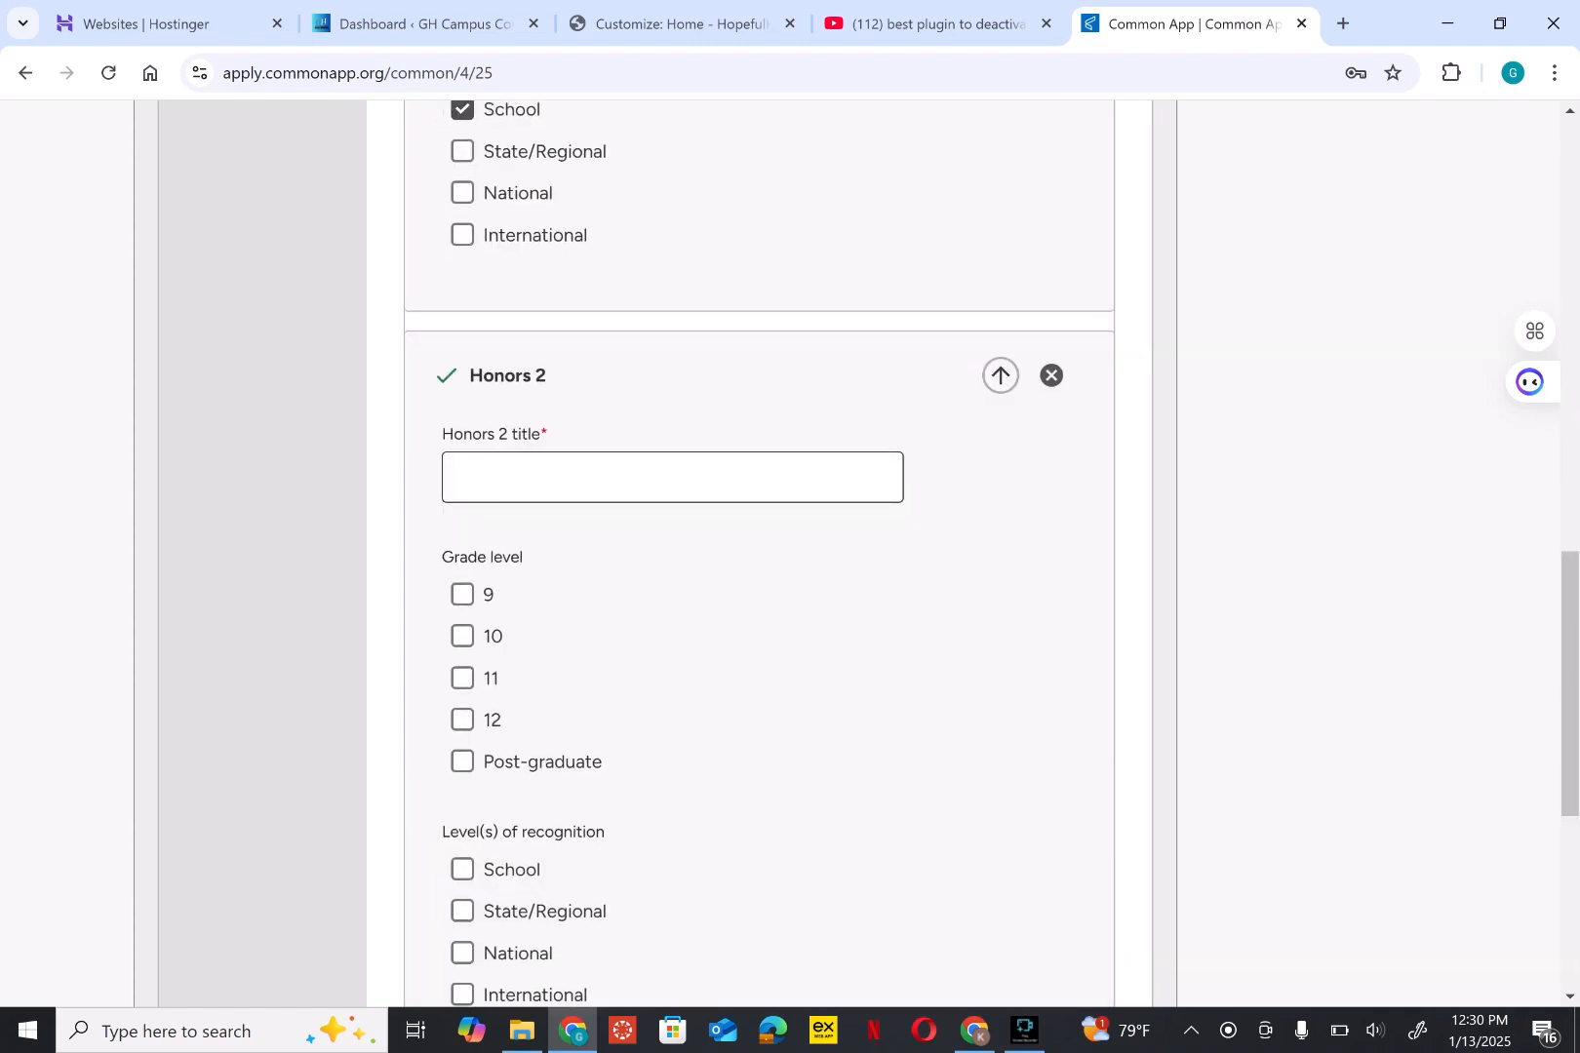
Step: Title Honors 2 "Best Participant, SciTech Innovation Awards"
left_click(672, 478)
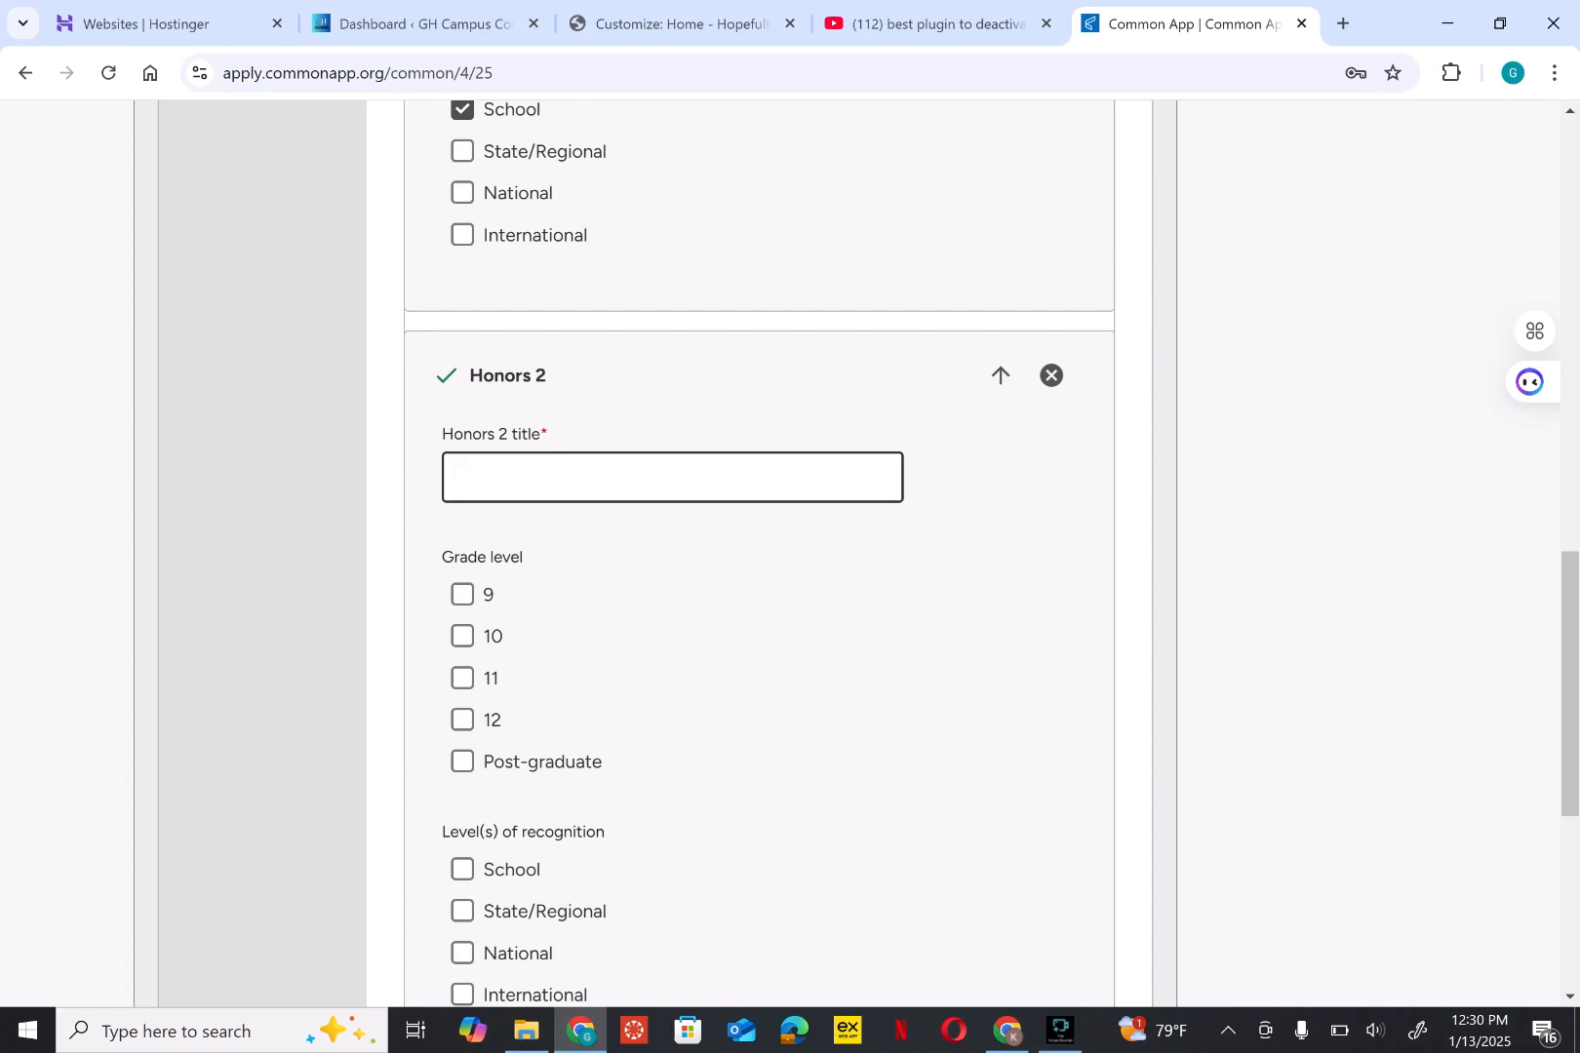
type("N")
key("BackSpace")
type("B")
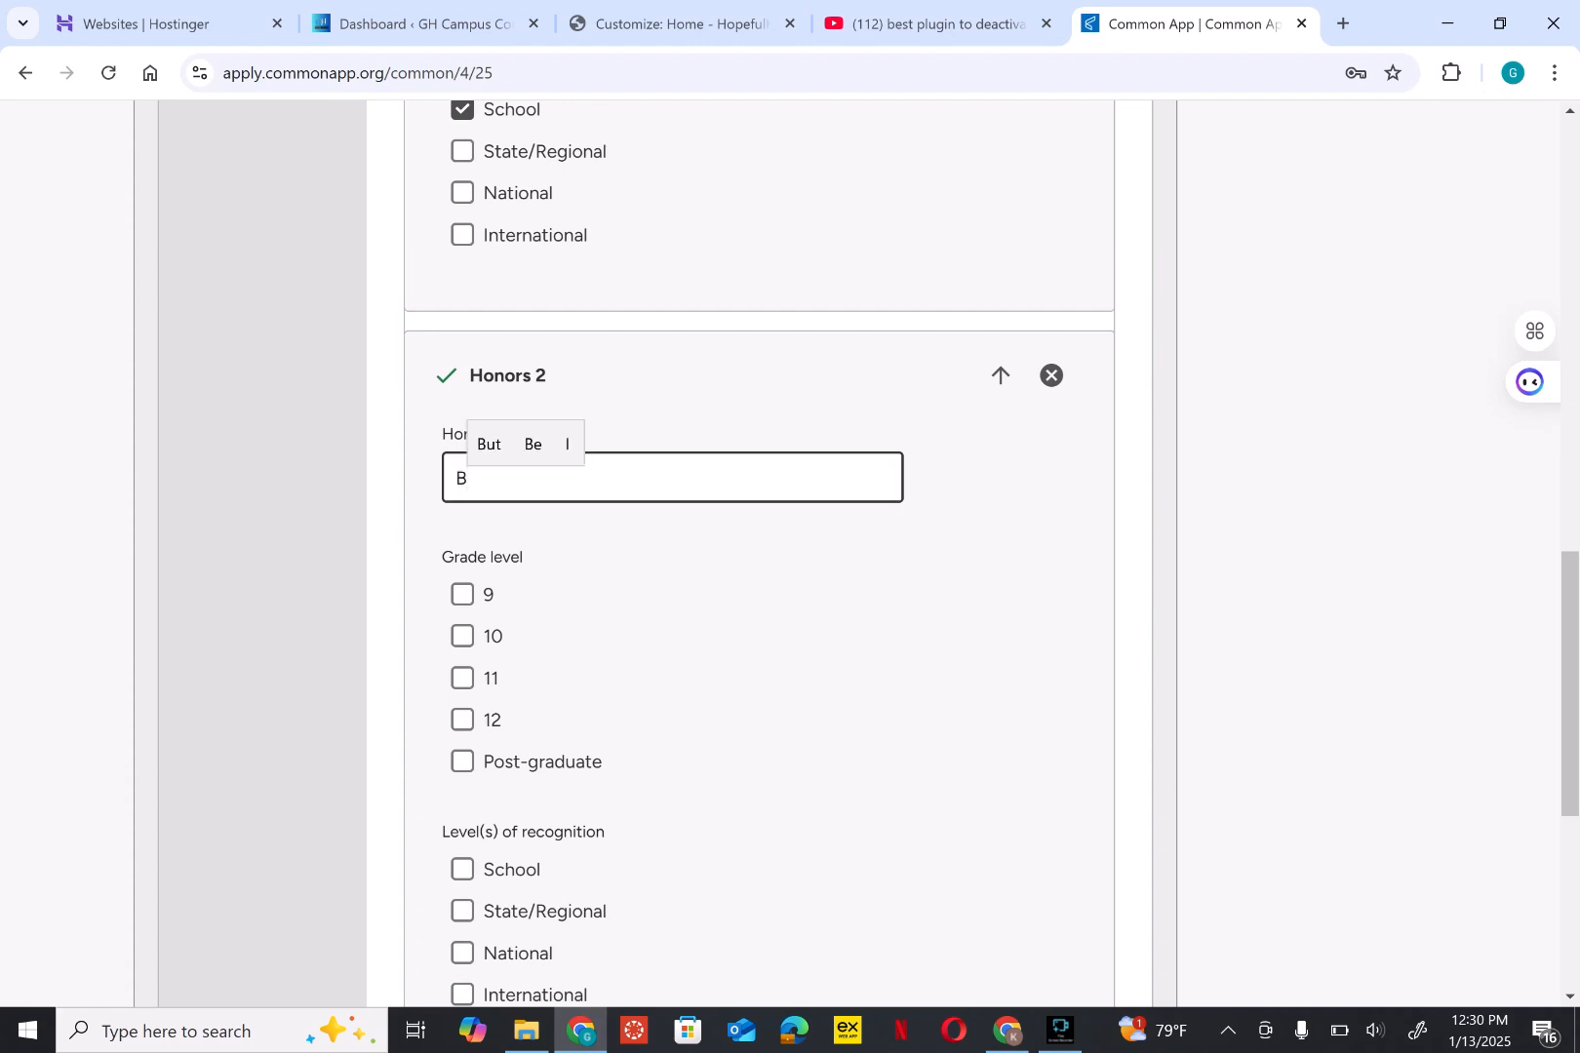
type("est ")
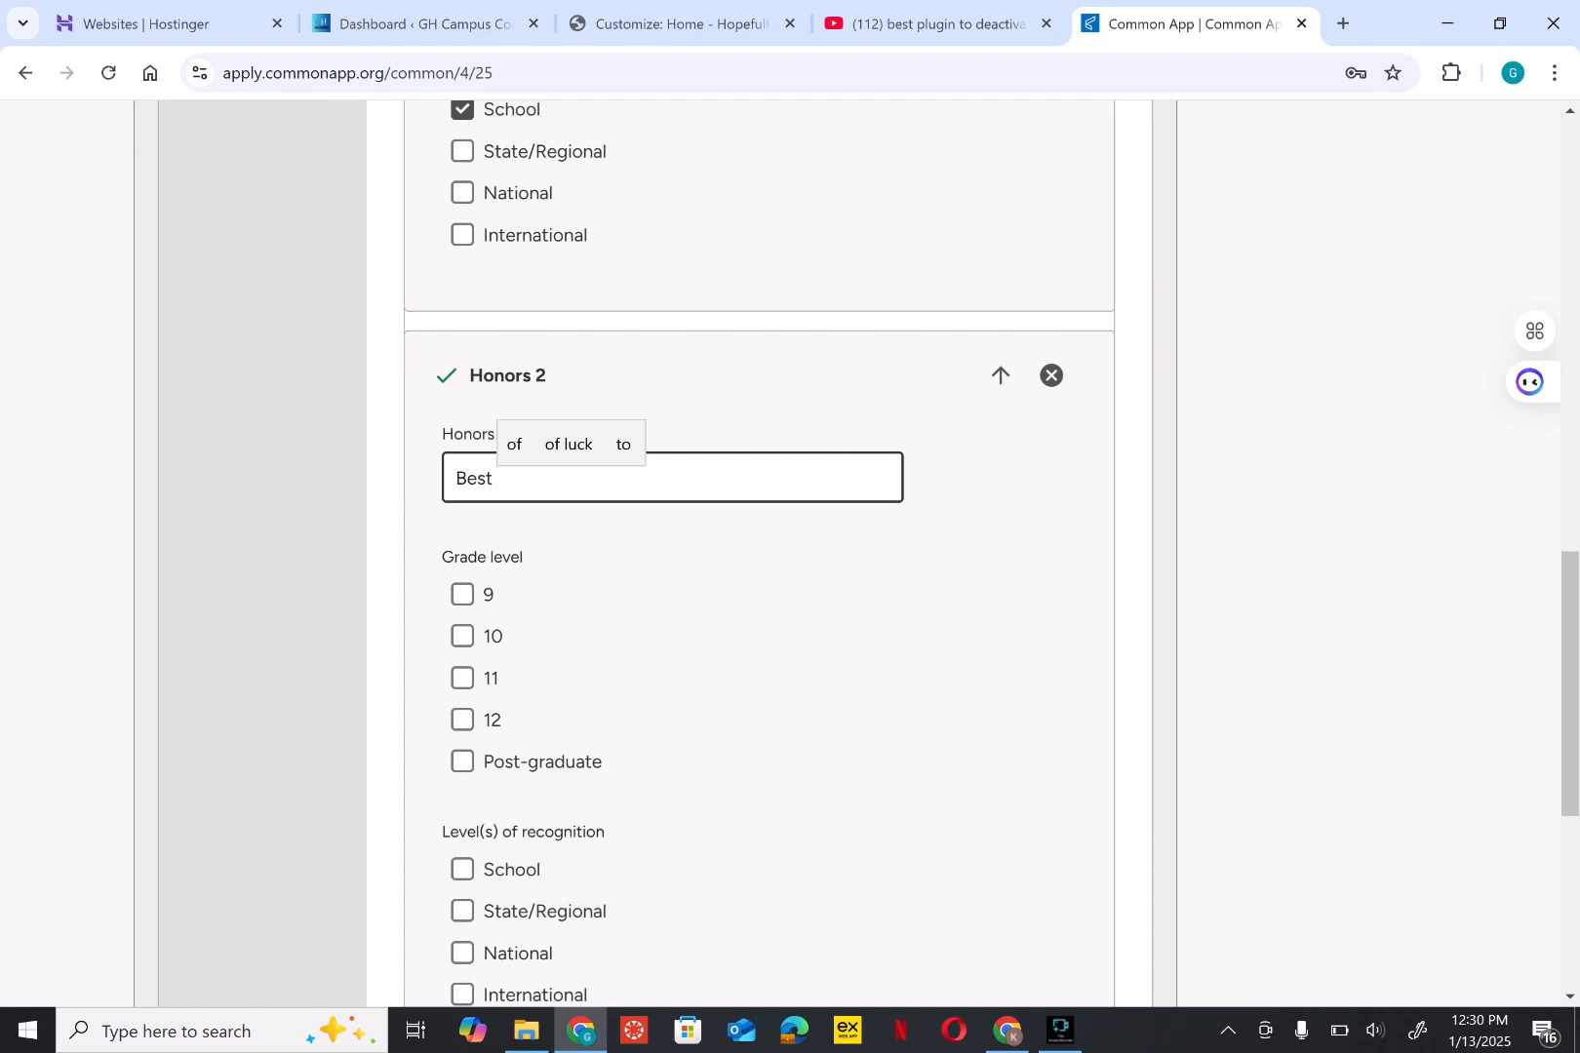
type("Partici")
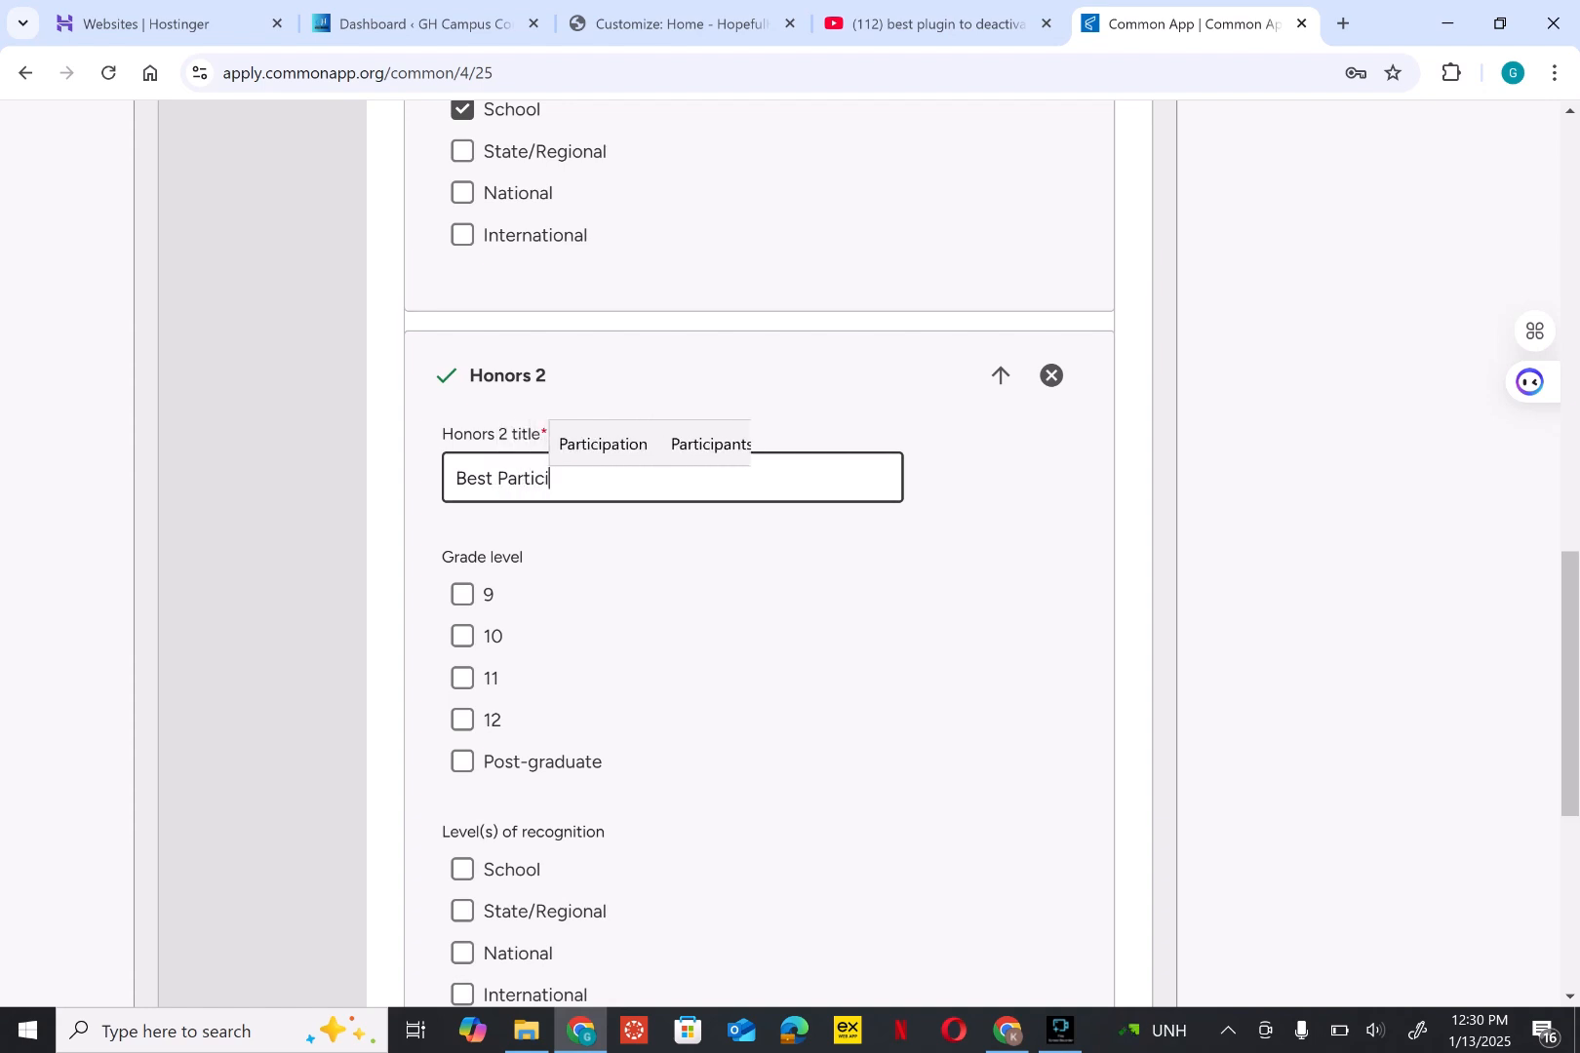
type("pa")
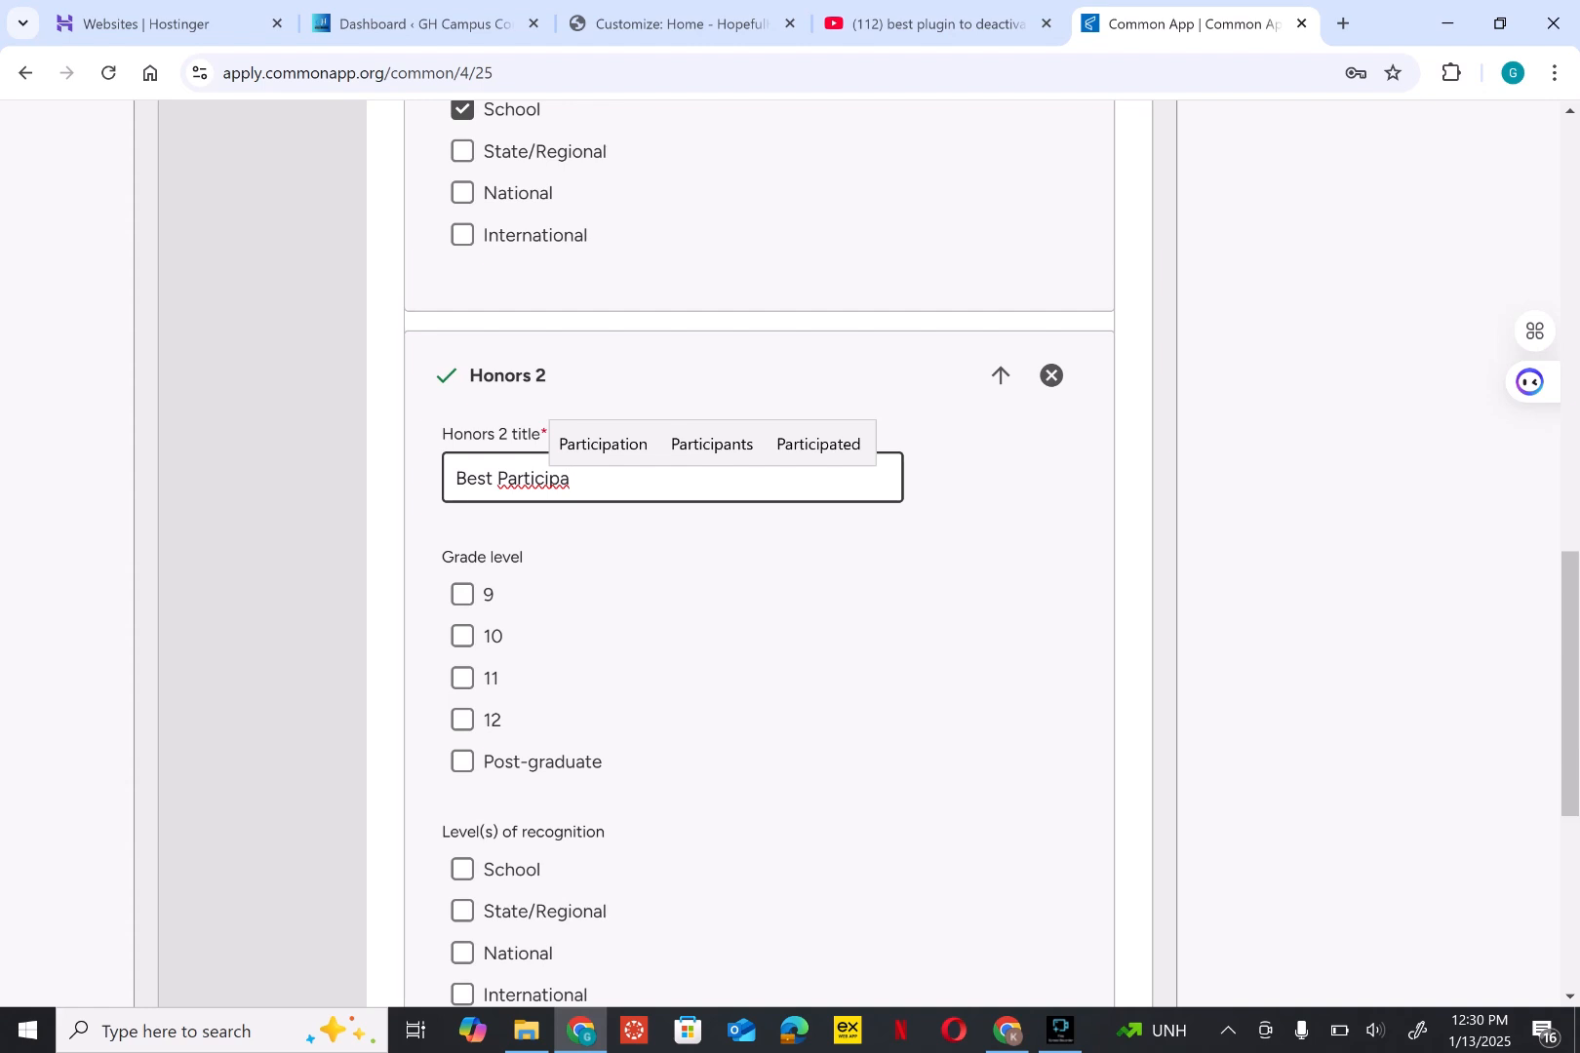
type("nt ")
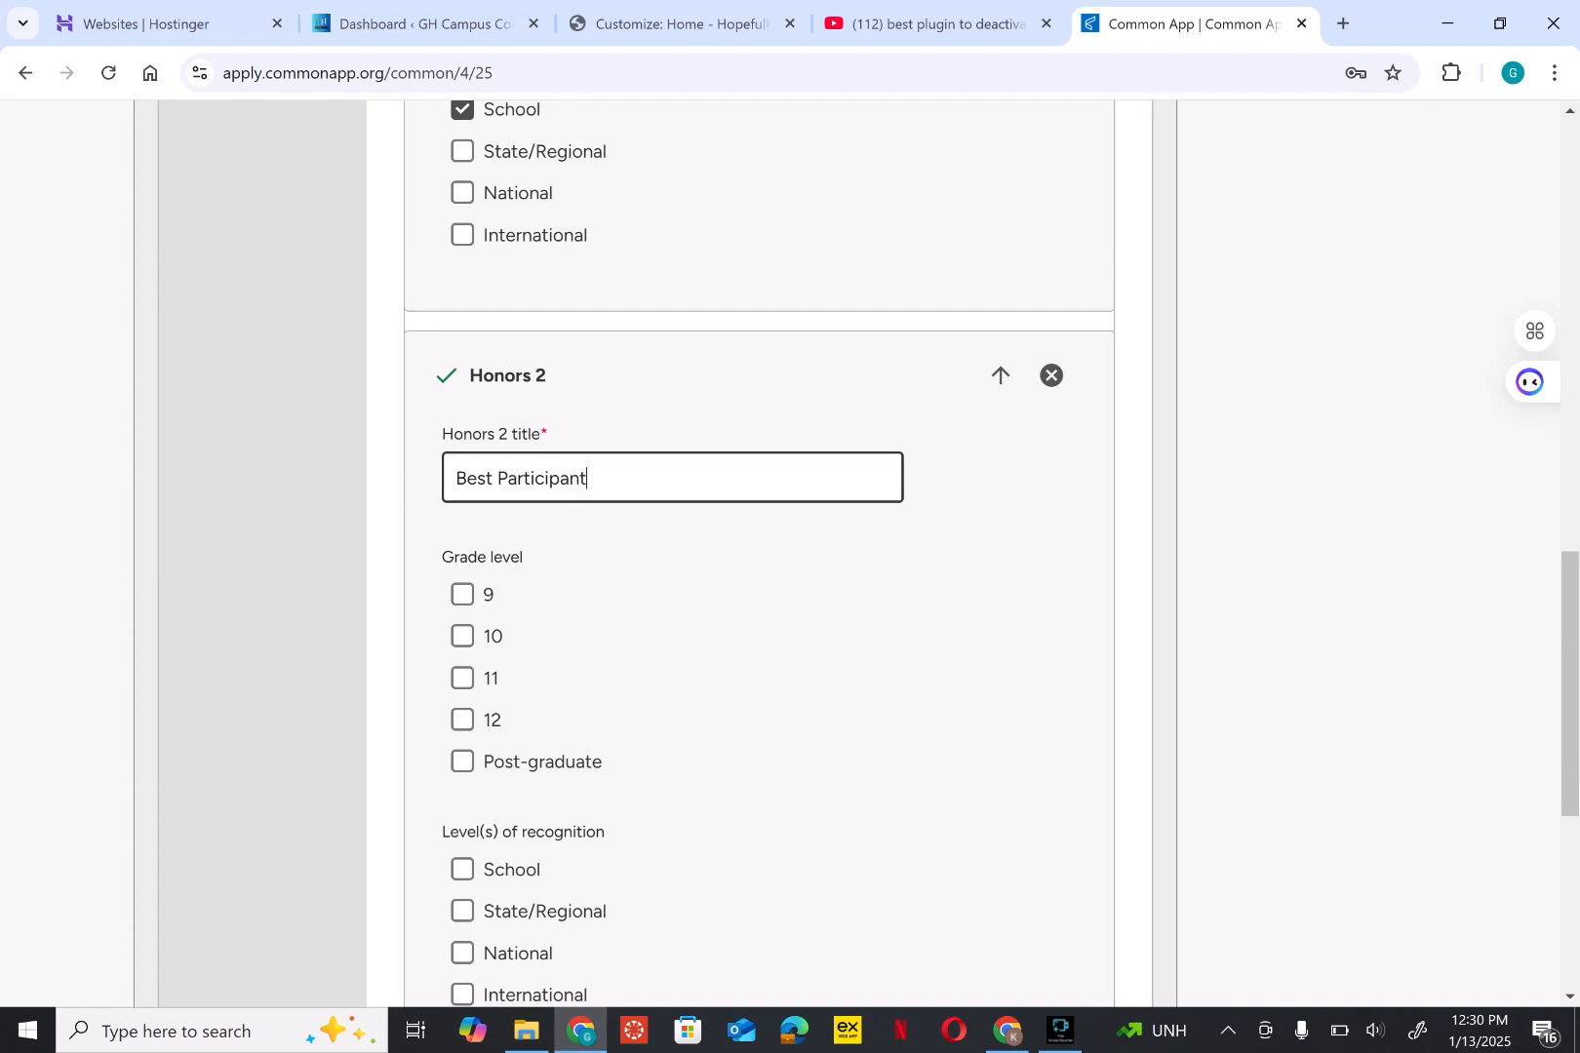
type(",")
type("Sci")
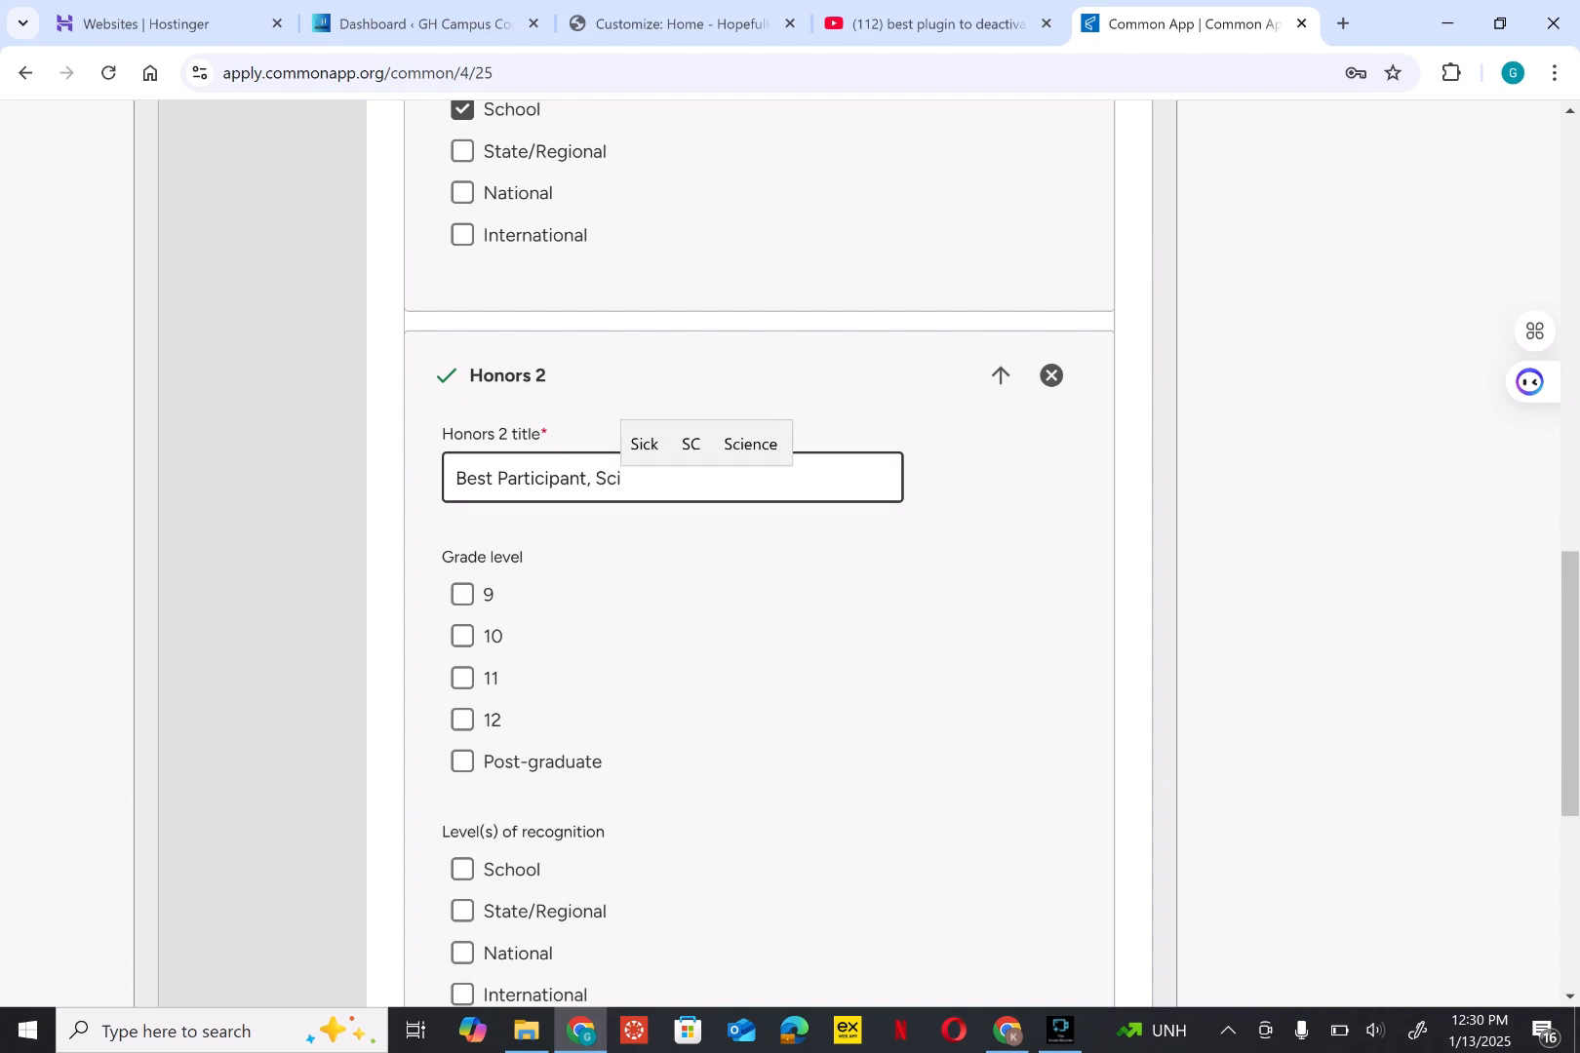
type("Tech ")
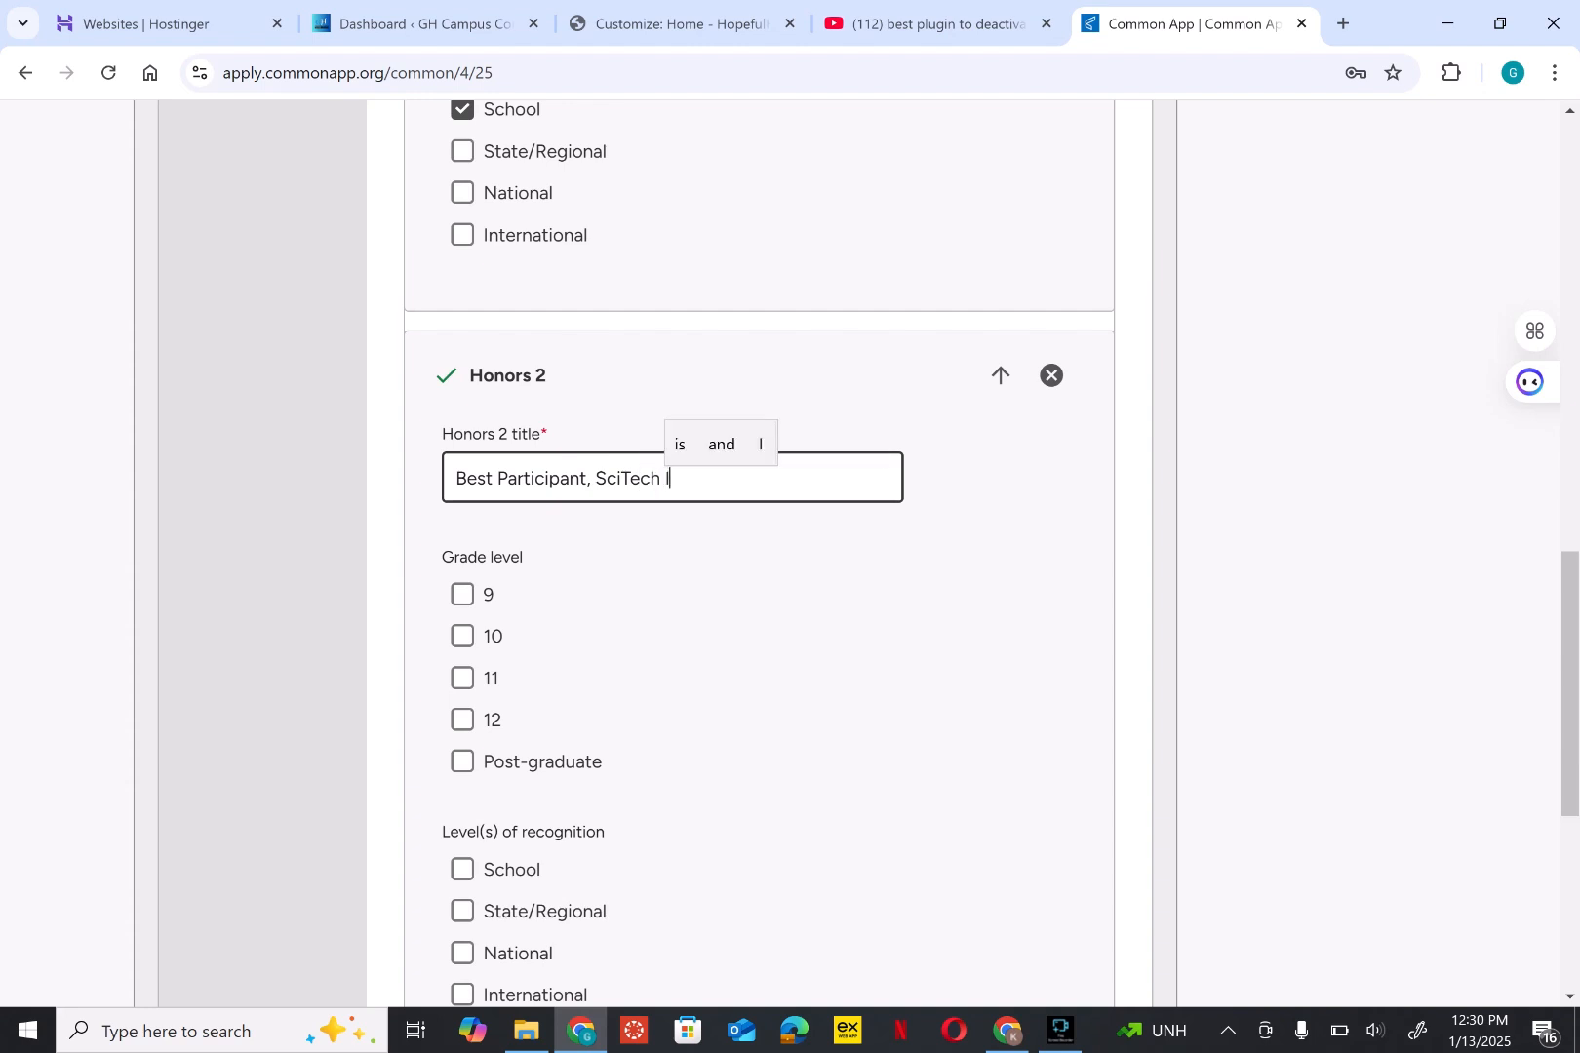
type("Innovation ")
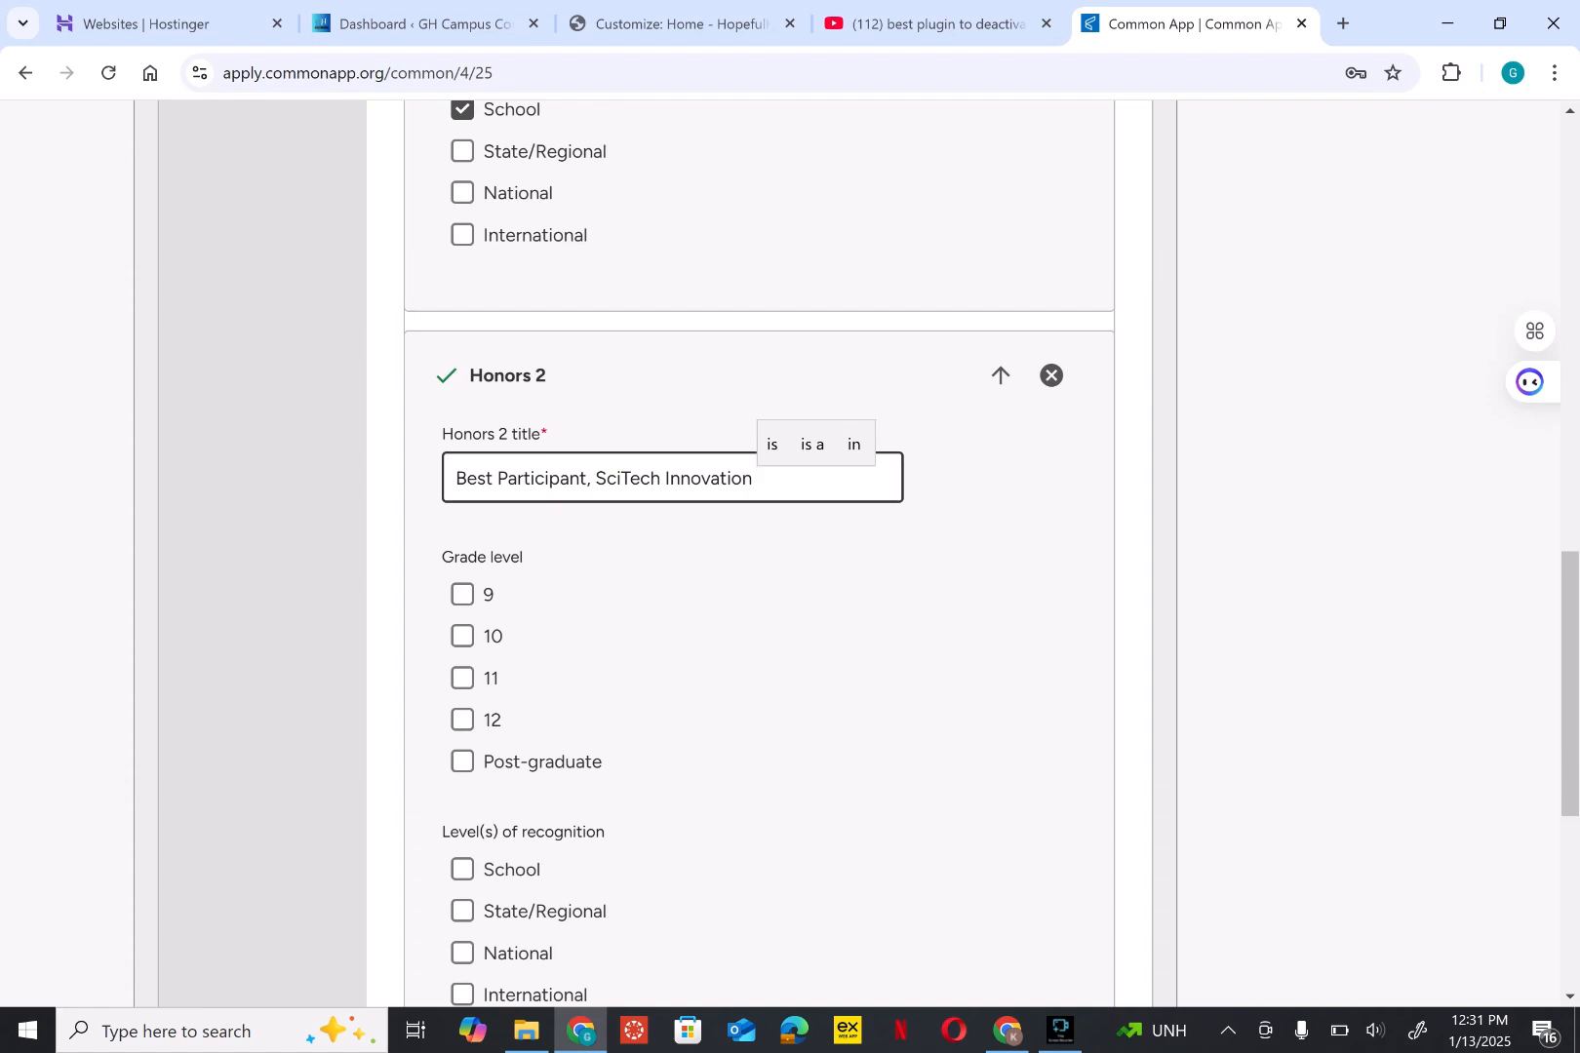
type("Awards")
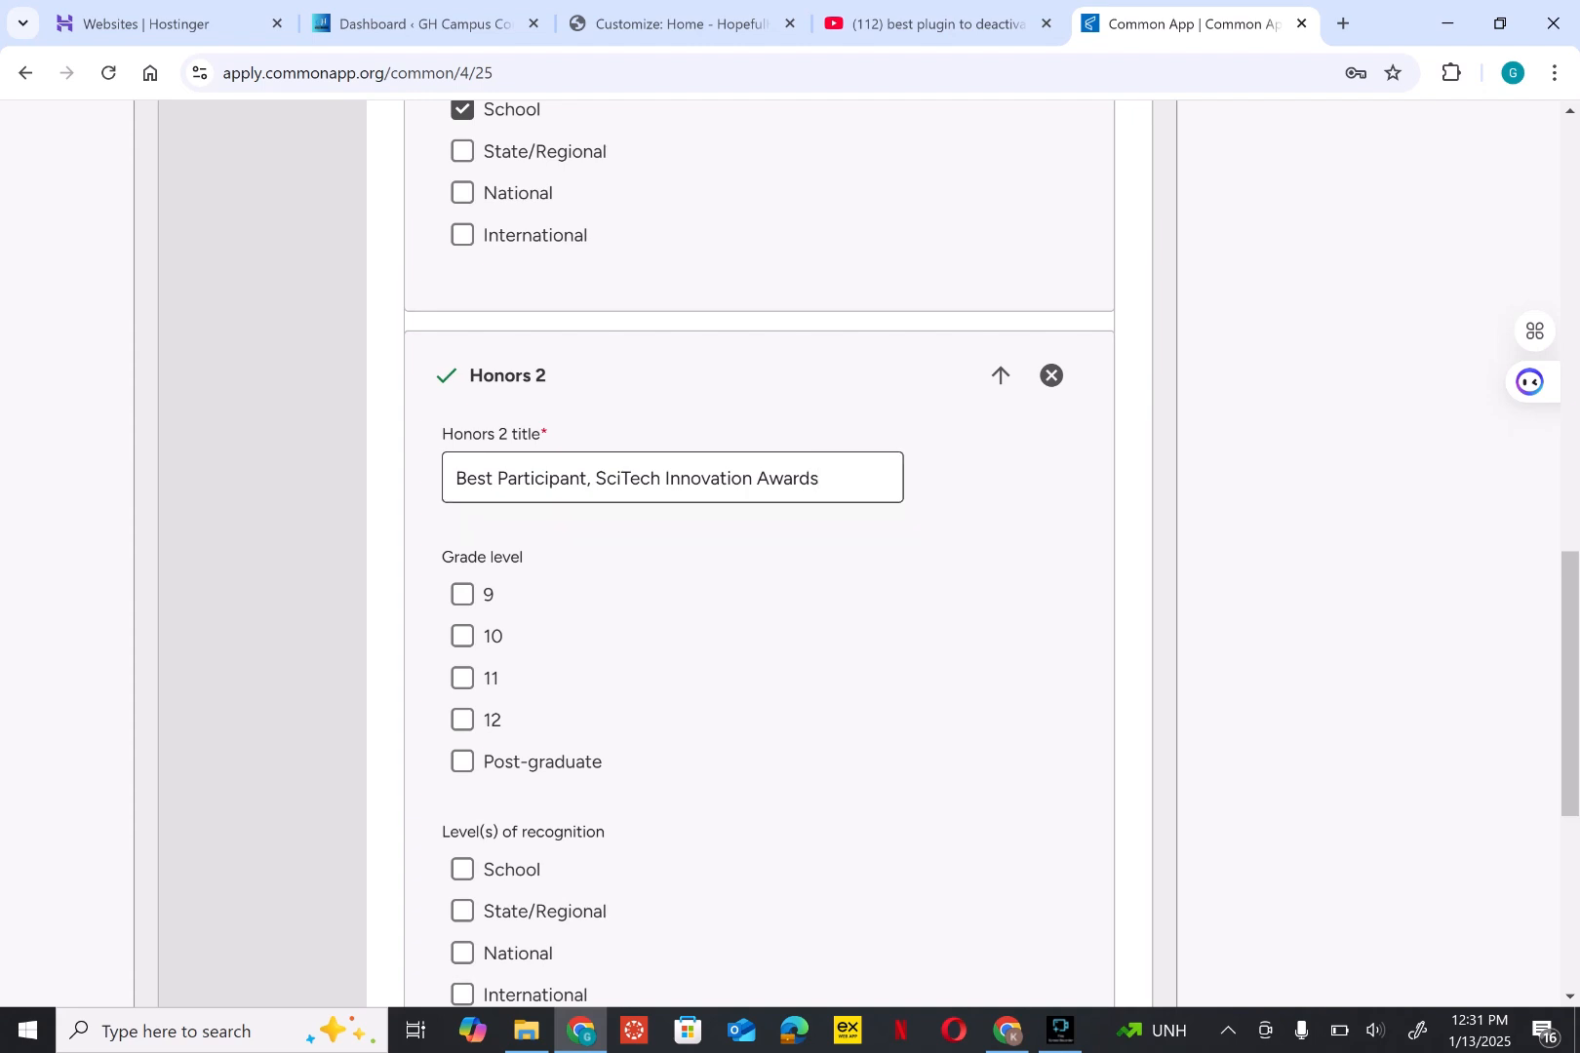
Step: Set the Honors 2 grade level to Post-graduate and its level of recognition to State/Regional only
left_click(463, 761)
left_click(463, 870)
scroll(462, 870, "down", 1)
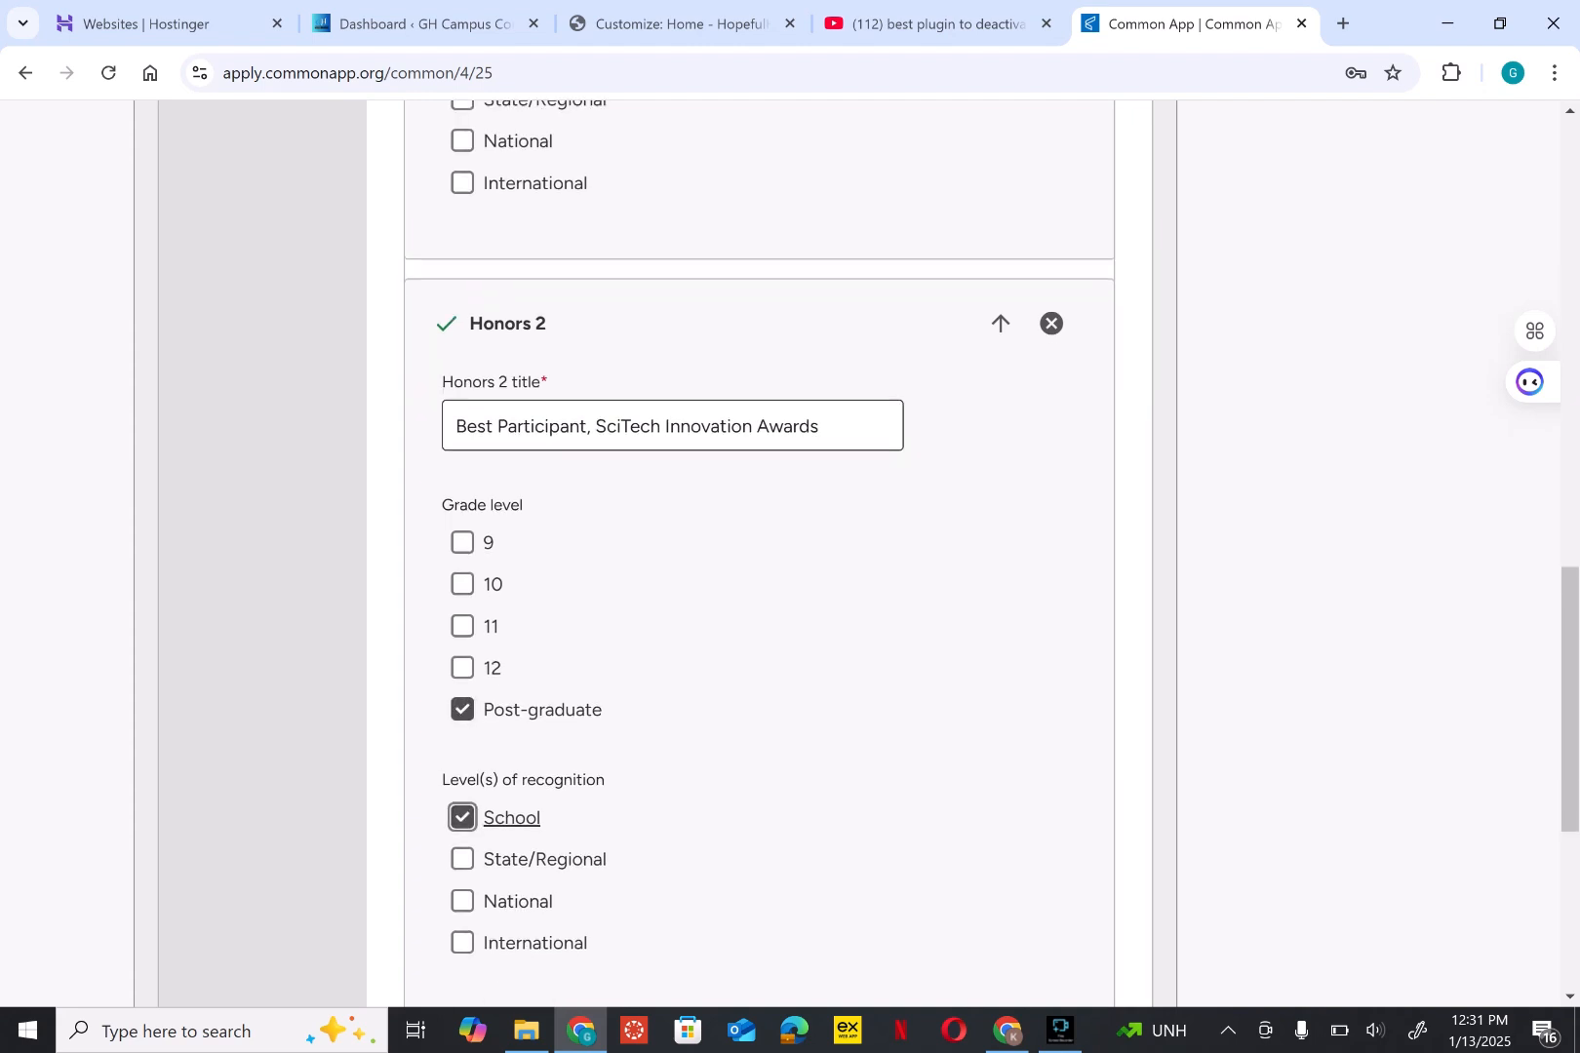
scroll(759, 546, "down", 2)
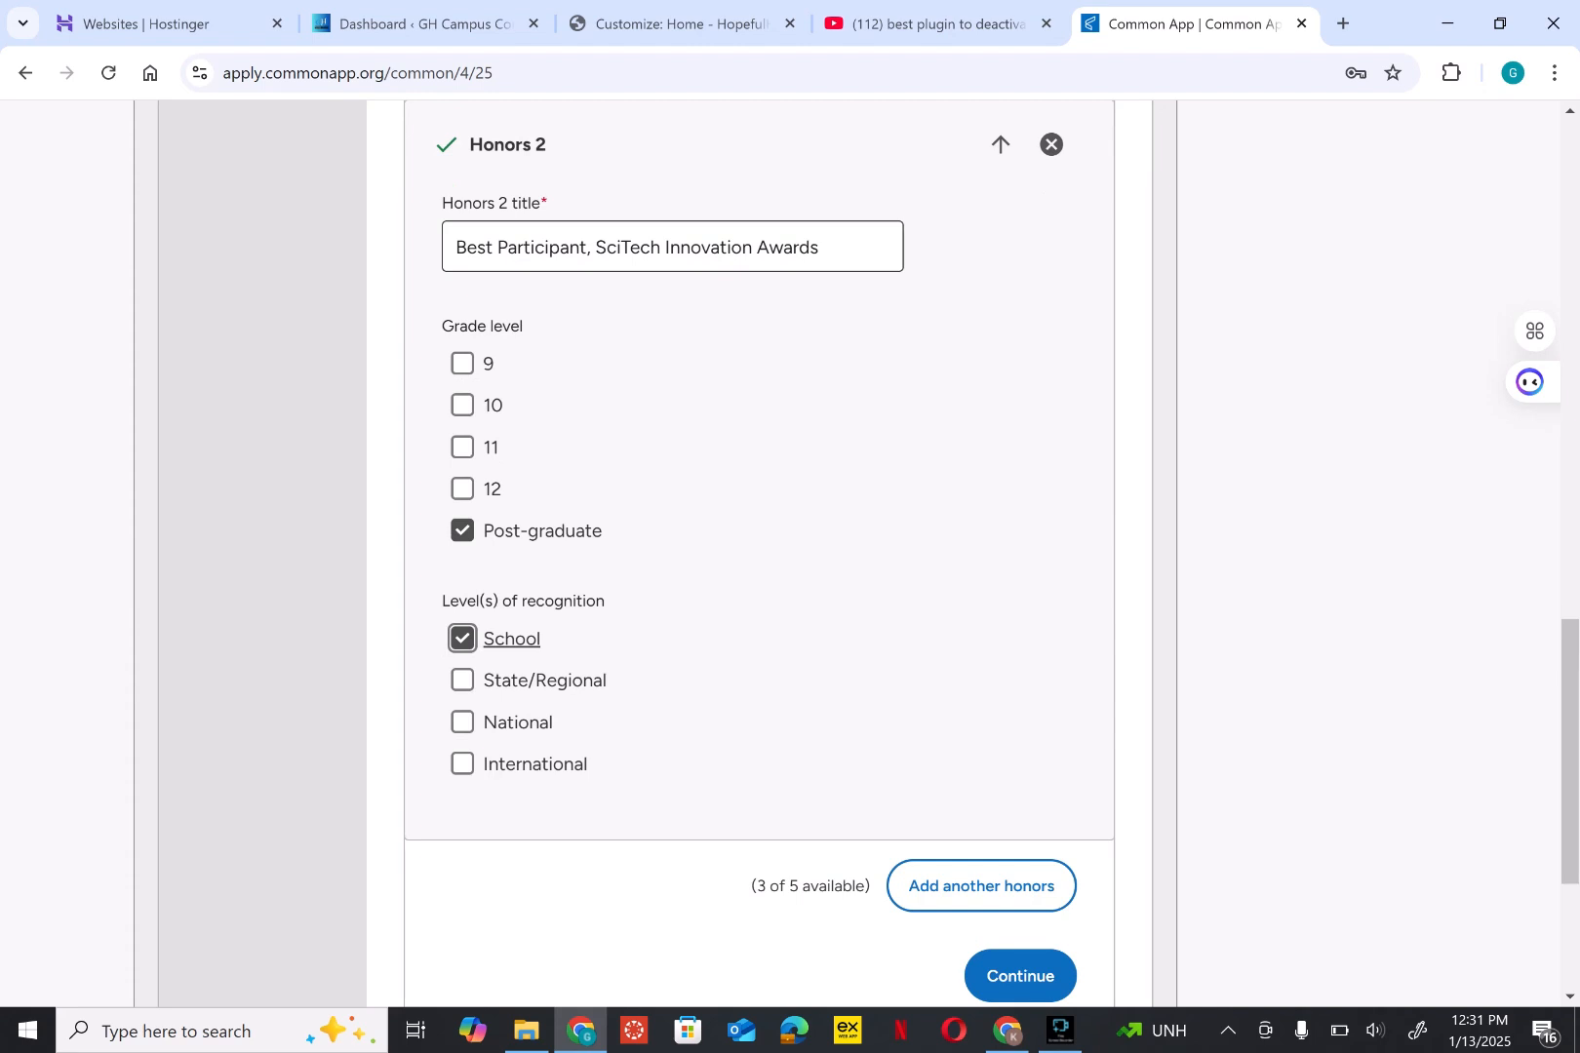
left_click(462, 638)
key("Tab")
key("space")
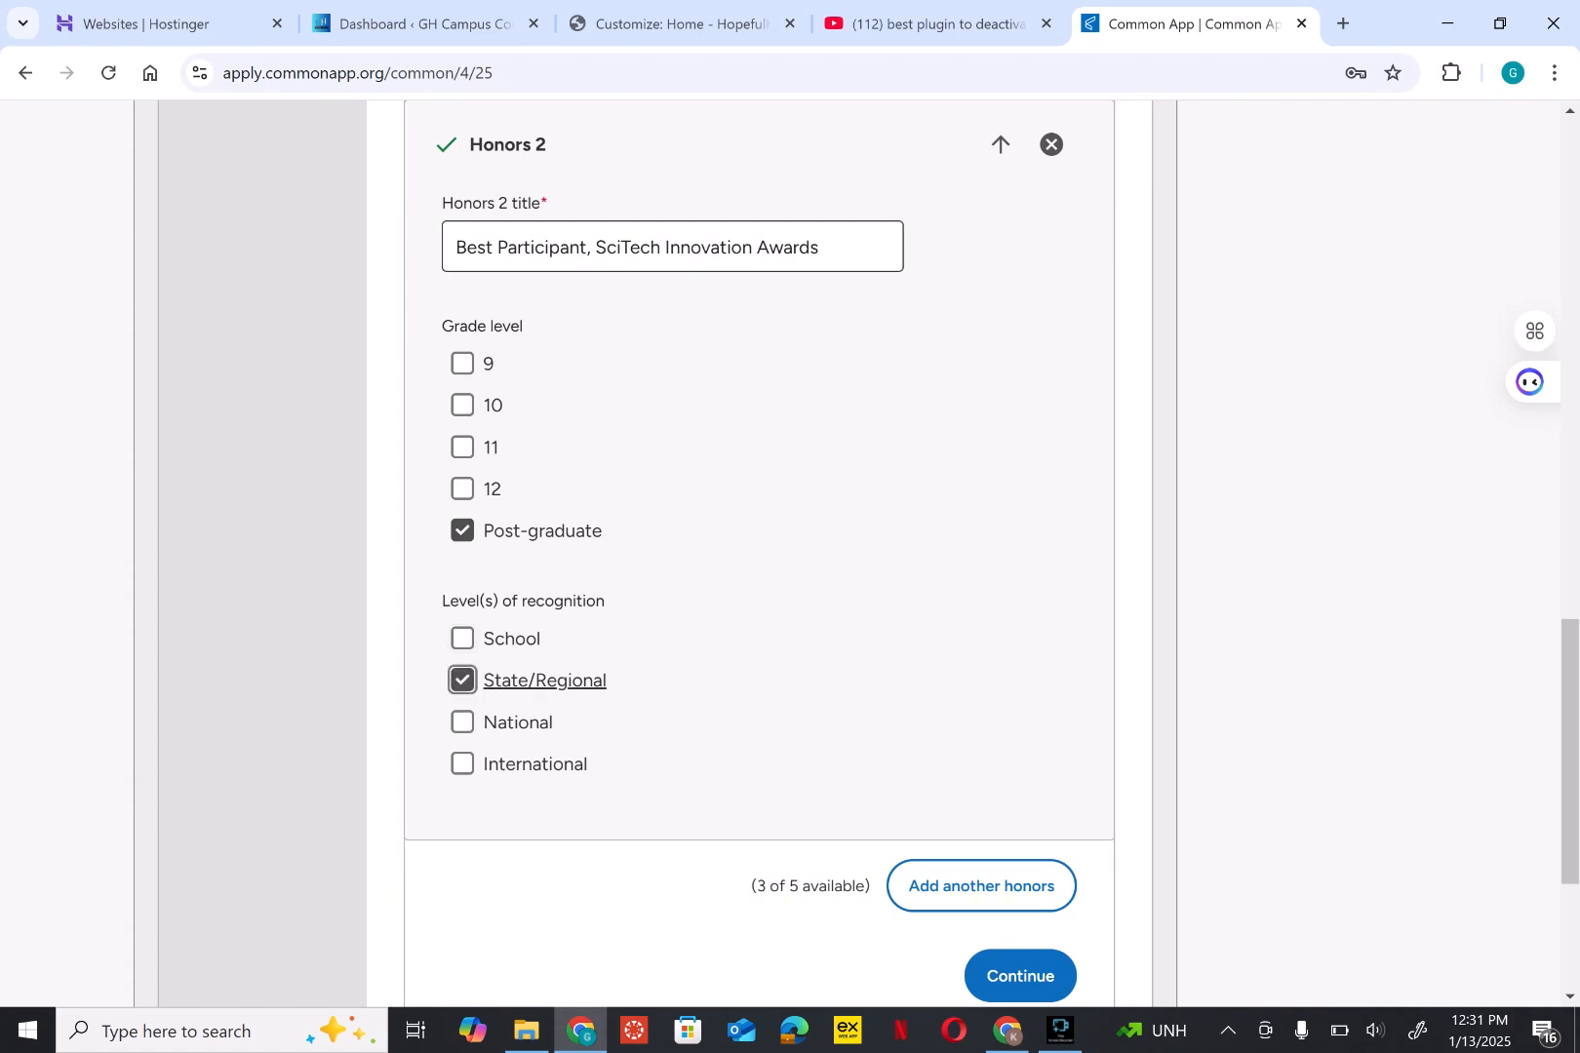
Step: In the Community-Based Organizations section, indicate that 1 organization gave free assistance in the application process
scroll(759, 546, "down", 3)
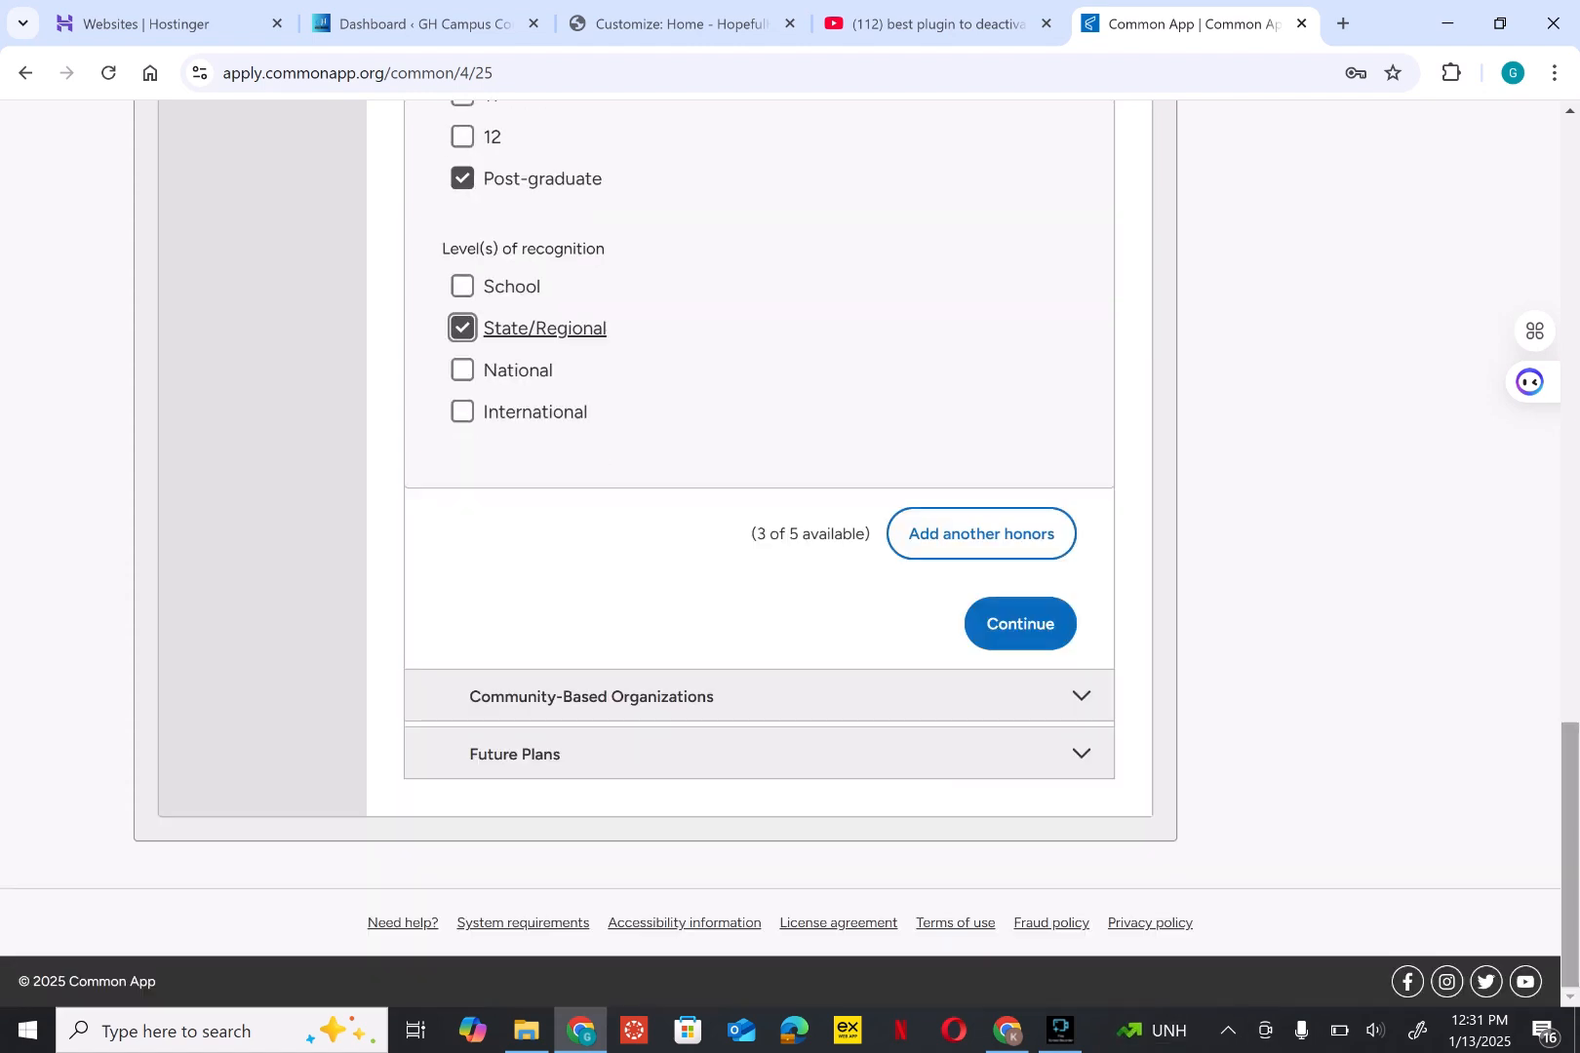
left_click(1081, 695)
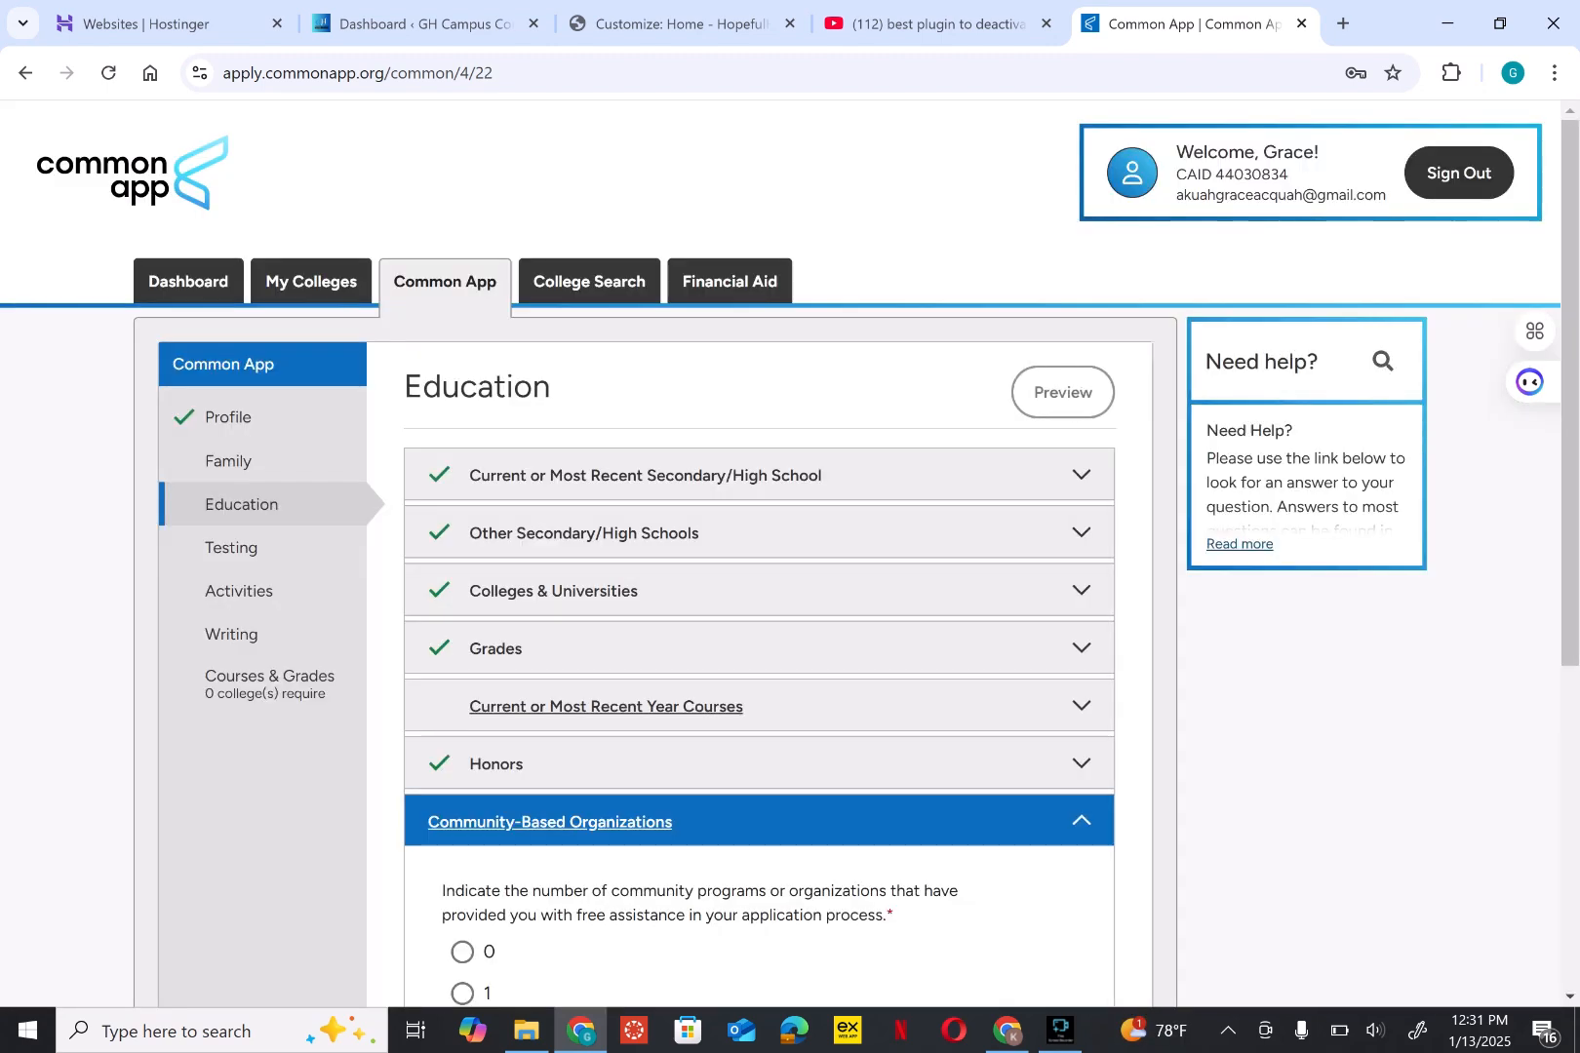
scroll(759, 553, "down", 5)
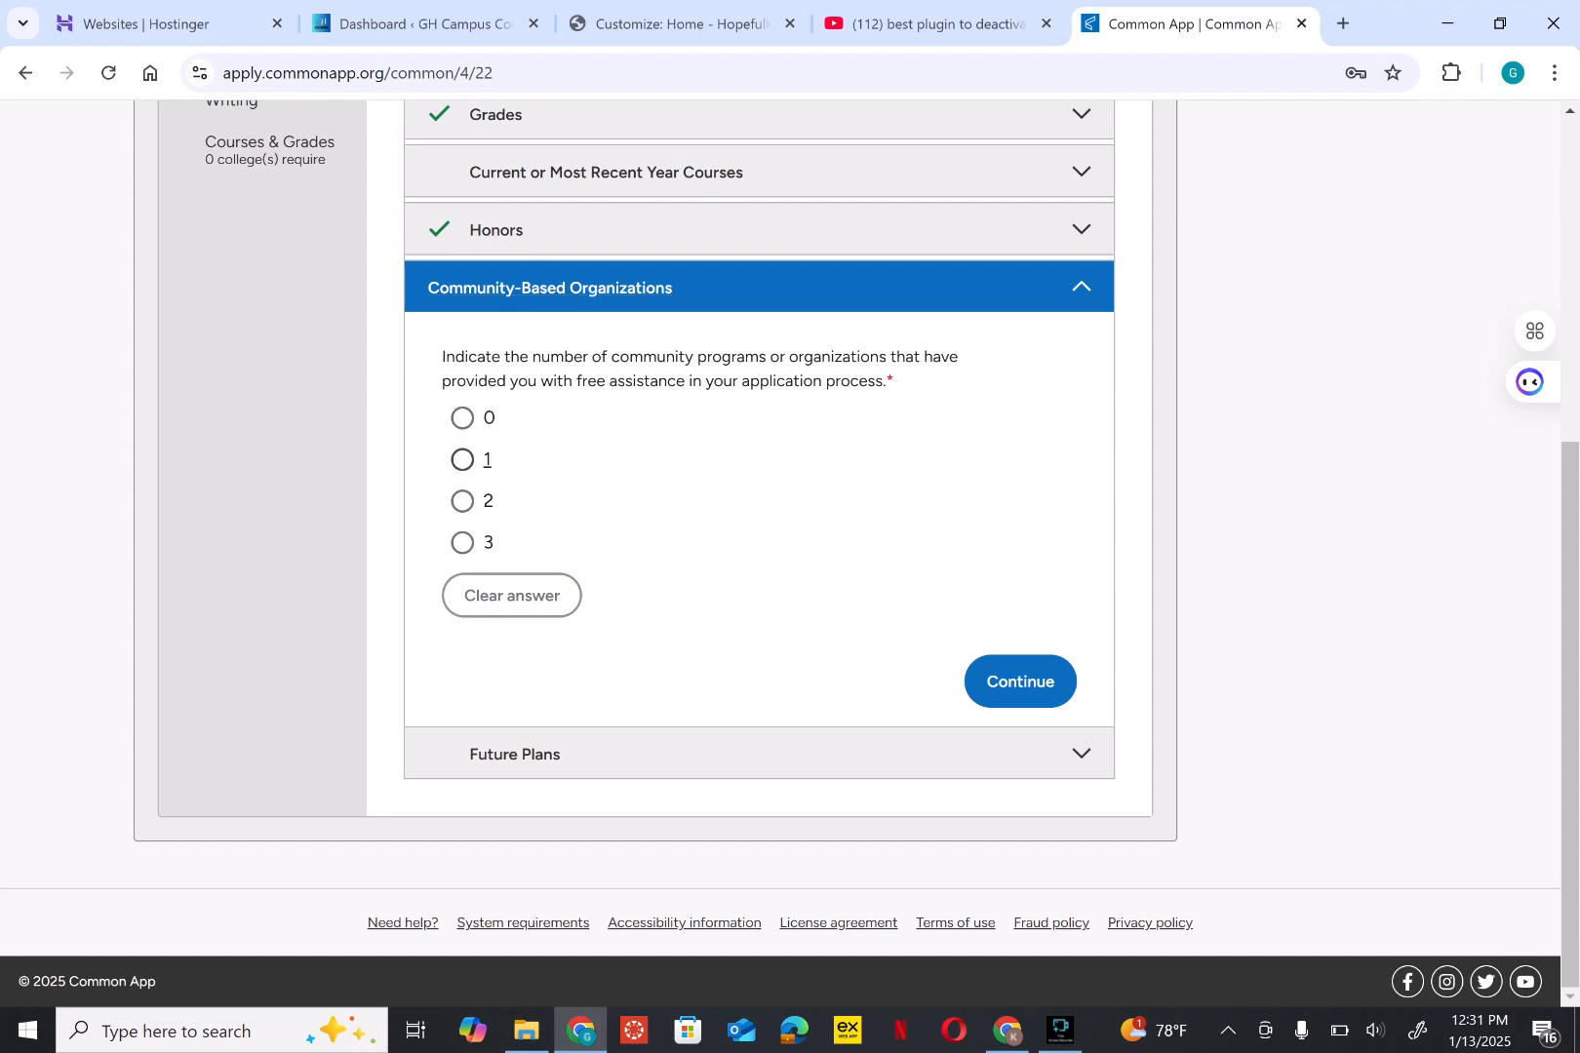
left_click(462, 459)
scroll(759, 546, "down", 2)
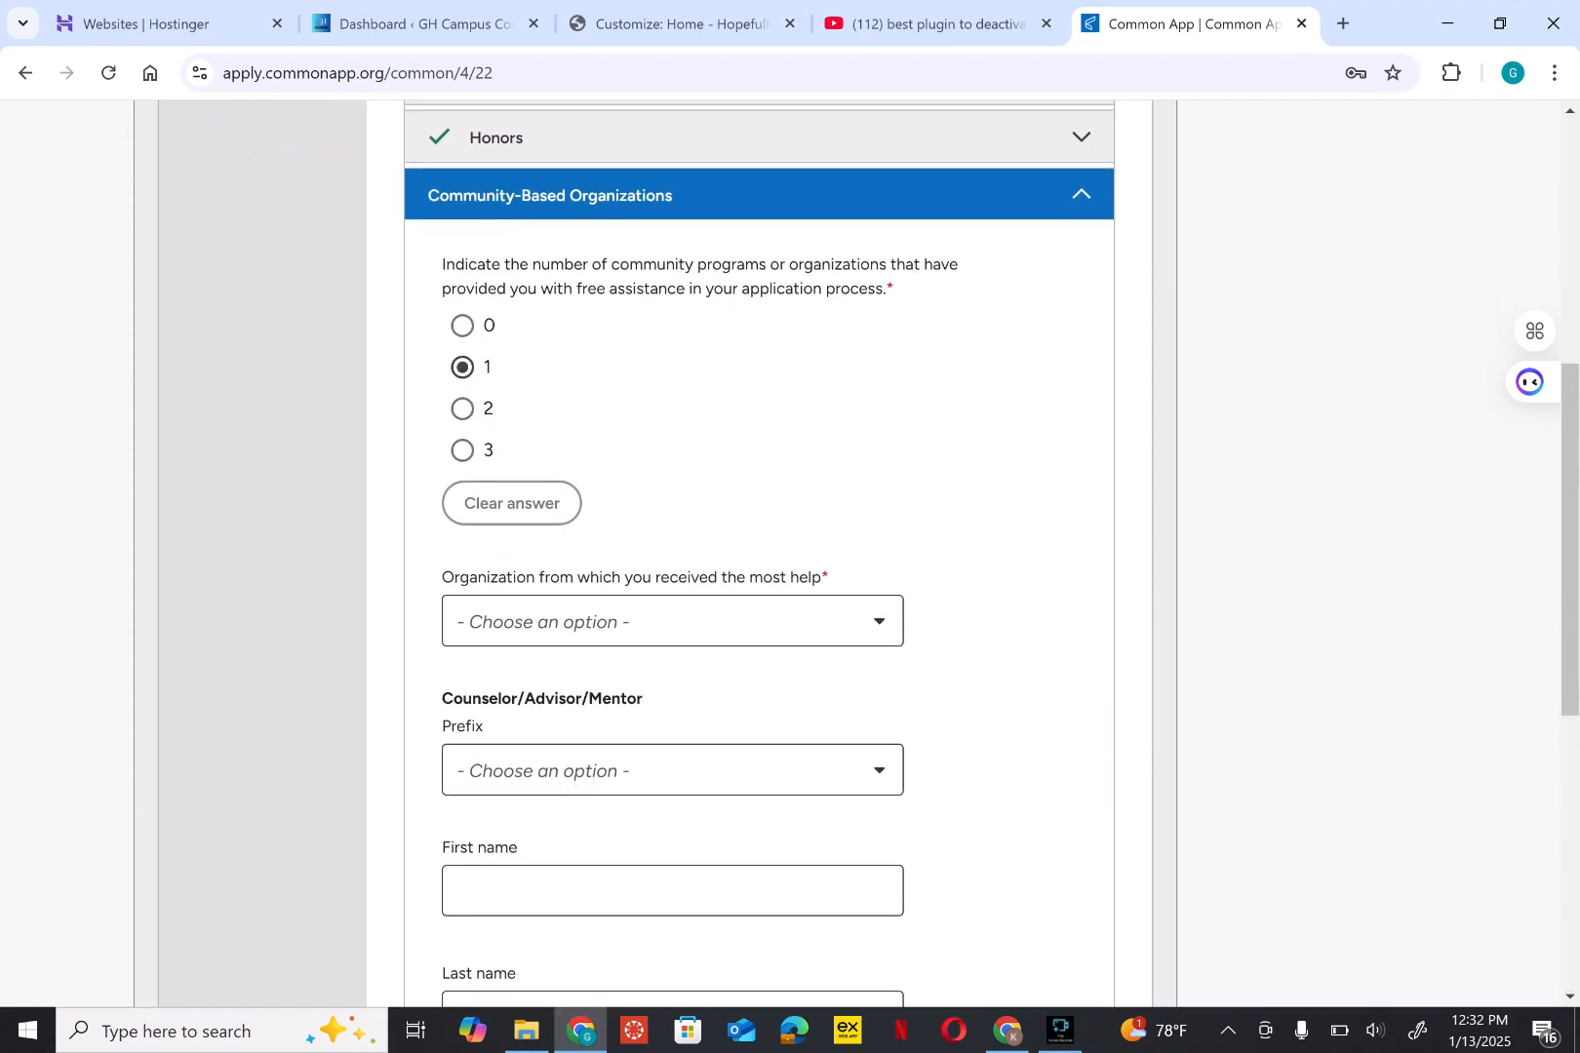
Step: Examine the counselor contact fields and browse the list of organizations offered for the one that gave the most help
scroll(758, 546, "down", 2)
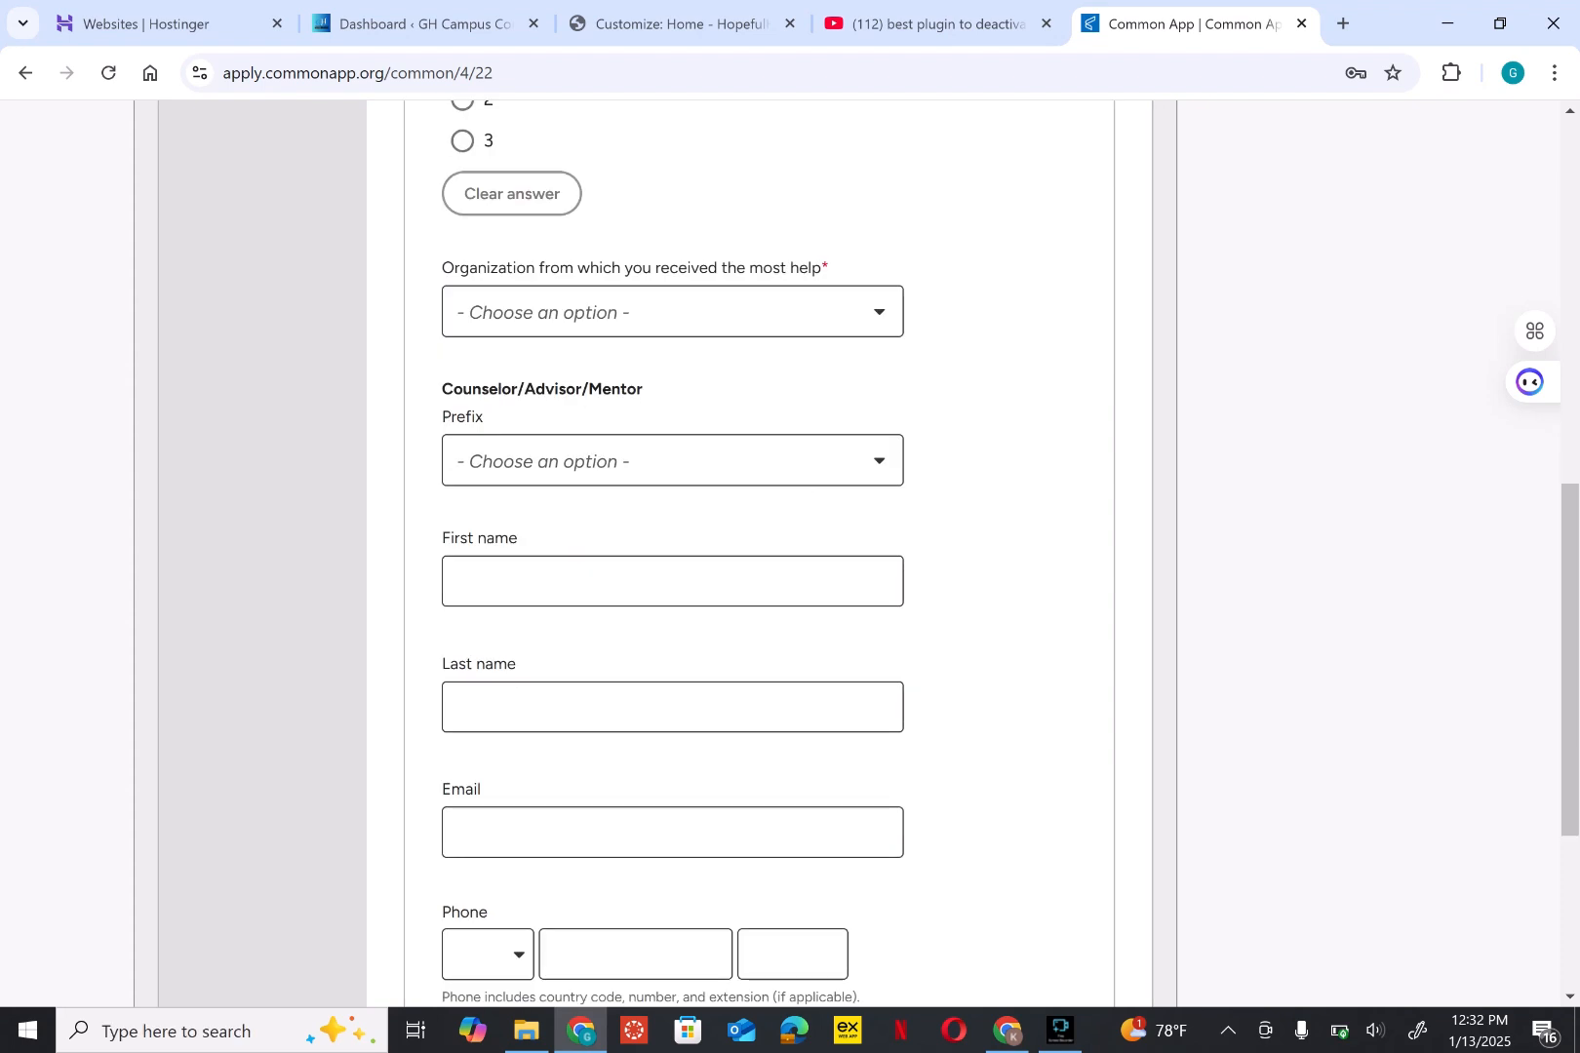
scroll(758, 546, "up", 3)
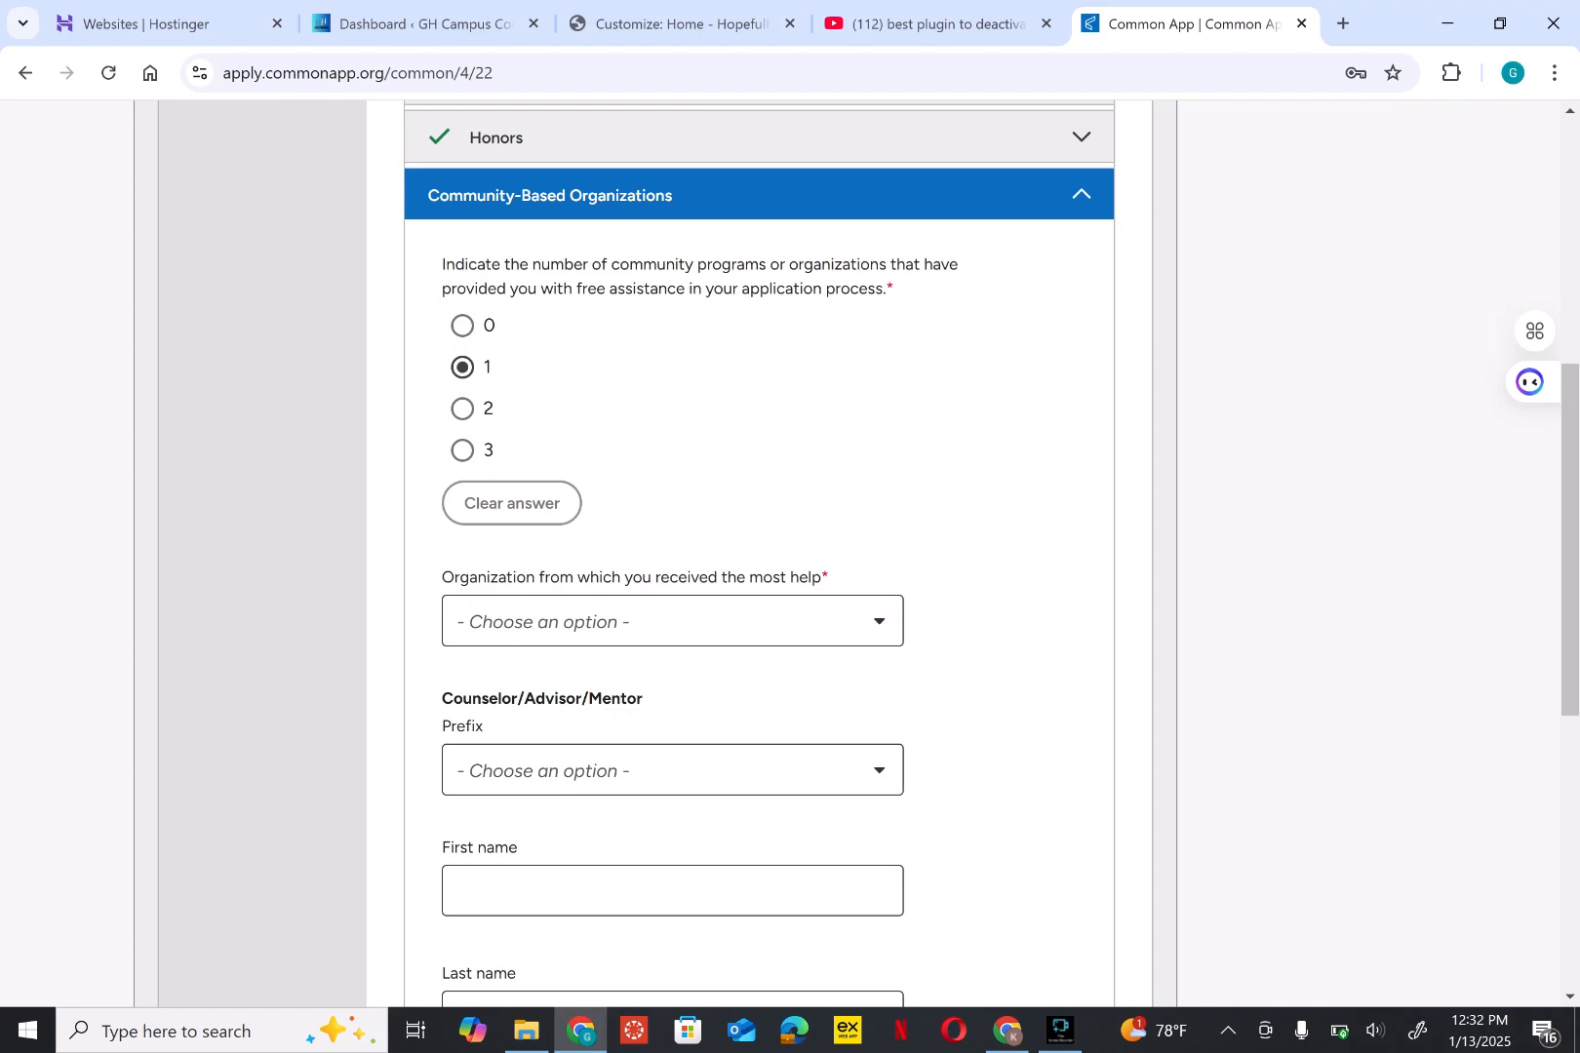
left_click(671, 621)
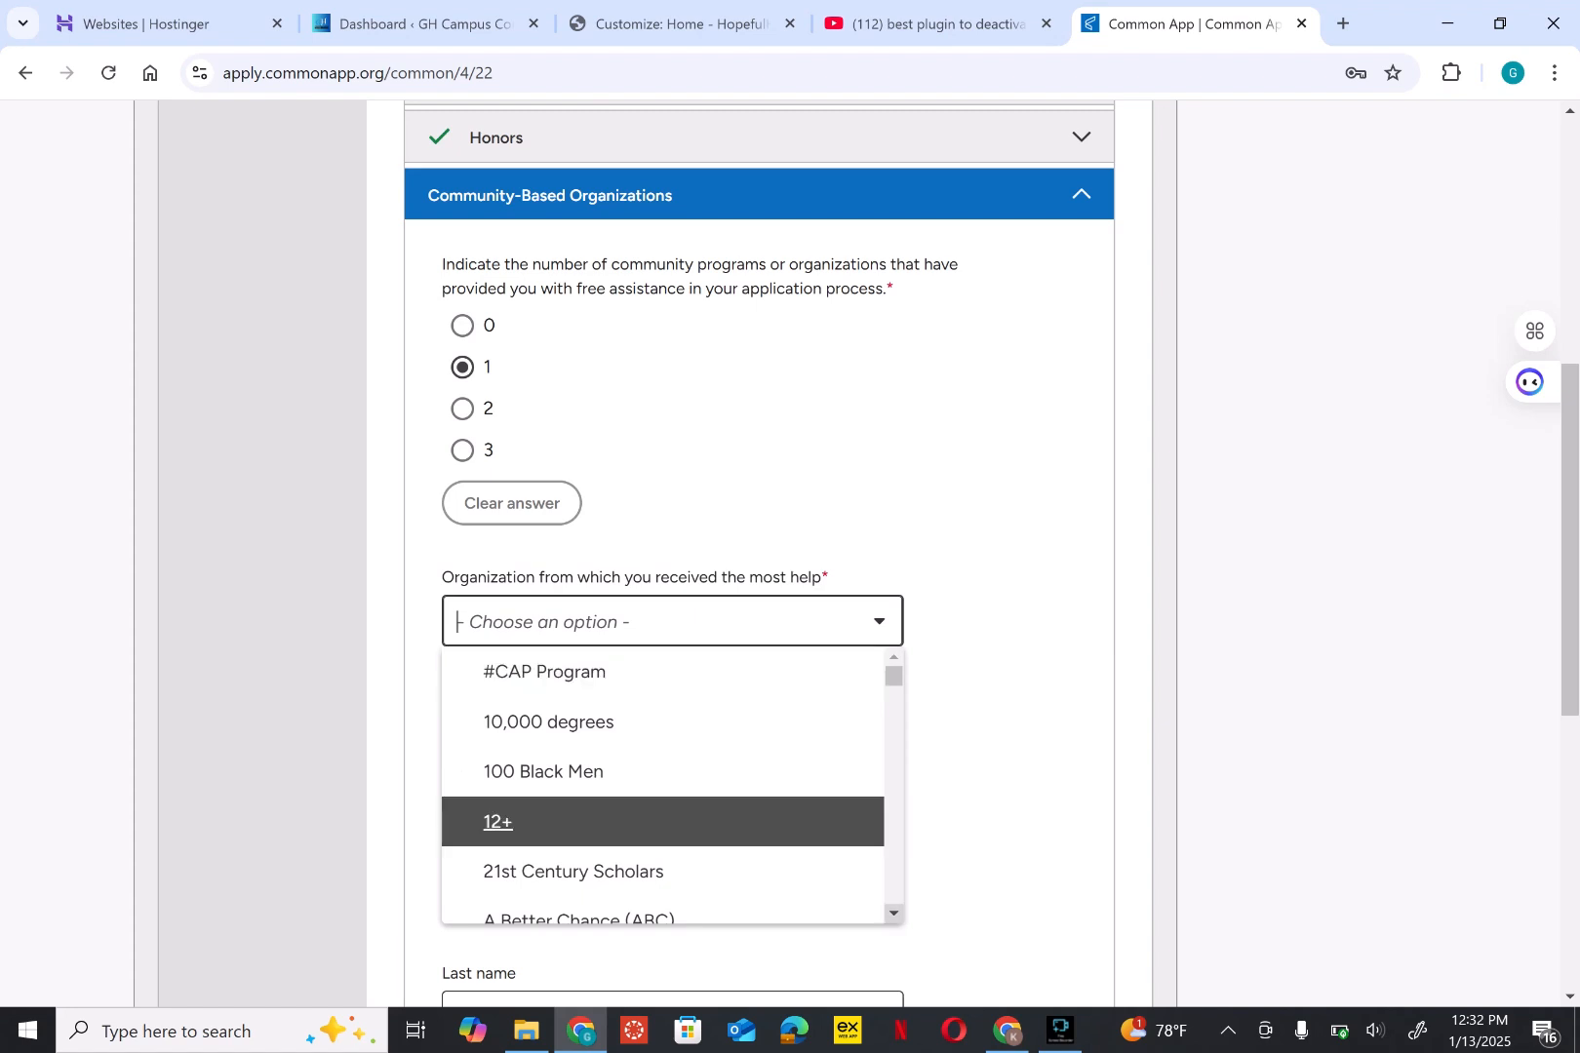
left_click(893, 914)
scroll(672, 785, "down", 13)
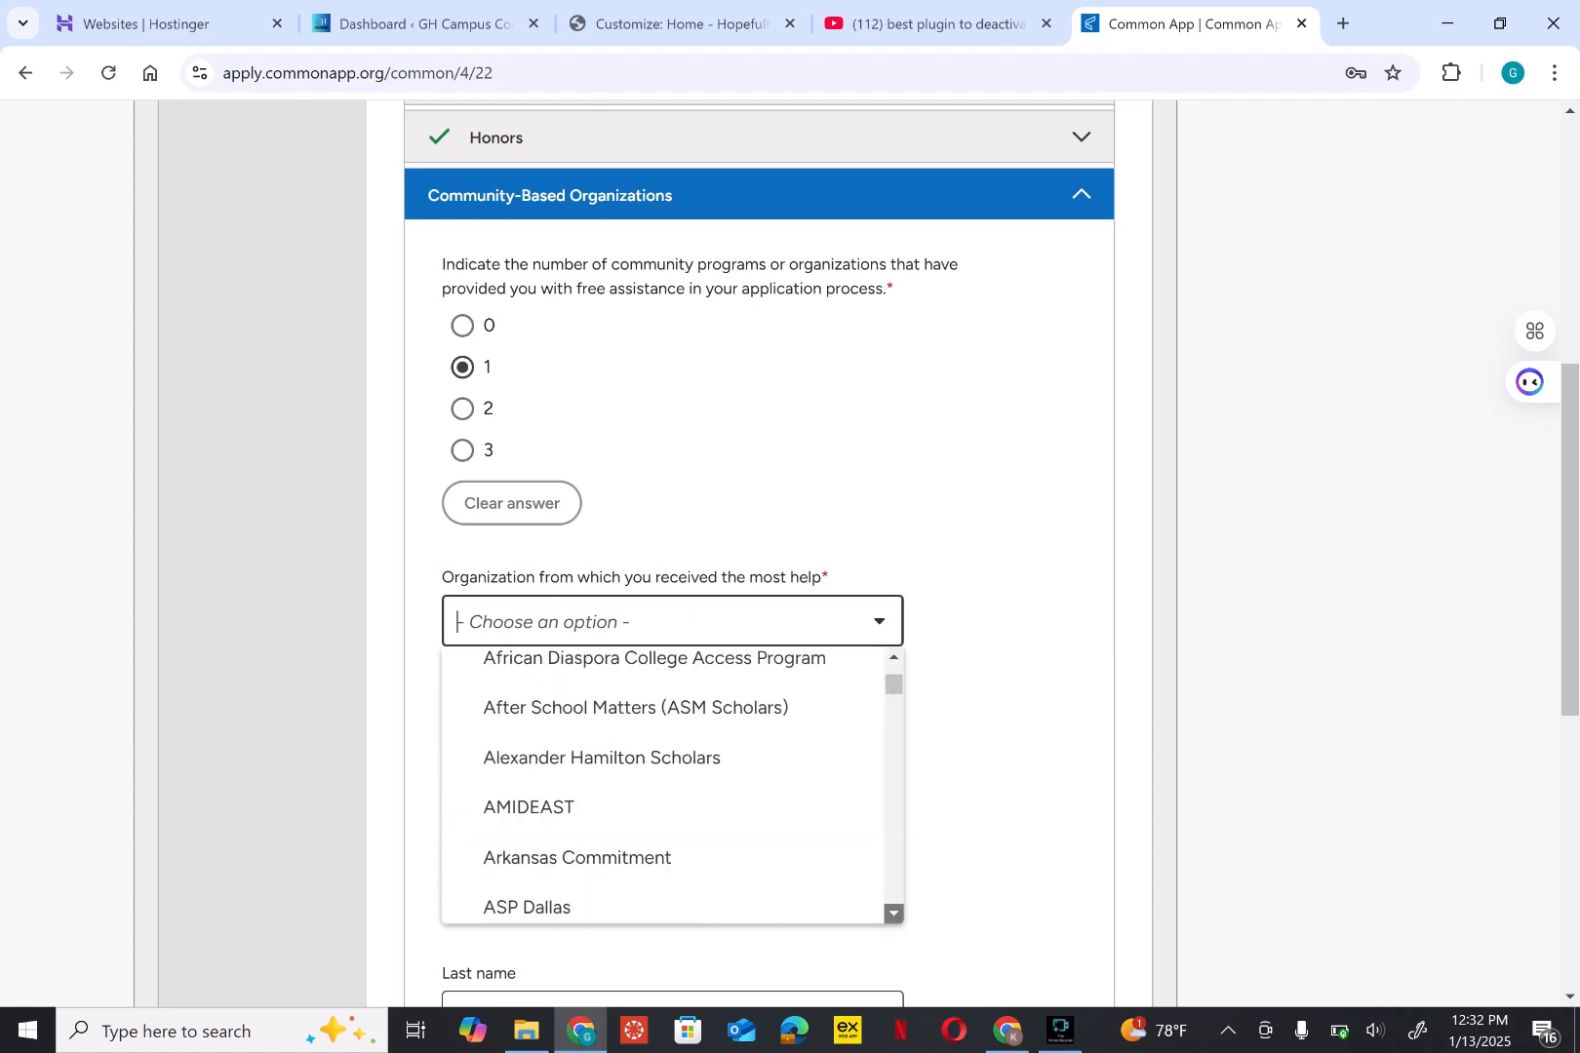
scroll(672, 784, "down", 20)
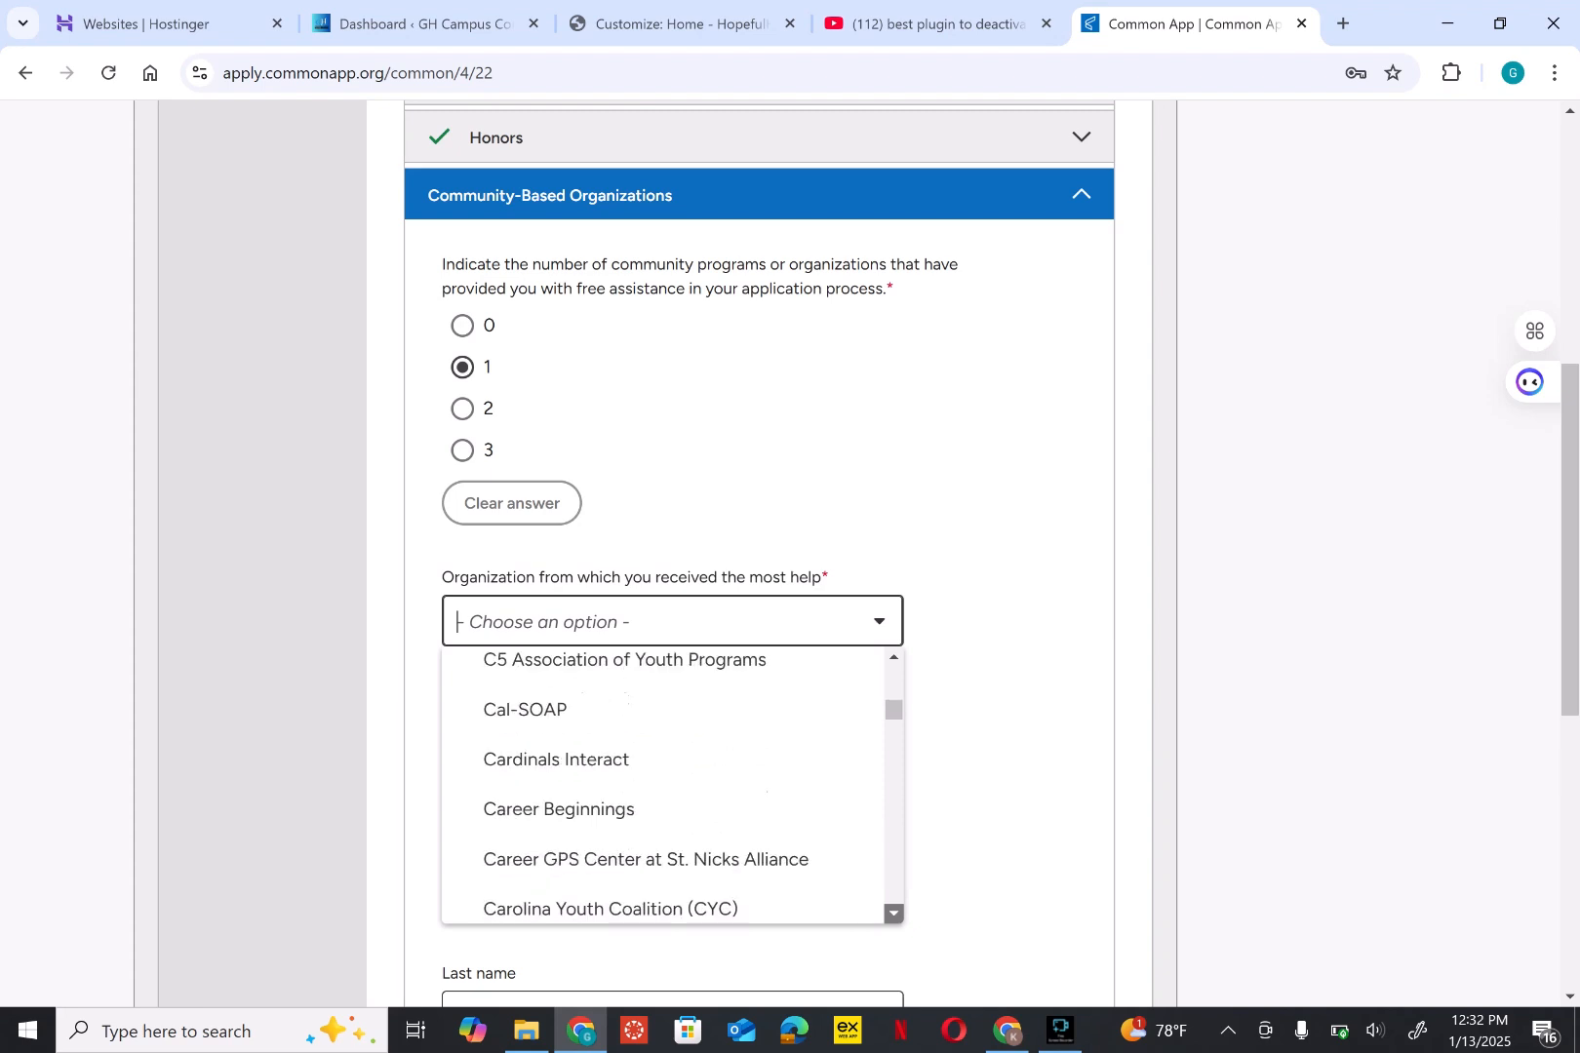
scroll(672, 785, "down", 20)
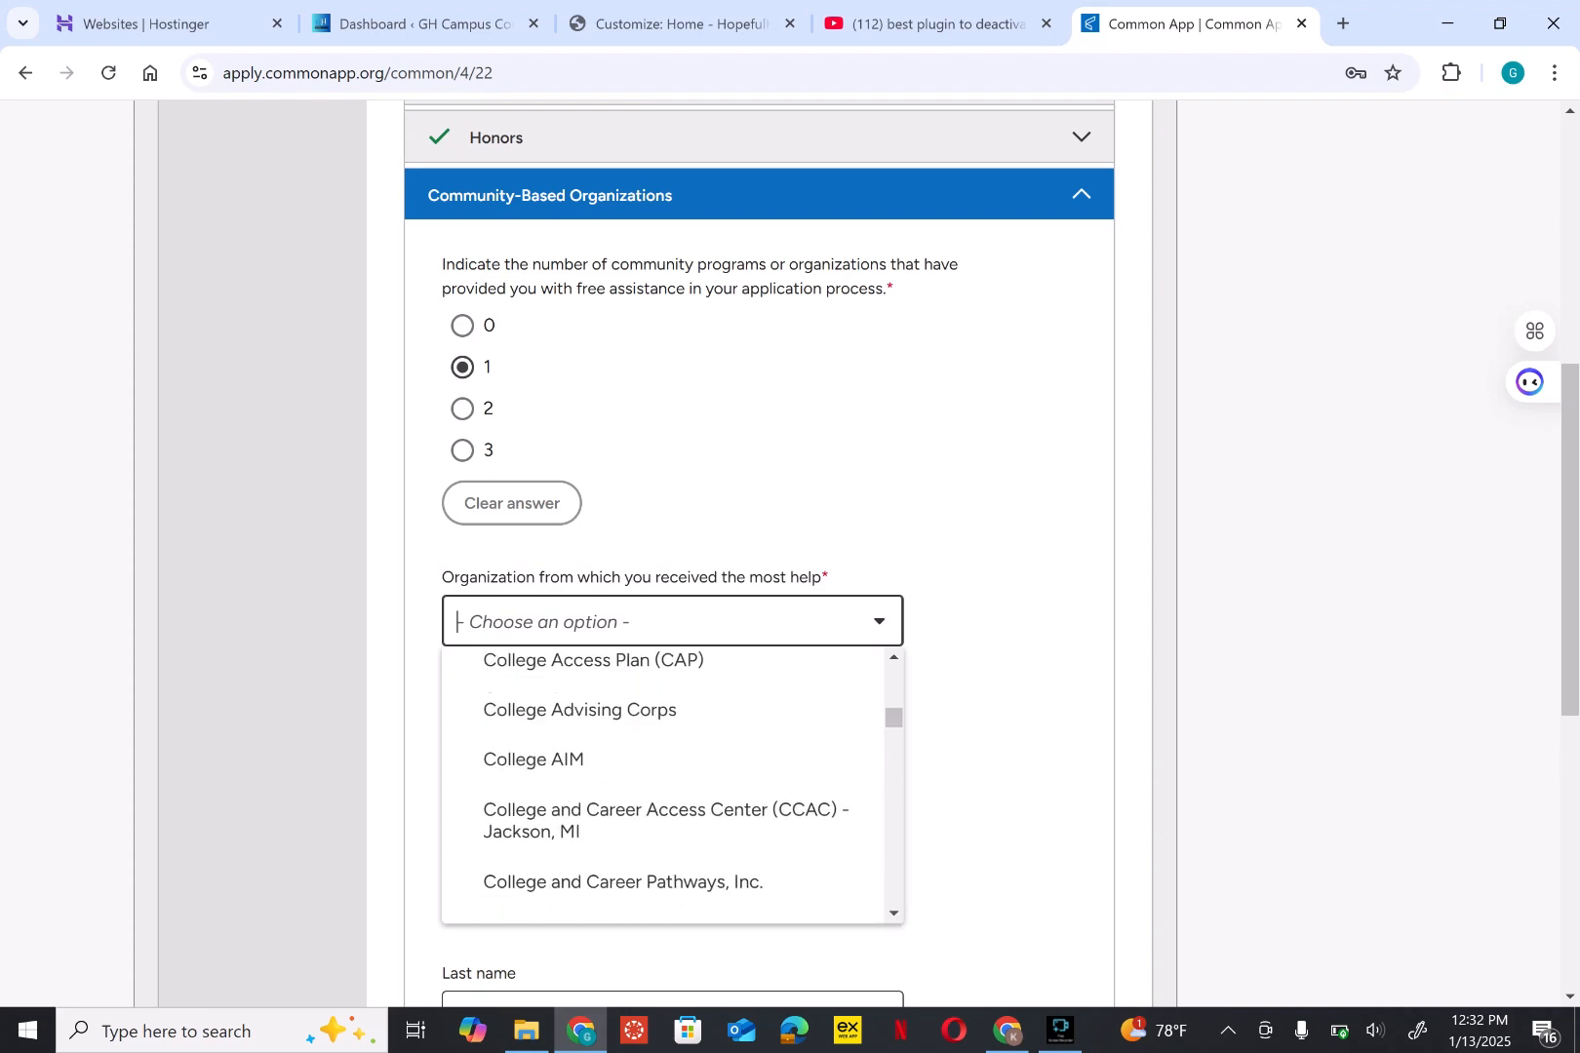
scroll(671, 784, "down", 20)
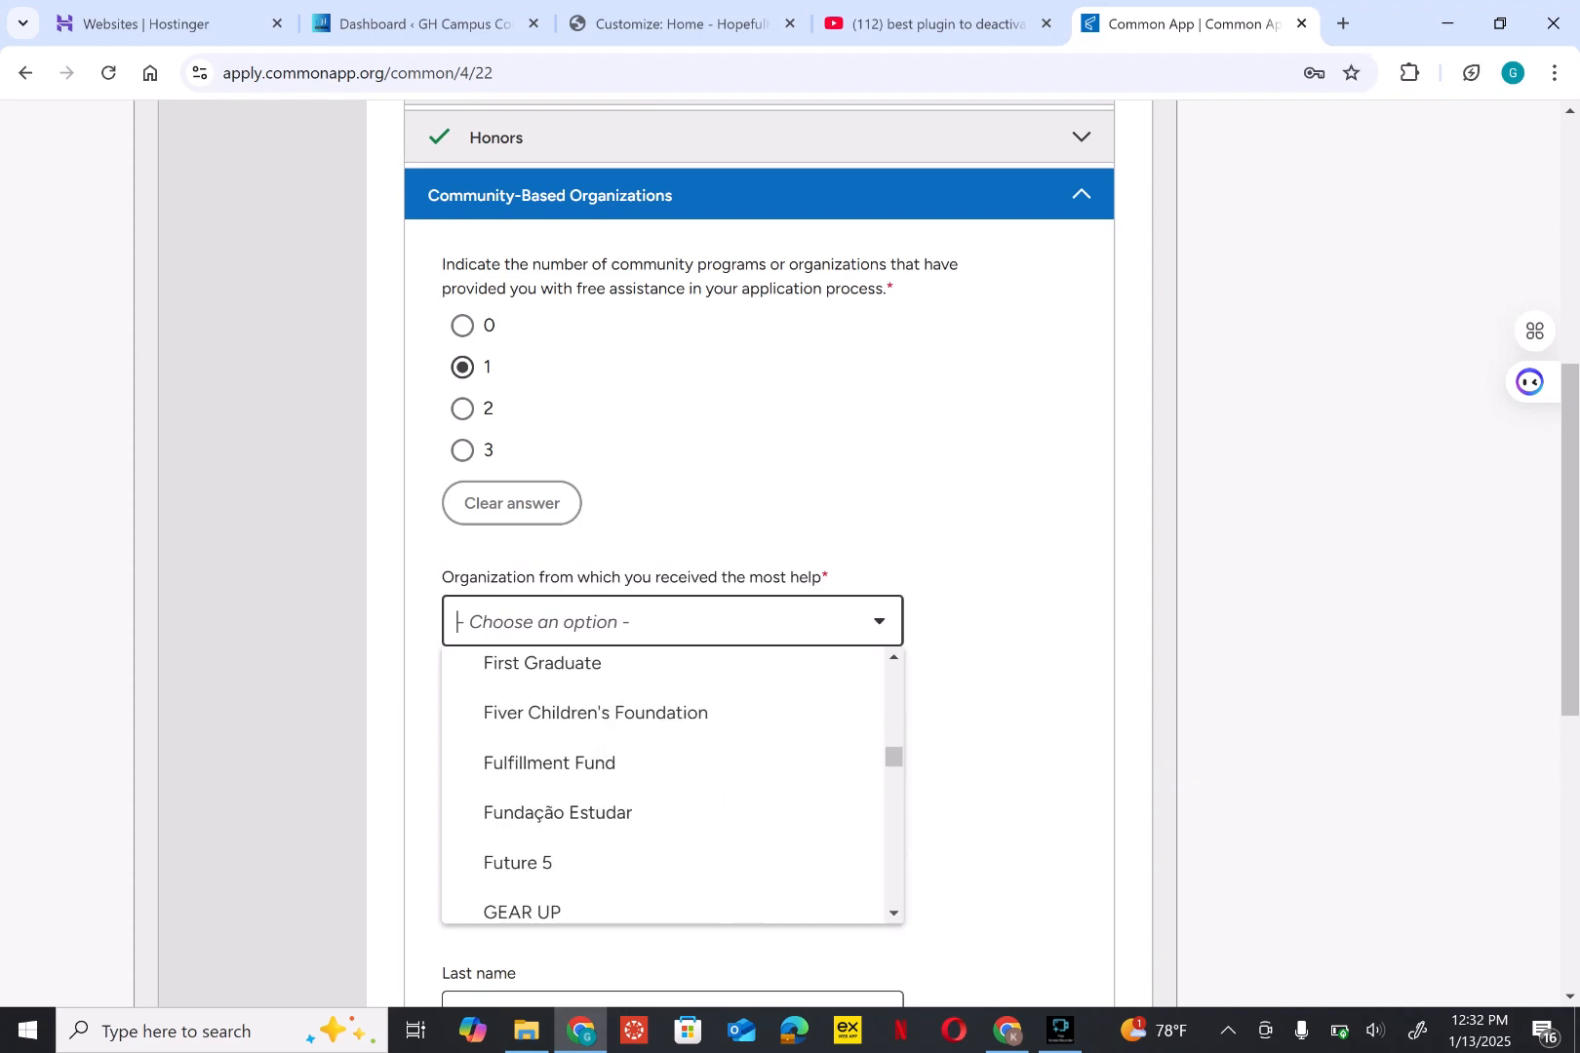
scroll(672, 785, "down", 10)
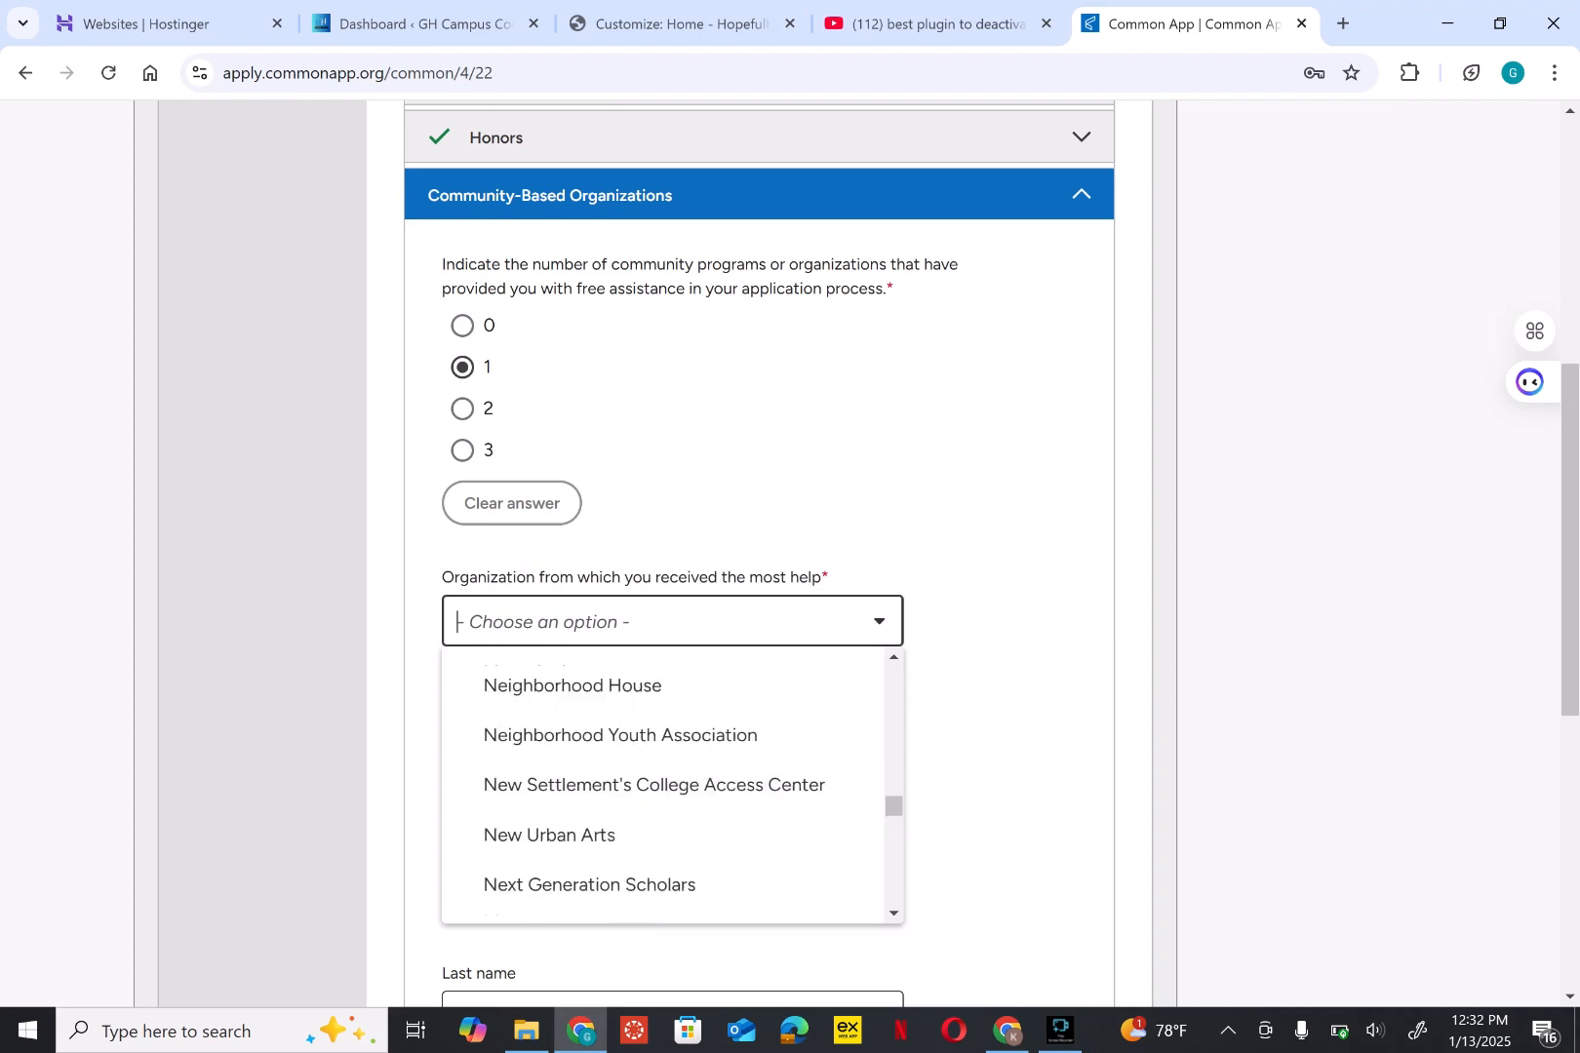
scroll(672, 785, "down", 20)
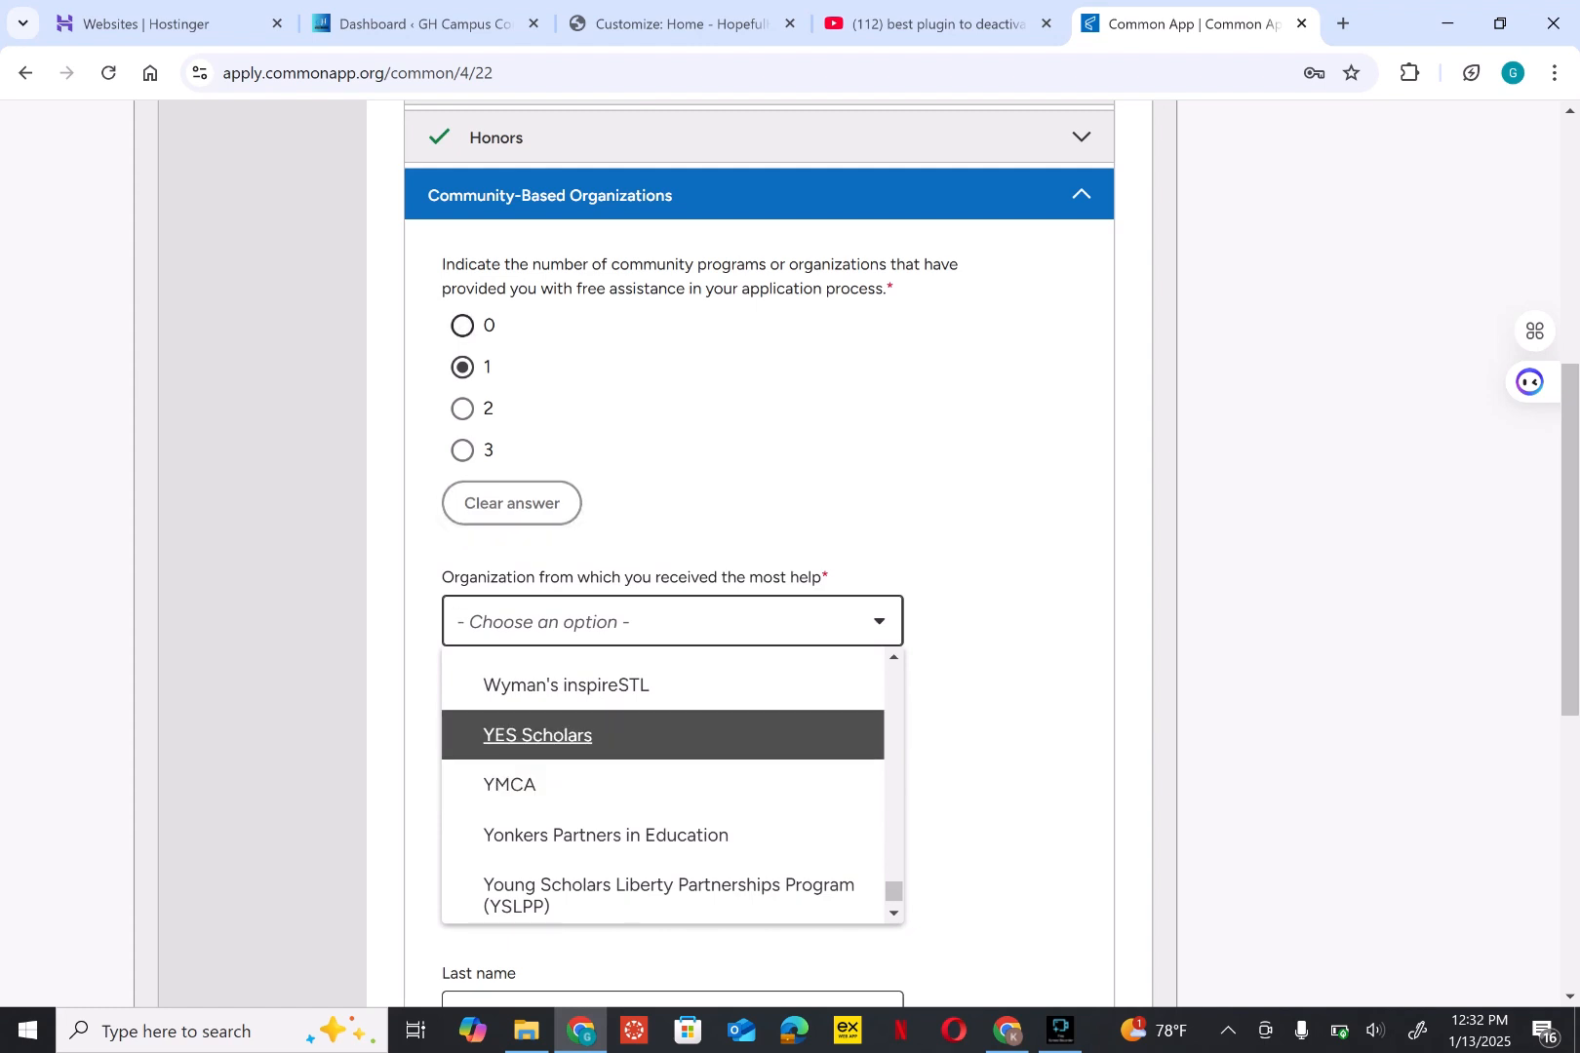
Step: Change the number of community organizations that gave free assistance to 0 and continue to Future Plans
left_click(462, 326)
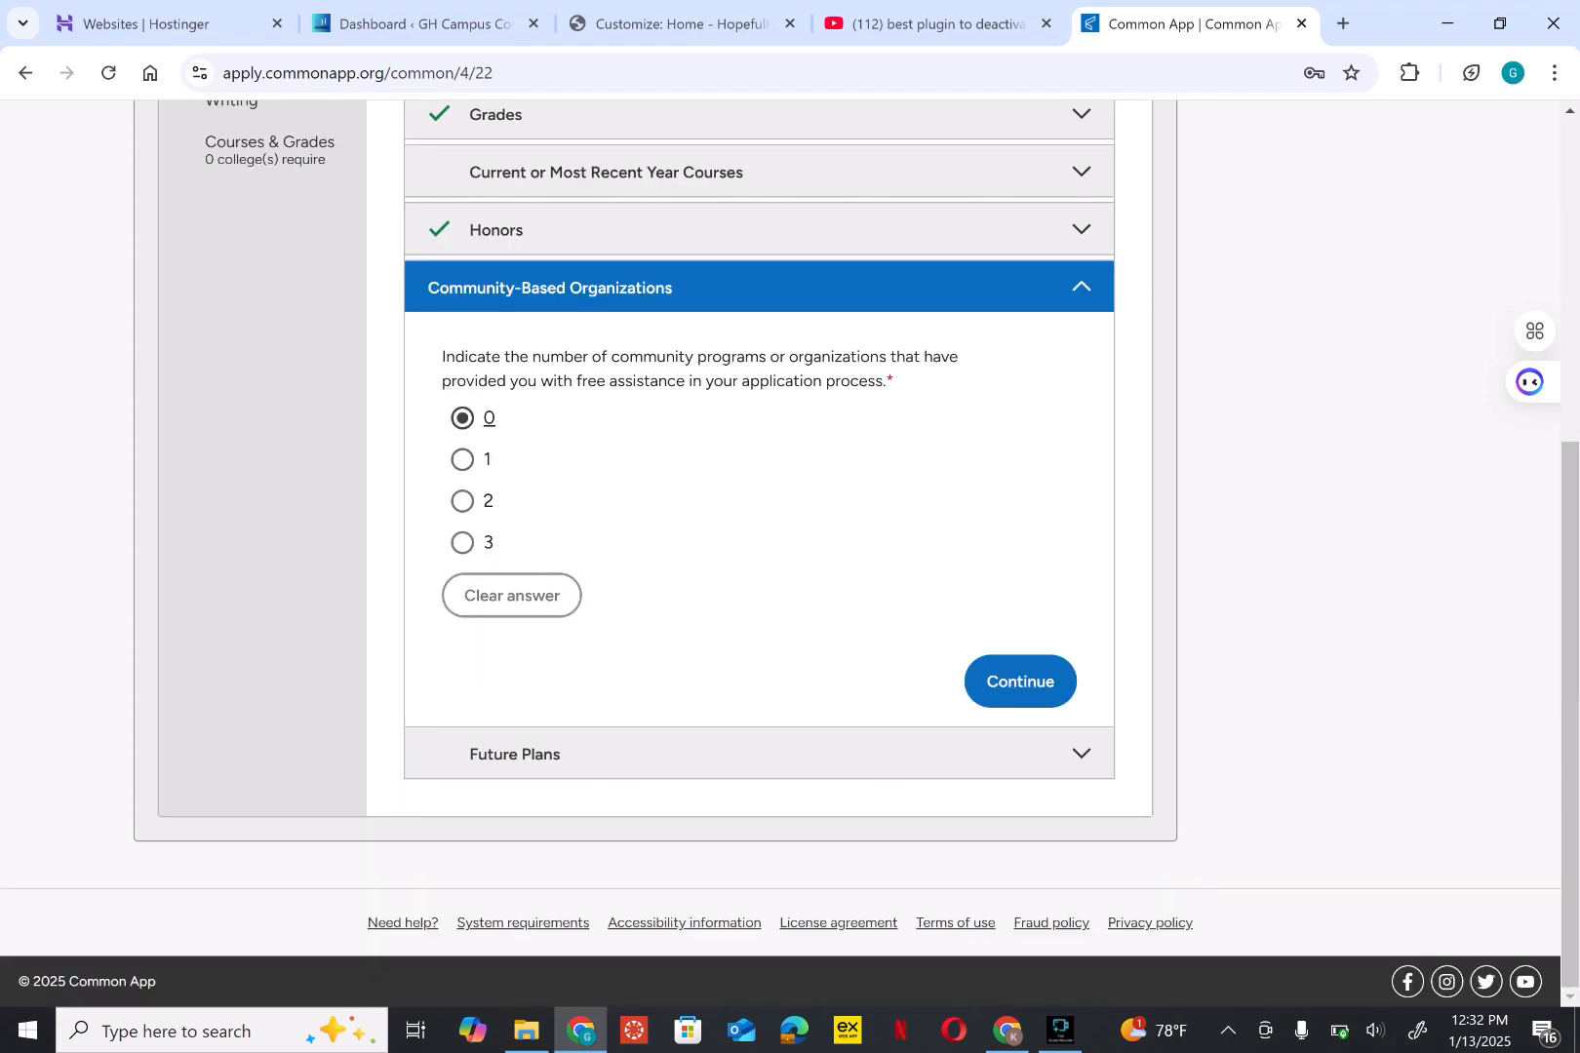
left_click(1020, 681)
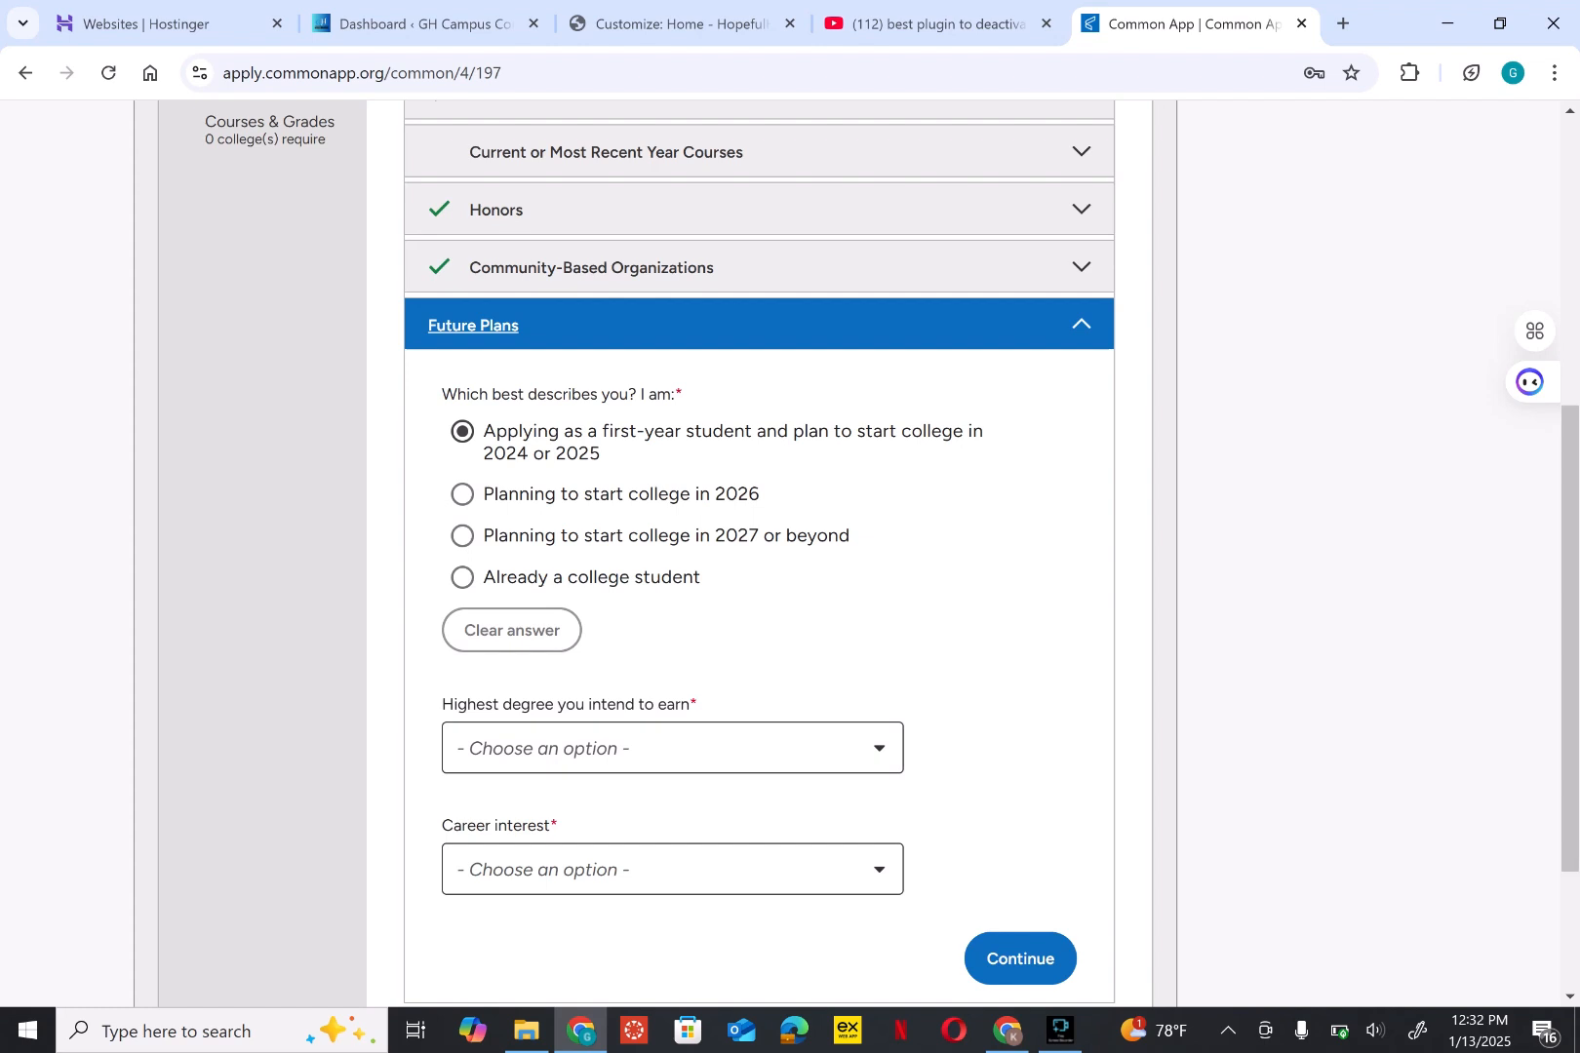
Step: Browse the available options for the highest degree intended without choosing one
left_click(672, 748)
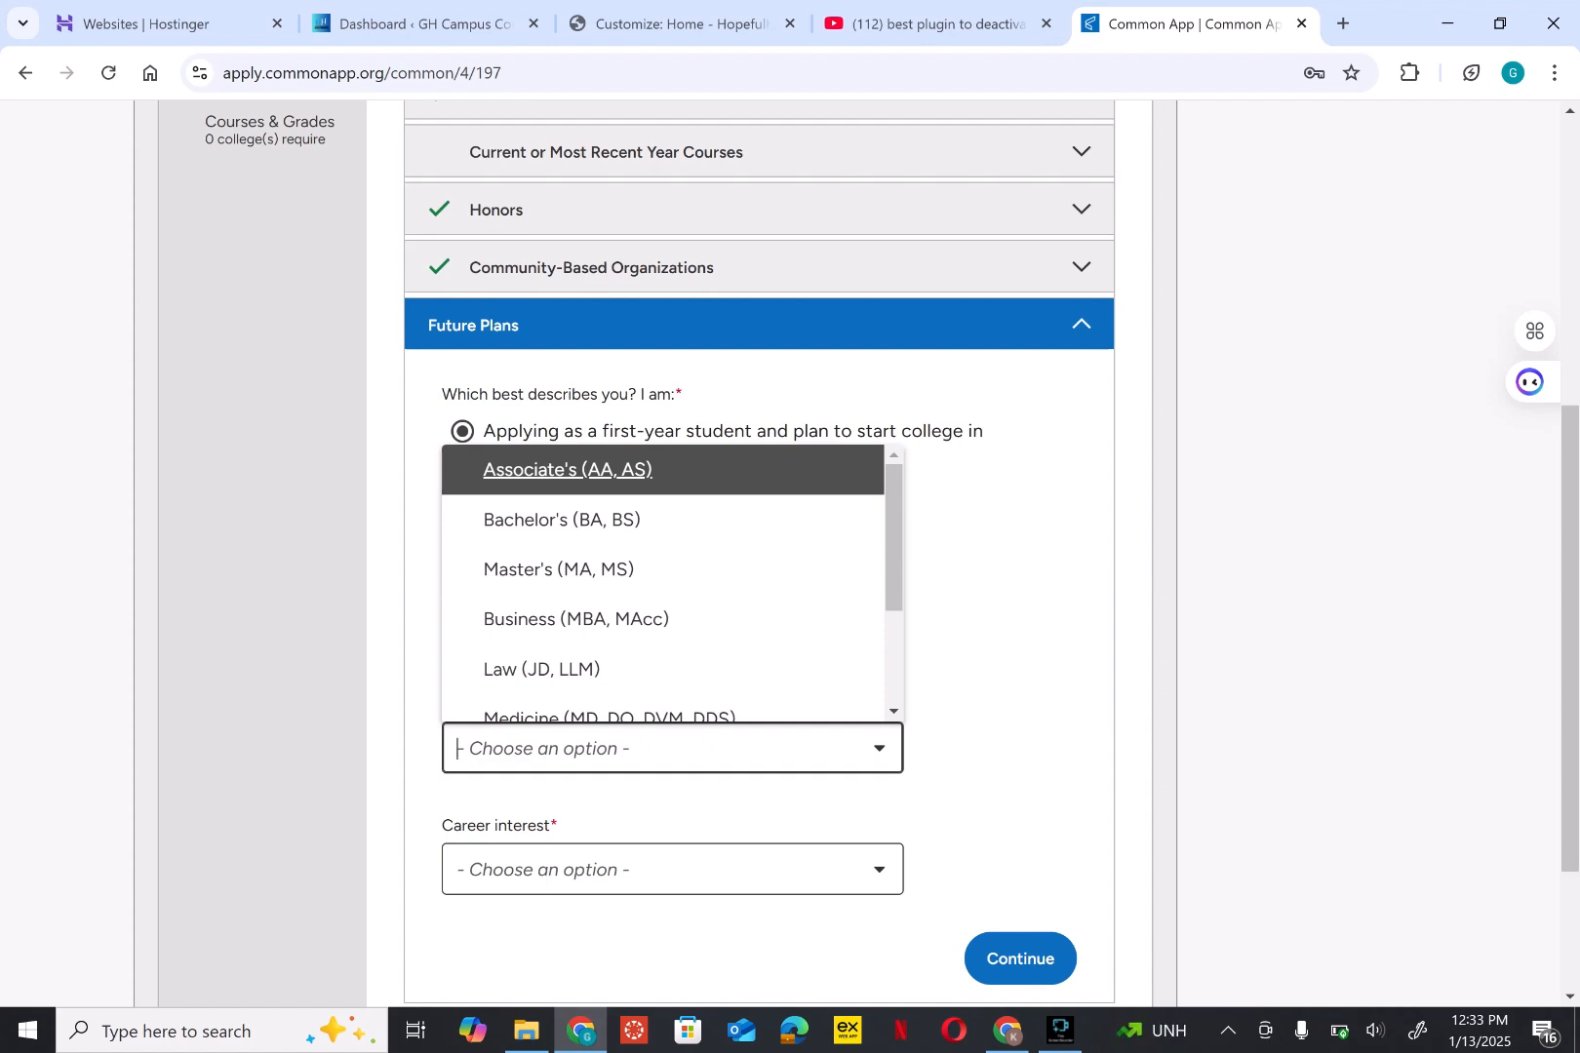
key("Down")
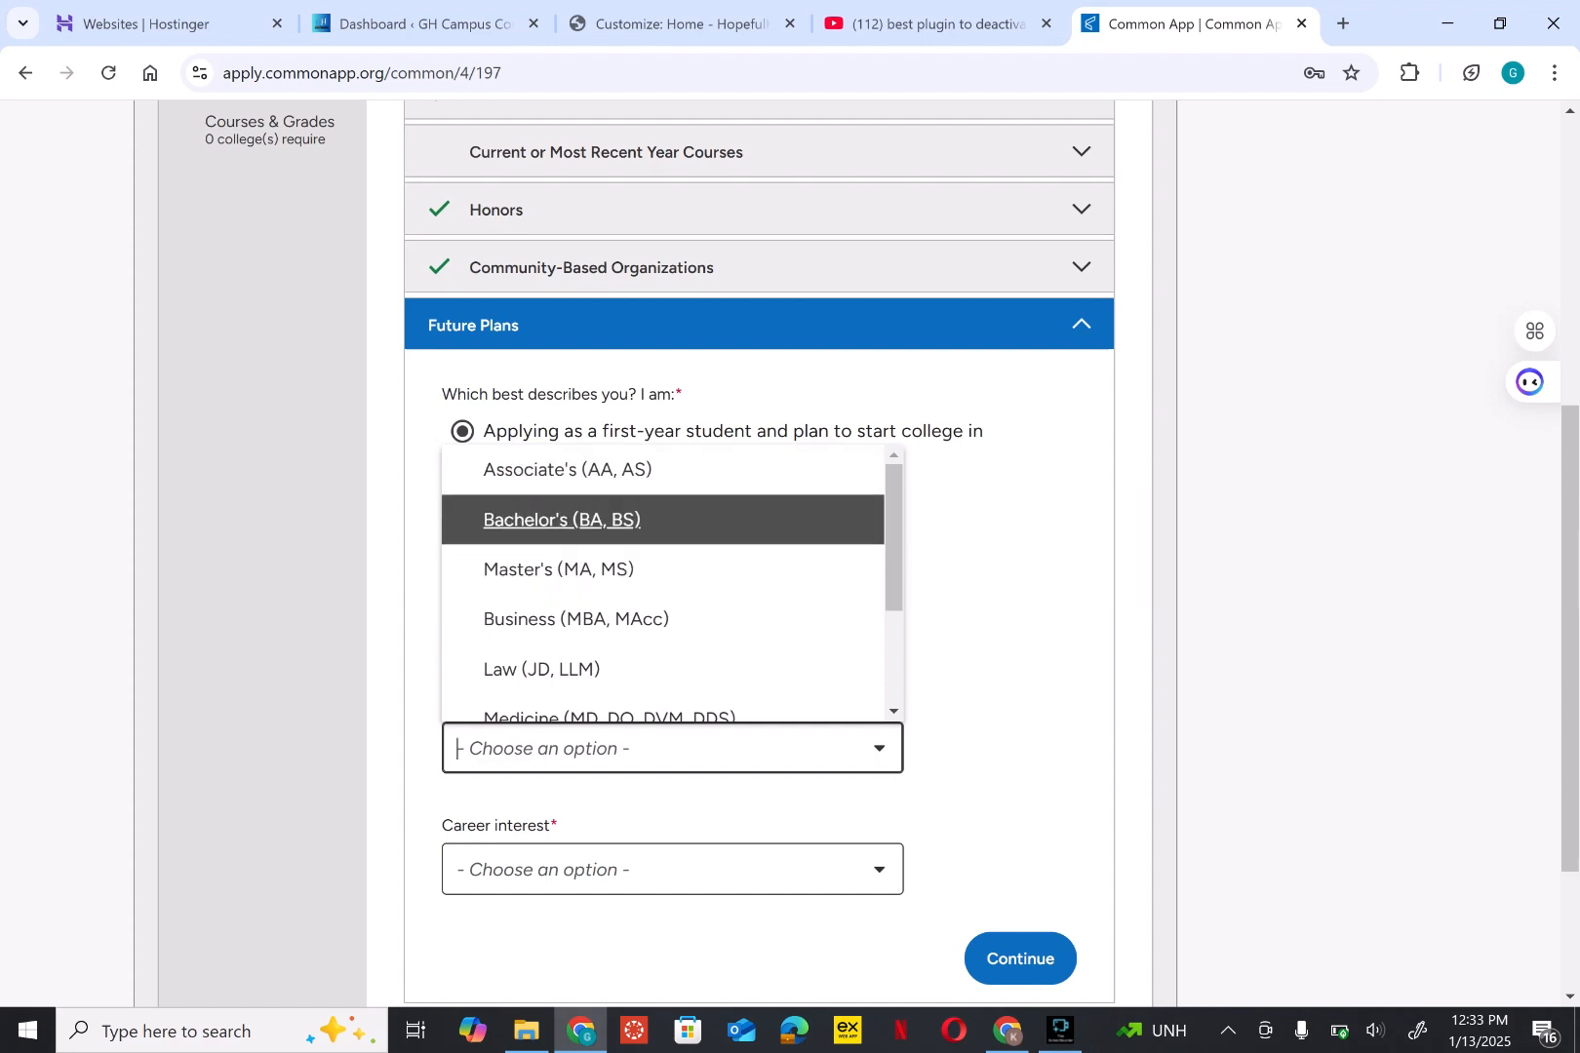
key("Down")
key("Down")
key("Down")
key("Up")
key("Up")
key("Up")
key("Down")
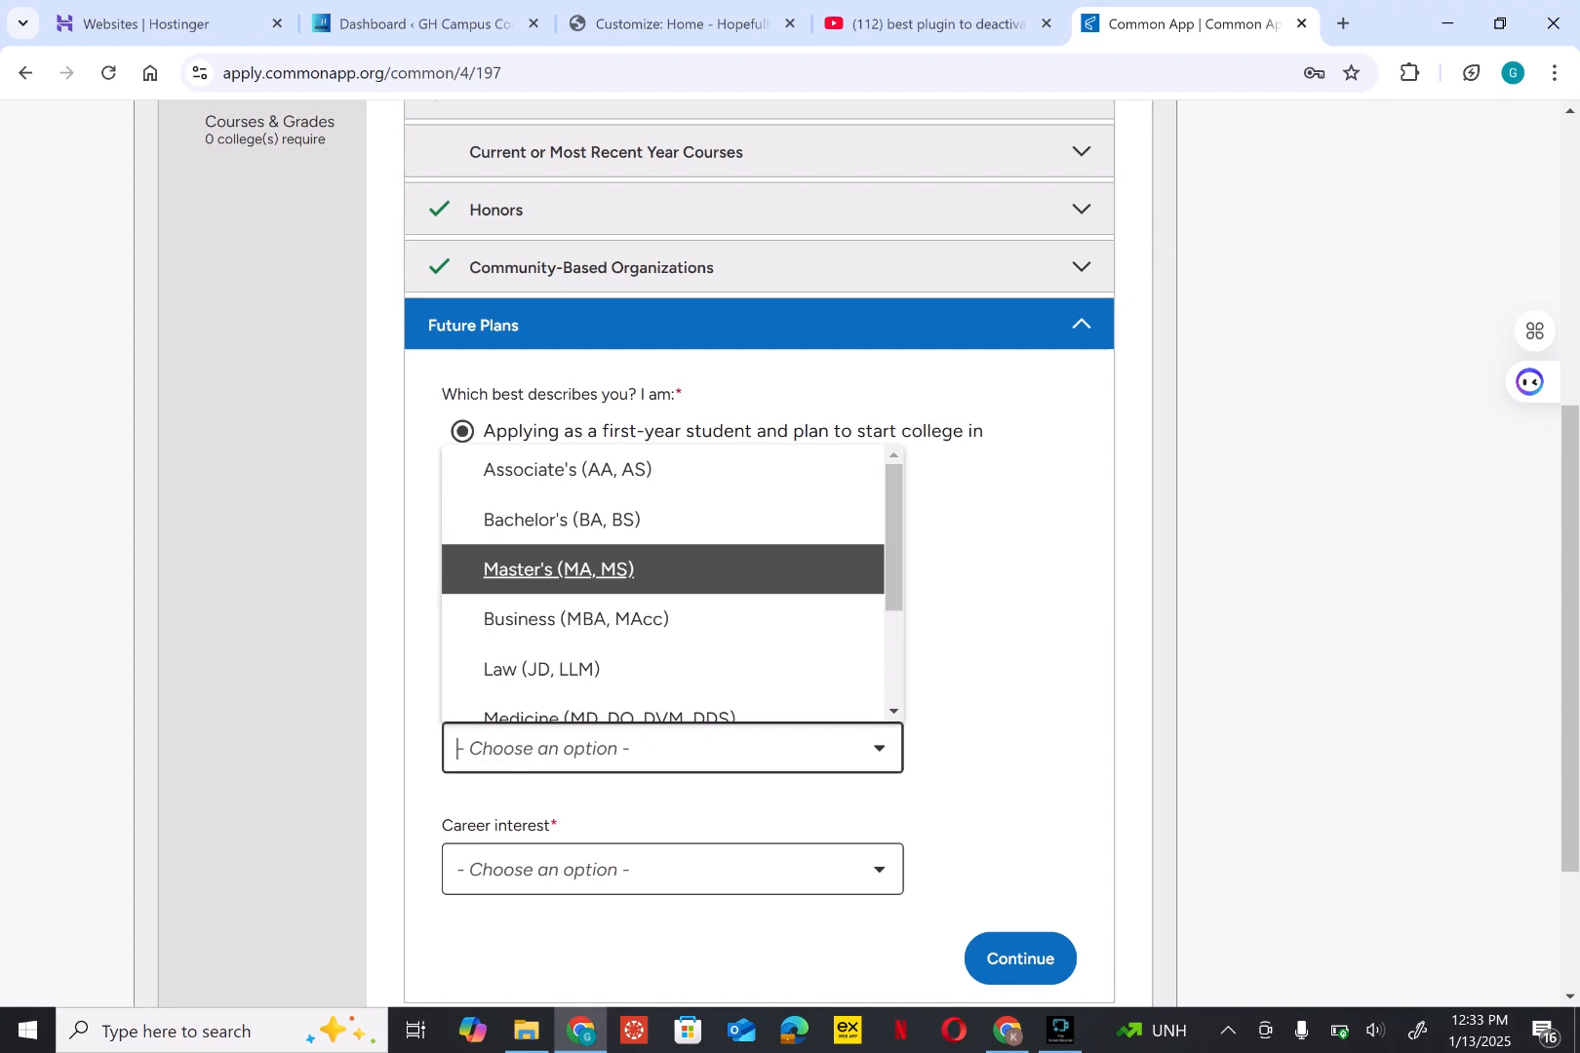
scroll(663, 584, "down", 2)
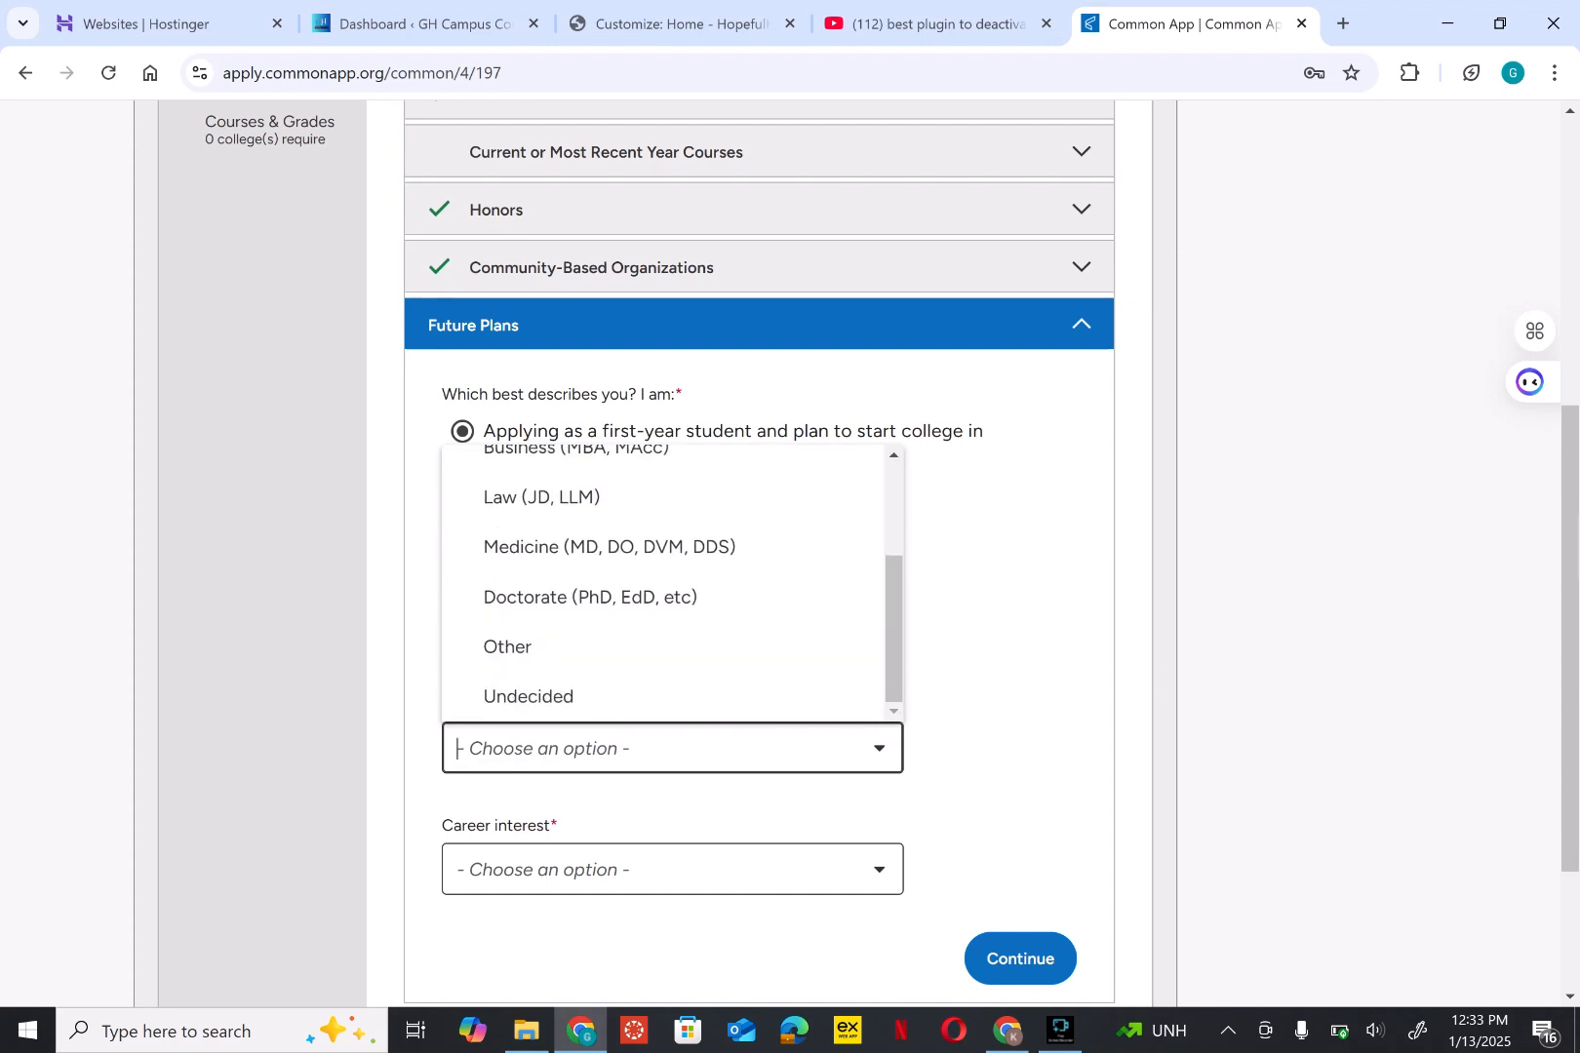
key("Escape")
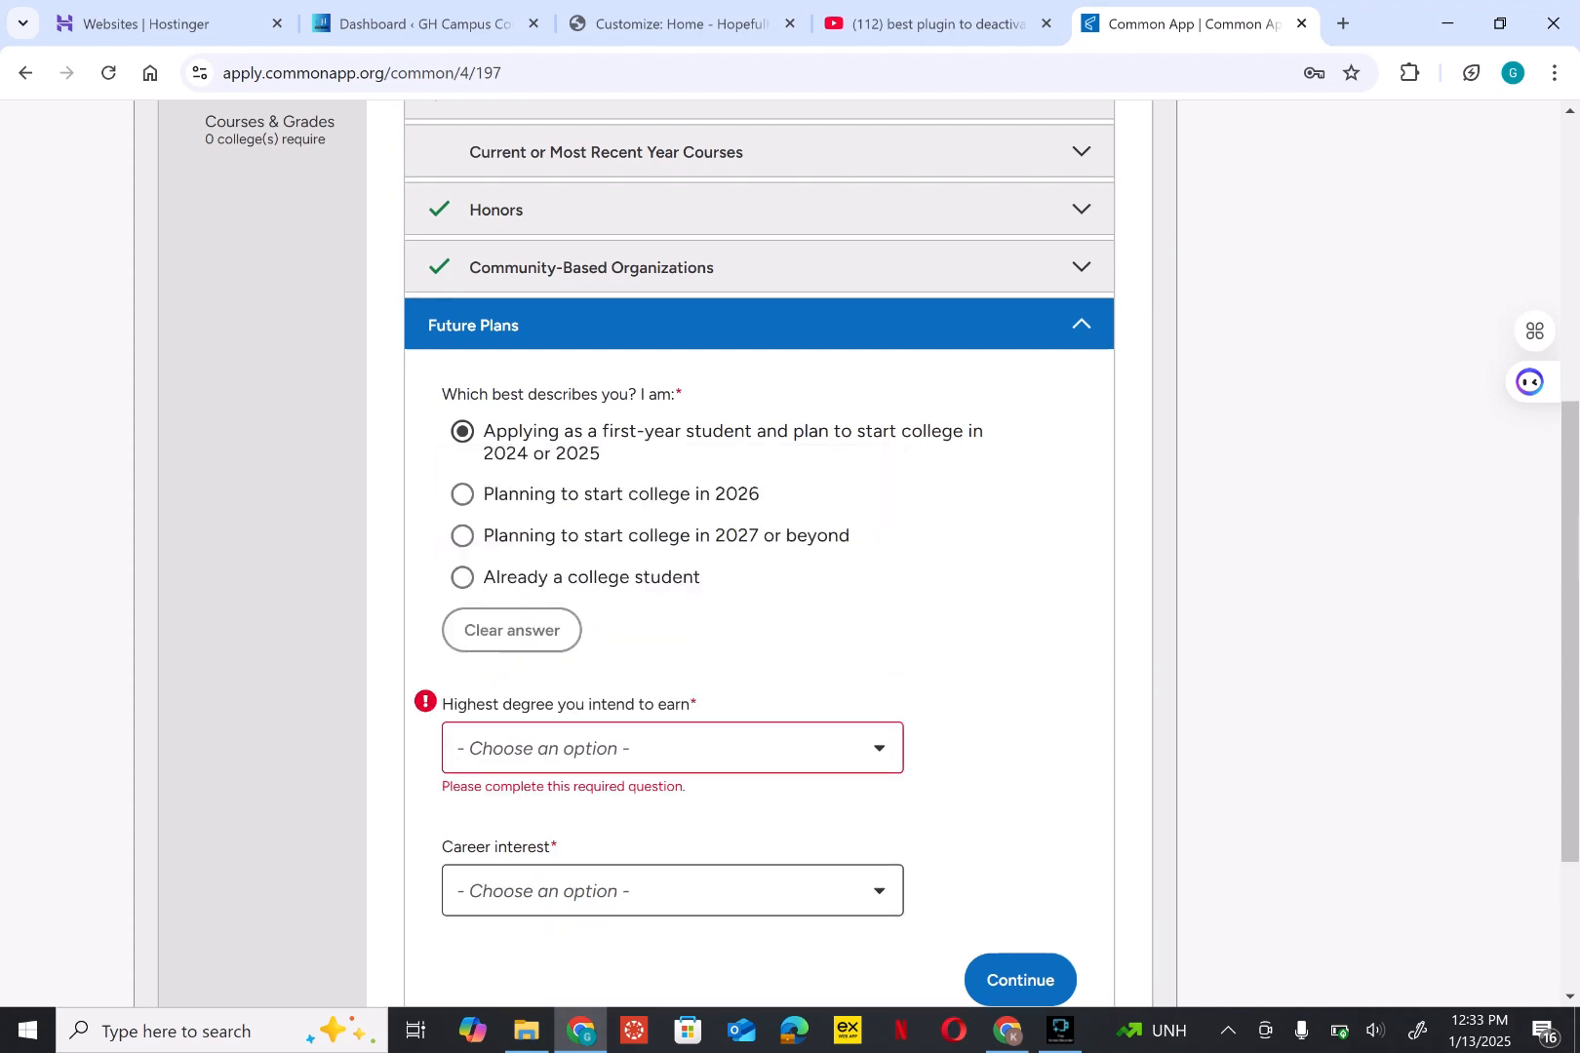
Step: Set the highest degree intended to Master's (MA, MS)
key("Down")
key("Down")
key("Down")
key("Down")
key("Down")
key("Up")
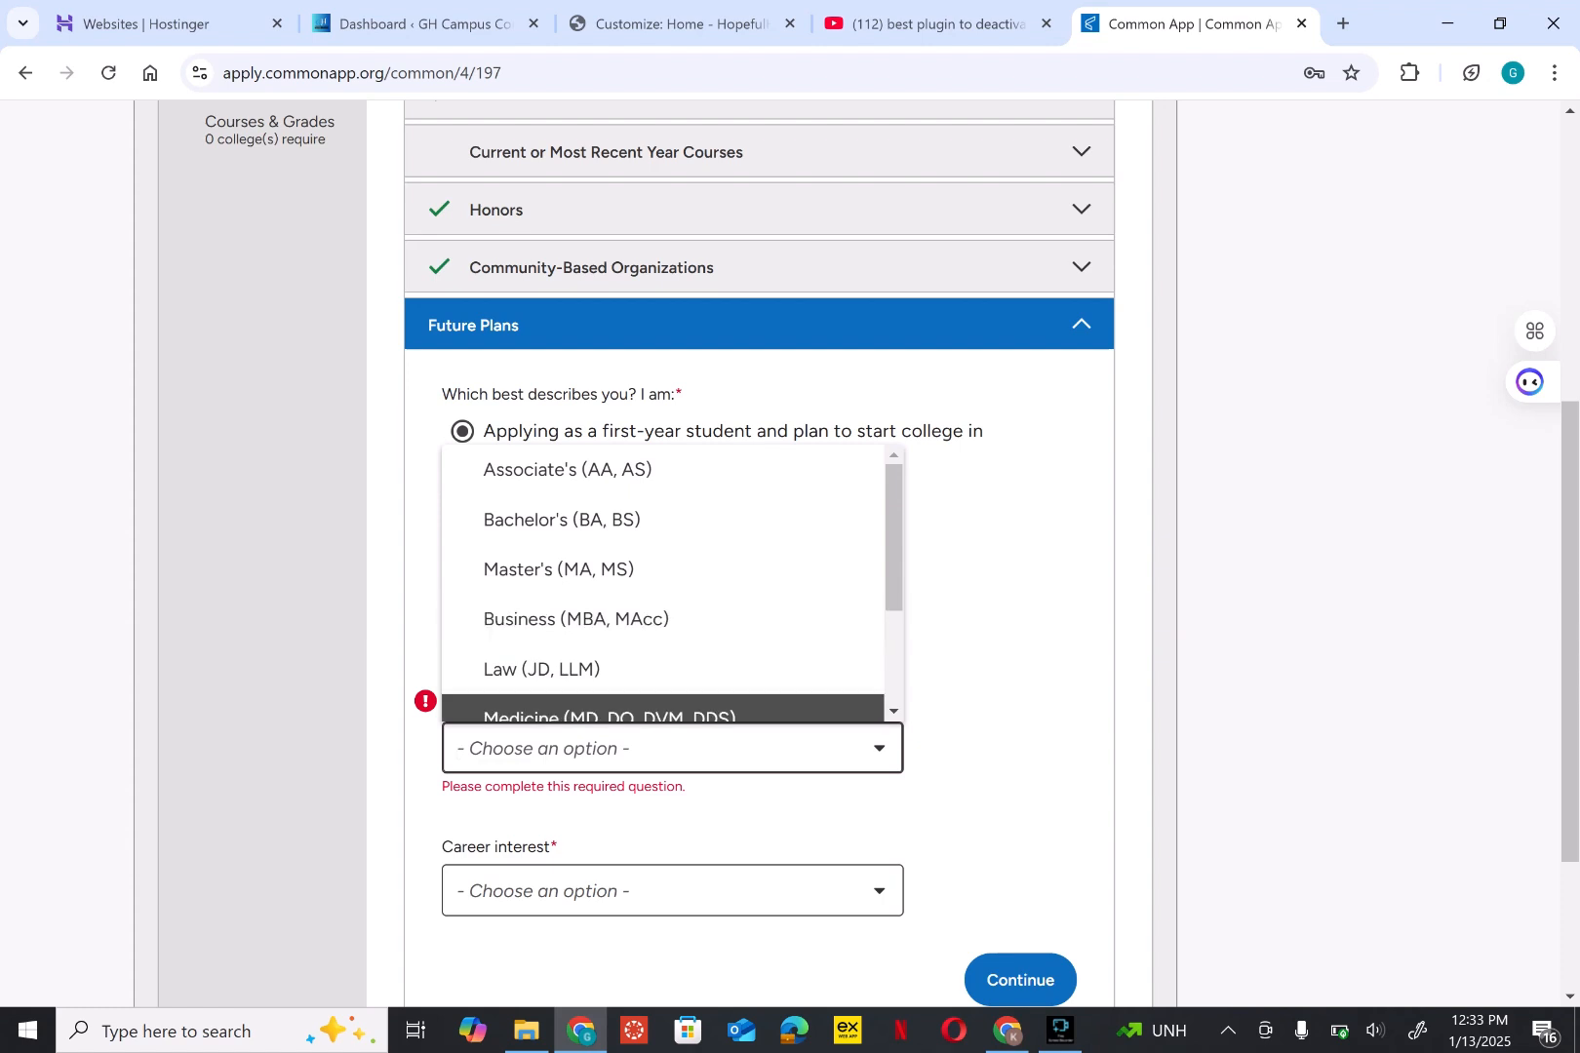
scroll(663, 696, "down", 1)
key("Return")
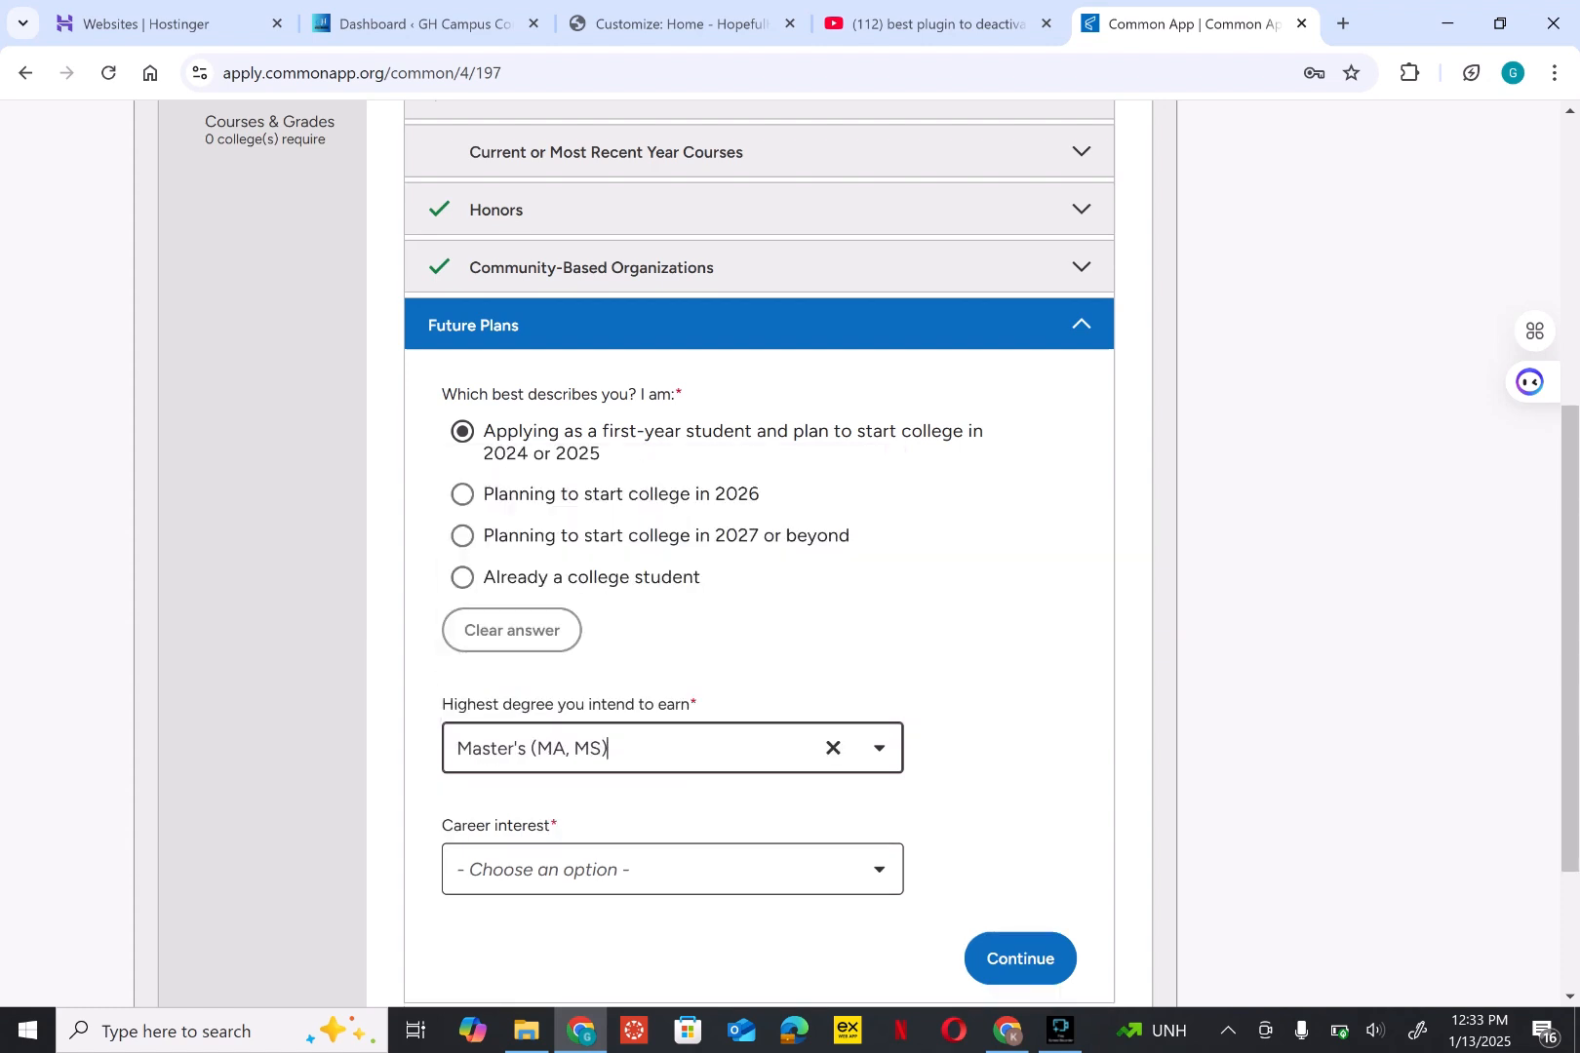
key("Tab")
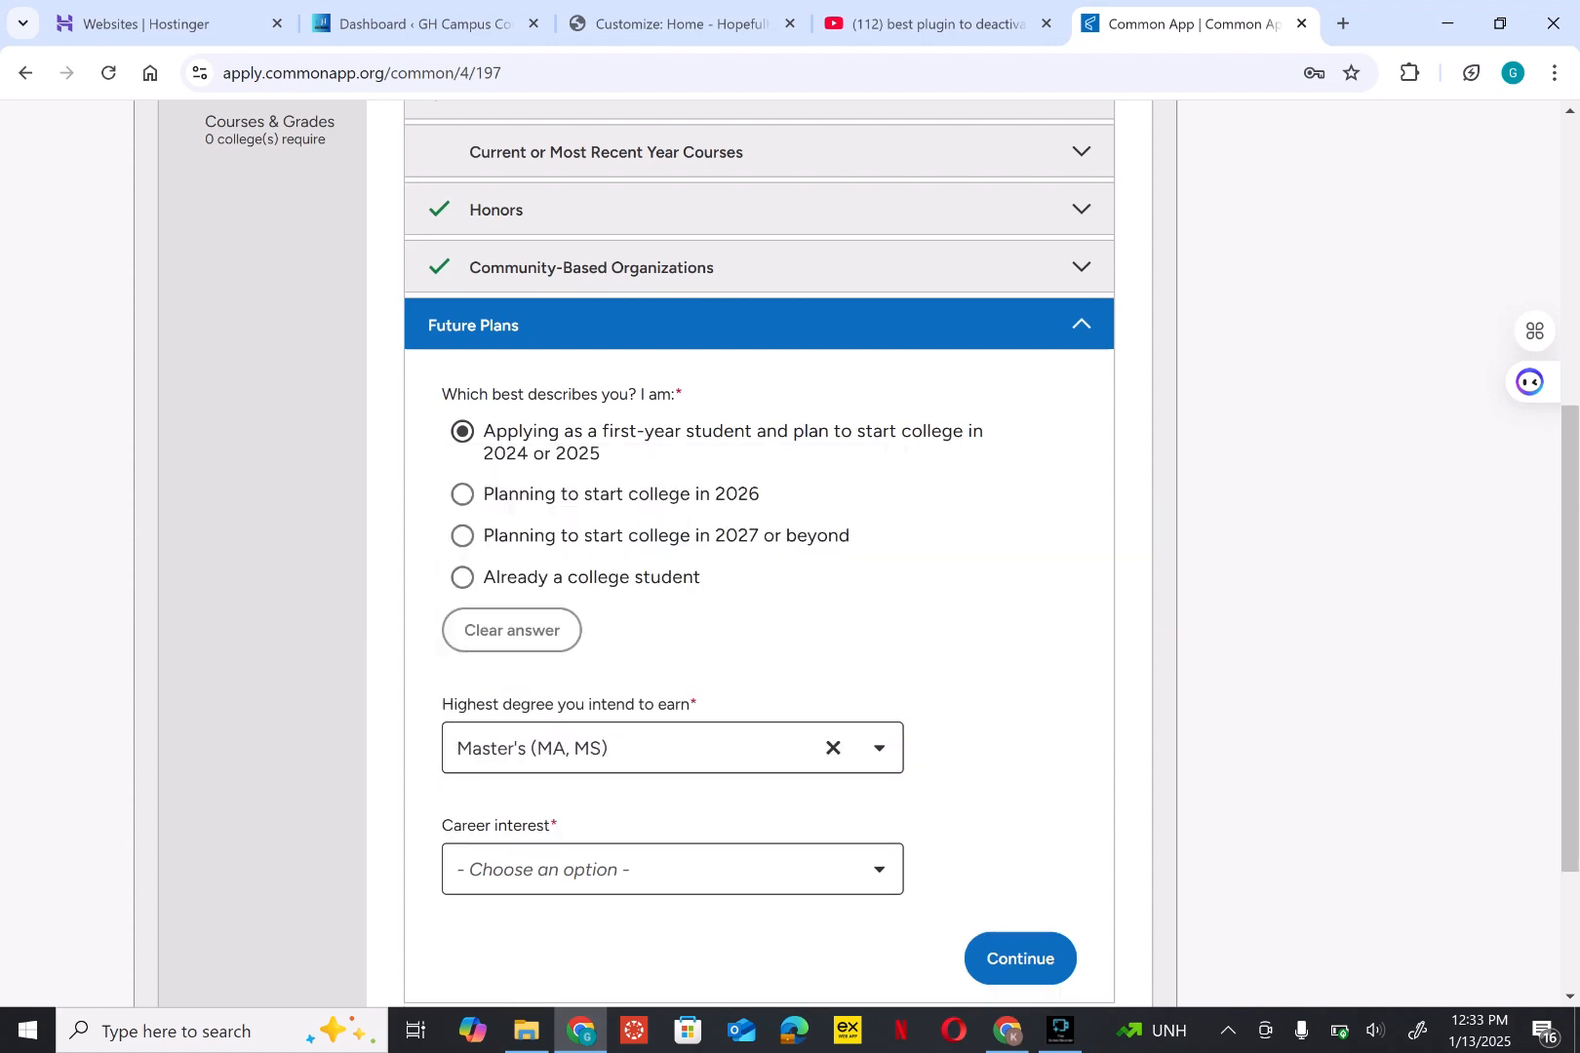
Step: Set the career interest to Therapist (physical, occupational, speech) and continue past Future Plans
left_click(672, 869)
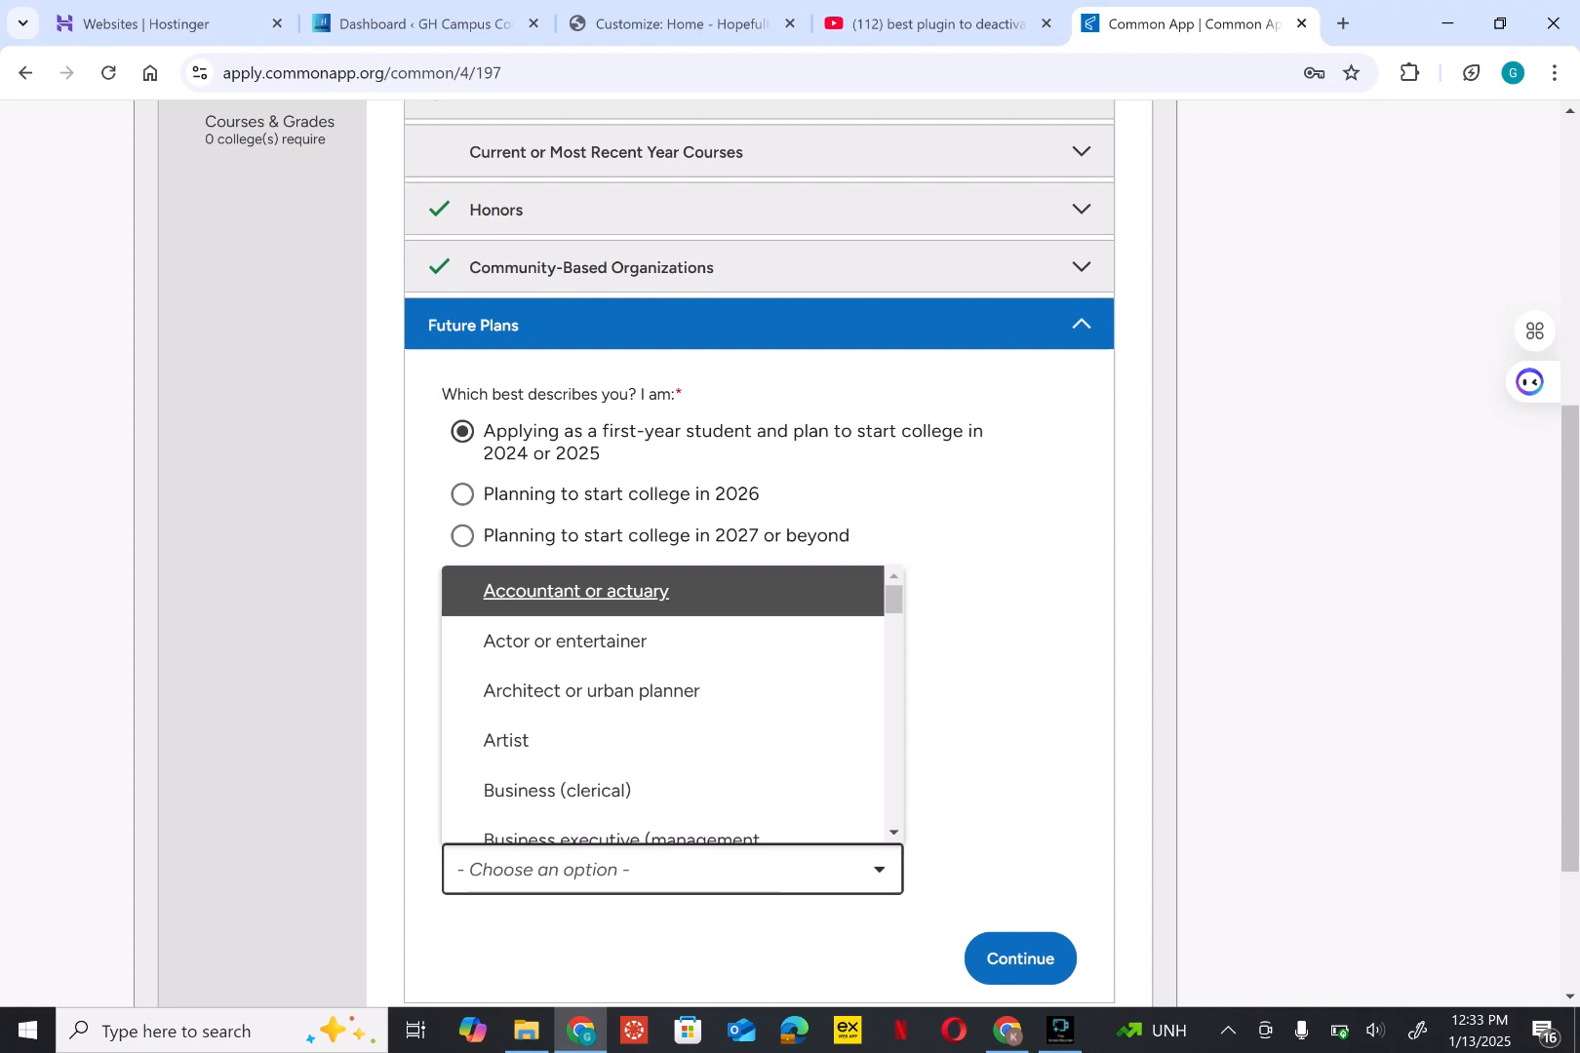
left_click(893, 832)
left_click(893, 833)
left_click(894, 833)
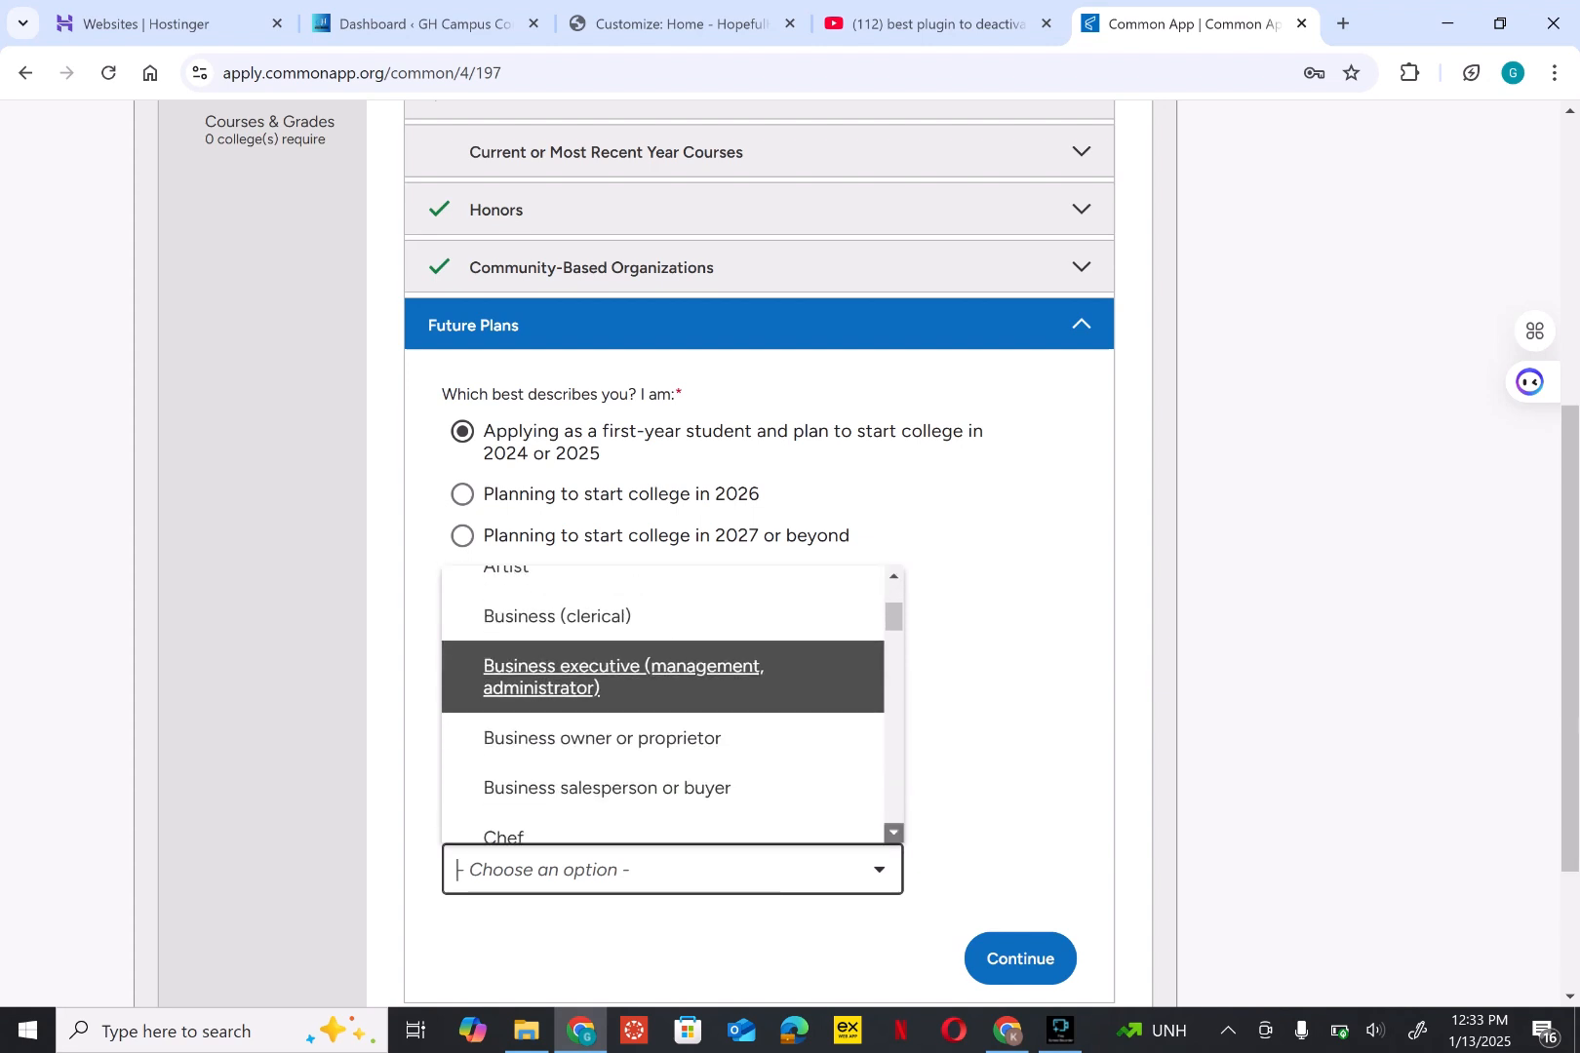
left_click(894, 832)
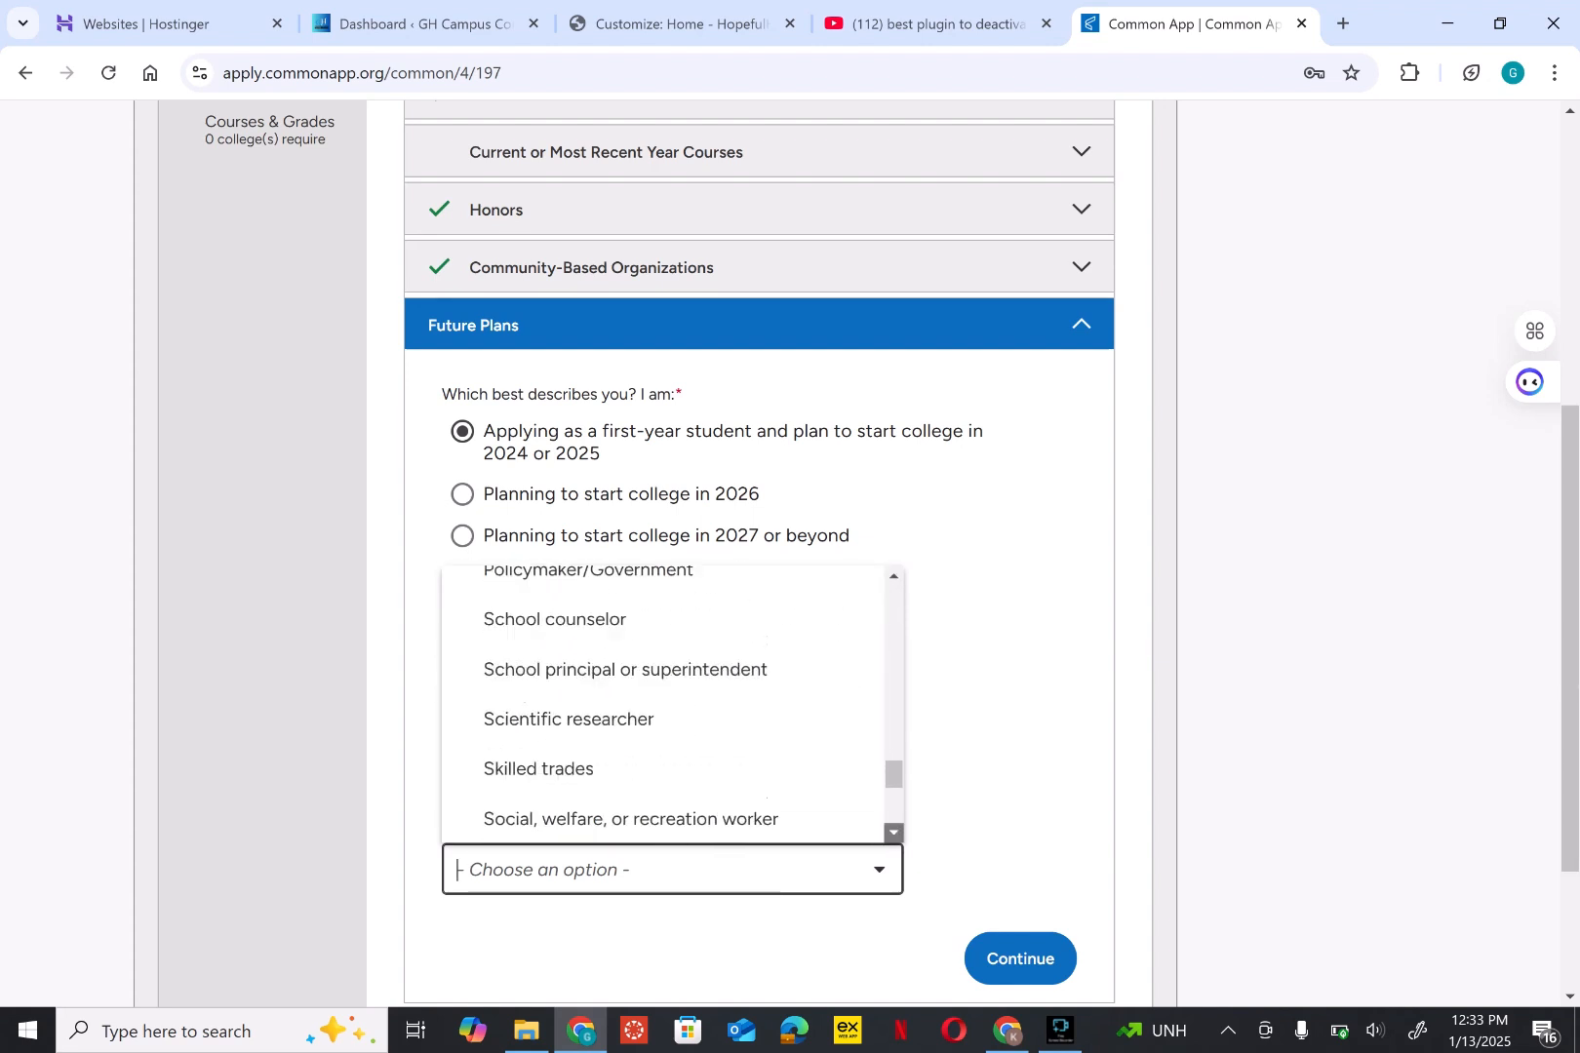
left_click(893, 832)
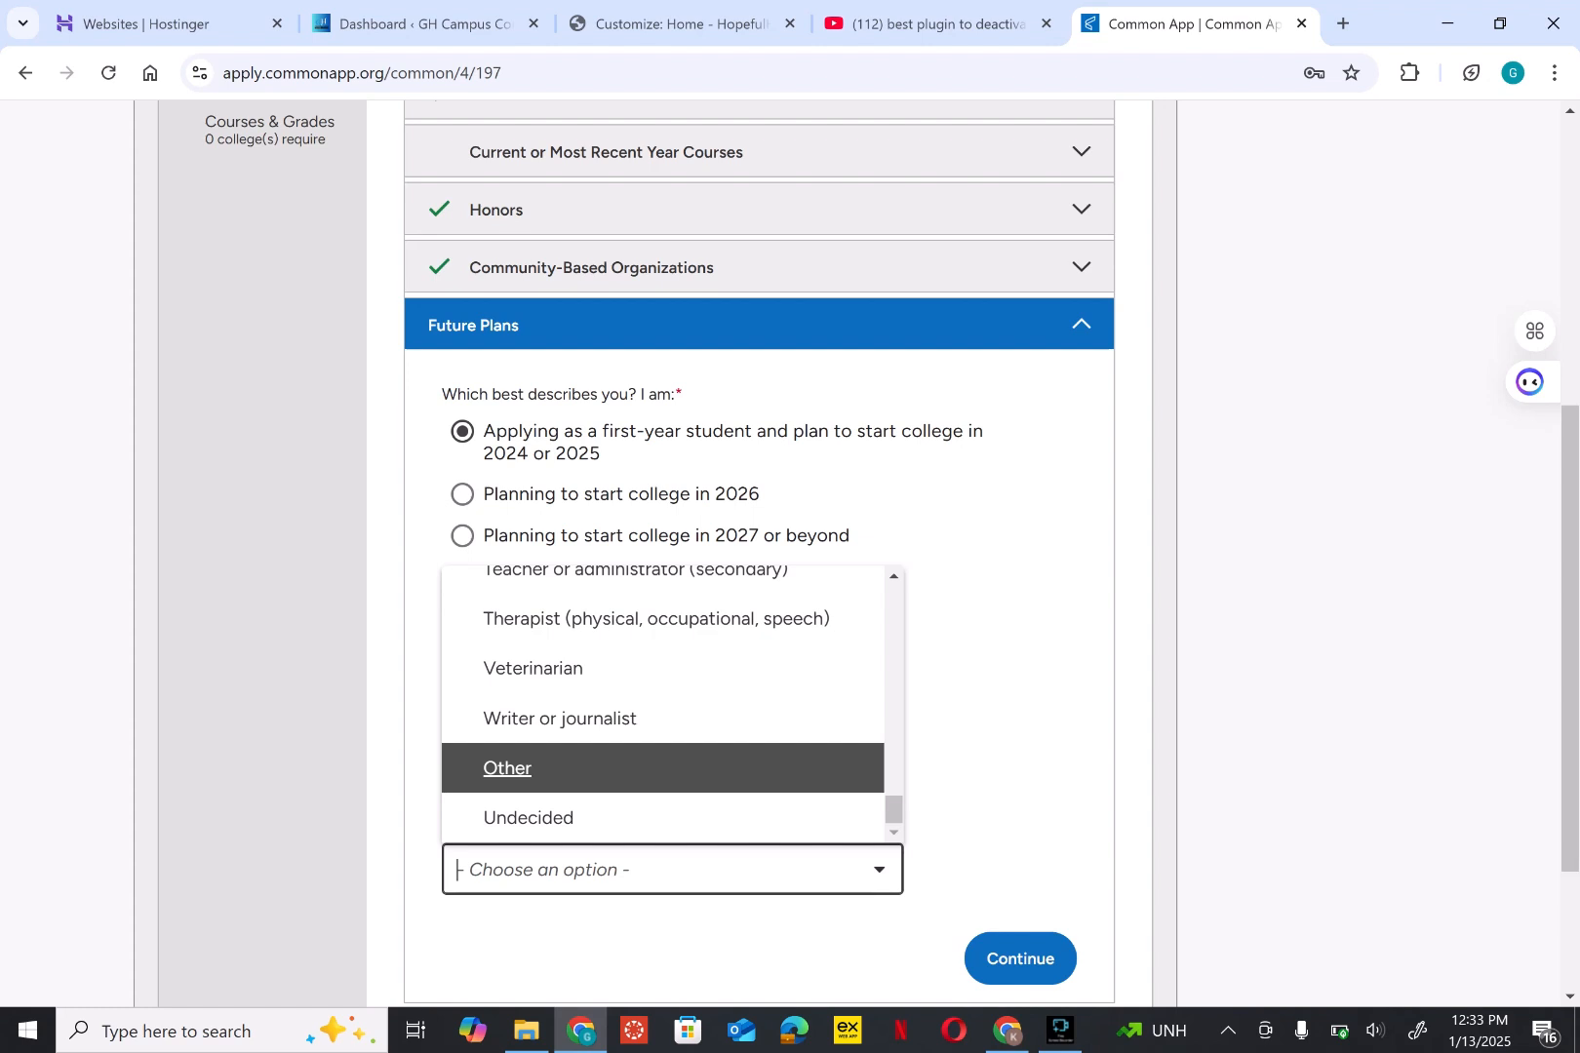
key("Down")
key("Up")
key("Up")
key("Up")
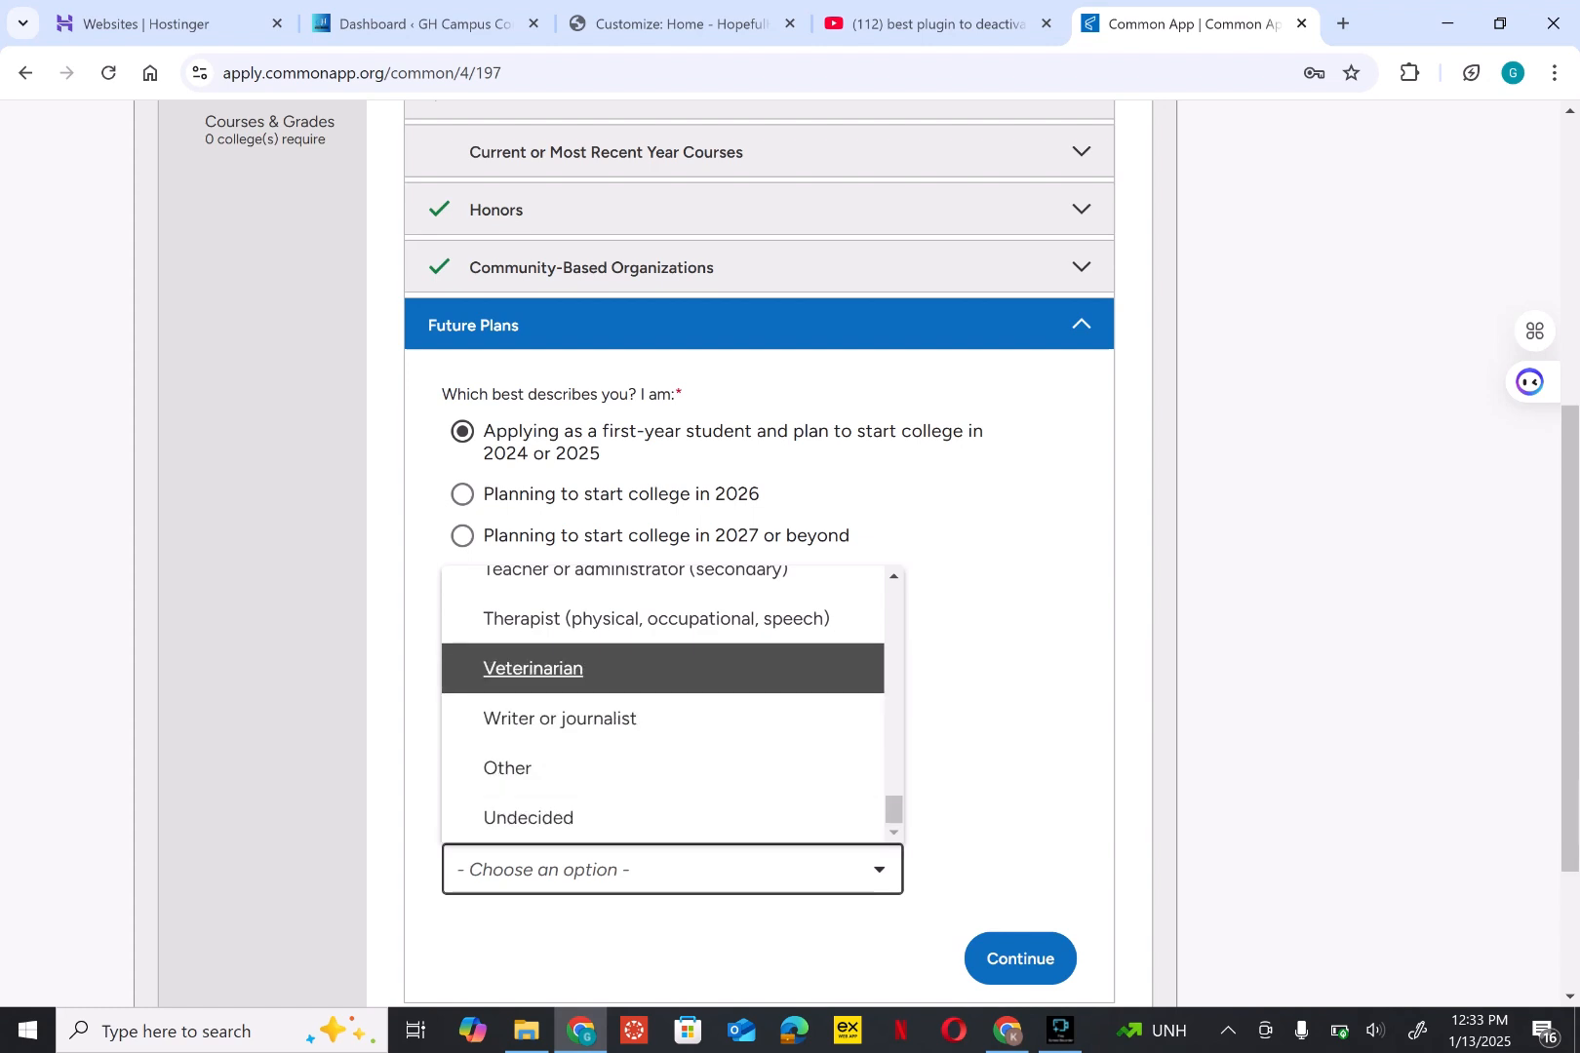
key("Up")
key("Return")
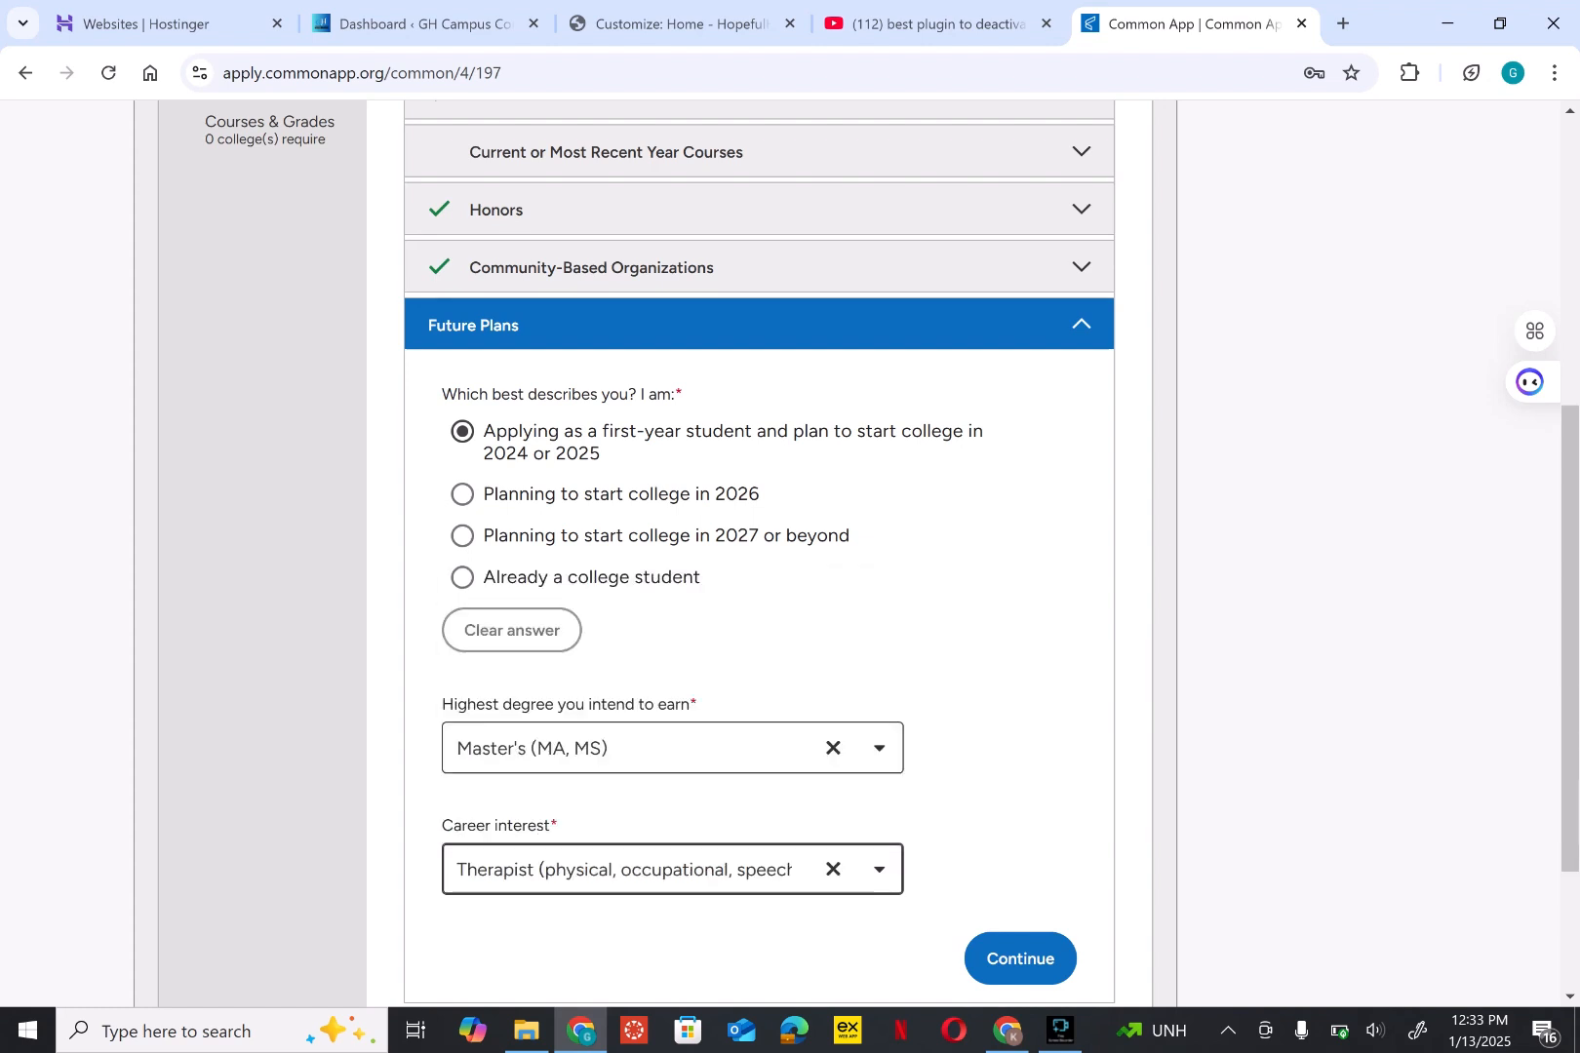
left_click(1020, 957)
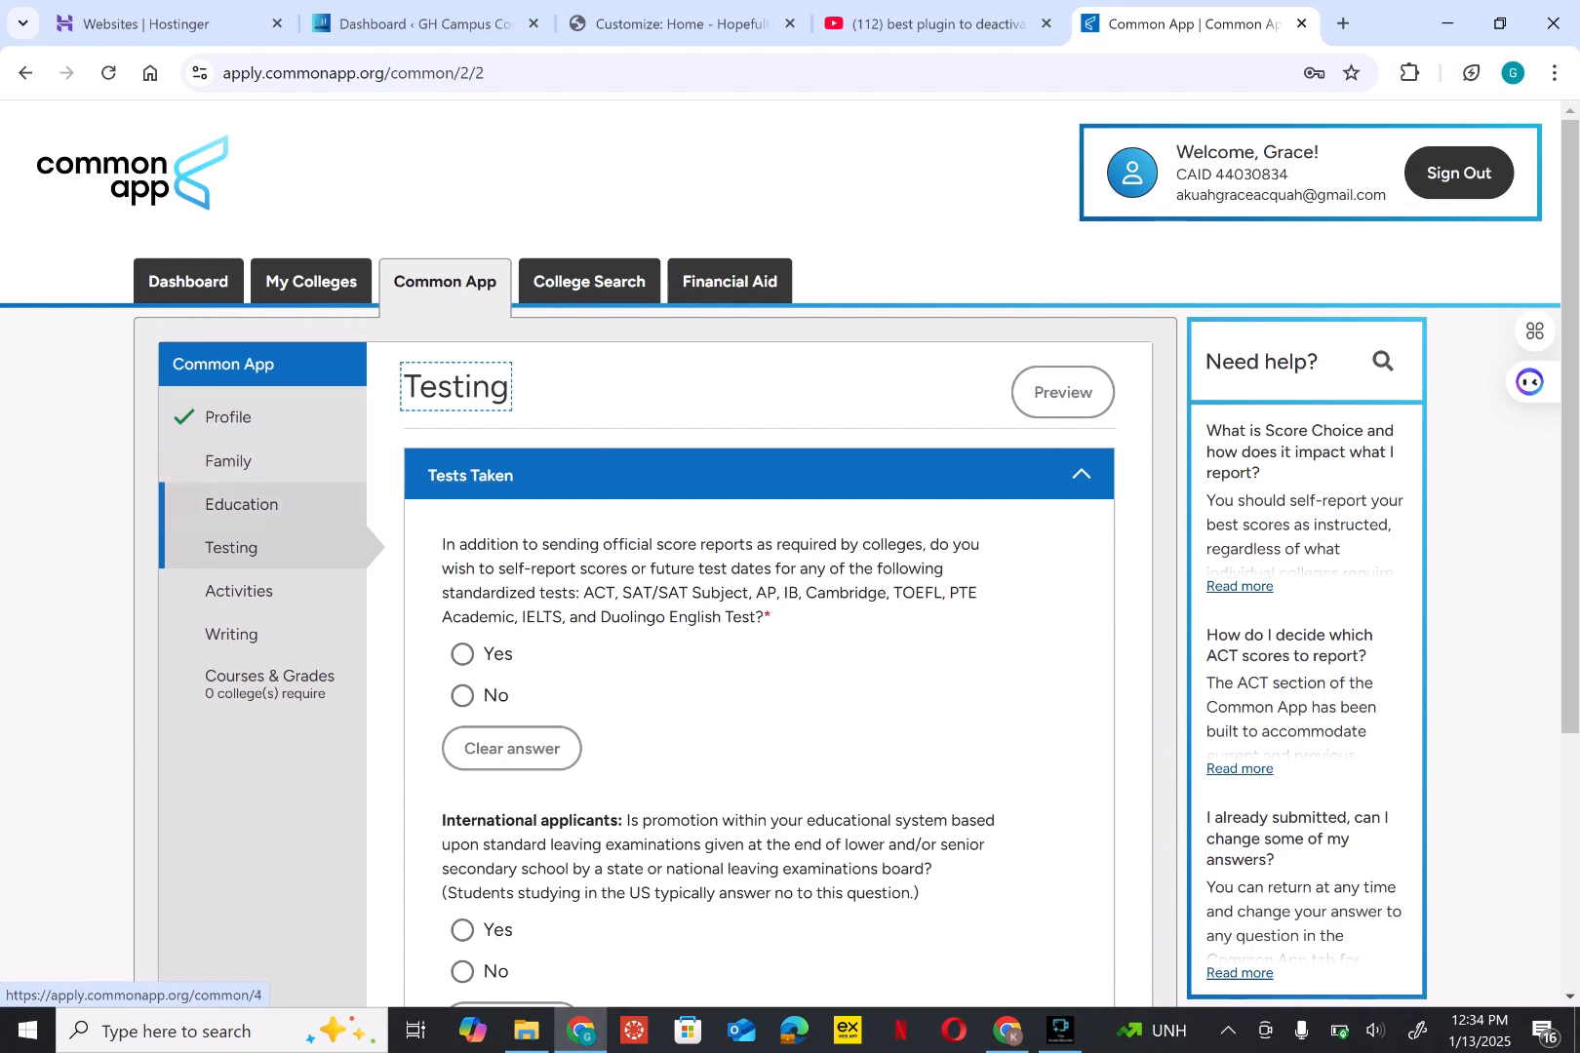
Step: Look at the Activities section and return to the Testing section
left_click(239, 591)
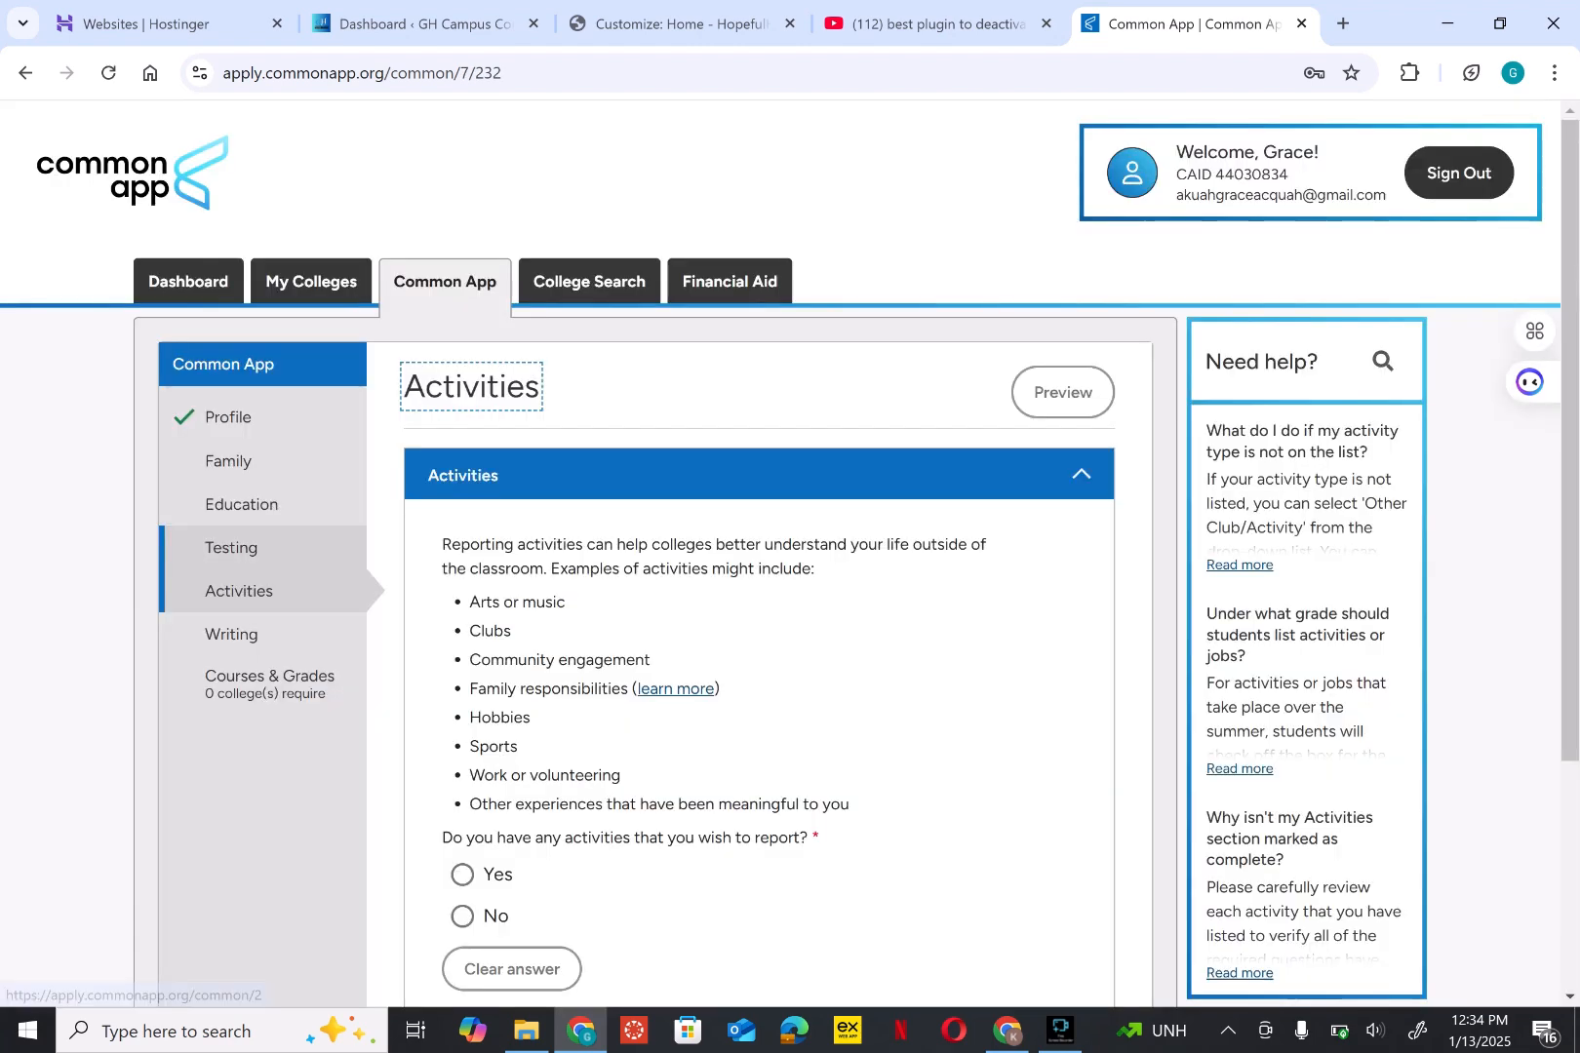
left_click(231, 547)
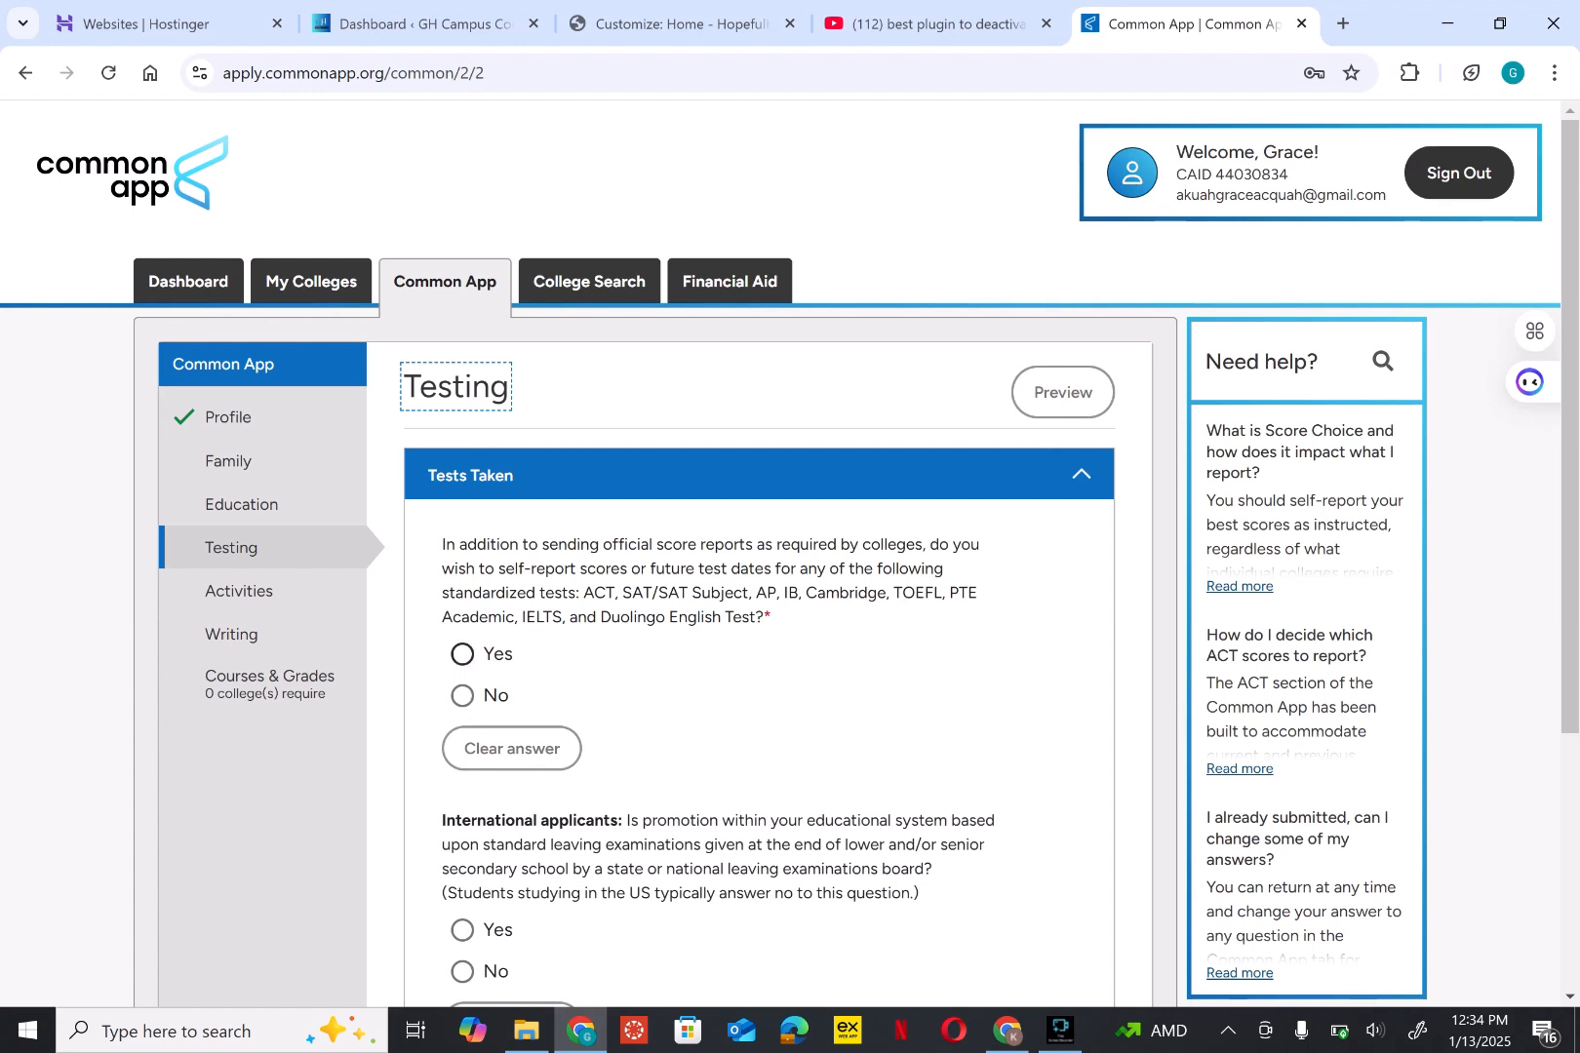
Step: Answer Yes to self-reporting standardized test scores and select SAT Tests as the tests to report
left_click(462, 654)
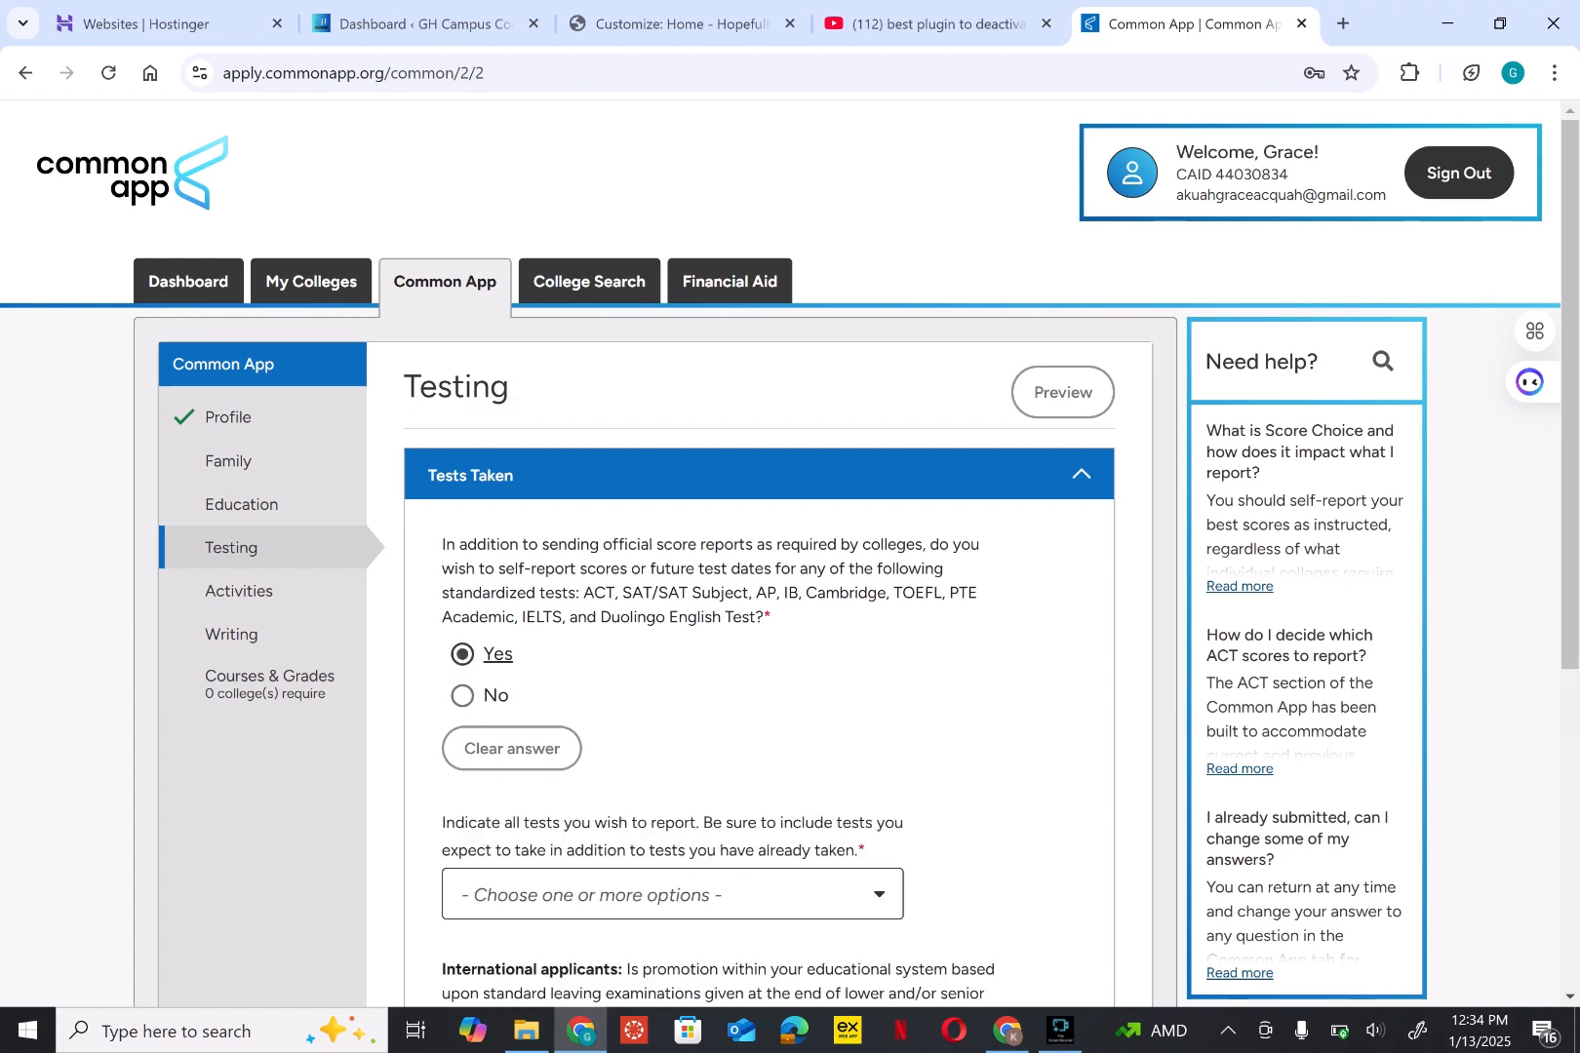
left_click(673, 894)
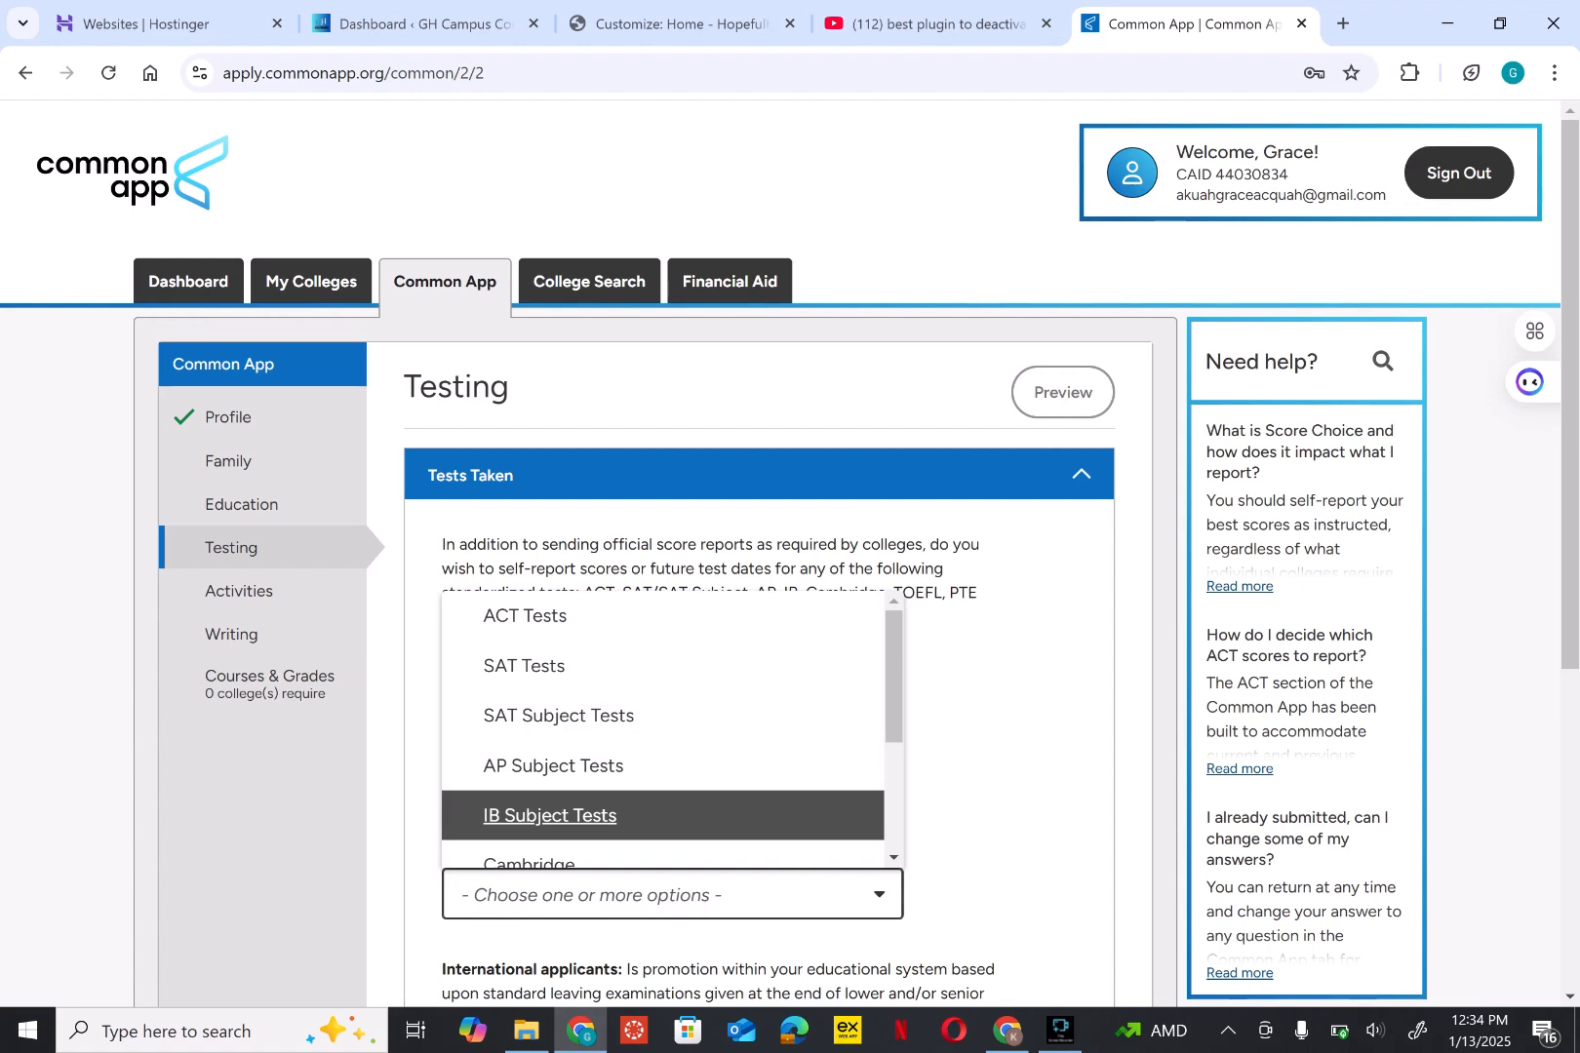
left_click(1010, 771)
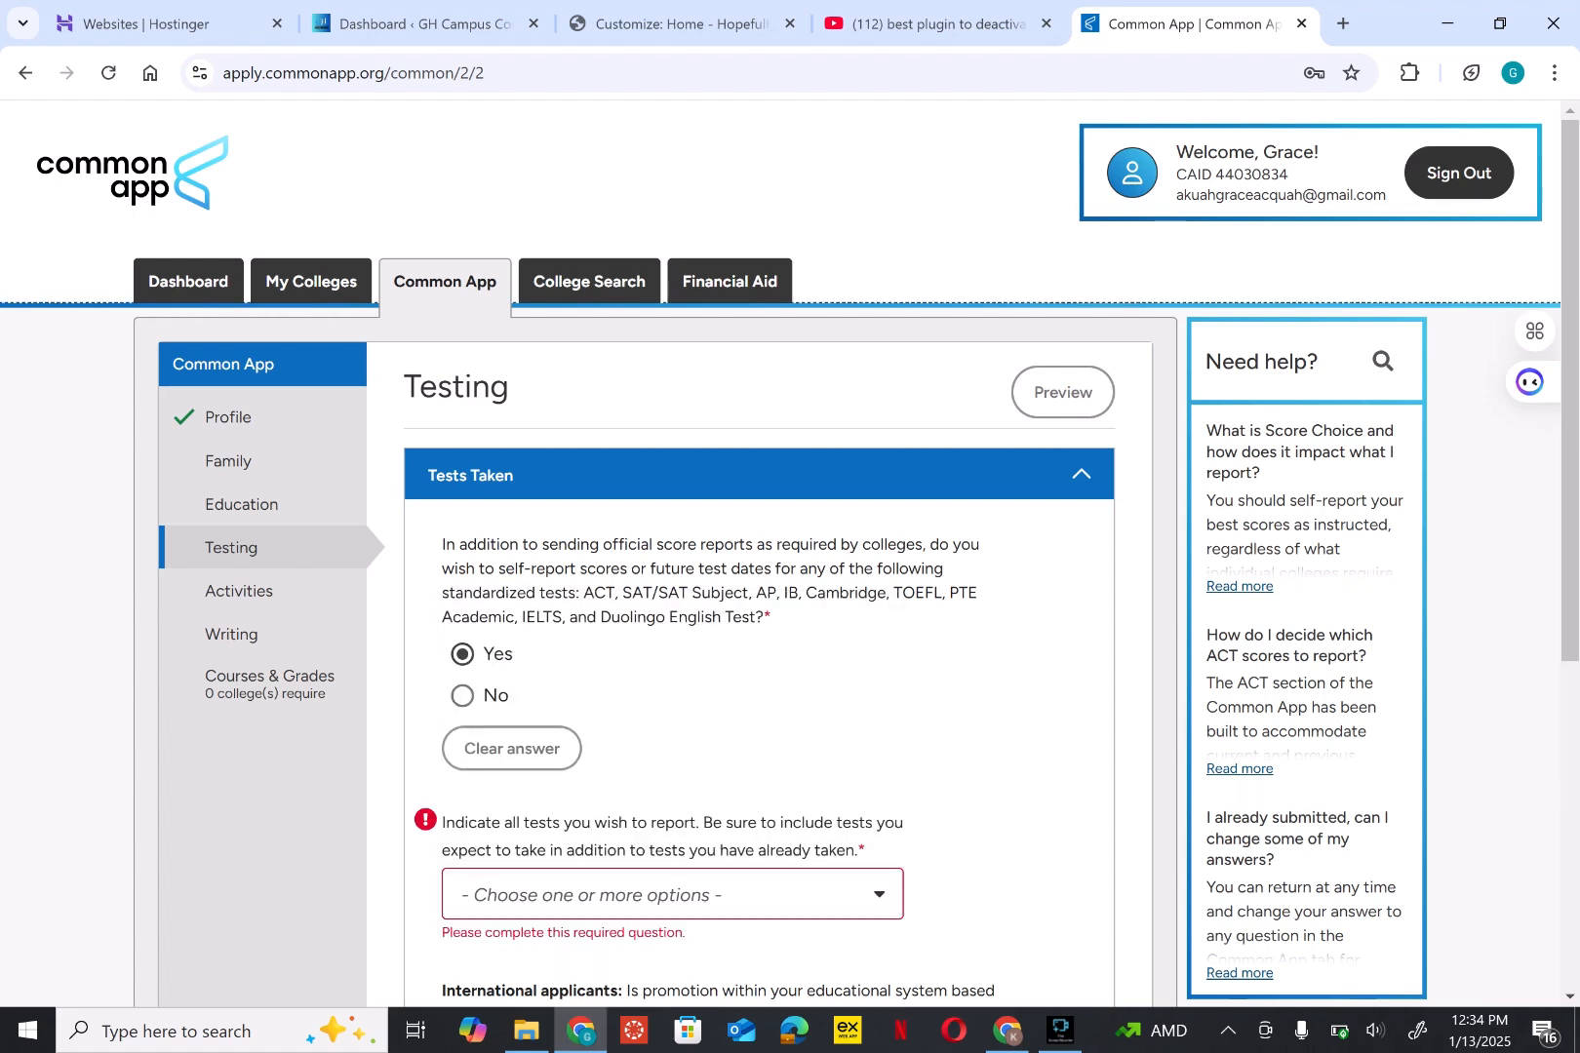
key("Down")
key("Down")
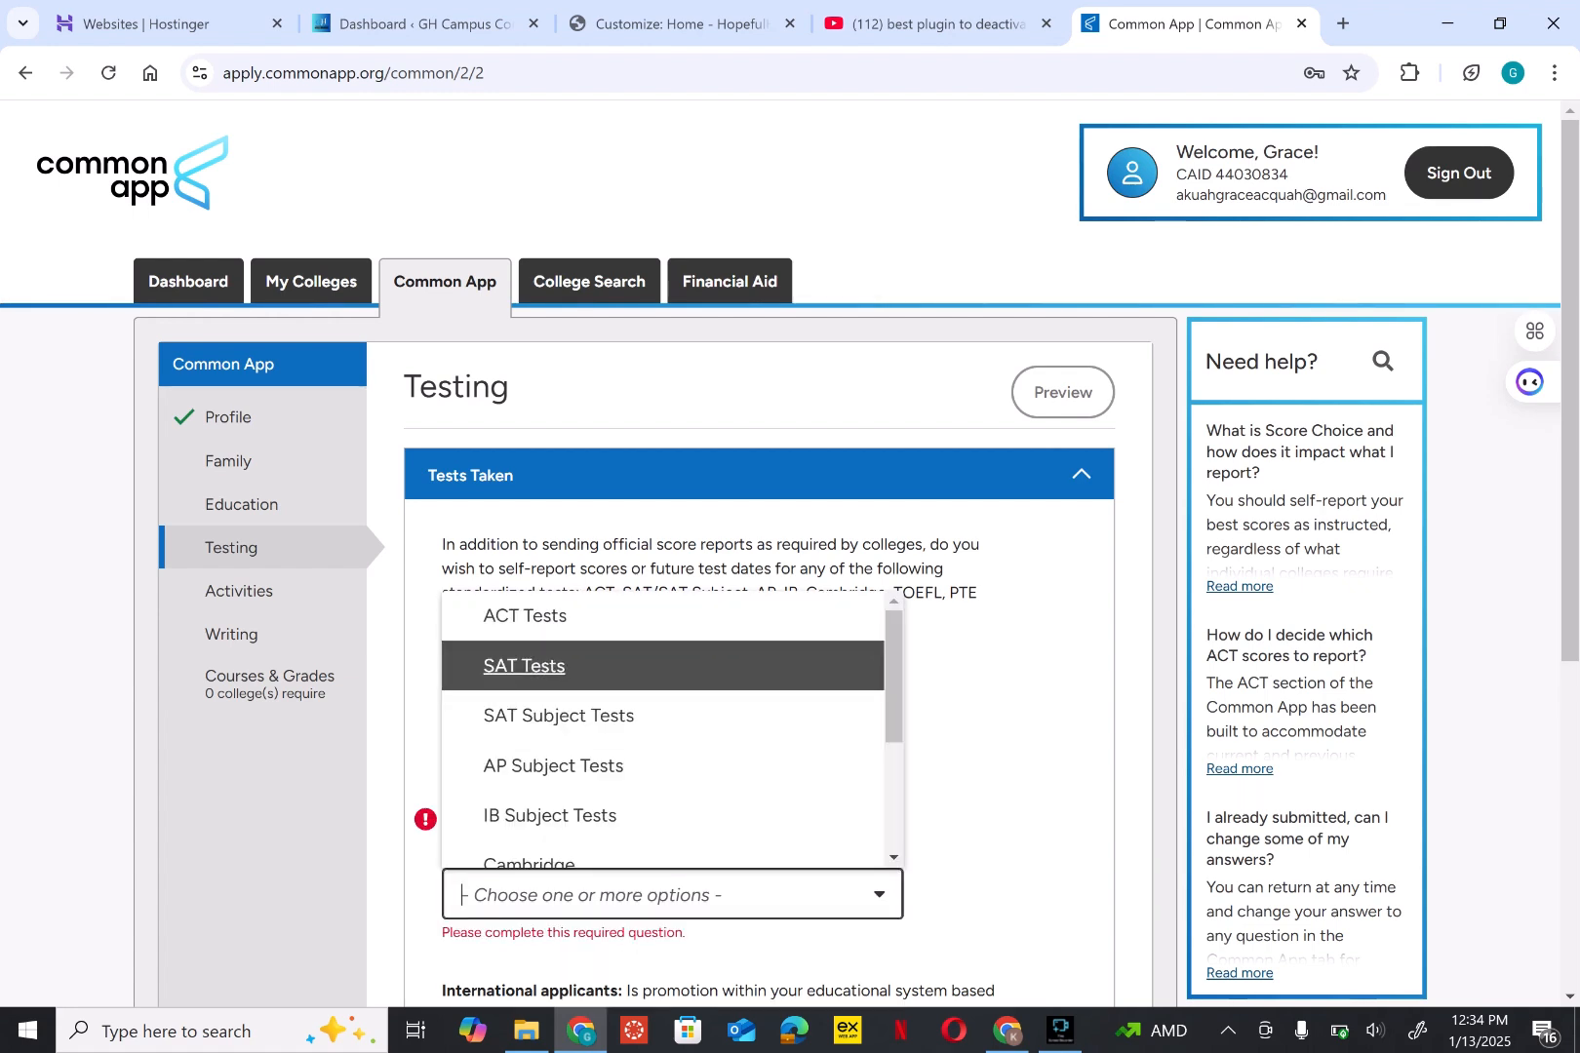
key("Return")
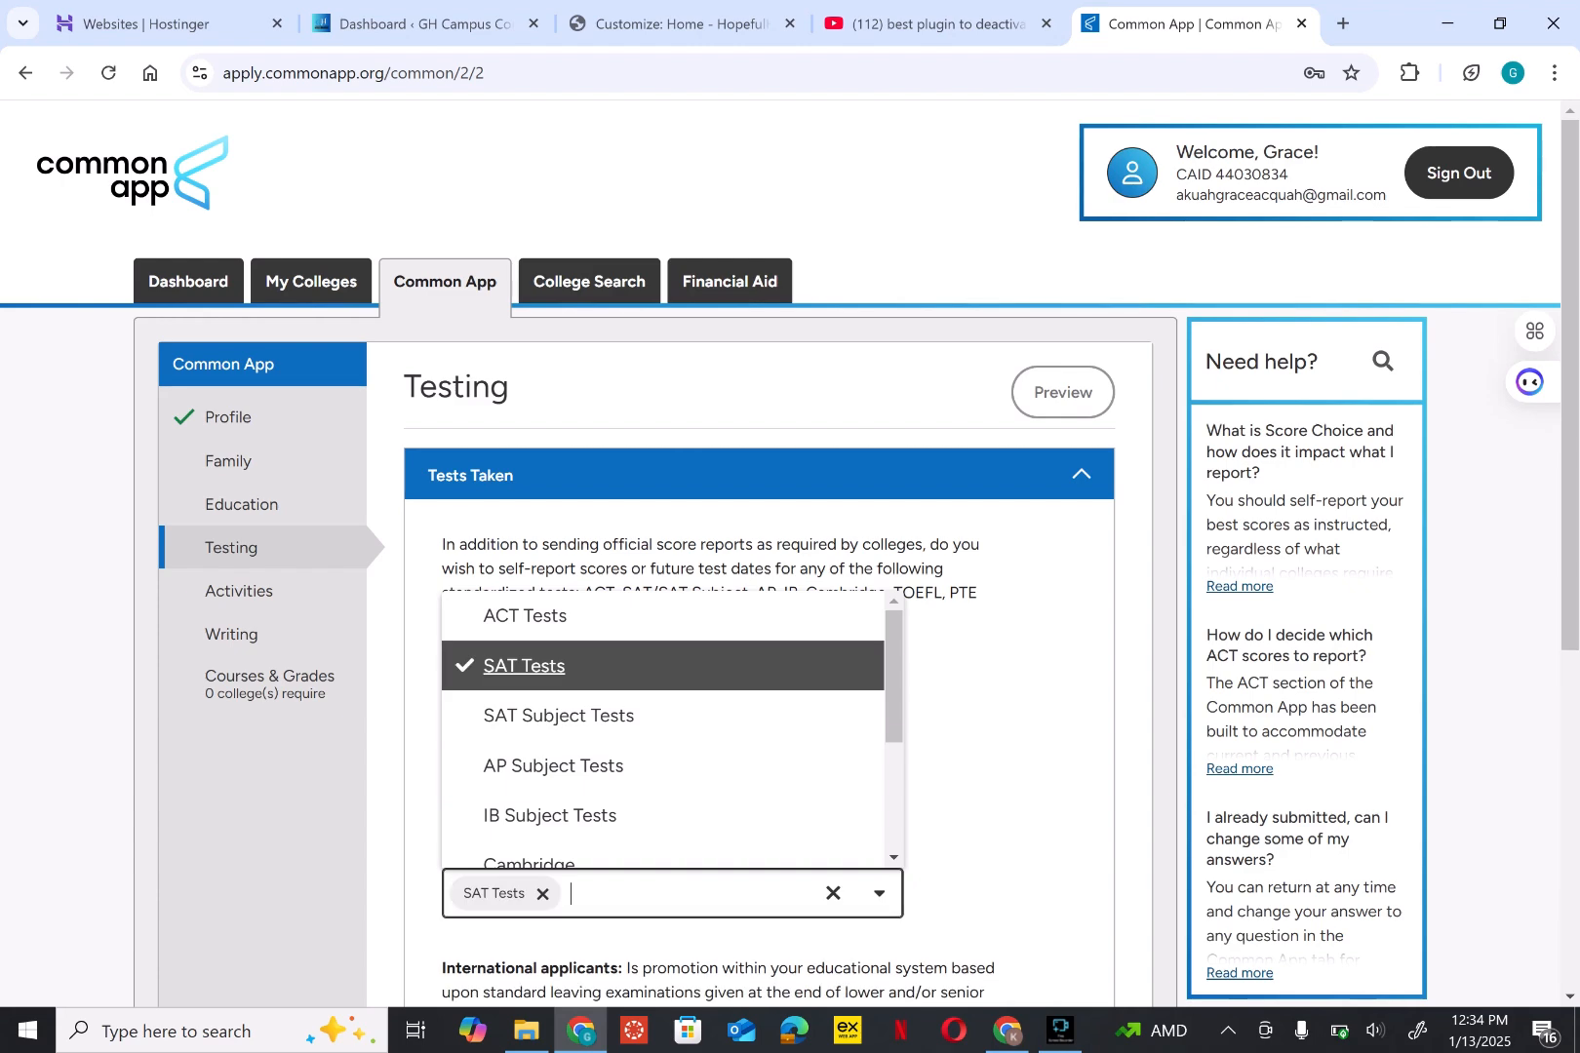
key("Down")
key("Down")
left_click(1016, 763)
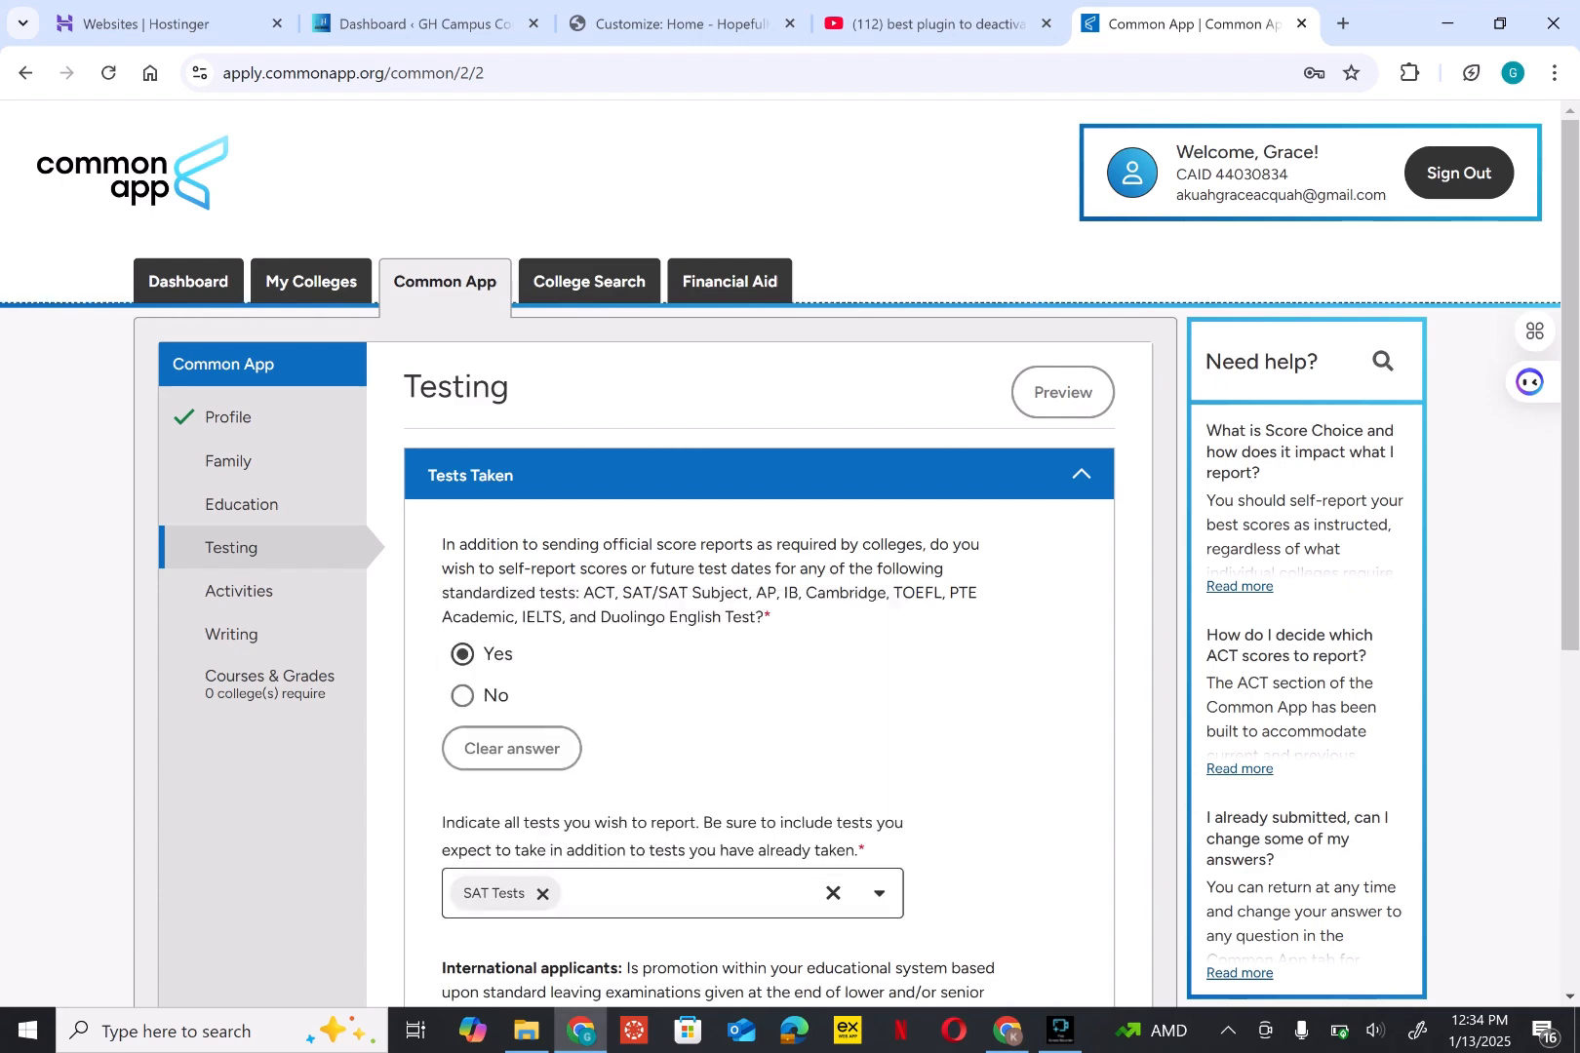
scroll(1016, 820, "down", 4)
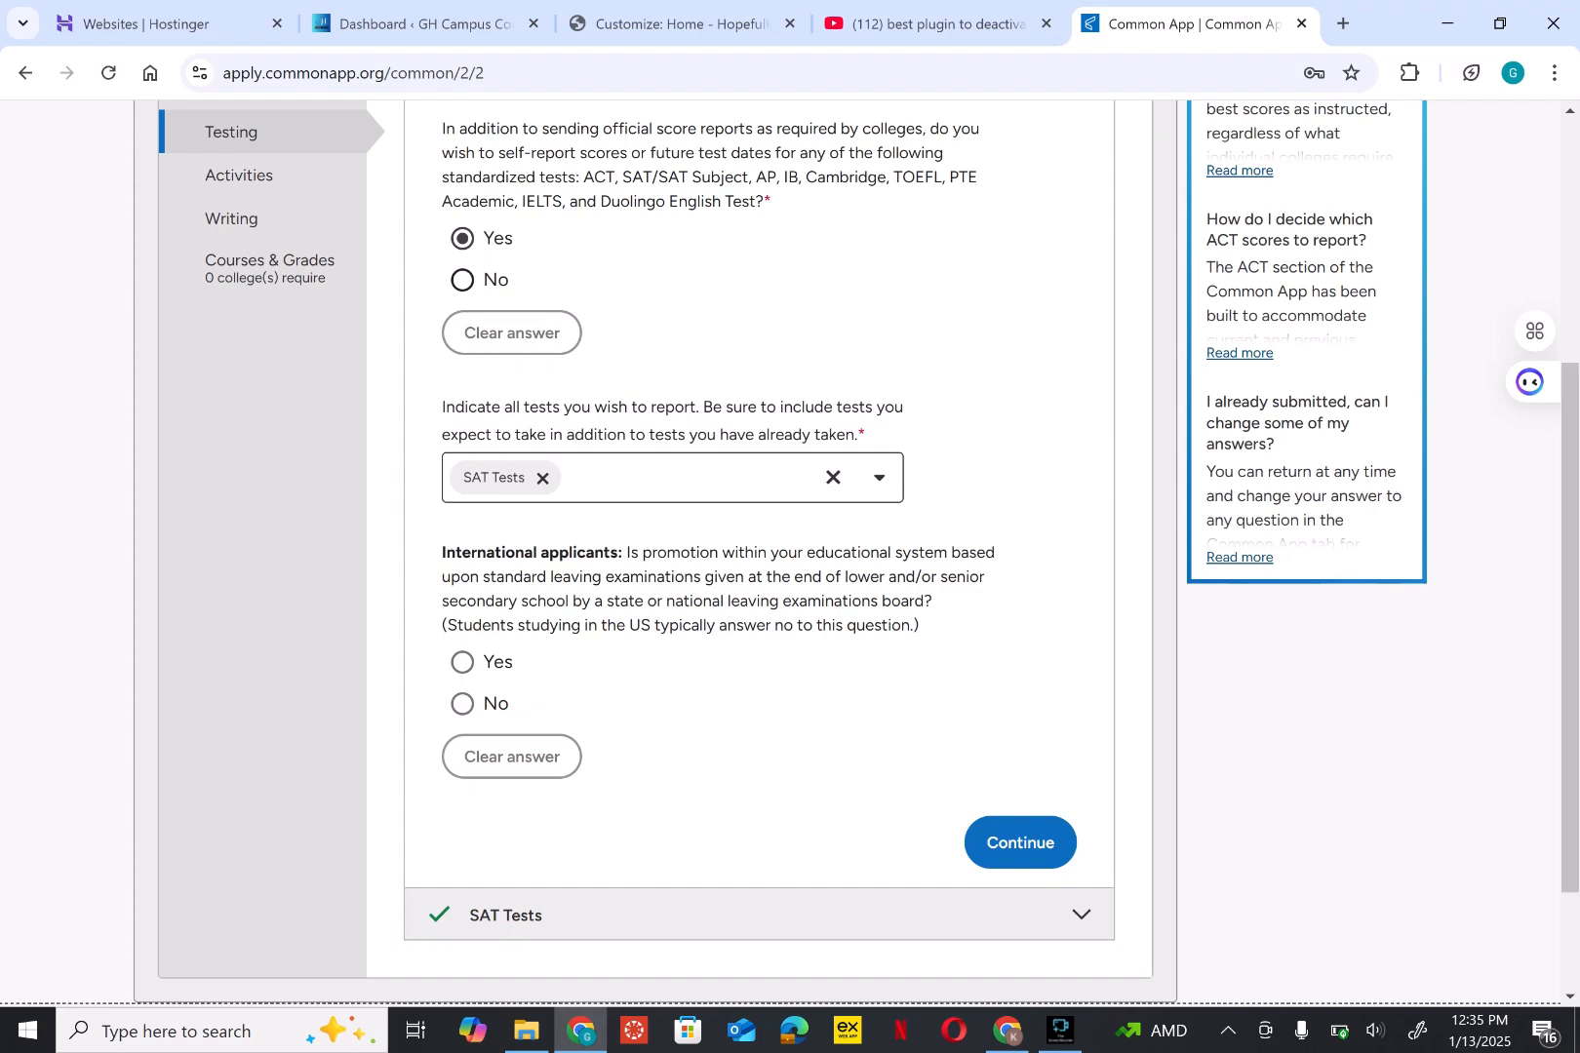
Step: Answer No to self-reporting test scores and Yes to the international leaving examinations question, and continue past Tests Taken
left_click(463, 280)
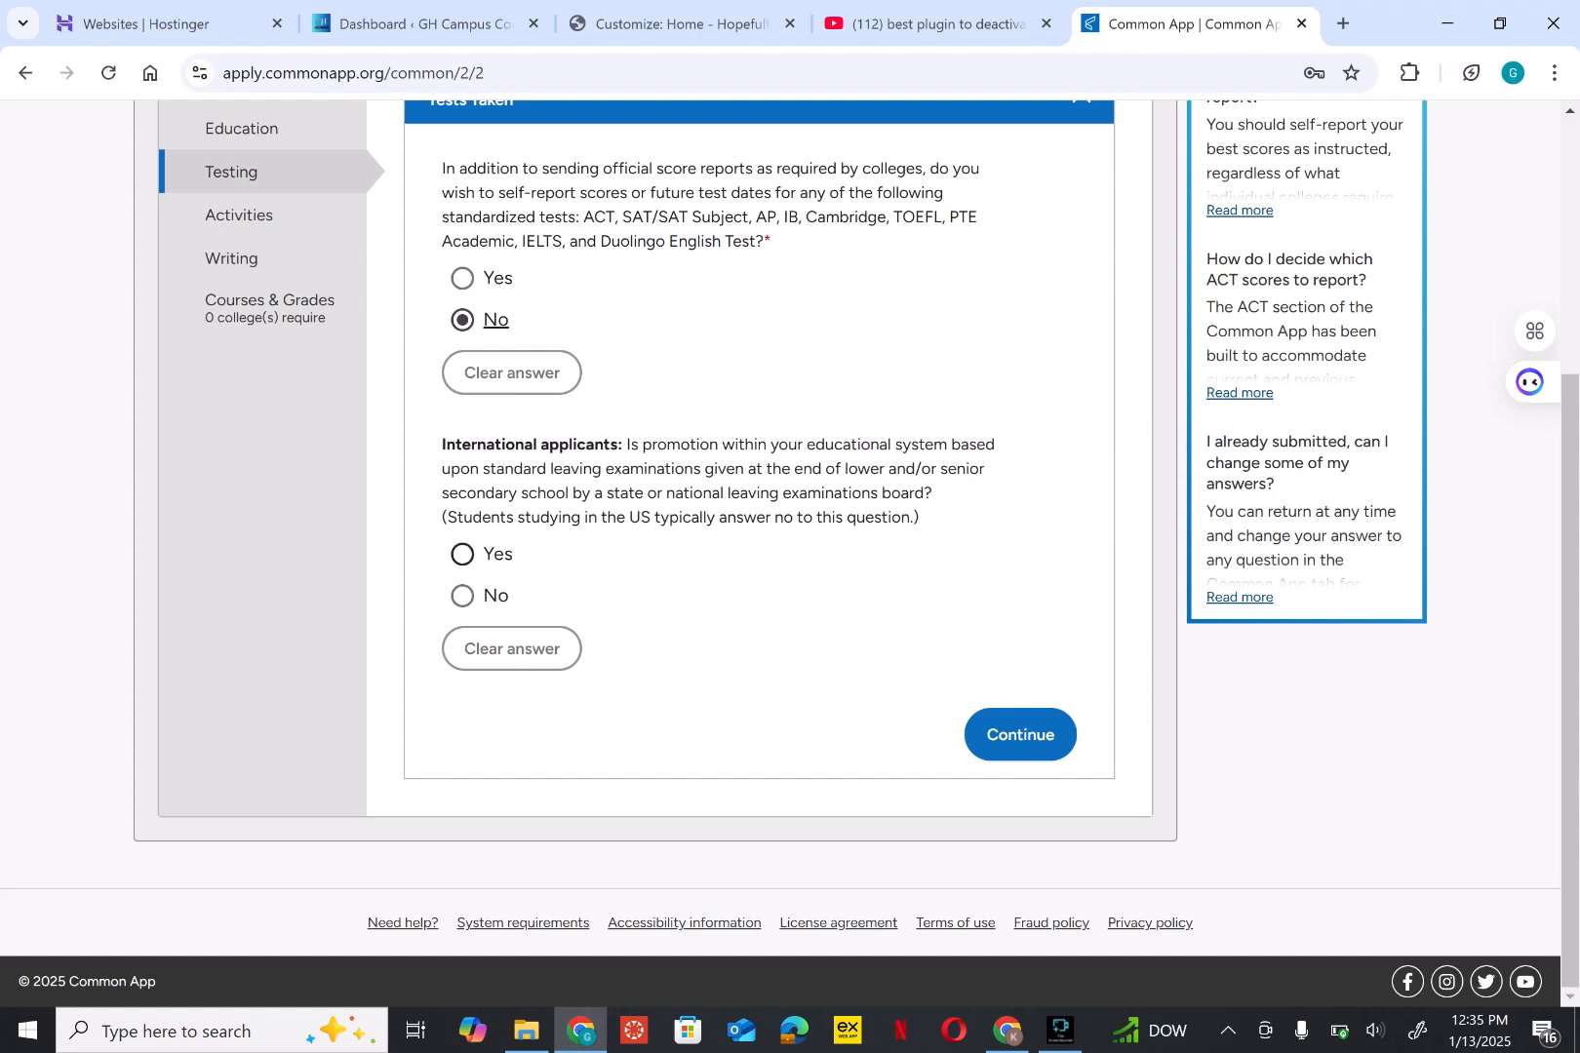
left_click(463, 554)
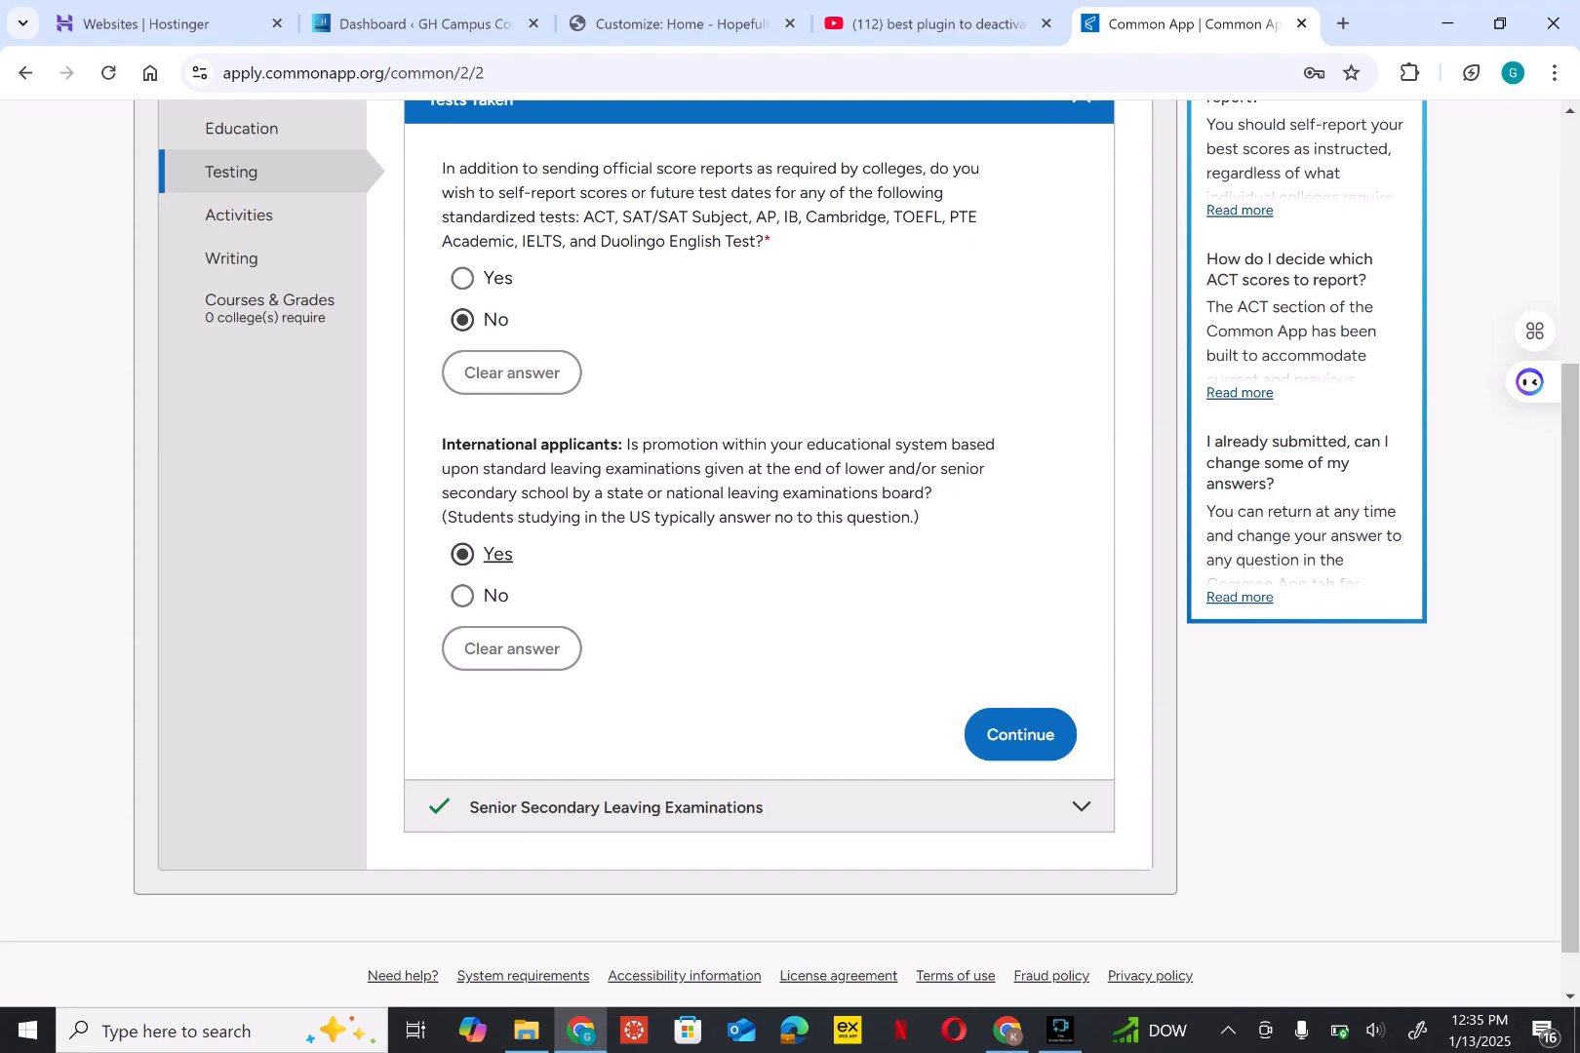
left_click(1020, 735)
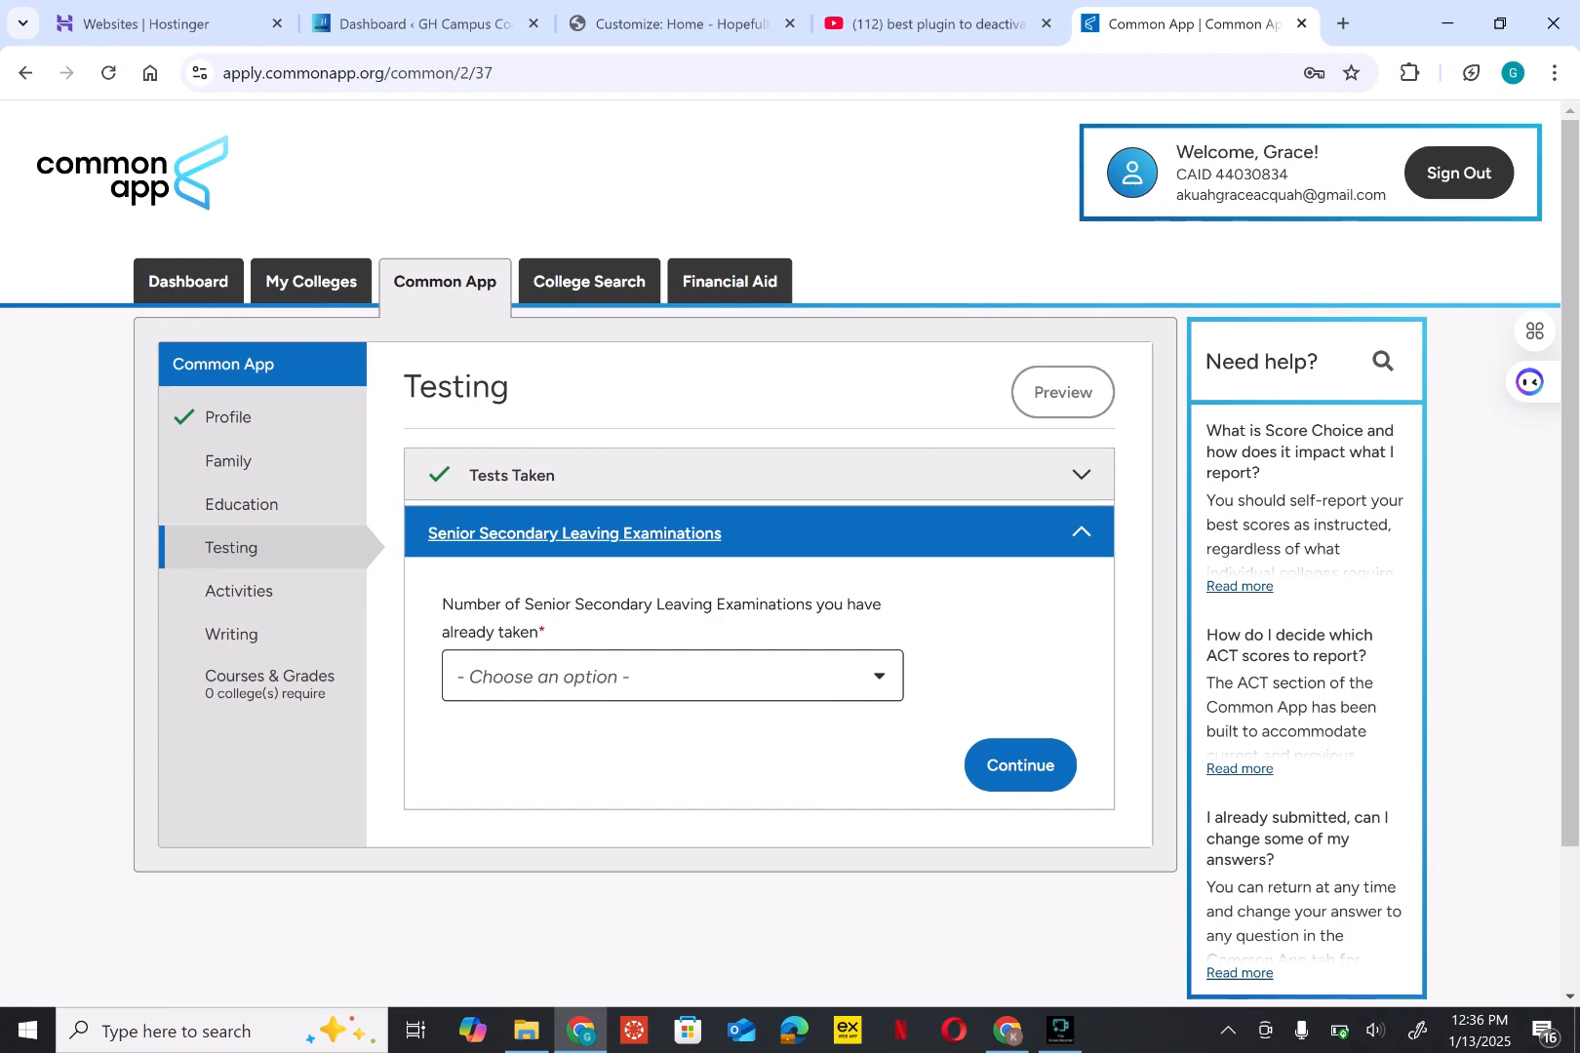
Step: Set the number of Senior Secondary Leaving Examinations already taken to 8
left_click(672, 676)
scroll(663, 838, "down", 3)
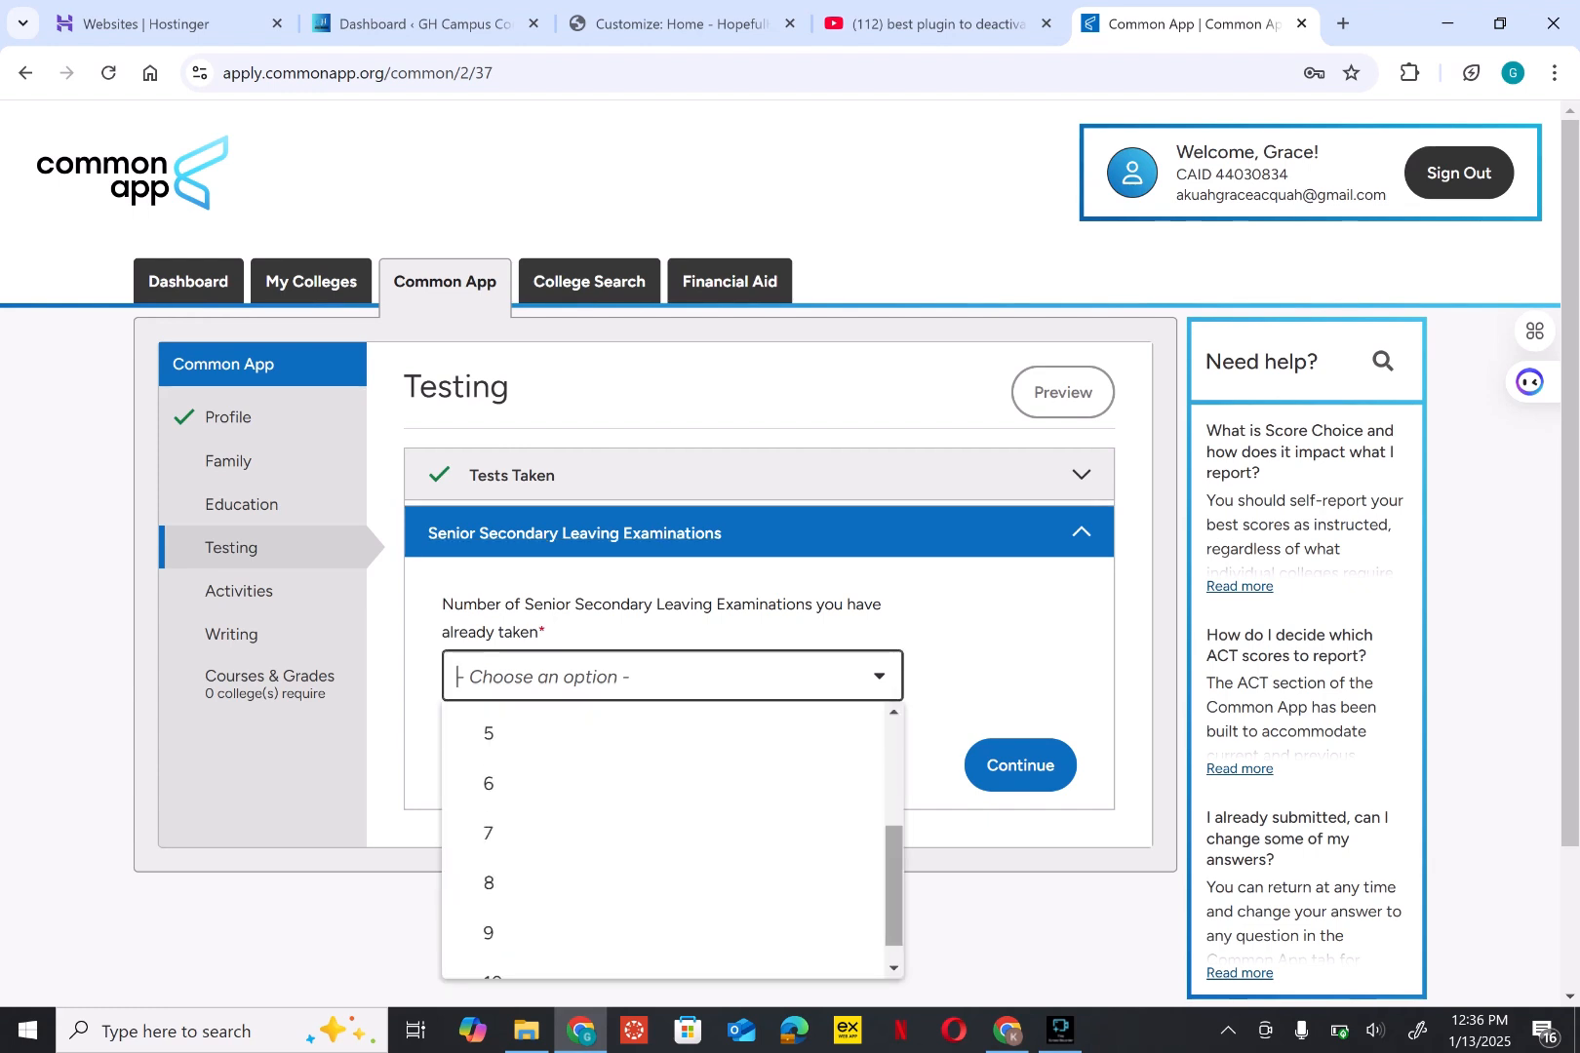
left_click(507, 883)
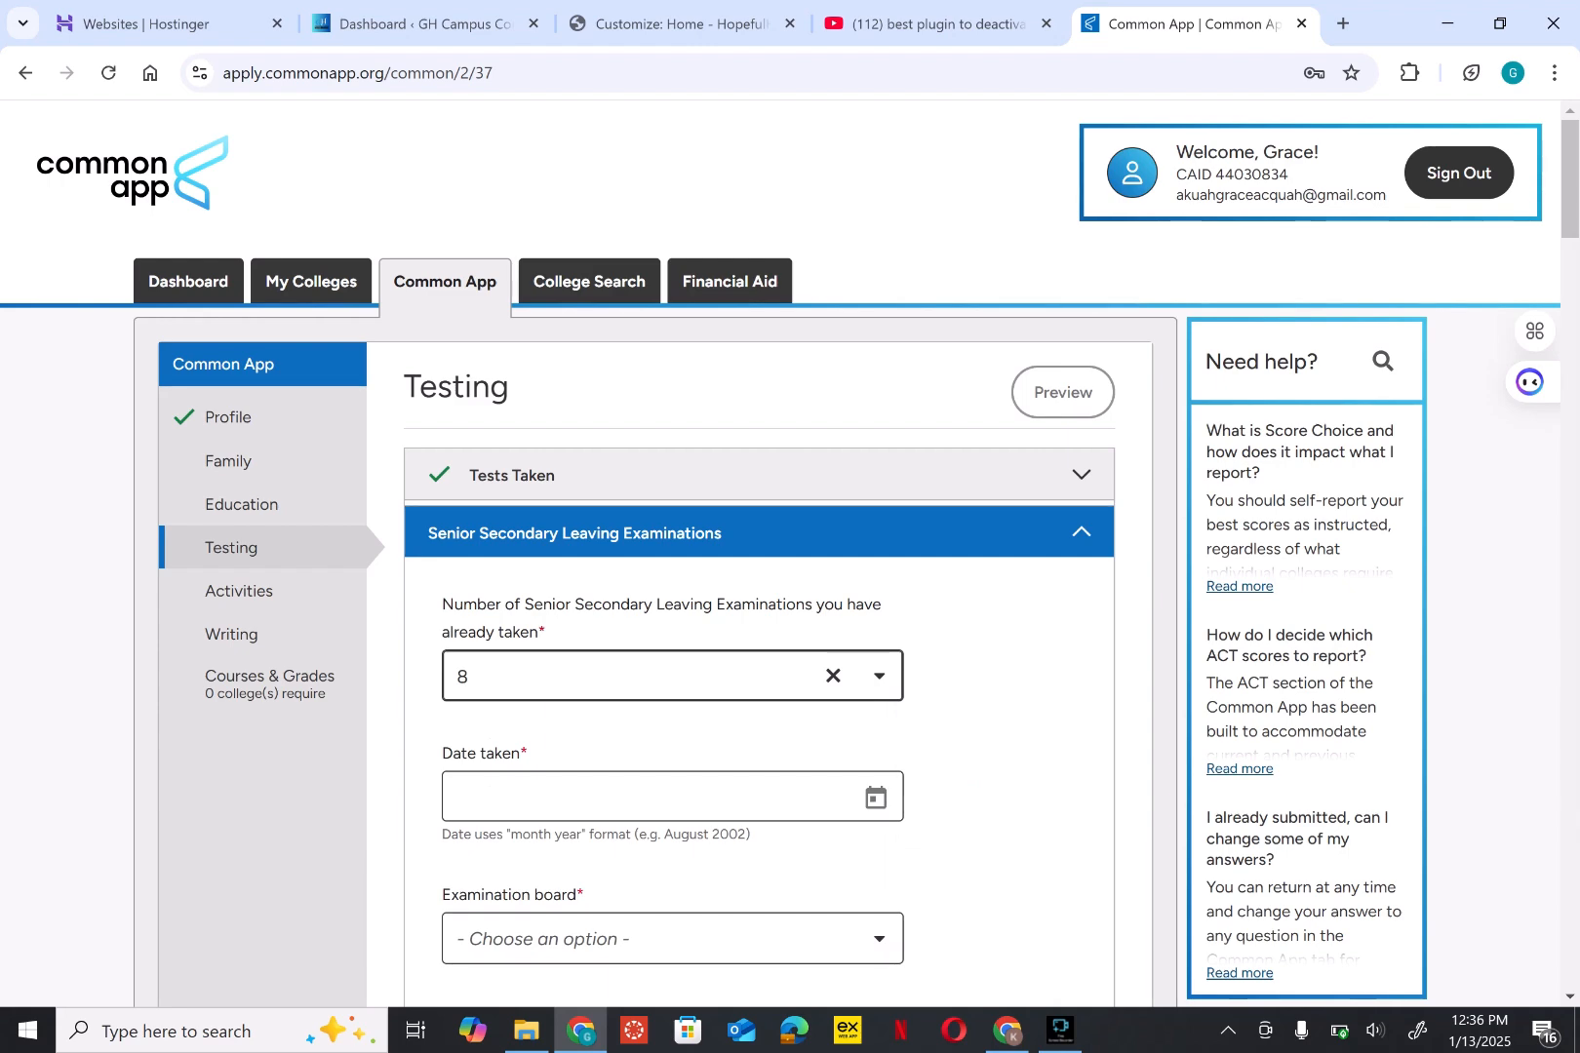
Step: Set the first examination's date taken to August 2024
scroll(790, 554, "down", 2)
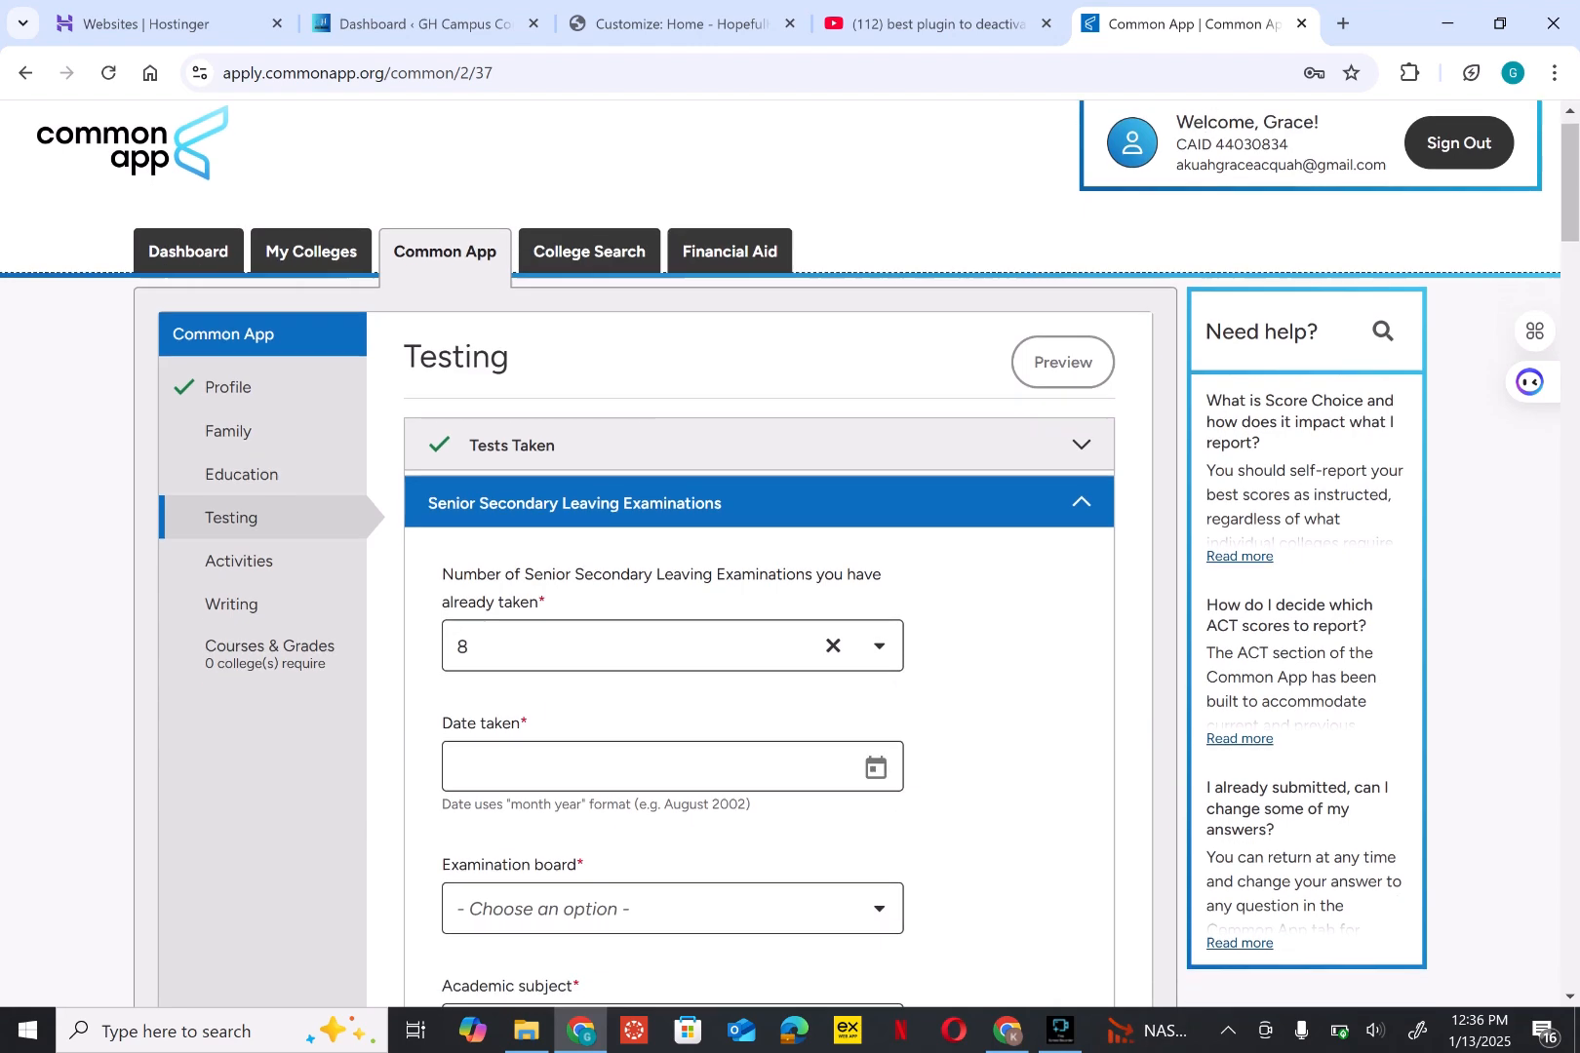
scroll(790, 554, "down", 1)
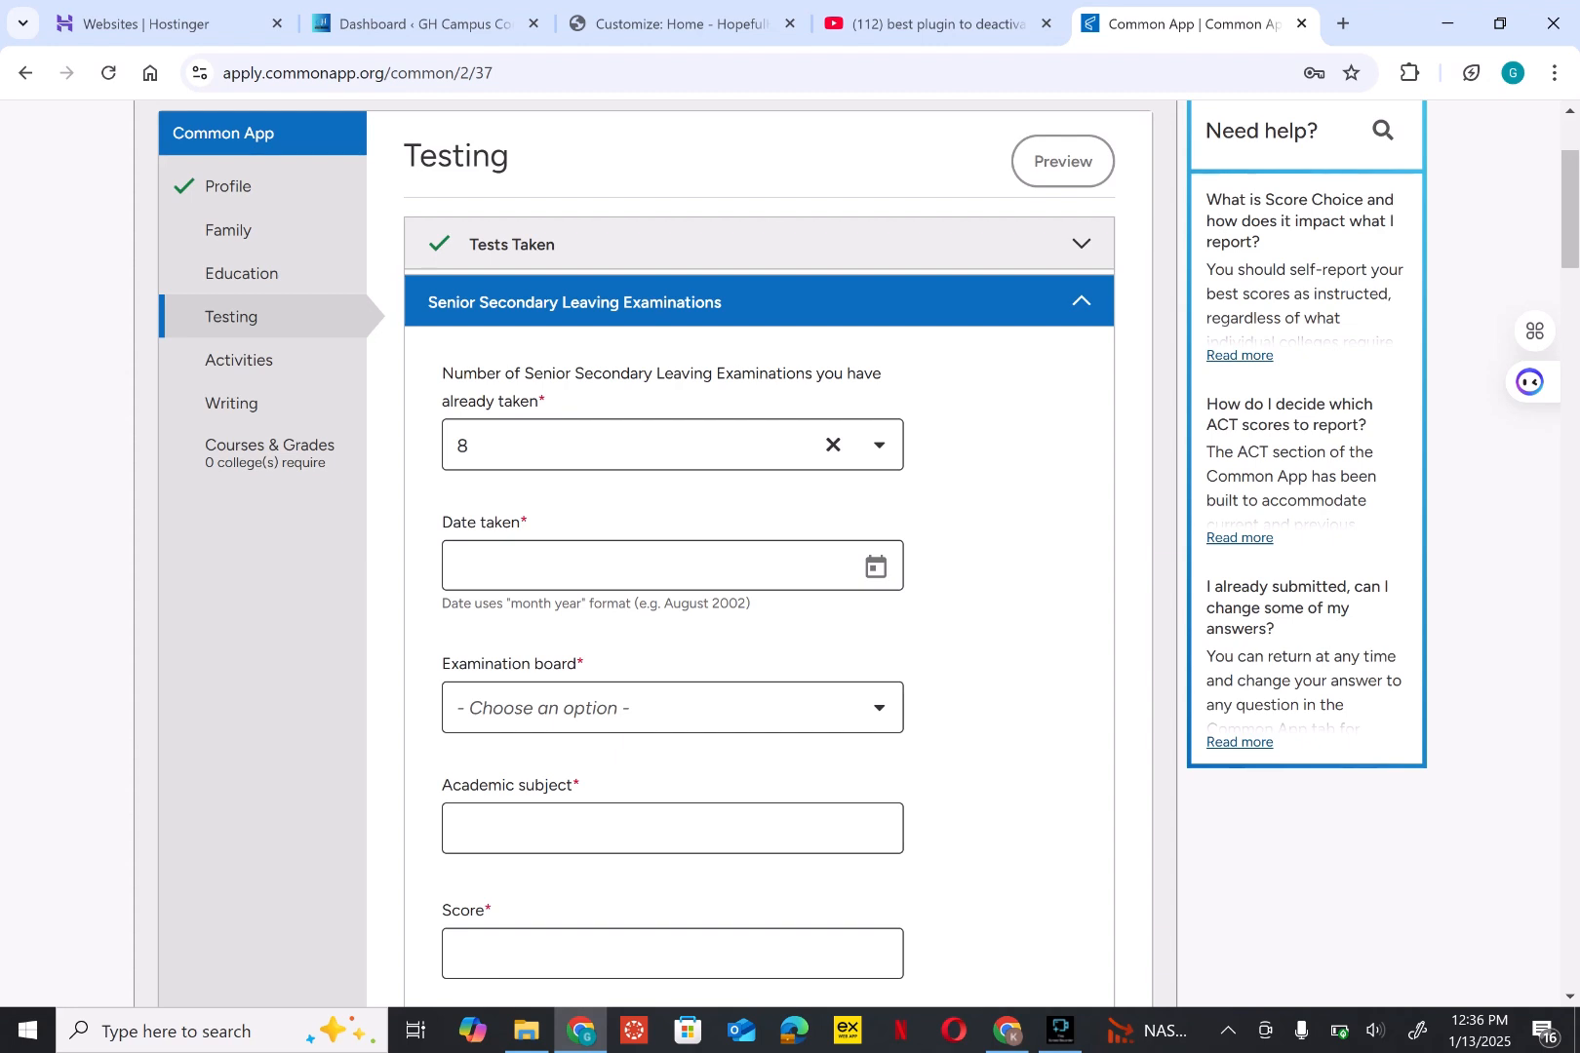
left_click(876, 567)
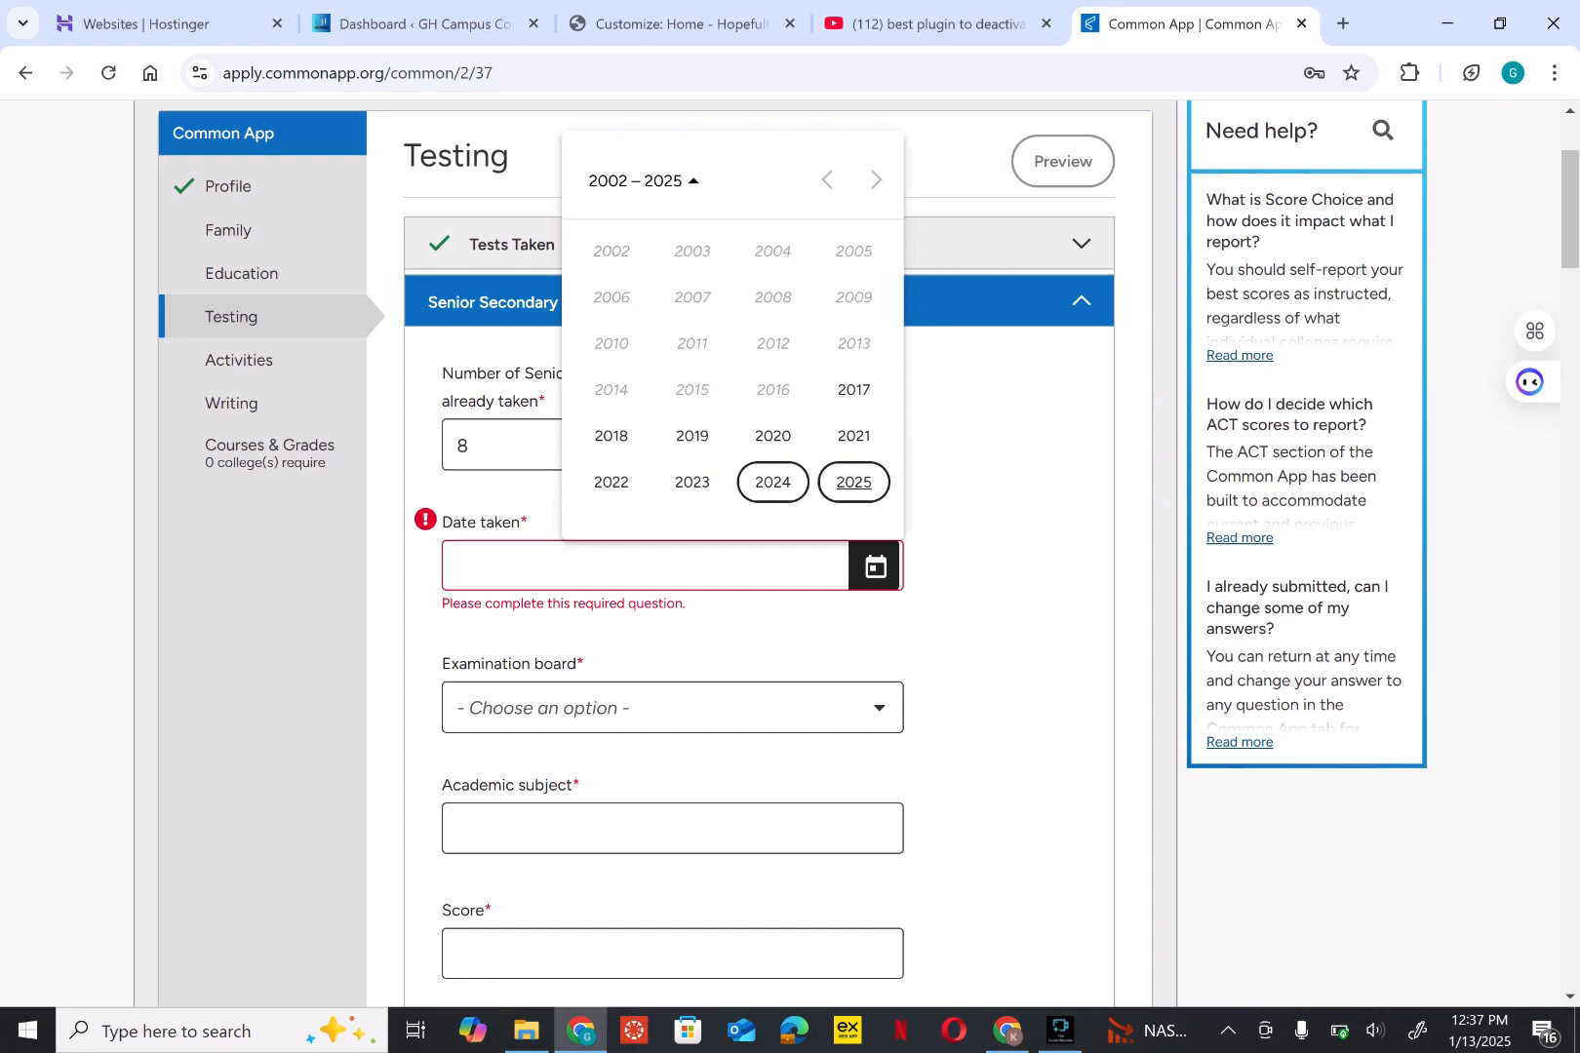
left_click(772, 481)
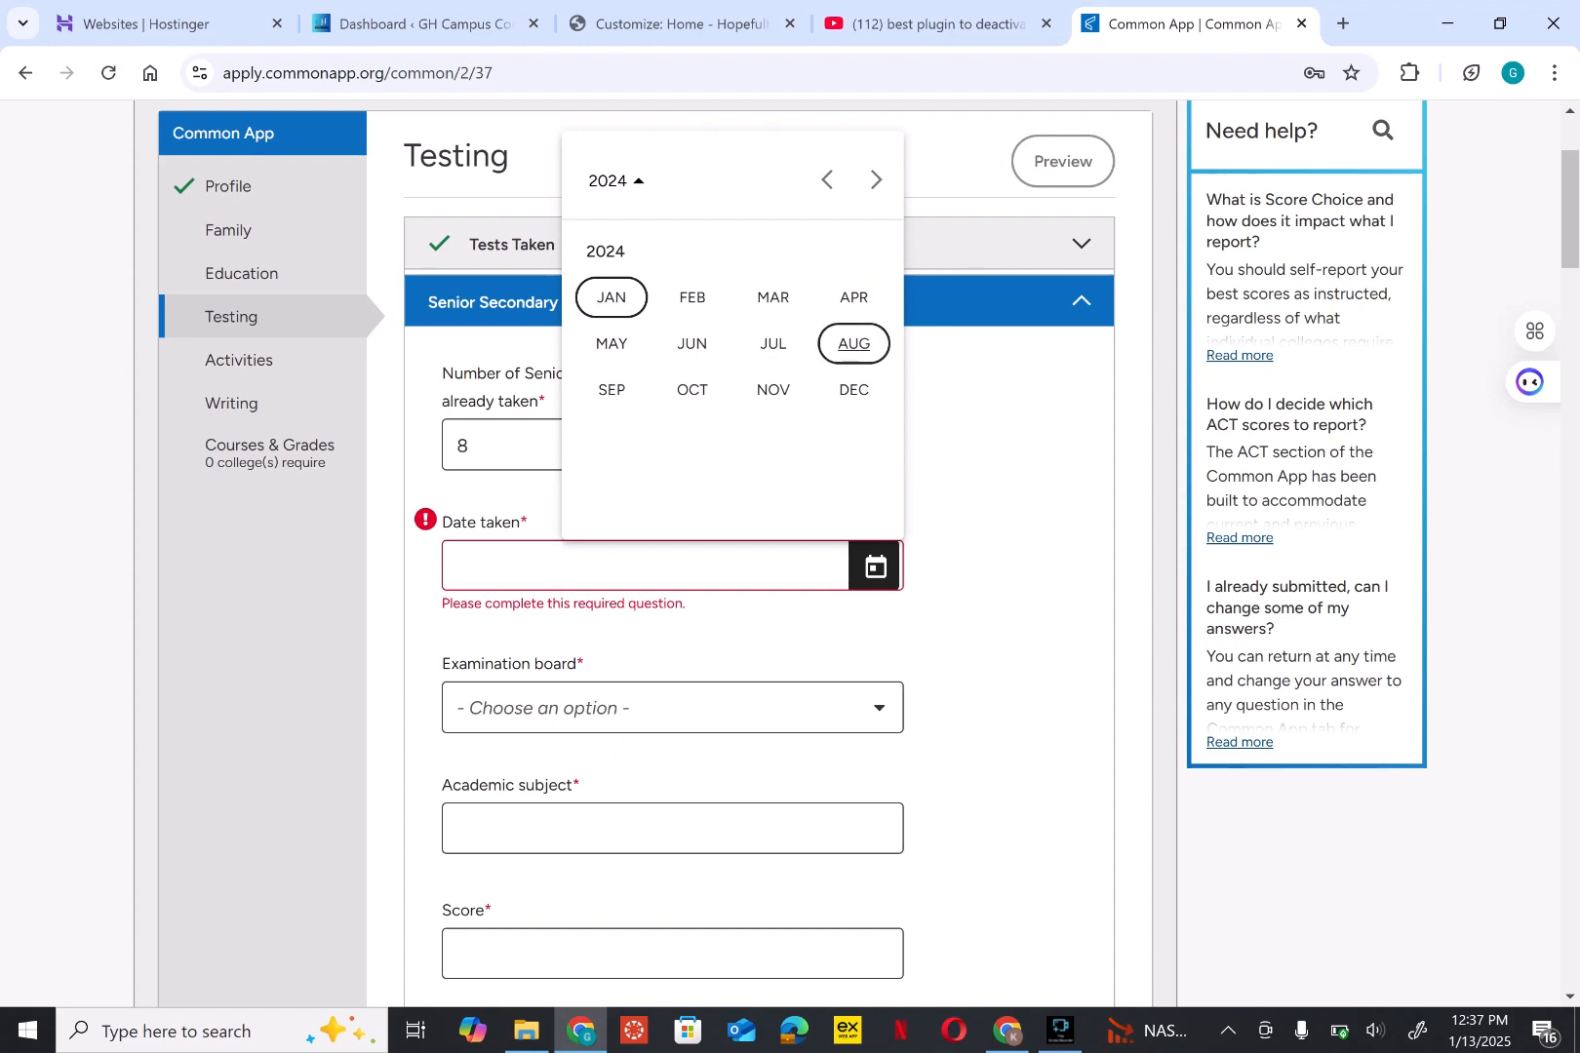
left_click(853, 343)
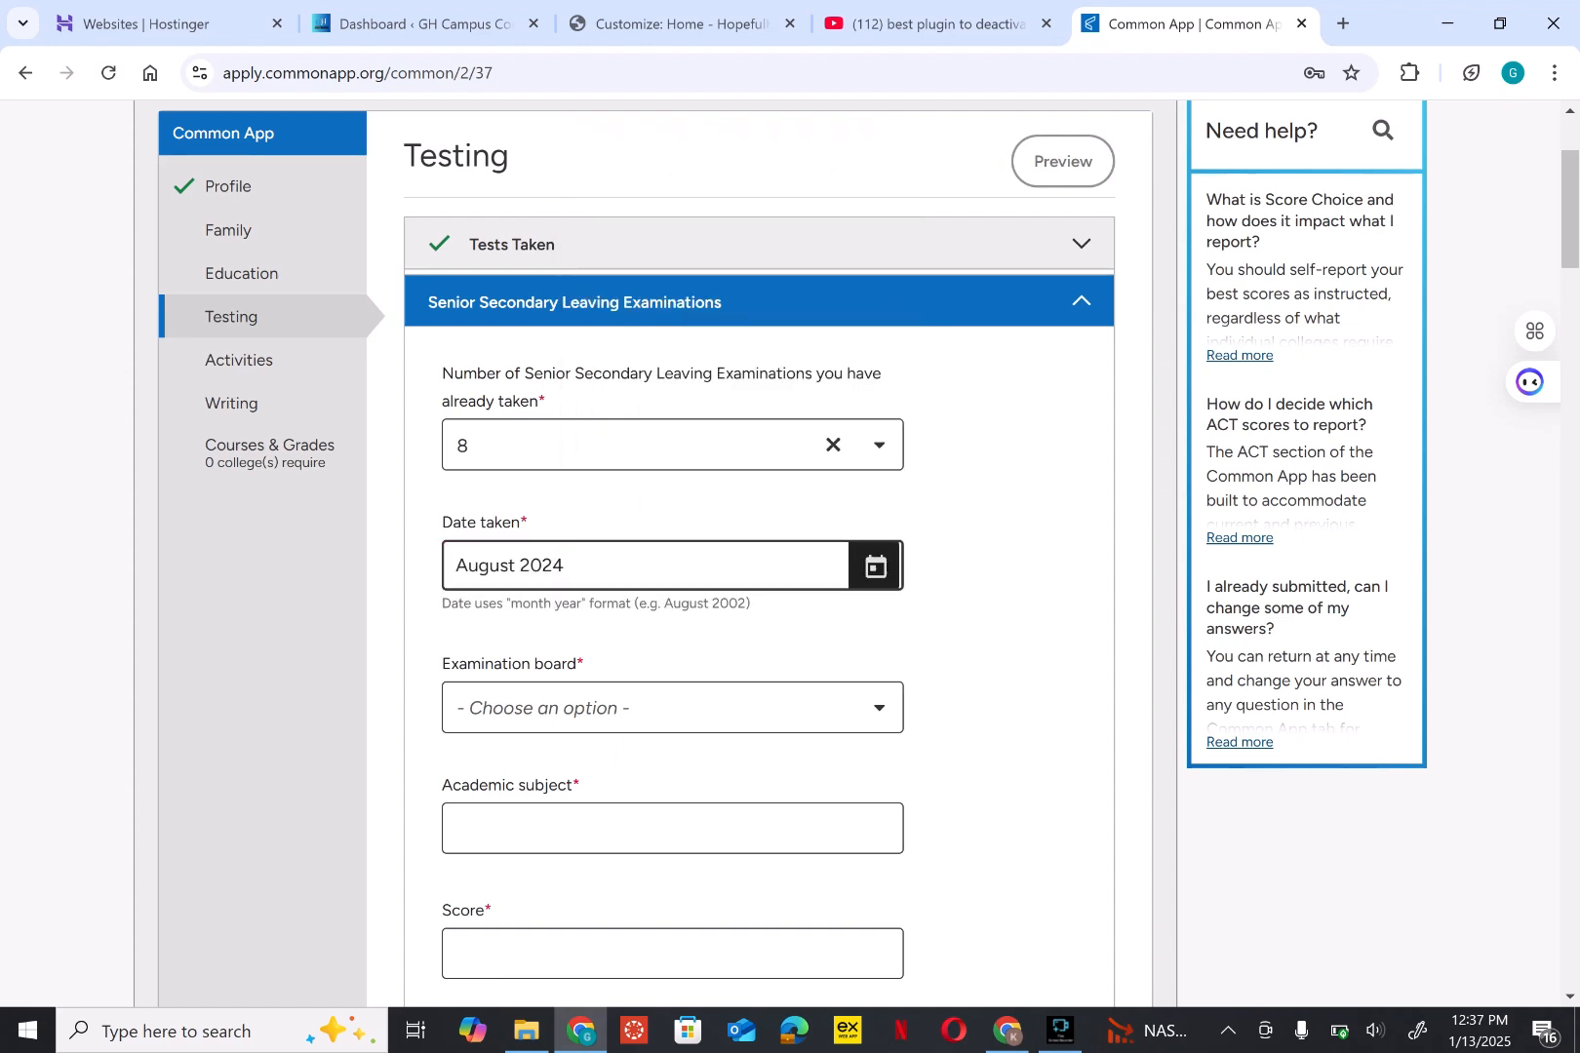
Step: Choose Western African Senior School Certificate Examination (WASSCE) as the first examination's board
left_click(673, 708)
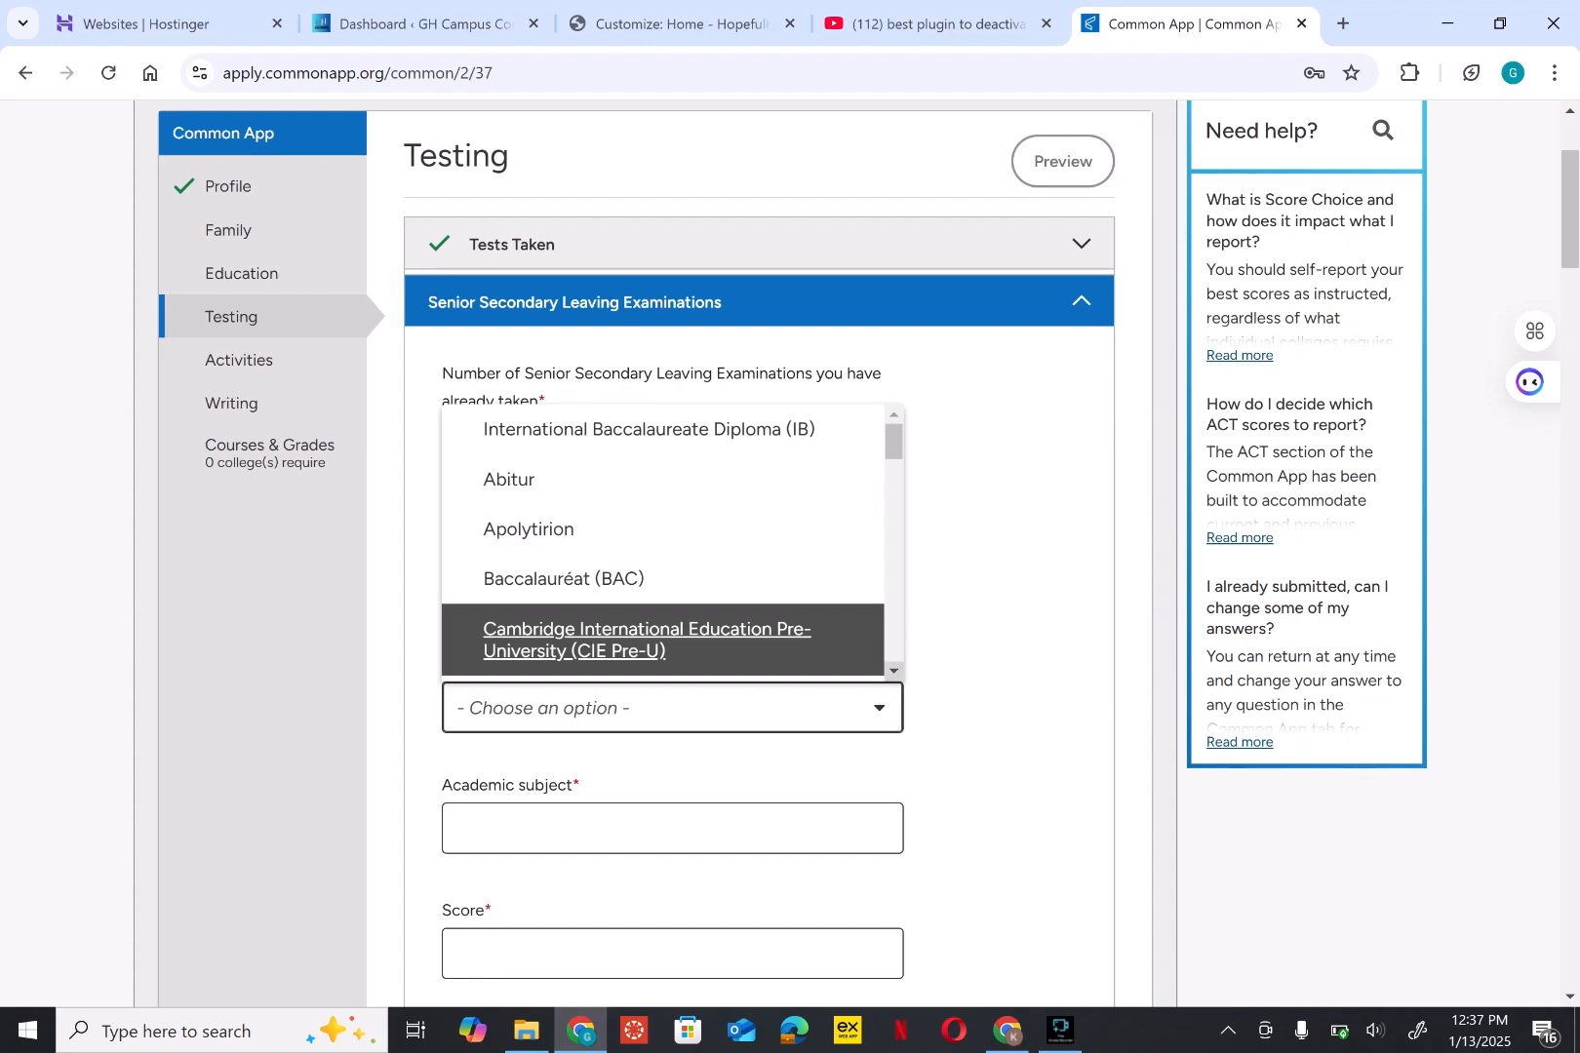
left_click(894, 672)
left_click(894, 672)
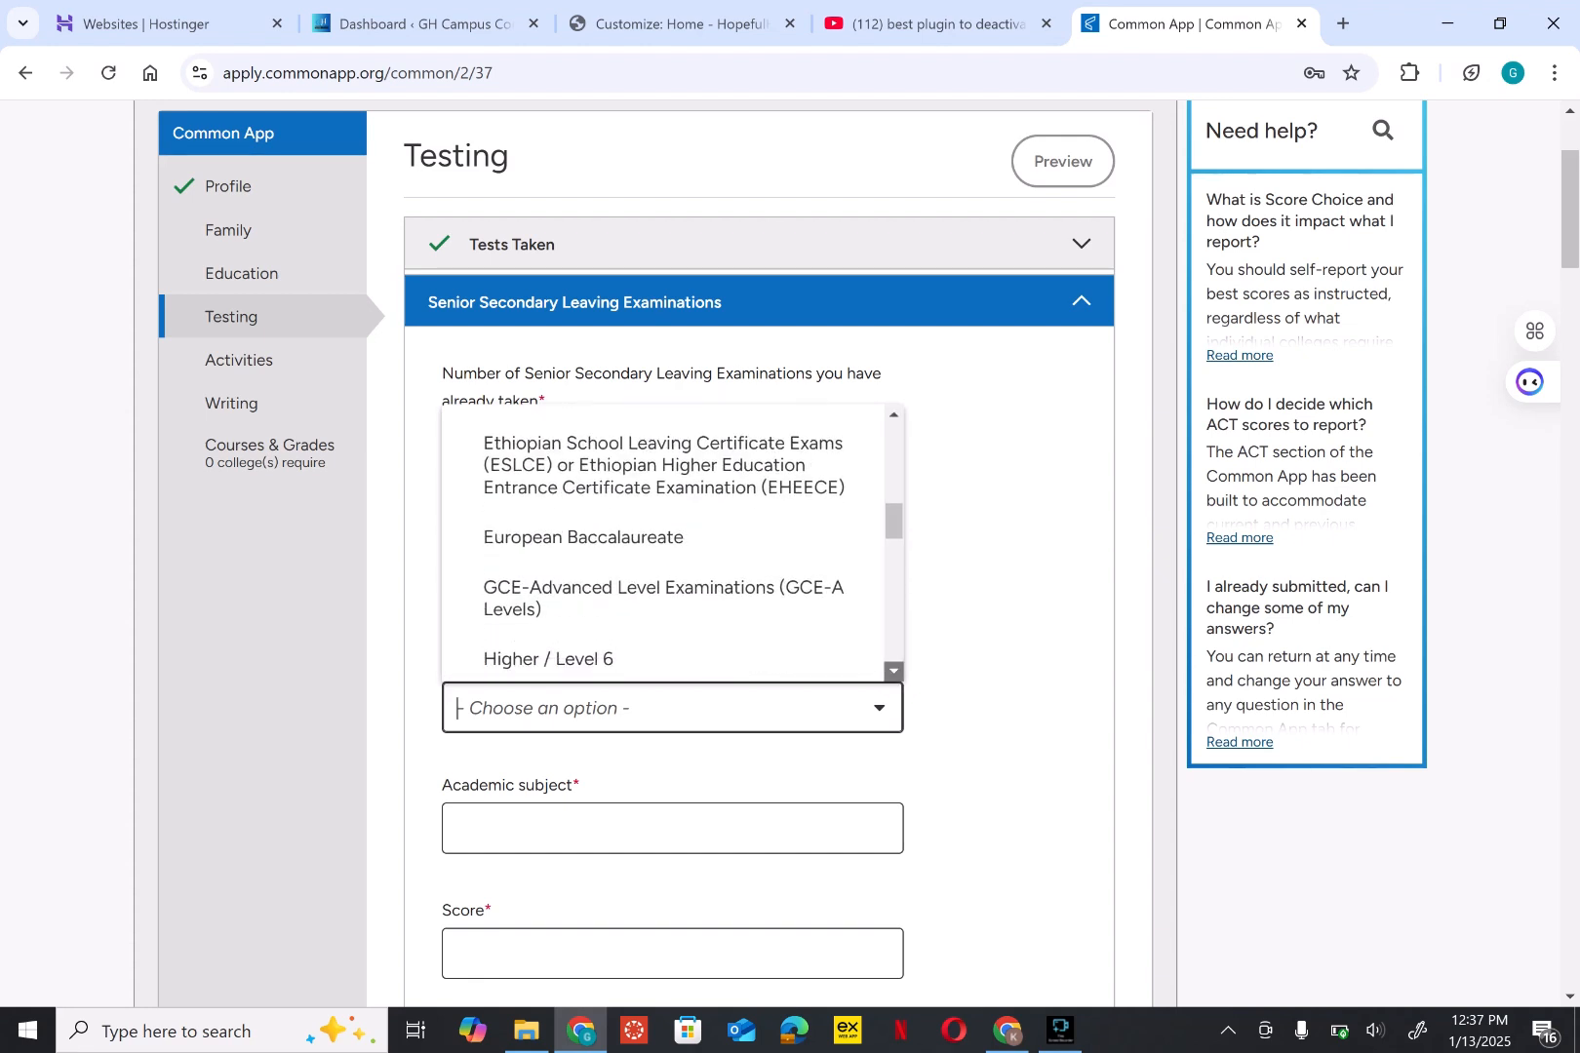
left_click(894, 672)
left_click(893, 672)
left_click(893, 671)
left_click(893, 672)
left_click(893, 672)
left_click(893, 672)
left_click(893, 671)
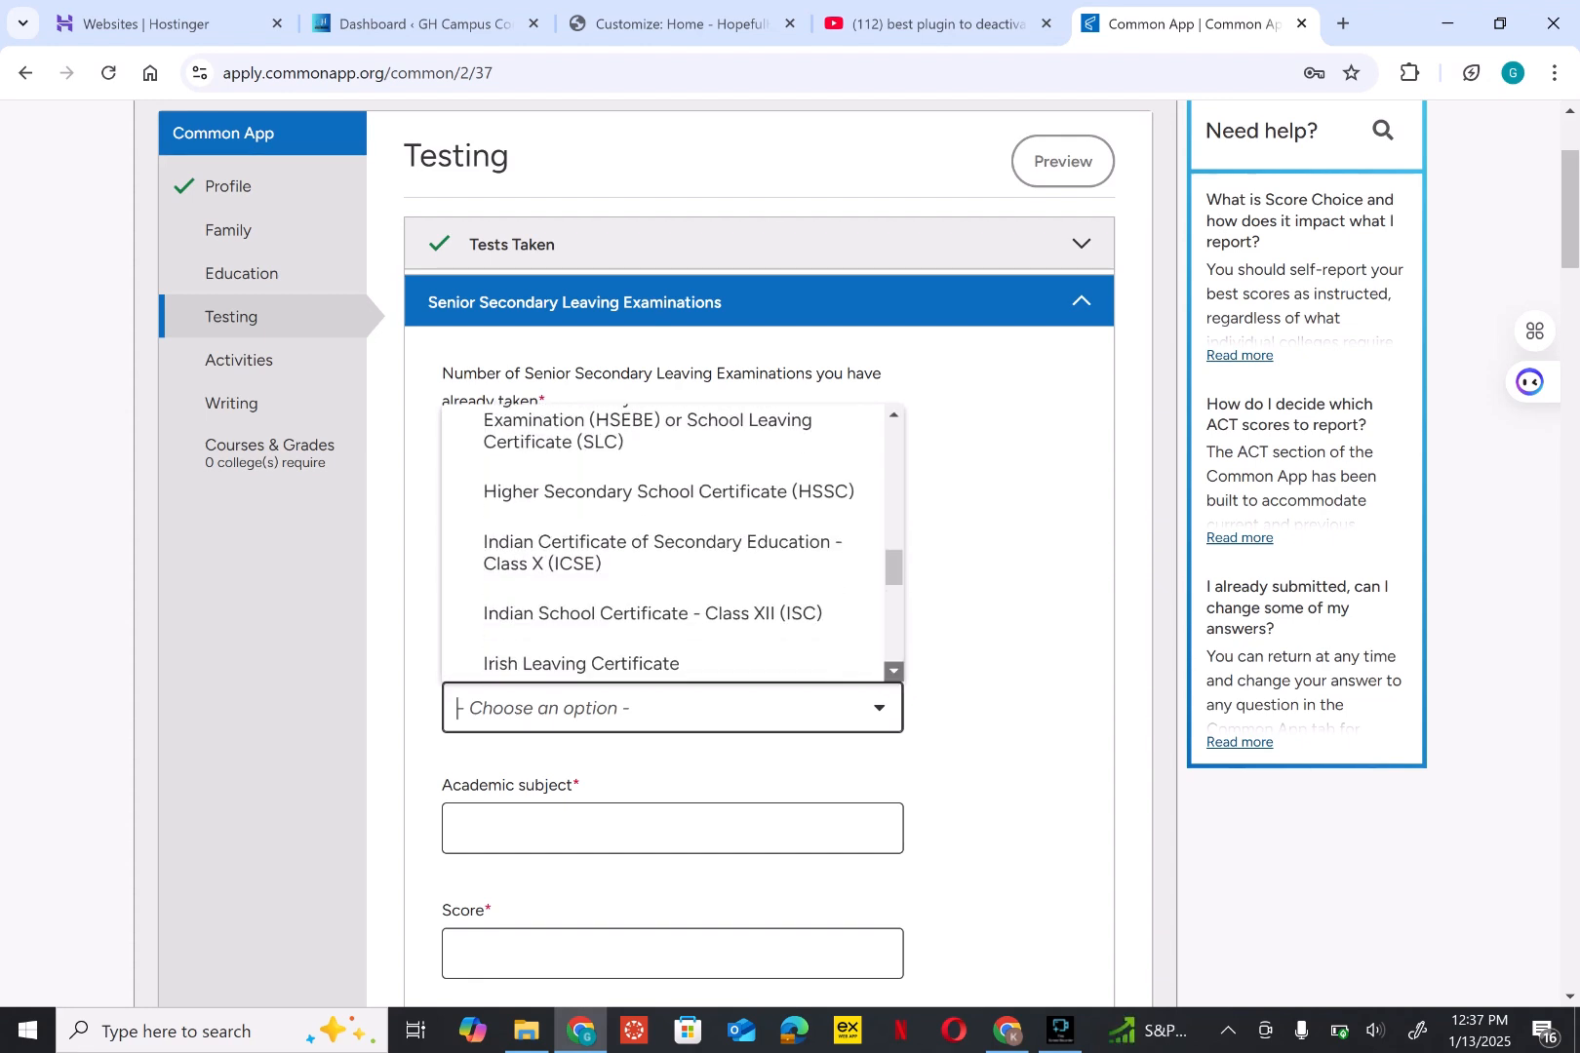
left_click(894, 672)
left_click(893, 672)
left_click(893, 672)
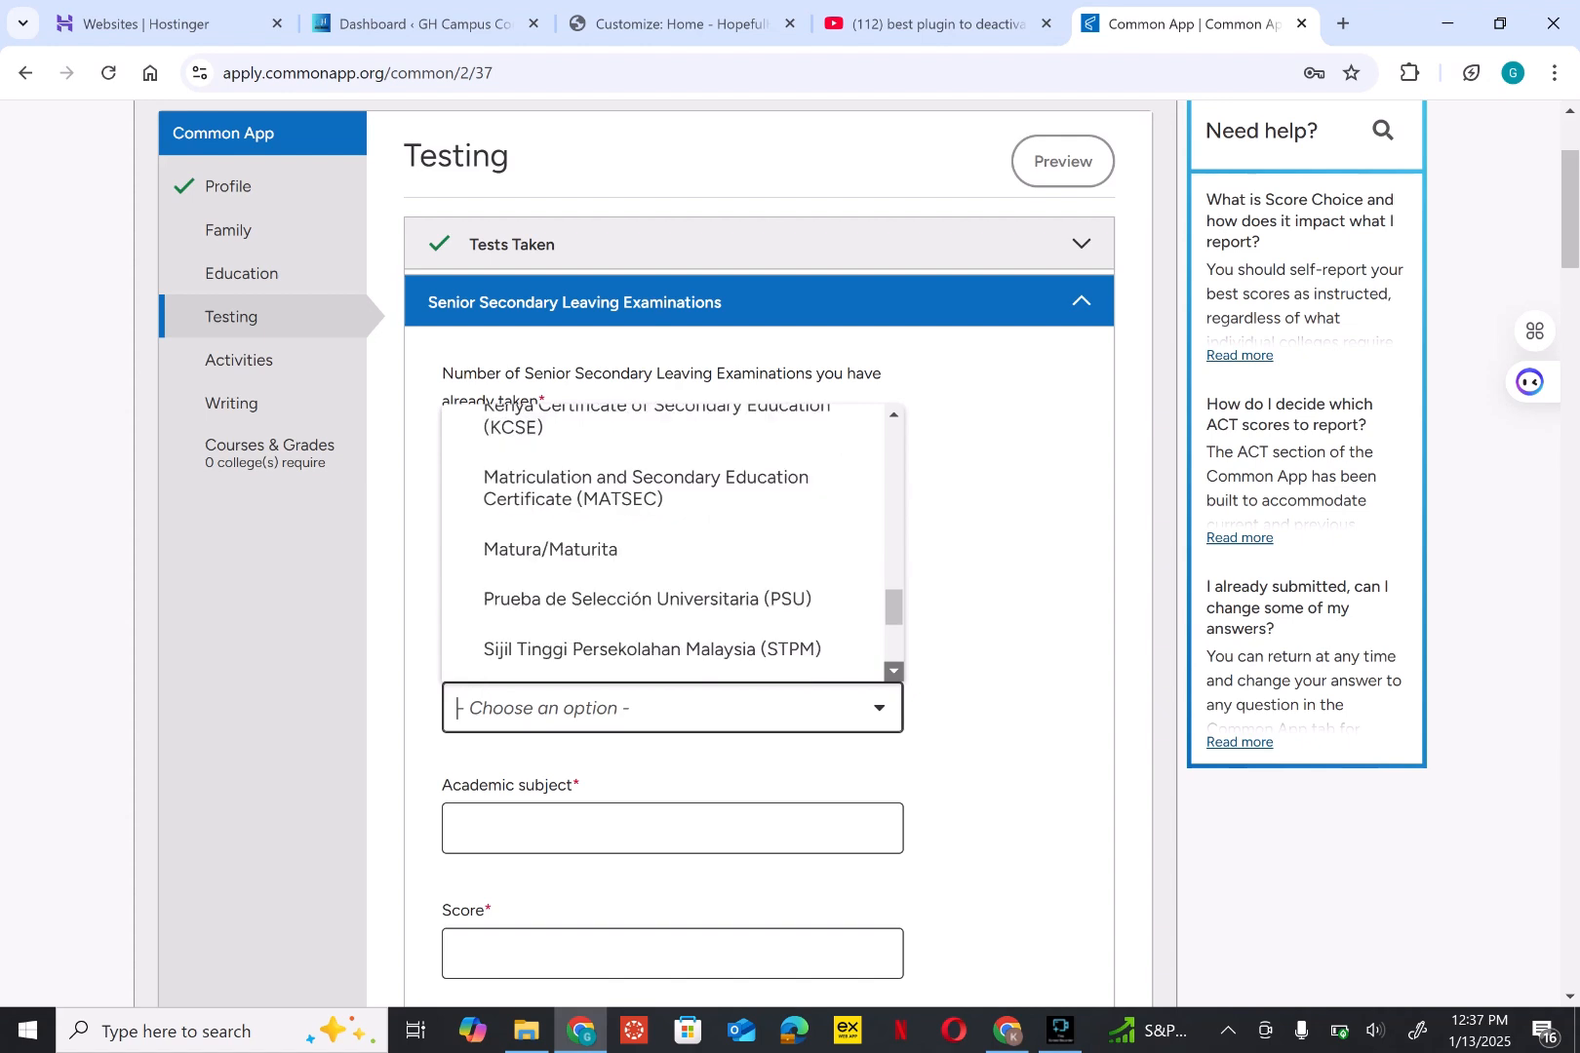
left_click(894, 672)
left_click(893, 672)
left_click(893, 672)
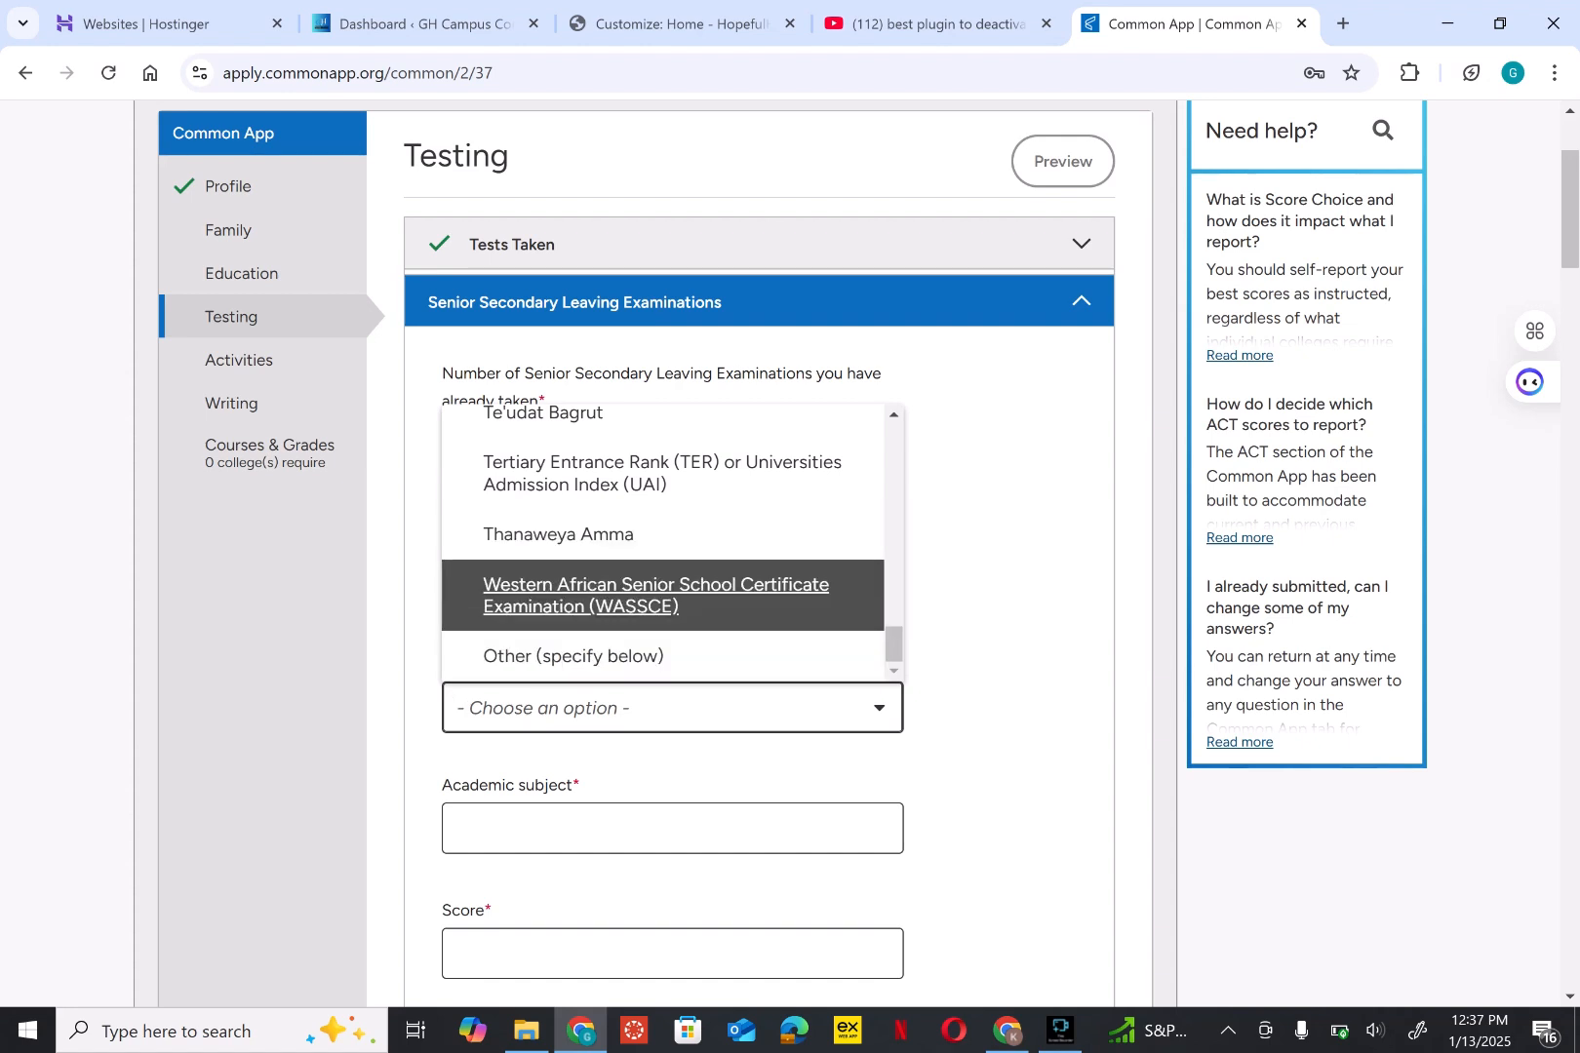
key("Up")
key("Down")
key("Return")
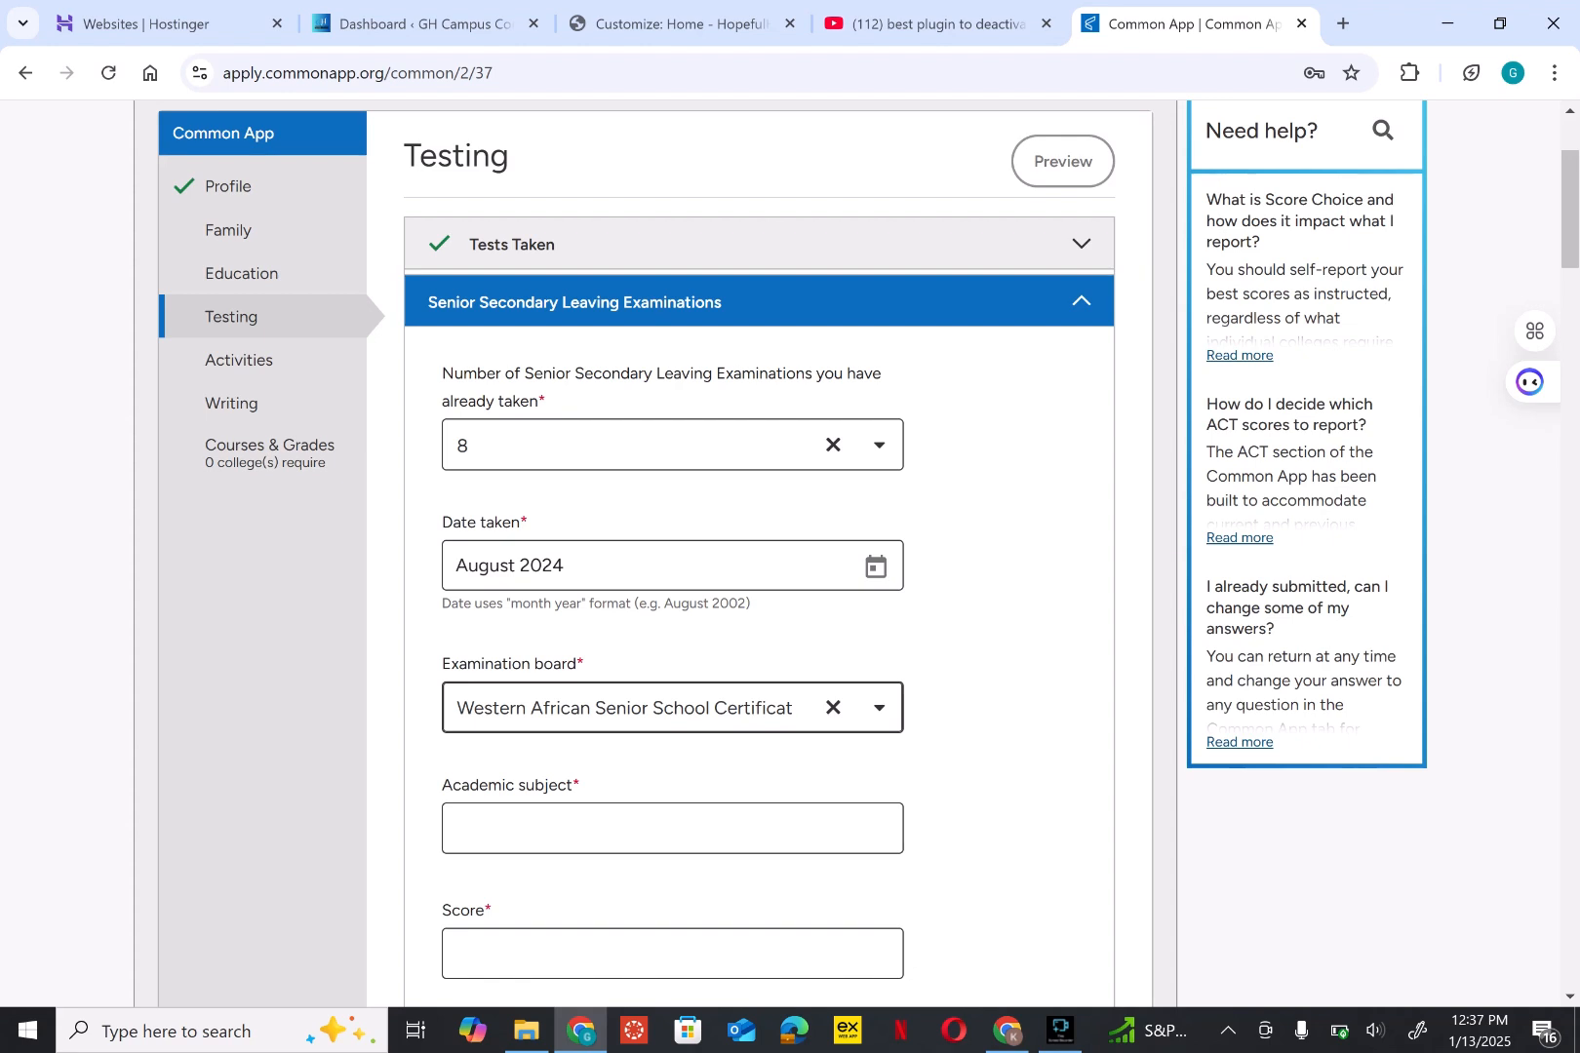
Step: Enter English Language as the first examination's academic subject
key("Tab")
key("Tab")
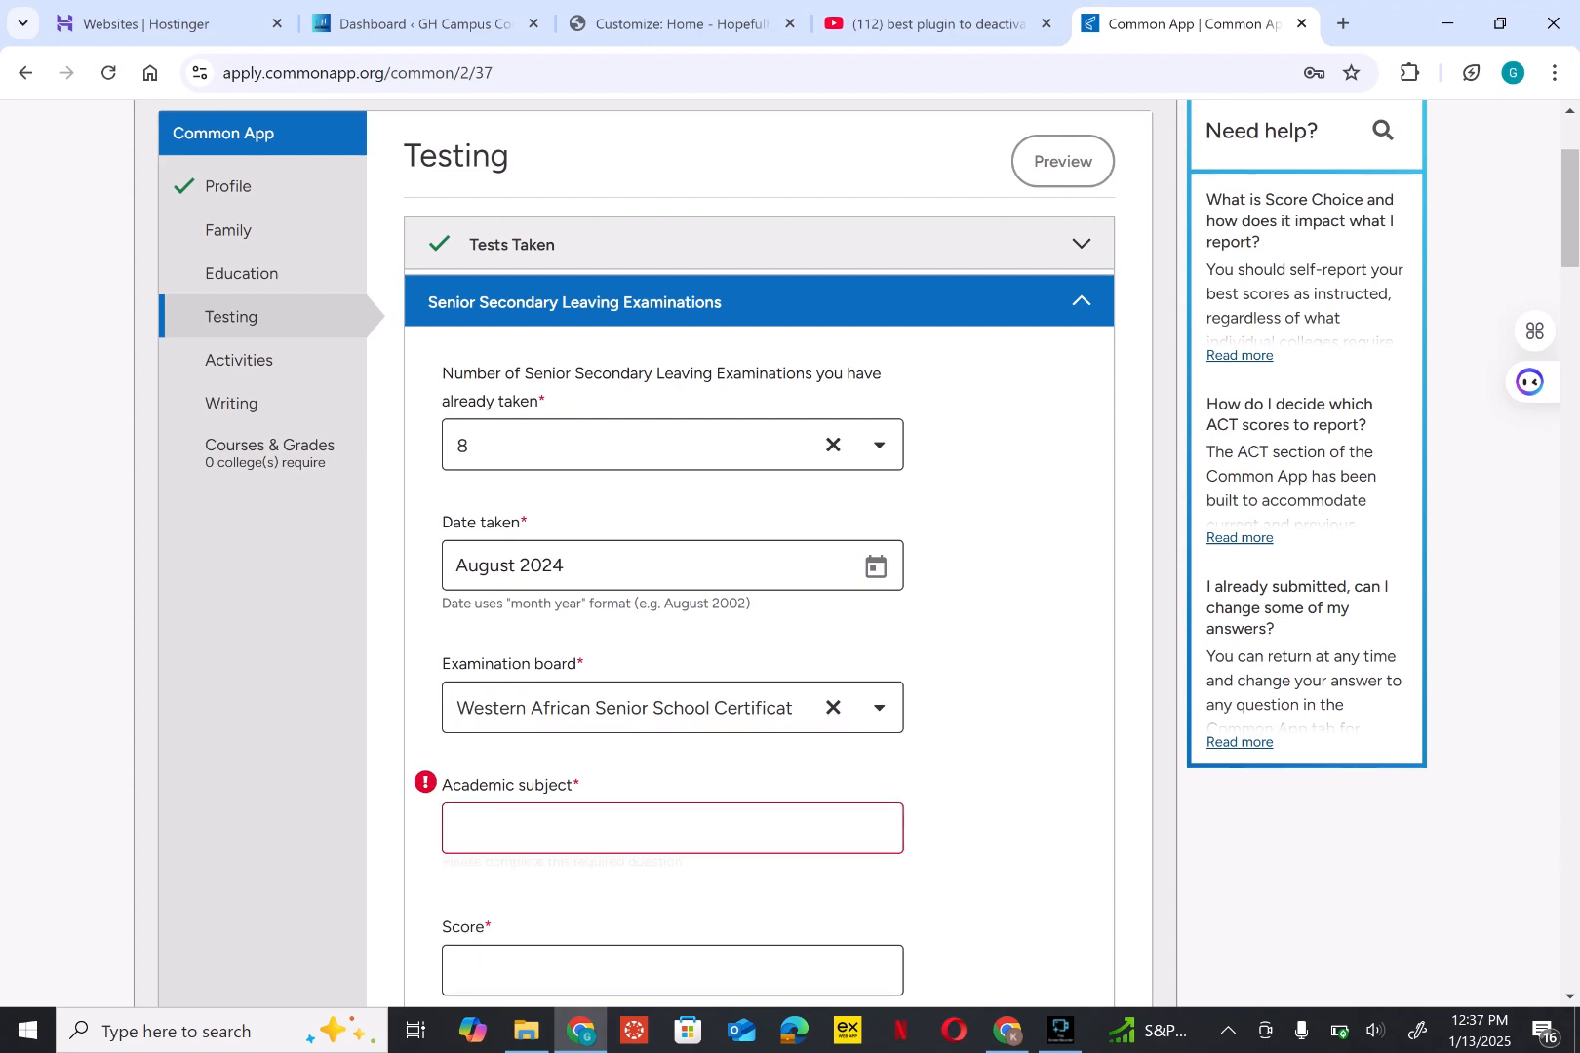
key("ctrl+e")
left_click(671, 829)
type("E")
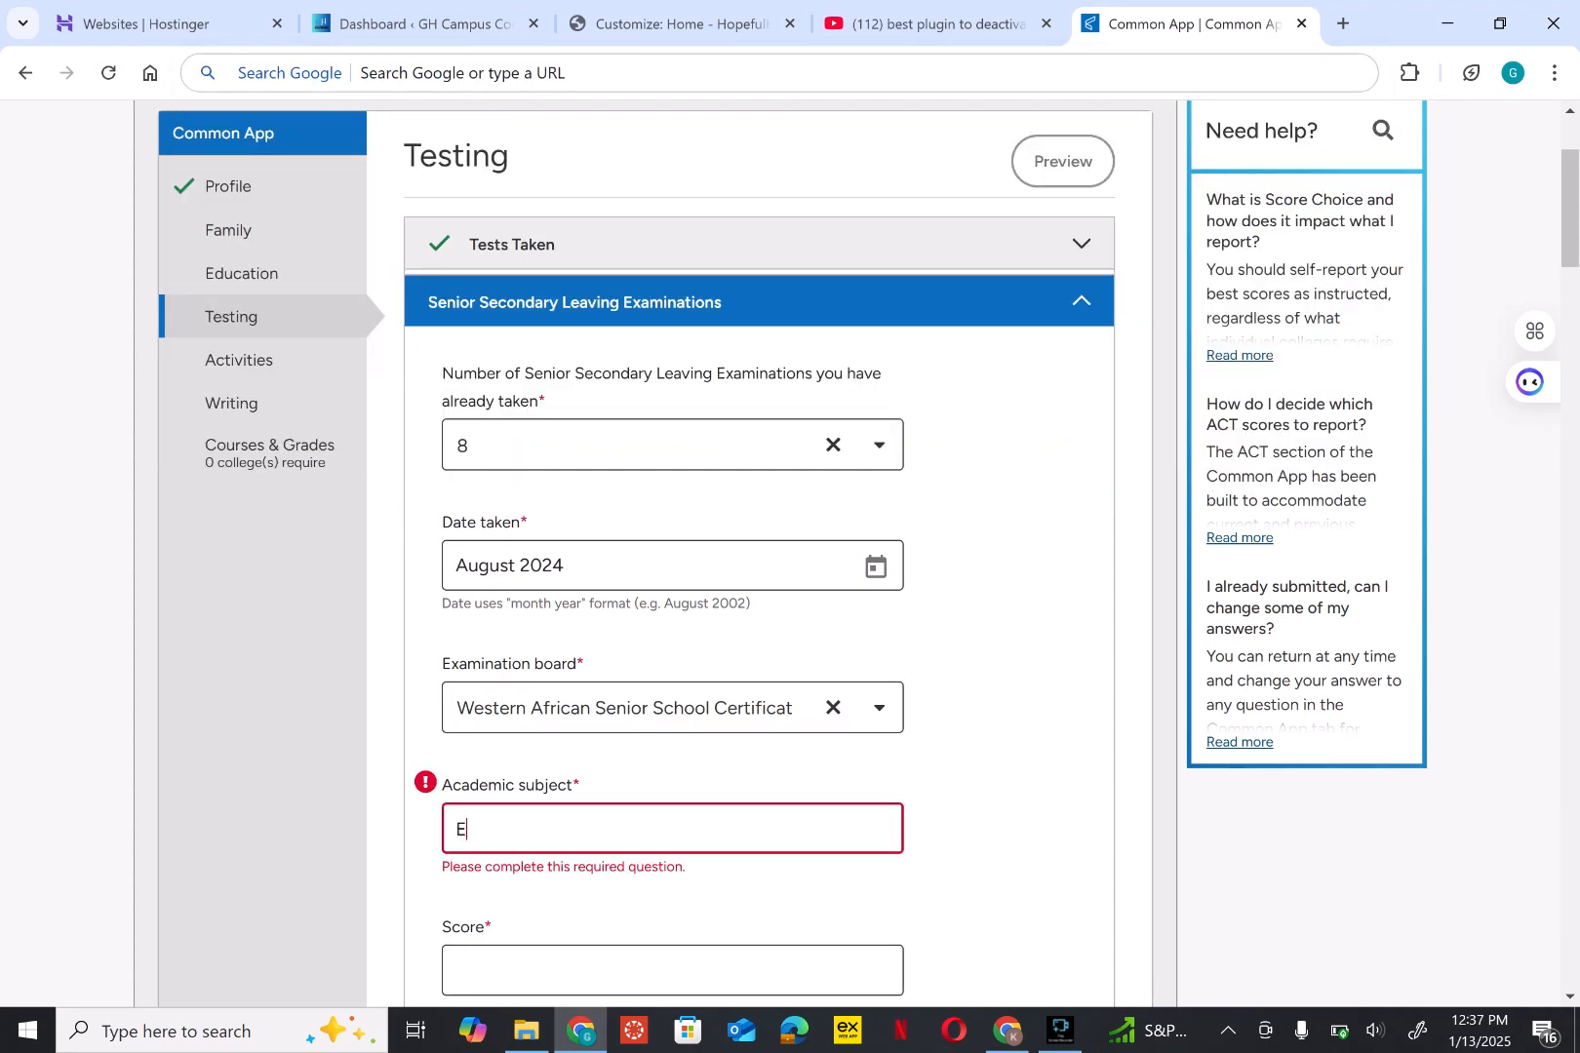
type("ngli")
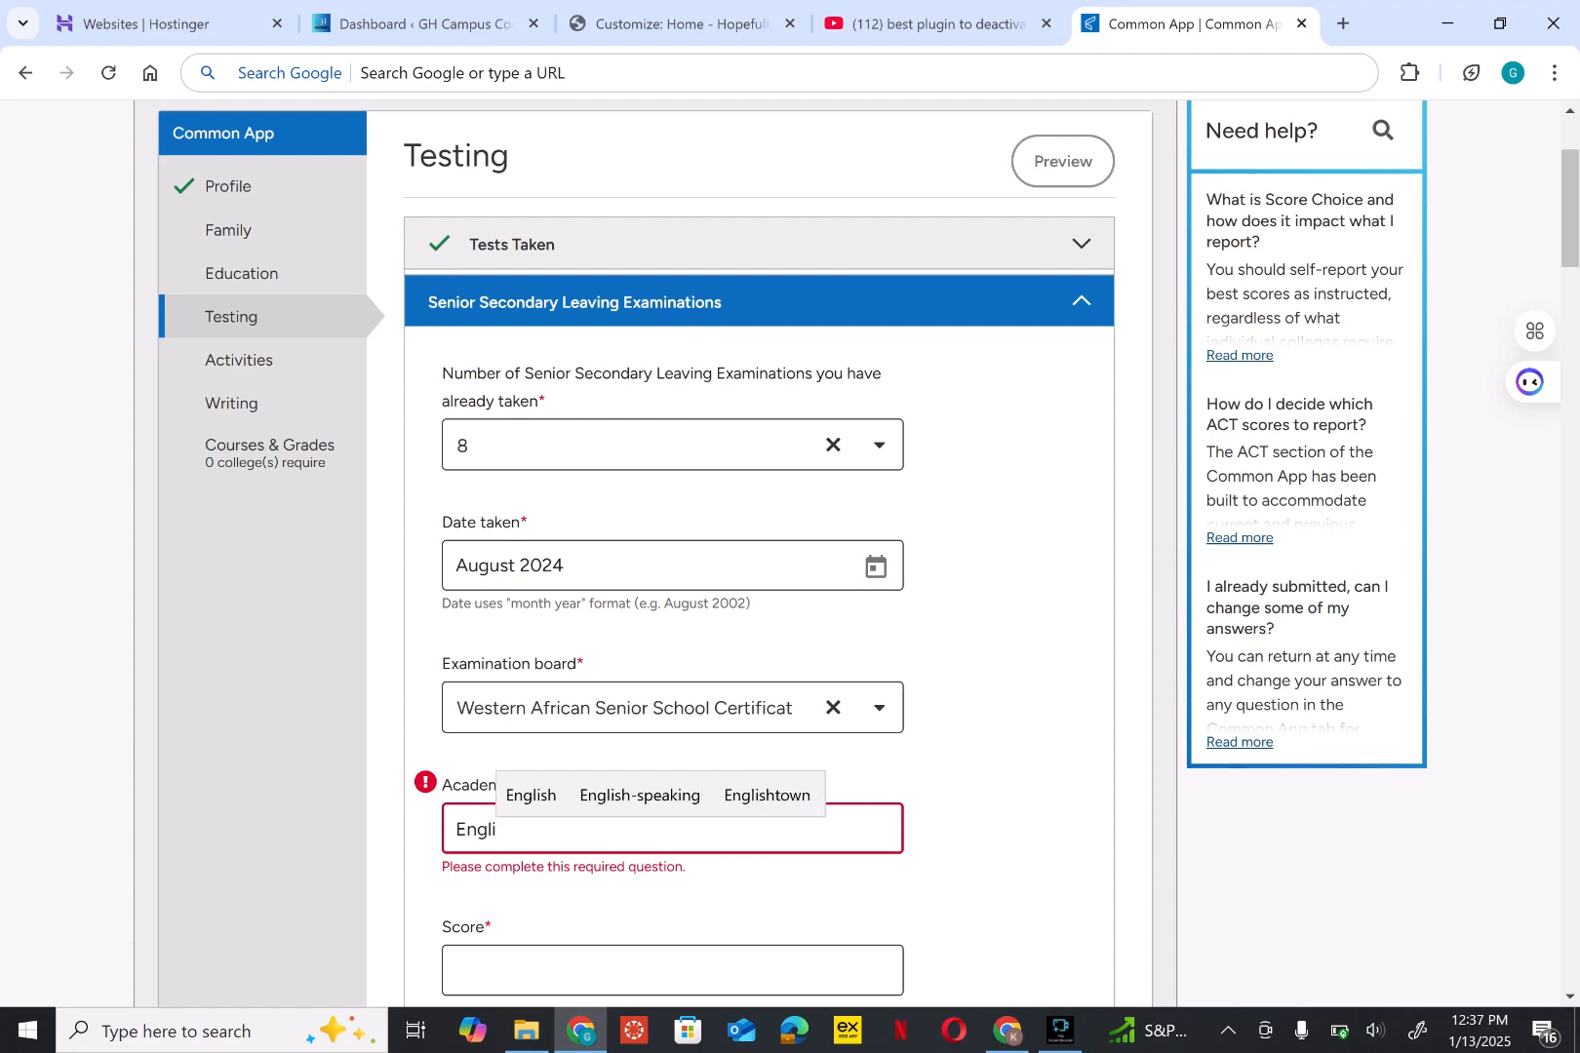
type("sh Lang")
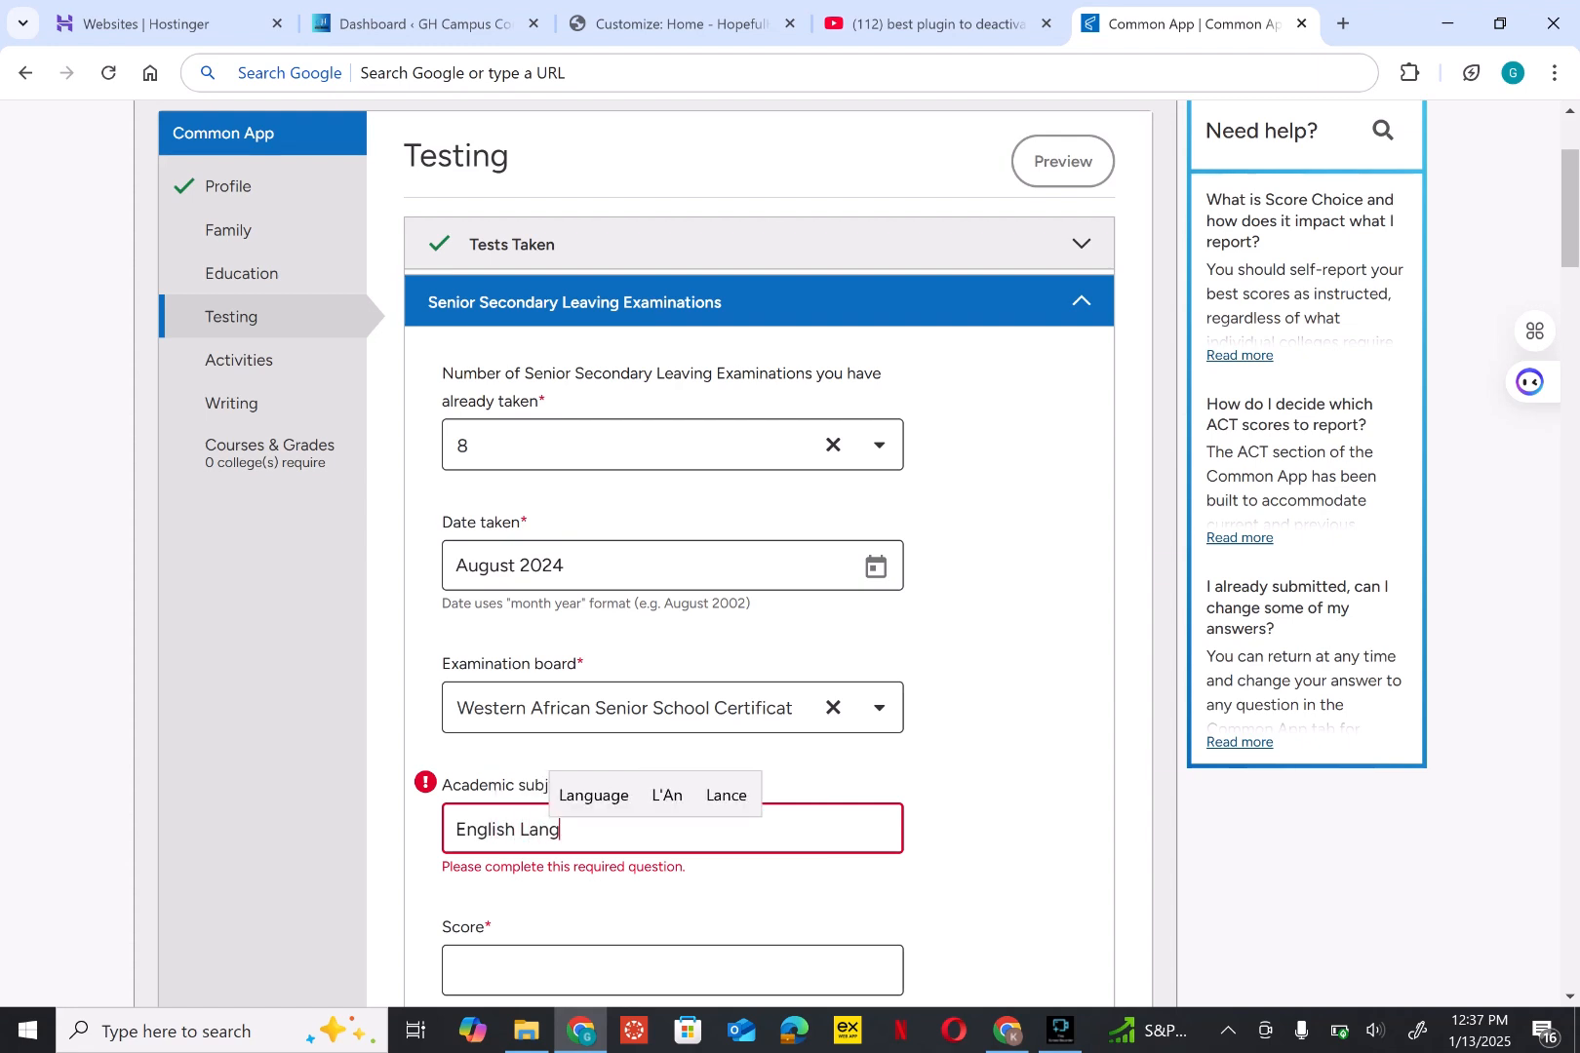
type("uage")
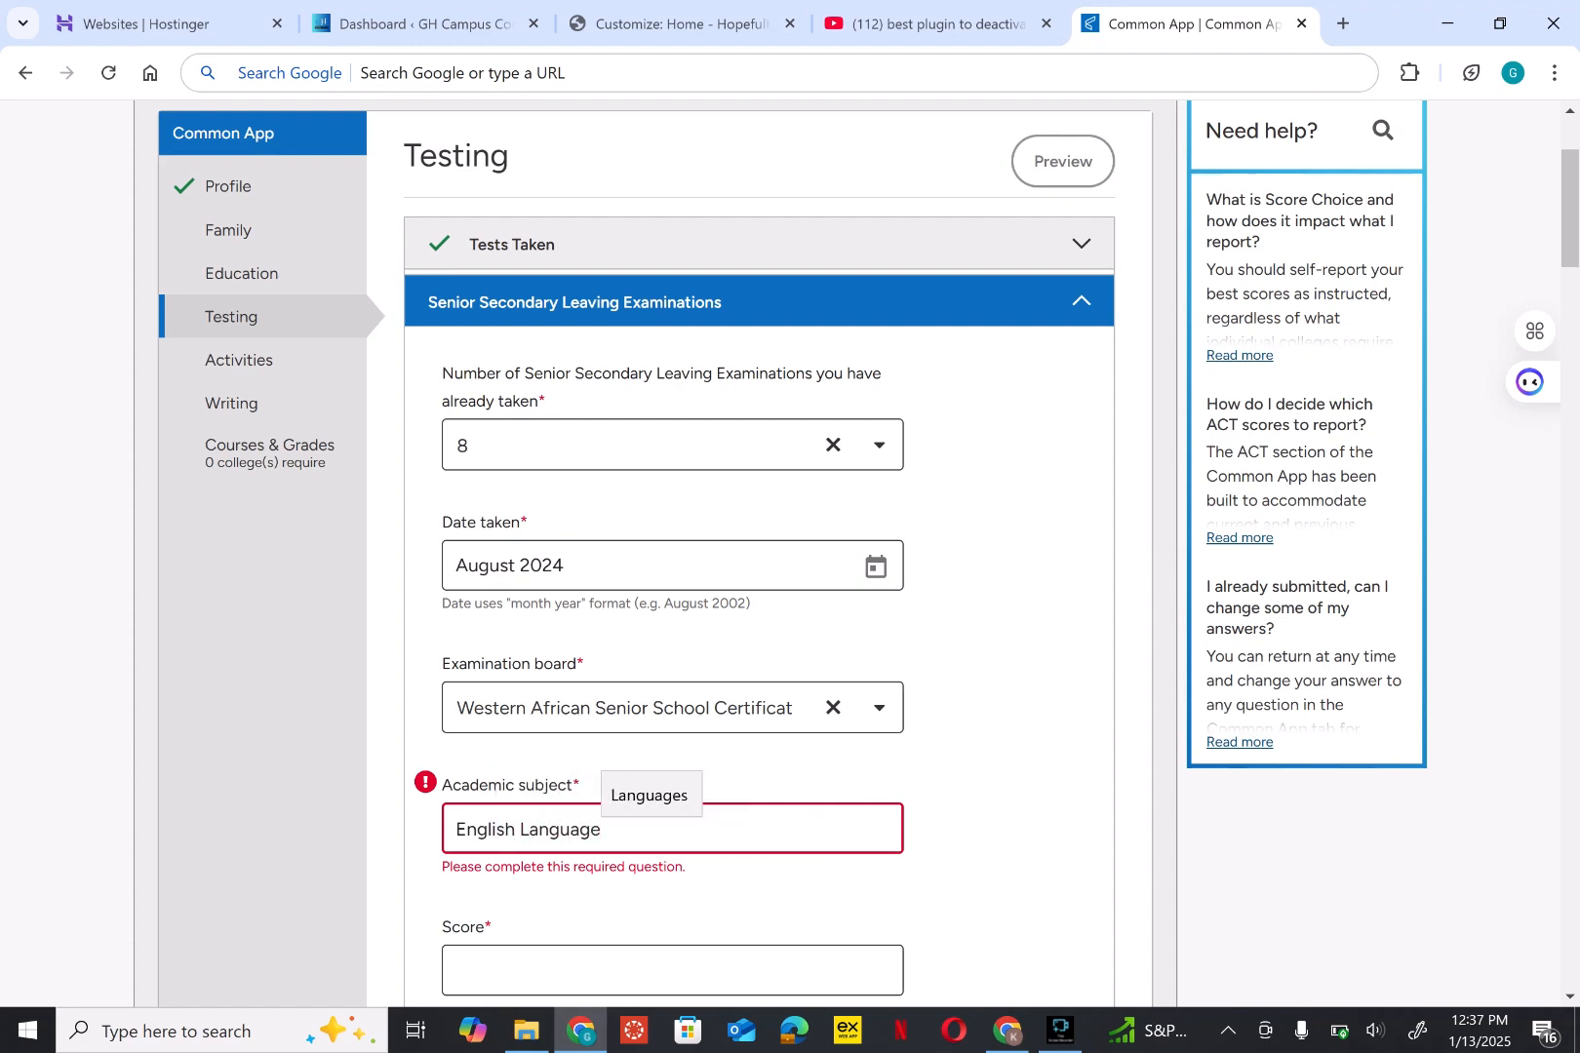
key("Tab")
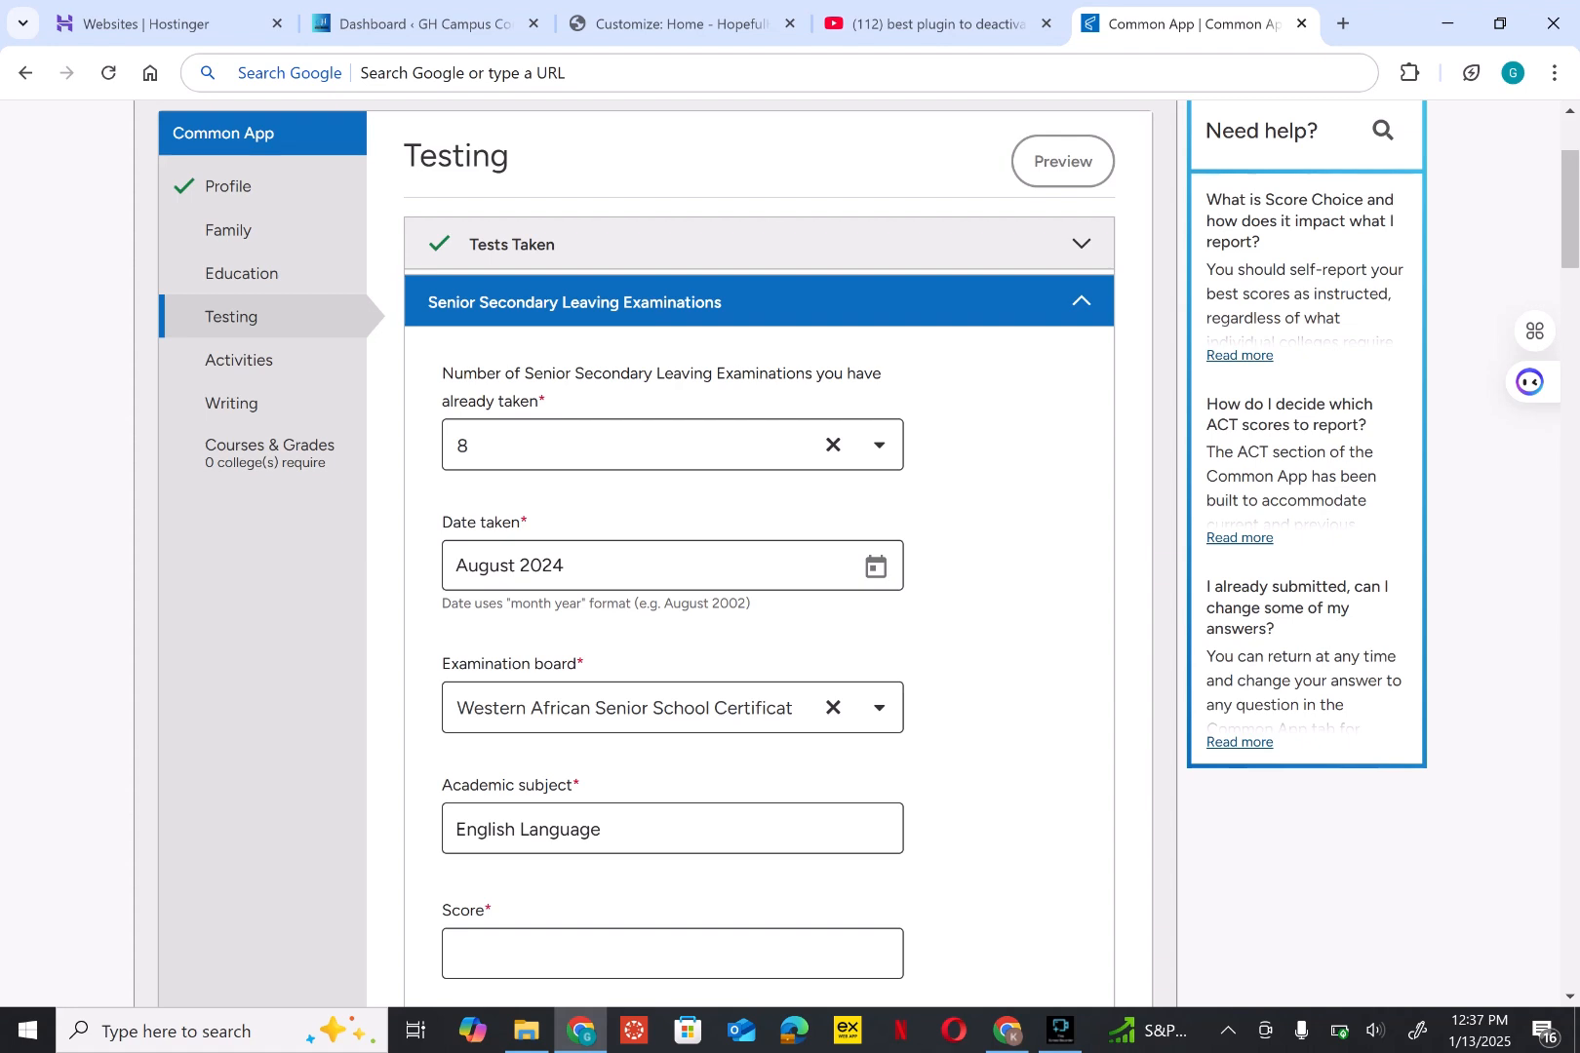
Step: Enter A1 as the English Language score and set its score type to Actual
scroll(759, 554, "down", 1)
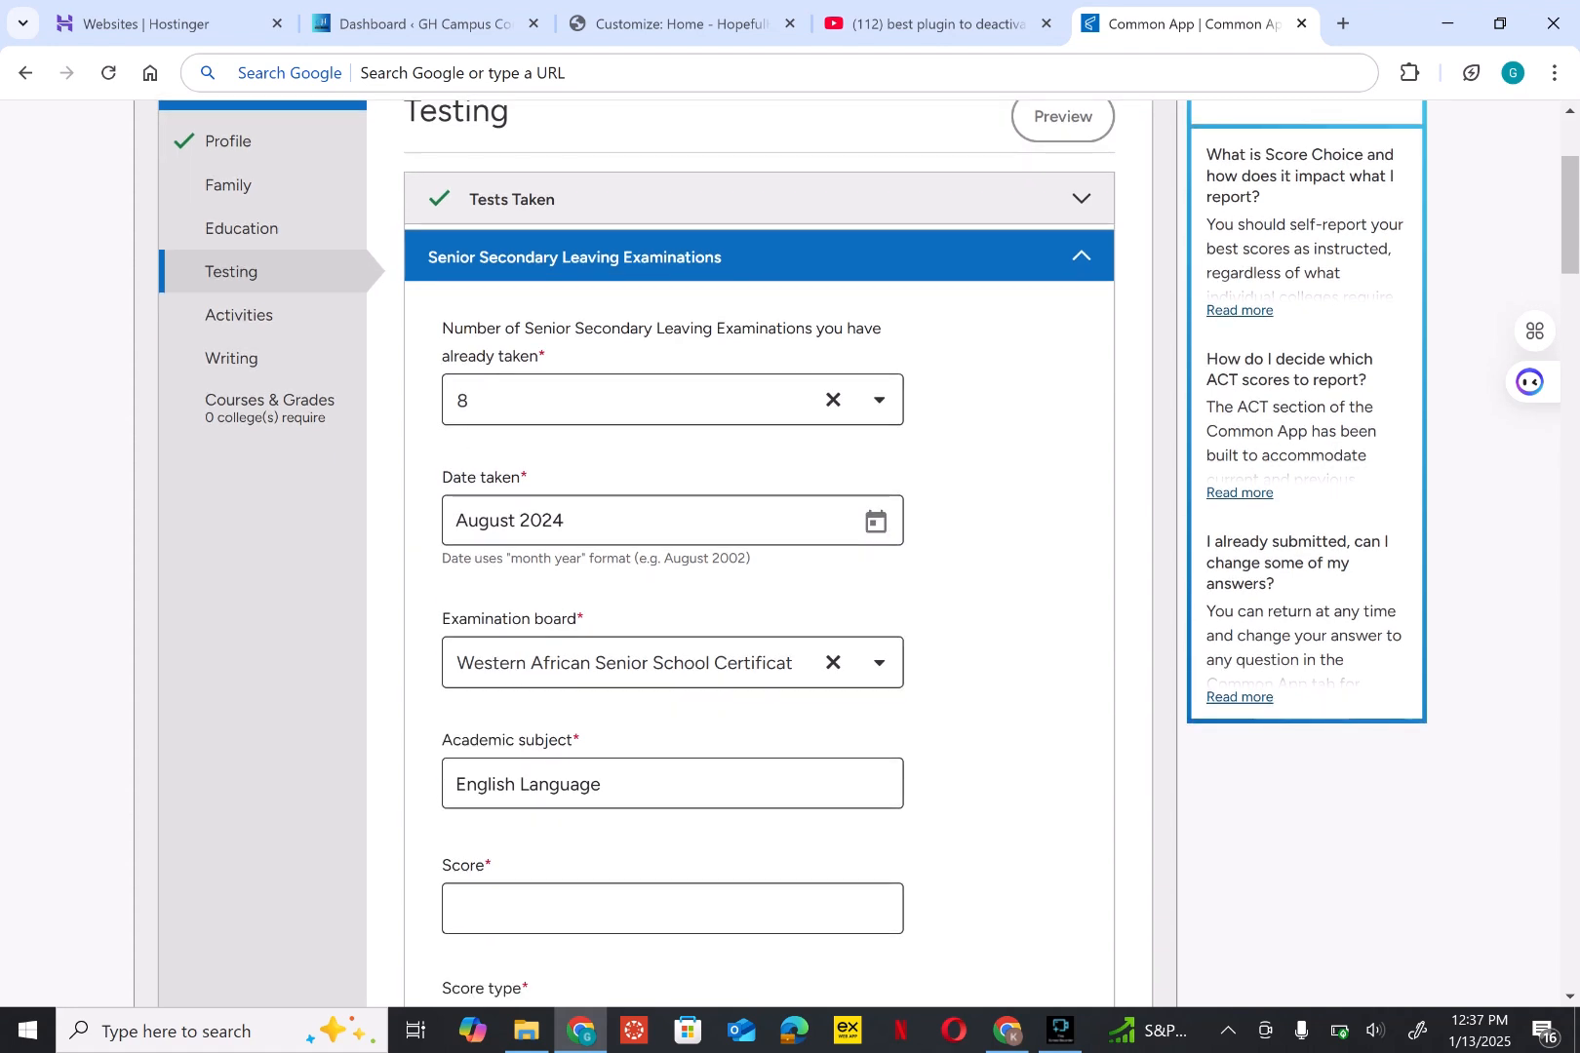
left_click(672, 861)
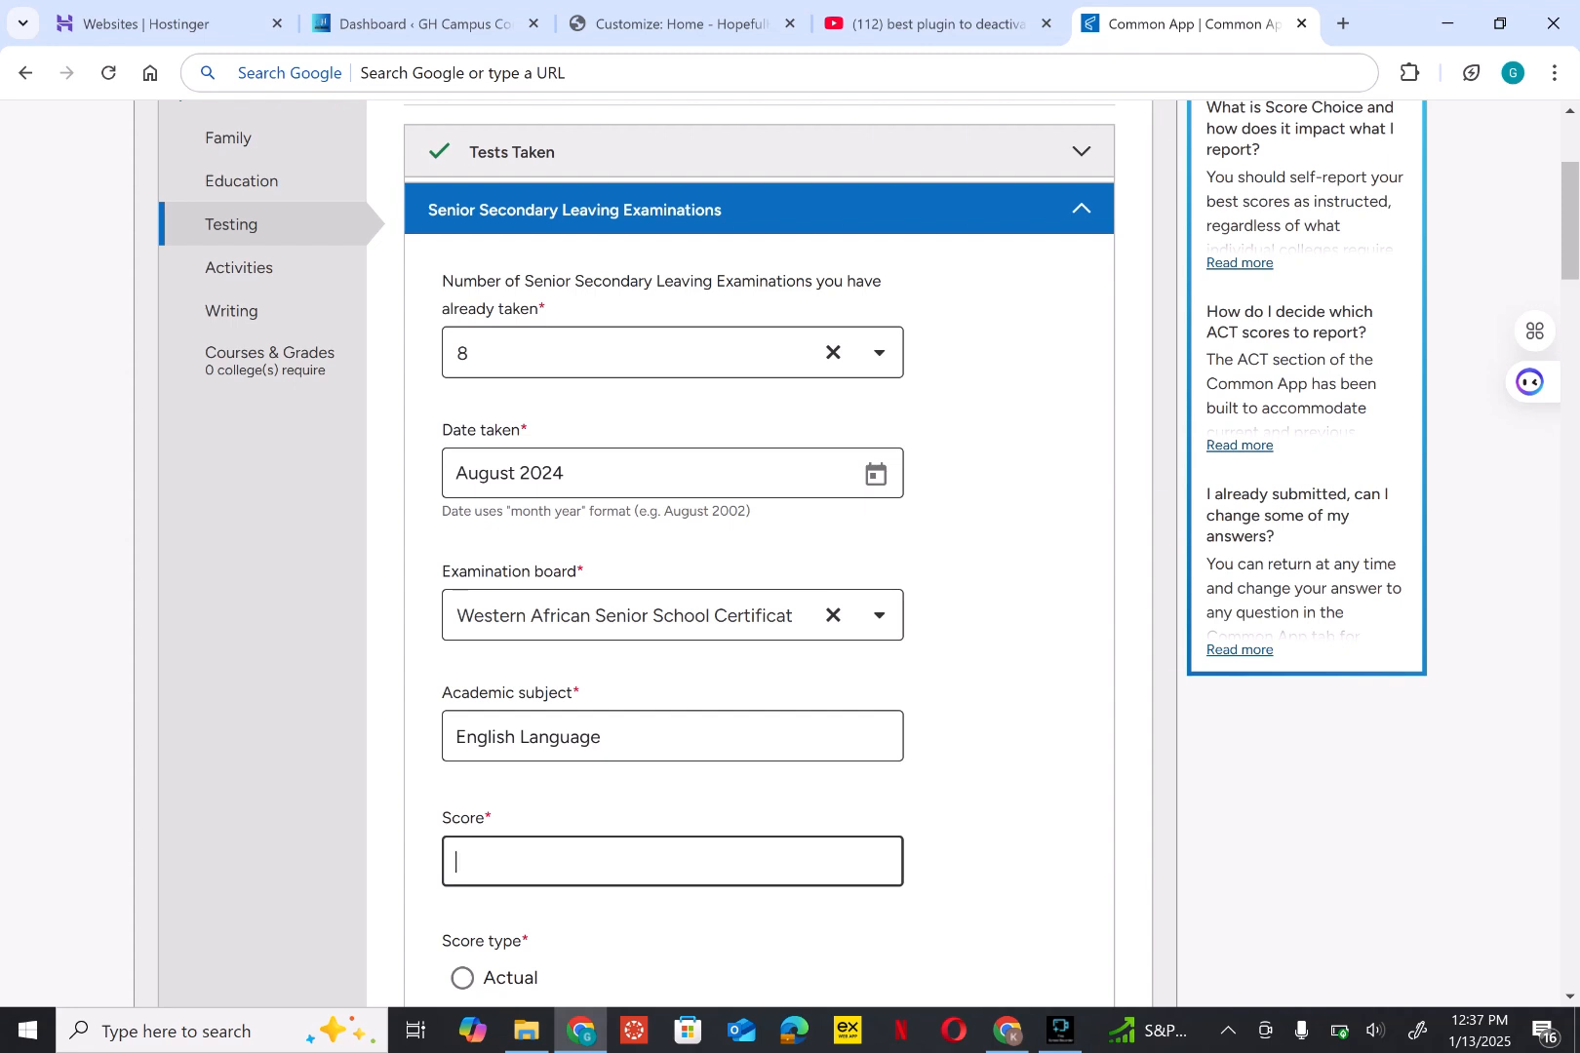
type("A")
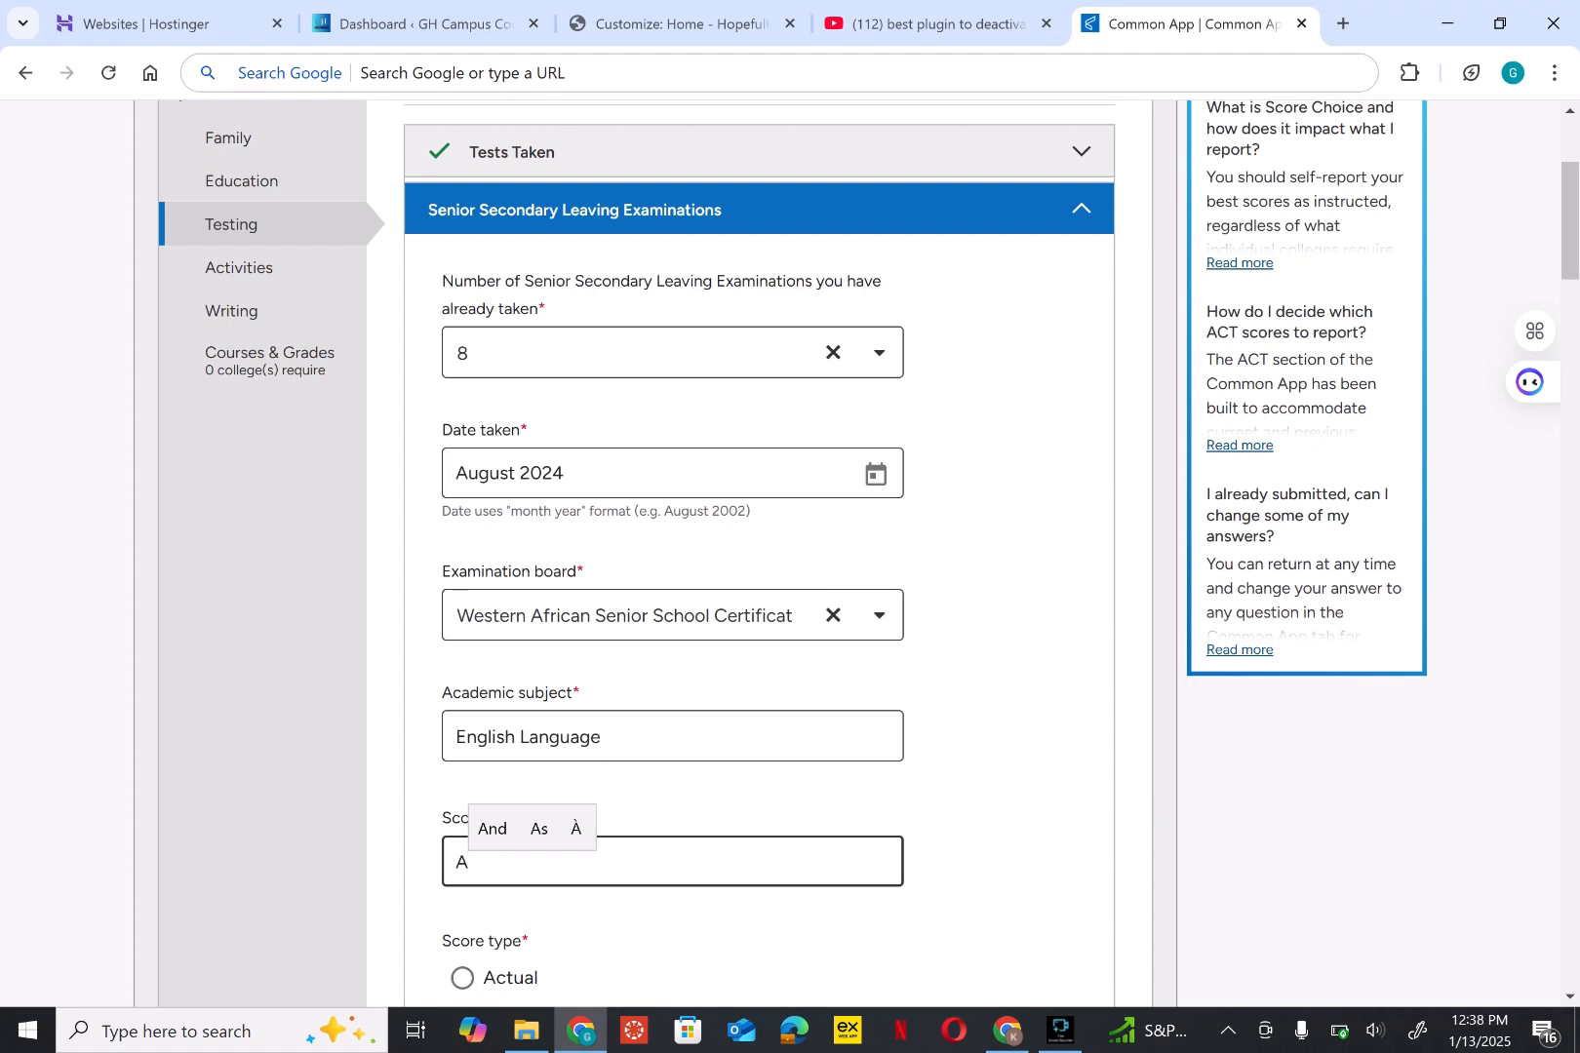
type("1")
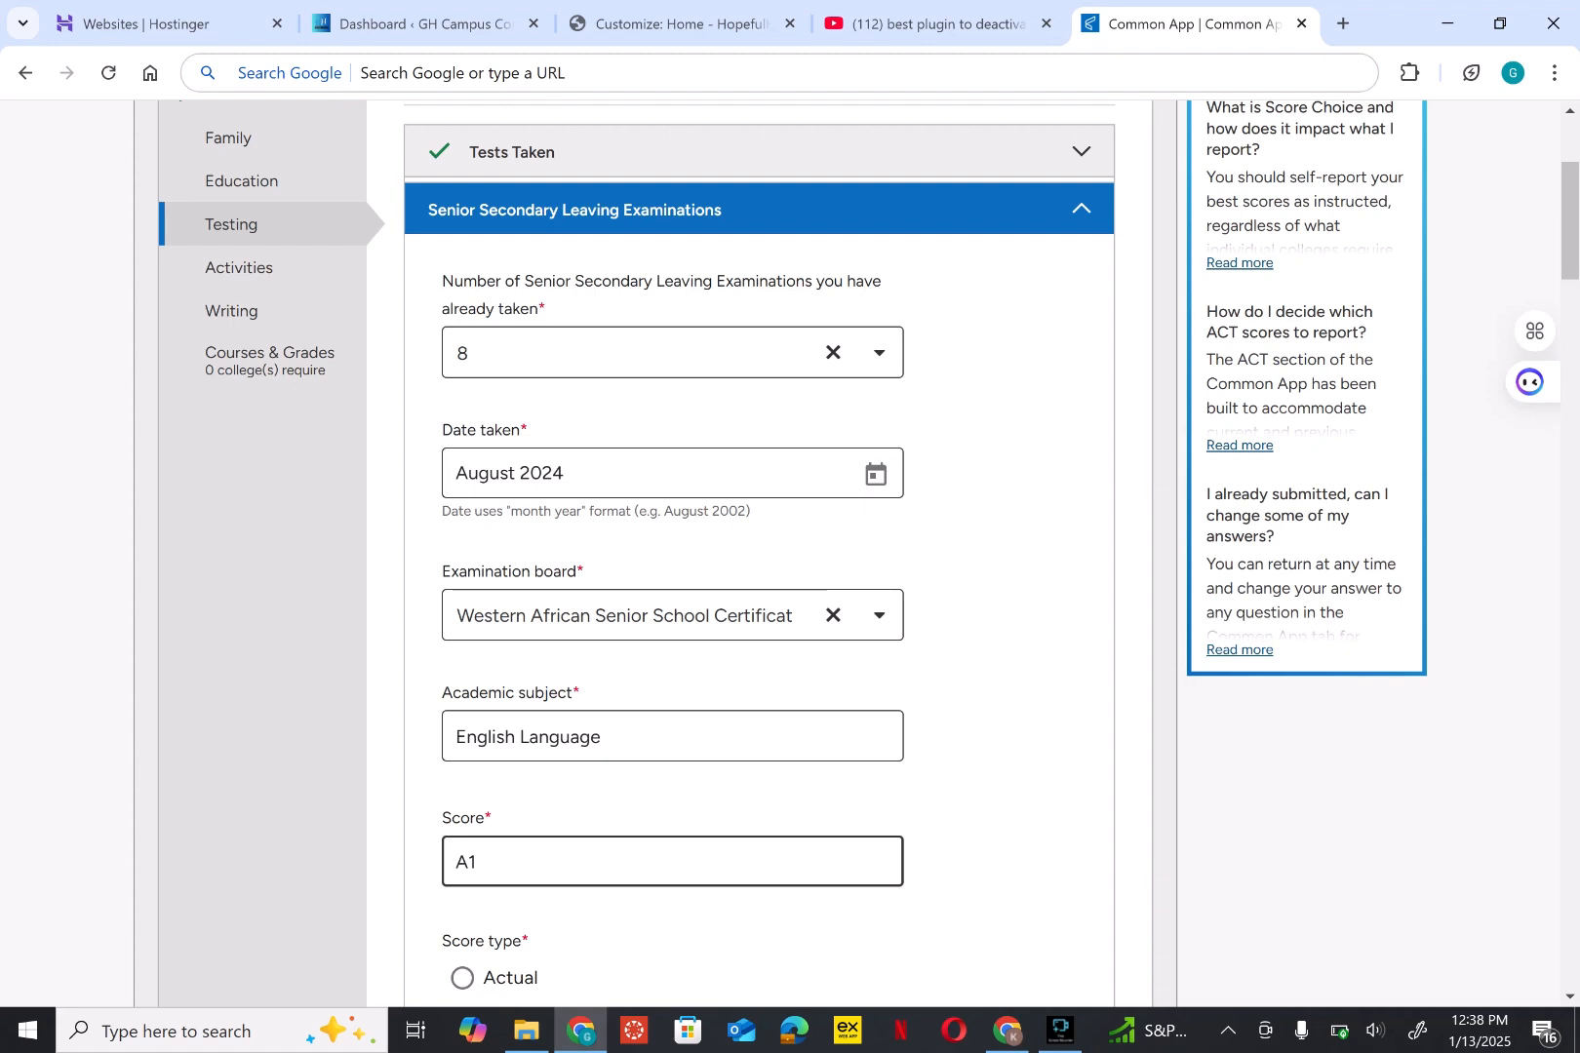
scroll(761, 554, "down", 5)
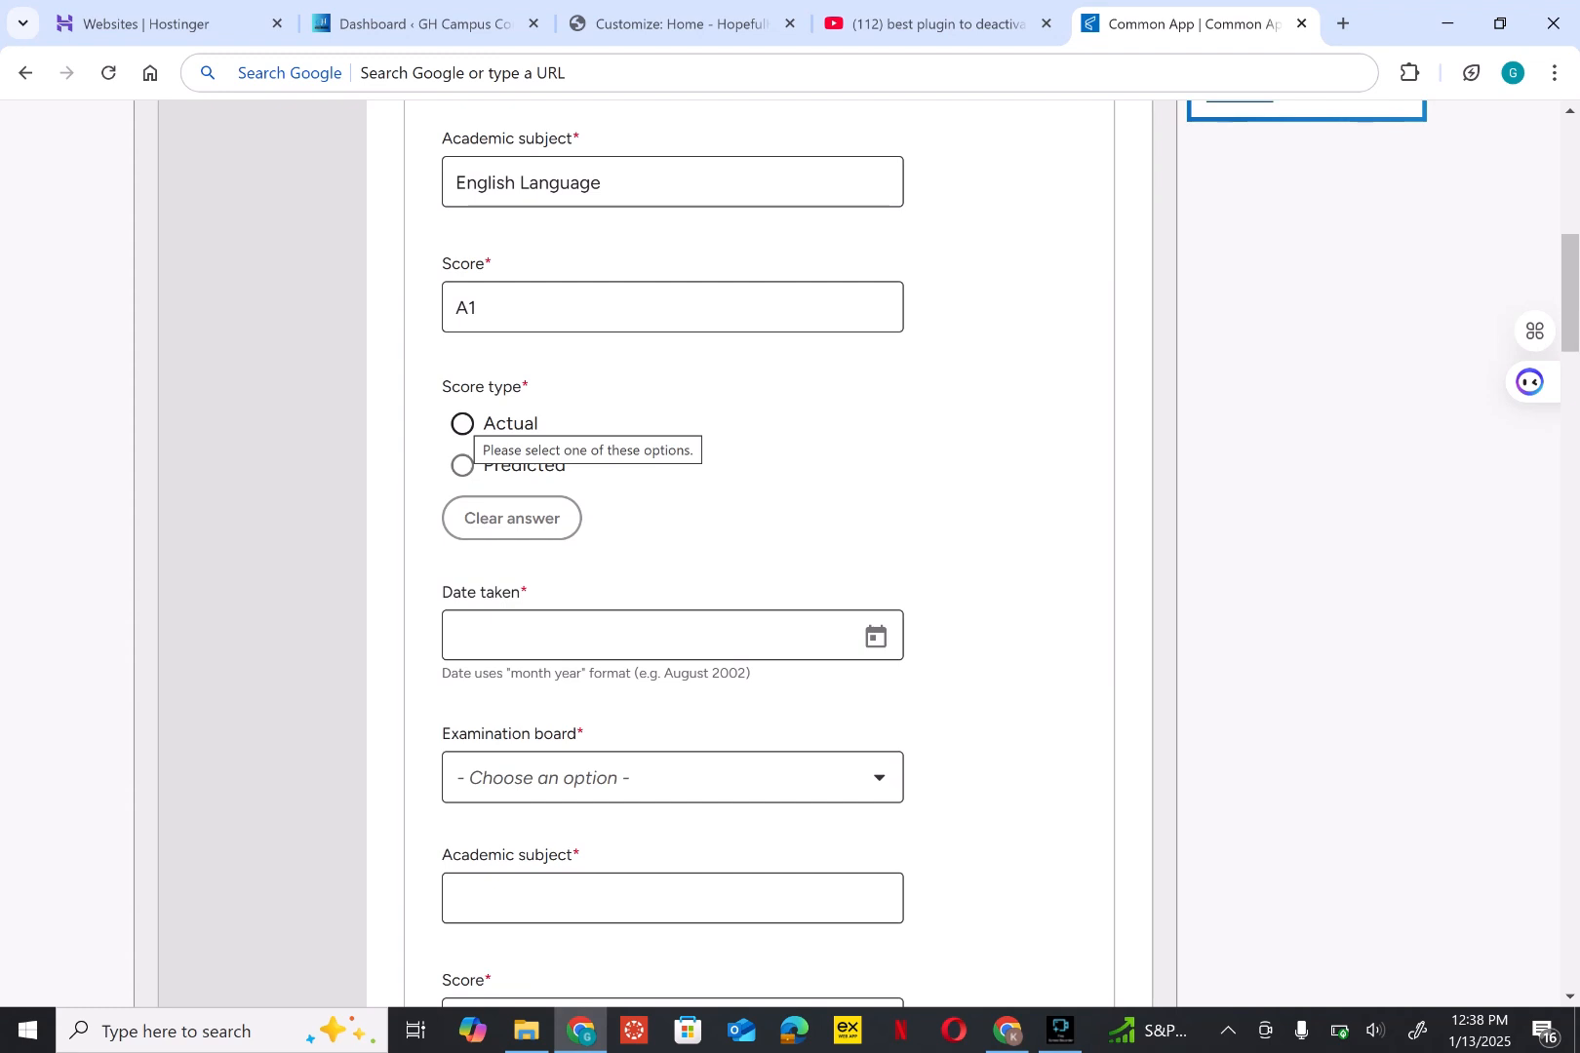
left_click(510, 423)
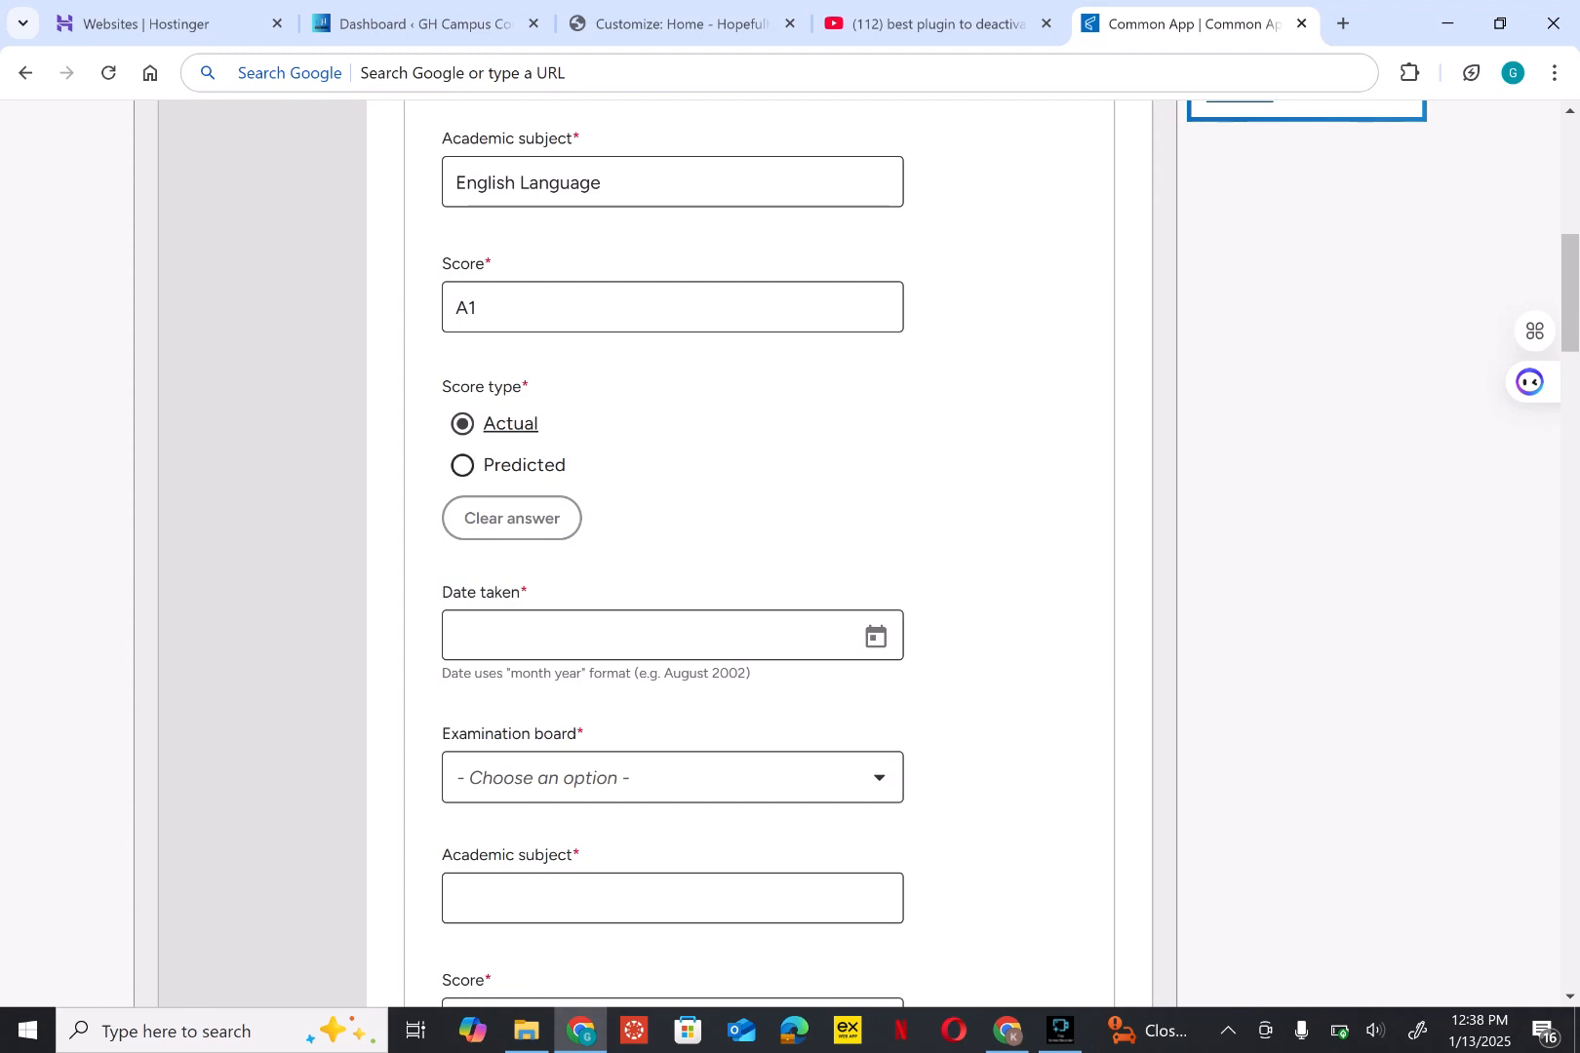
left_click(462, 465)
left_click(462, 423)
Step: Look over the remaining examination entries in Testing and open the Activities section
scroll(673, 507, "up", 1)
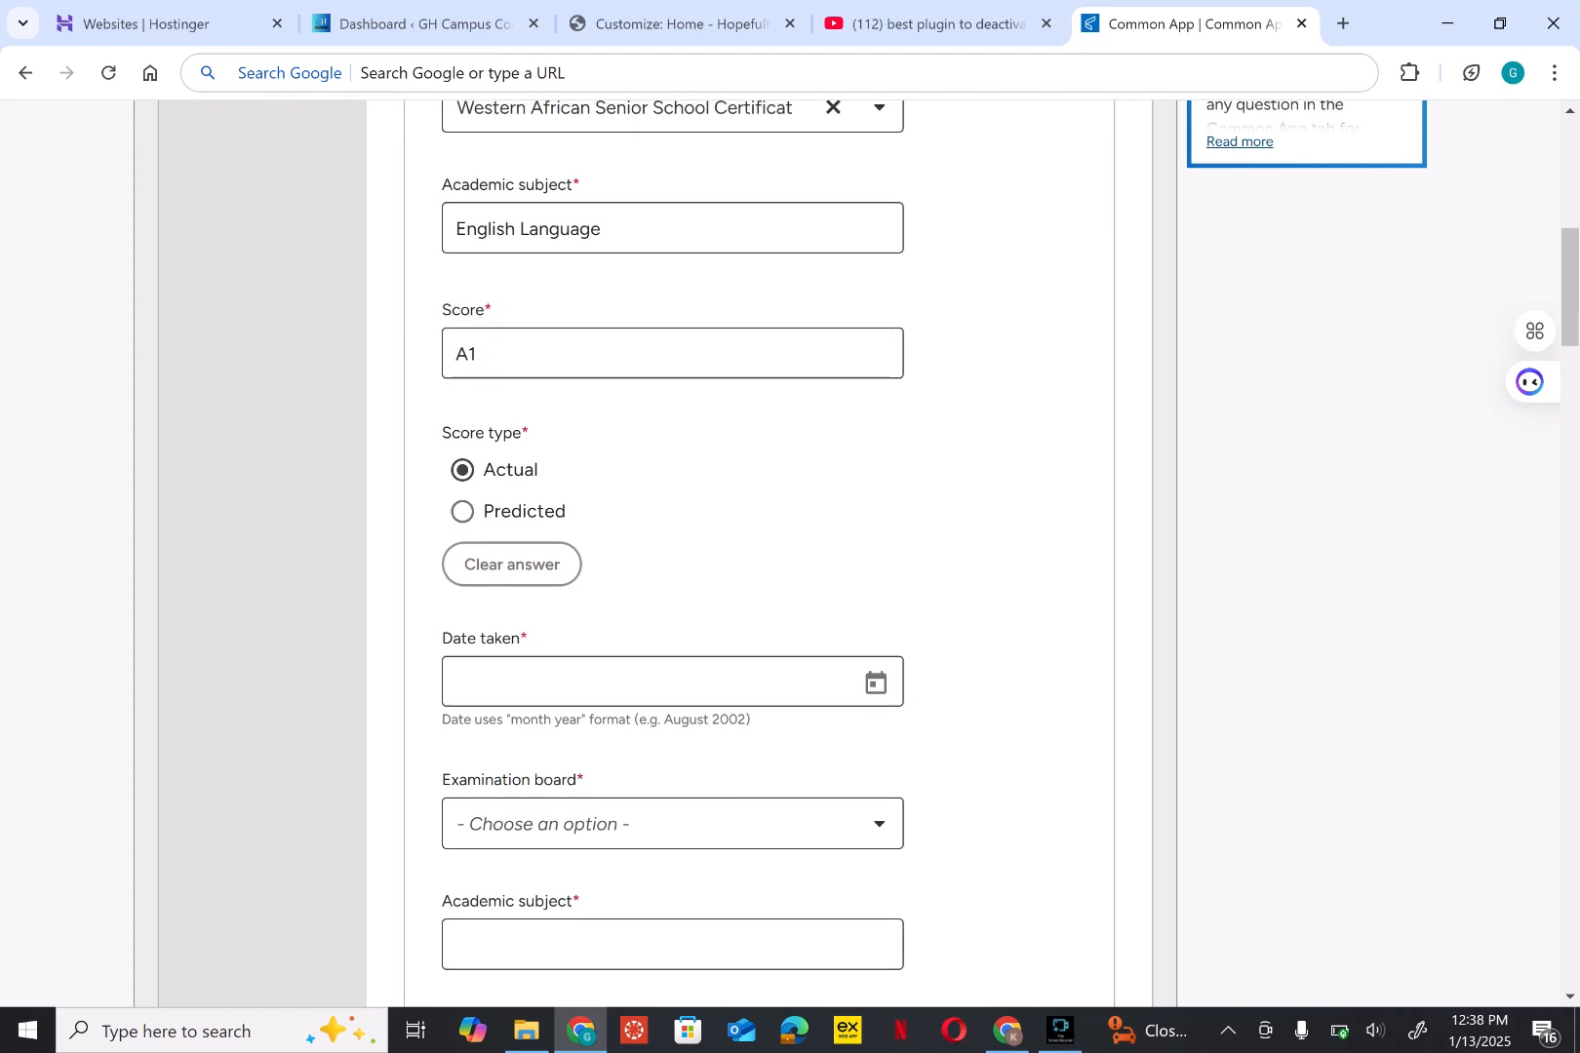
scroll(673, 546, "up", 1)
scroll(672, 546, "down", 5)
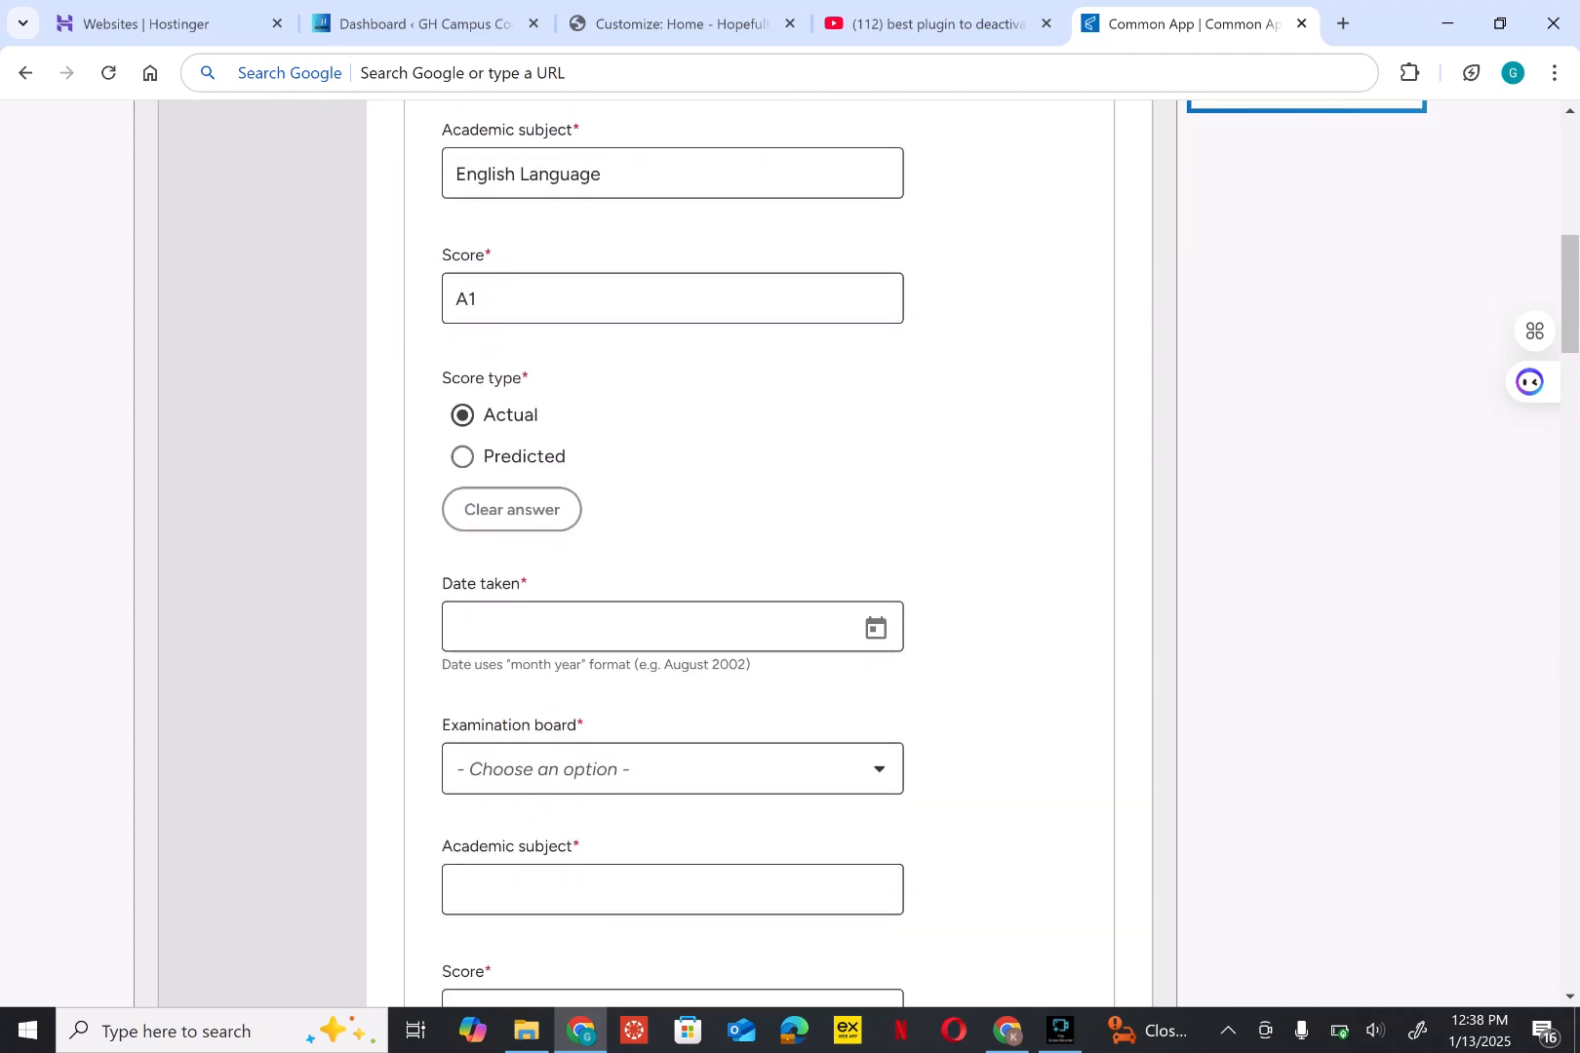
scroll(673, 546, "down", 8)
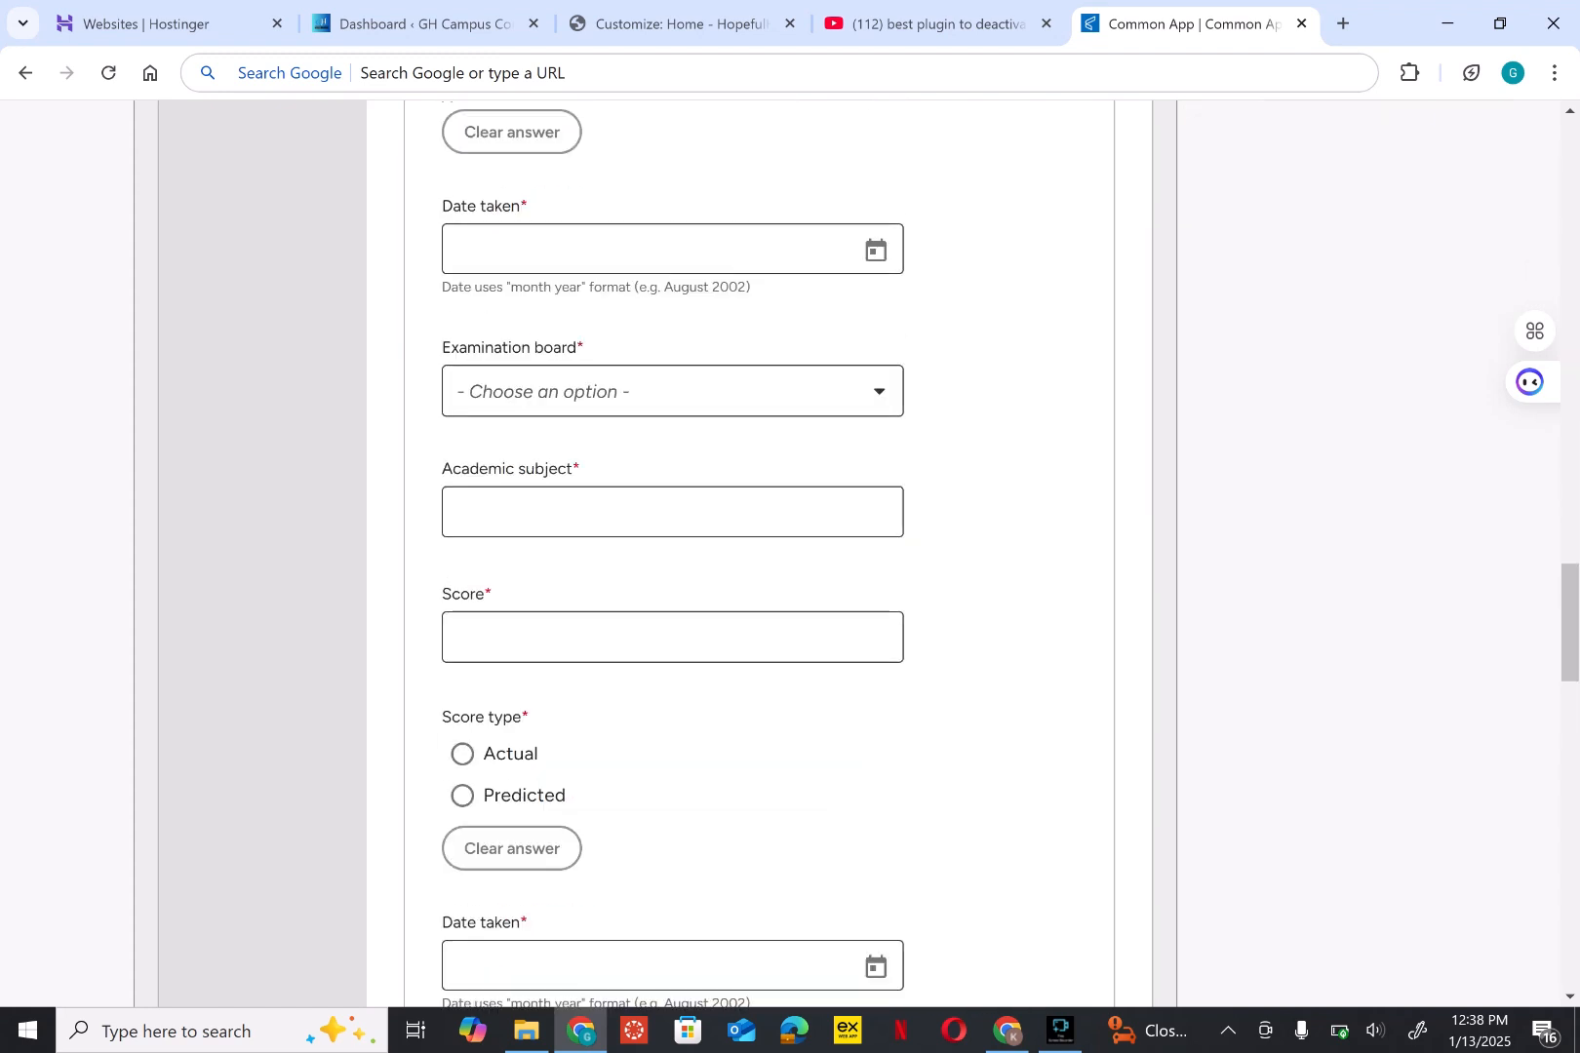
scroll(672, 546, "down", 12)
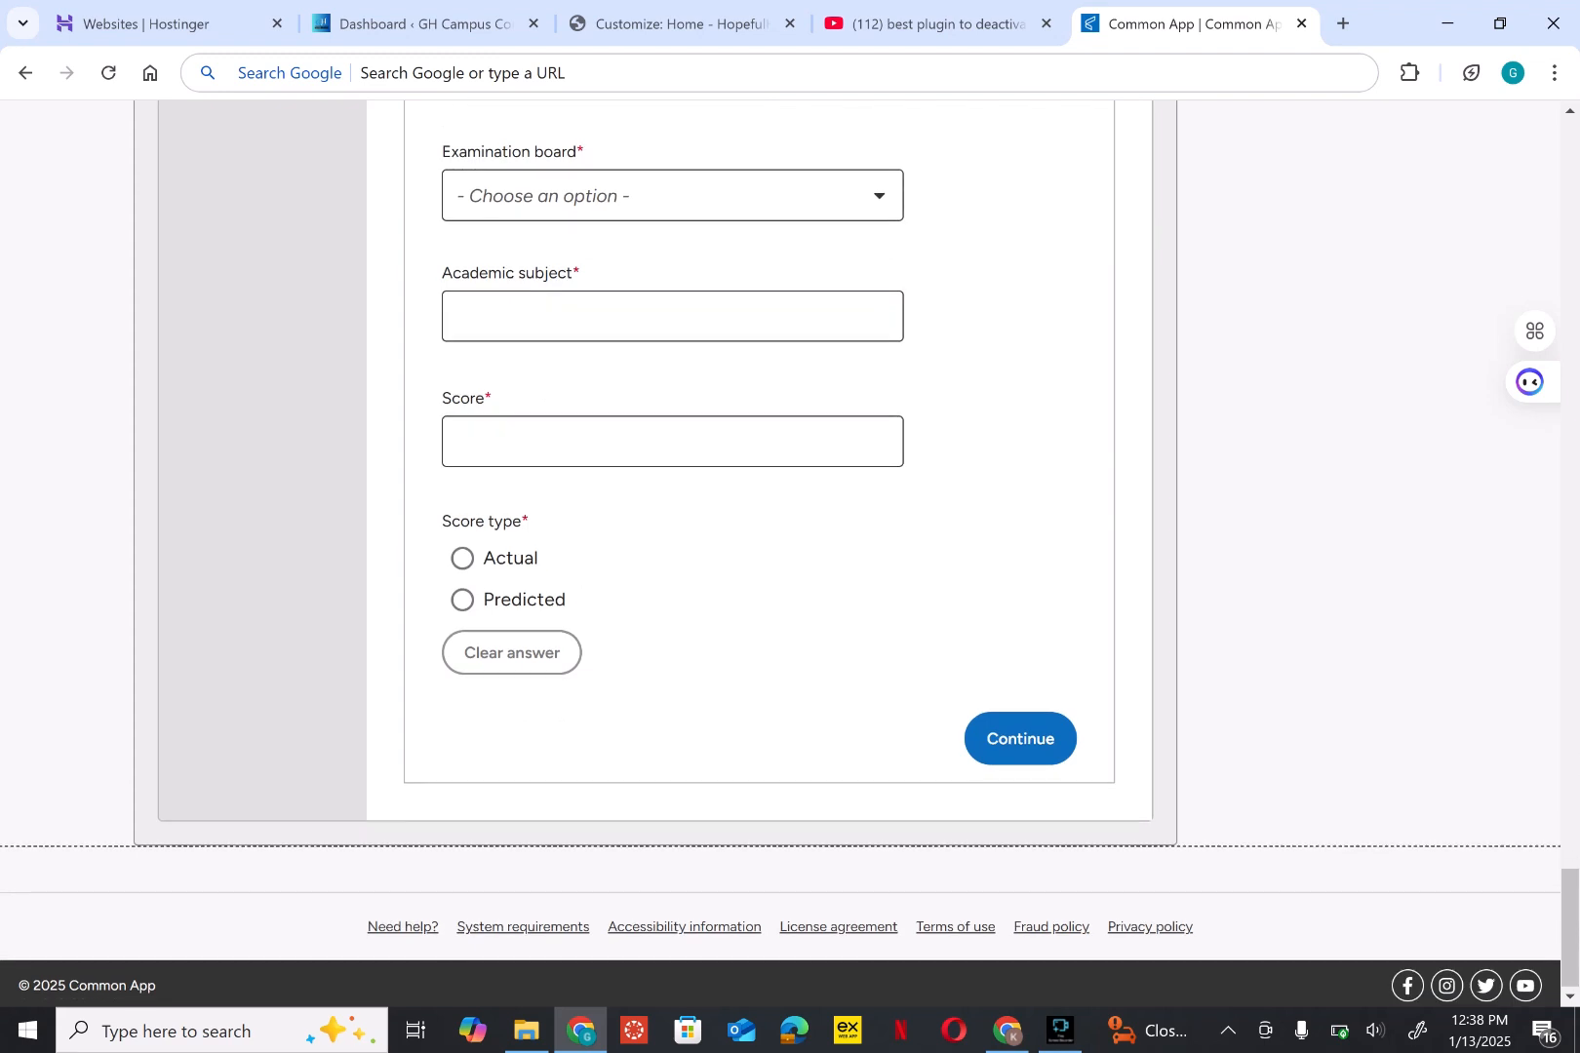
scroll(672, 546, "up", 9)
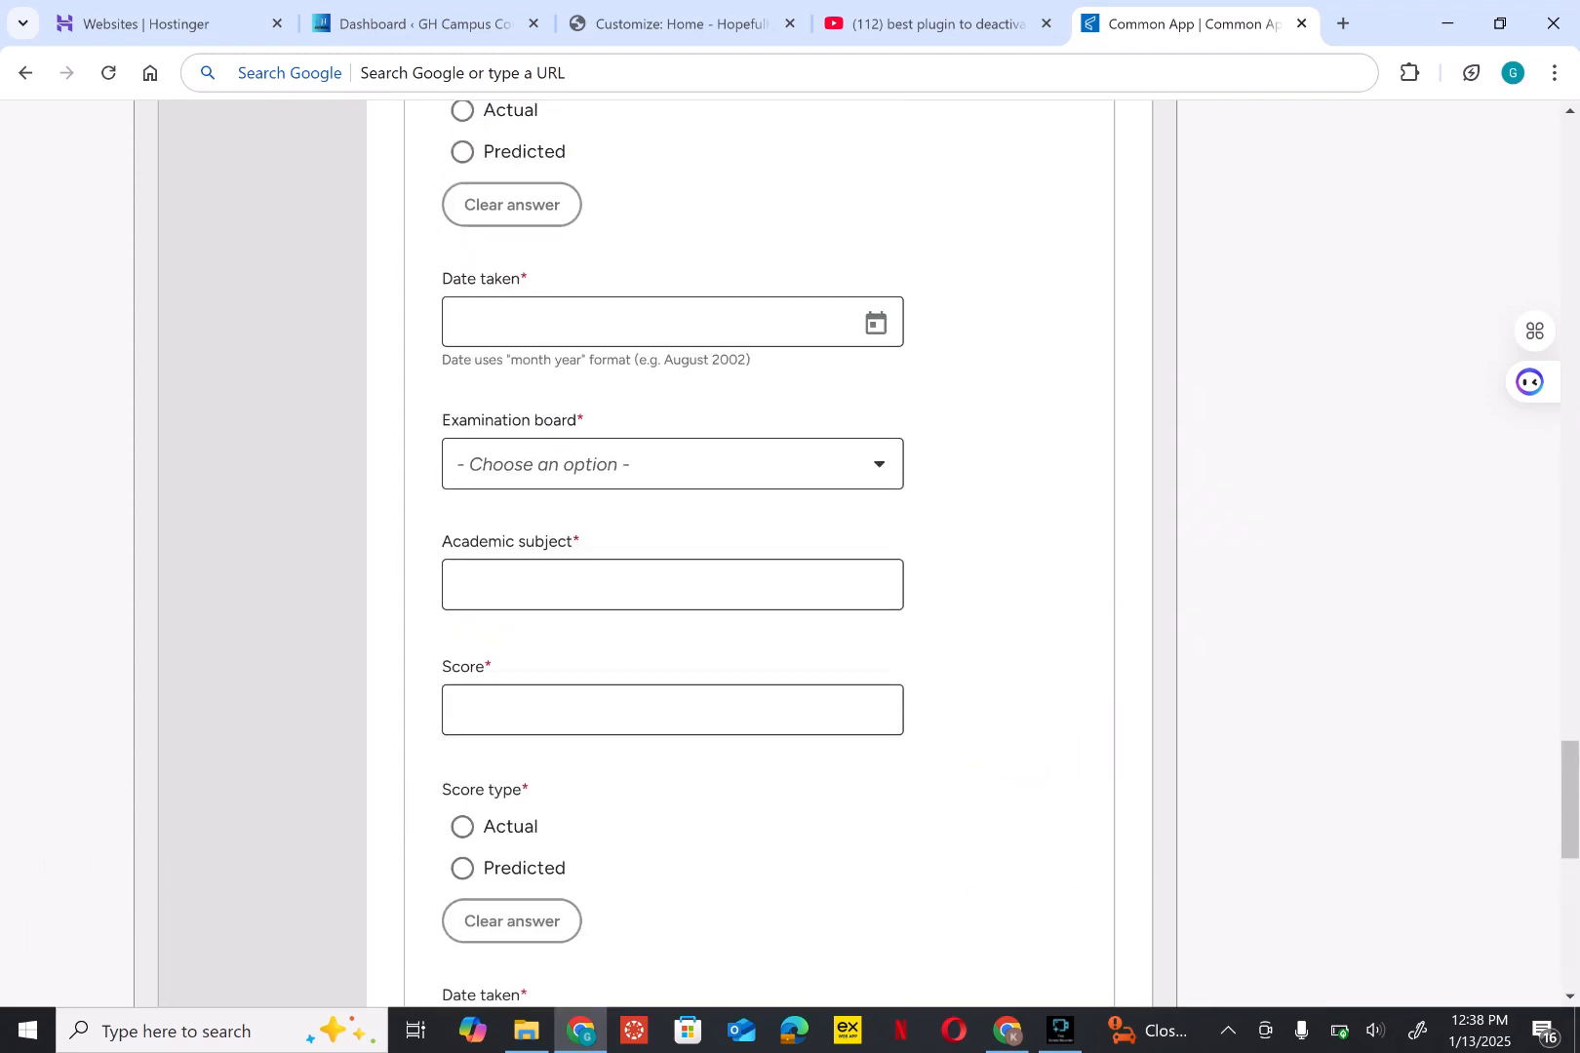
scroll(673, 546, "up", 20)
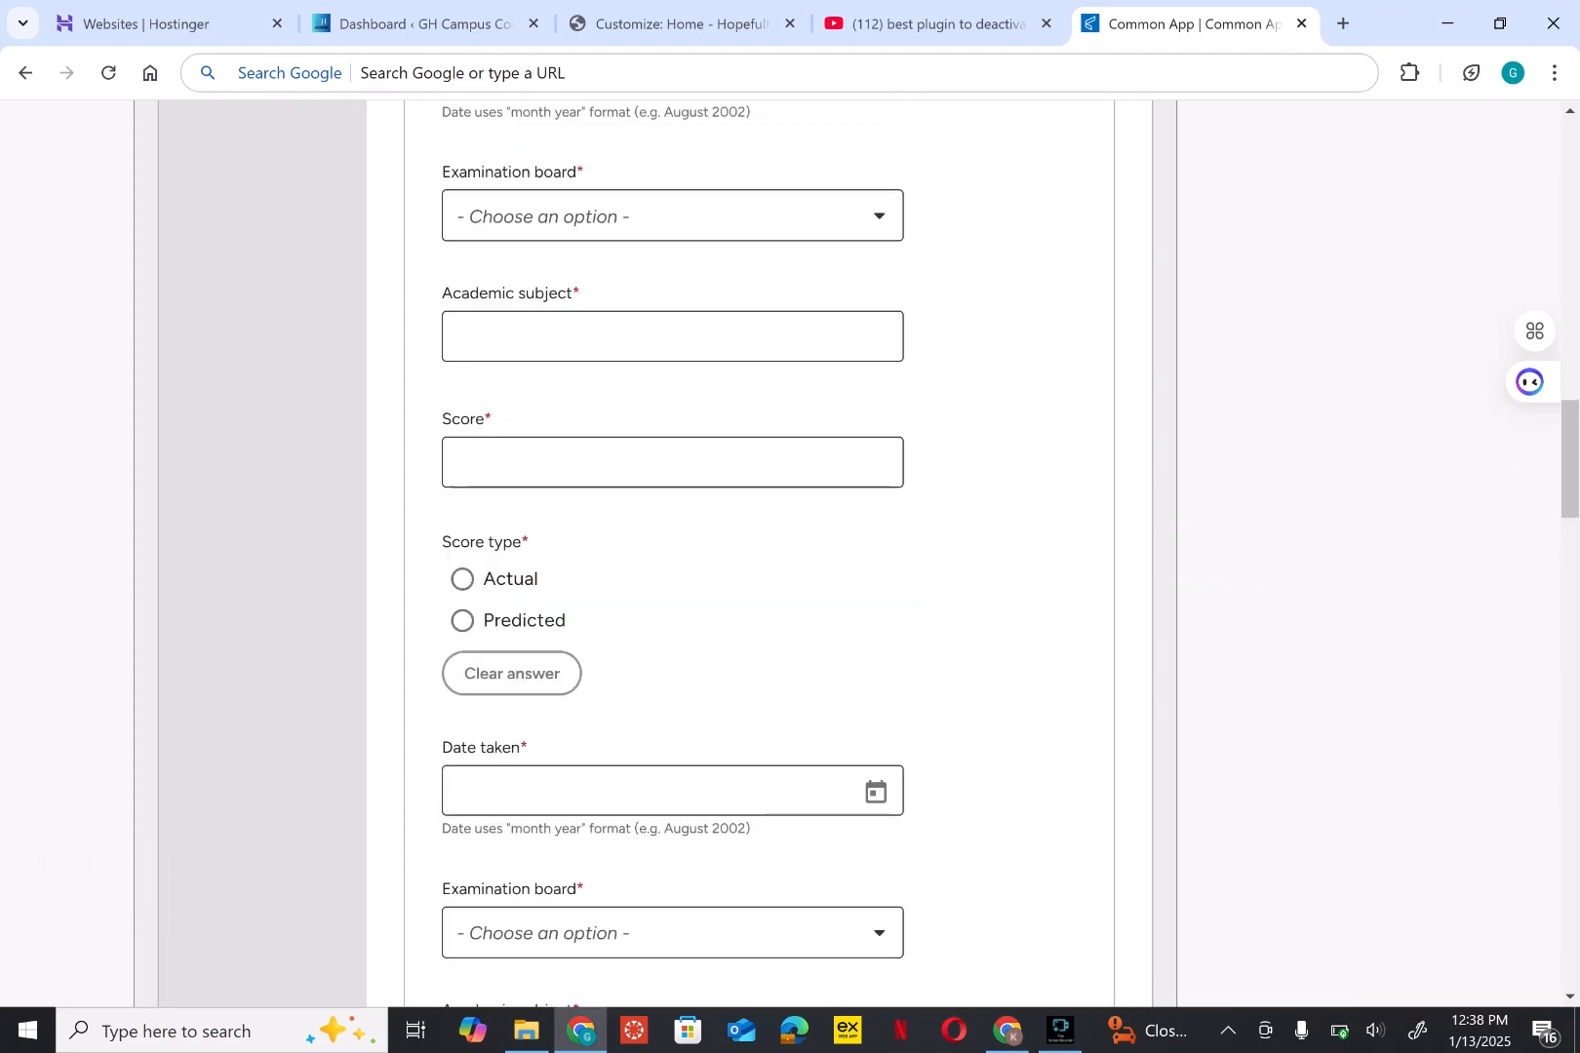
scroll(673, 547, "up", 14)
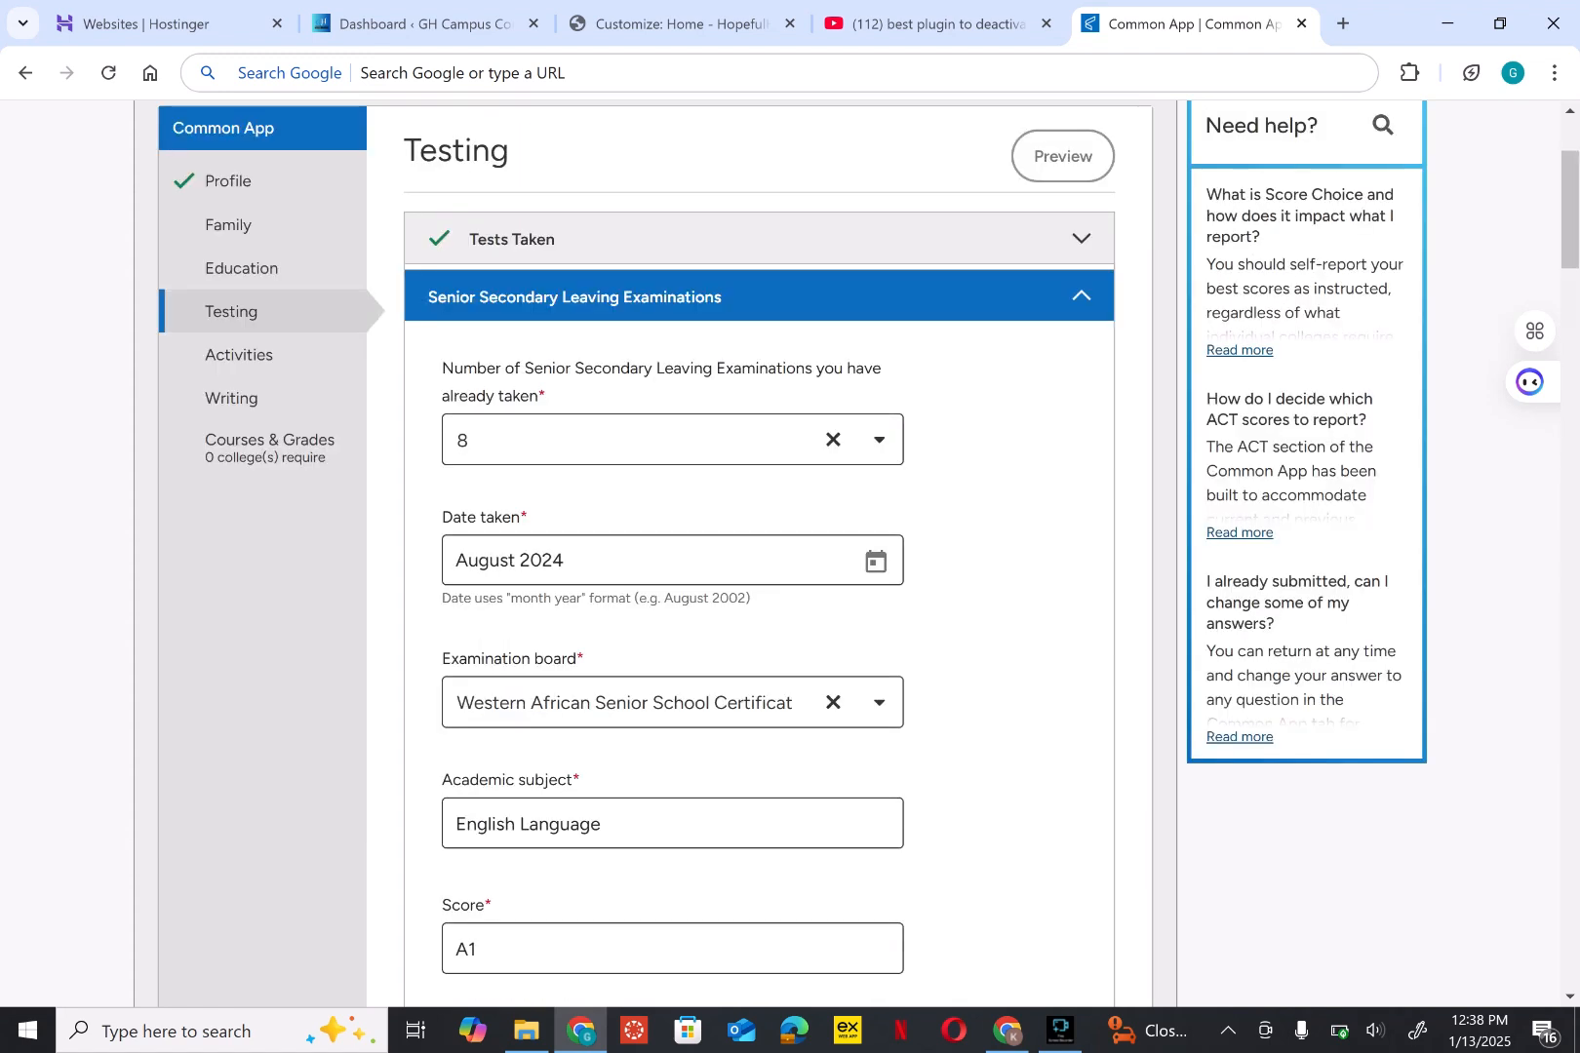
scroll(264, 673, "down", 1)
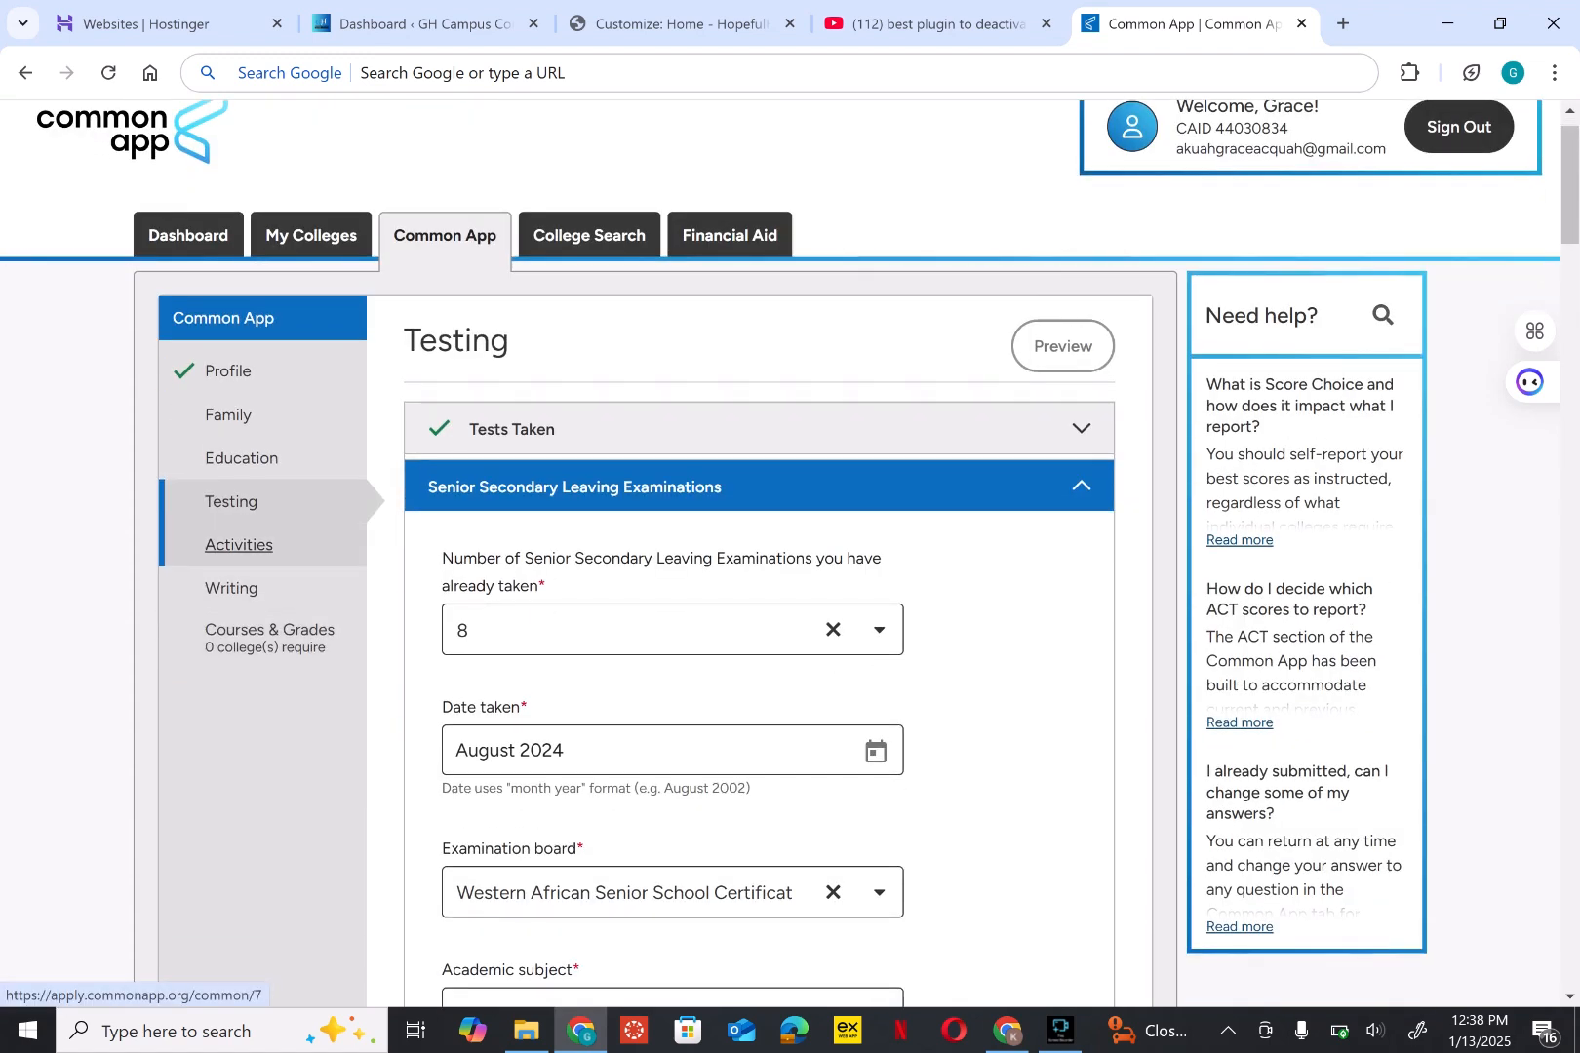
left_click(239, 544)
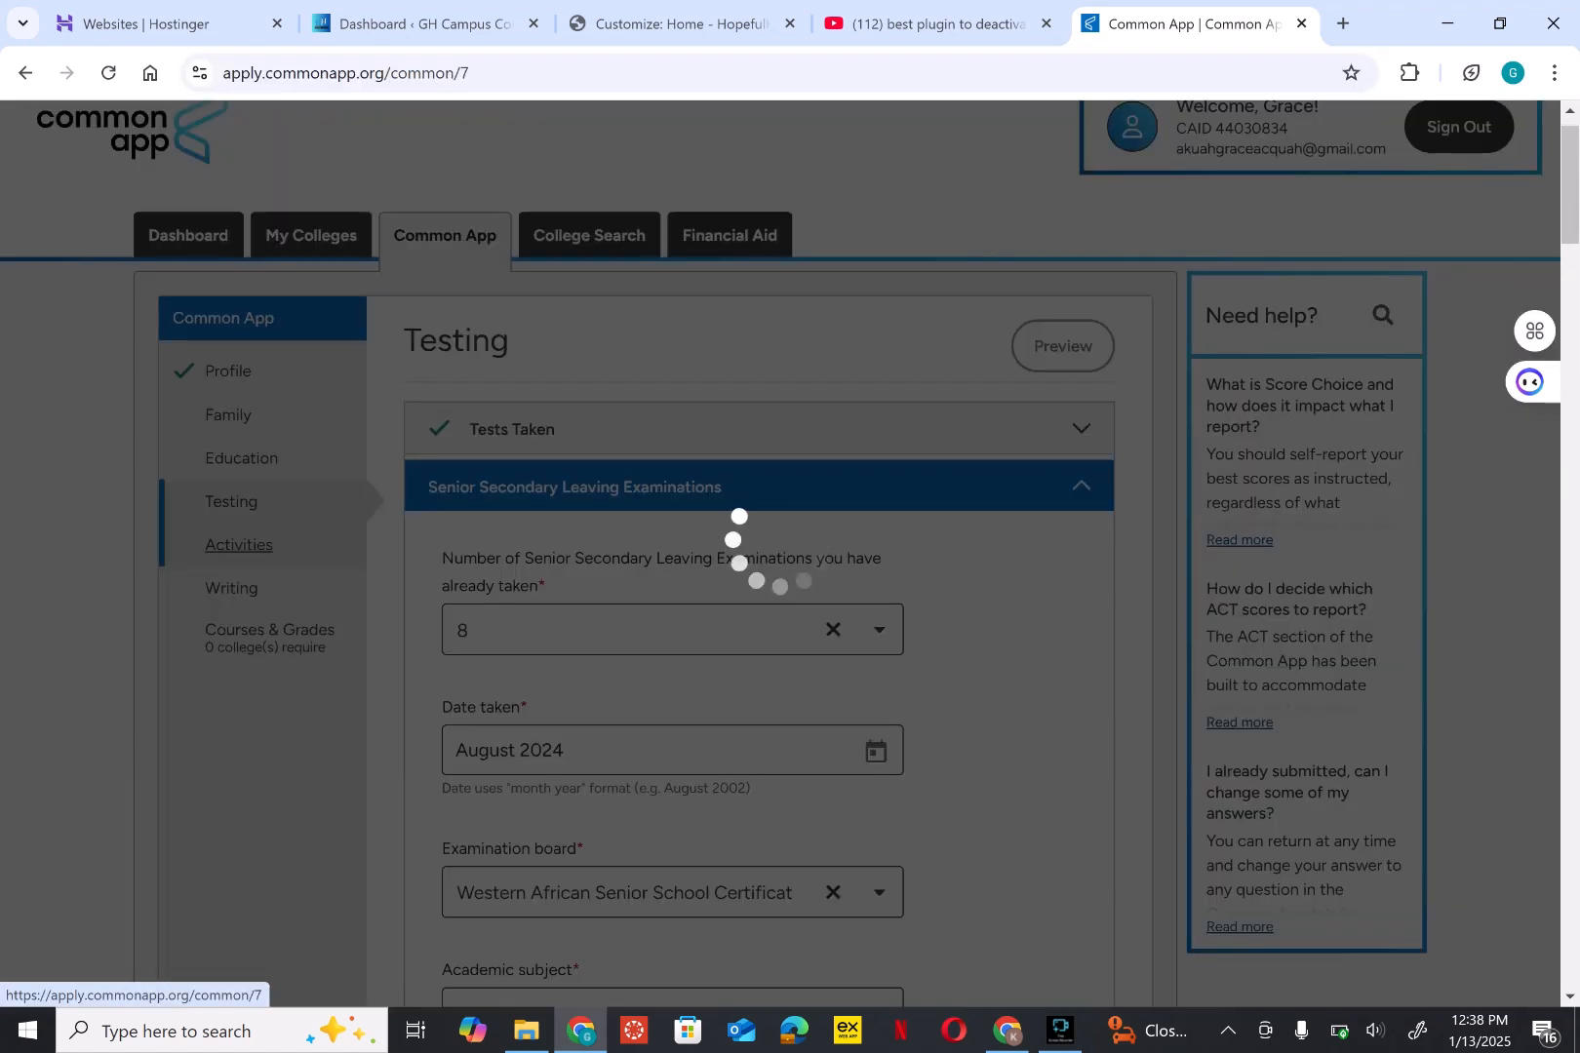